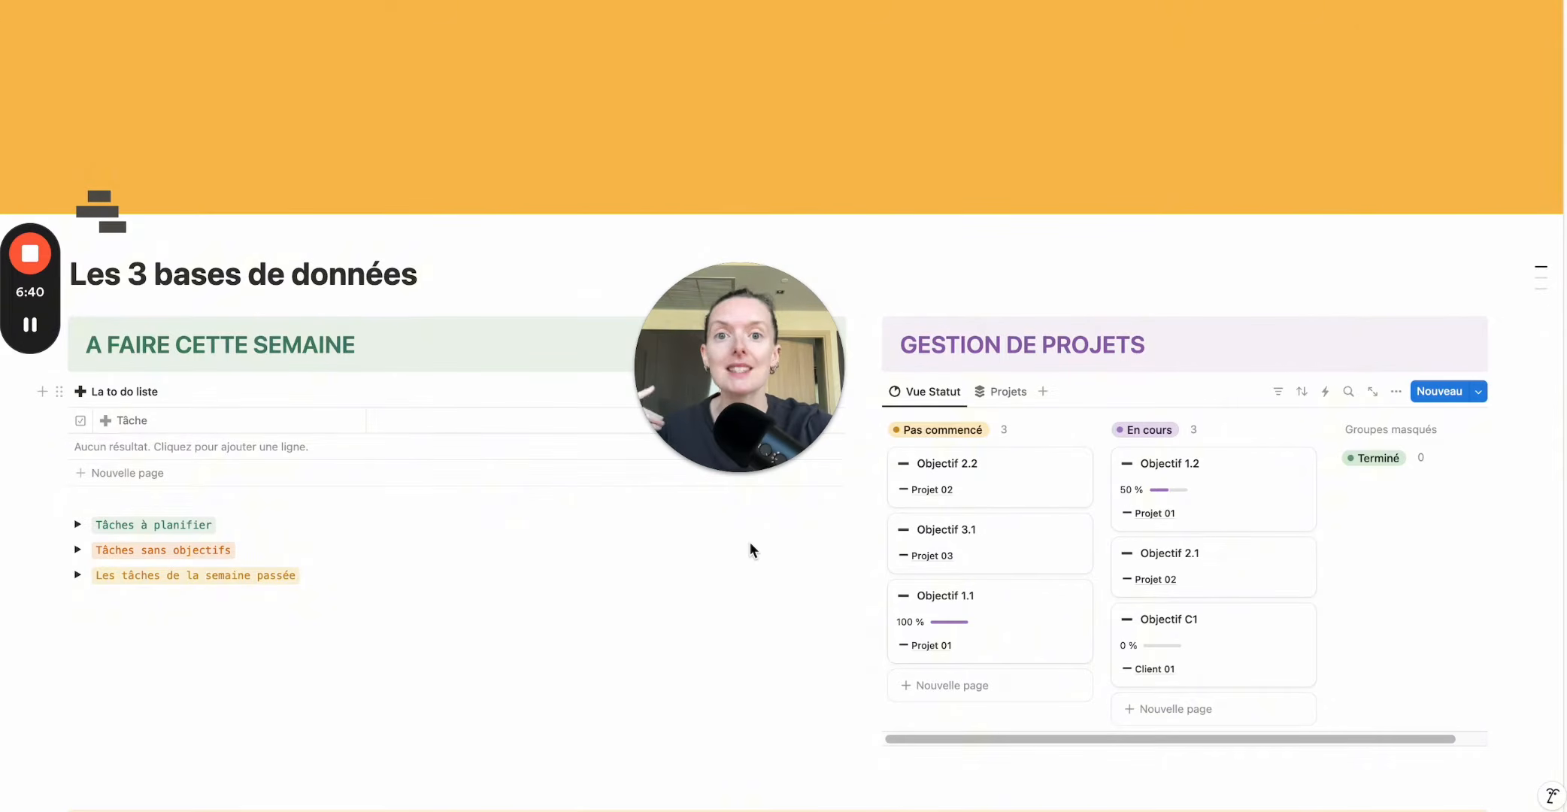
Look through the three-database page and the Tracking Business dashboard's task board, content calendar, folders and 2024 projects.
{"action": "scroll", "coordinate": [749, 541], "scroll_direction": "down", "scroll_amount": 7}
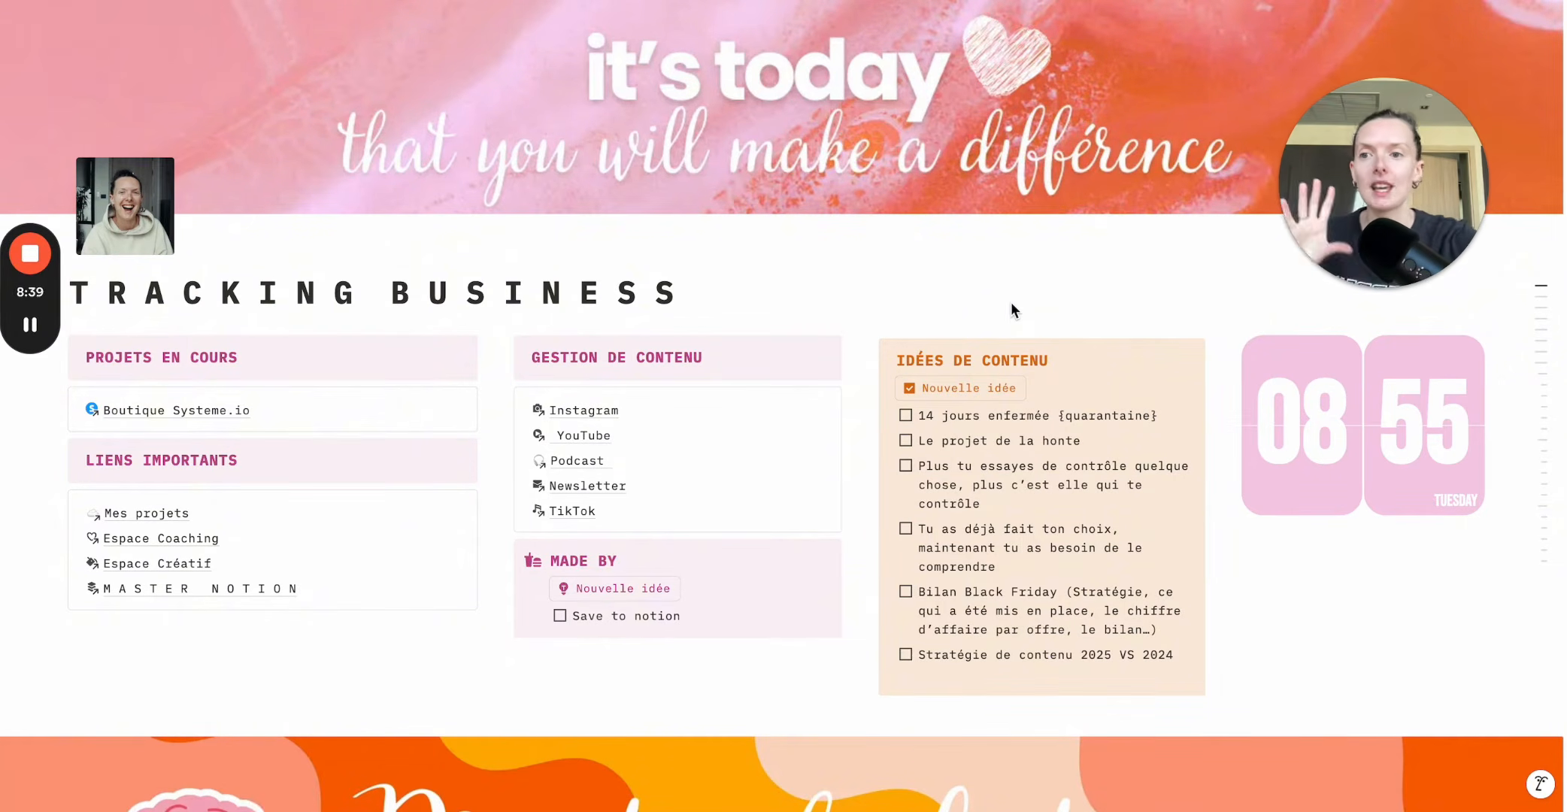
{"action": "scroll", "coordinate": [1013, 310], "scroll_direction": "down", "scroll_amount": 12}
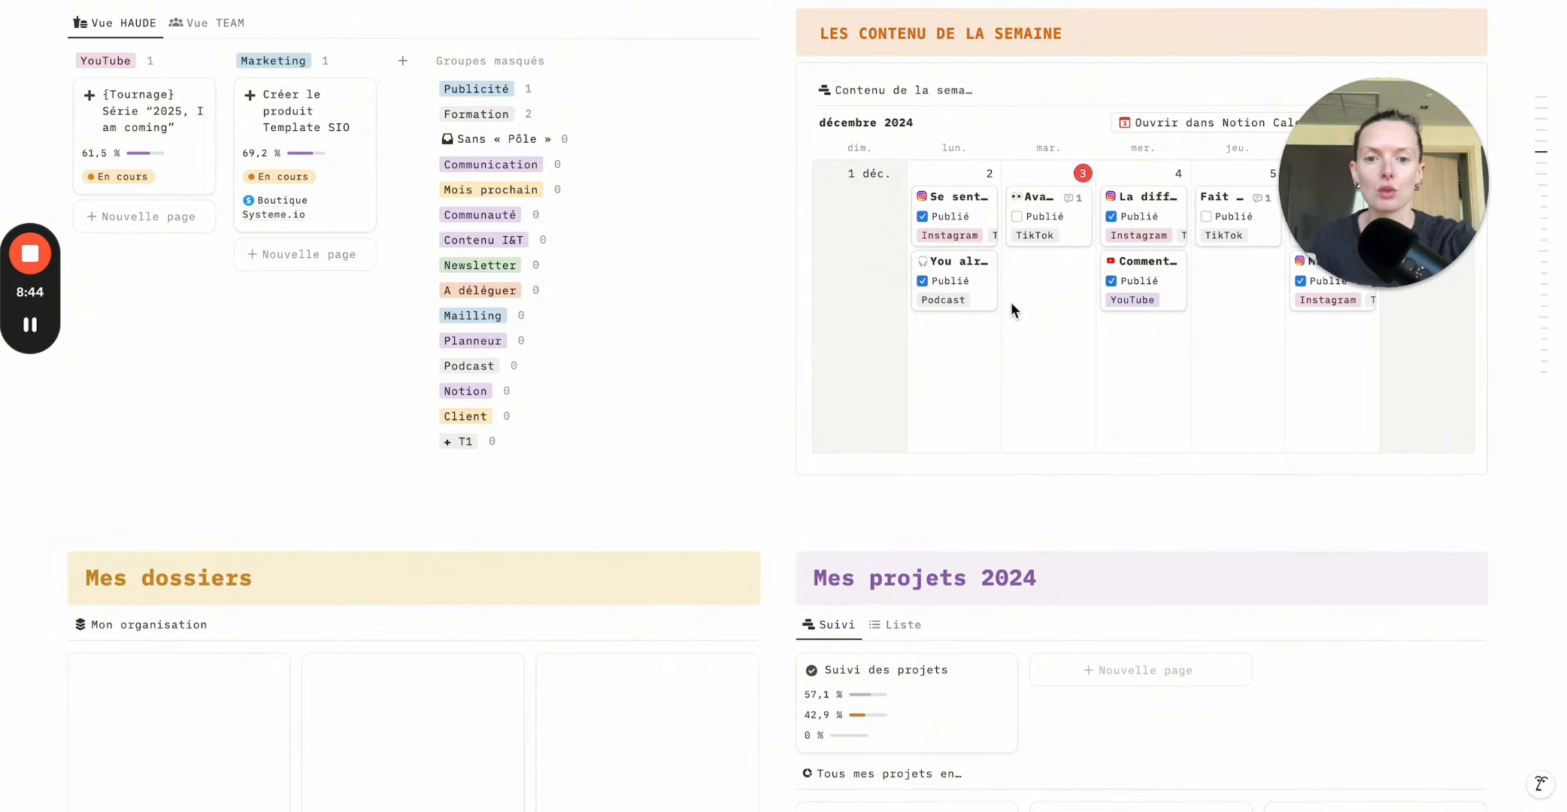
{"action": "scroll", "coordinate": [1012, 309], "scroll_direction": "down", "scroll_amount": 7}
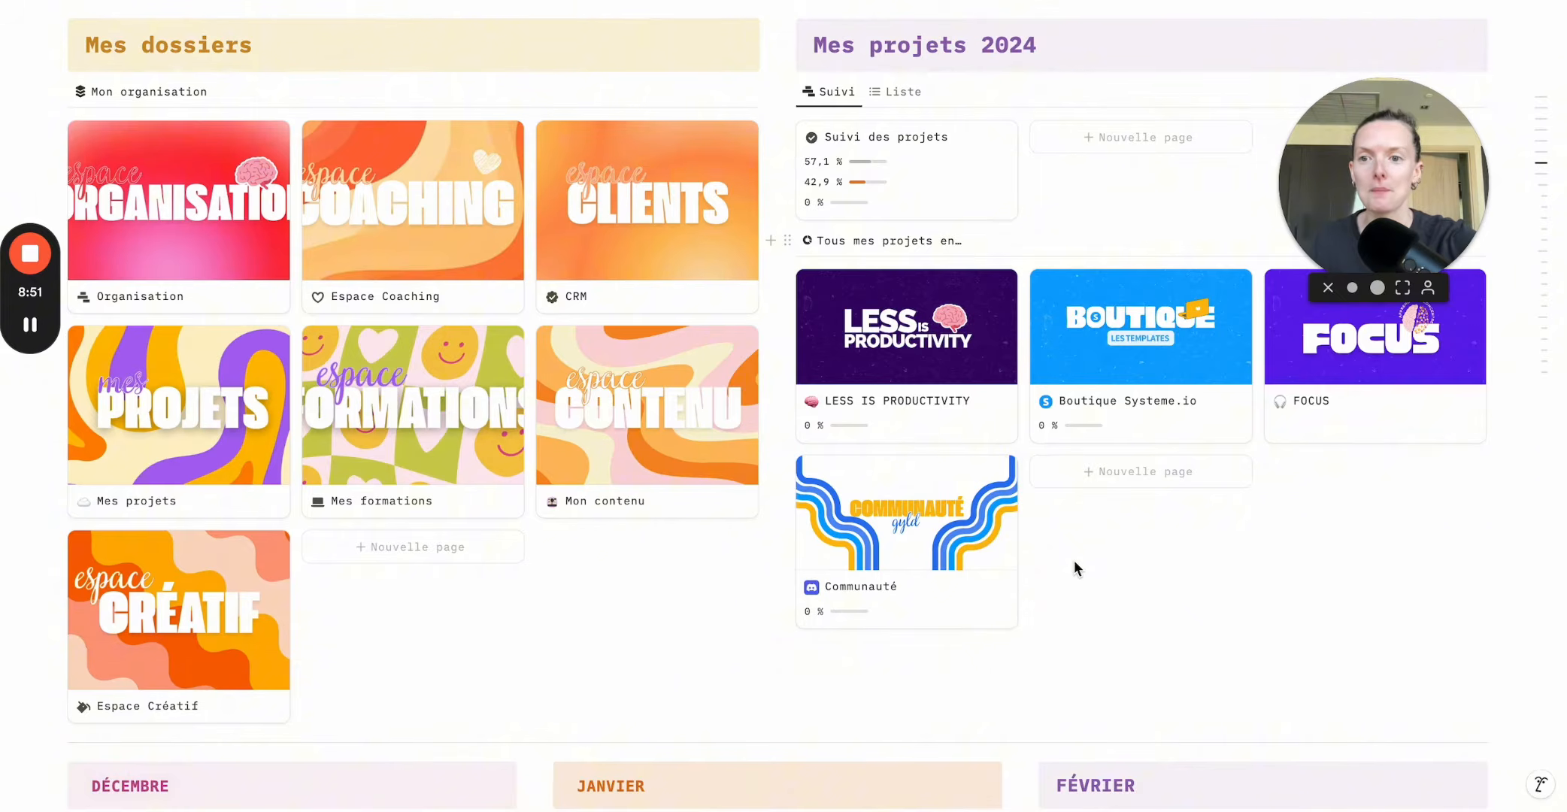
{"action": "scroll", "coordinate": [1074, 563], "scroll_direction": "up", "scroll_amount": 4}
{"action": "scroll", "coordinate": [1074, 561], "scroll_direction": "up", "scroll_amount": 5}
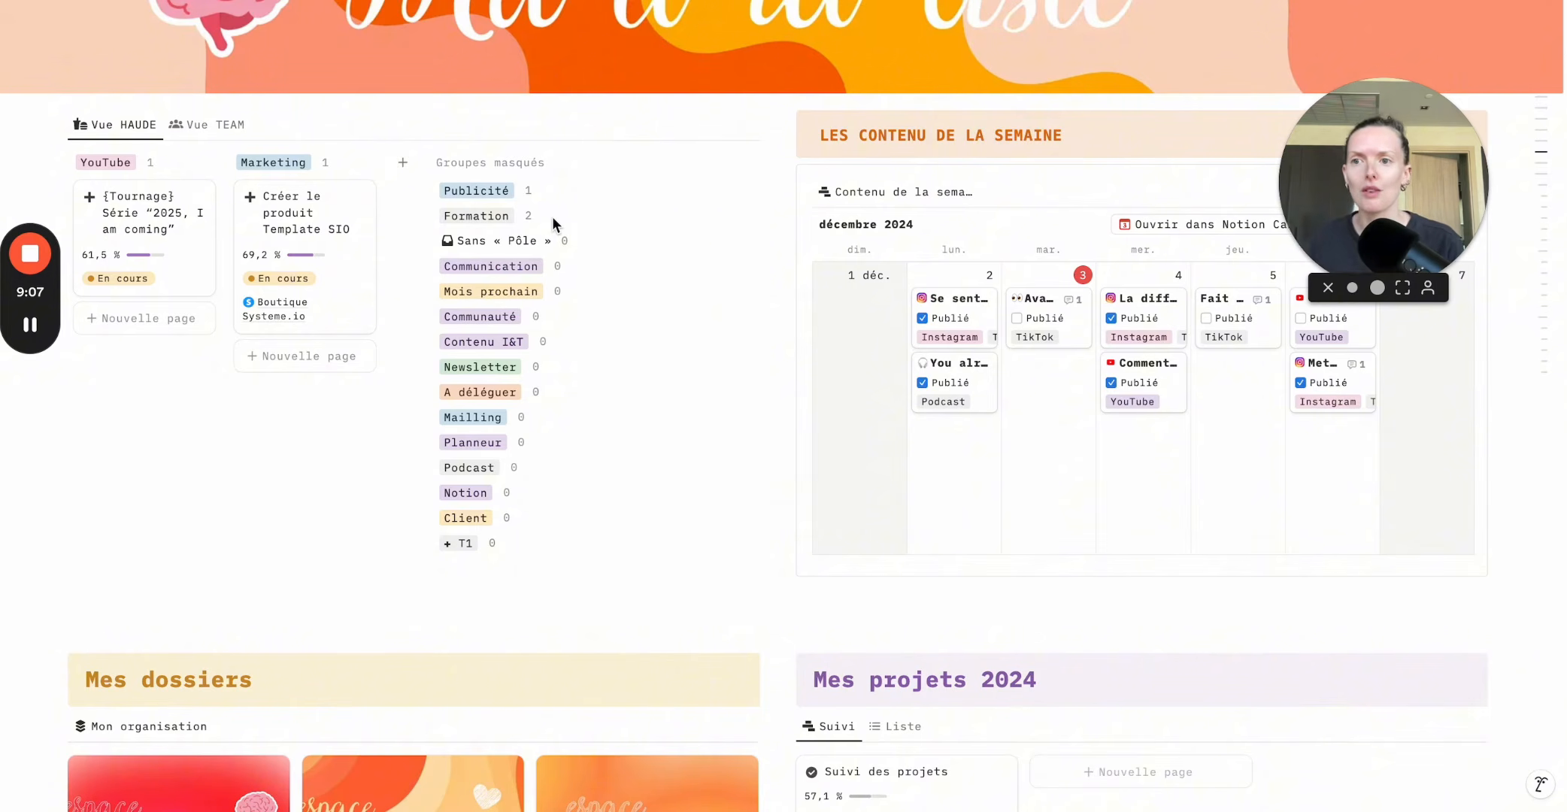
Open the Créer le produit Template SIO task, tick its Personnalisation to-do and untick it again.
{"action": "left_click", "coordinate": [356, 277]}
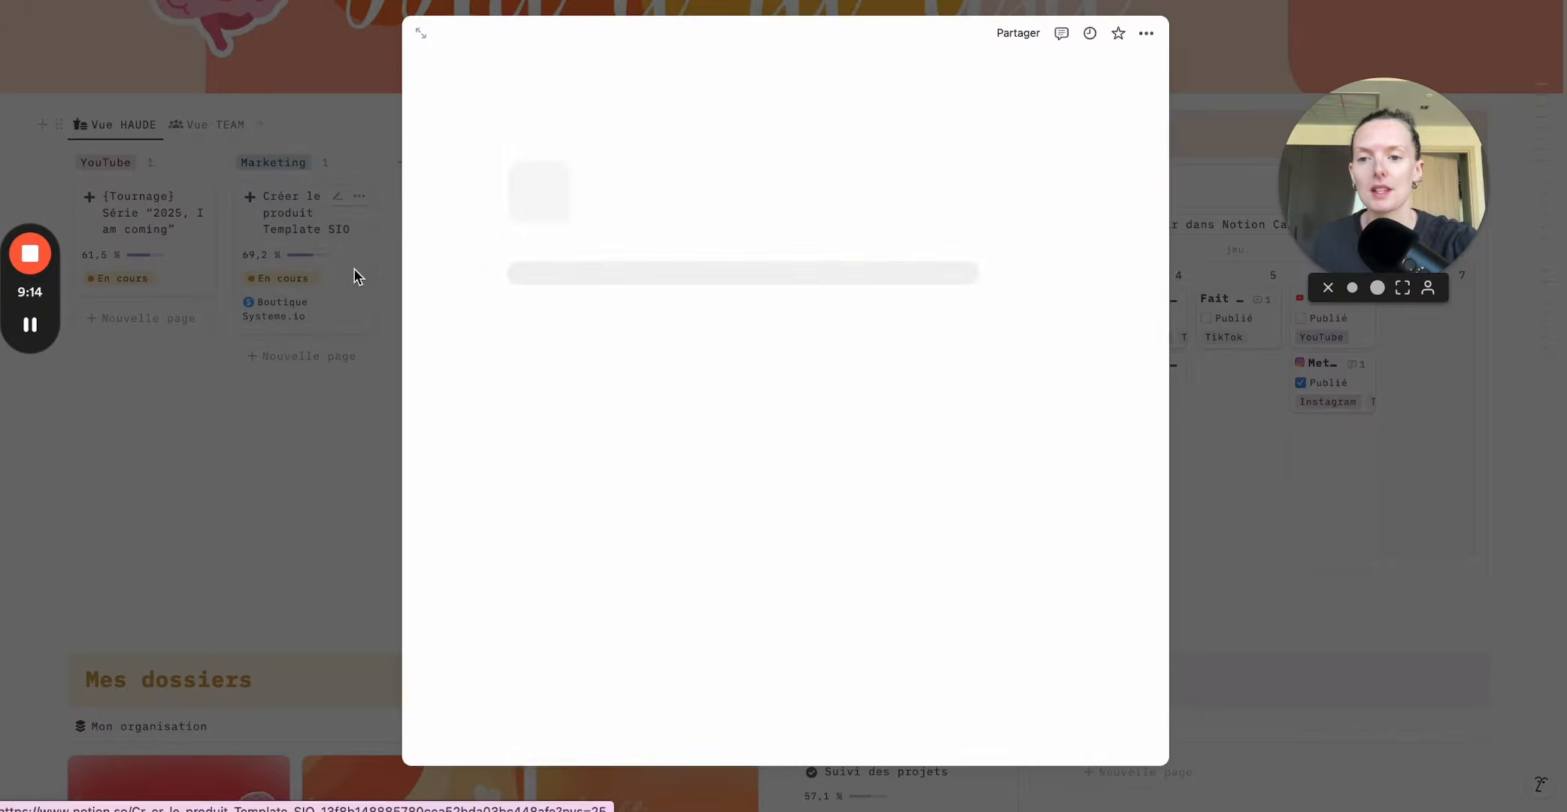
{"action": "scroll", "coordinate": [624, 526], "scroll_direction": "down", "scroll_amount": 6}
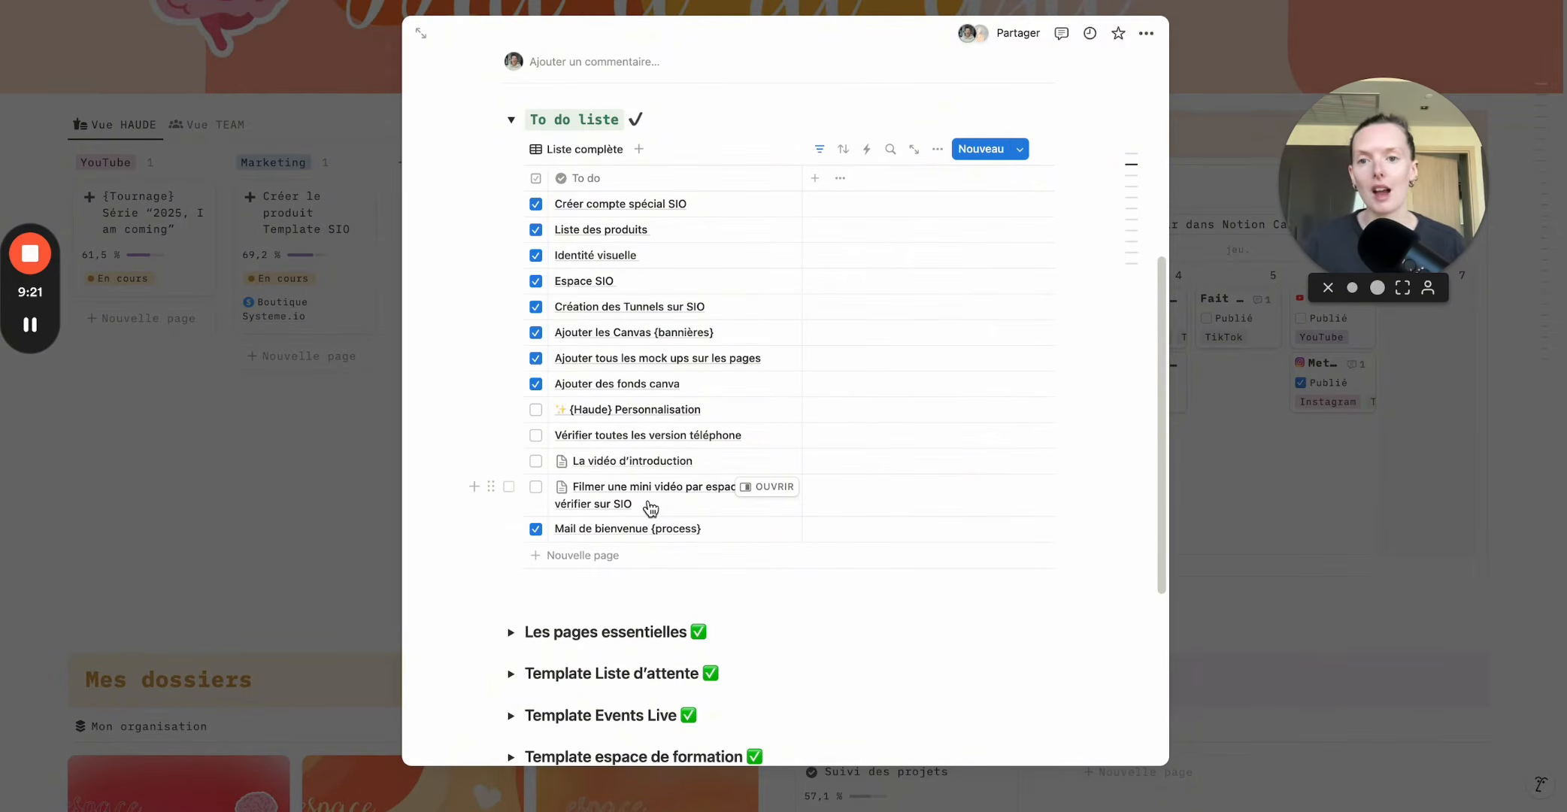
{"action": "scroll", "coordinate": [650, 509], "scroll_direction": "up", "scroll_amount": 5}
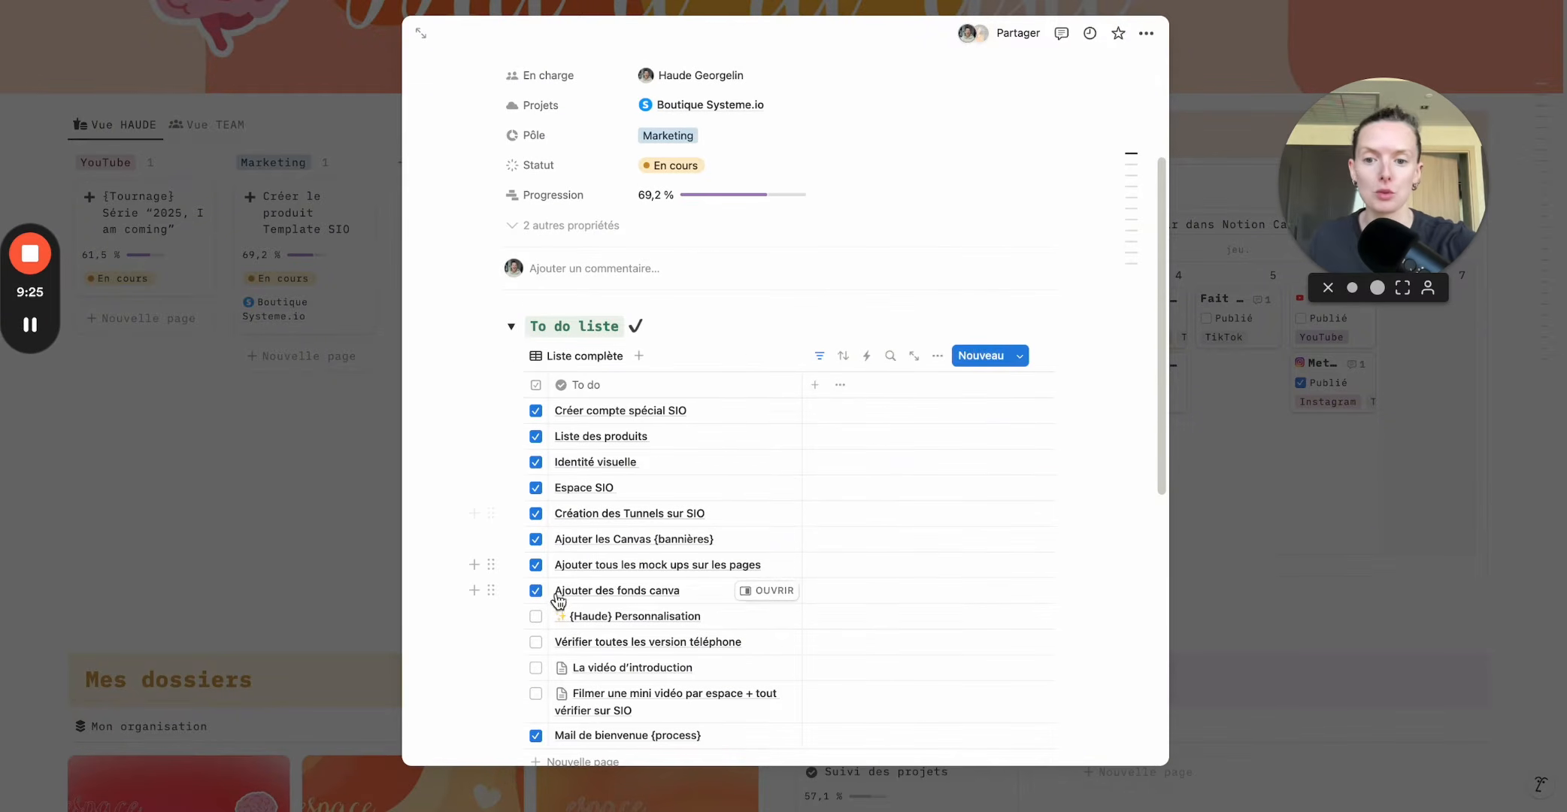
{"action": "left_click", "coordinate": [535, 616]}
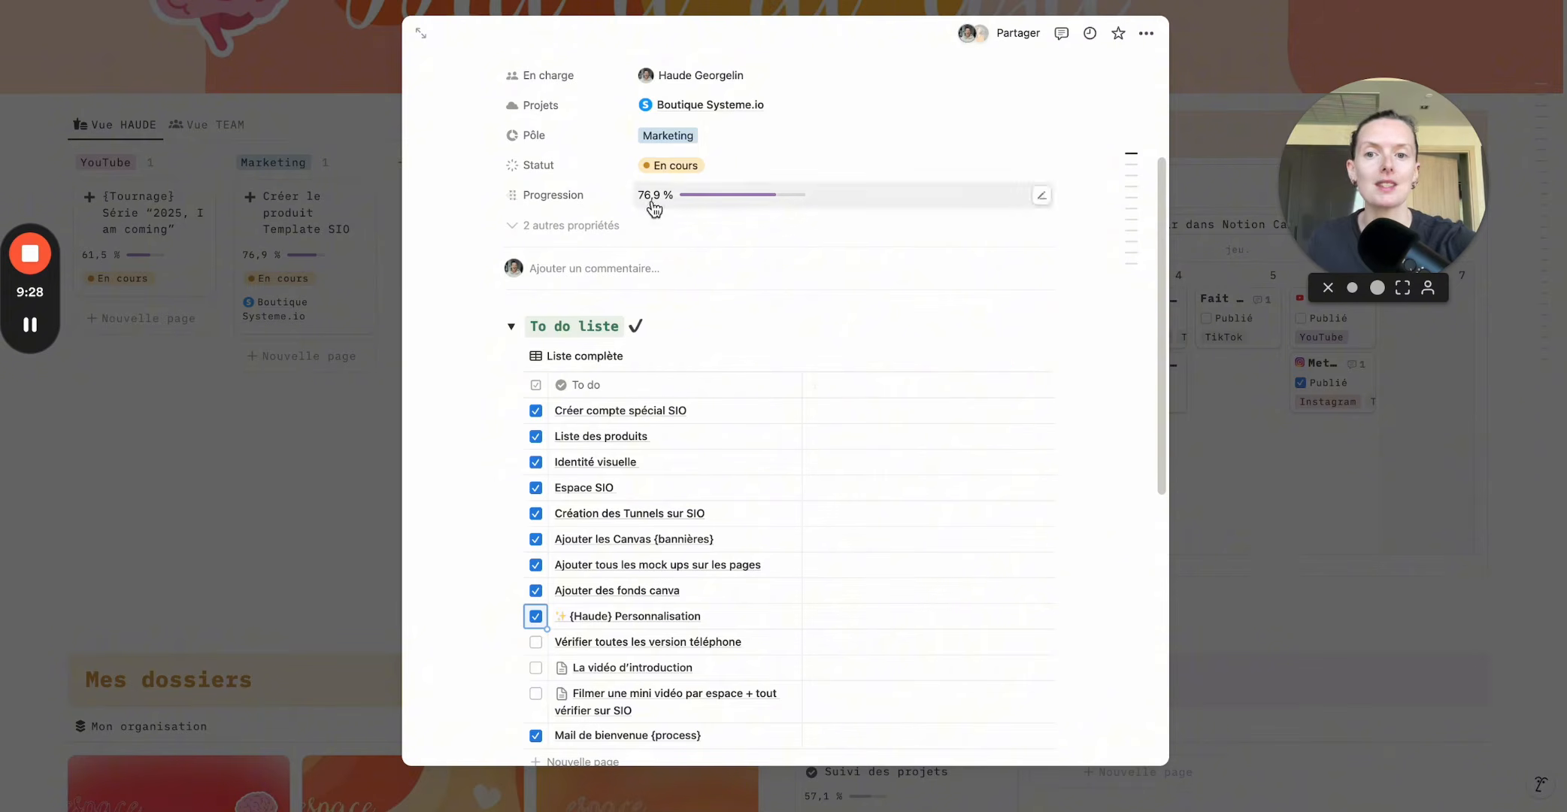
{"action": "left_click", "coordinate": [535, 616]}
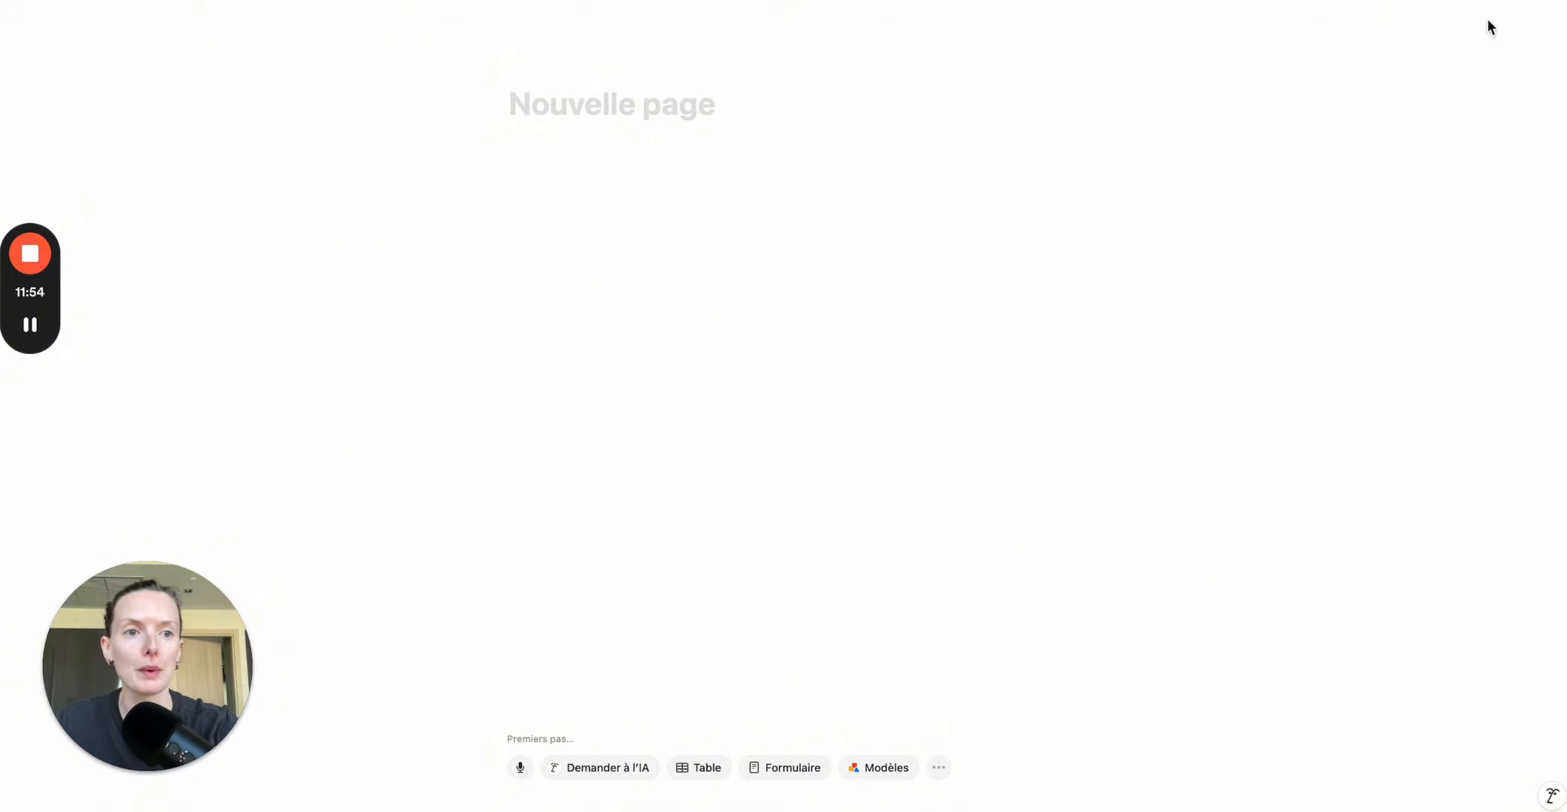
Set the new blank page to full width.
{"action": "left_click", "coordinate": [1562, 1]}
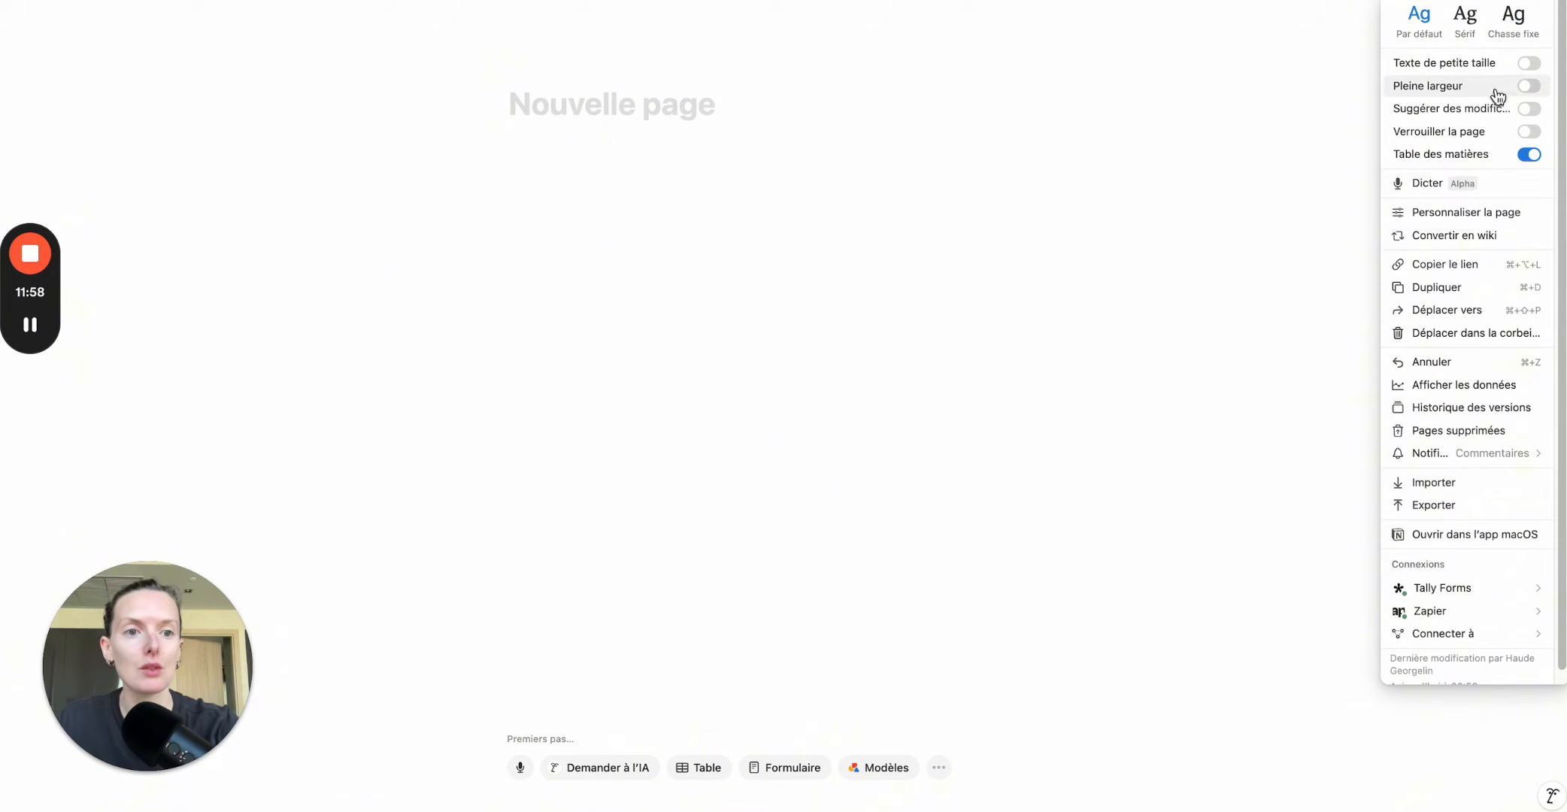
{"action": "left_click", "coordinate": [1526, 87]}
{"action": "left_click", "coordinate": [436, 117]}
Title the page "Espace" followed by the owner's first name and start its first body line.
{"action": "left_click", "coordinate": [268, 116]}
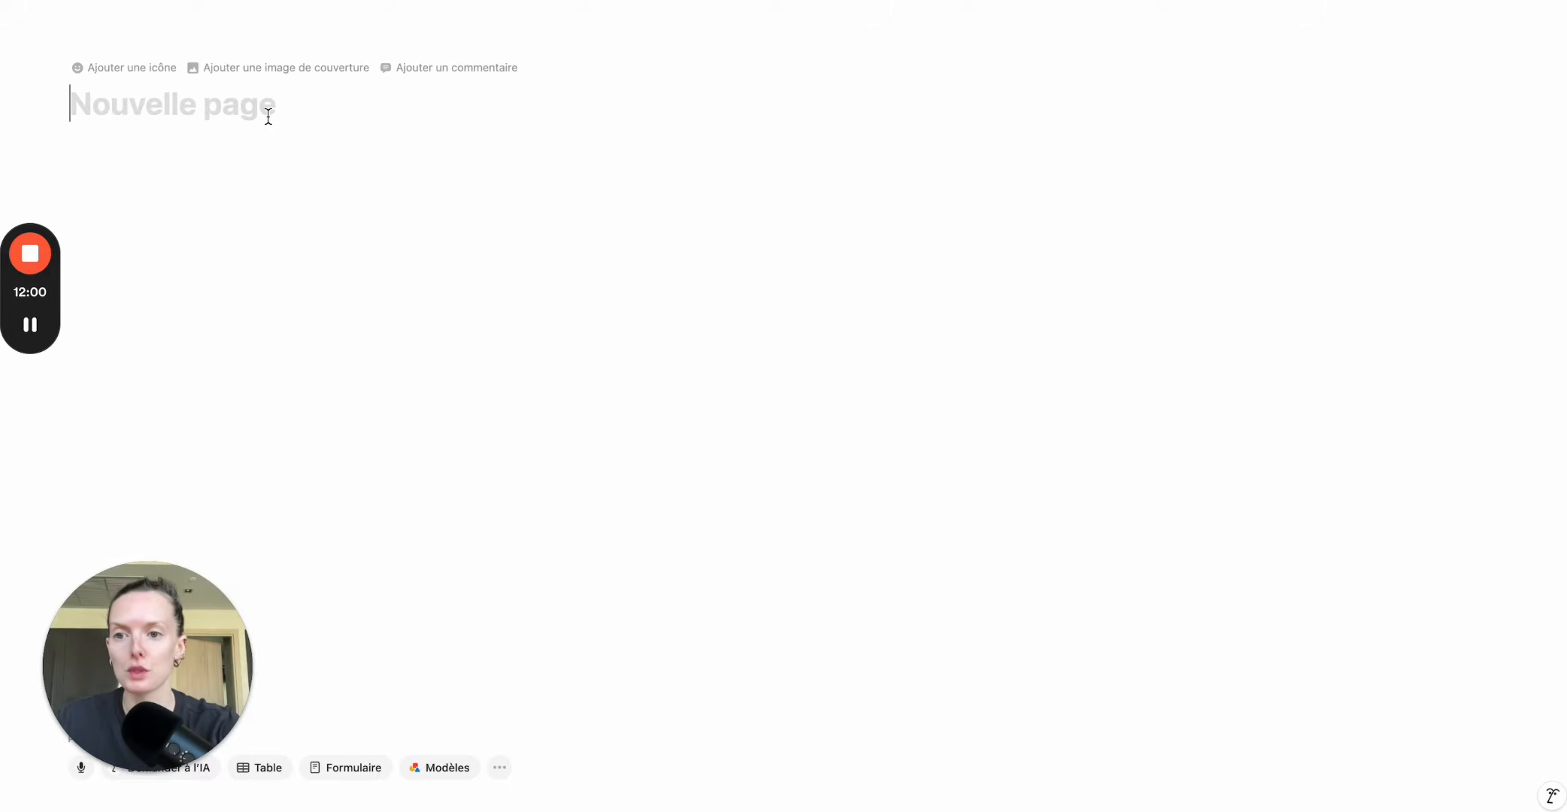
{"action": "type", "text": "Espace "}
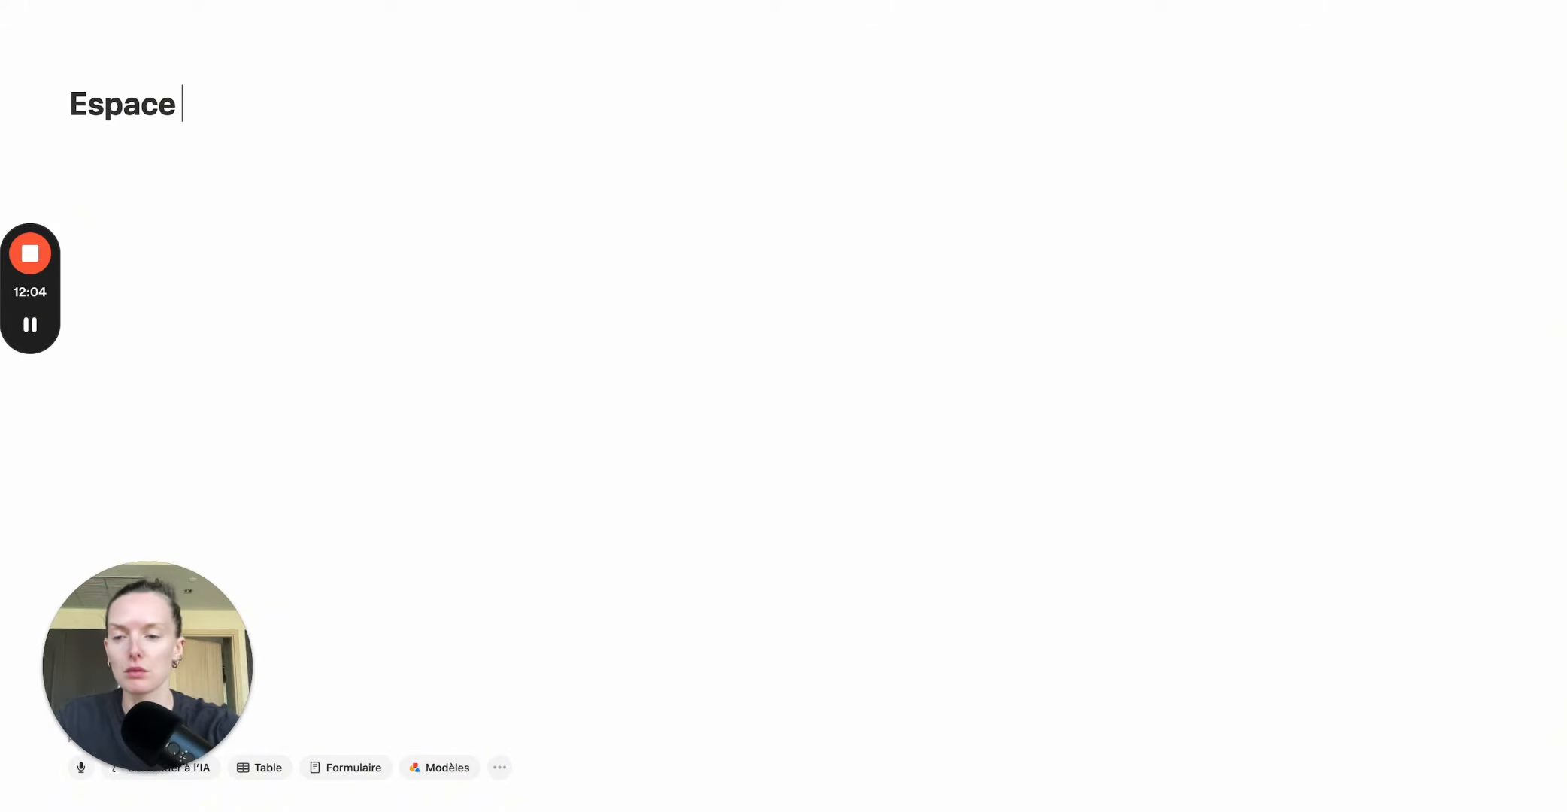
{"action": "type", "text": "Haude"}
{"action": "key", "text": "Return"}
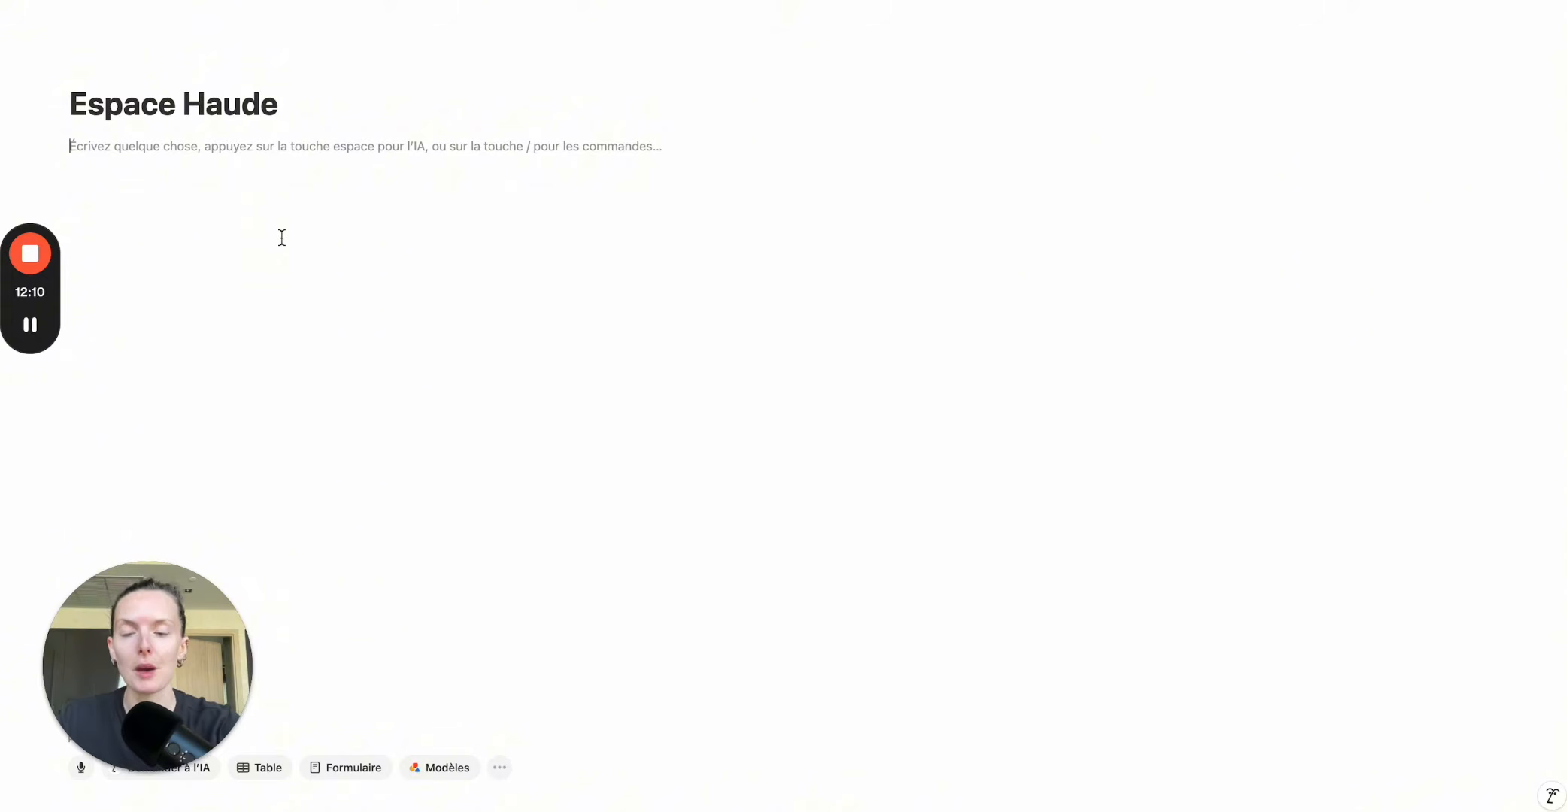
Add a sub-page titled "Mes bases de données" and start its first body line.
{"action": "type", "text": "/page"}
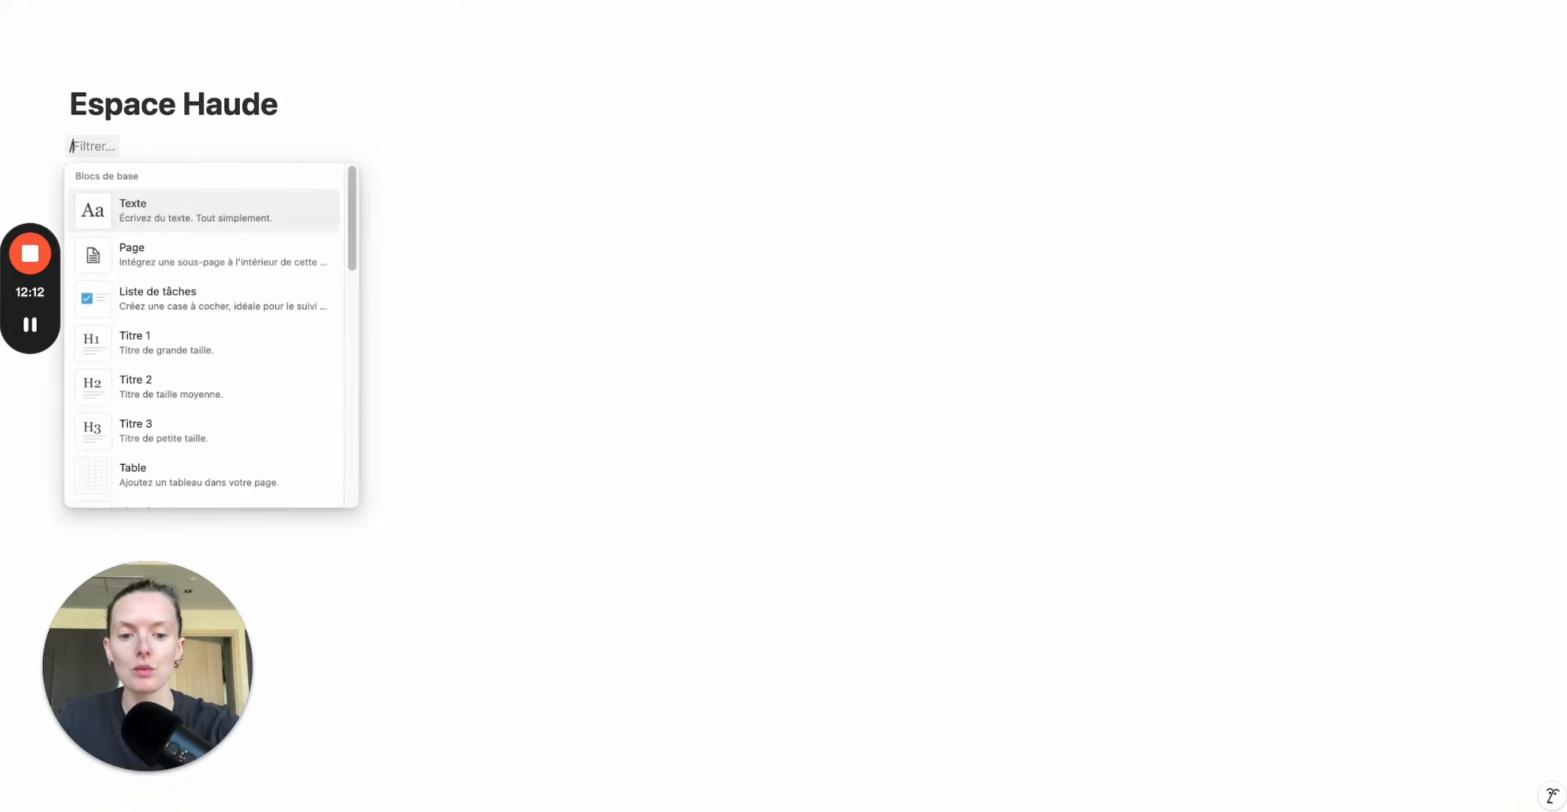
{"action": "key", "text": "Return"}
{"action": "type", "text": "Me"}
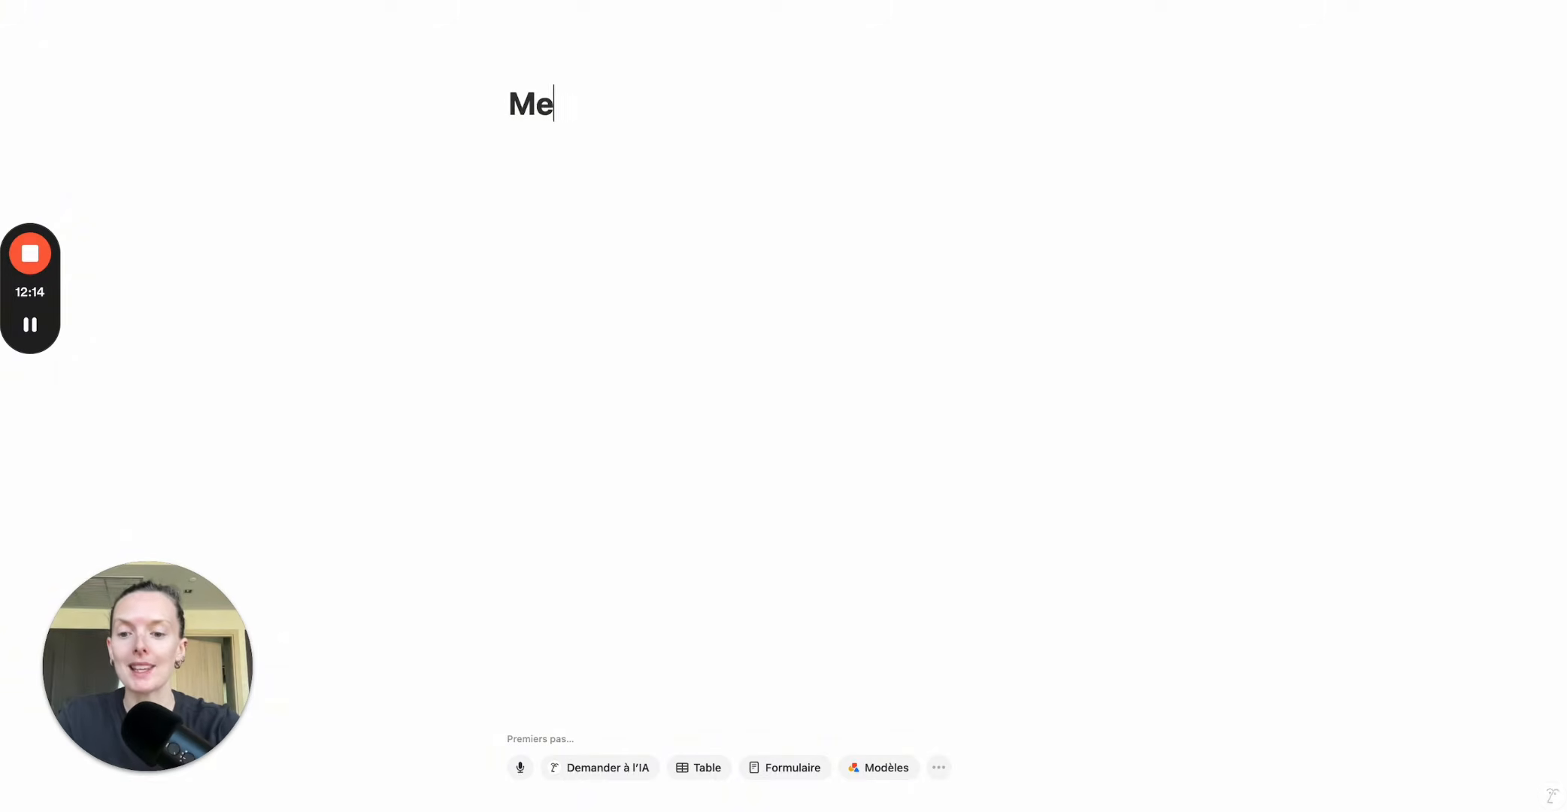
{"action": "type", "text": "s bases de données"}
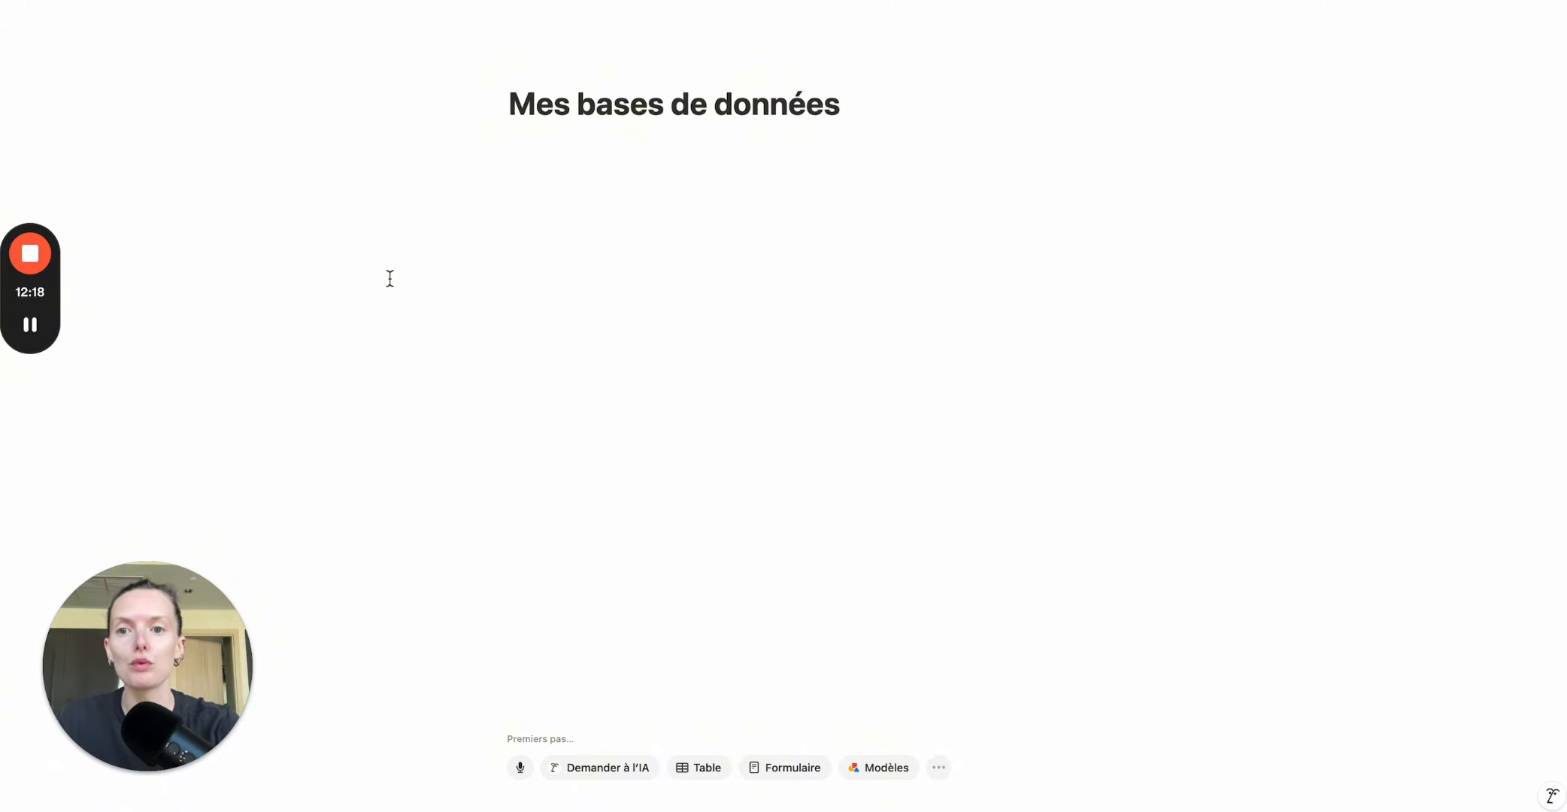
{"action": "key", "text": "Return"}
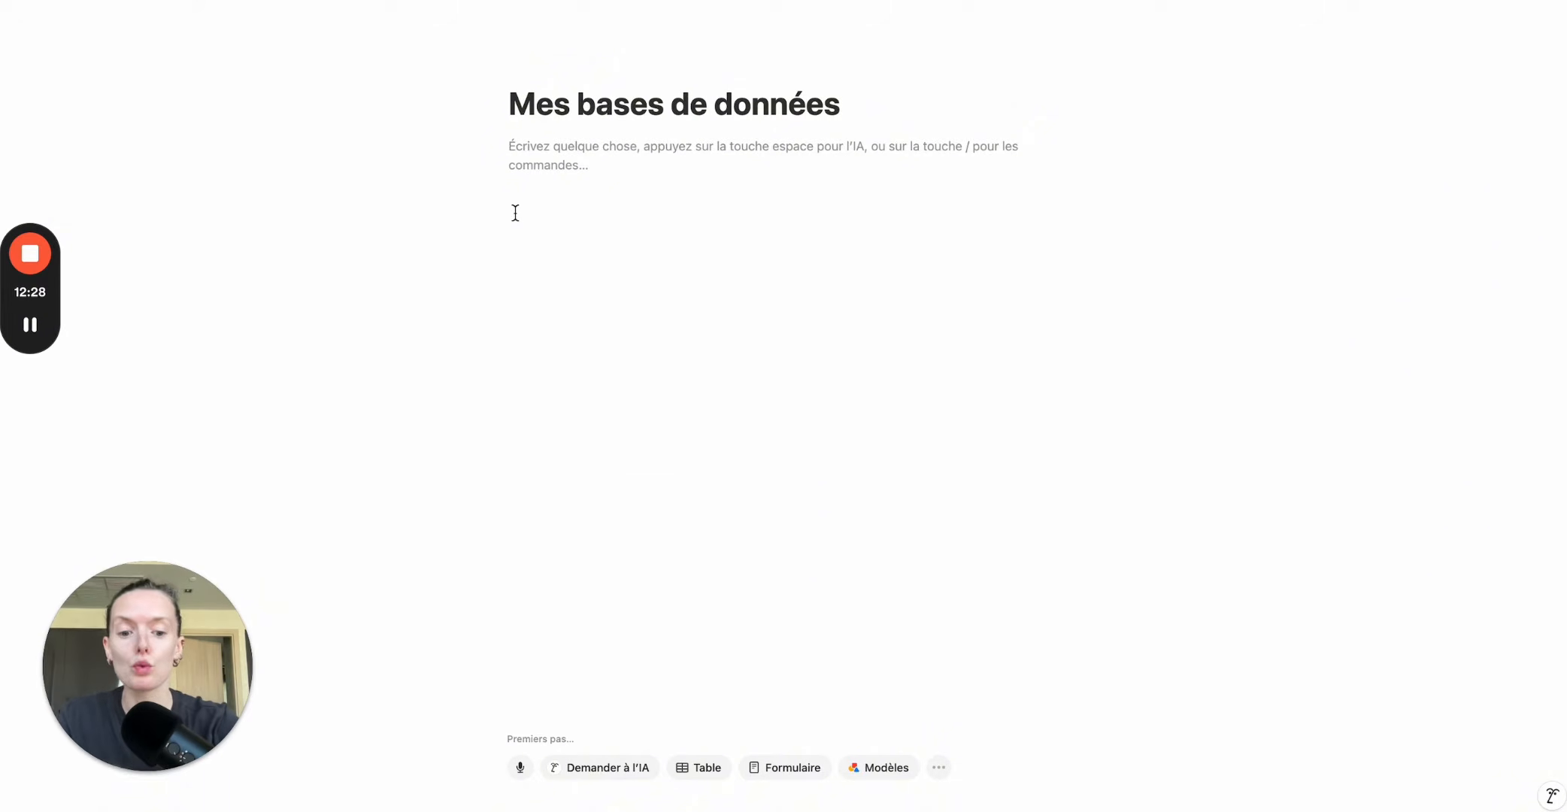
Insert a gallery view on the Mes bases de données page, backed by a newly created database.
{"action": "type", "text": "/data"}
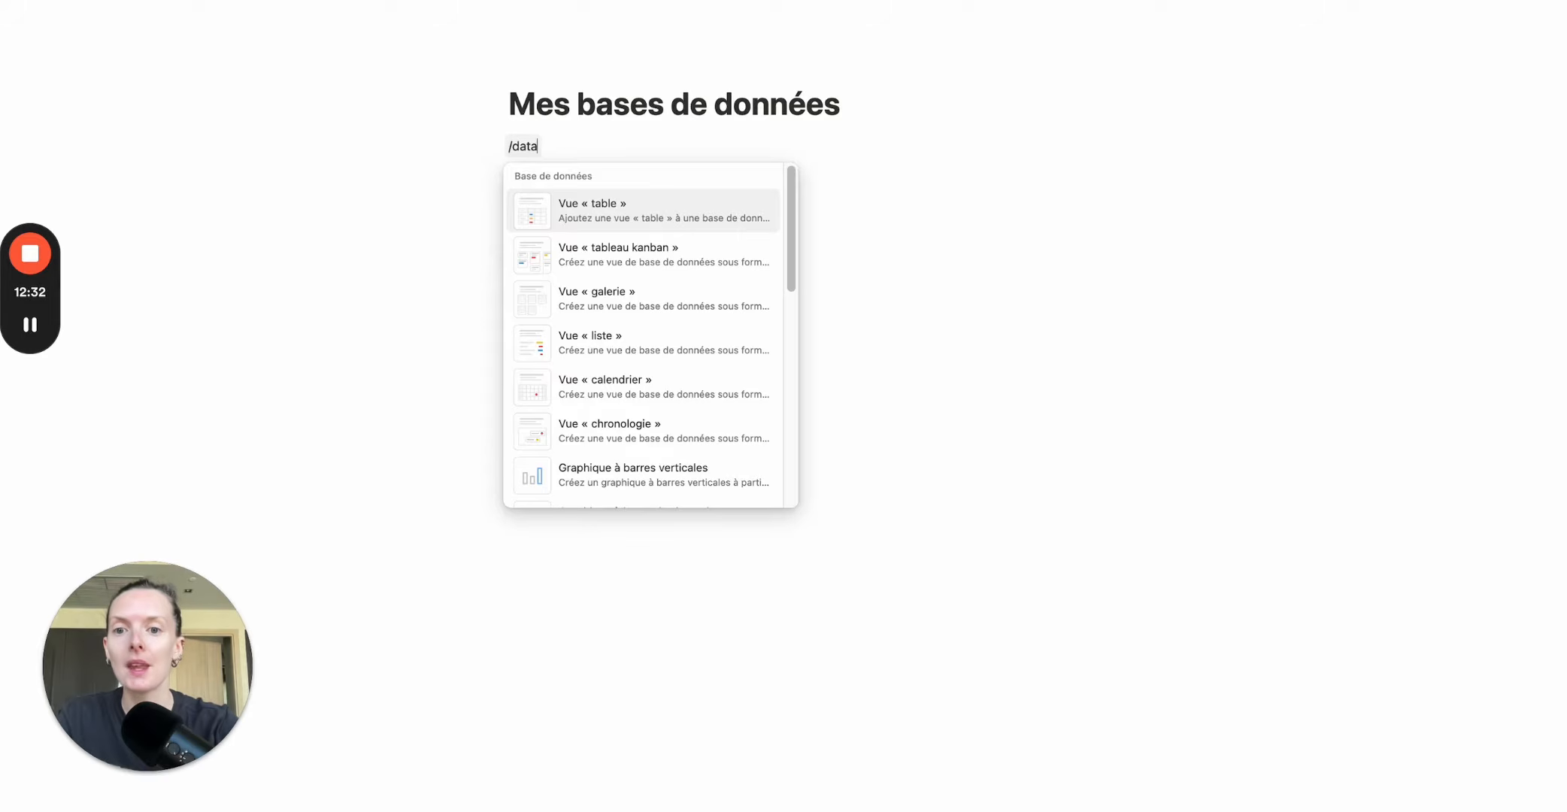
{"action": "left_click", "coordinate": [668, 299]}
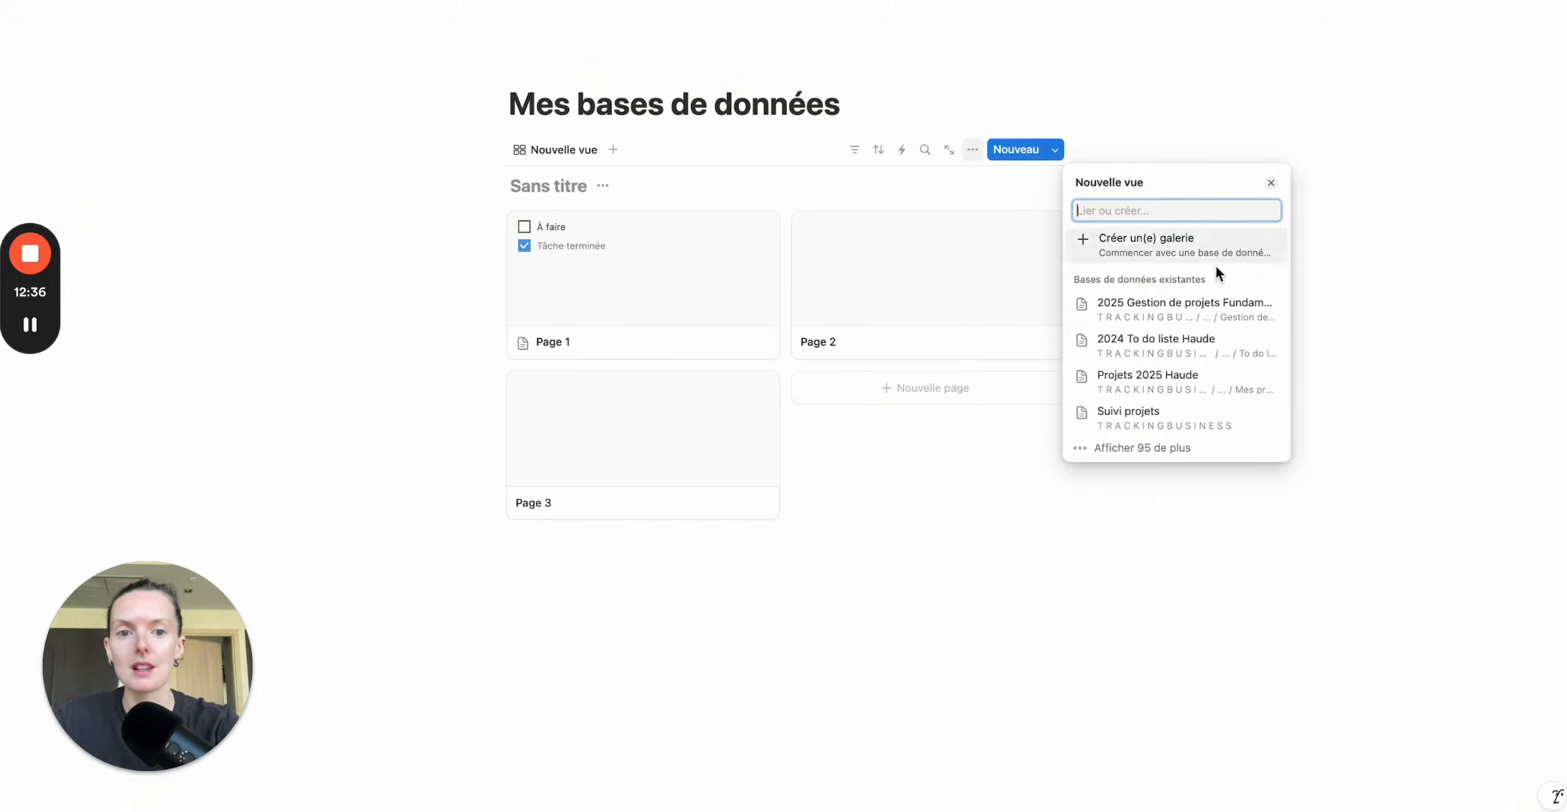
{"action": "left_click", "coordinate": [1199, 252]}
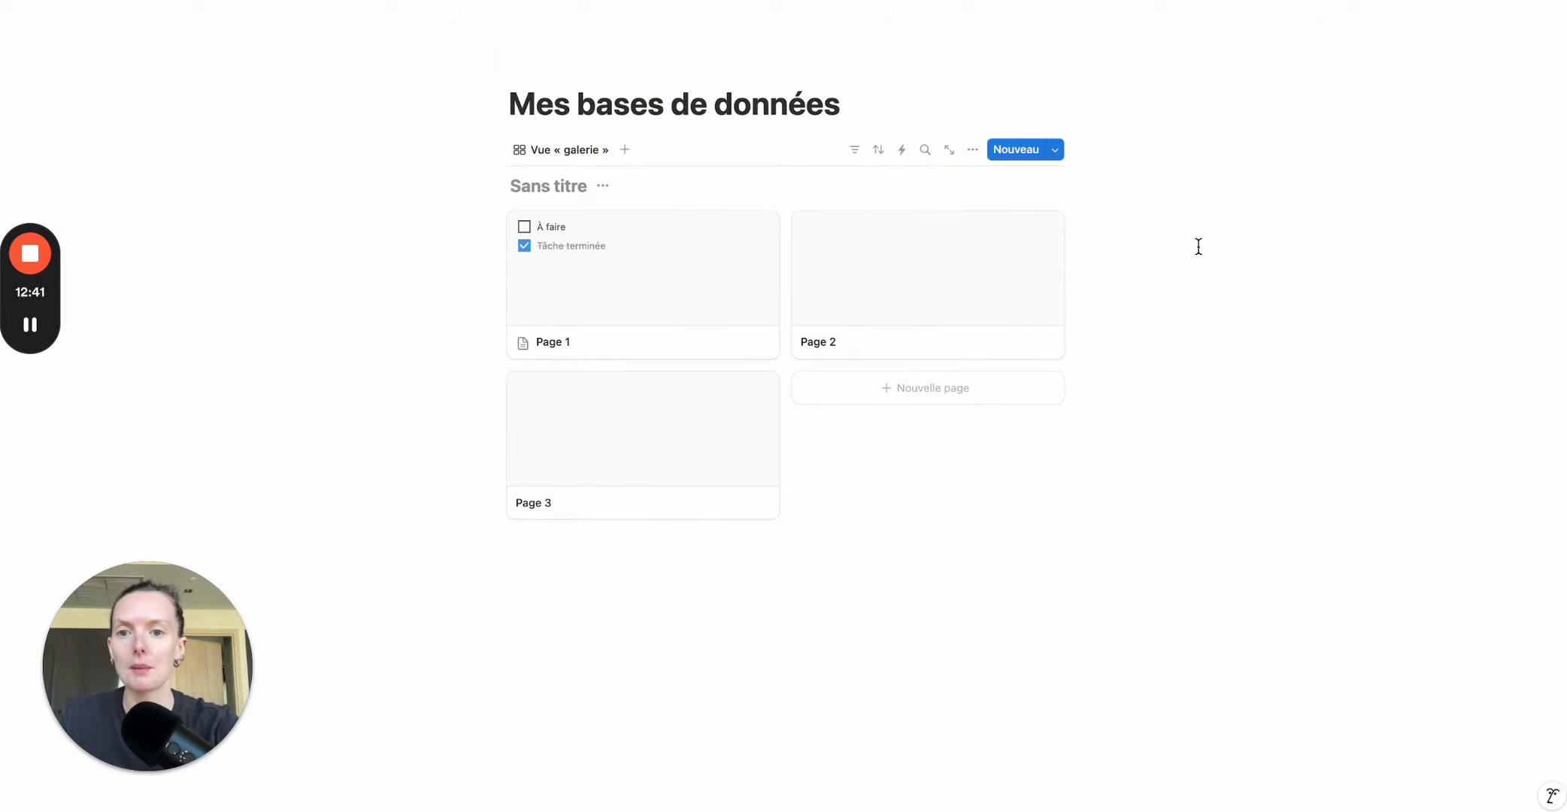
Name the gallery database "Projets" and hide the database title.
{"action": "left_click", "coordinate": [537, 182]}
{"action": "type", "text": "Porje"}
{"action": "key", "text": "BackSpace"}
{"action": "key", "text": "BackSpace"}
{"action": "key", "text": "BackSpace"}
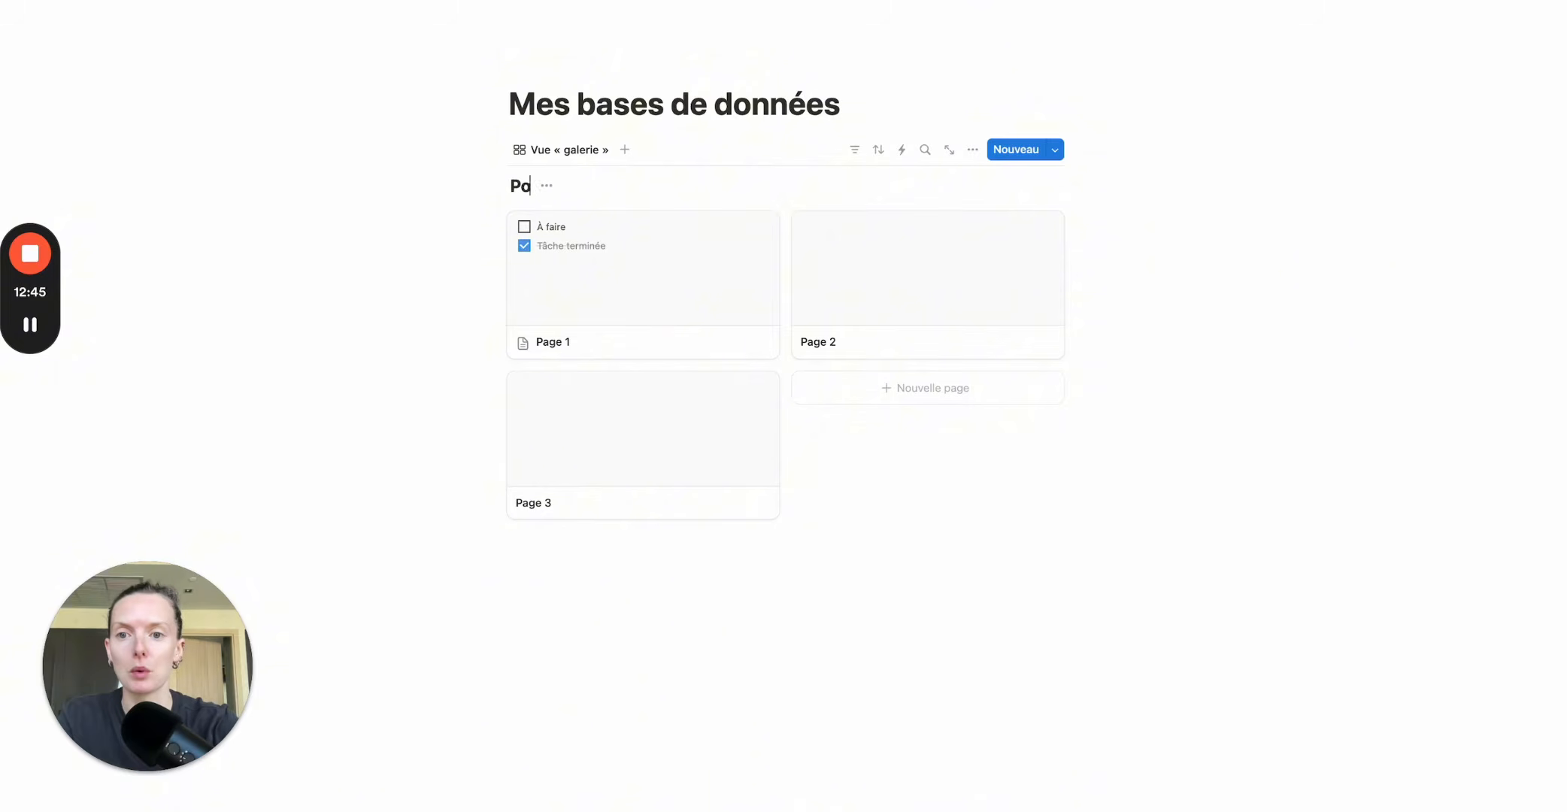
{"action": "type", "text": "ojets"}
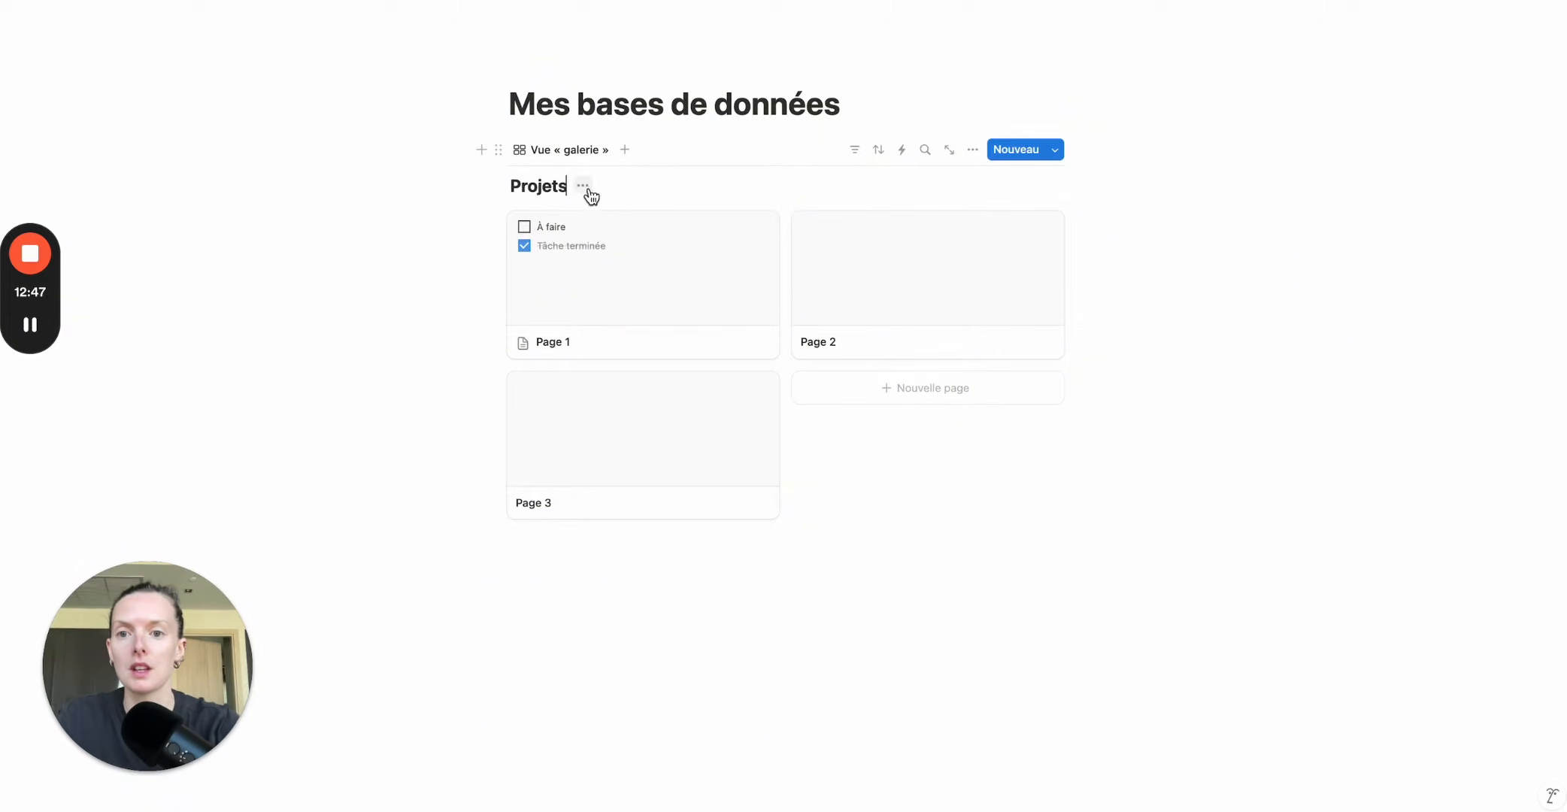
{"action": "left_click", "coordinate": [583, 185]}
{"action": "left_click", "coordinate": [566, 267]}
Rename the gallery view "Mes projets".
{"action": "left_click", "coordinate": [568, 150]}
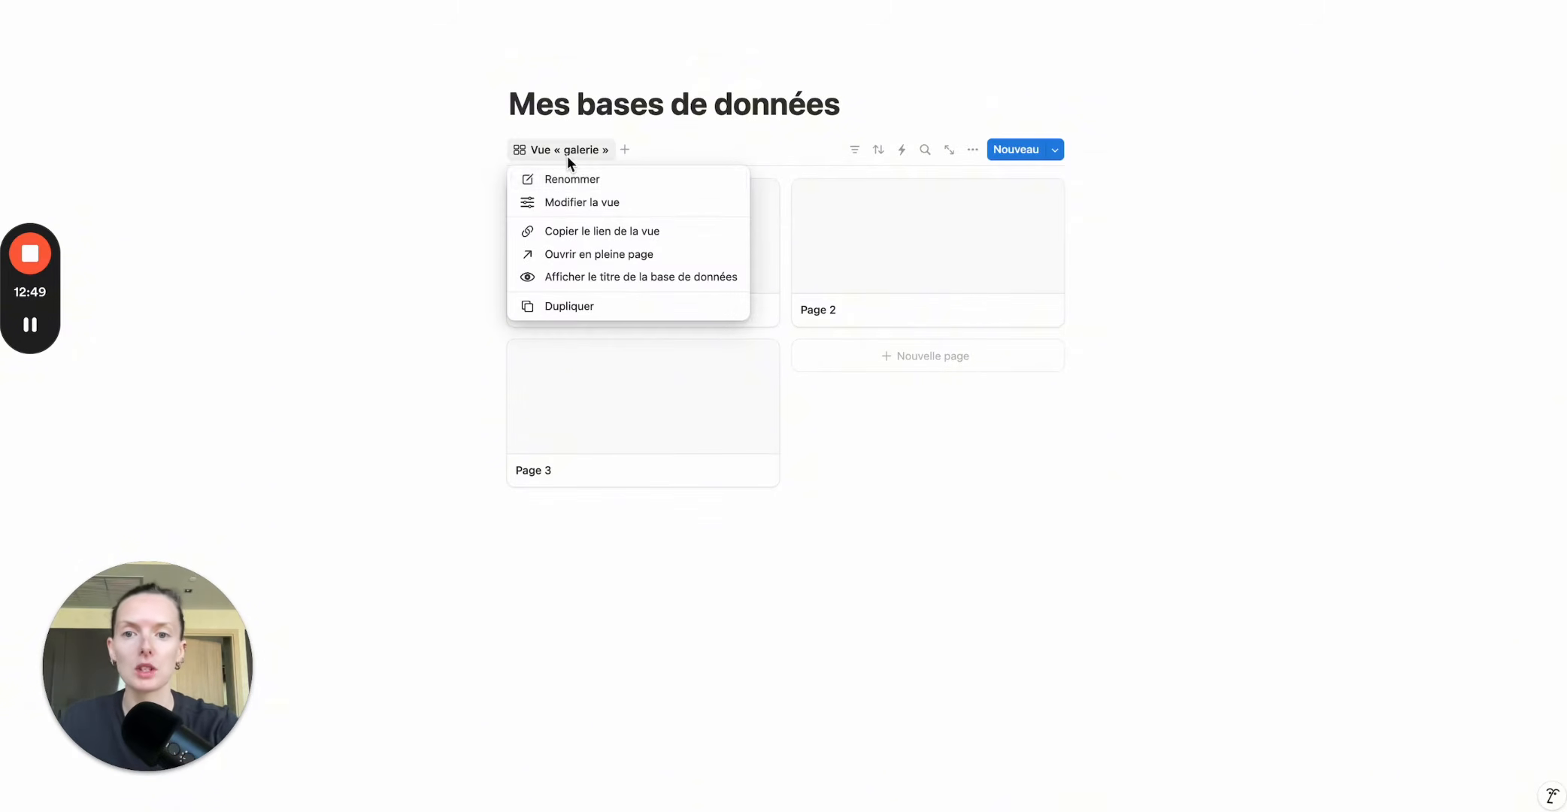
{"action": "left_click", "coordinate": [577, 176]}
{"action": "type", "text": "Mes projets"}
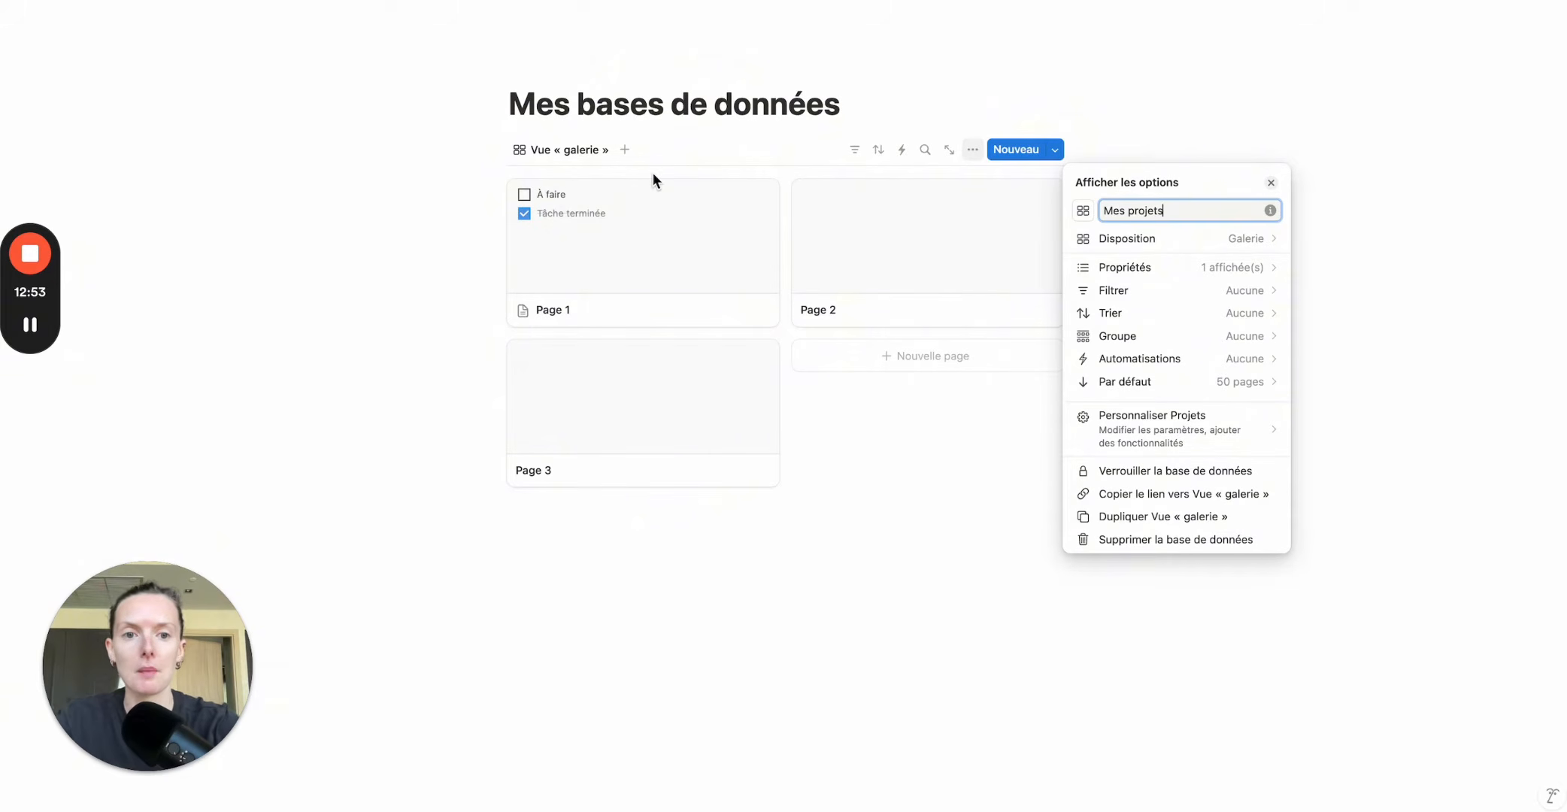
{"action": "key", "text": "Escape"}
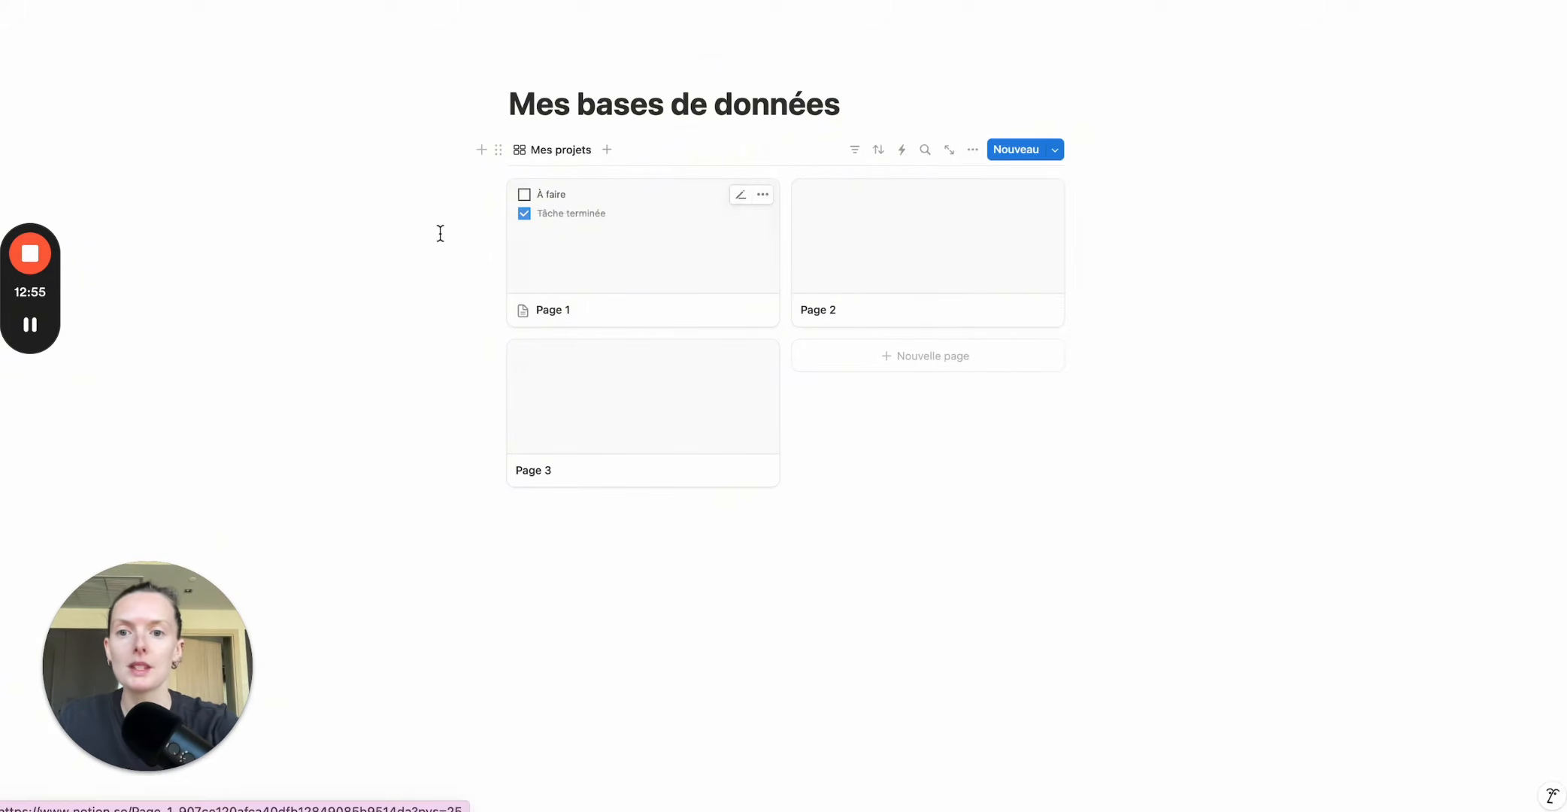
Delete the sample cards Page 1, Page 2 and Page 3 from the Mes projets gallery.
{"action": "left_click_drag", "start_coordinate": [437, 234], "coordinate": [875, 262]}
{"action": "key", "text": "Delete"}
{"action": "left_click_drag", "start_coordinate": [474, 253], "coordinate": [564, 259]}
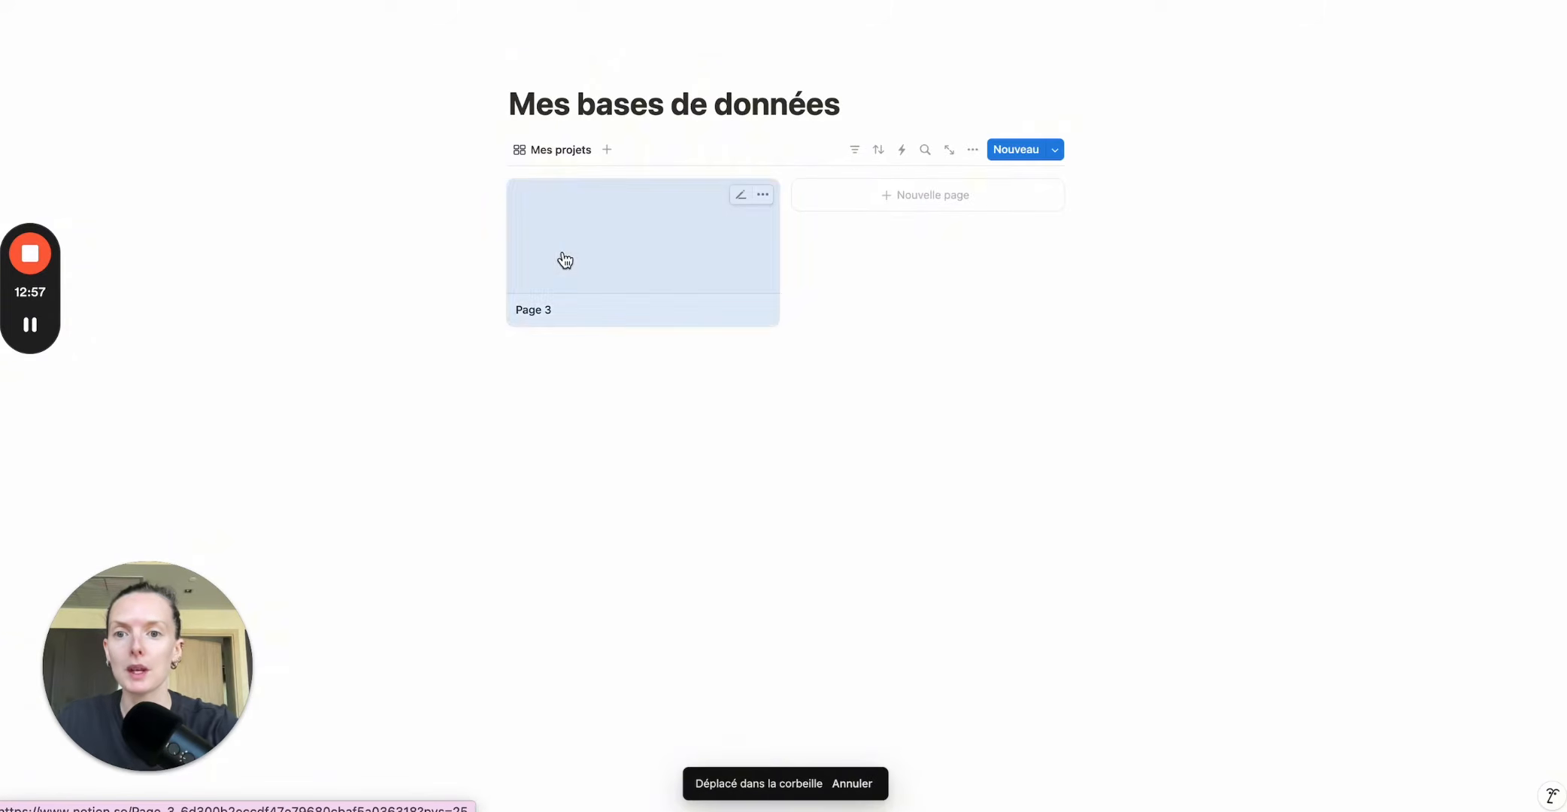
{"action": "key", "text": "Delete"}
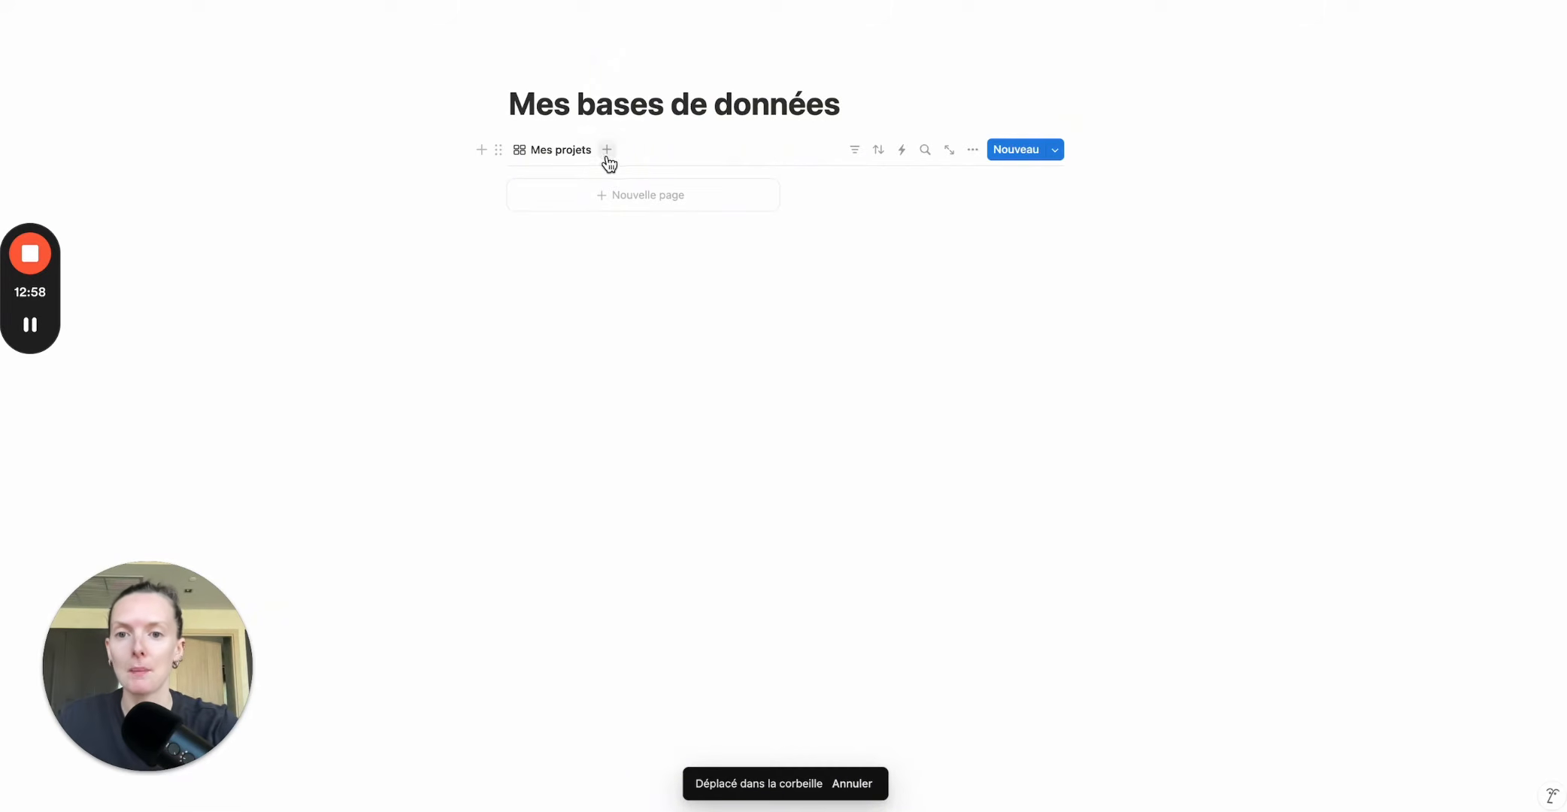
Create a new page in the Mes projets gallery and delete its Date de création and Étiquettes properties.
{"action": "left_click", "coordinate": [612, 197]}
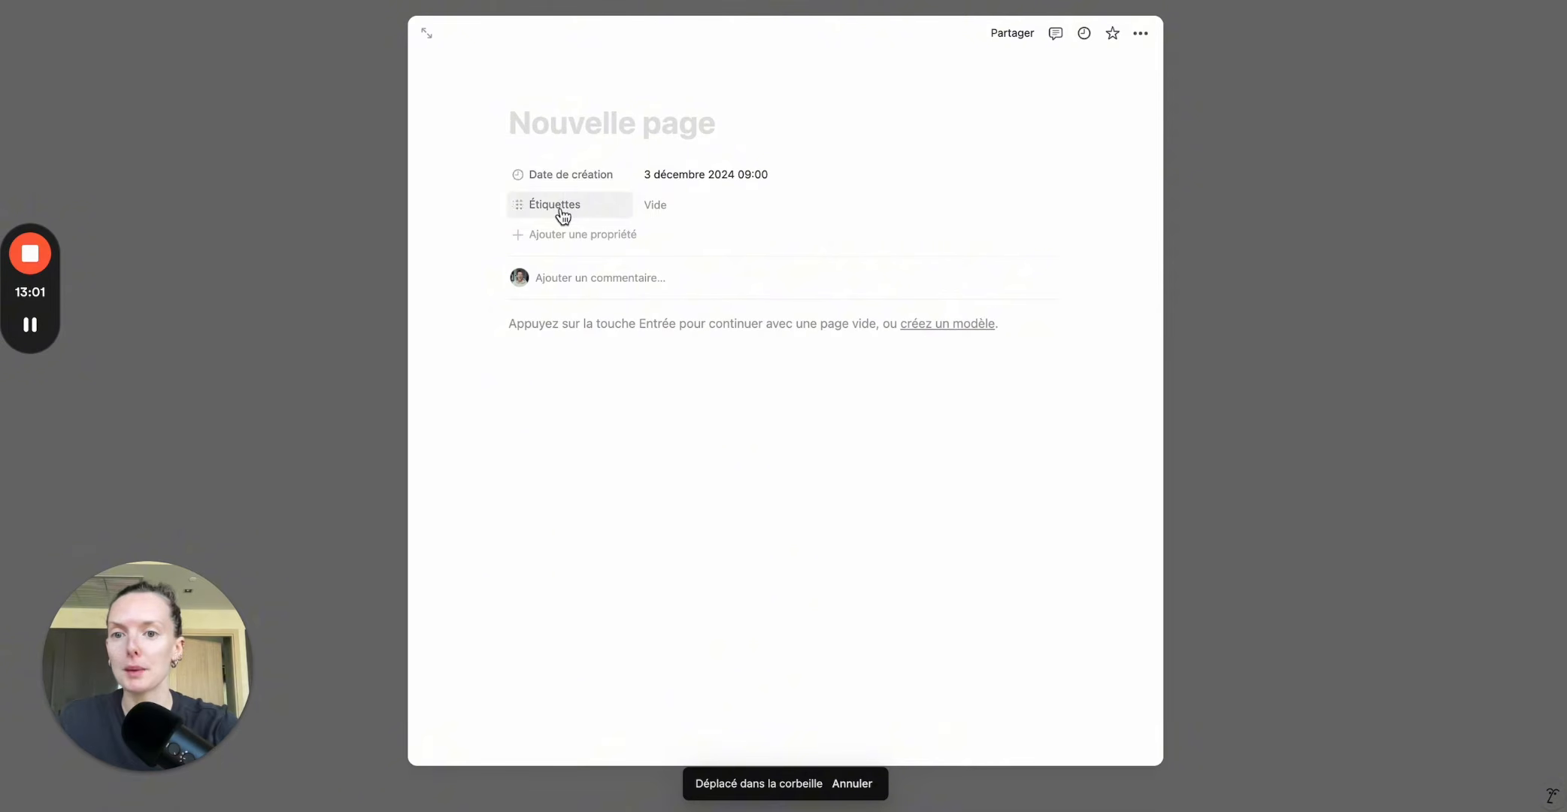
{"action": "left_click", "coordinate": [518, 176]}
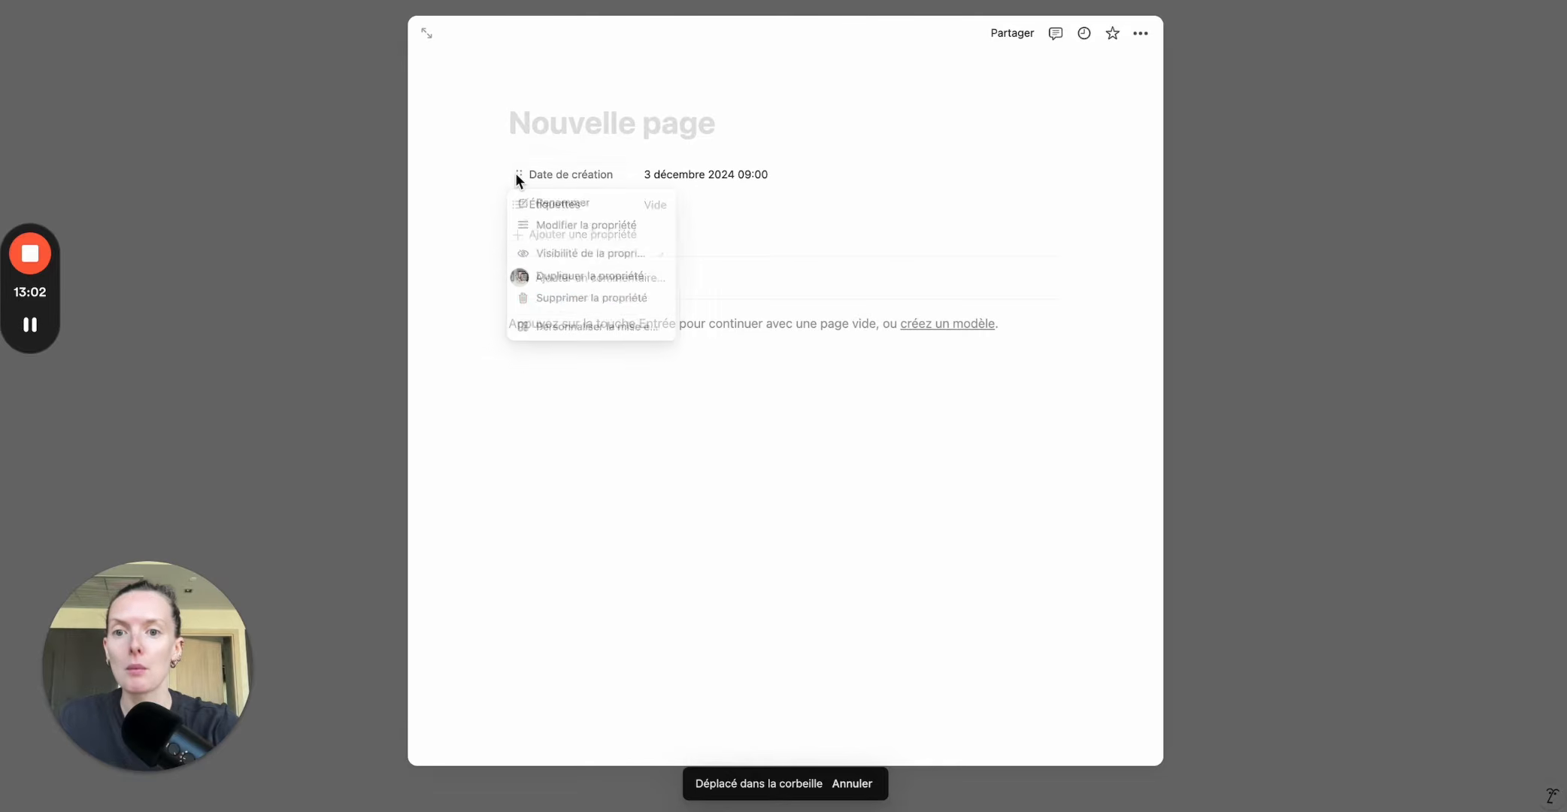
{"action": "left_click", "coordinate": [598, 304]}
{"action": "left_click", "coordinate": [803, 398]}
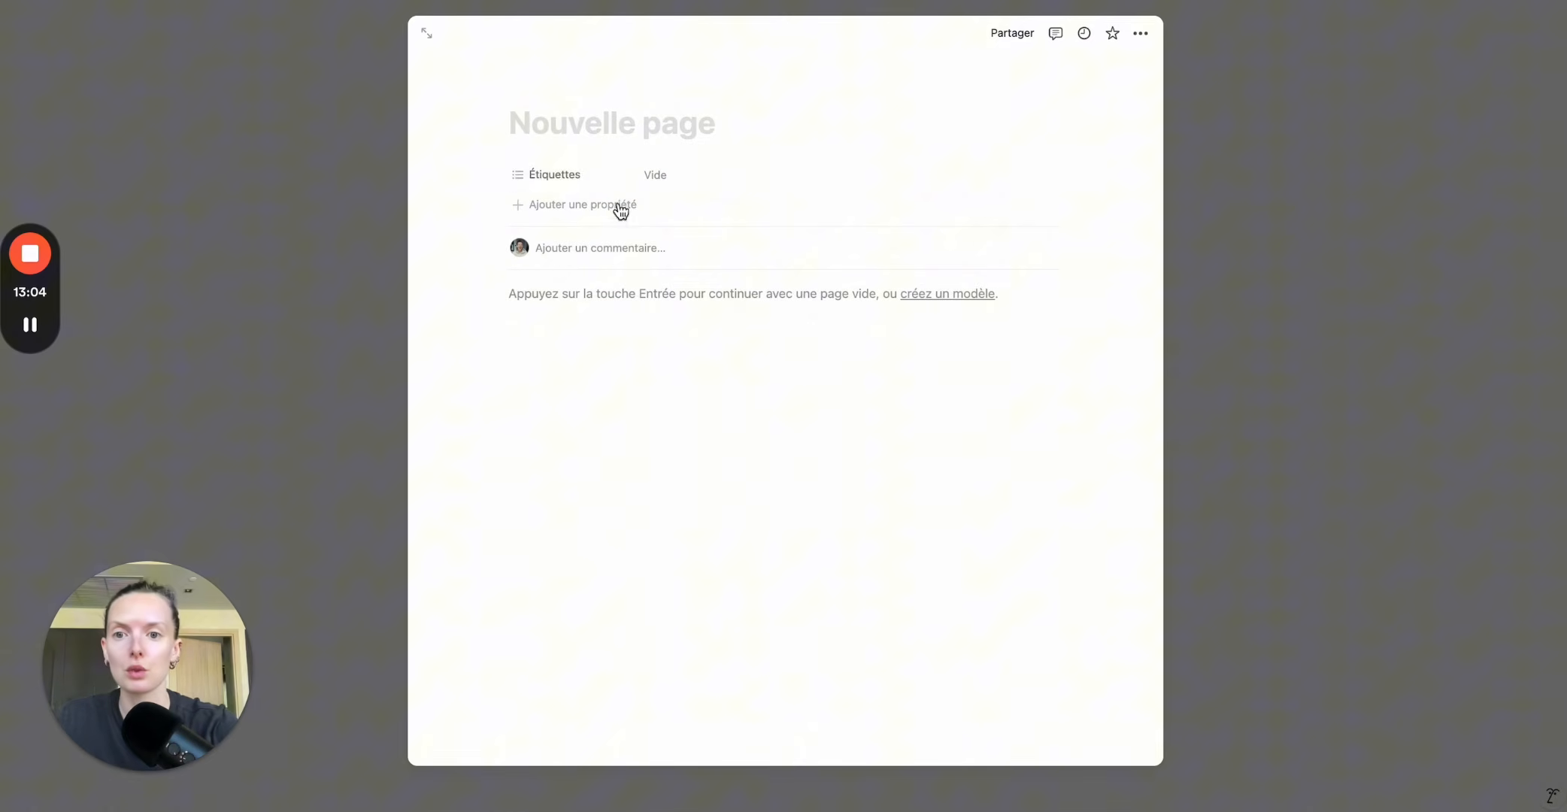
{"action": "left_click", "coordinate": [518, 175]}
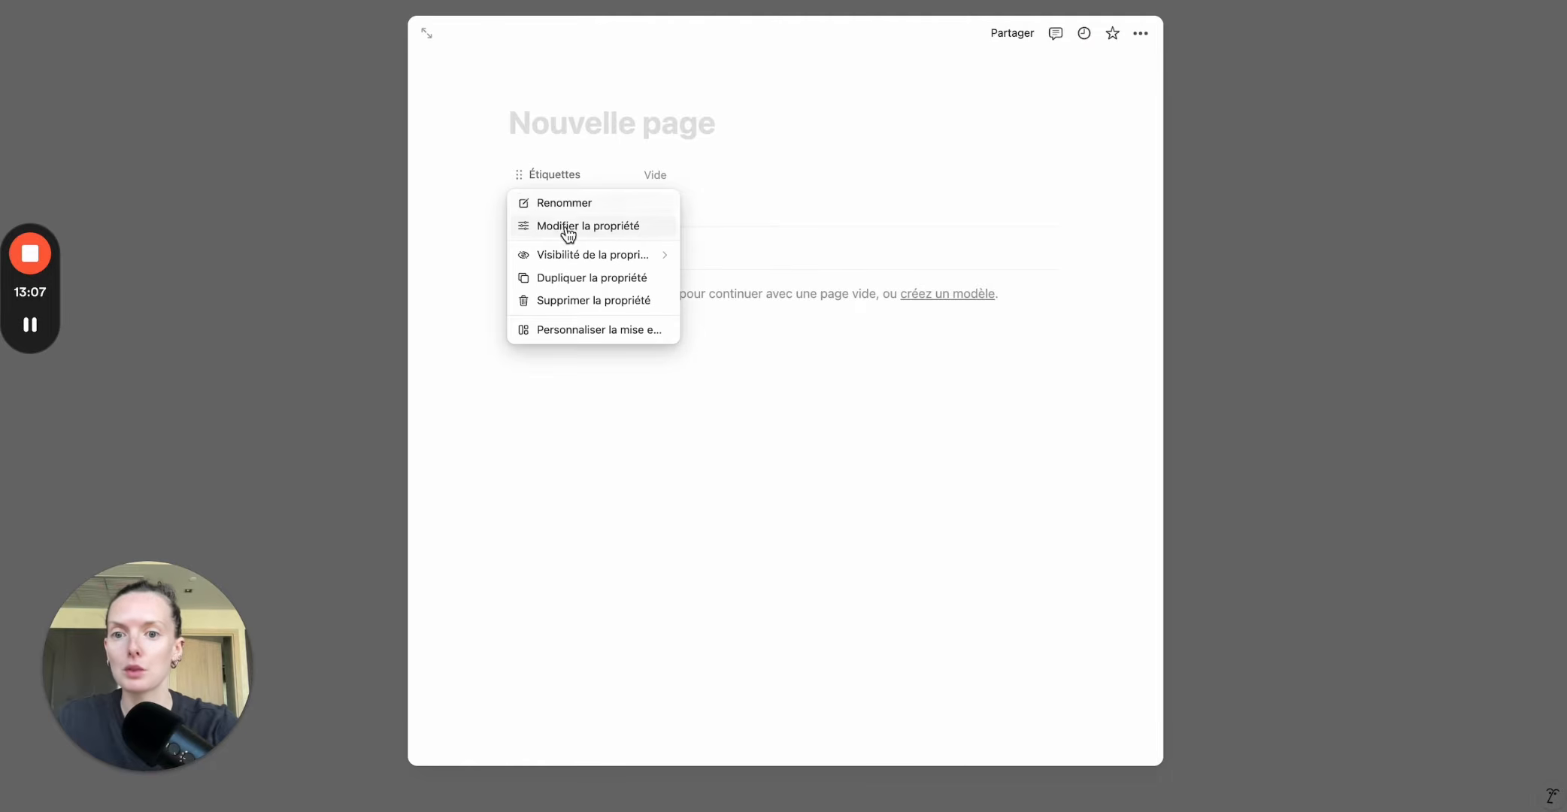
{"action": "left_click", "coordinate": [597, 301]}
{"action": "left_click", "coordinate": [776, 388]}
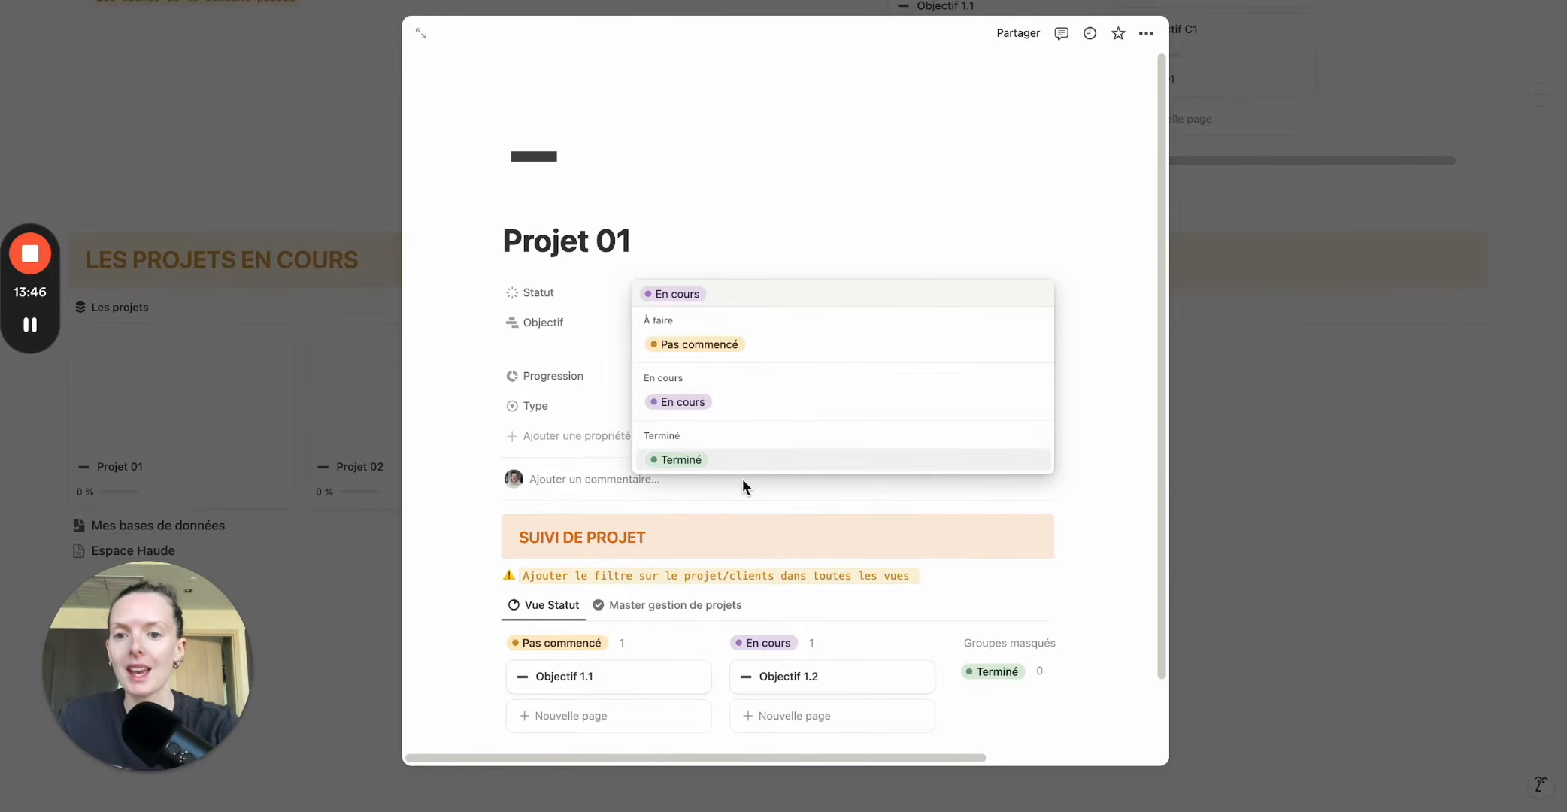
Examine the Statut and Type properties of the example page Projet 01.
{"action": "left_click", "coordinate": [581, 280]}
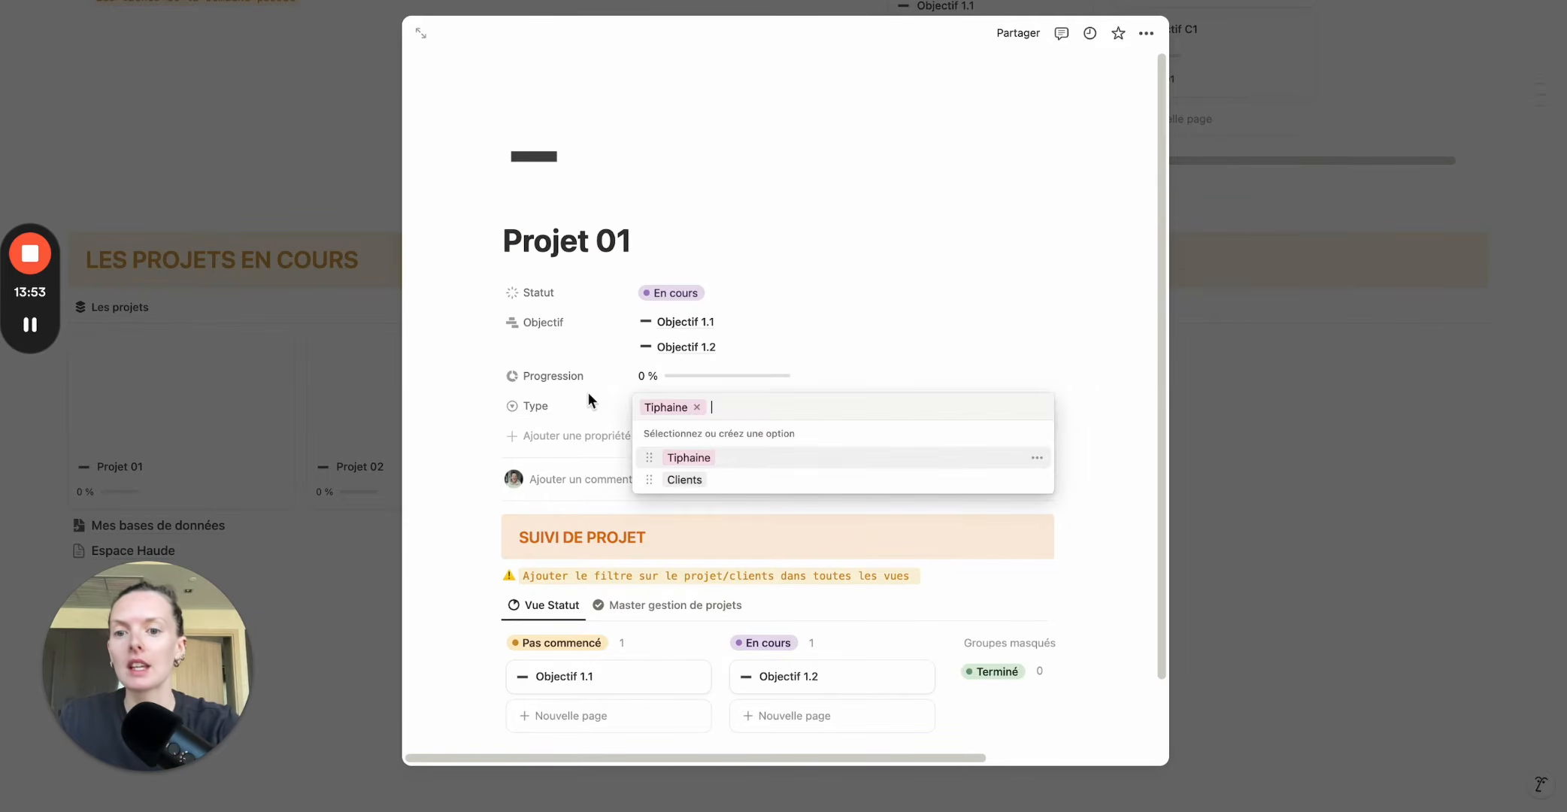
{"action": "left_click", "coordinate": [585, 393]}
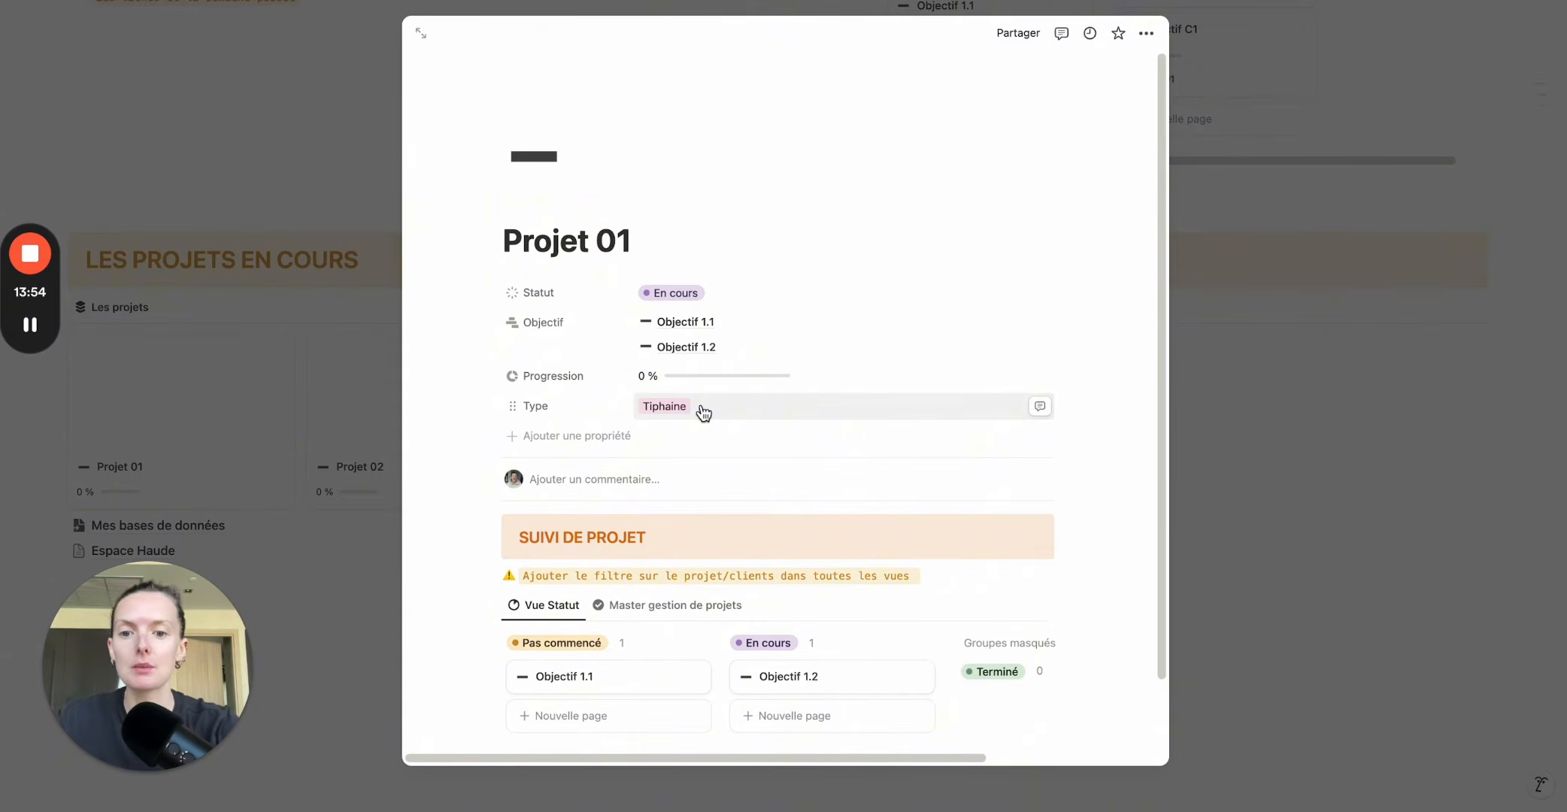
{"action": "left_click", "coordinate": [703, 412]}
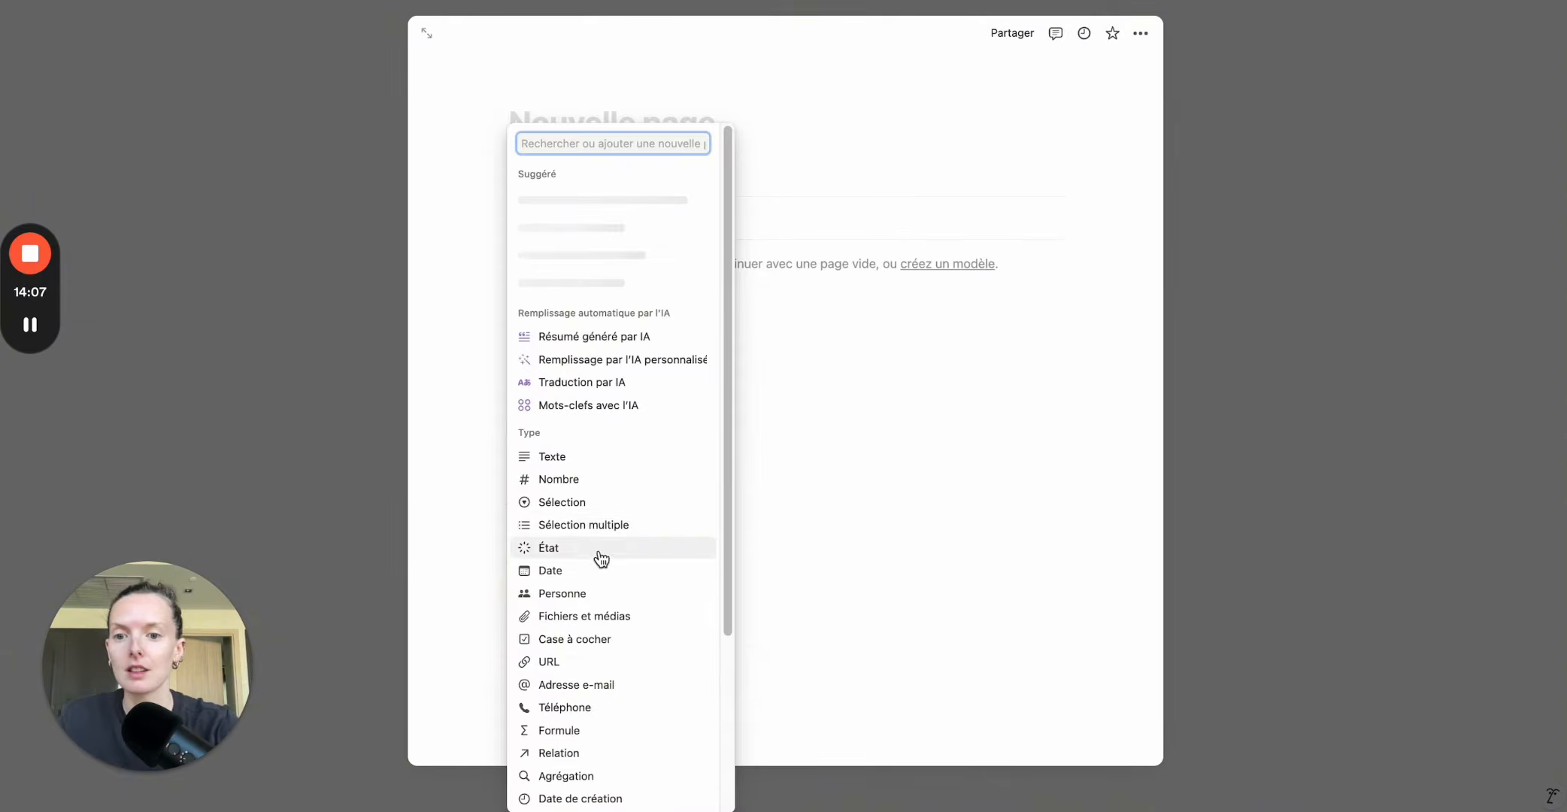
Add an État property to the new project page and display it on the Mes projets gallery cards.
{"action": "left_click", "coordinate": [573, 554]}
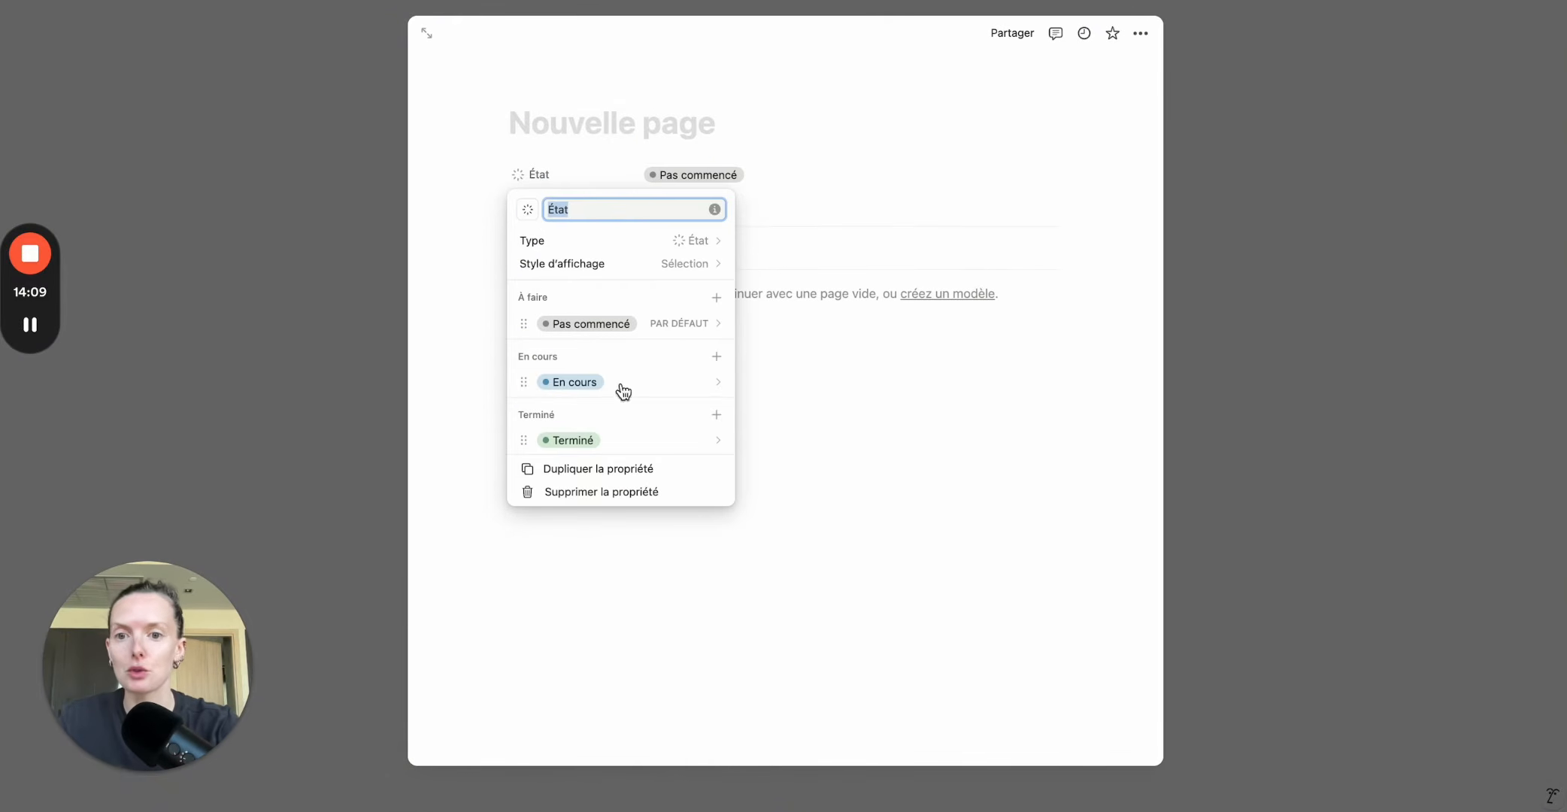
{"action": "left_click", "coordinate": [686, 626]}
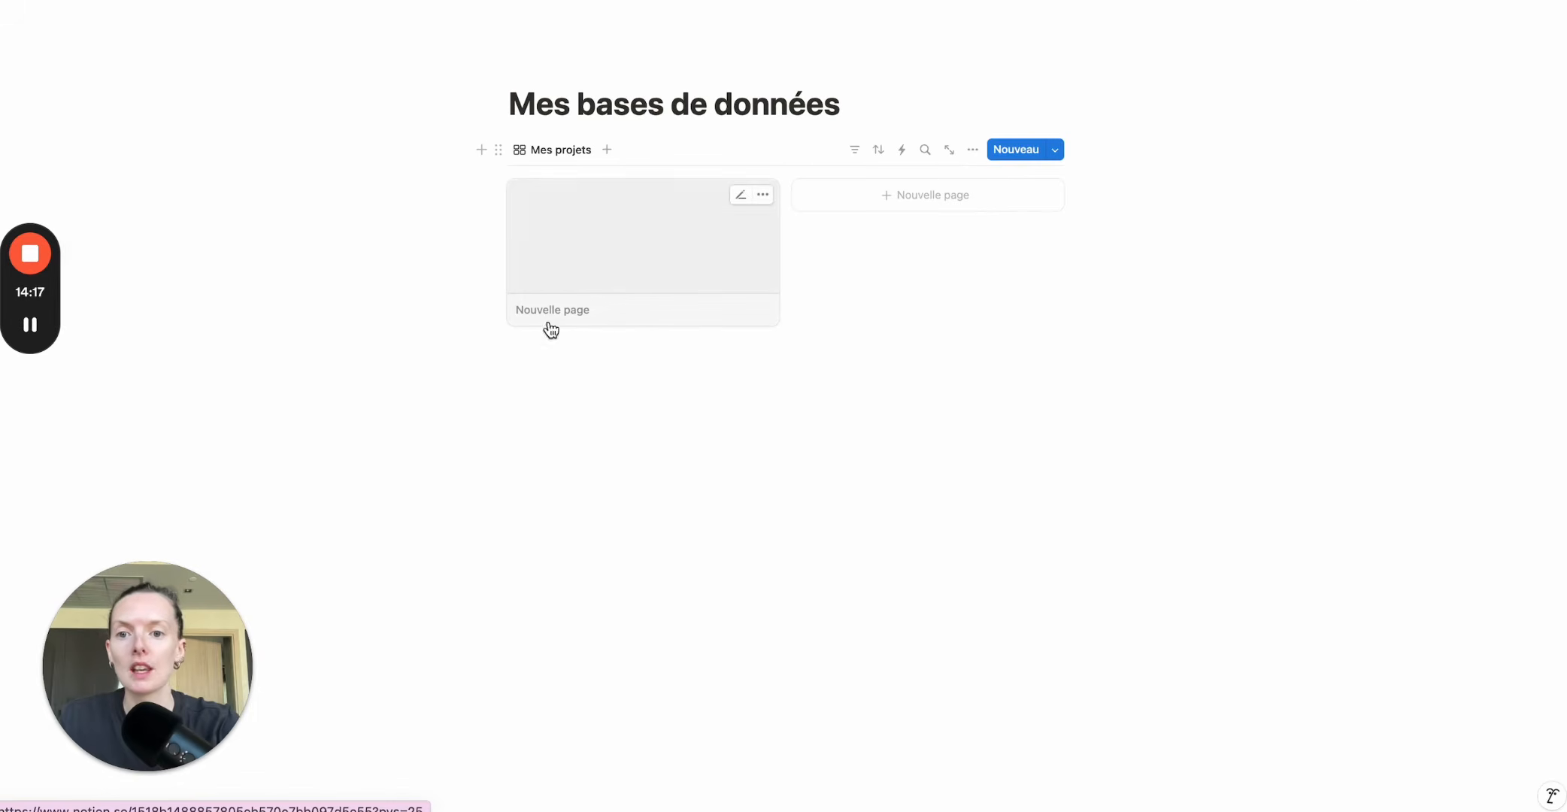
{"action": "left_click", "coordinate": [972, 150]}
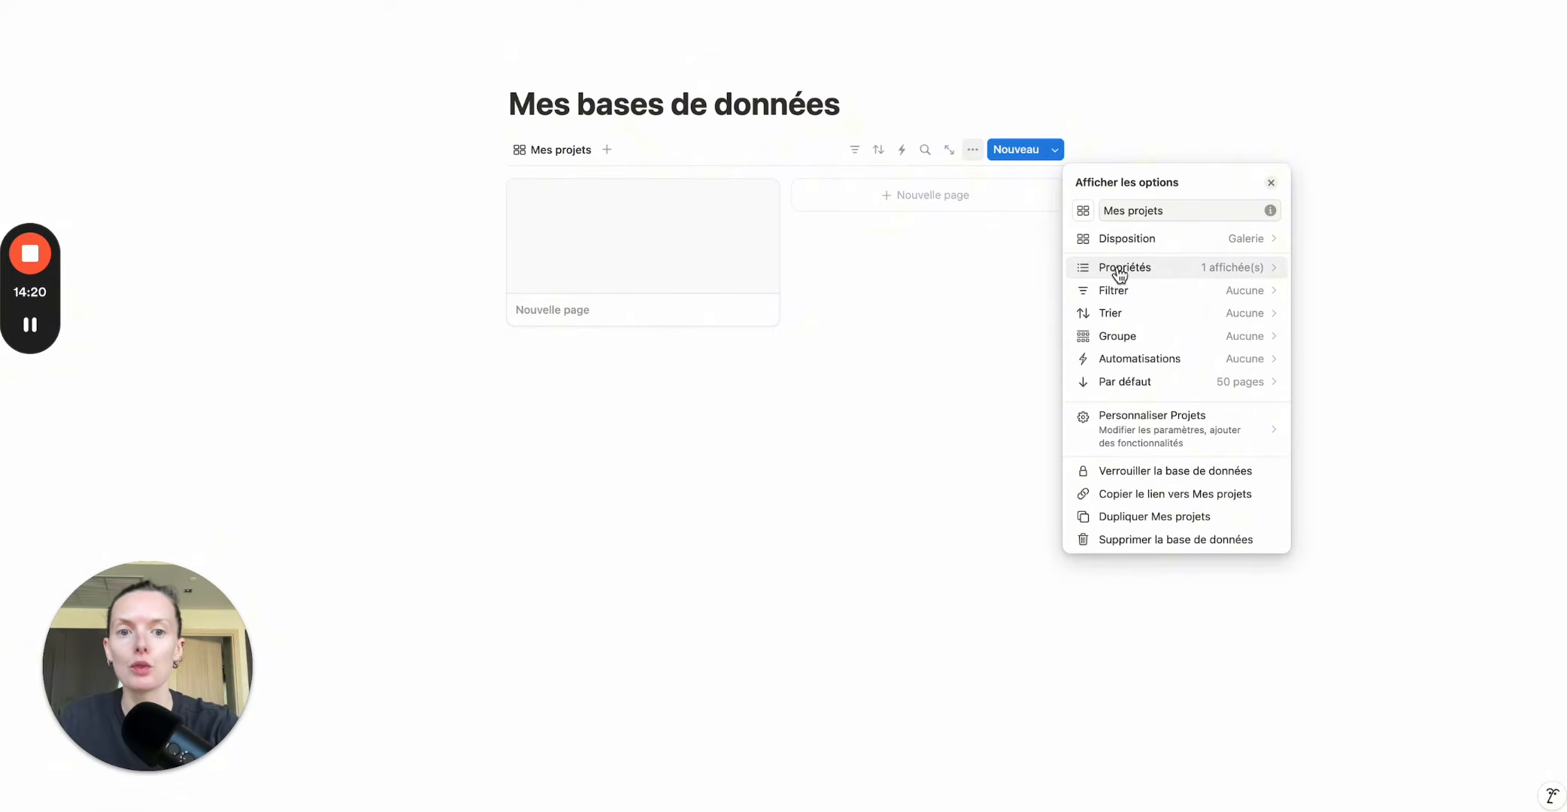
{"action": "left_click", "coordinate": [1217, 277]}
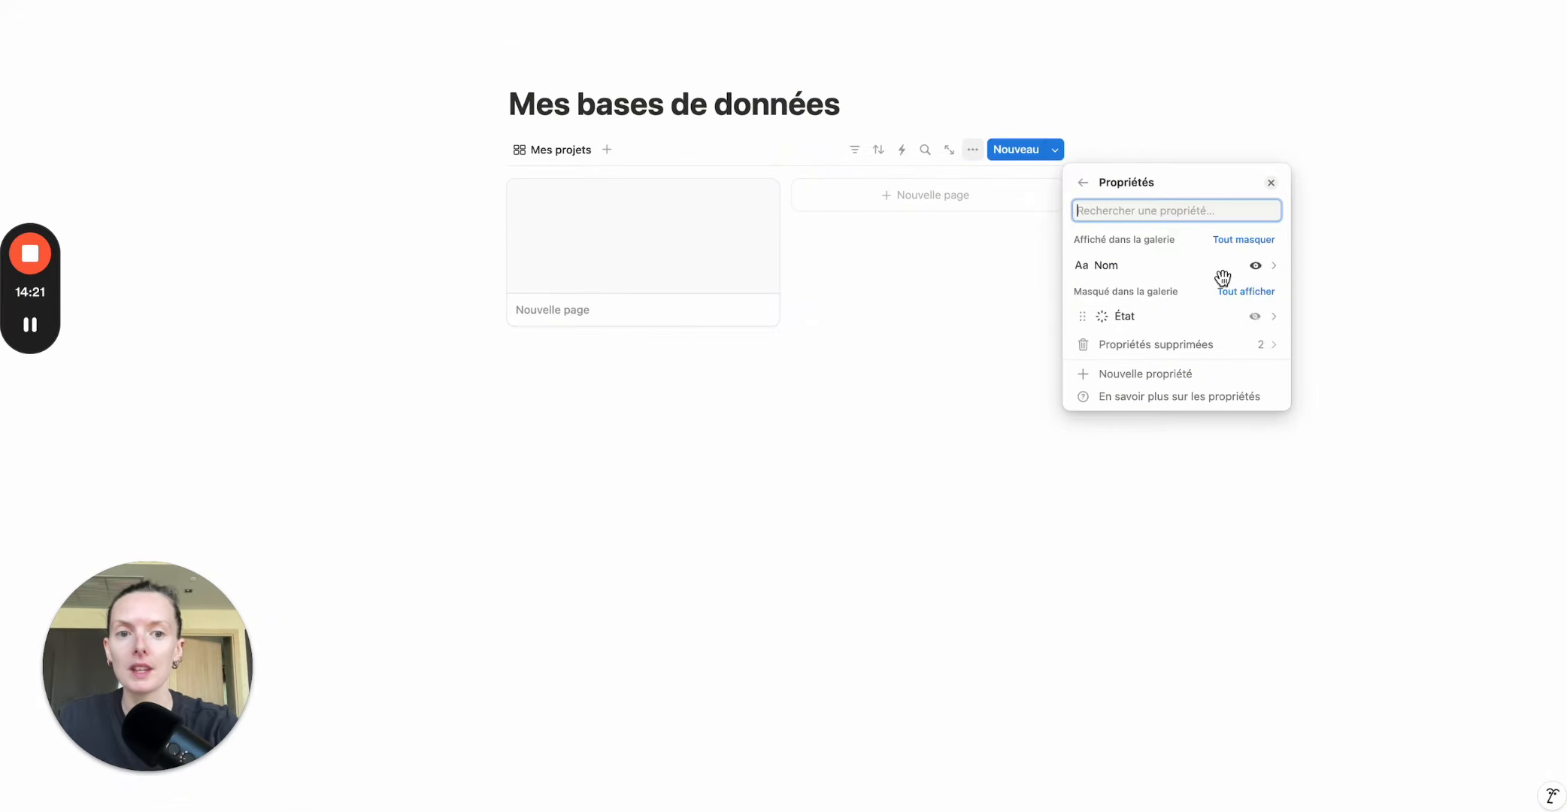
{"action": "left_click", "coordinate": [1256, 319]}
{"action": "left_click", "coordinate": [634, 400]}
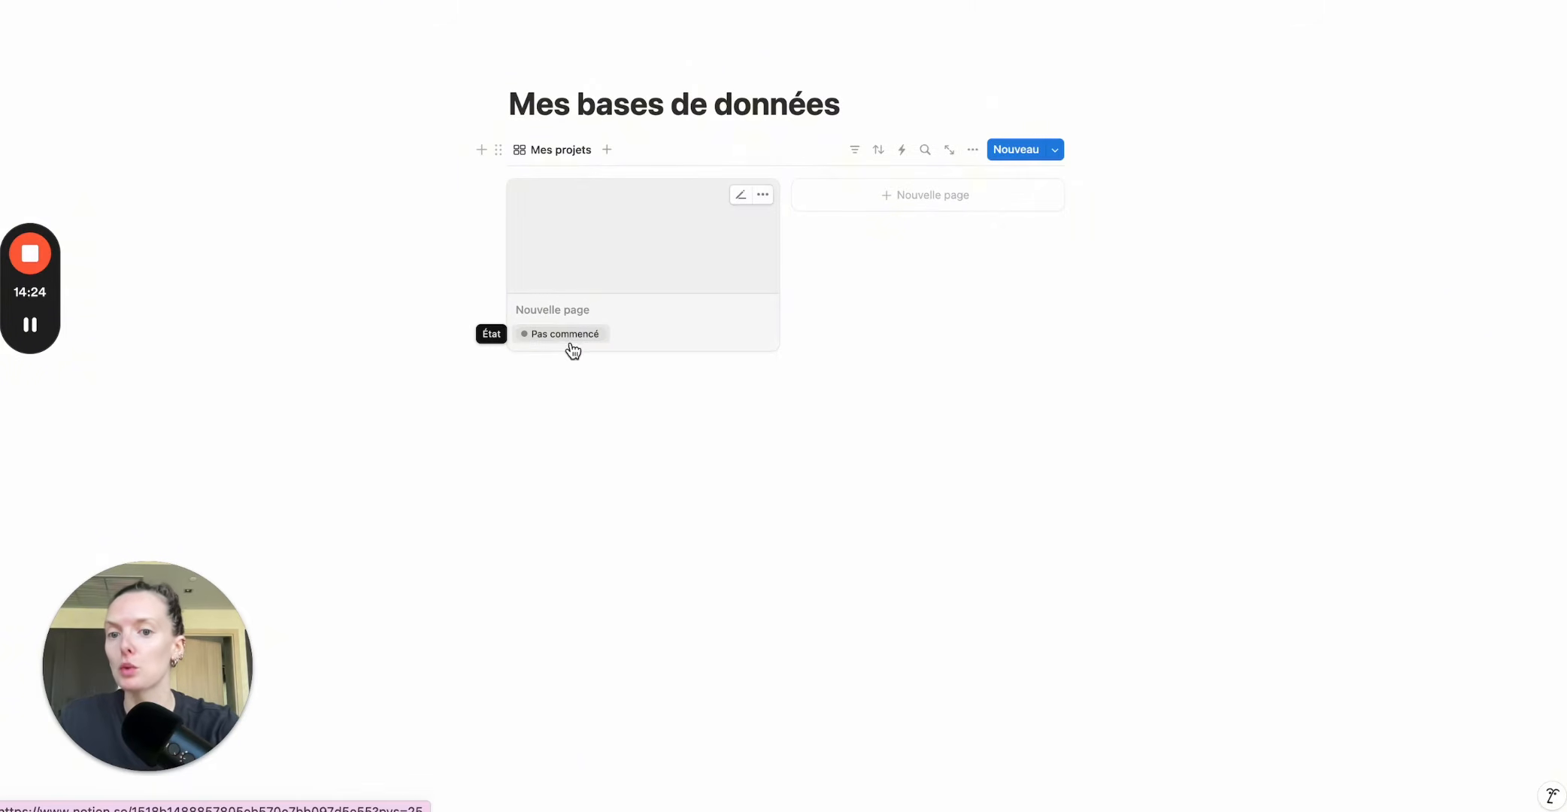
Delete the untitled page from the Mes projets gallery.
{"action": "left_click_drag", "start_coordinate": [451, 274], "coordinate": [627, 282]}
{"action": "key", "text": "Delete"}
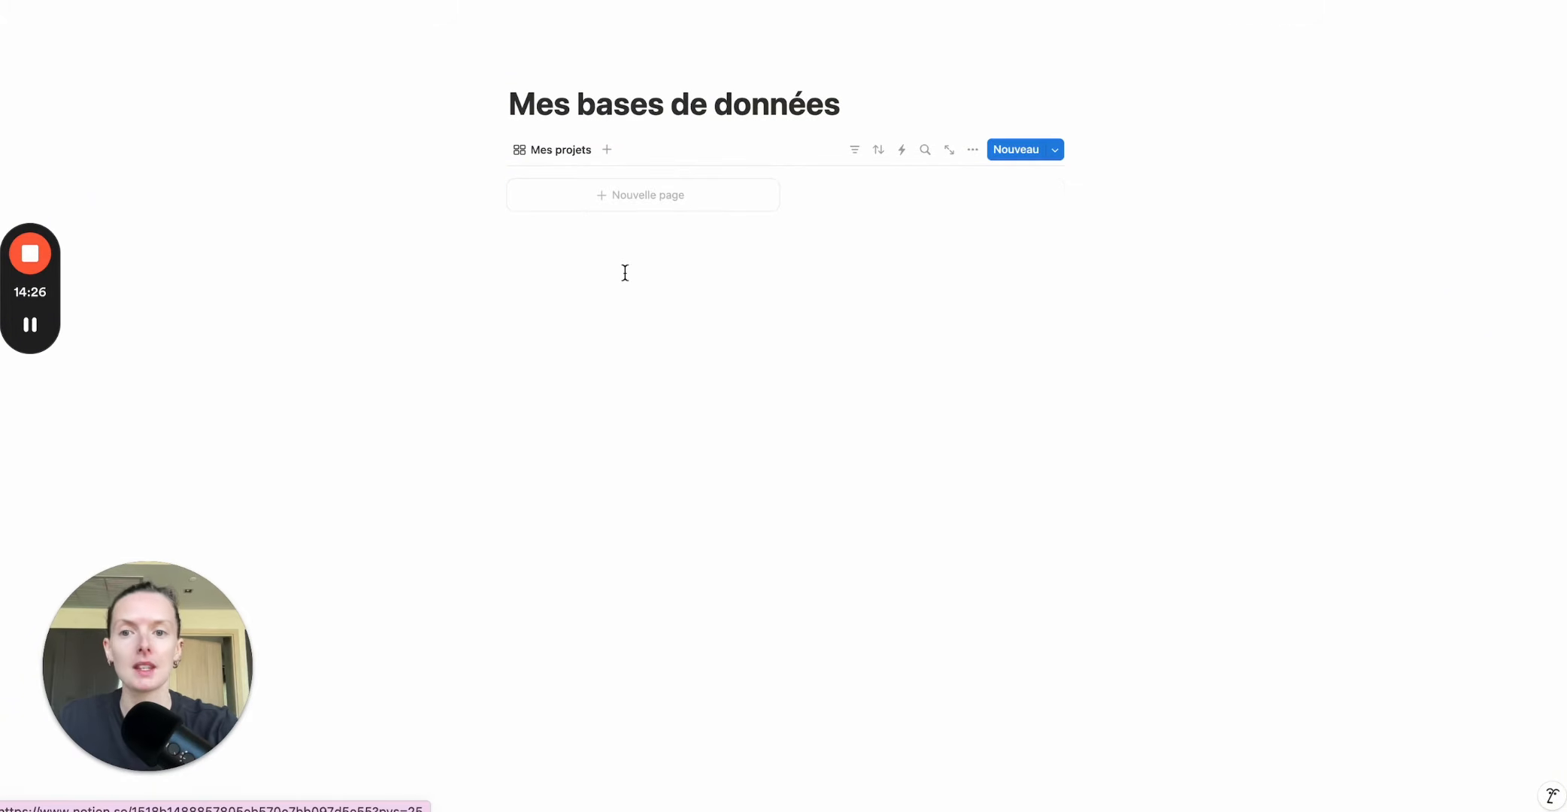
Insert a new table database below the Mes projets gallery and title it "Objectifs".
{"action": "left_click", "coordinate": [652, 308]}
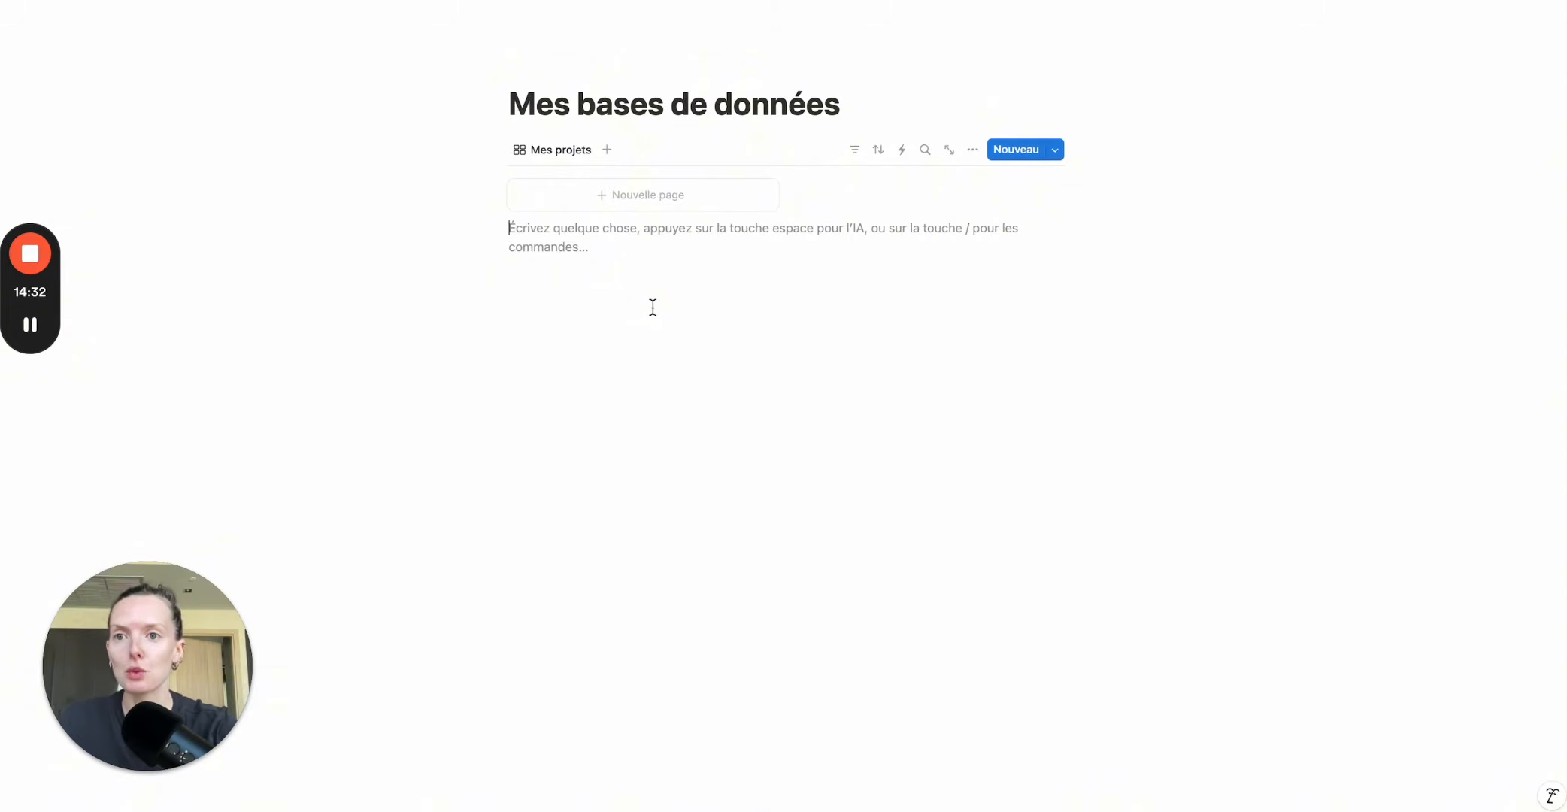
{"action": "type", "text": "/data"}
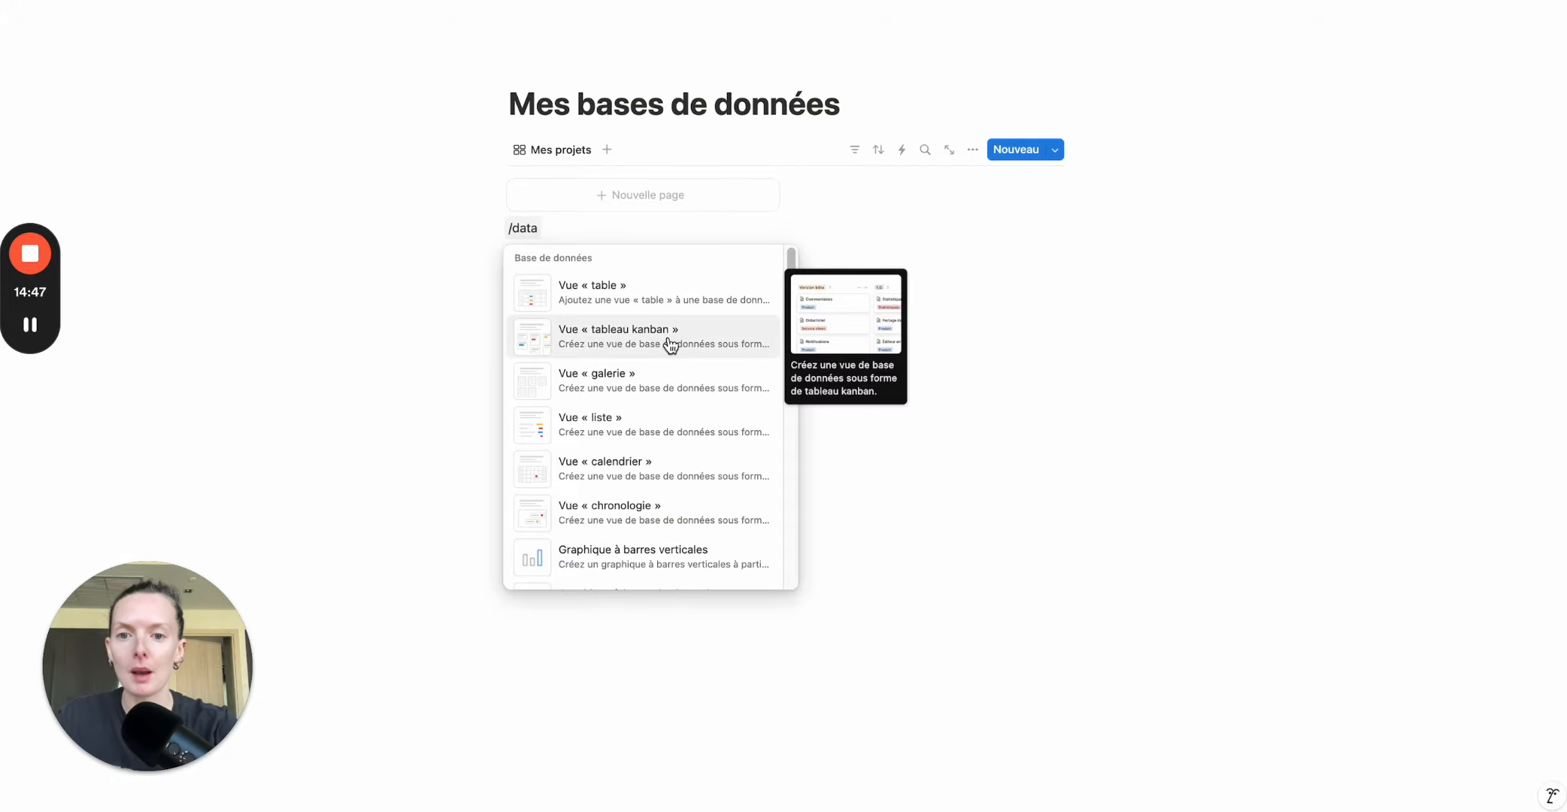
{"action": "left_click", "coordinate": [643, 293]}
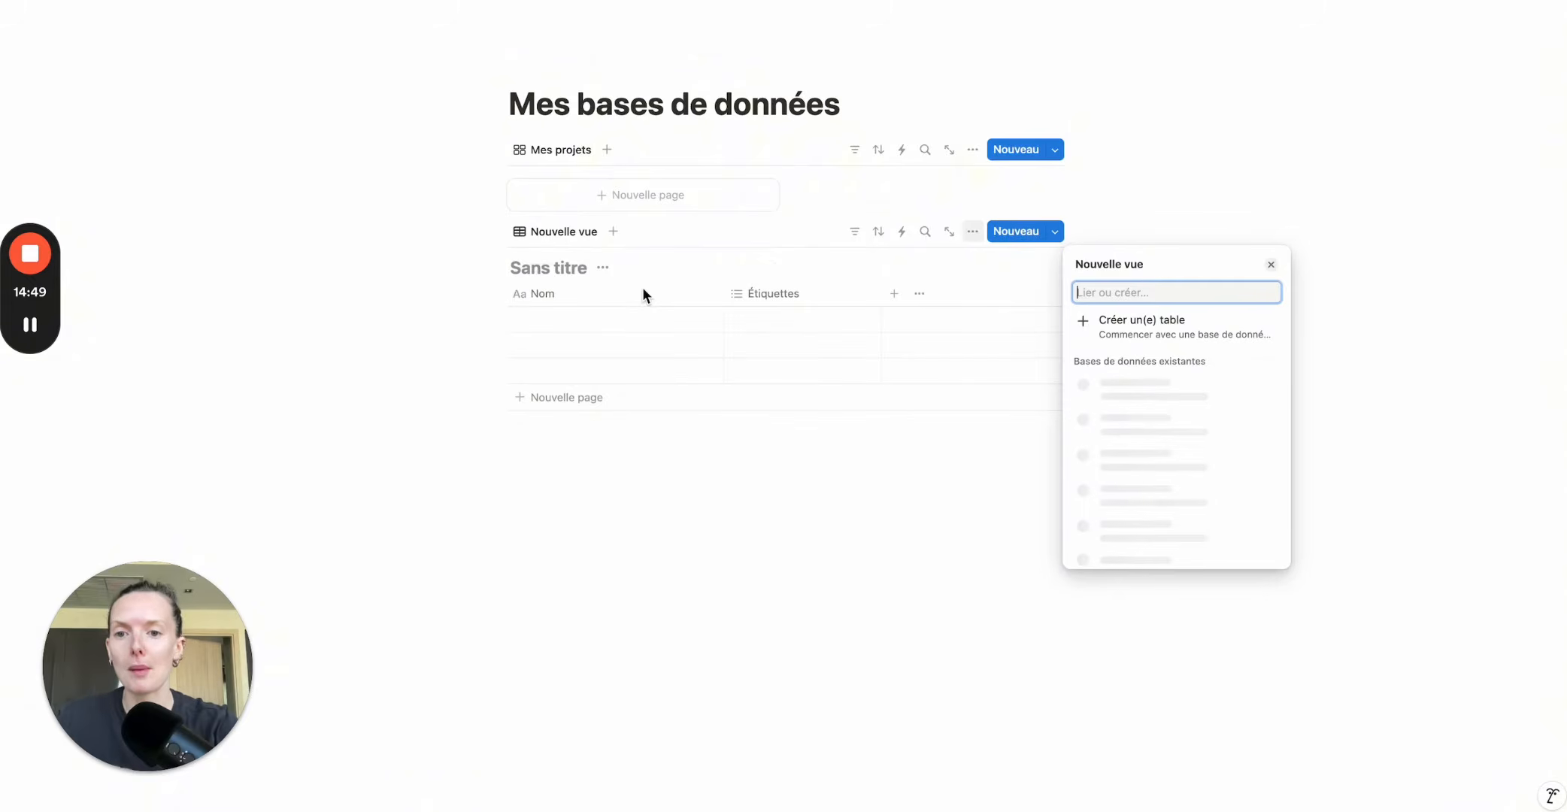
{"action": "left_click", "coordinate": [571, 269]}
{"action": "type", "text": "Objectifs"}
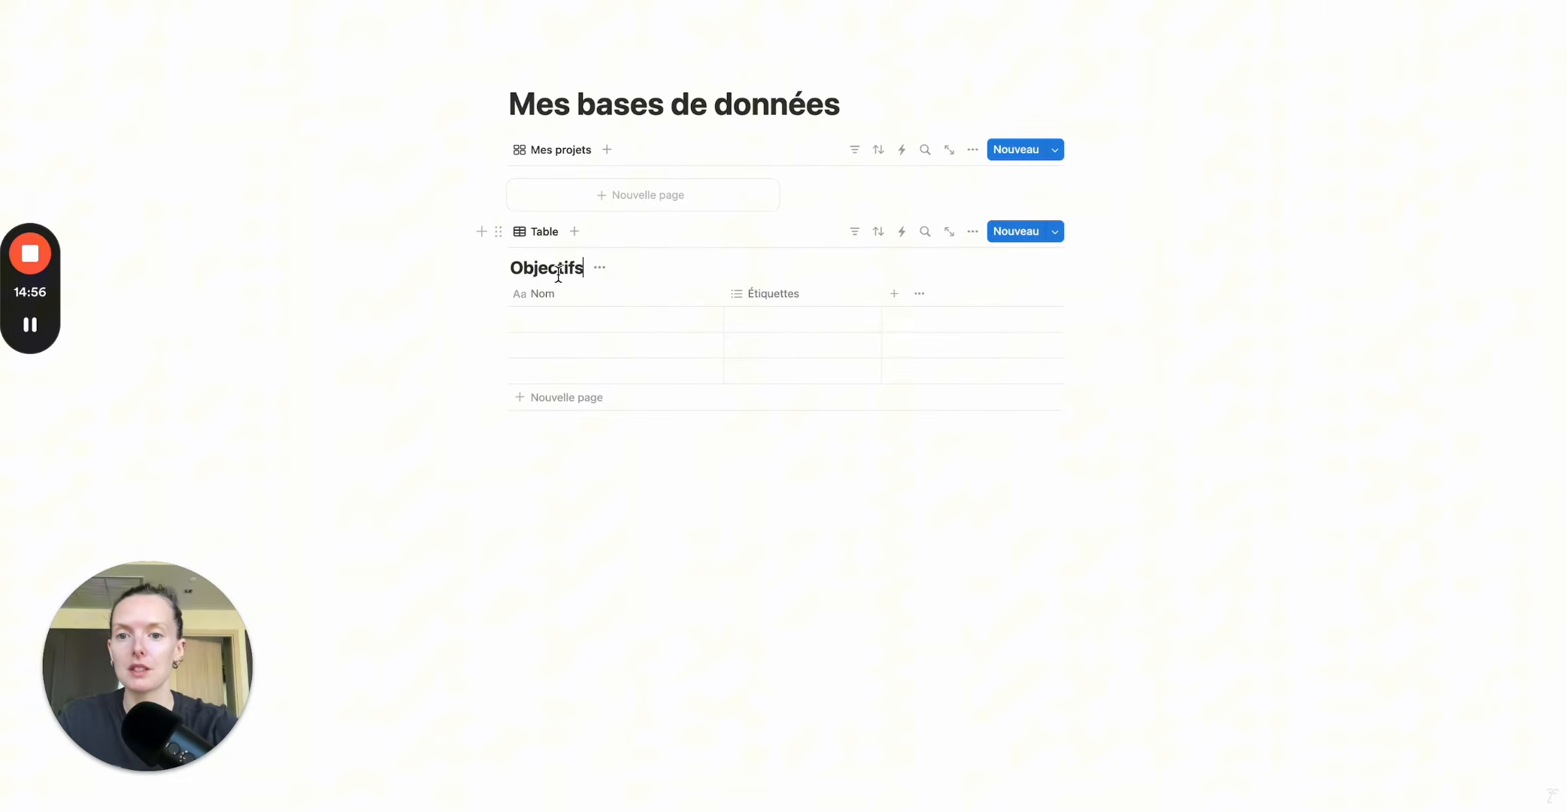
Hide the Objectifs database title and rename its table view "Mes objectifs".
{"action": "left_click", "coordinate": [599, 268]}
{"action": "left_click", "coordinate": [592, 347]}
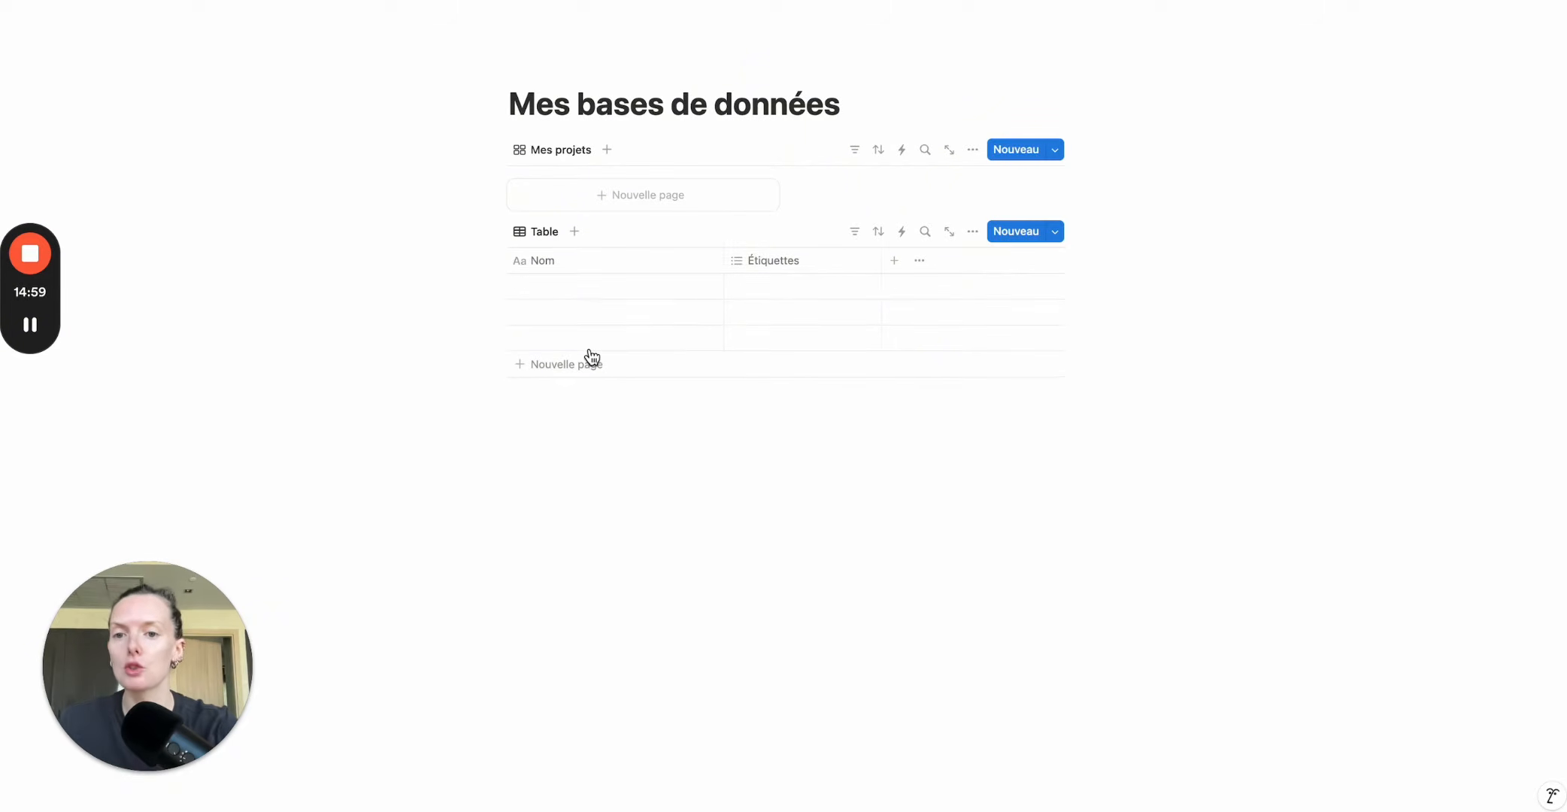
{"action": "left_click", "coordinate": [545, 231]}
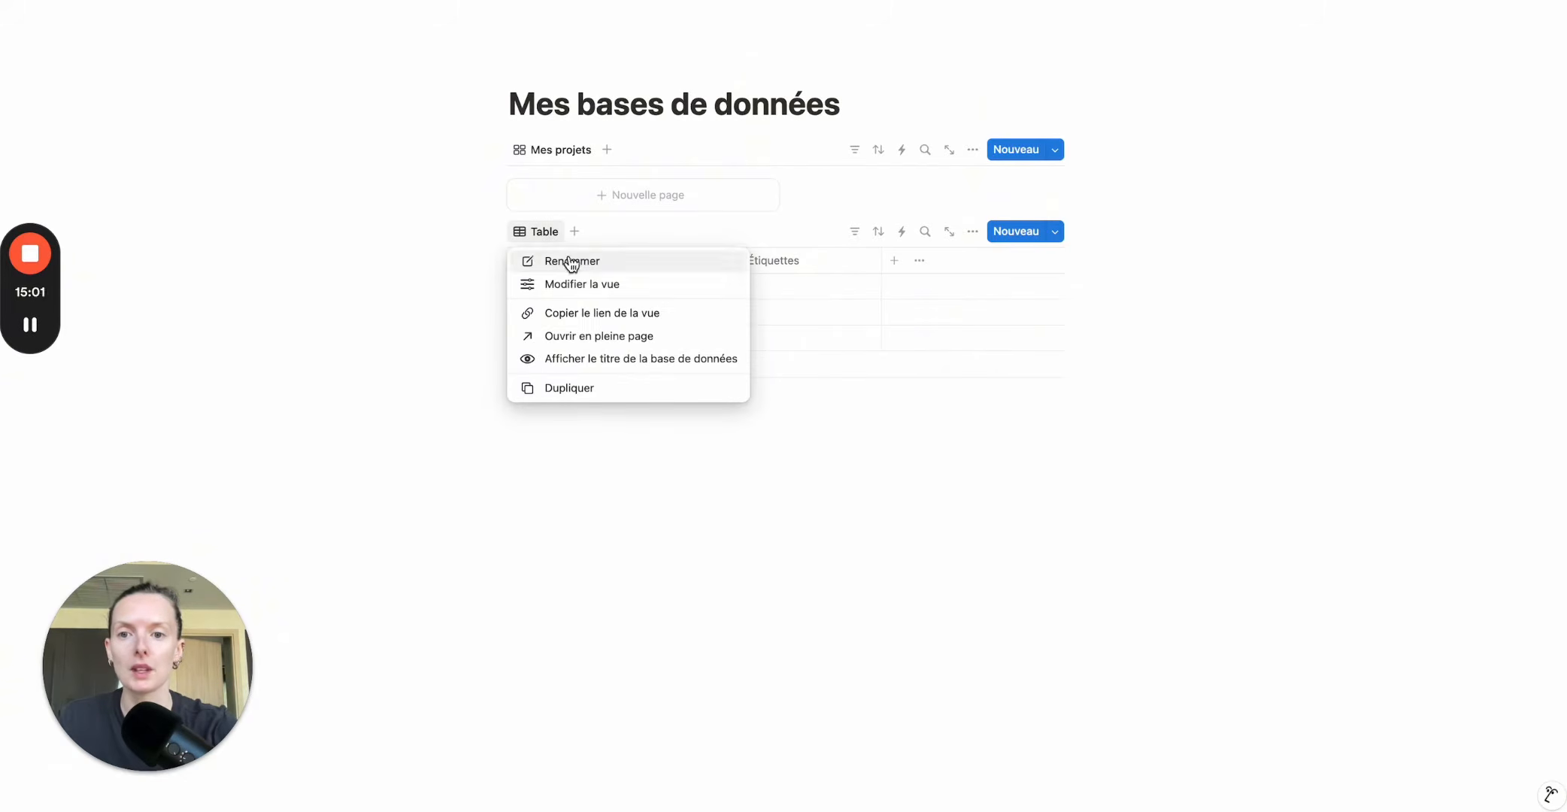
{"action": "left_click", "coordinate": [569, 262]}
{"action": "type", "text": "Mes objectifs"}
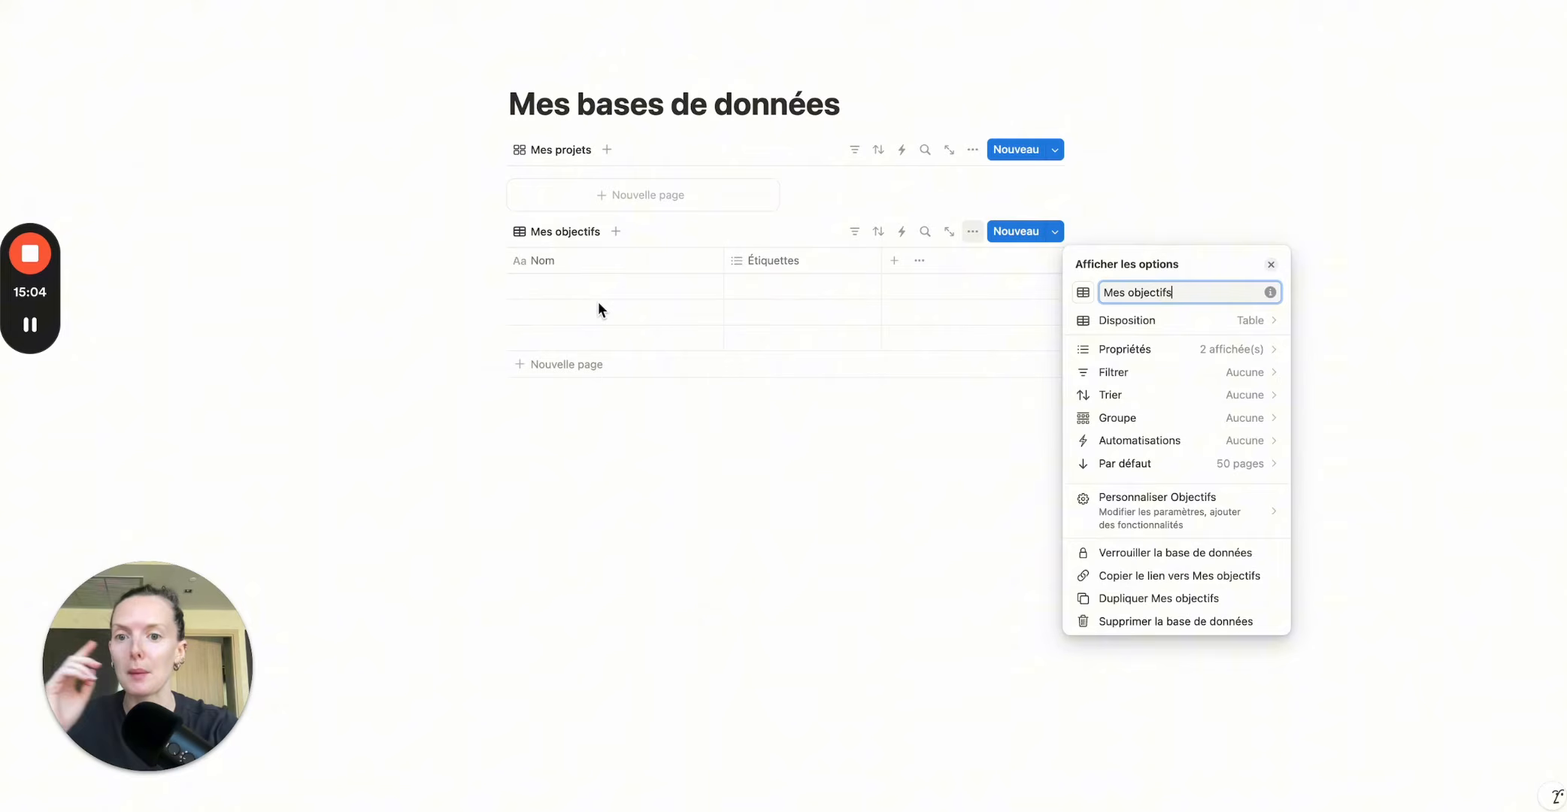
{"action": "left_click", "coordinate": [585, 292]}
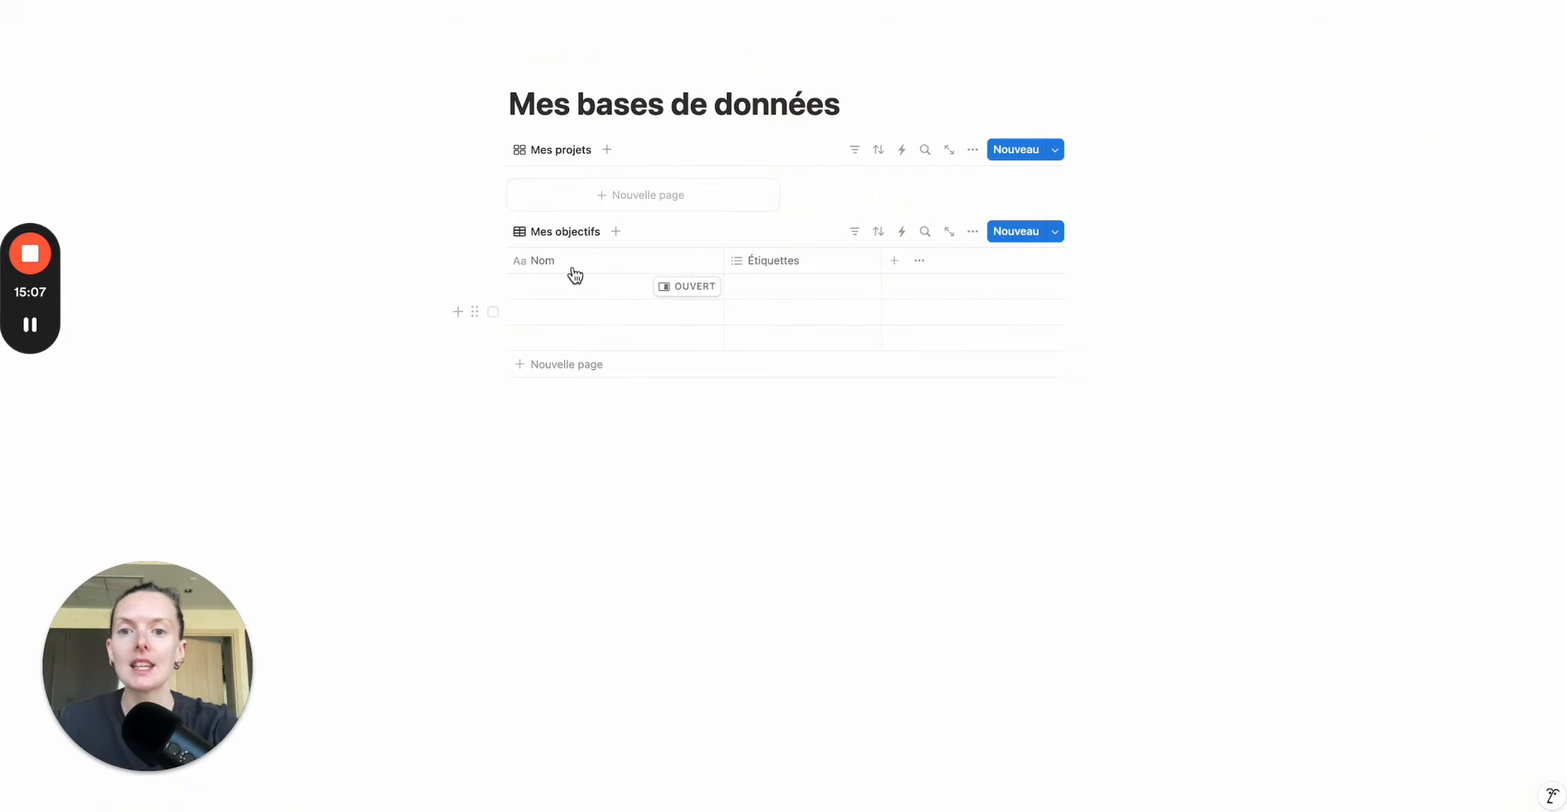
Rename the Nom column of the Mes objectifs table "Objectif" and give it a diagonal arrow icon.
{"action": "left_click", "coordinate": [591, 267]}
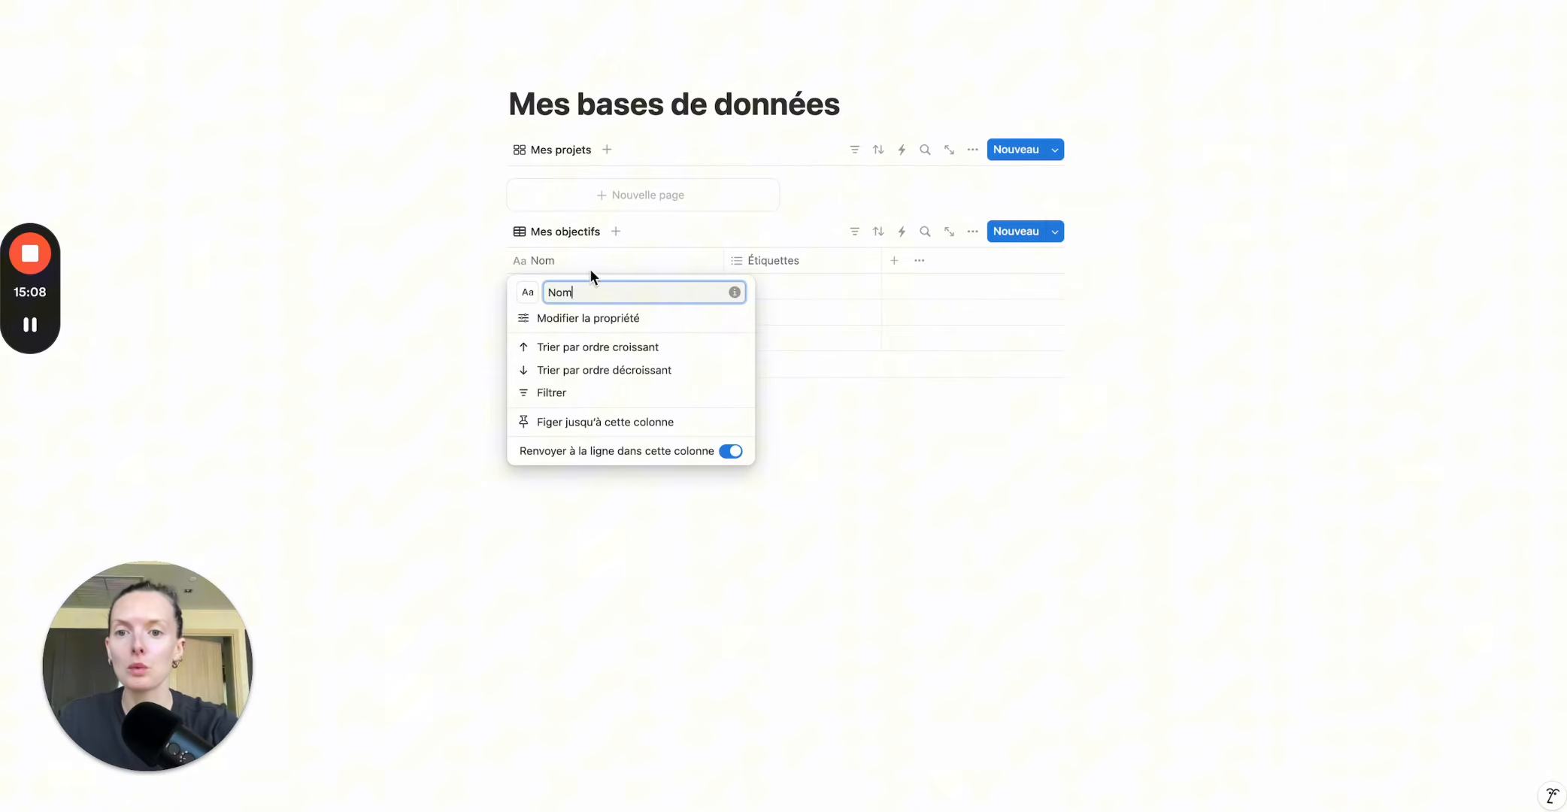
{"action": "double_click", "coordinate": [558, 292]}
{"action": "type", "text": "Objectif"}
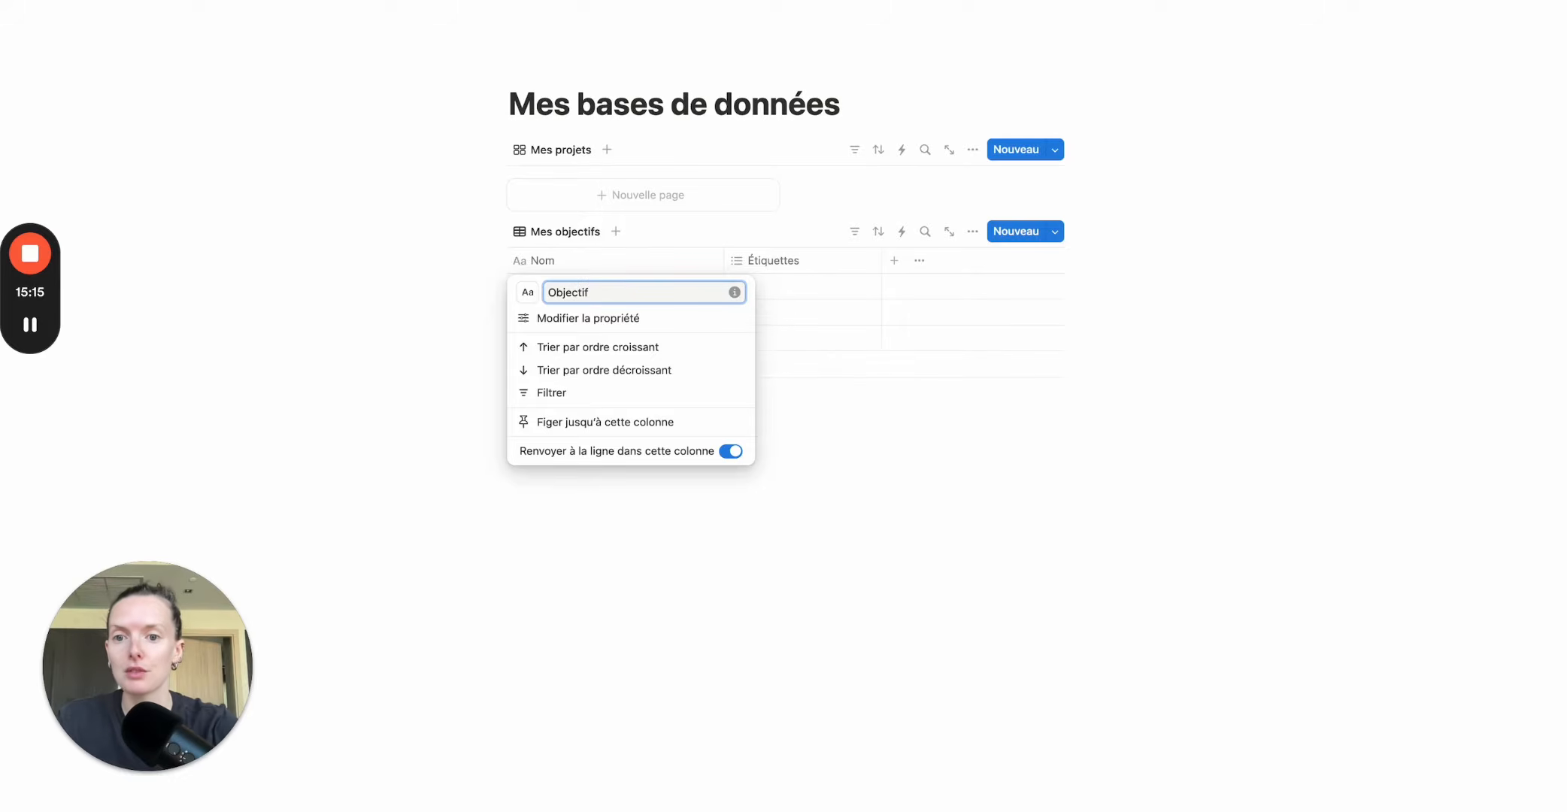
{"action": "left_click", "coordinate": [528, 291]}
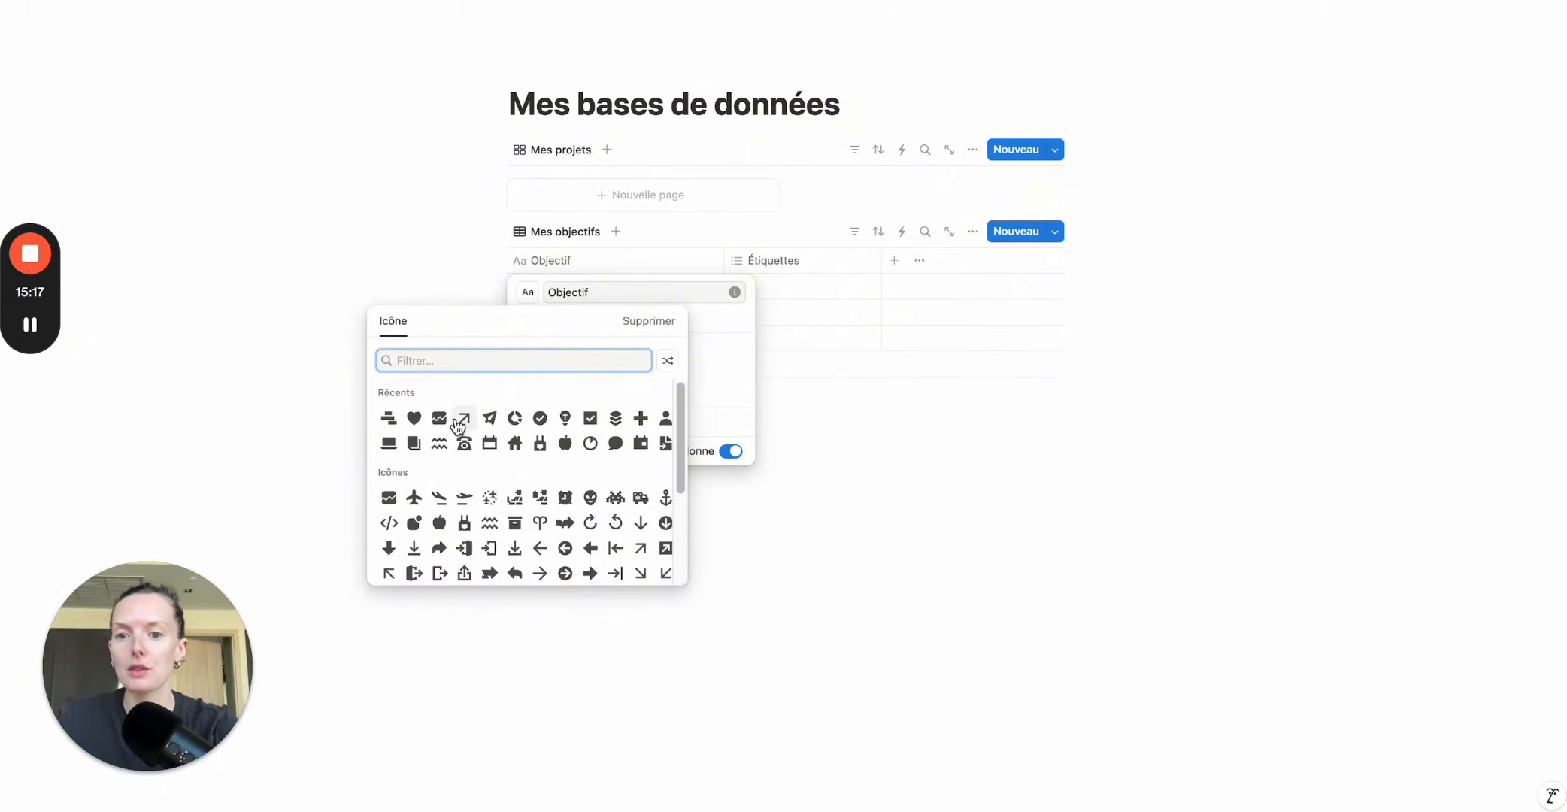
{"action": "left_click", "coordinate": [465, 419]}
{"action": "left_click", "coordinate": [805, 491]}
Delete the Étiquettes column from the Mes objectifs table and add an État property.
{"action": "left_click", "coordinate": [776, 259]}
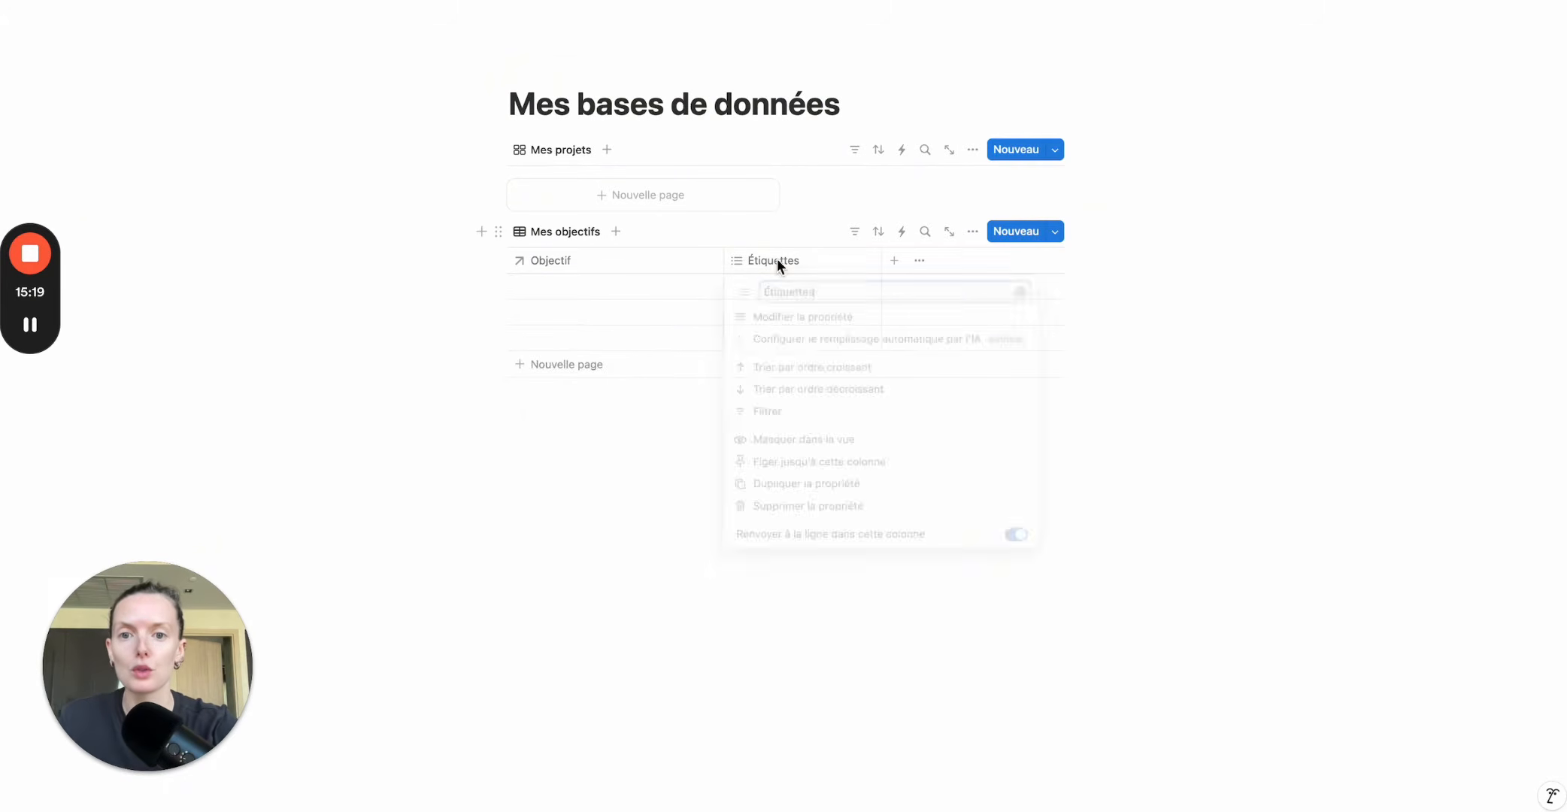
{"action": "left_click", "coordinate": [827, 513]}
{"action": "left_click", "coordinate": [761, 395]}
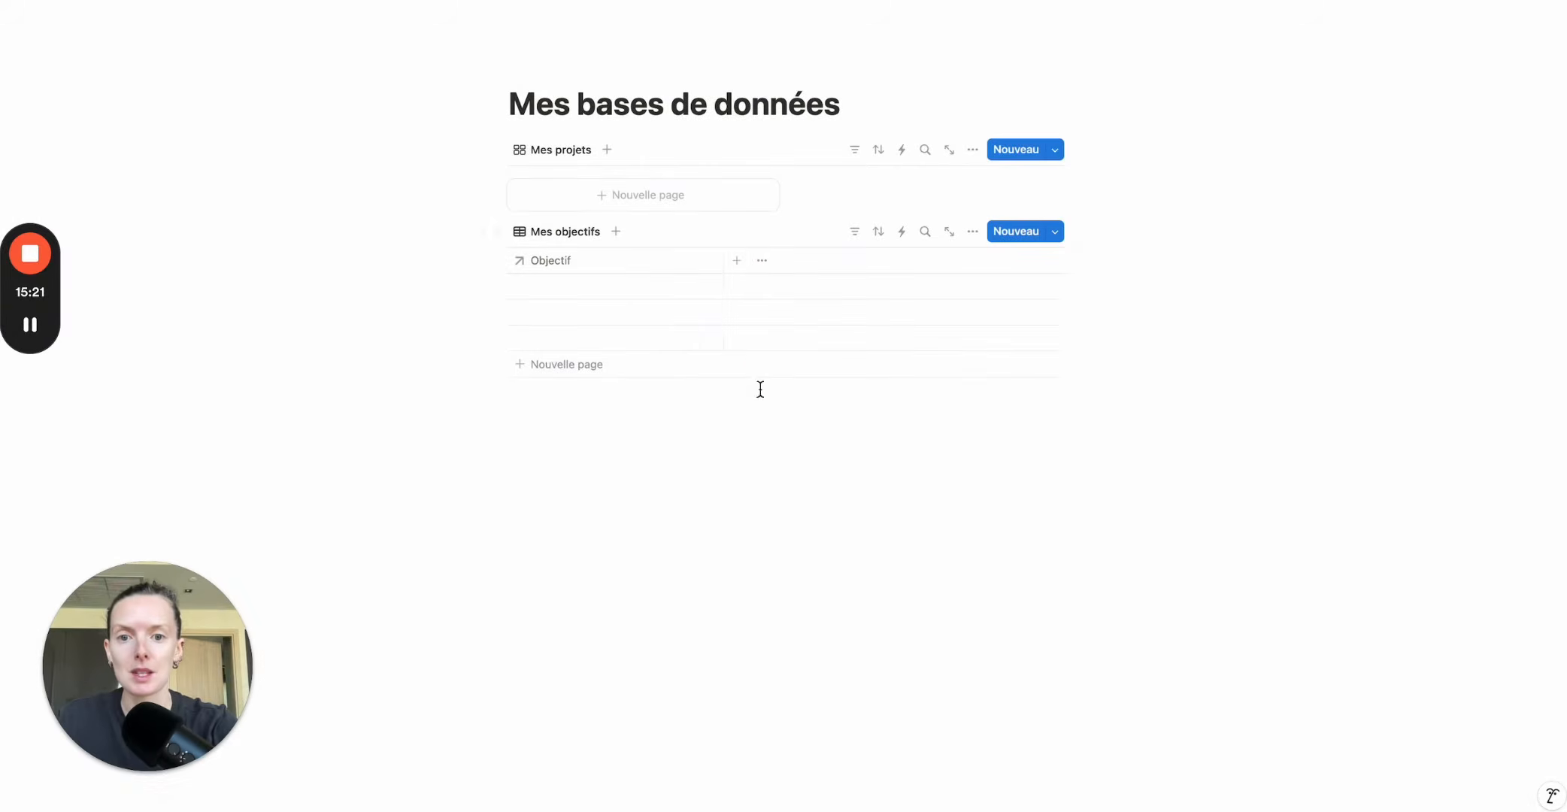
{"action": "left_click", "coordinate": [742, 260]}
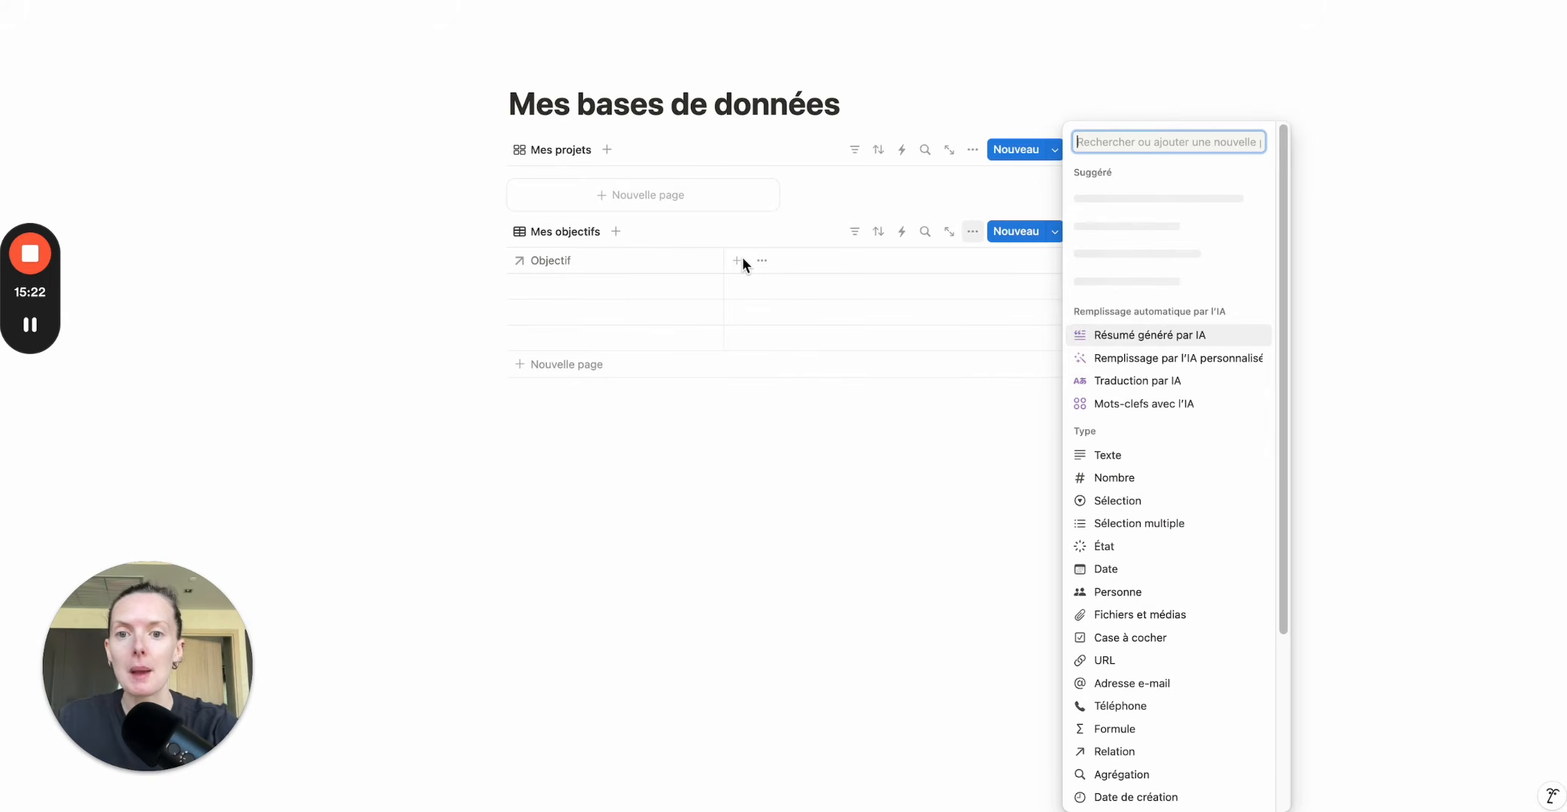
{"action": "left_click", "coordinate": [1125, 556]}
{"action": "left_click", "coordinate": [763, 410]}
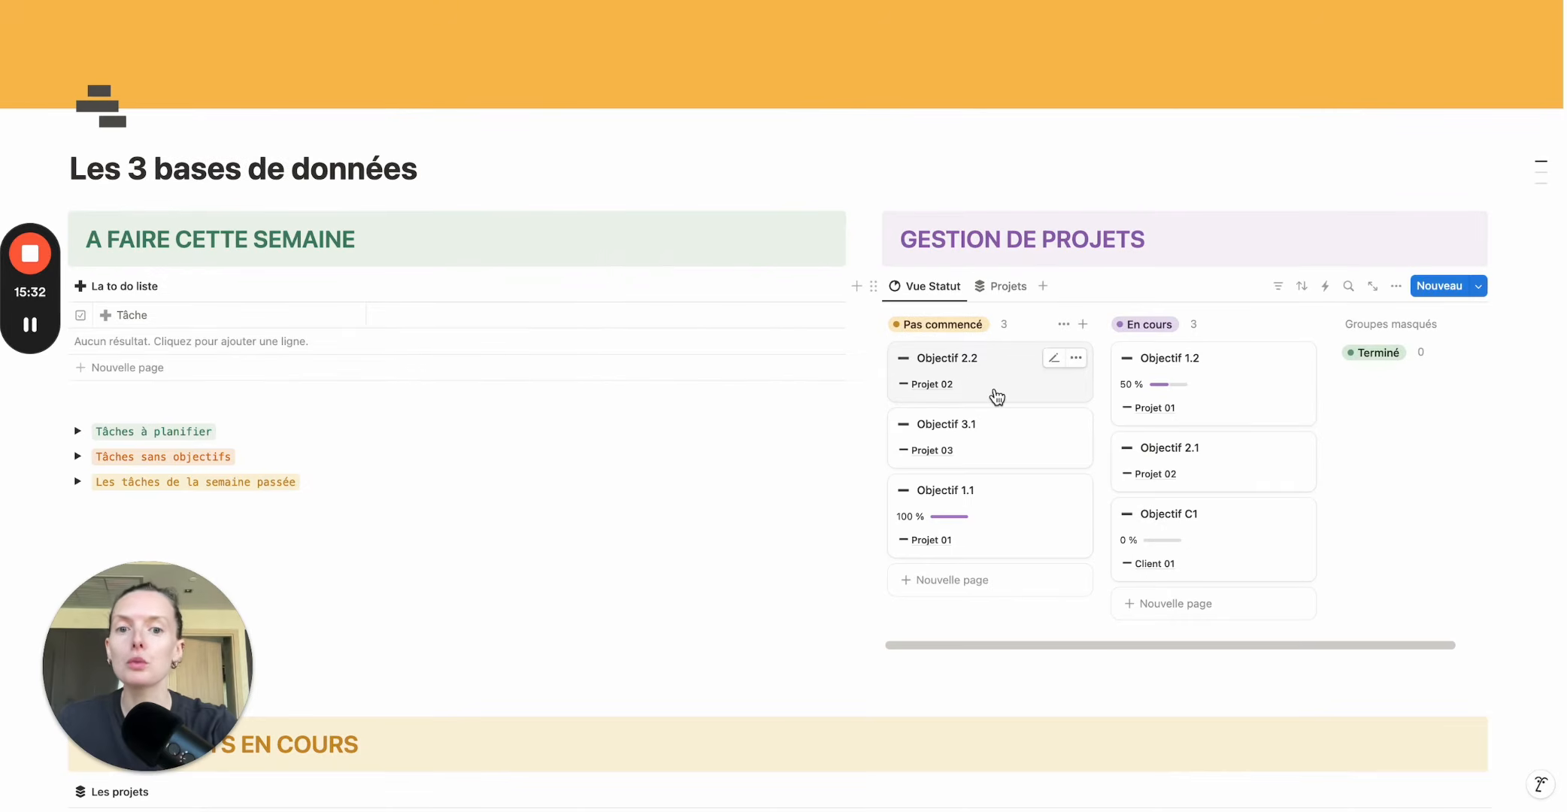
Examine the properties of the template page Objectif 2.2, including its Statut options, hidden properties and the Commentaire property's settings.
{"action": "left_click", "coordinate": [1006, 392]}
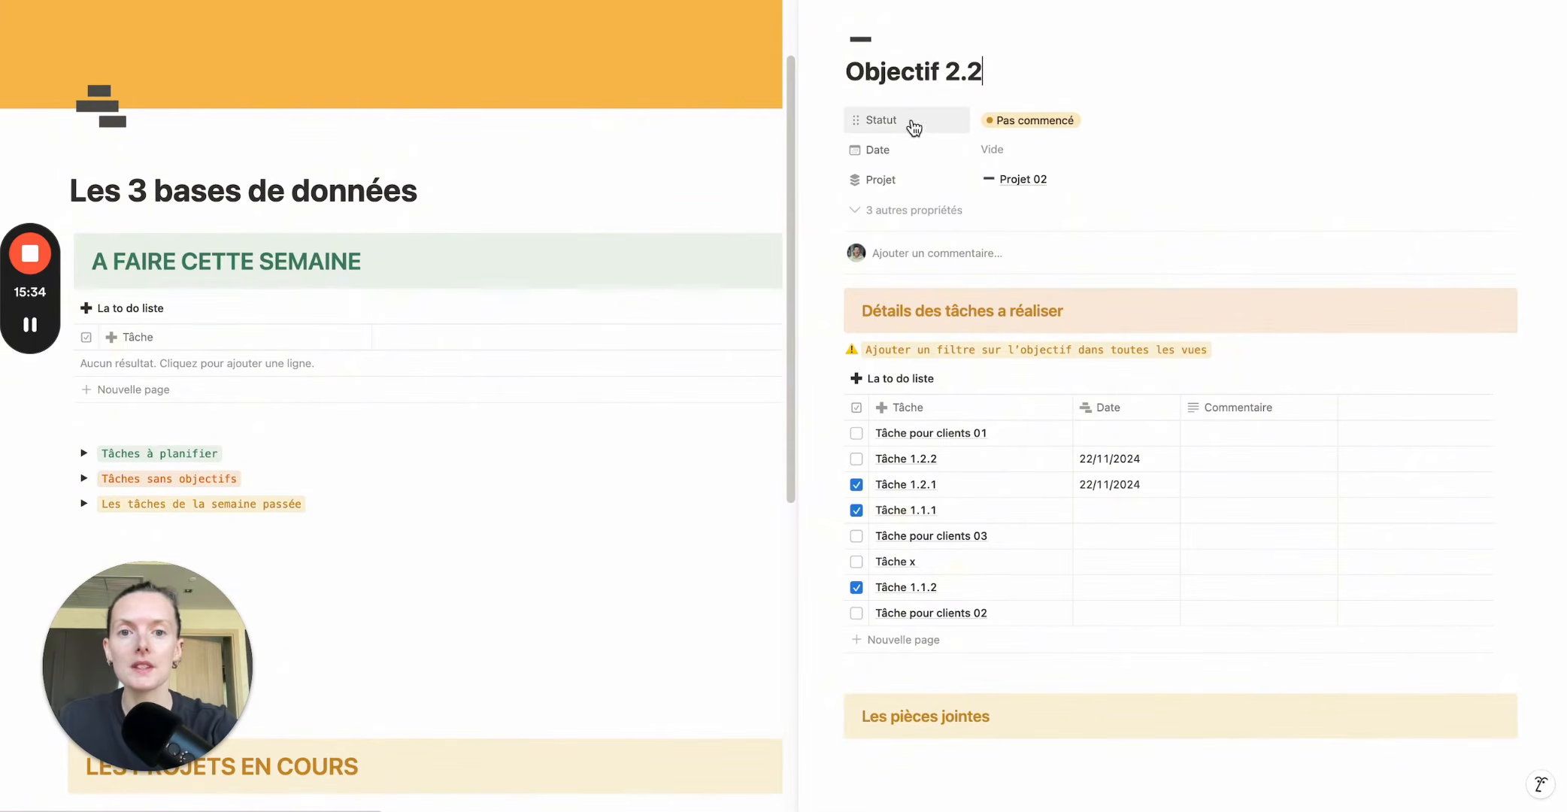
{"action": "left_click", "coordinate": [1023, 126]}
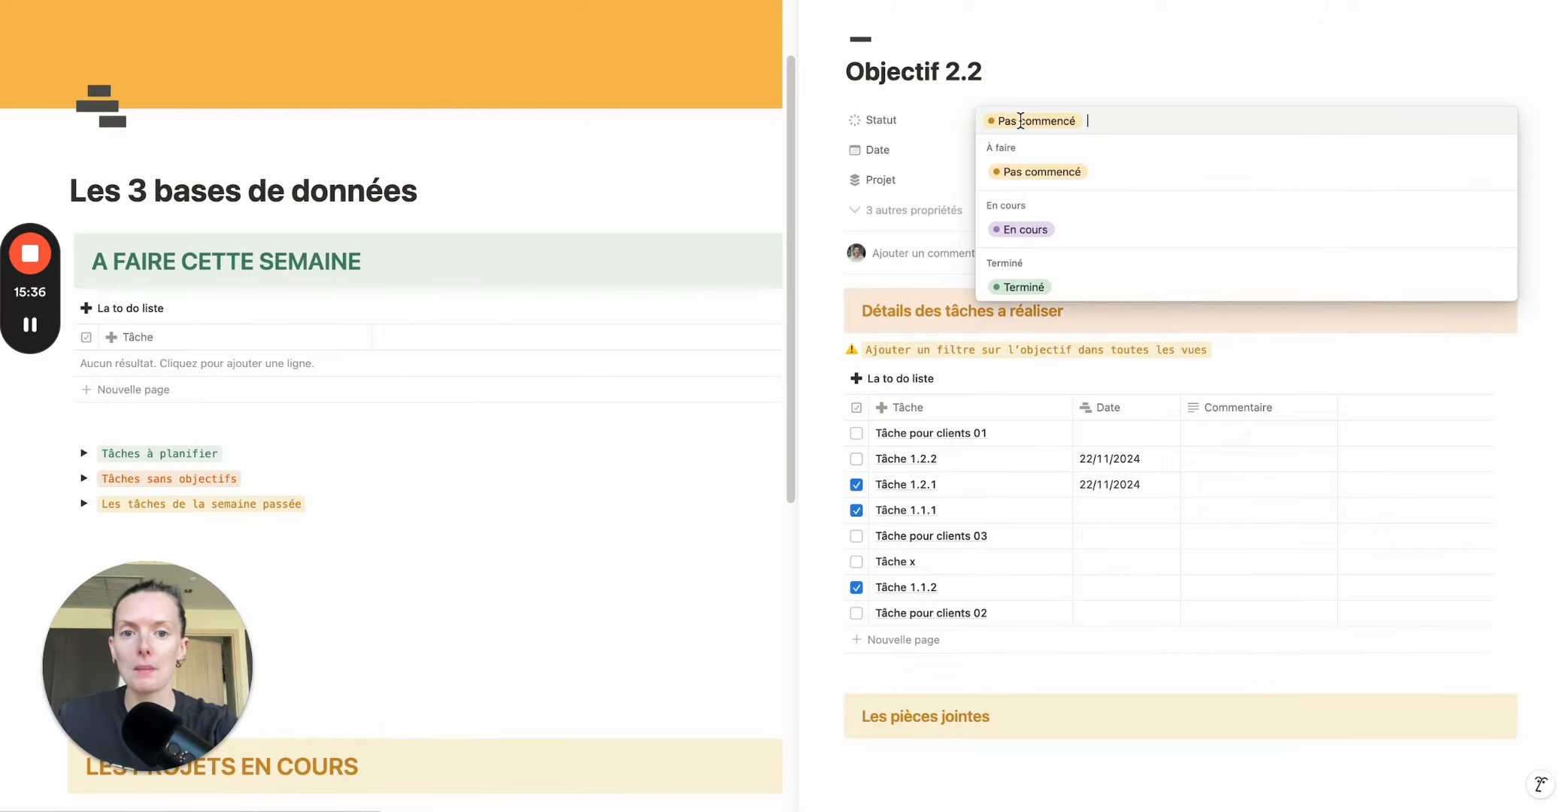
{"action": "left_click", "coordinate": [904, 118]}
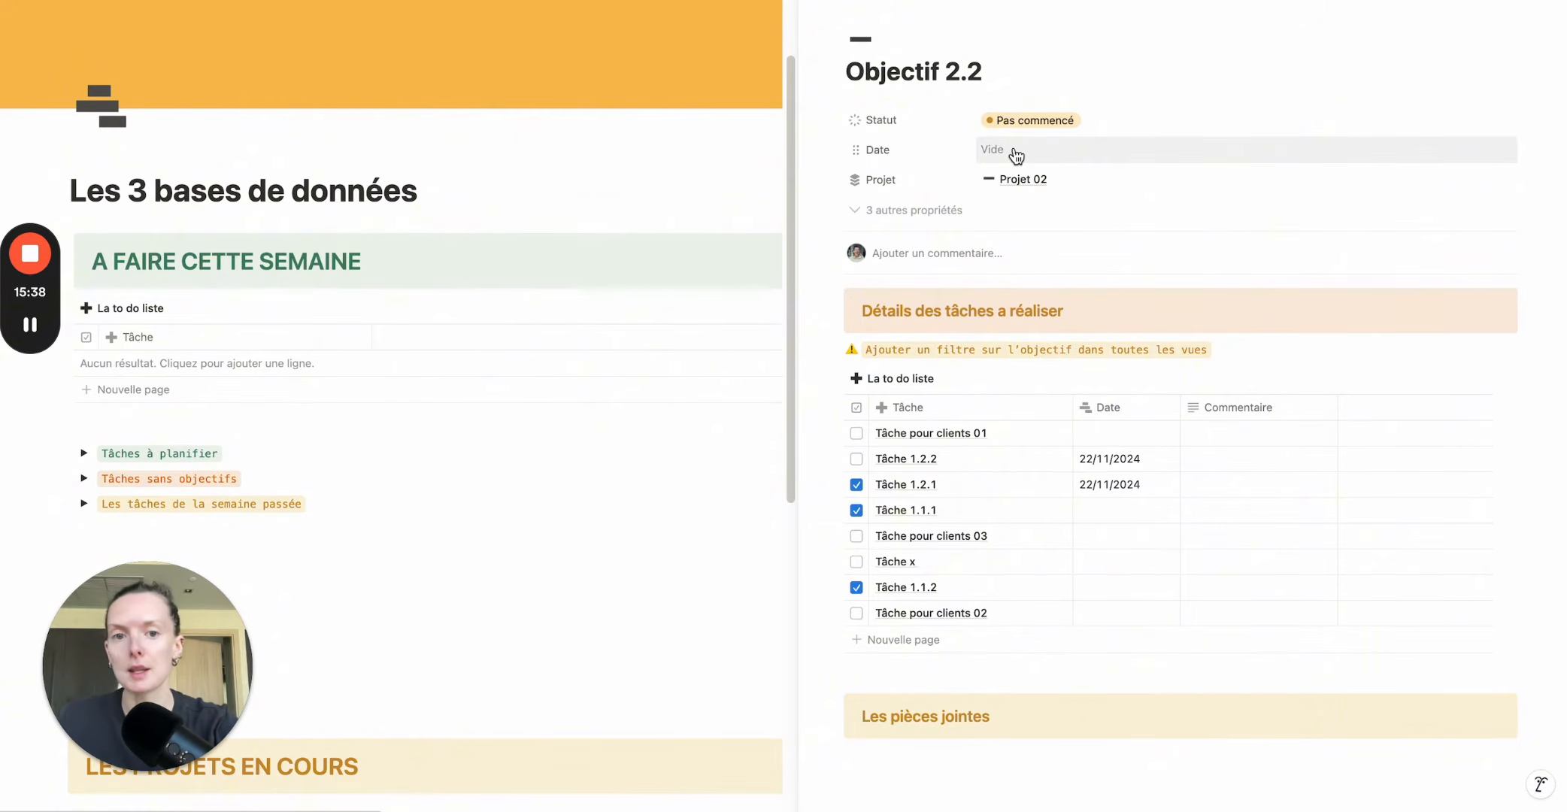
{"action": "left_click", "coordinate": [941, 222]}
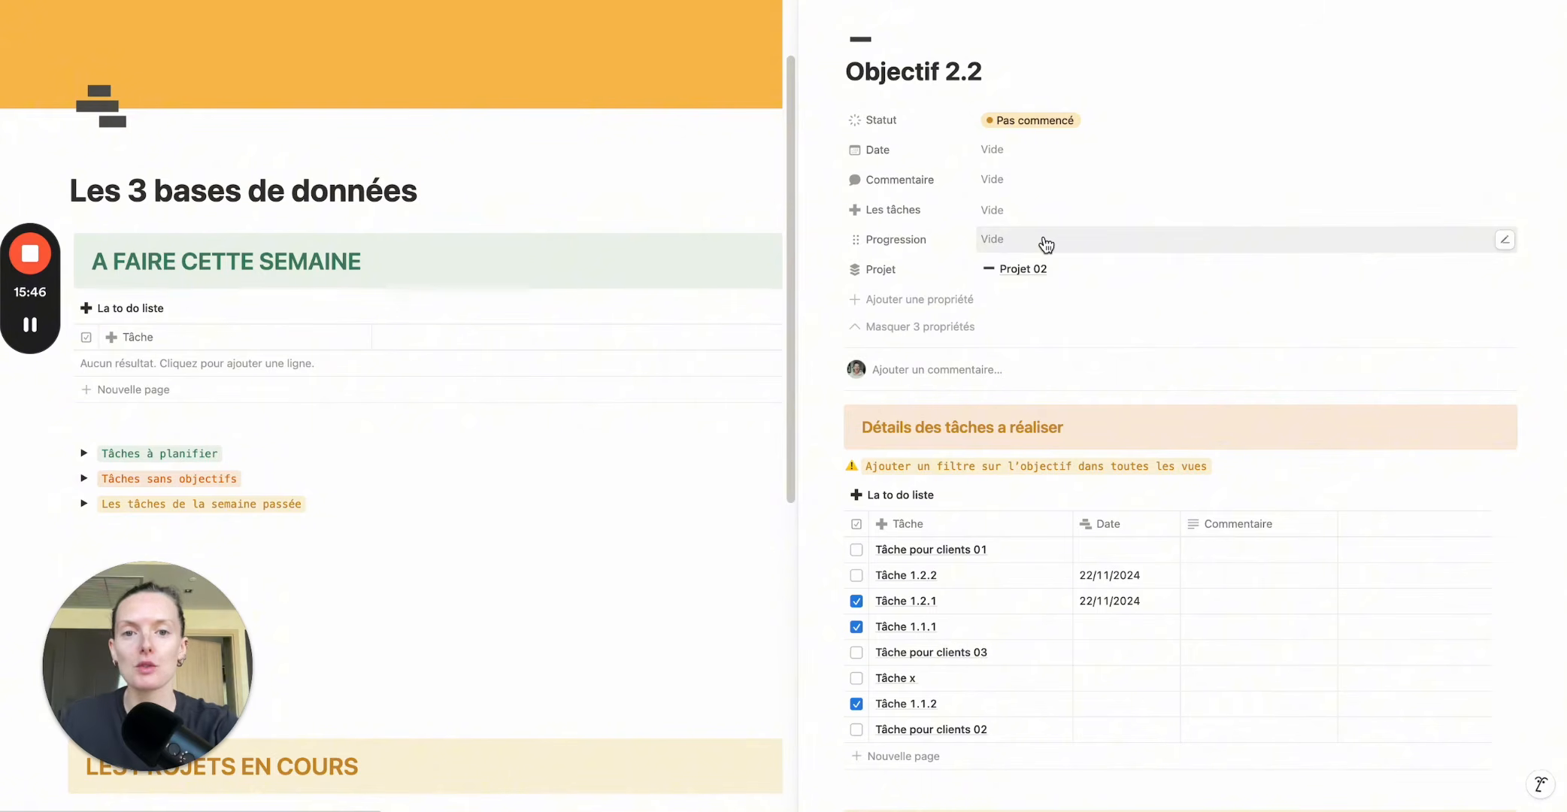
{"action": "left_click", "coordinate": [905, 184]}
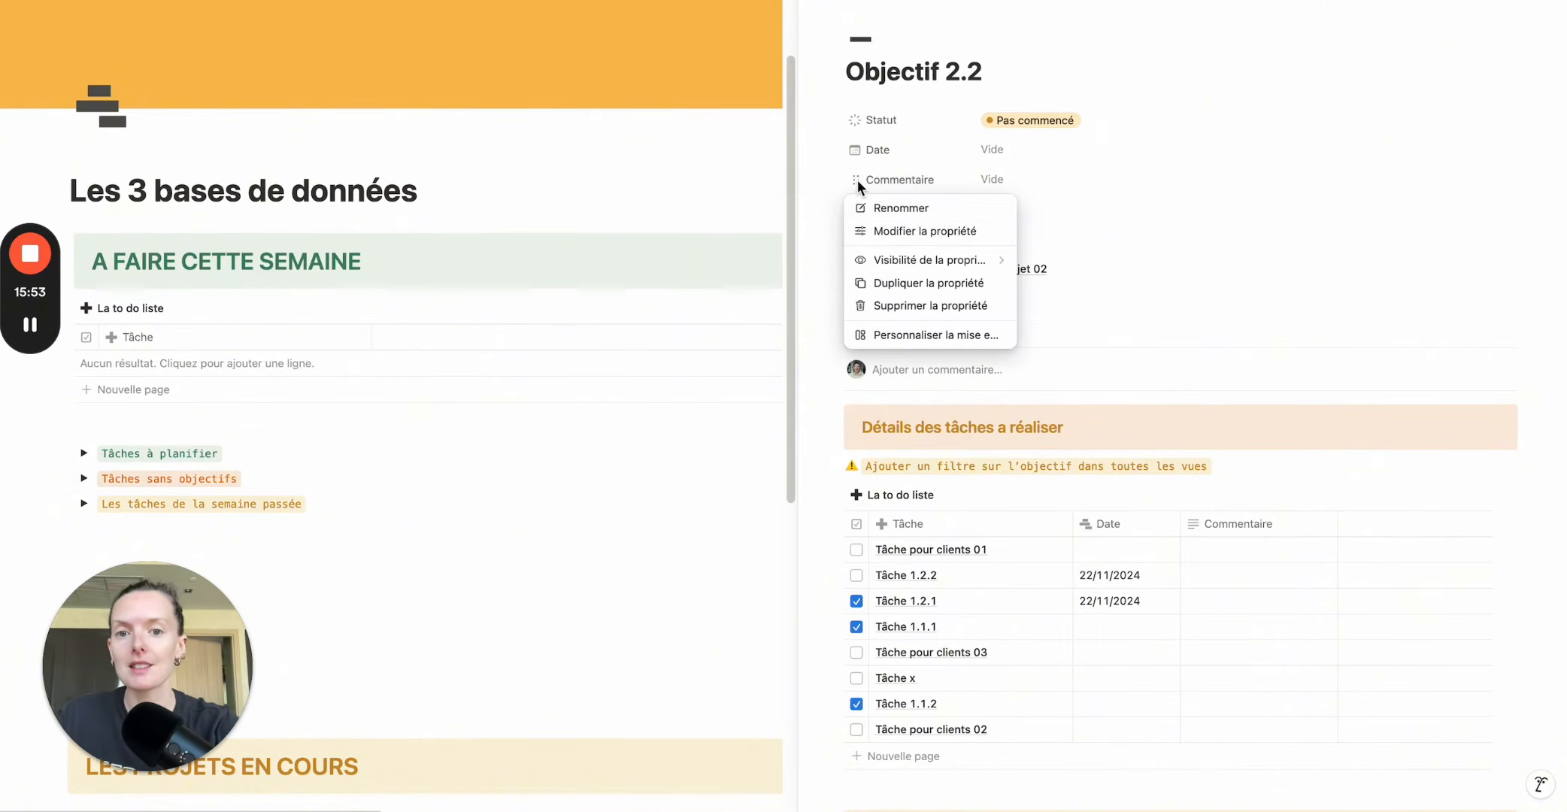
{"action": "left_click", "coordinate": [946, 230]}
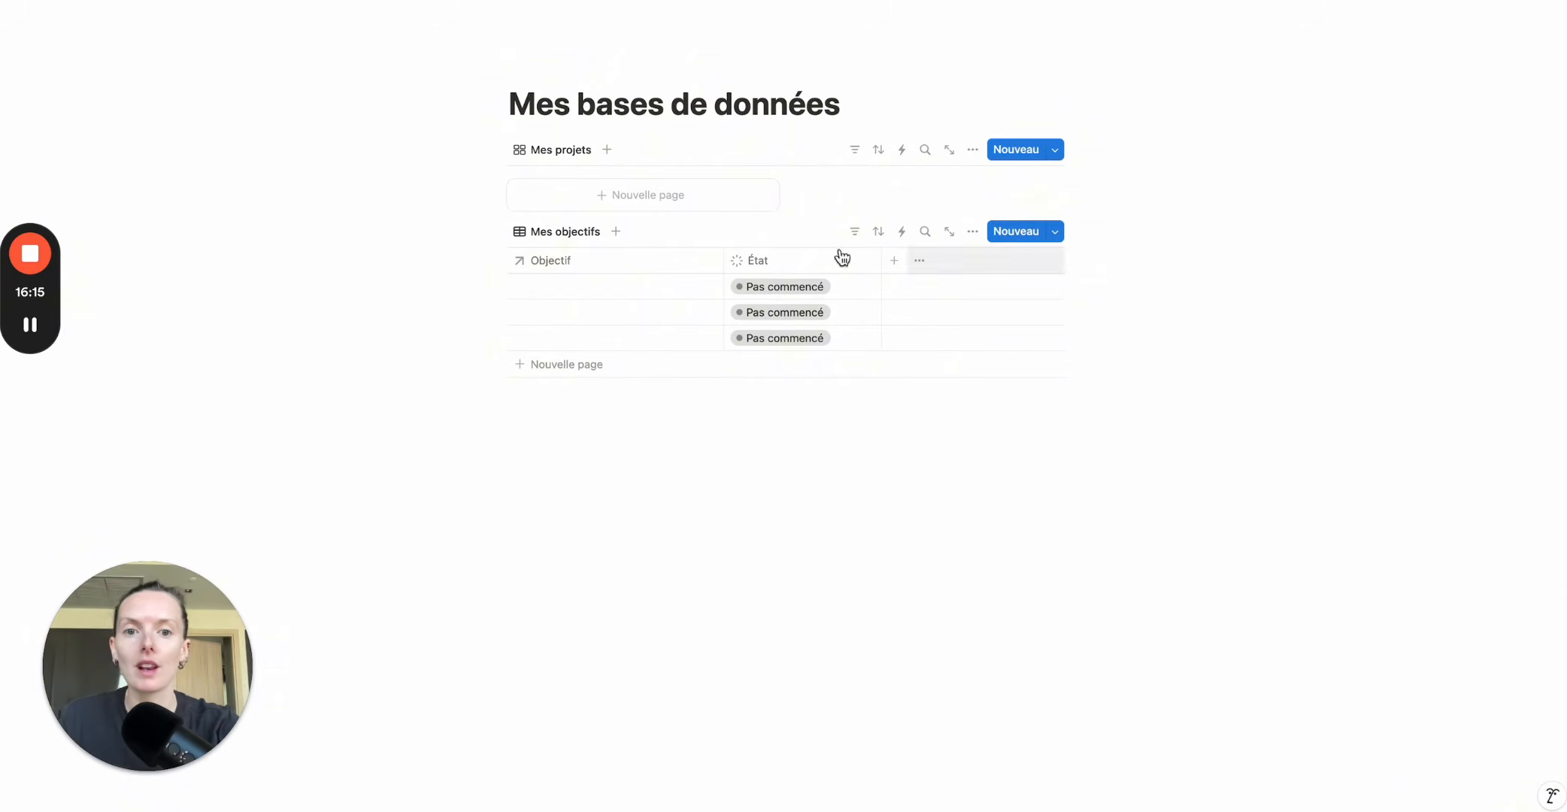
Add a kanban board view to the Objectifs database and move one card to En cours and another to Terminé.
{"action": "left_click", "coordinate": [616, 230]}
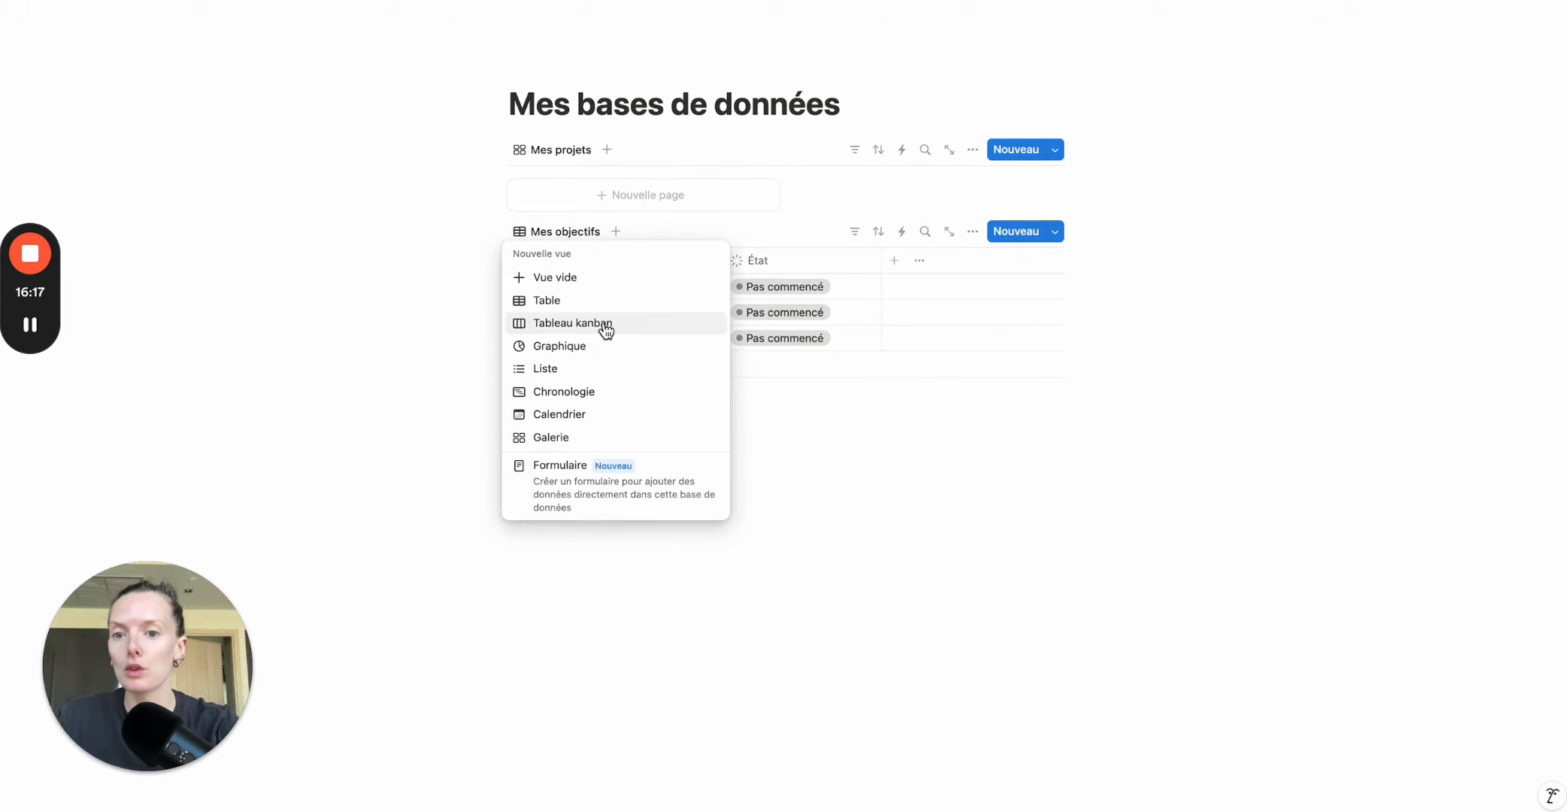
{"action": "left_click", "coordinate": [581, 323]}
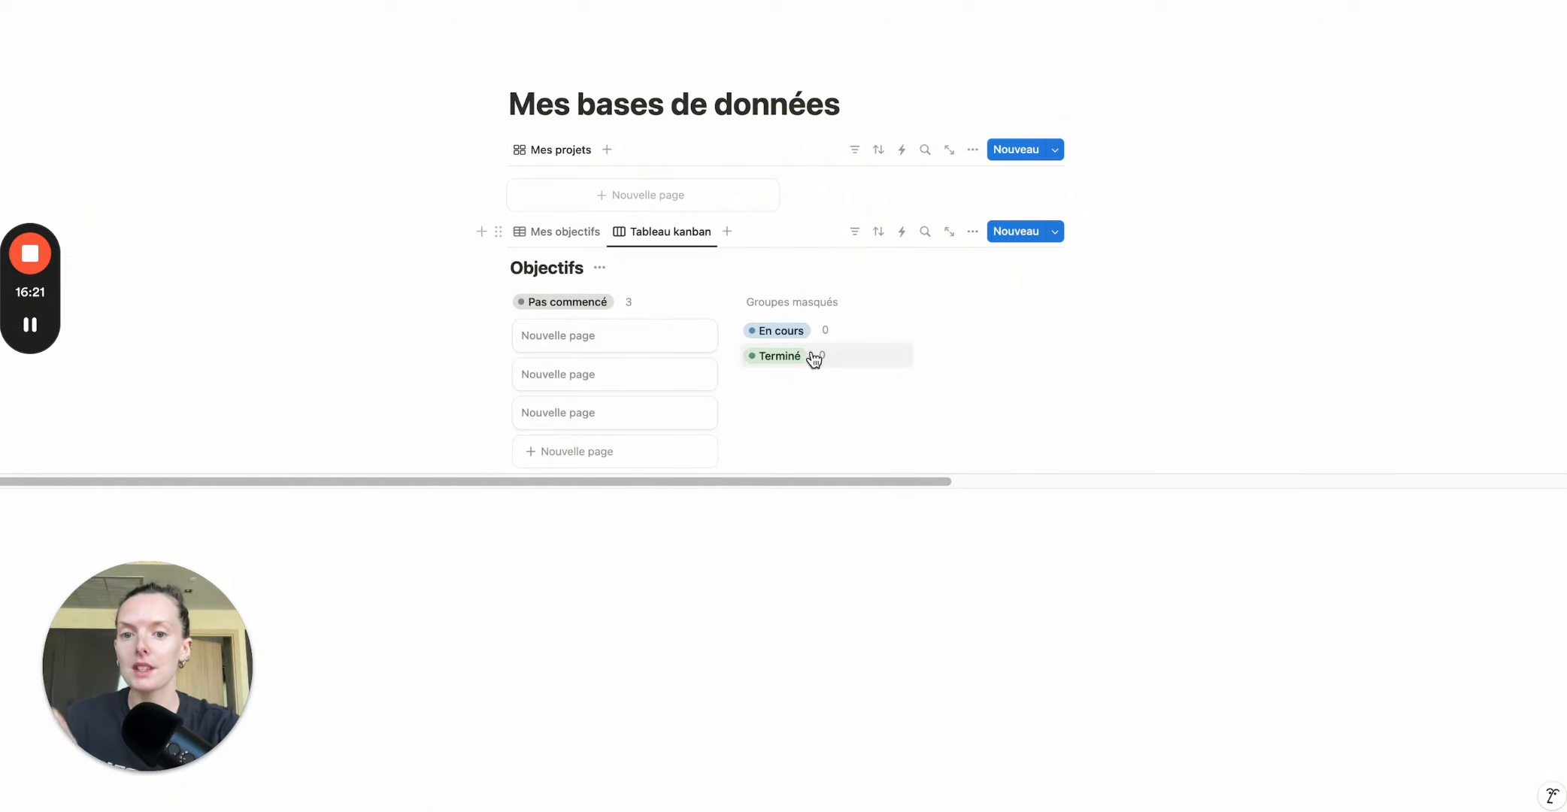
{"action": "left_click_drag", "start_coordinate": [588, 378], "coordinate": [775, 331]}
{"action": "left_click_drag", "start_coordinate": [659, 381], "coordinate": [1003, 337]}
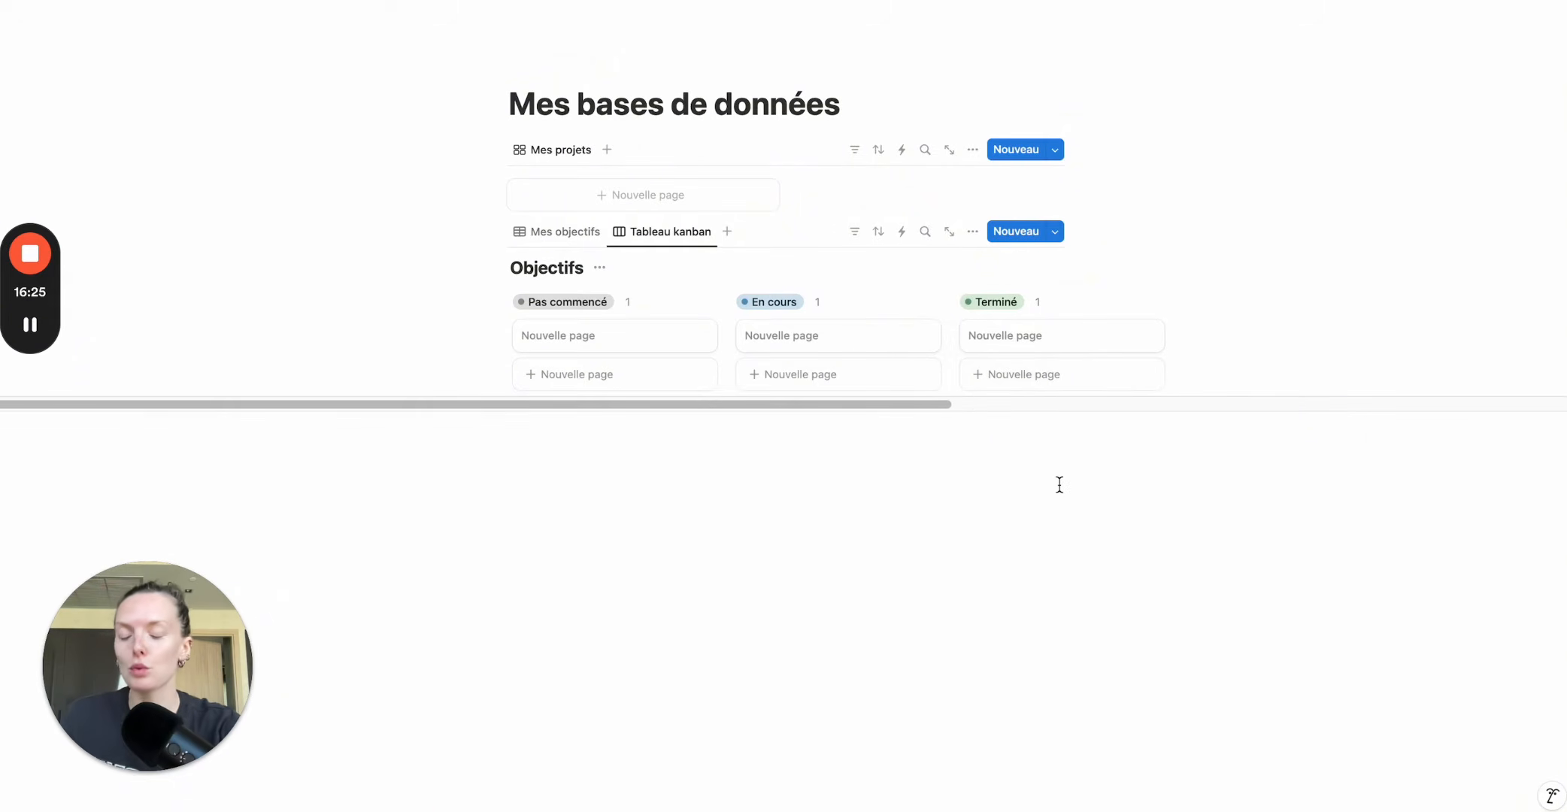
Hide the Terminé group on the kanban board and rename the view "Vue statut".
{"action": "left_click", "coordinate": [1135, 304]}
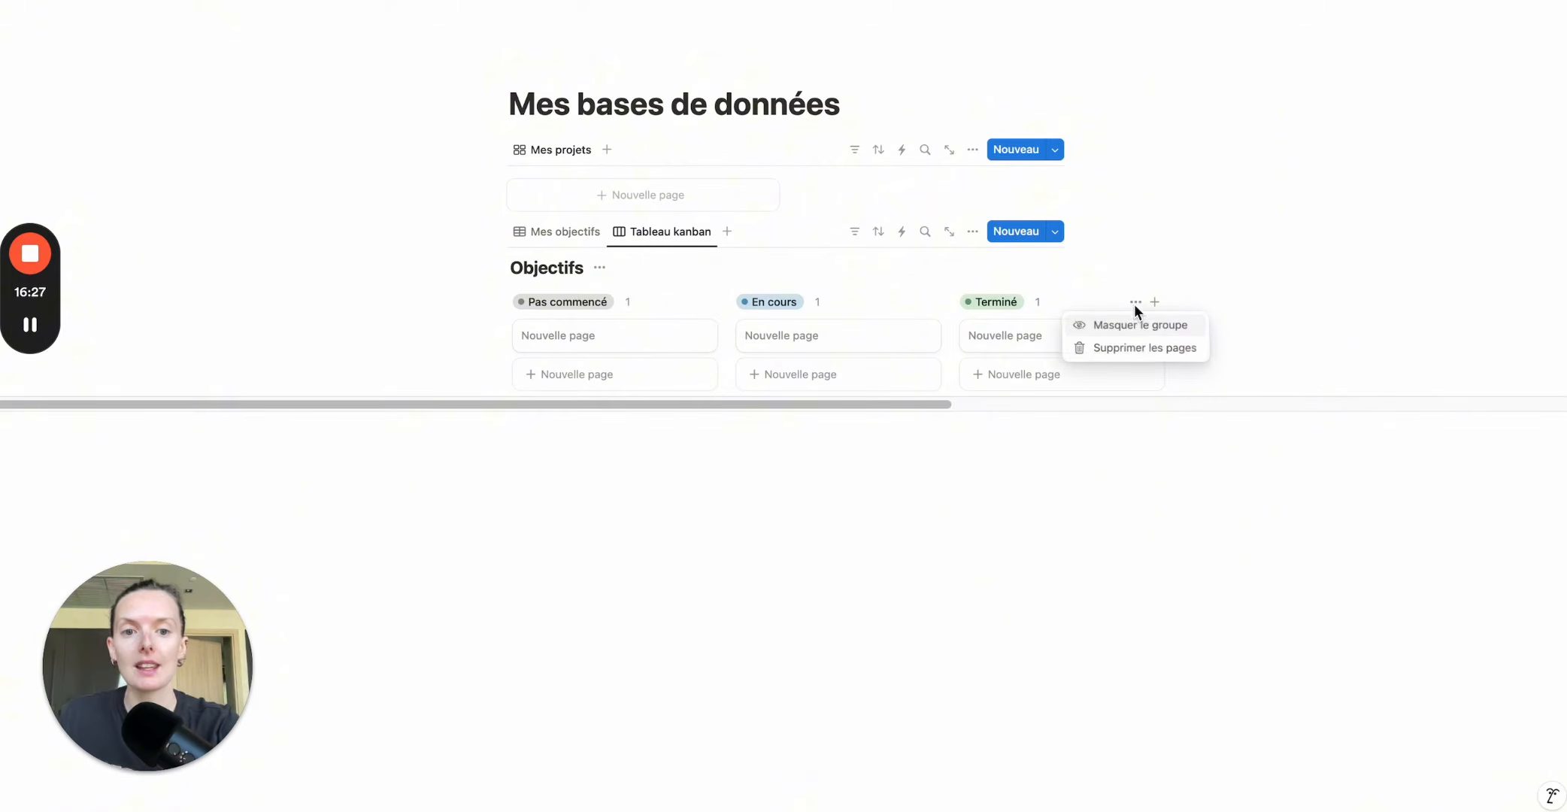
{"action": "left_click", "coordinate": [1140, 328]}
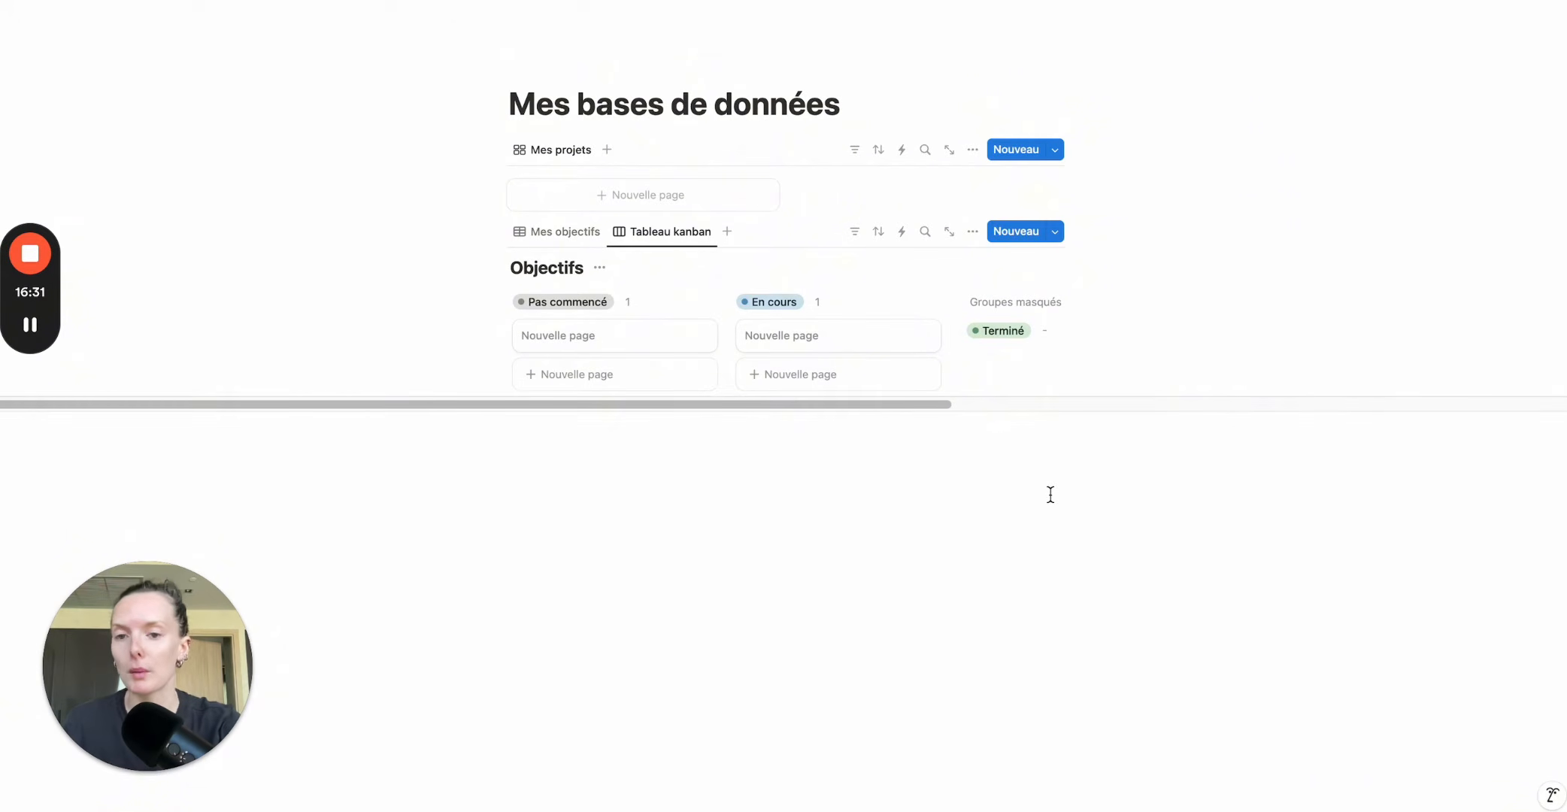
{"action": "left_click", "coordinate": [651, 234]}
{"action": "left_click", "coordinate": [668, 262]}
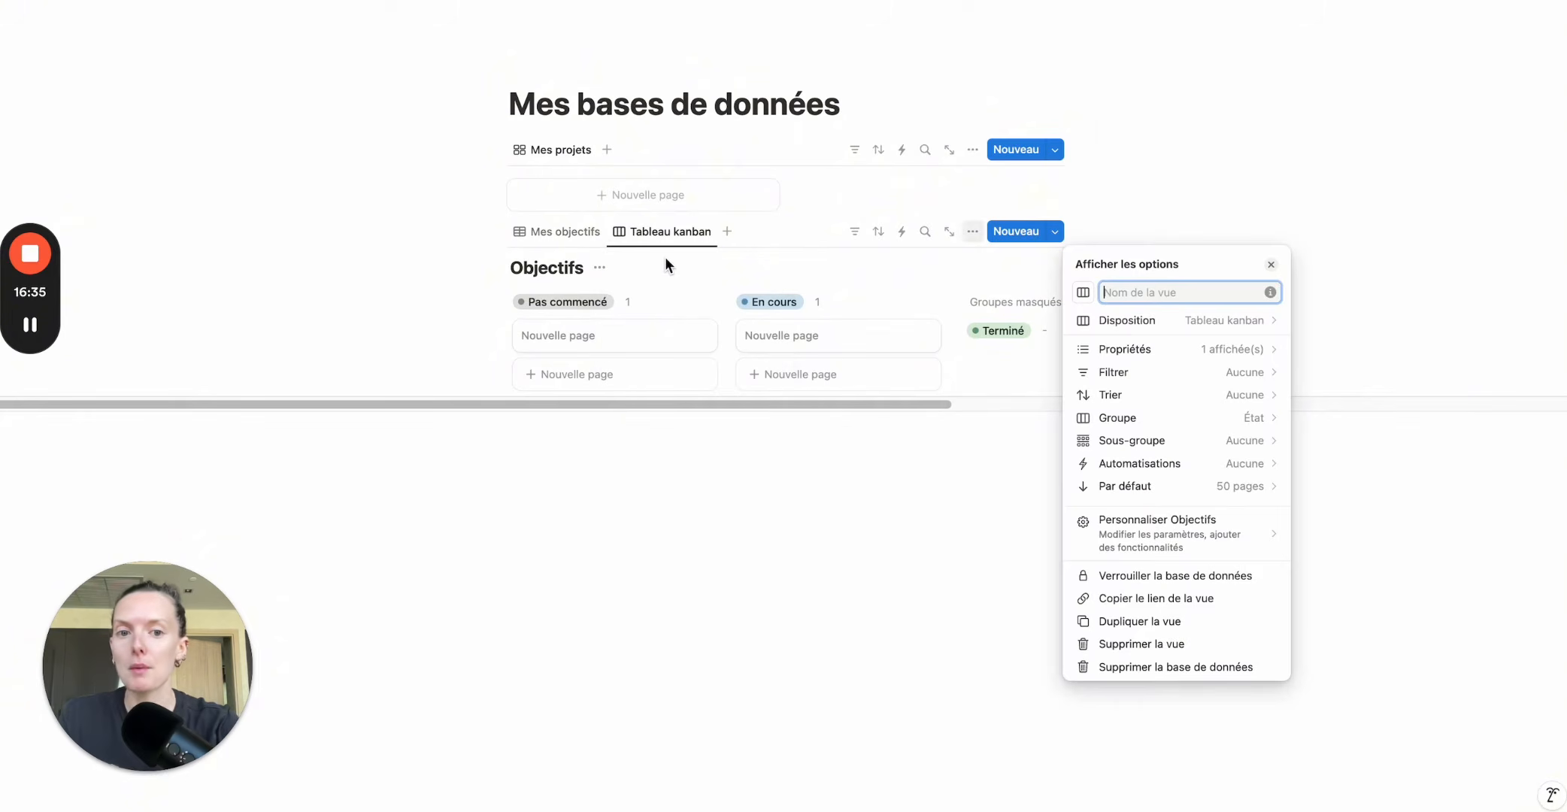
{"action": "type", "text": "Vue s"}
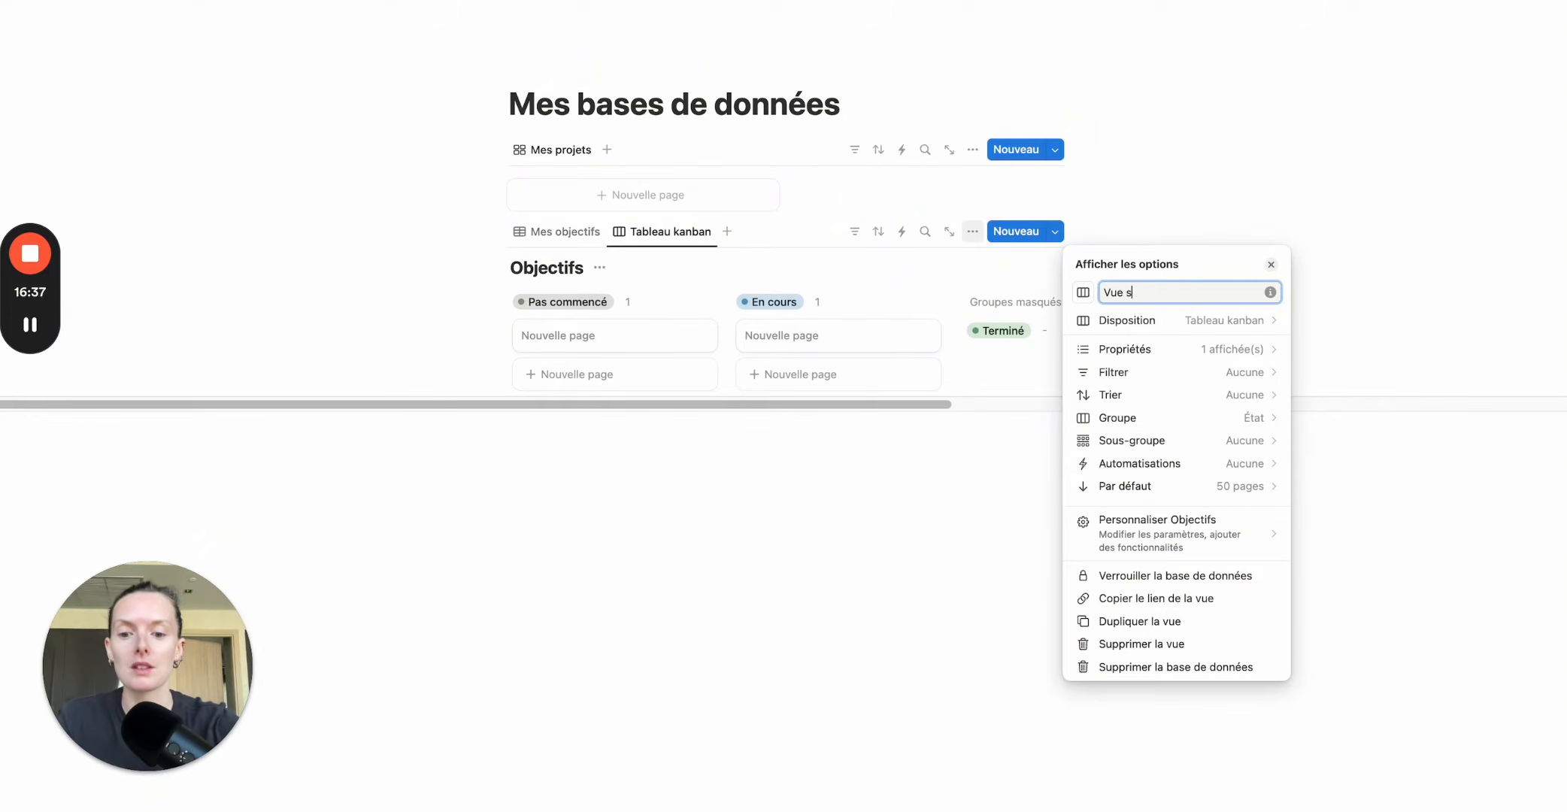
{"action": "type", "text": "tatut"}
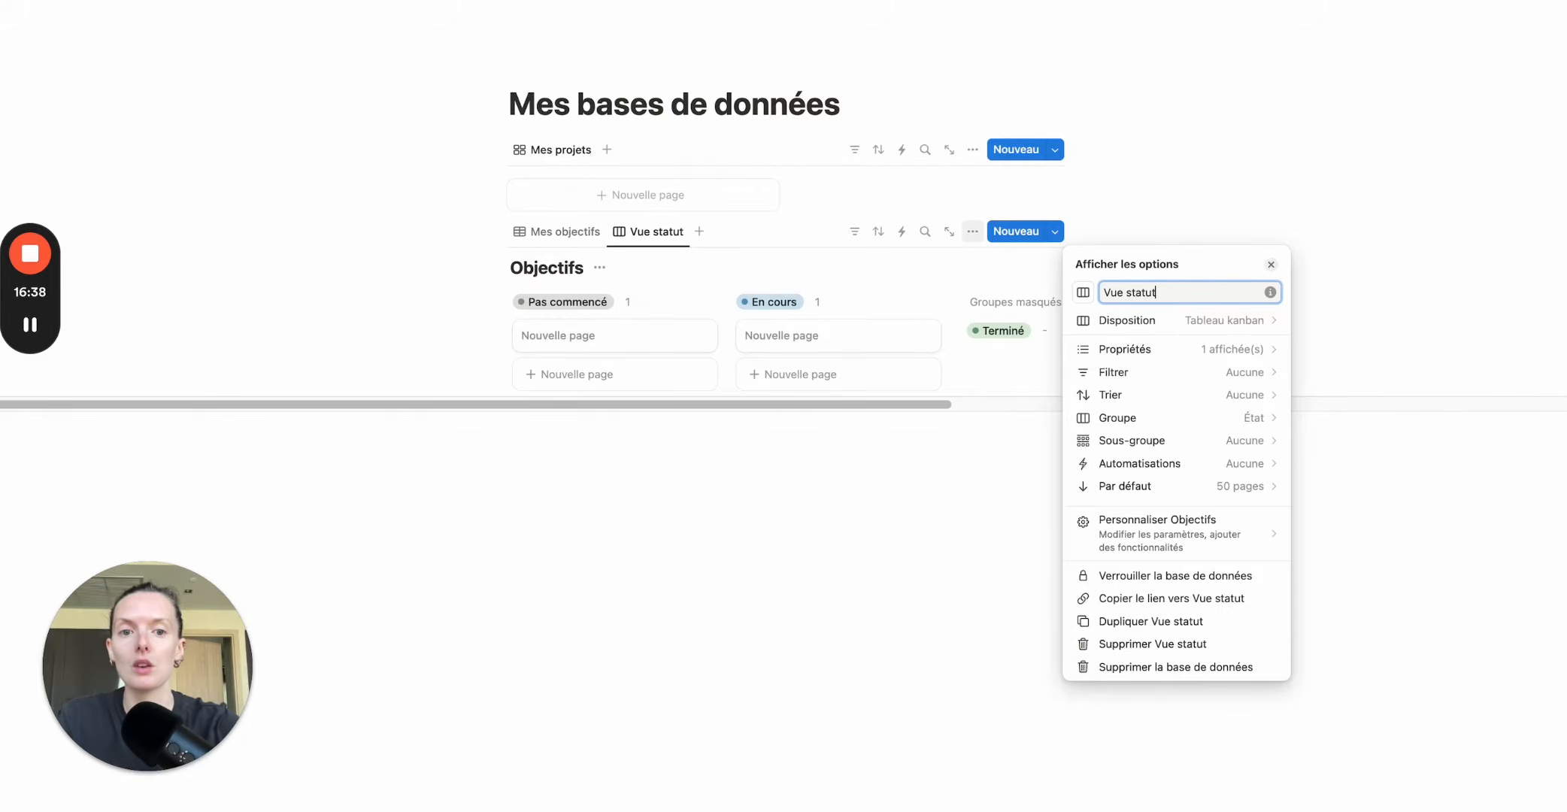
Hide the Objectifs database title above the Vue statut board.
{"action": "left_click", "coordinate": [616, 442]}
{"action": "left_click", "coordinate": [600, 268]}
{"action": "left_click", "coordinate": [594, 348]}
Create a new table database on the empty line below the Vue statut board.
{"action": "left_click", "coordinate": [616, 452]}
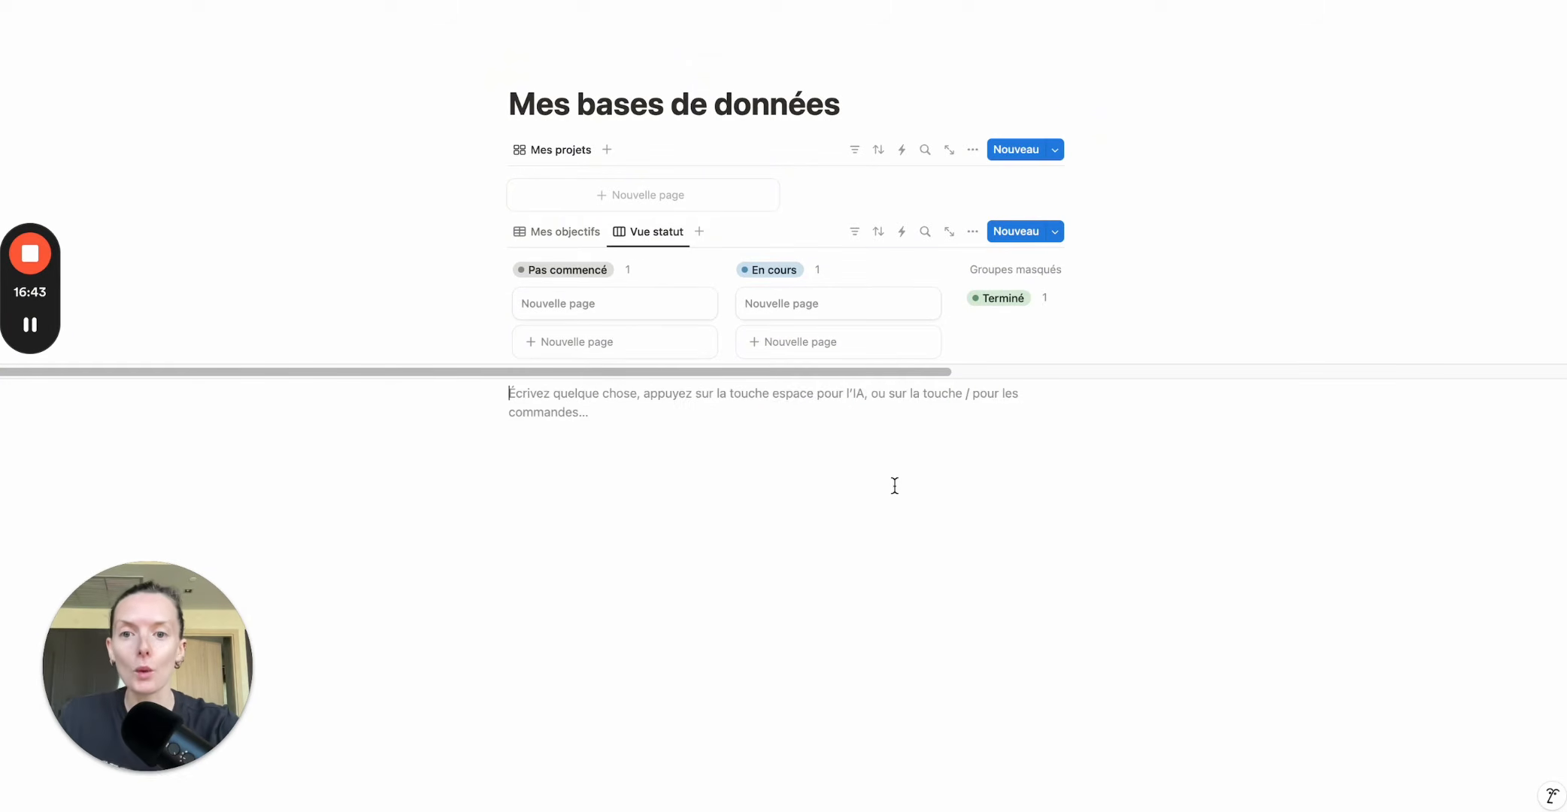
{"action": "type", "text": "/"}
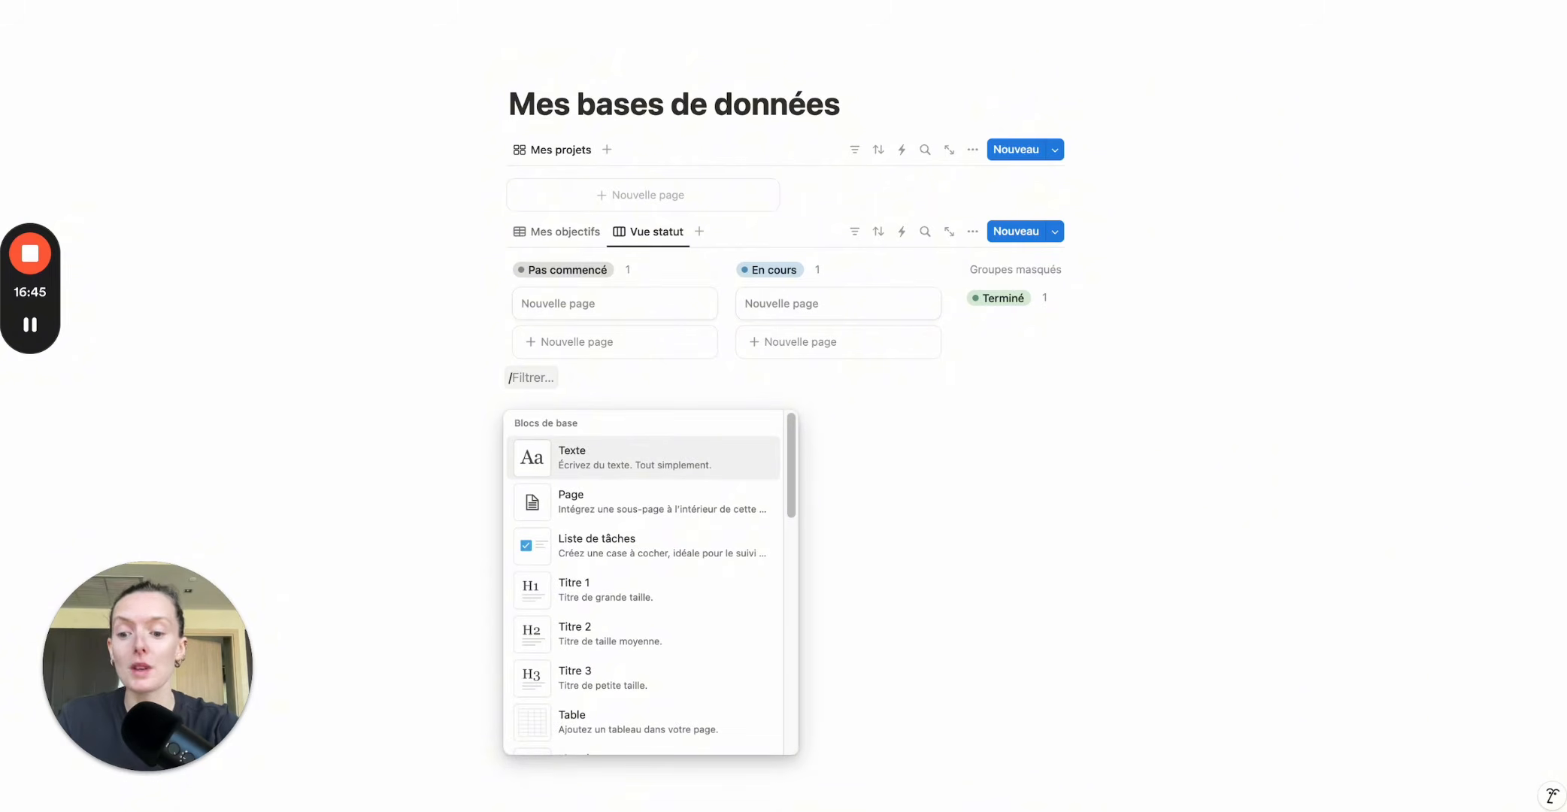
{"action": "type", "text": "data"}
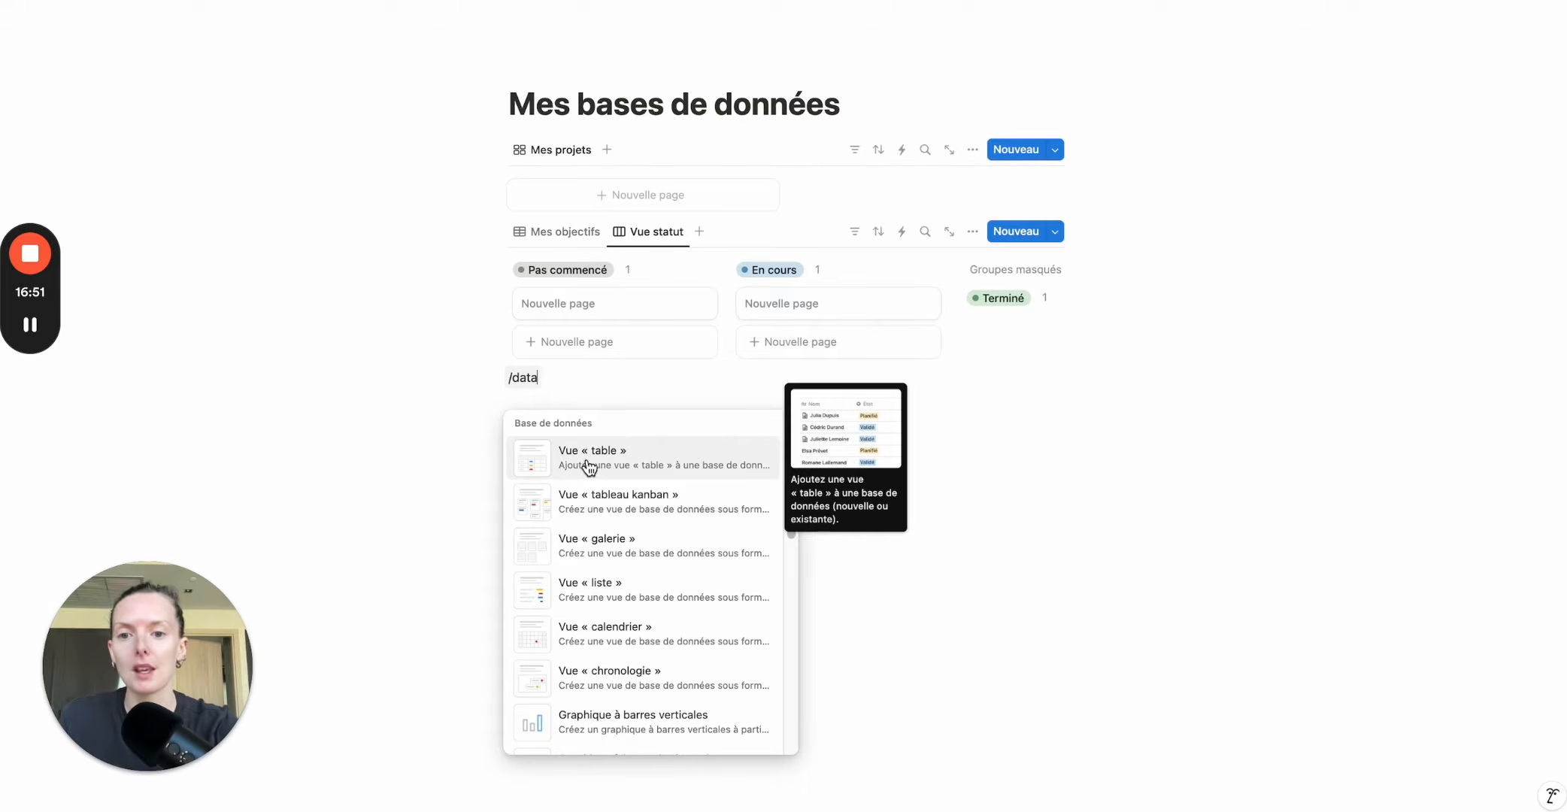
{"action": "left_click", "coordinate": [641, 461]}
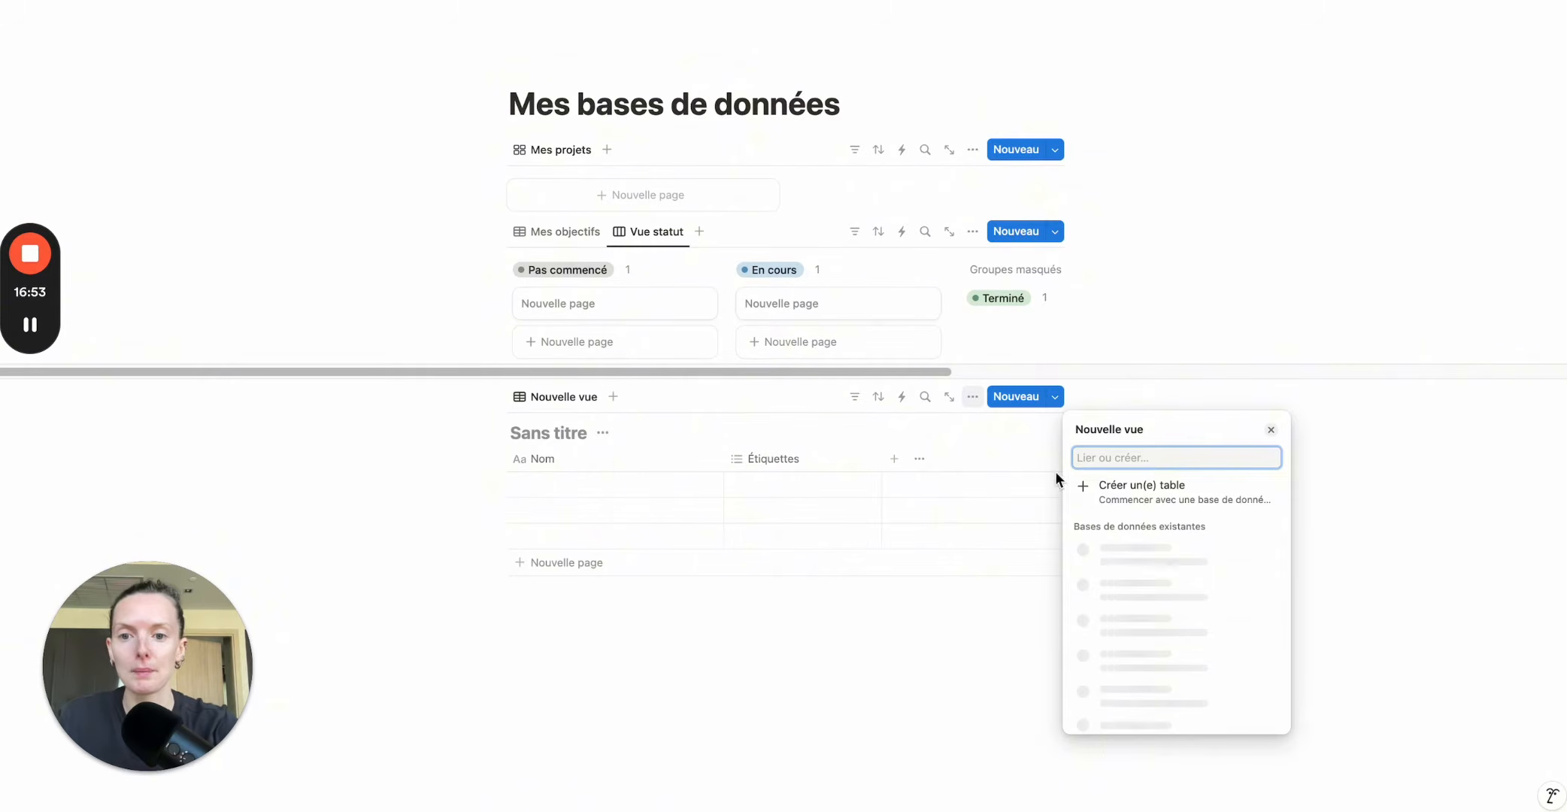
{"action": "left_click", "coordinate": [1186, 501]}
Title the new database "To do liste" and hide its title above the table.
{"action": "left_click", "coordinate": [544, 433]}
{"action": "type", "text": "T"}
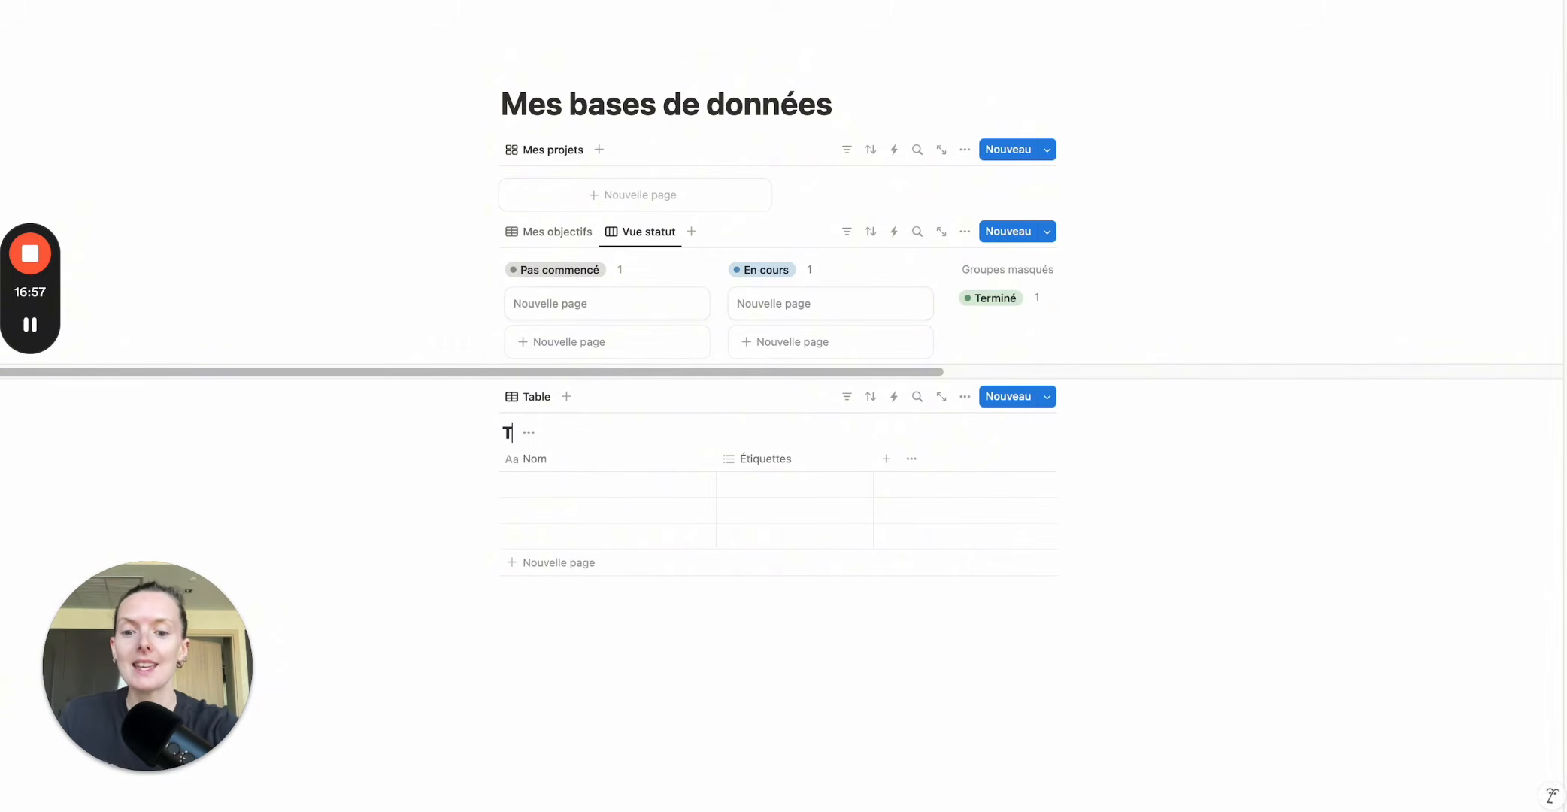
{"action": "type", "text": "o do liste"}
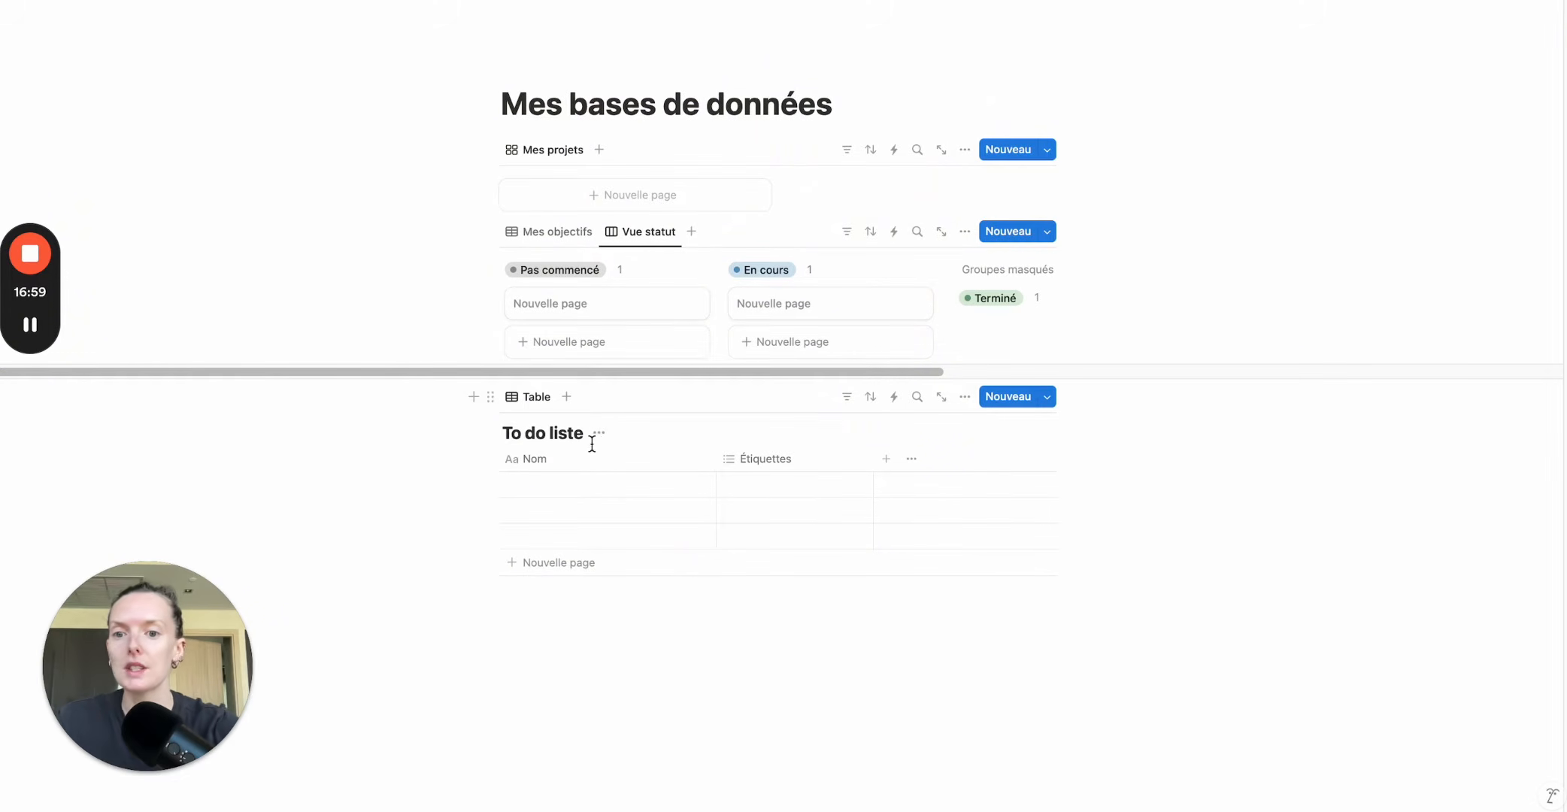
{"action": "left_click", "coordinate": [599, 433]}
{"action": "left_click", "coordinate": [594, 507]}
Rename the new database's table view "To do liste" and give it the checkmark circle icon.
{"action": "left_click", "coordinate": [531, 400]}
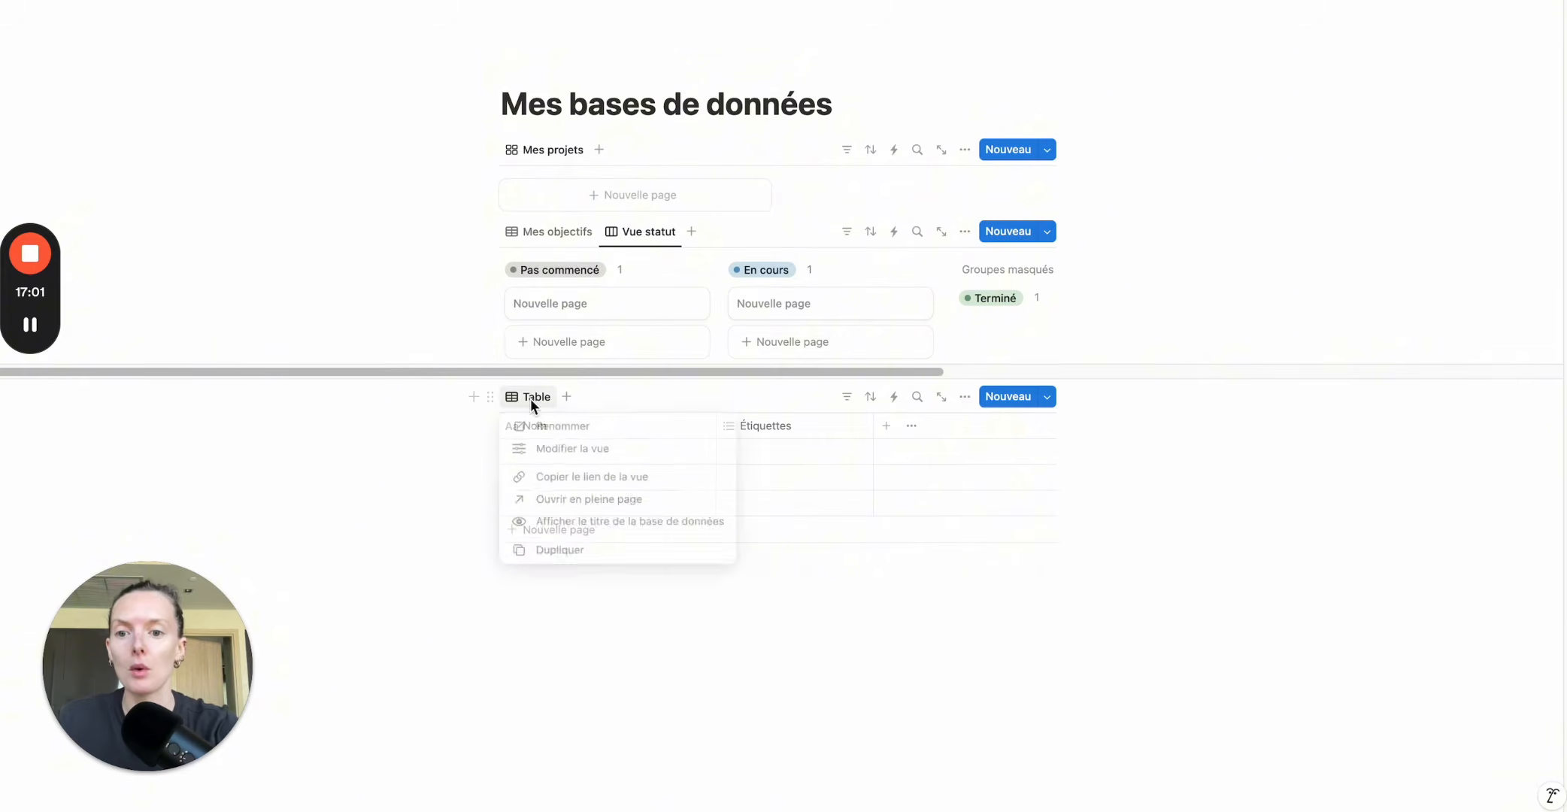
{"action": "left_click", "coordinate": [542, 425]}
{"action": "type", "text": "T"}
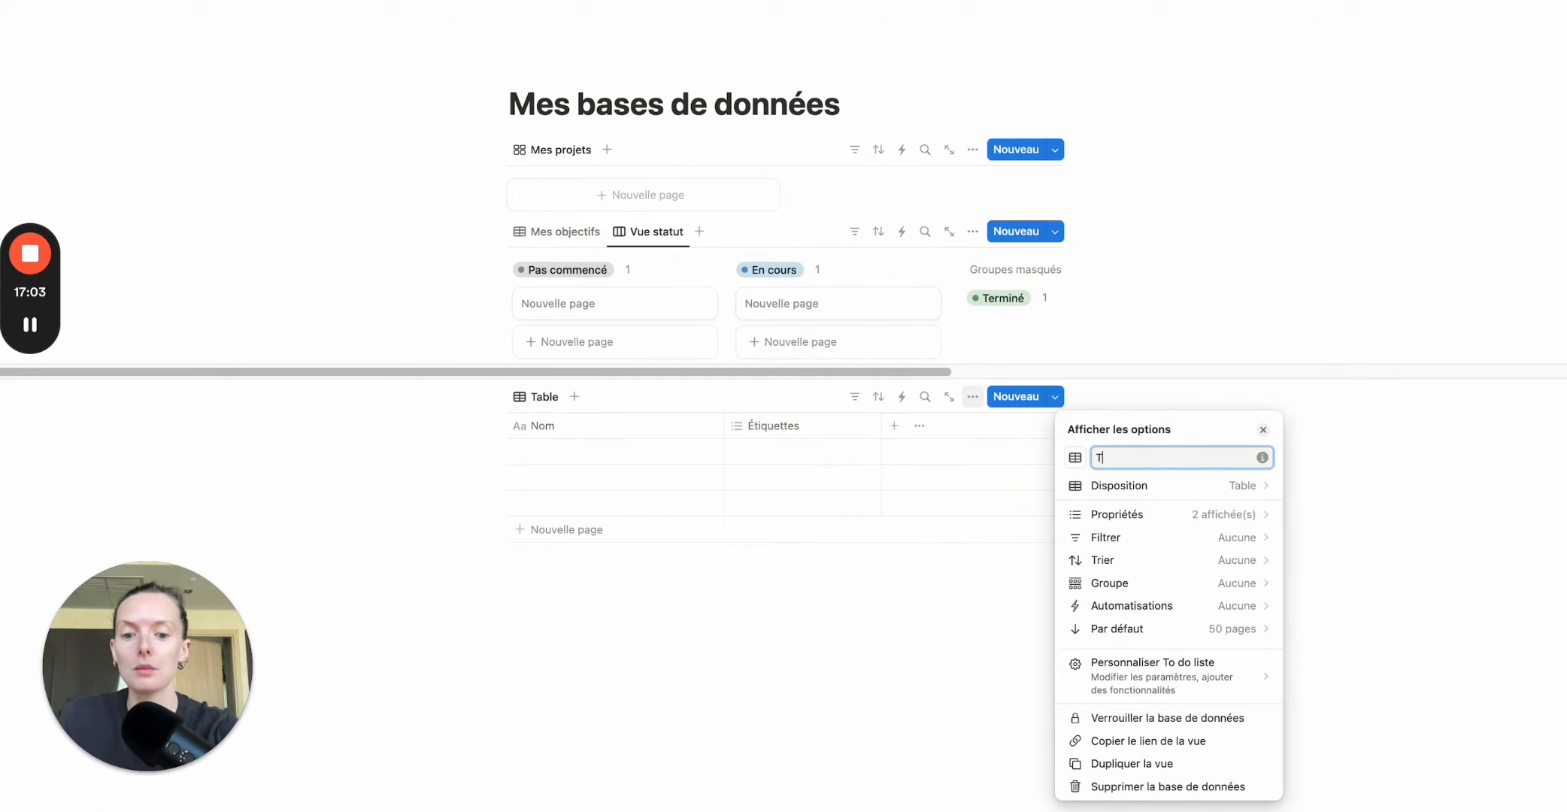
{"action": "type", "text": "o do liste"}
{"action": "left_click", "coordinate": [1074, 457]}
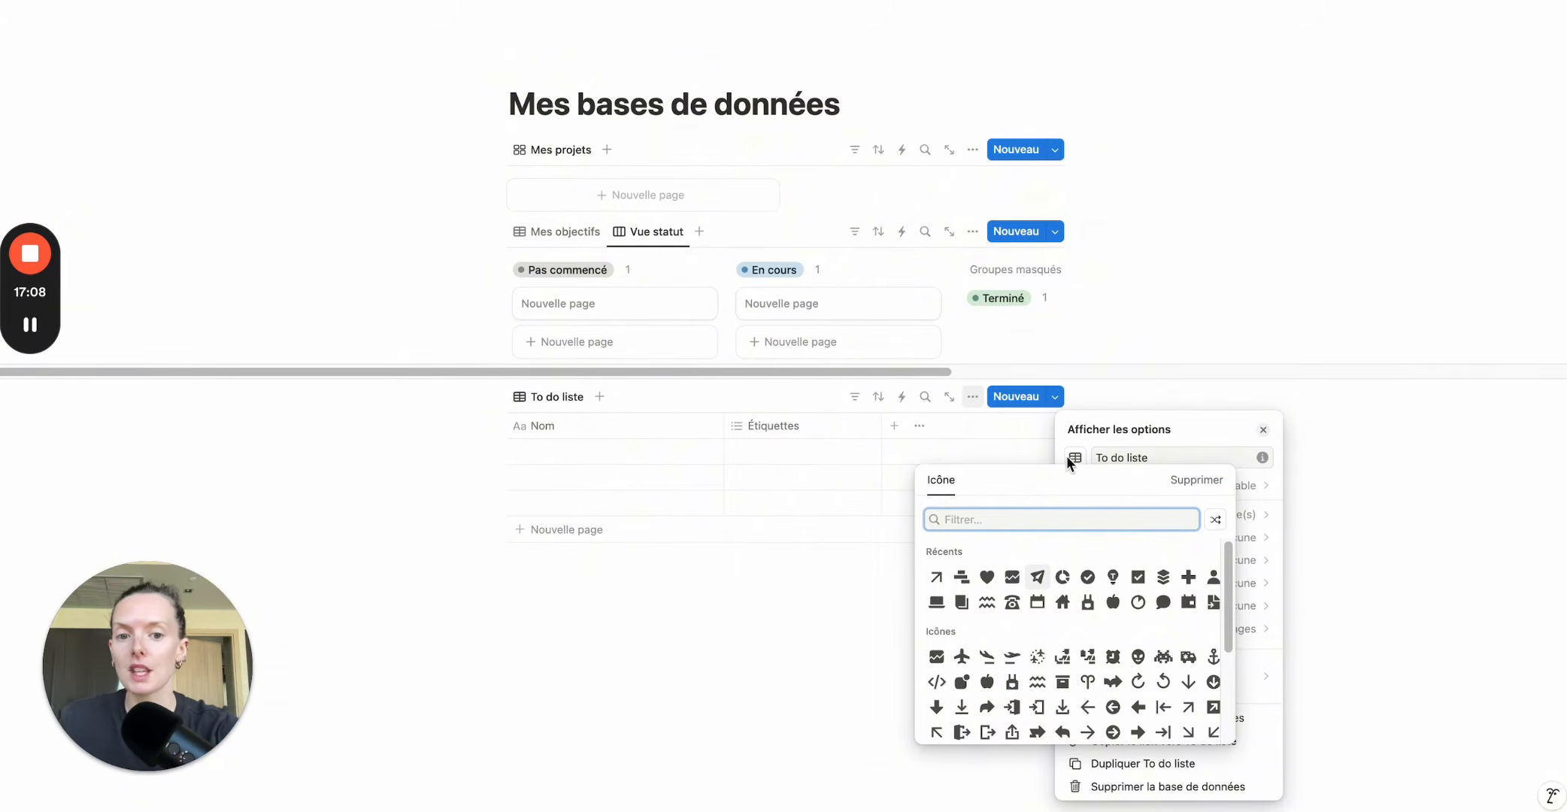
{"action": "left_click", "coordinate": [1088, 578]}
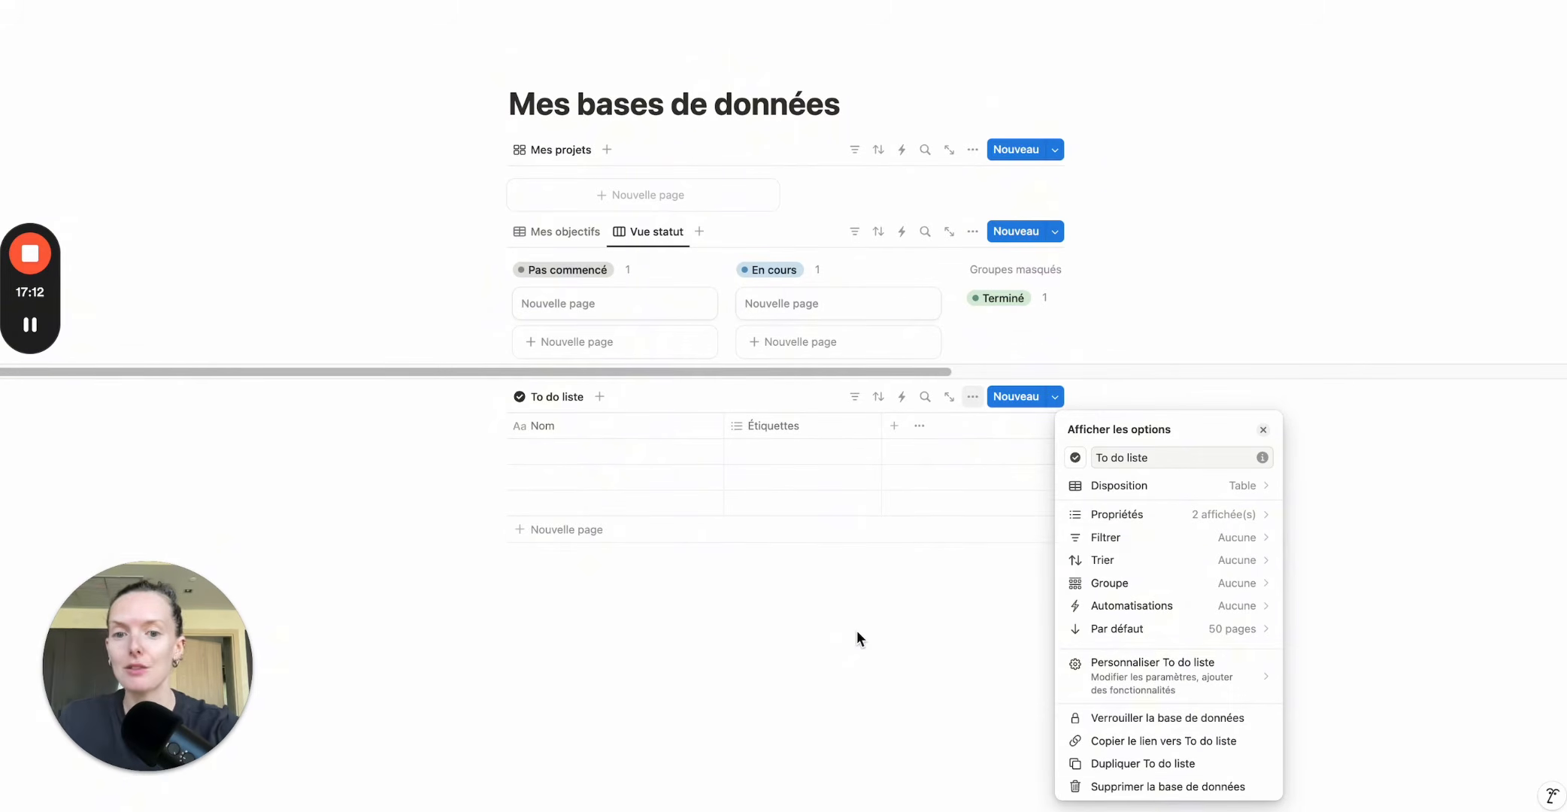
{"action": "left_click", "coordinate": [858, 630]}
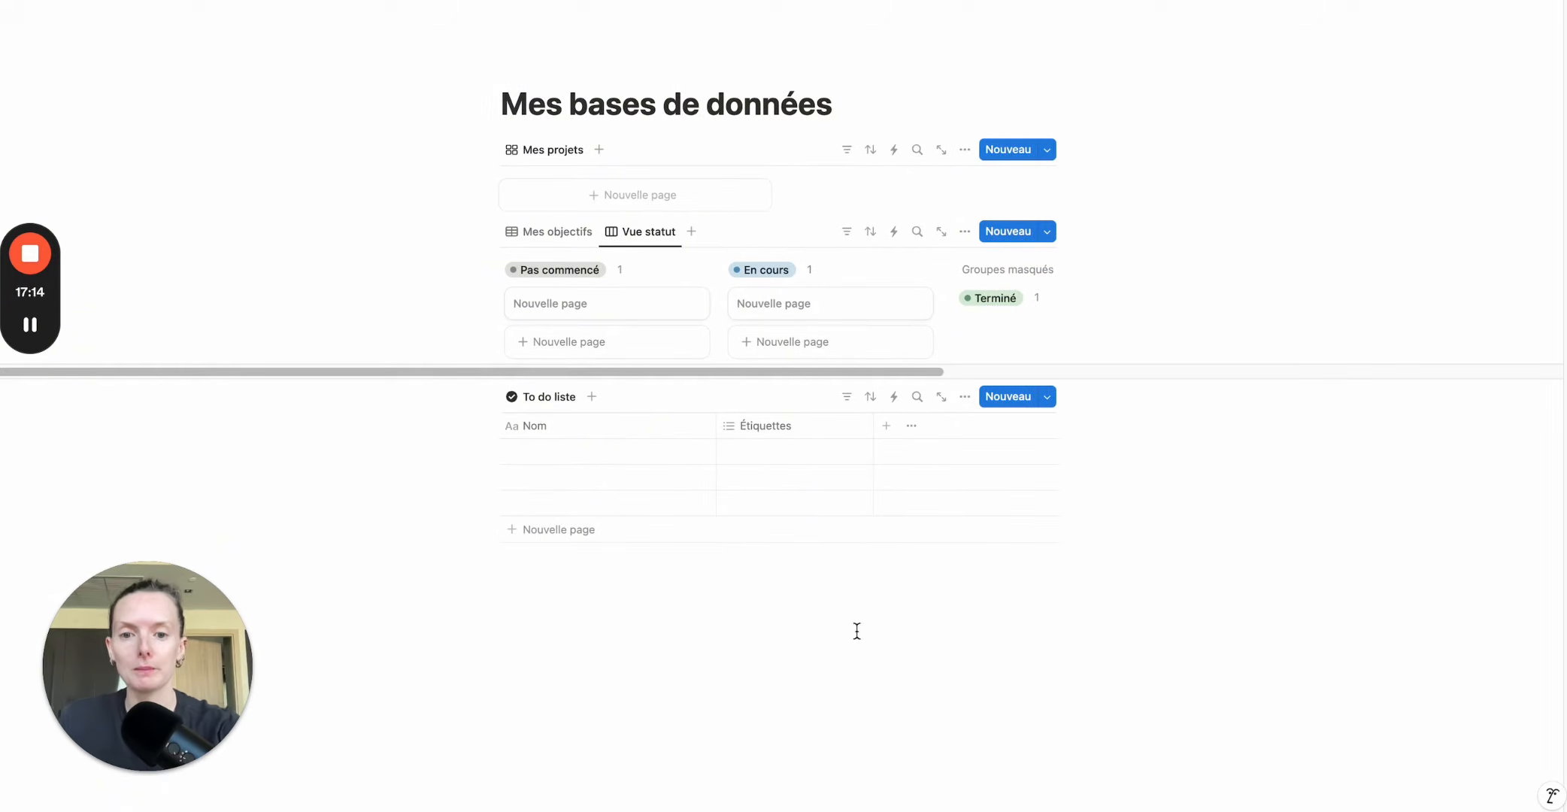
Rename the Nom column of the To do liste table "Tâches" and give it the checkmark circle icon.
{"action": "left_click", "coordinate": [555, 425]}
{"action": "double_click", "coordinate": [555, 457]}
{"action": "type", "text": "Ta"}
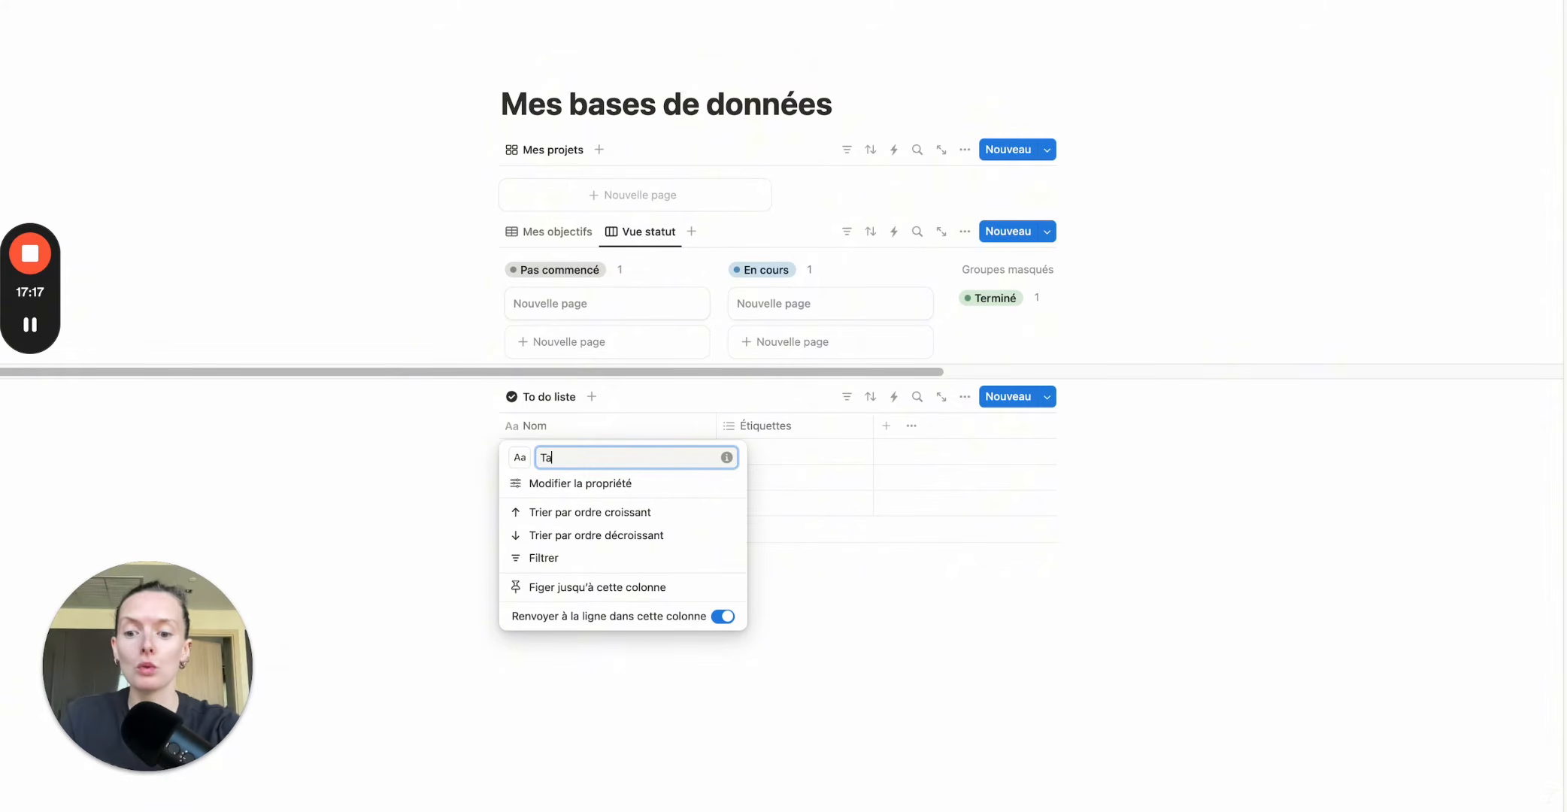
{"action": "type", "text": "ches"}
{"action": "left_click", "coordinate": [519, 456]}
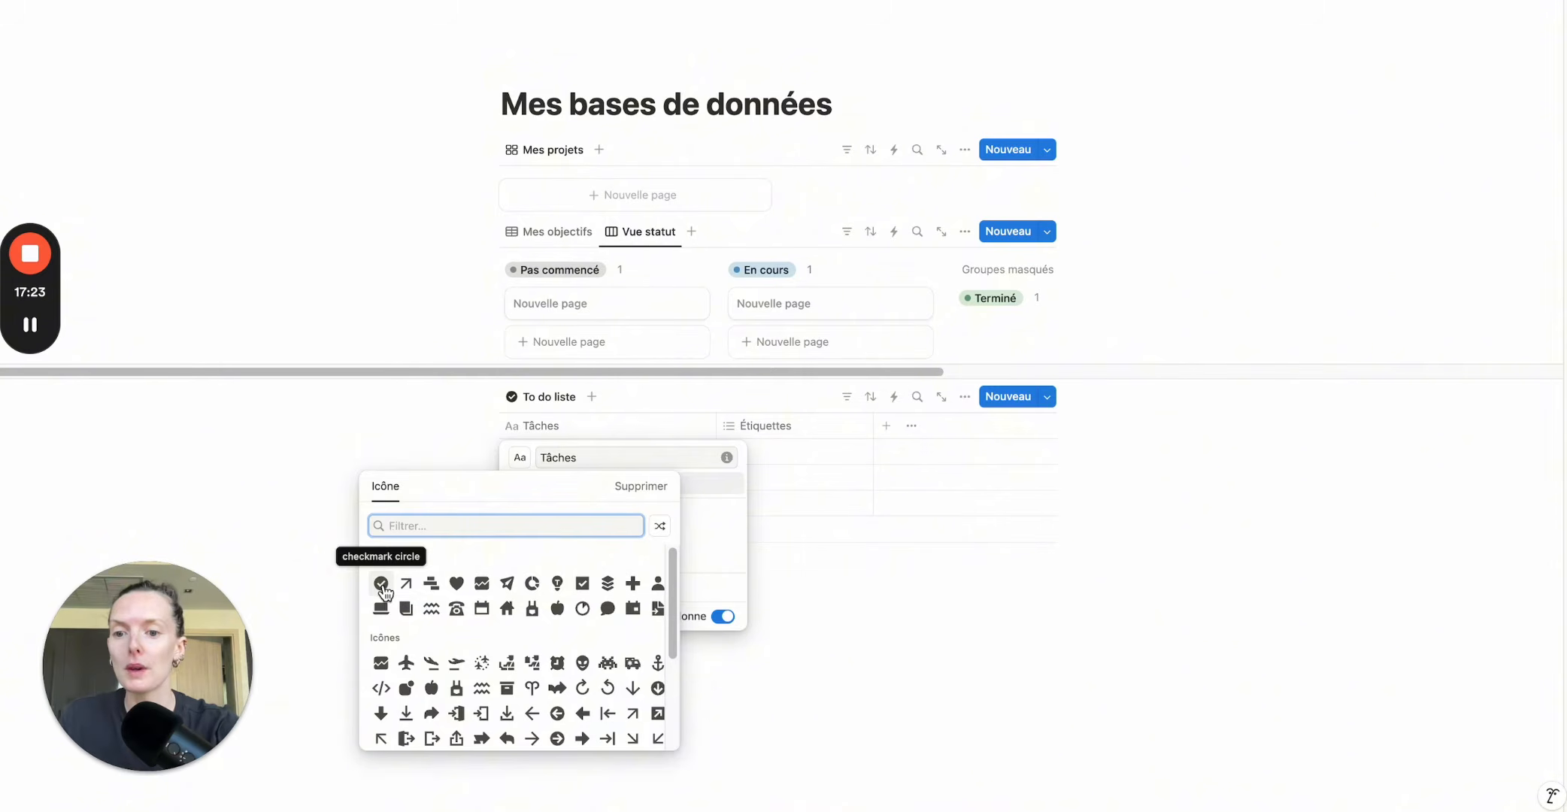
{"action": "left_click", "coordinate": [384, 590]}
{"action": "left_click", "coordinate": [413, 532]}
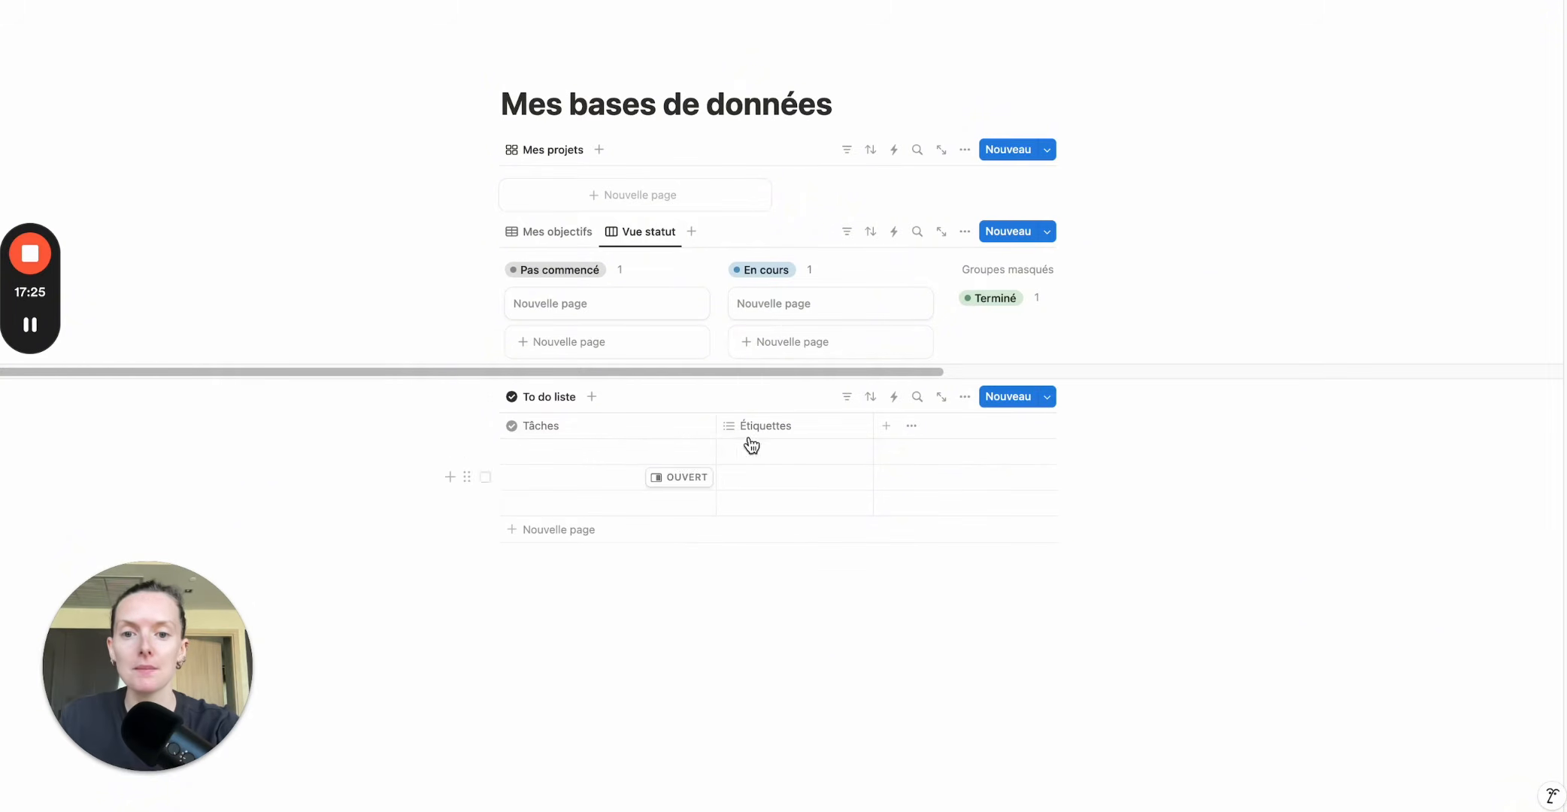
Delete the Étiquettes property from the To do liste table and add a Case à cocher property.
{"action": "left_click", "coordinate": [762, 425]}
{"action": "left_click", "coordinate": [792, 681]}
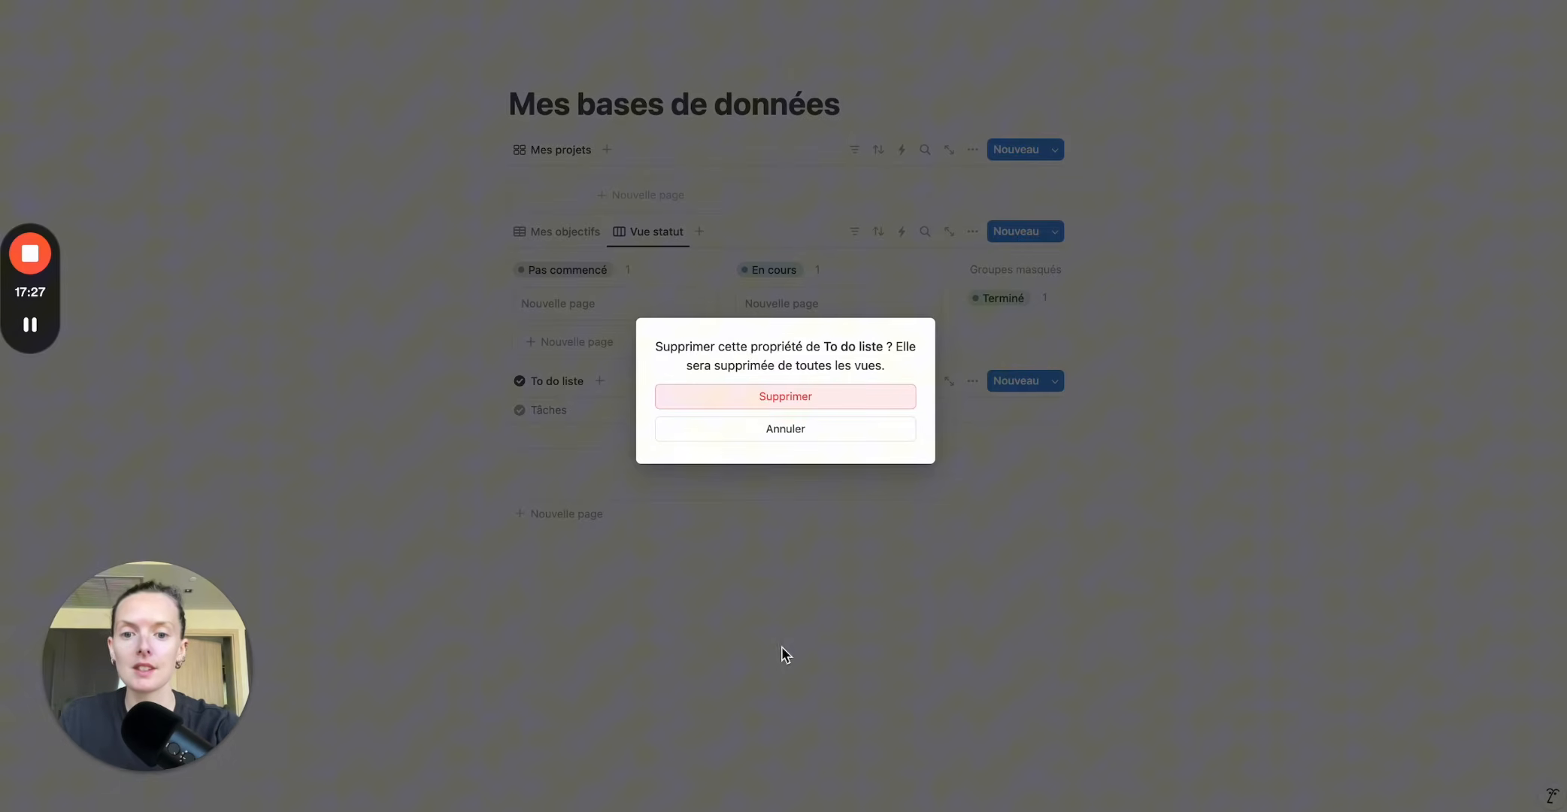
{"action": "left_click", "coordinate": [760, 399]}
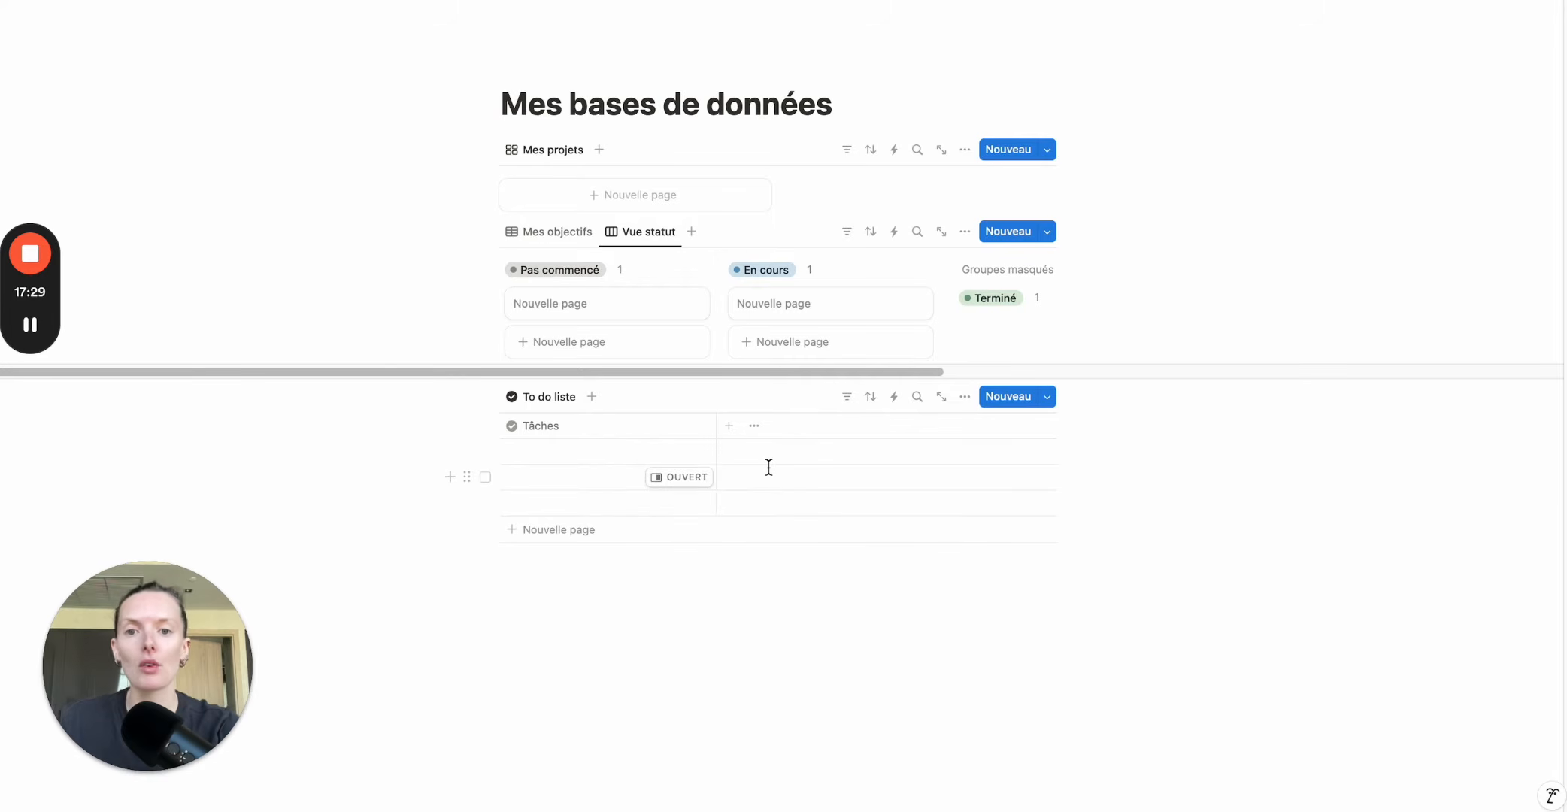
{"action": "left_click", "coordinate": [729, 426]}
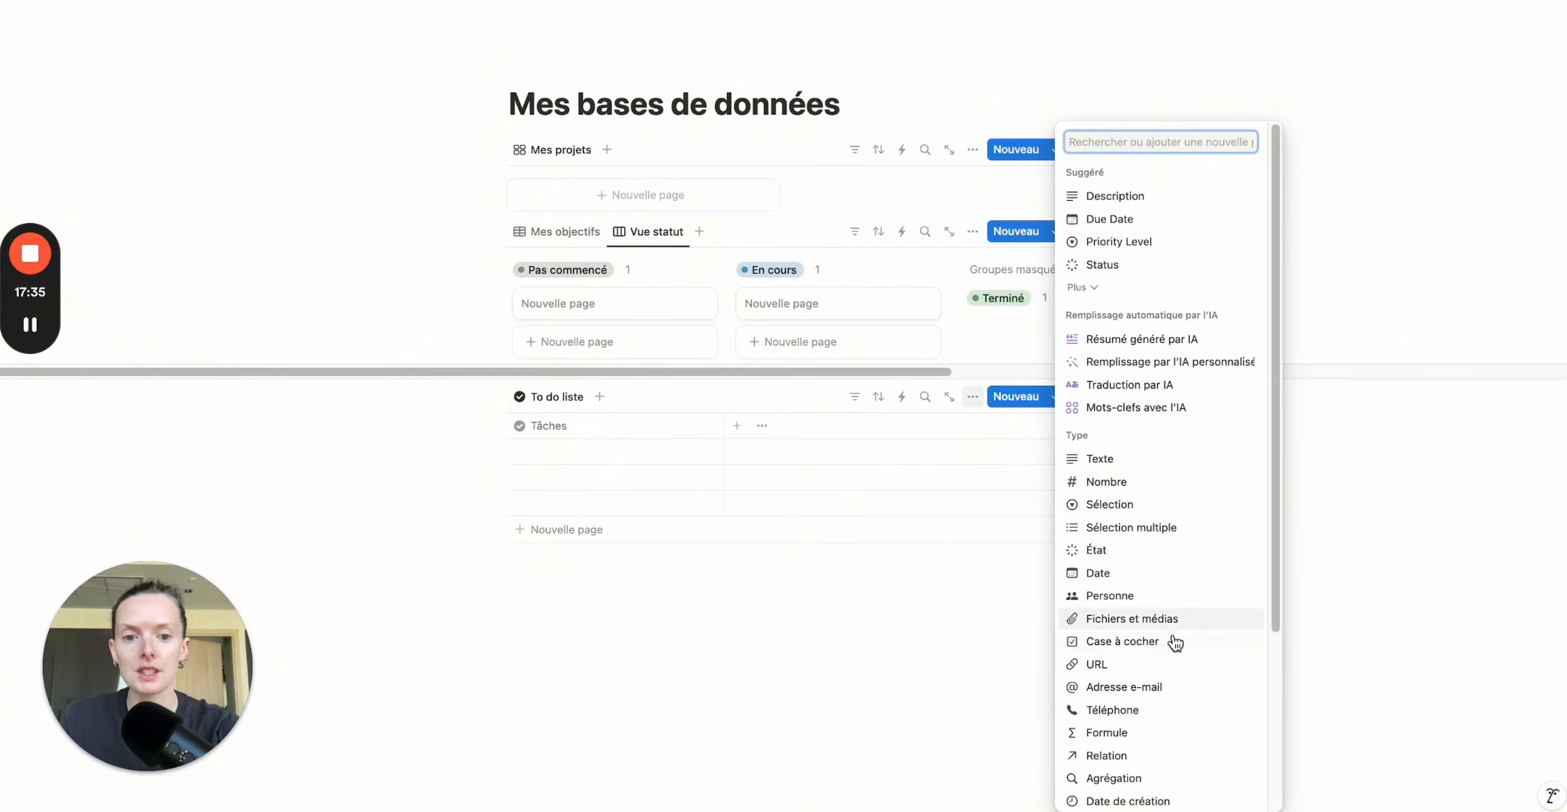
{"action": "left_click", "coordinate": [1148, 640]}
{"action": "left_click", "coordinate": [808, 436]}
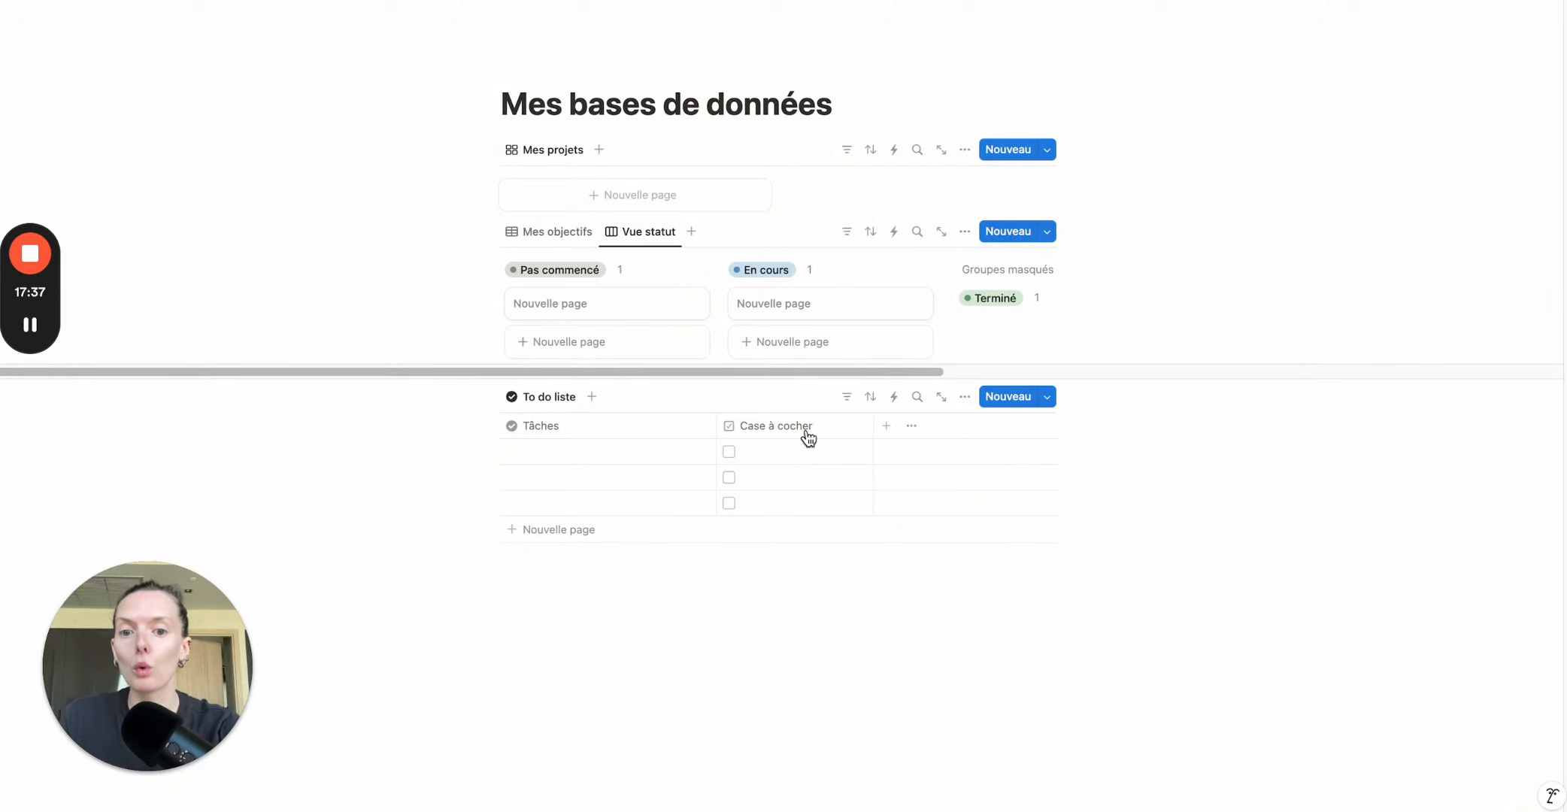
Rename the Case à cocher property "Fait" and make it a narrow first column before Tâches.
{"action": "left_click", "coordinate": [808, 434]}
{"action": "left_click", "coordinate": [812, 496]}
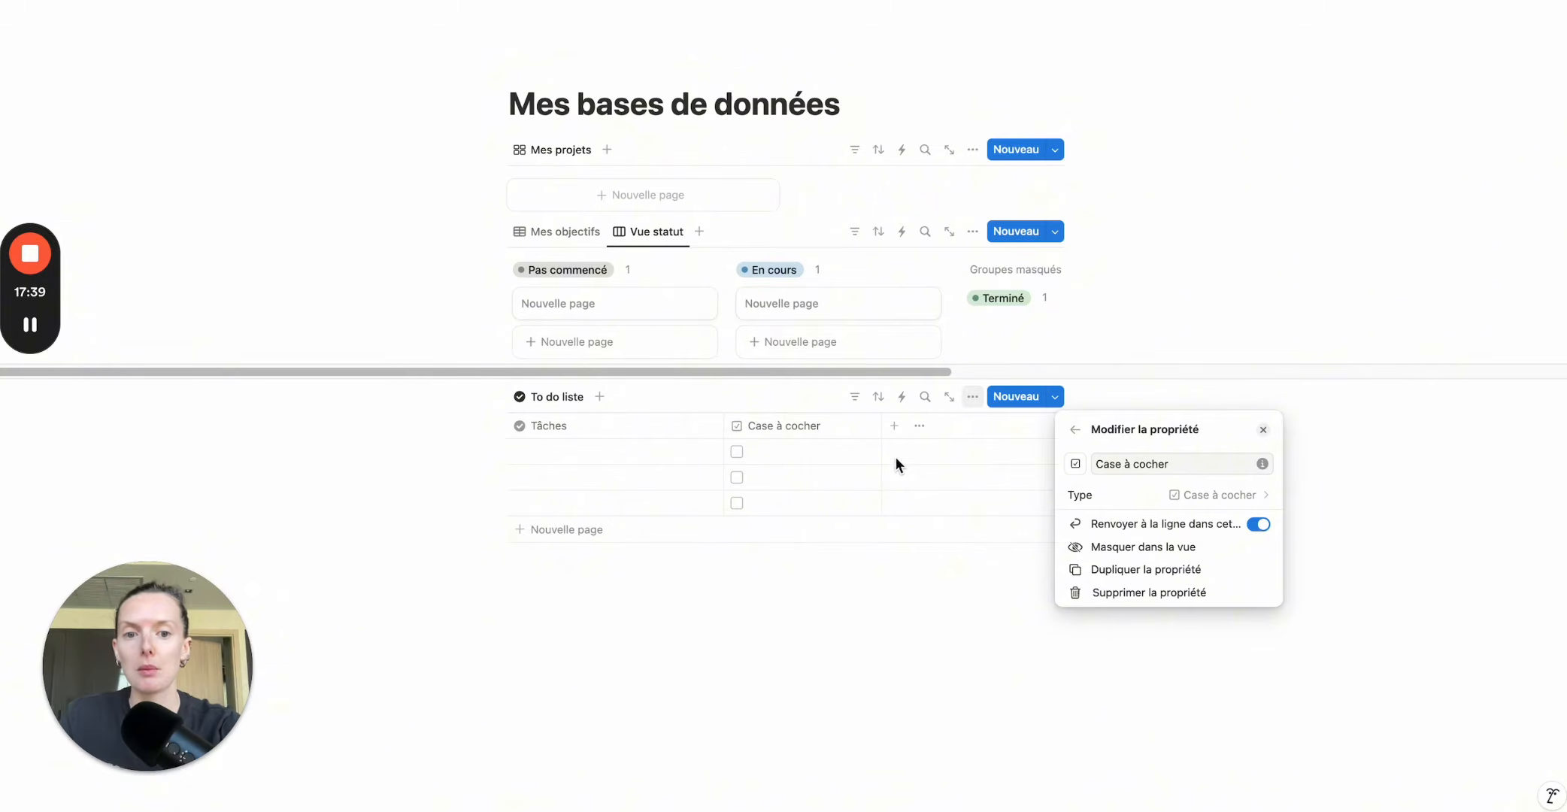
{"action": "double_click", "coordinate": [1152, 464]}
{"action": "key", "text": "BackSpace"}
{"action": "key", "text": "BackSpace"}
{"action": "key", "text": "BackSpace"}
{"action": "key", "text": "BackSpace"}
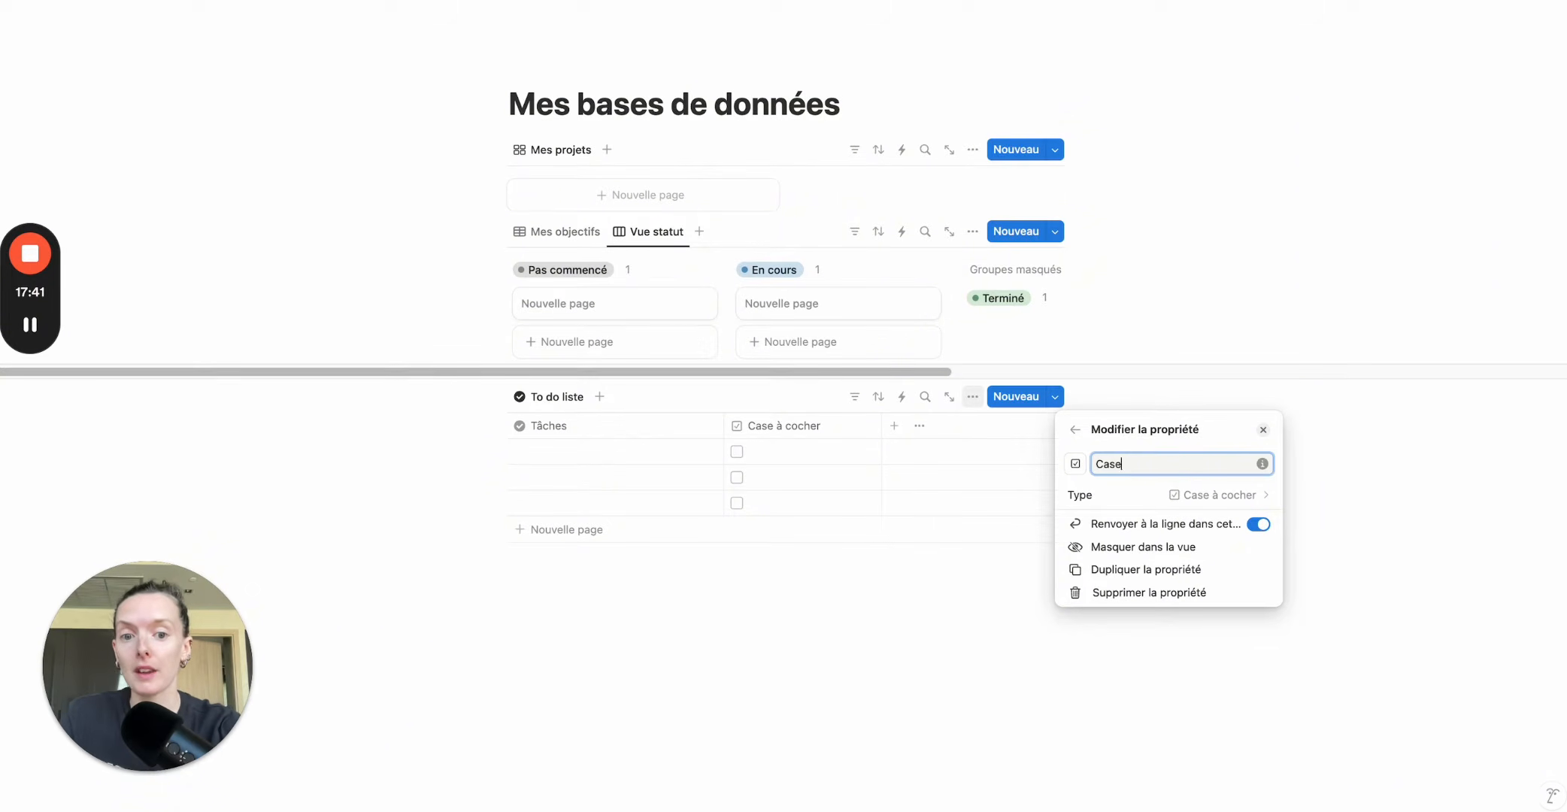
{"action": "key", "text": "BackSpace"}
{"action": "key", "text": "BackSpace"}
{"action": "key", "text": "BackSpace"}
{"action": "key", "text": "BackSpace"}
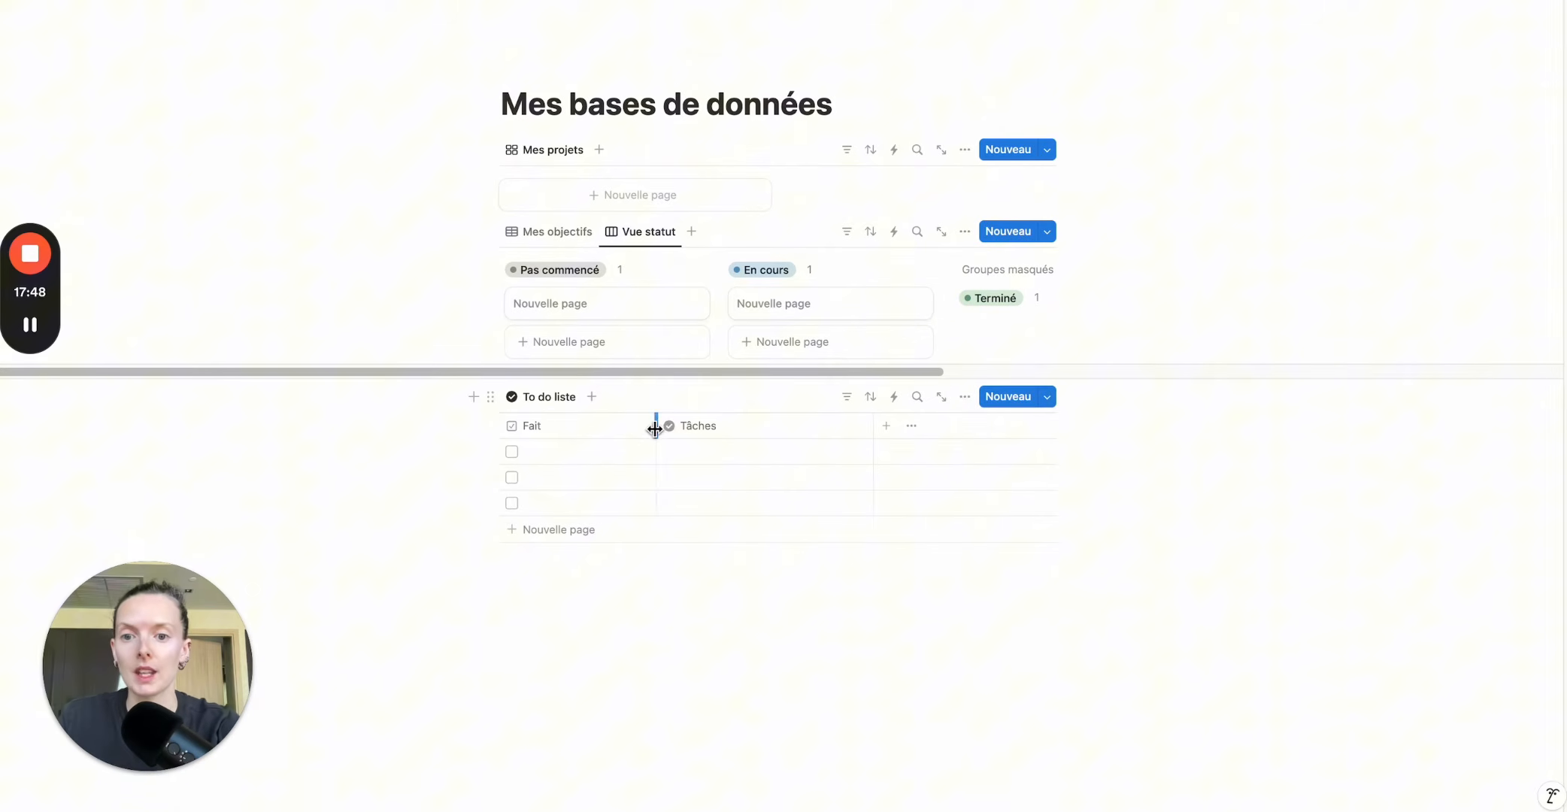
{"action": "left_click_drag", "start_coordinate": [651, 423], "coordinate": [518, 424]}
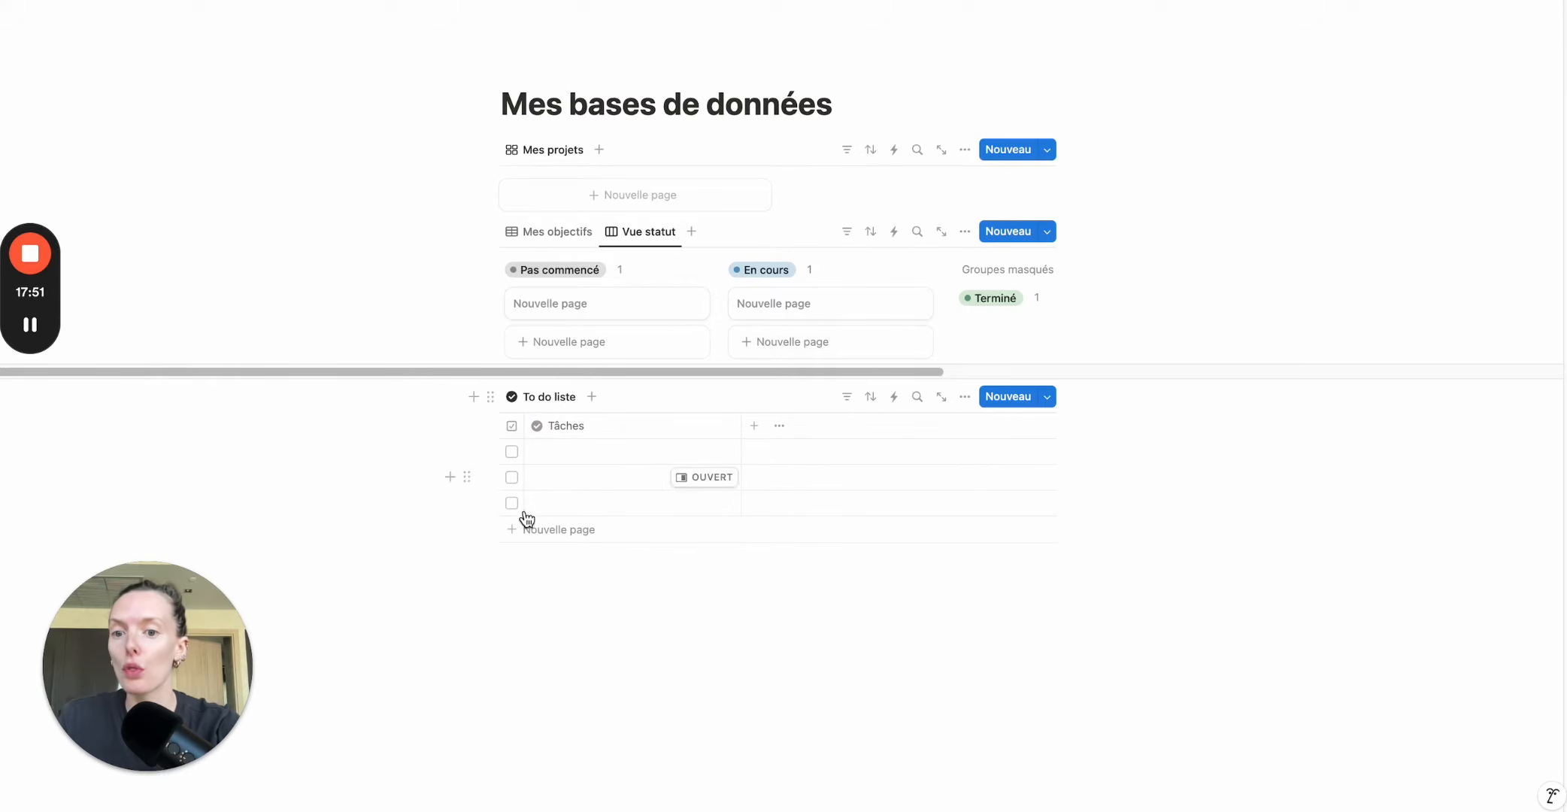
{"action": "left_click", "coordinate": [512, 454]}
{"action": "left_click", "coordinate": [640, 608]}
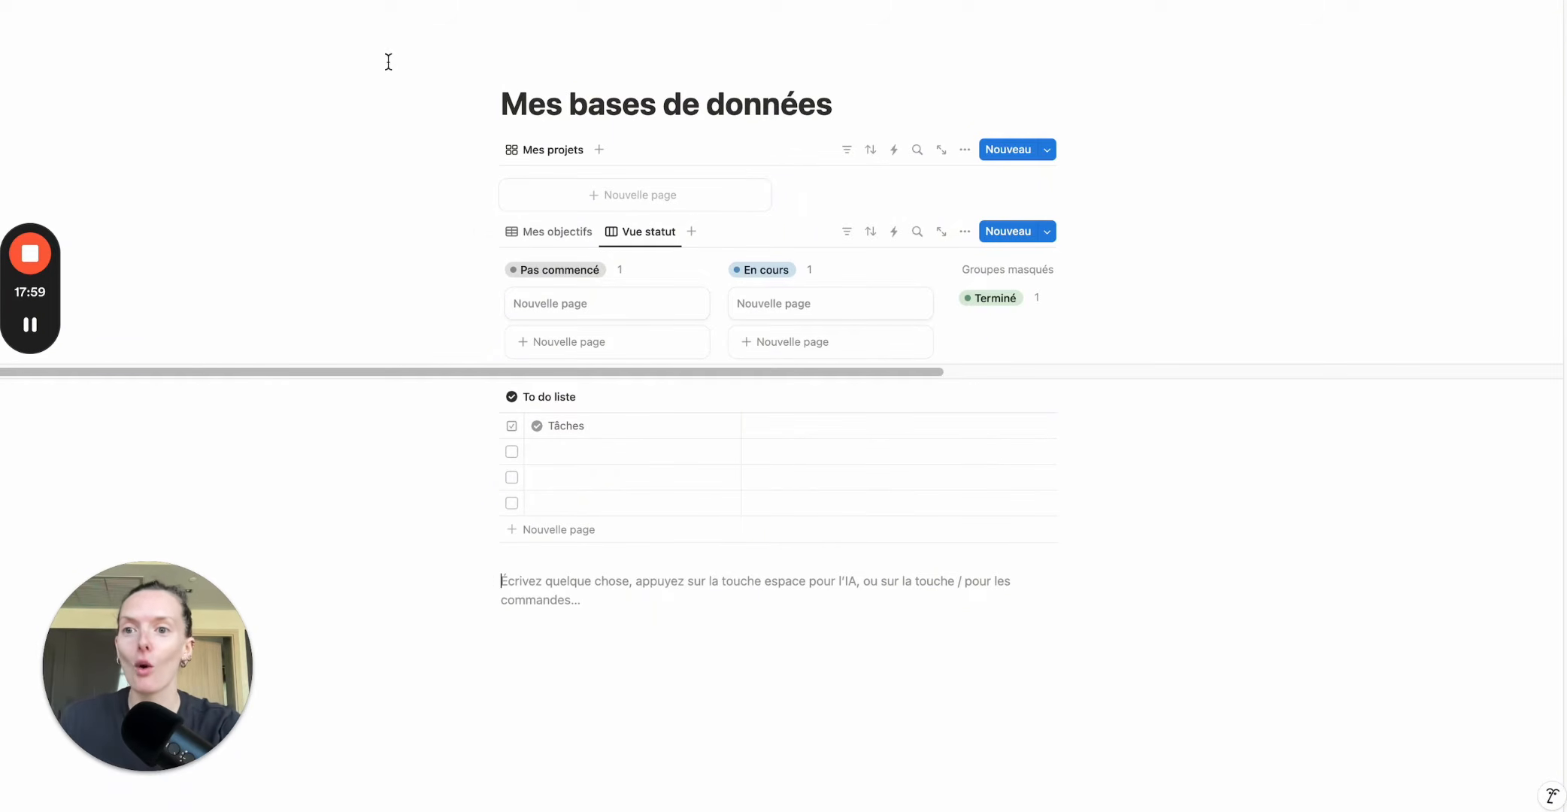
Return to the main space page containing the MA TO DO LISTE, MES OBJECTIFS and MES PROJETS blocks.
{"action": "left_click", "coordinate": [151, 1]}
{"action": "left_click", "coordinate": [494, 266]}
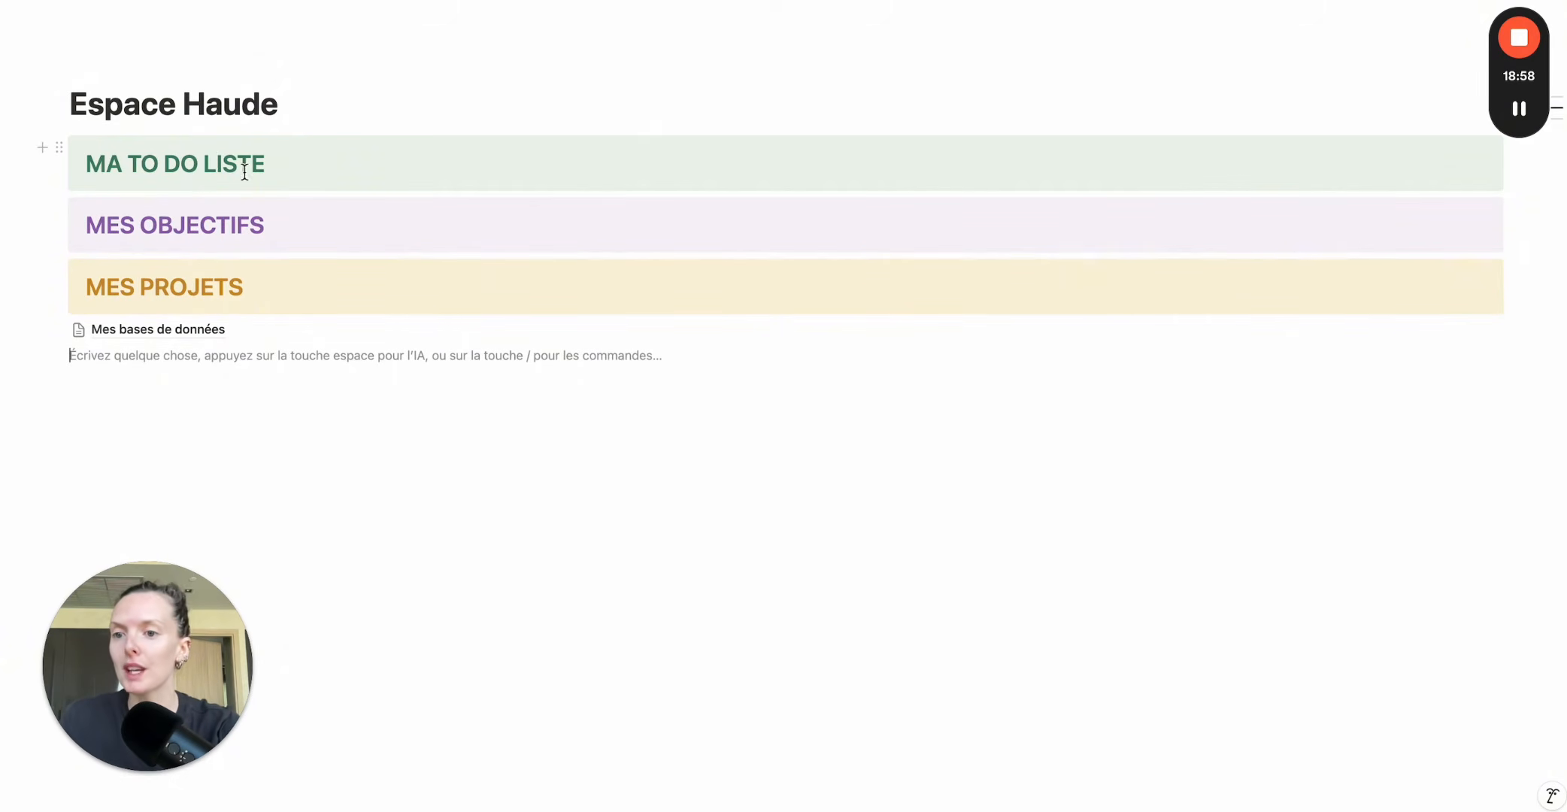
Try an empty Encadré block above MA TO DO LISTE and delete it.
{"action": "left_click", "coordinate": [364, 122]}
{"action": "key", "text": "Return"}
{"action": "type", "text": "/"}
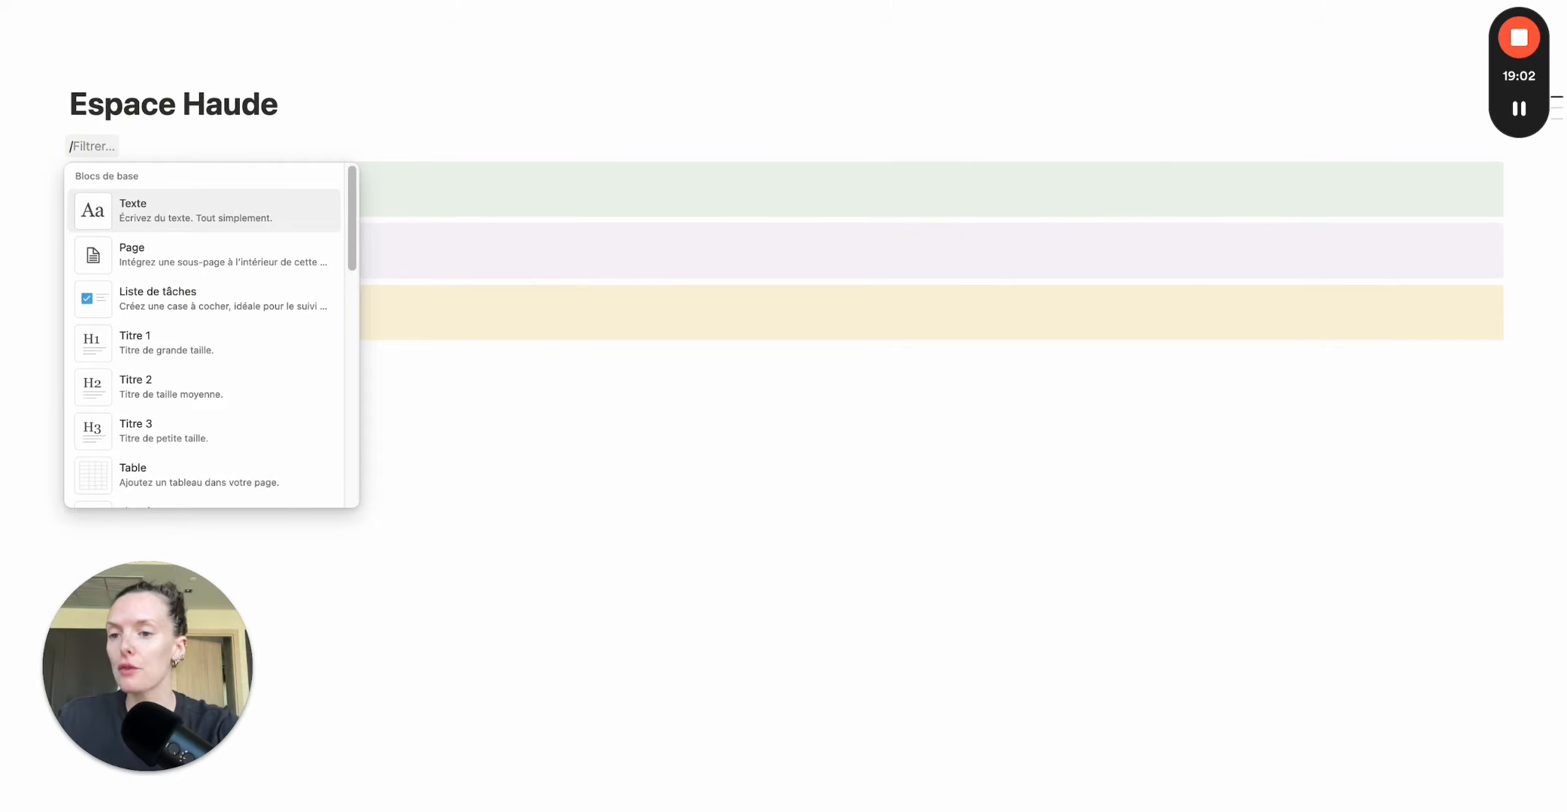
{"action": "type", "text": "ENC"}
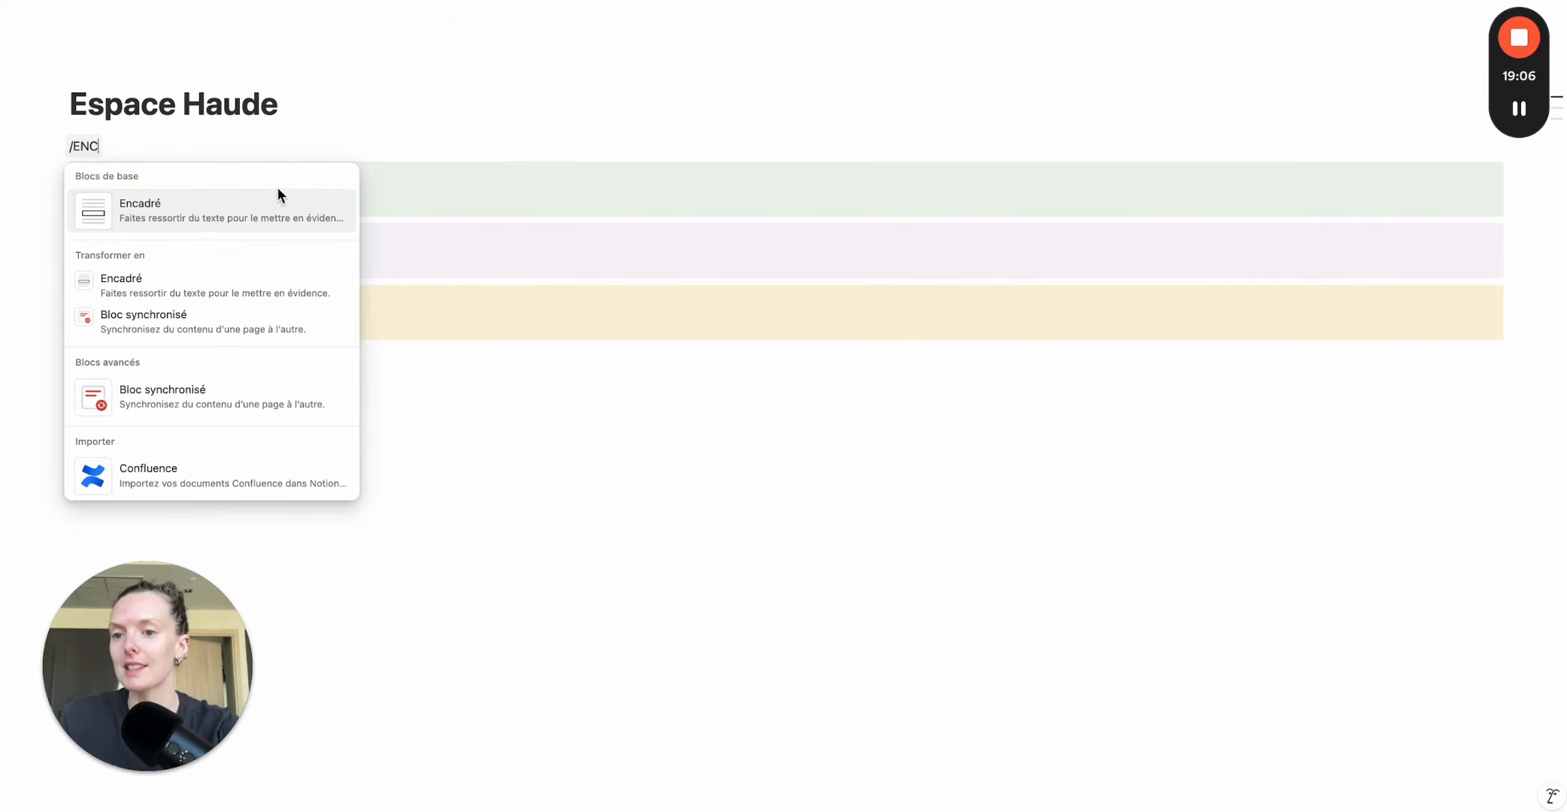
{"action": "left_click", "coordinate": [252, 215]}
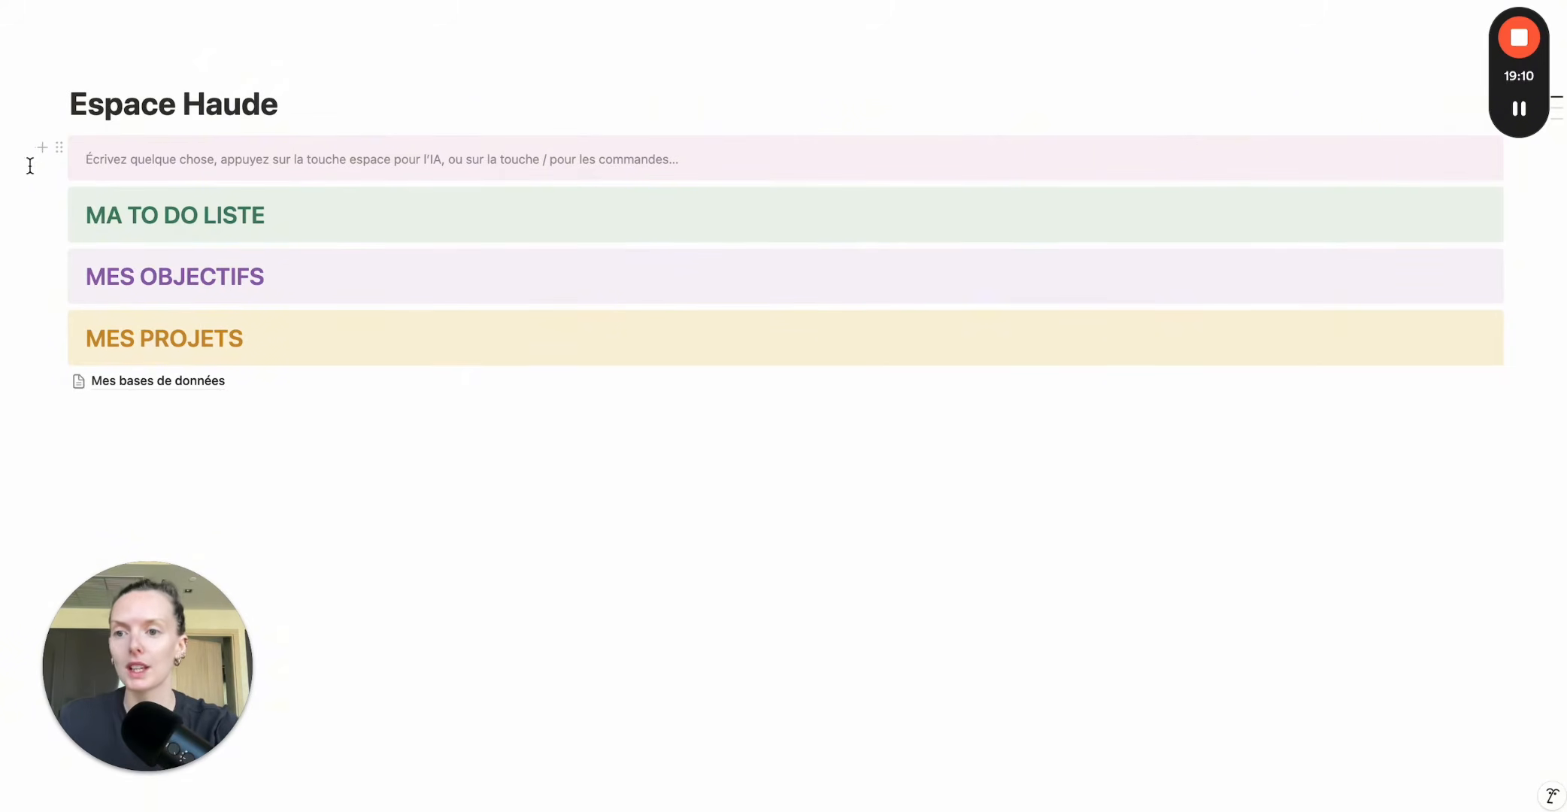
{"action": "left_click", "coordinate": [58, 147]}
{"action": "key", "text": "BackSpace"}
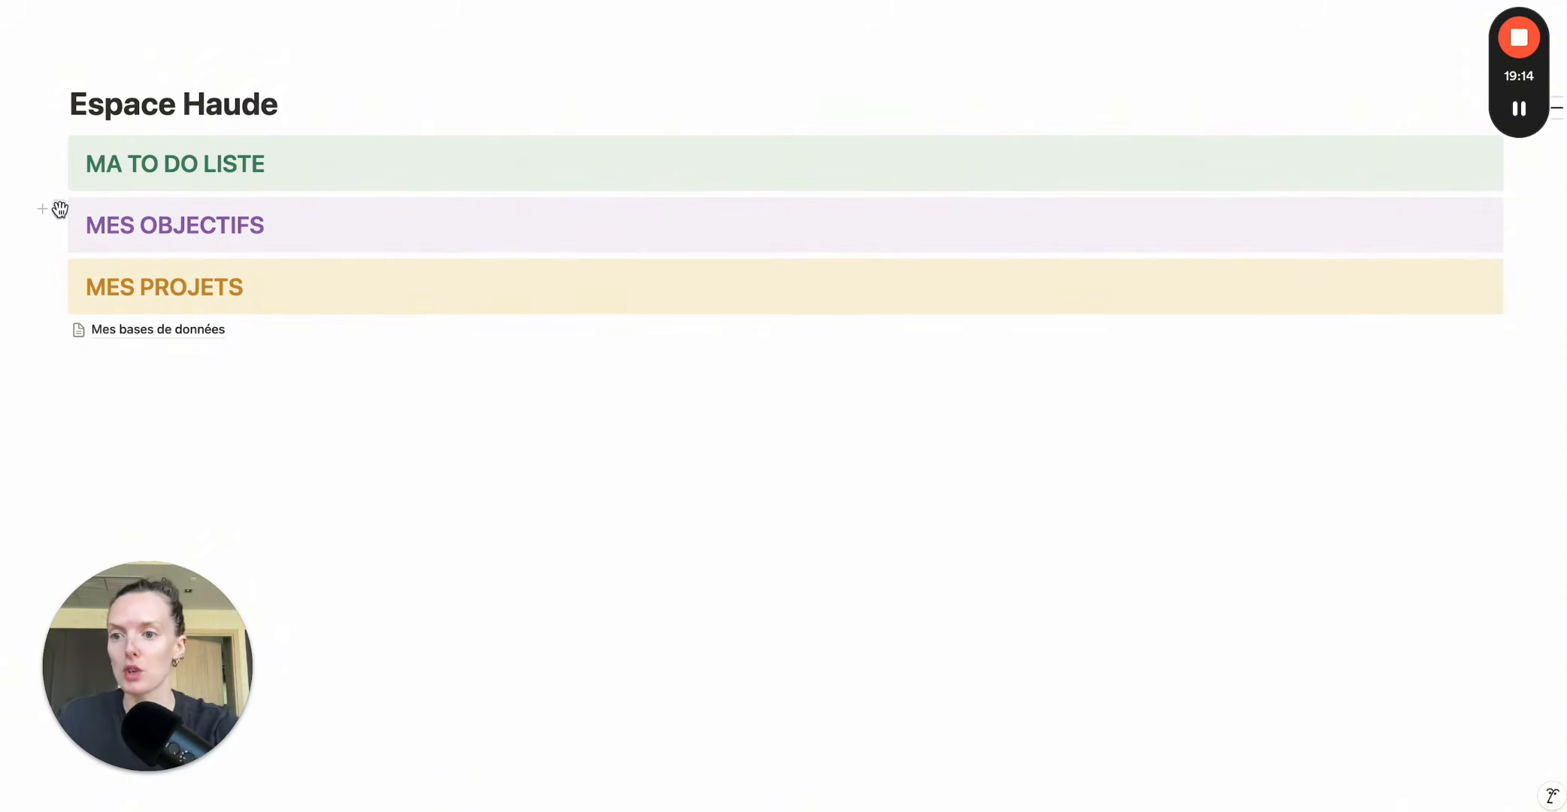
Move the MES OBJECTIFS block beside MA TO DO LISTE to form two columns.
{"action": "left_click_drag", "start_coordinate": [59, 209], "coordinate": [1515, 159]}
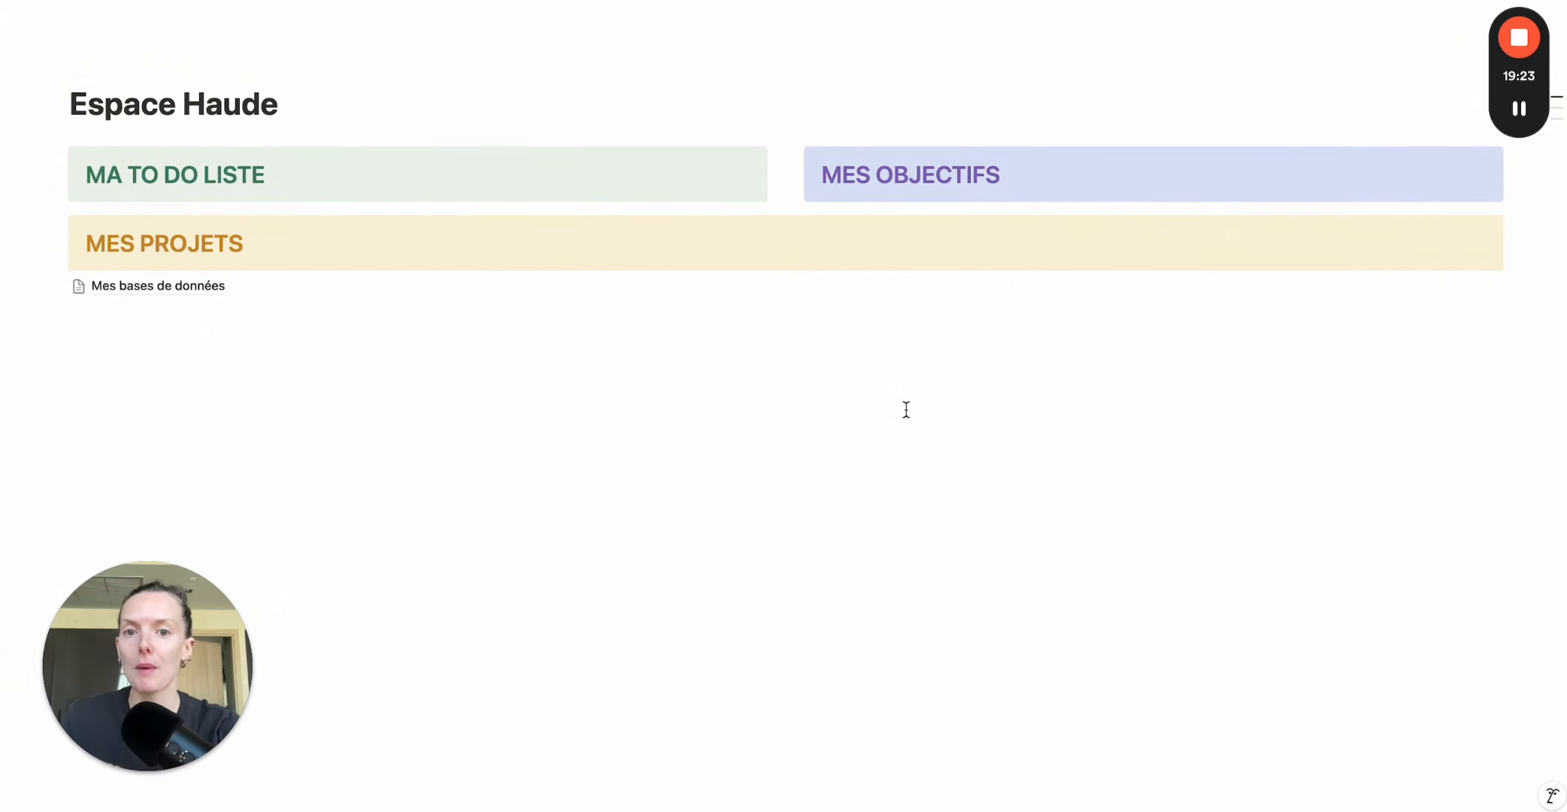
Insert a new table database view block directly under the MES PROJETS heading.
{"action": "left_click", "coordinate": [445, 248]}
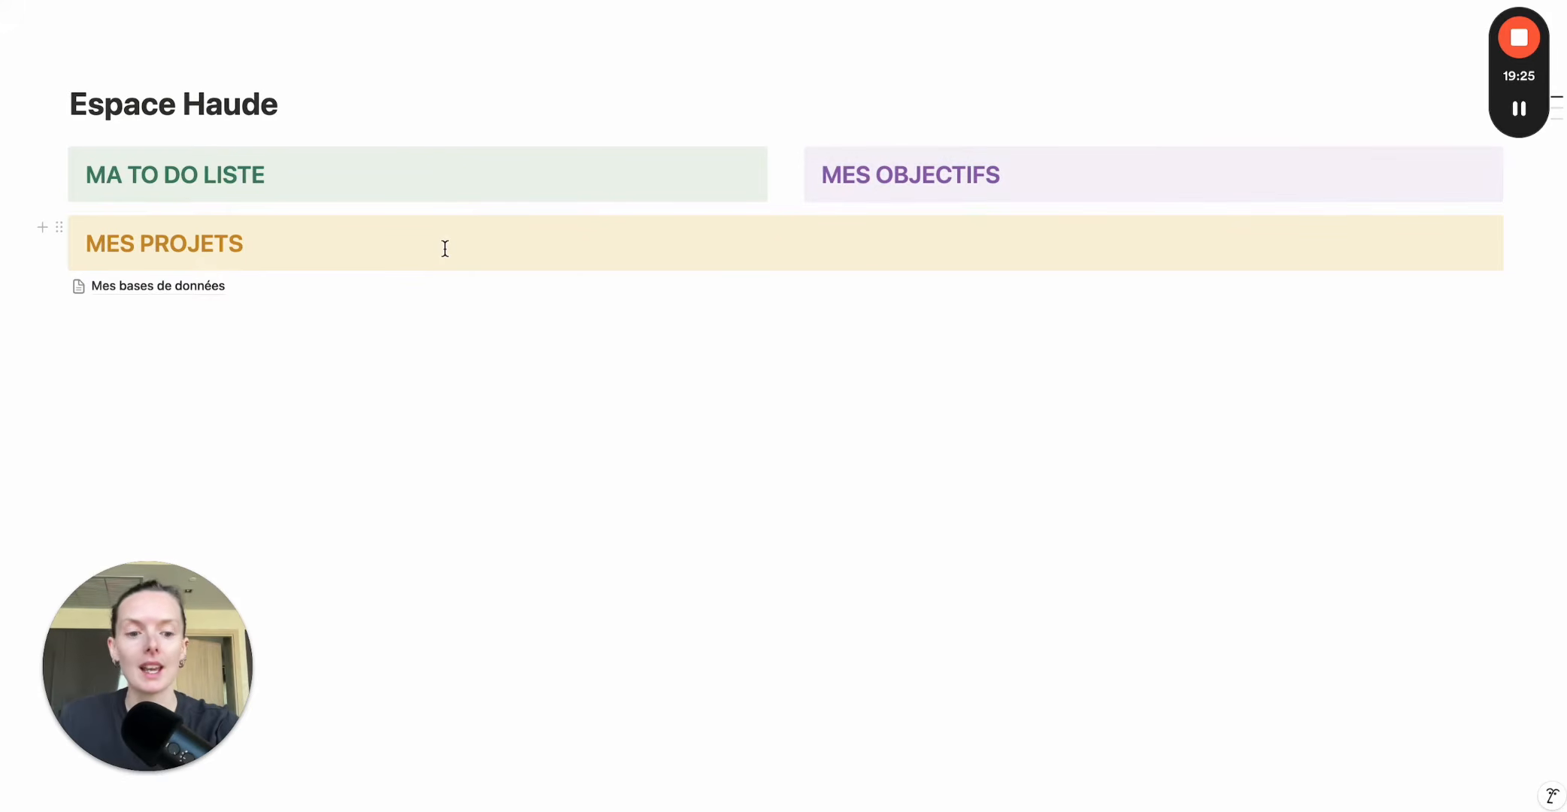
{"action": "key", "text": "Return"}
{"action": "key", "text": "BackSpace"}
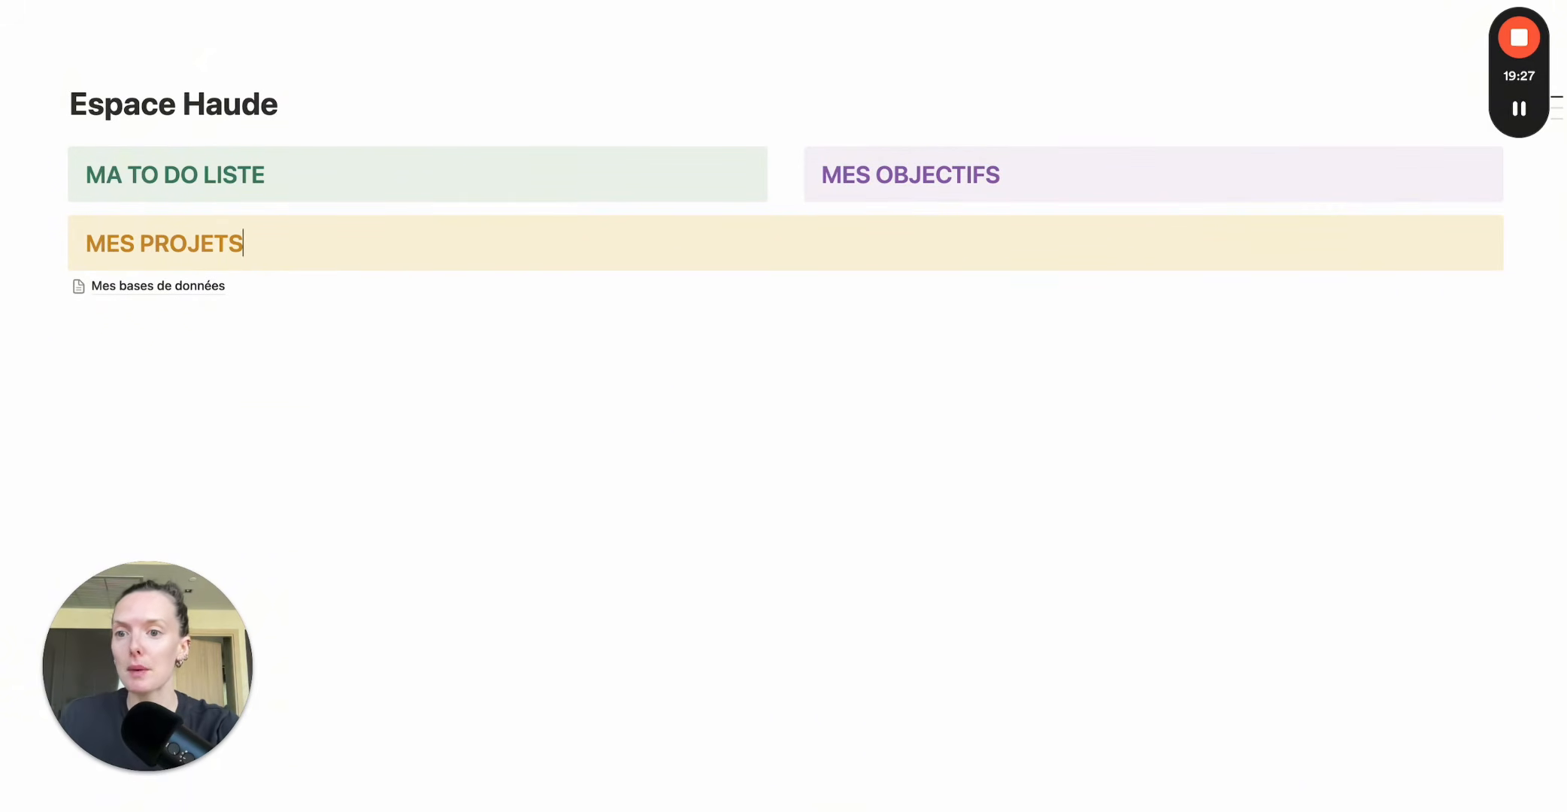
{"action": "key", "text": "Return"}
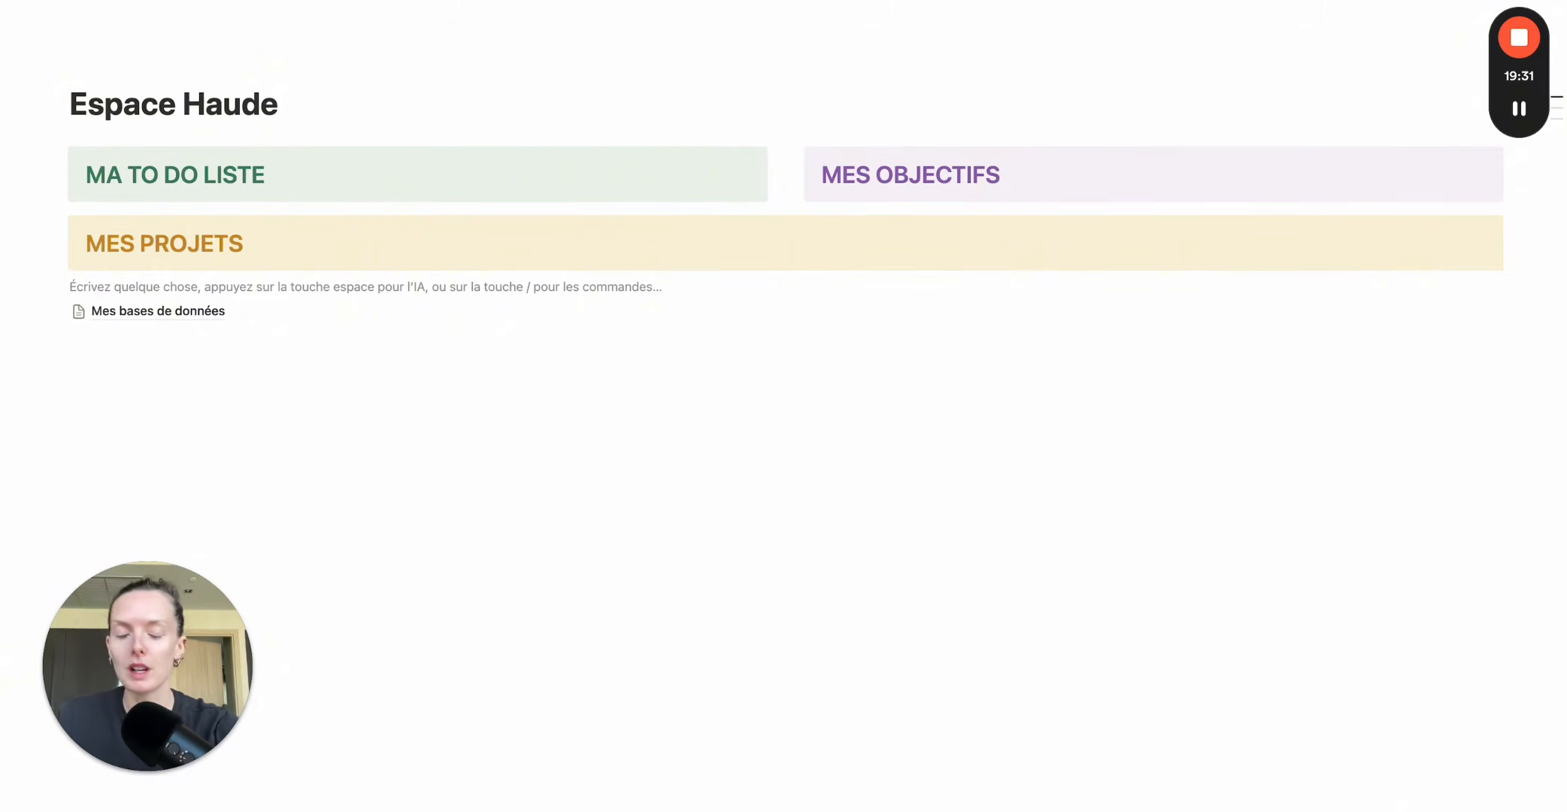
{"action": "type", "text": "/"}
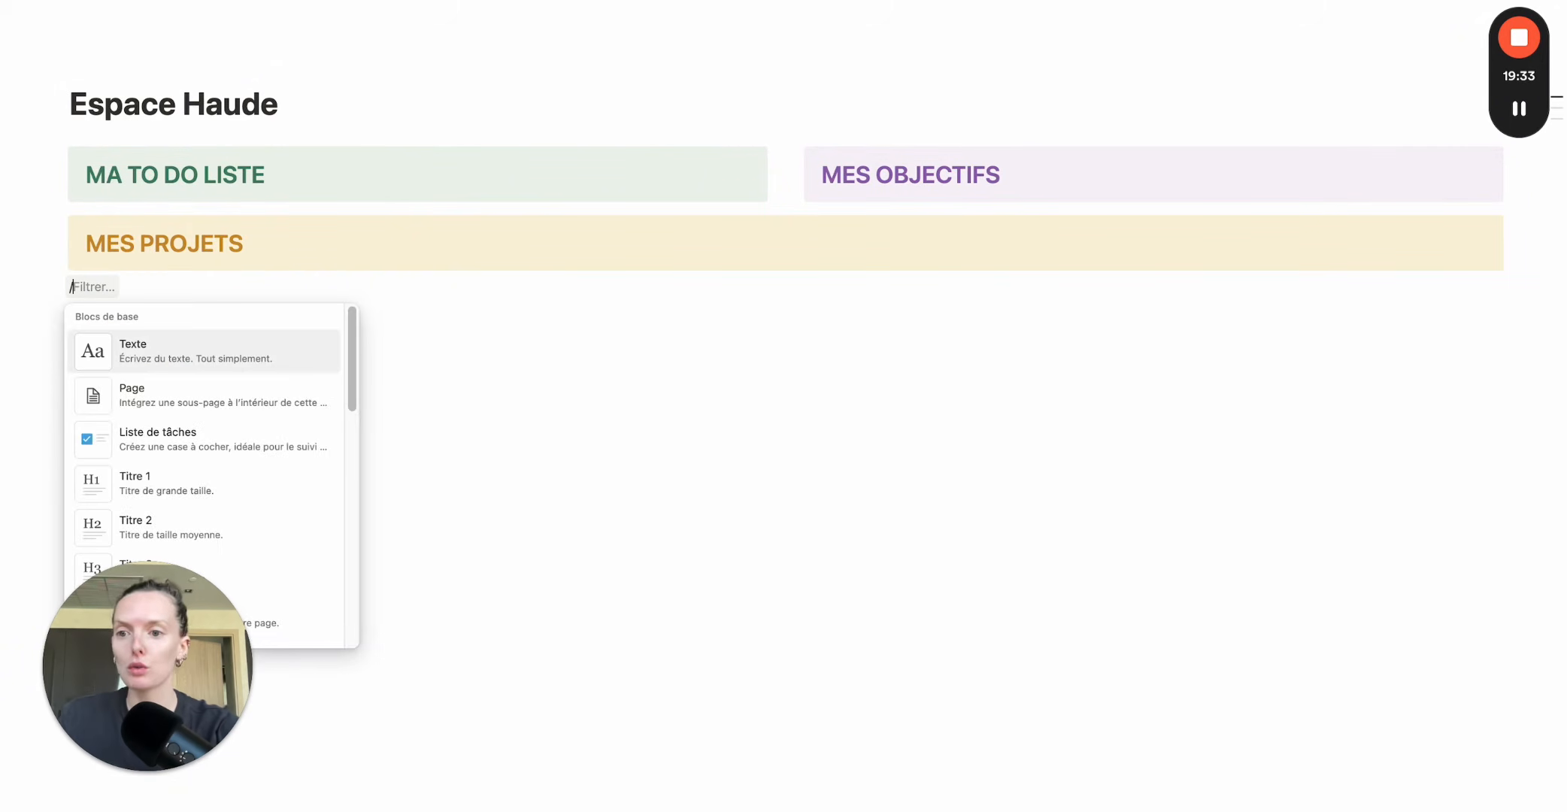
{"action": "type", "text": "data"}
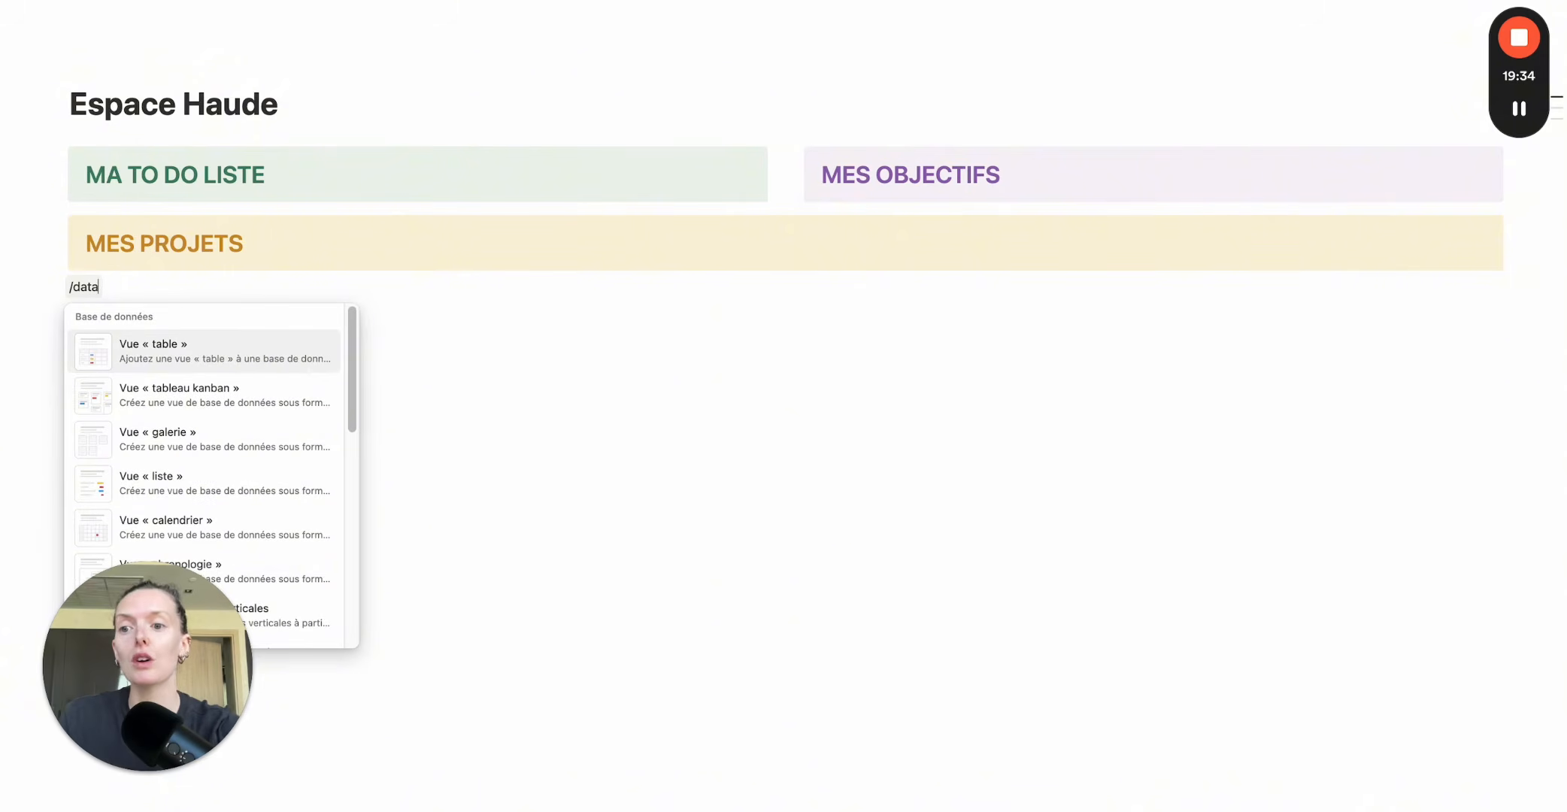
{"action": "left_click", "coordinate": [200, 357]}
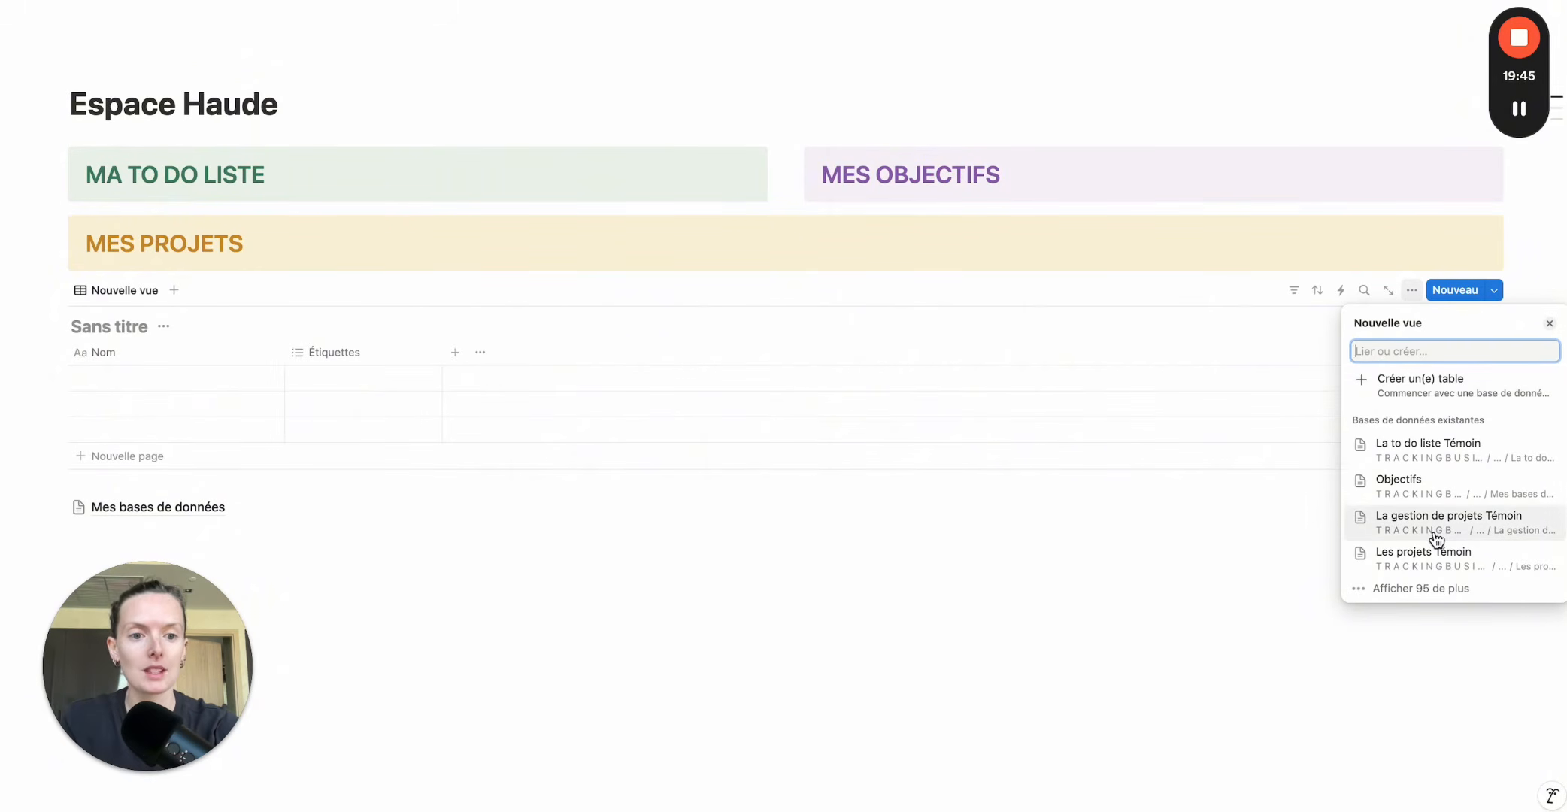
Link the new view under MES PROJETS to the existing Projets database, using its Mes projets gallery view.
{"action": "type", "text": "pr"}
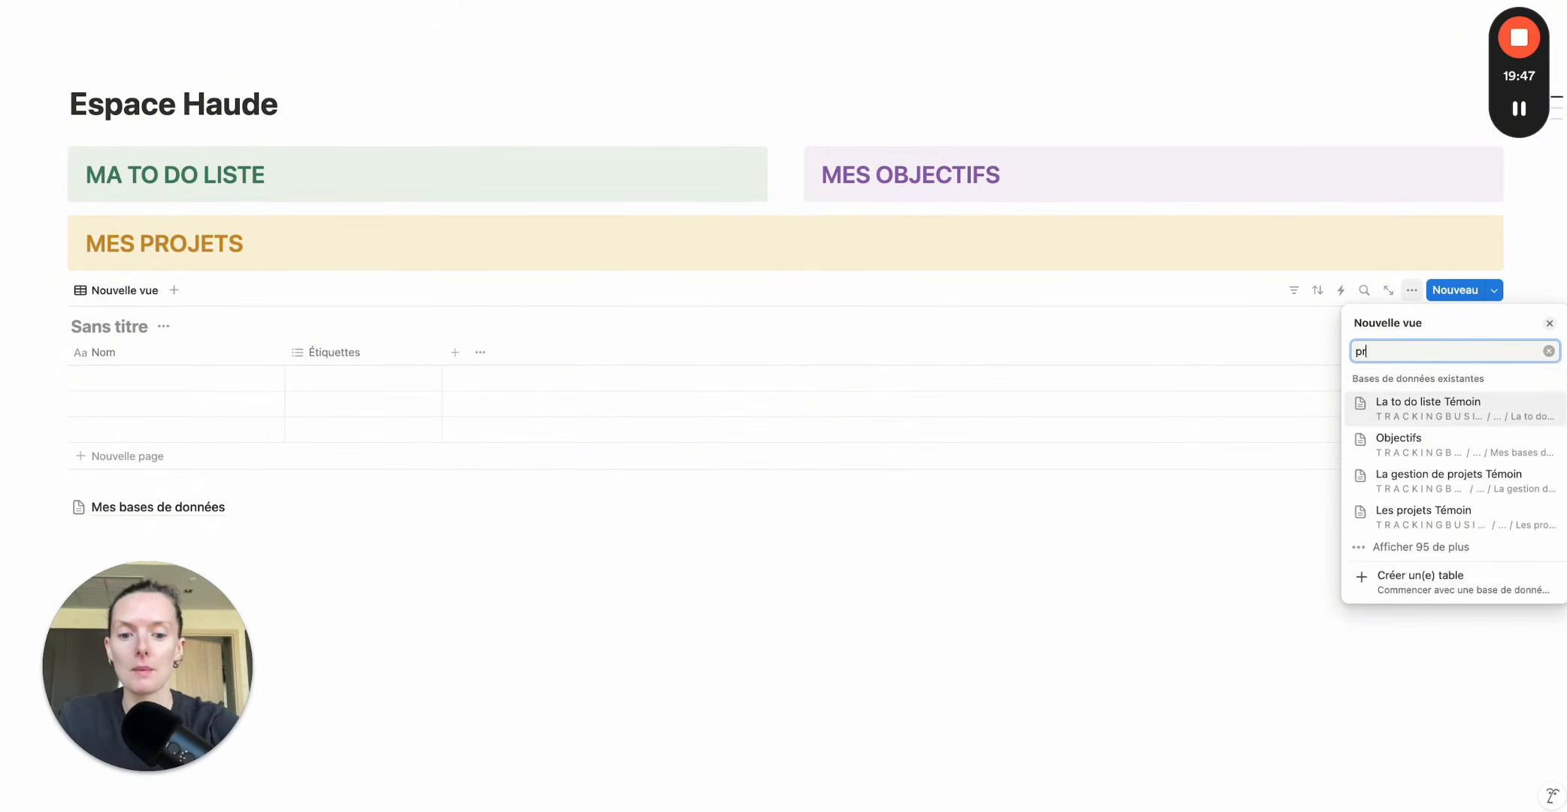
{"action": "type", "text": "ojet"}
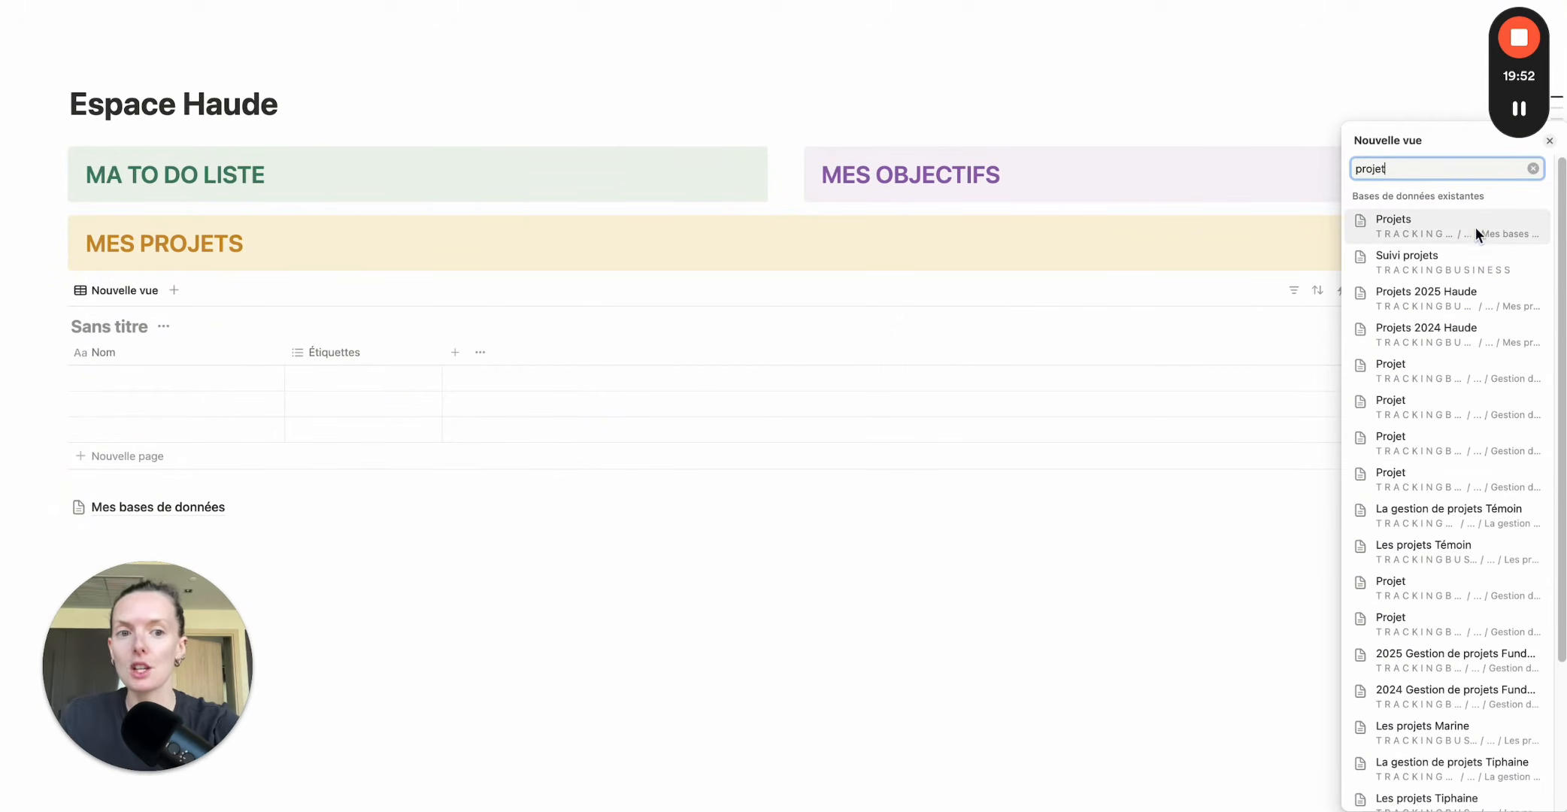
{"action": "left_click", "coordinate": [1476, 227]}
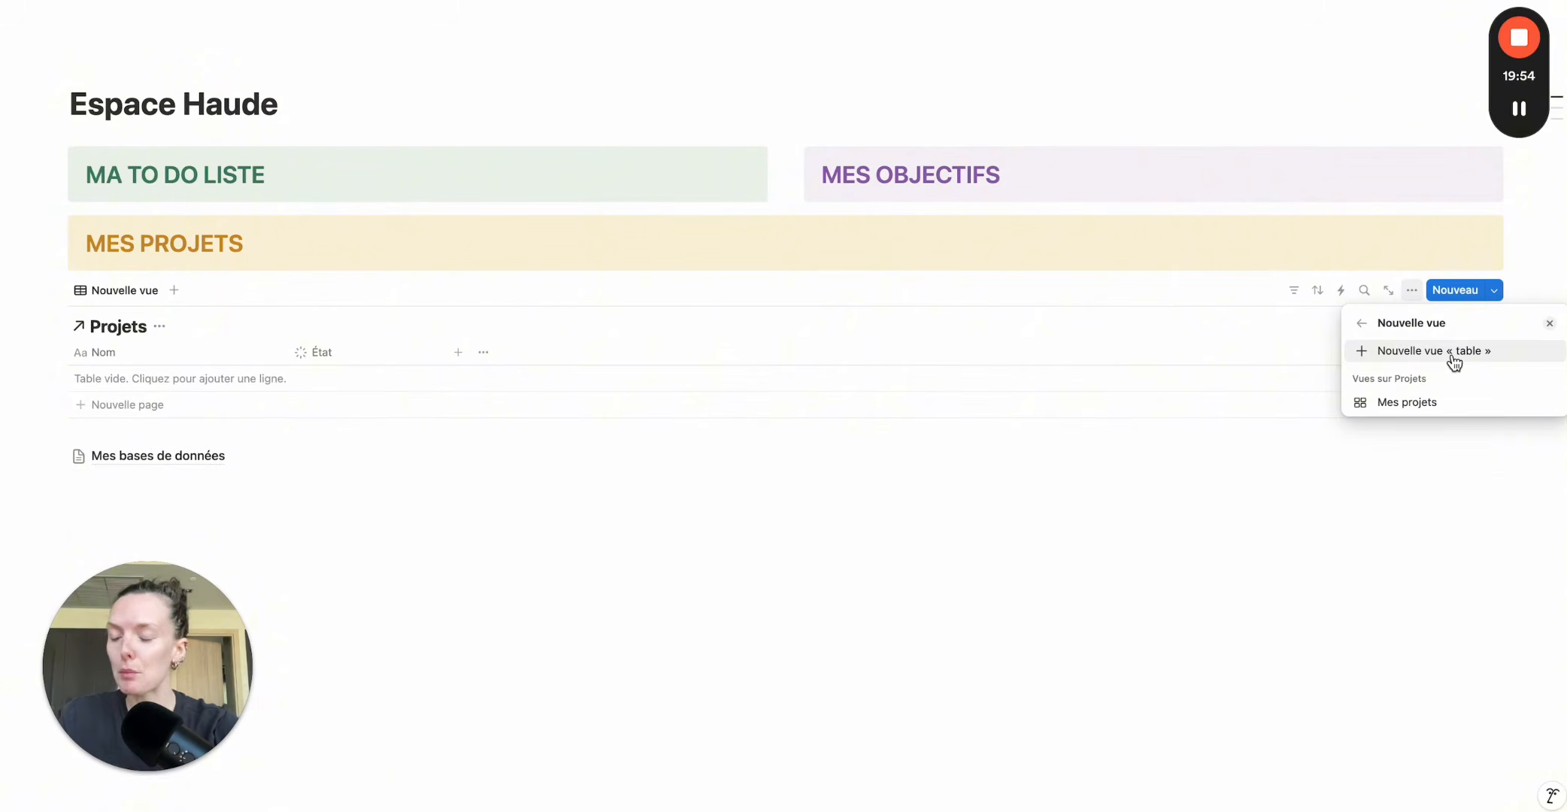
{"action": "left_click", "coordinate": [1417, 410]}
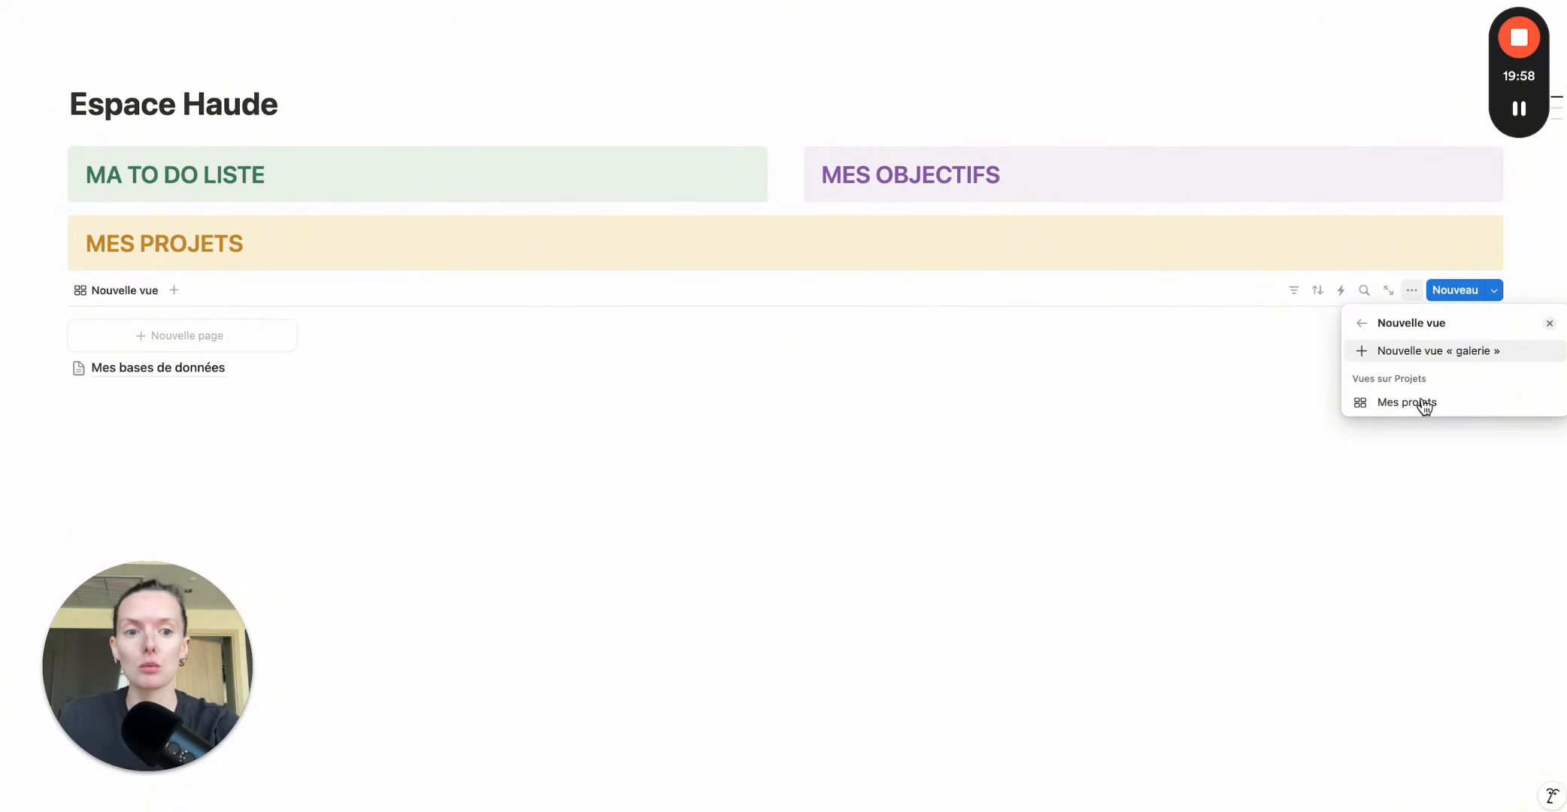
{"action": "left_click", "coordinate": [1420, 409]}
{"action": "left_click", "coordinate": [1164, 515]}
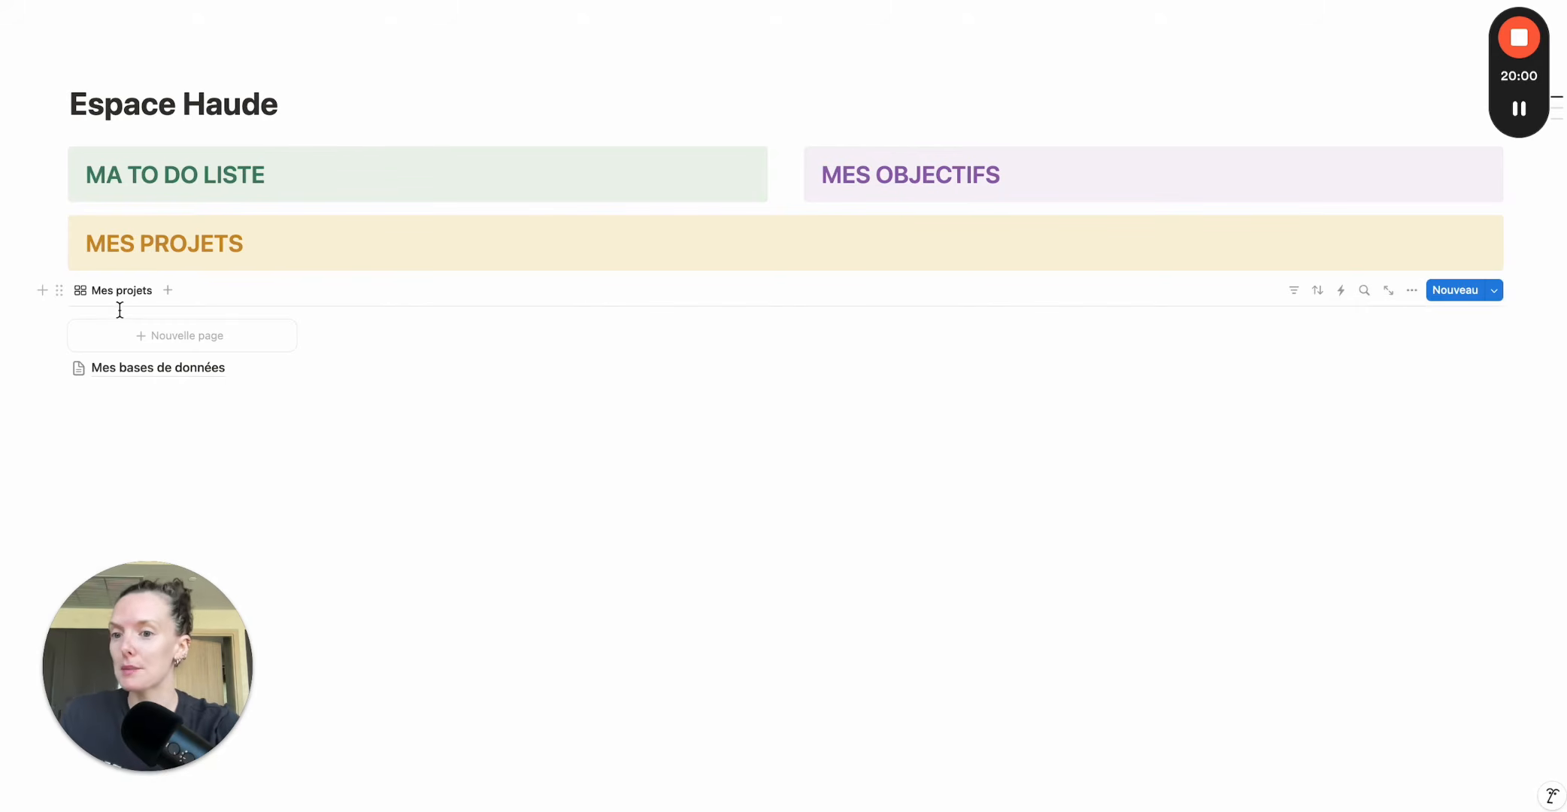
Insert a linked view of the Objectifs database under the MES OBJECTIFS heading, using its Vue statut kanban view.
{"action": "left_click", "coordinate": [1074, 175]}
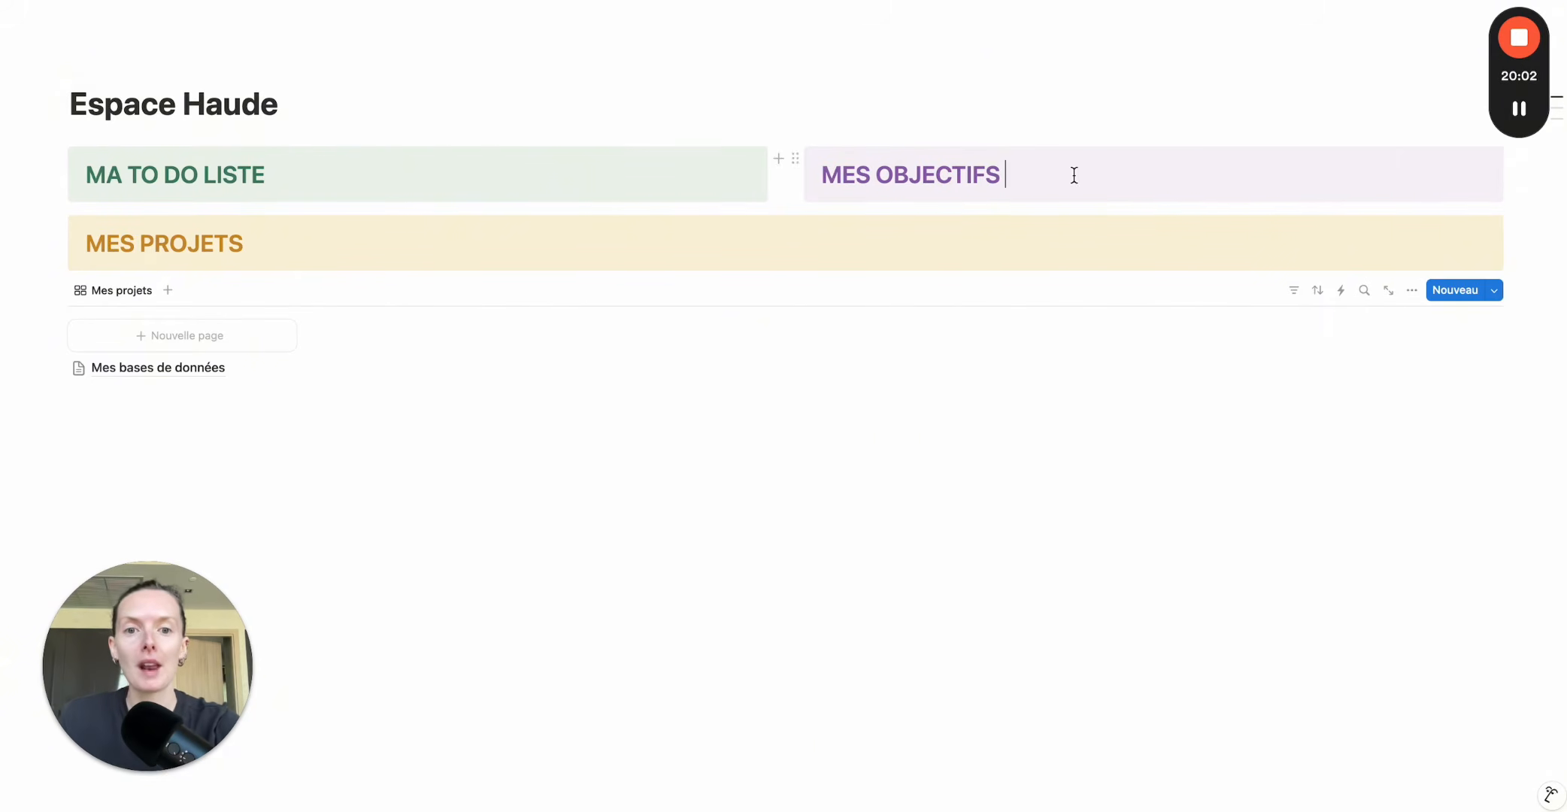
{"action": "key", "text": "Return"}
{"action": "key", "text": "Return"}
{"action": "type", "text": "/data"}
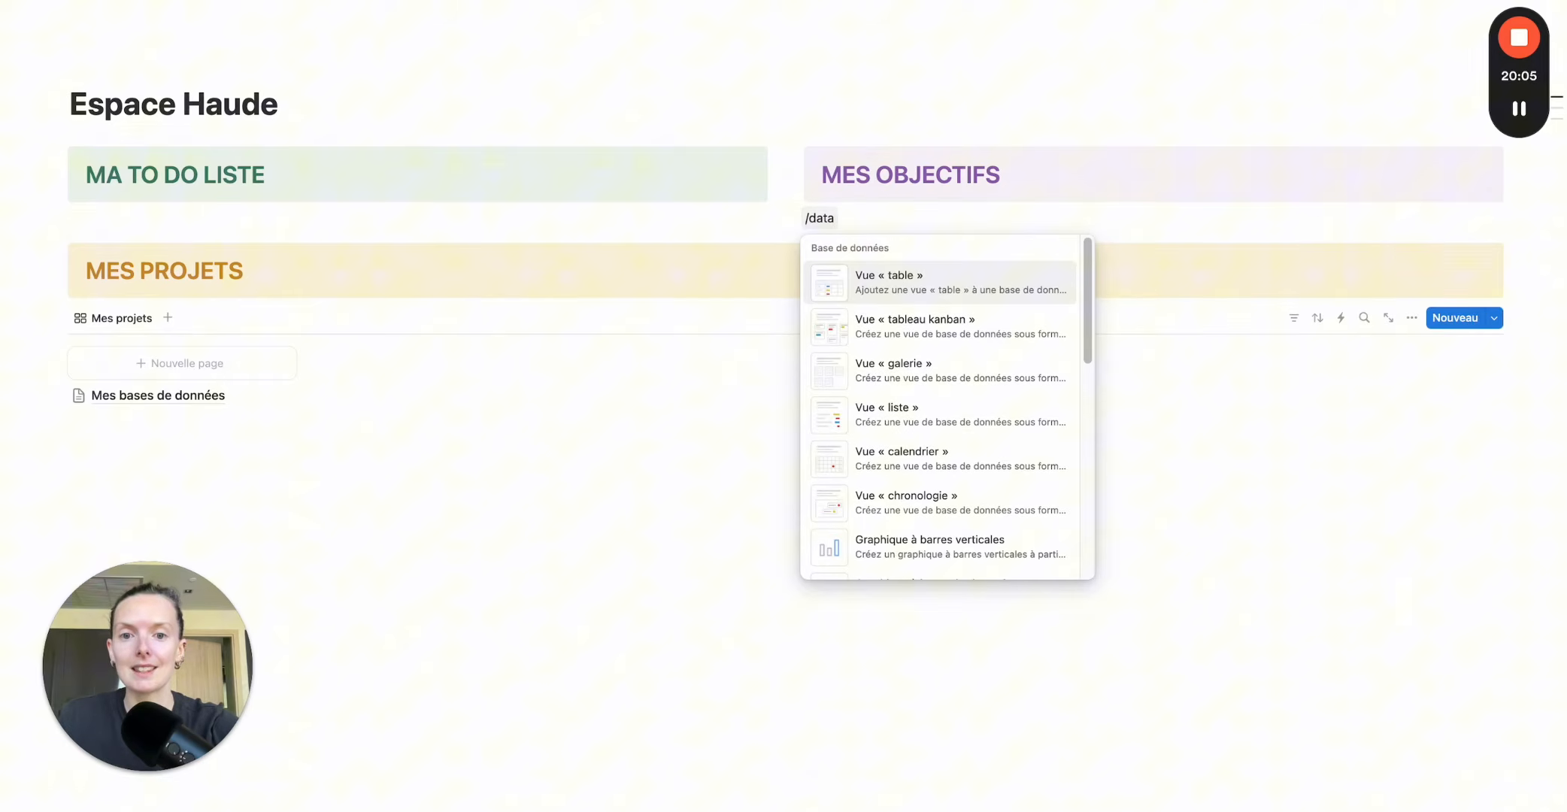
{"action": "key", "text": "Return"}
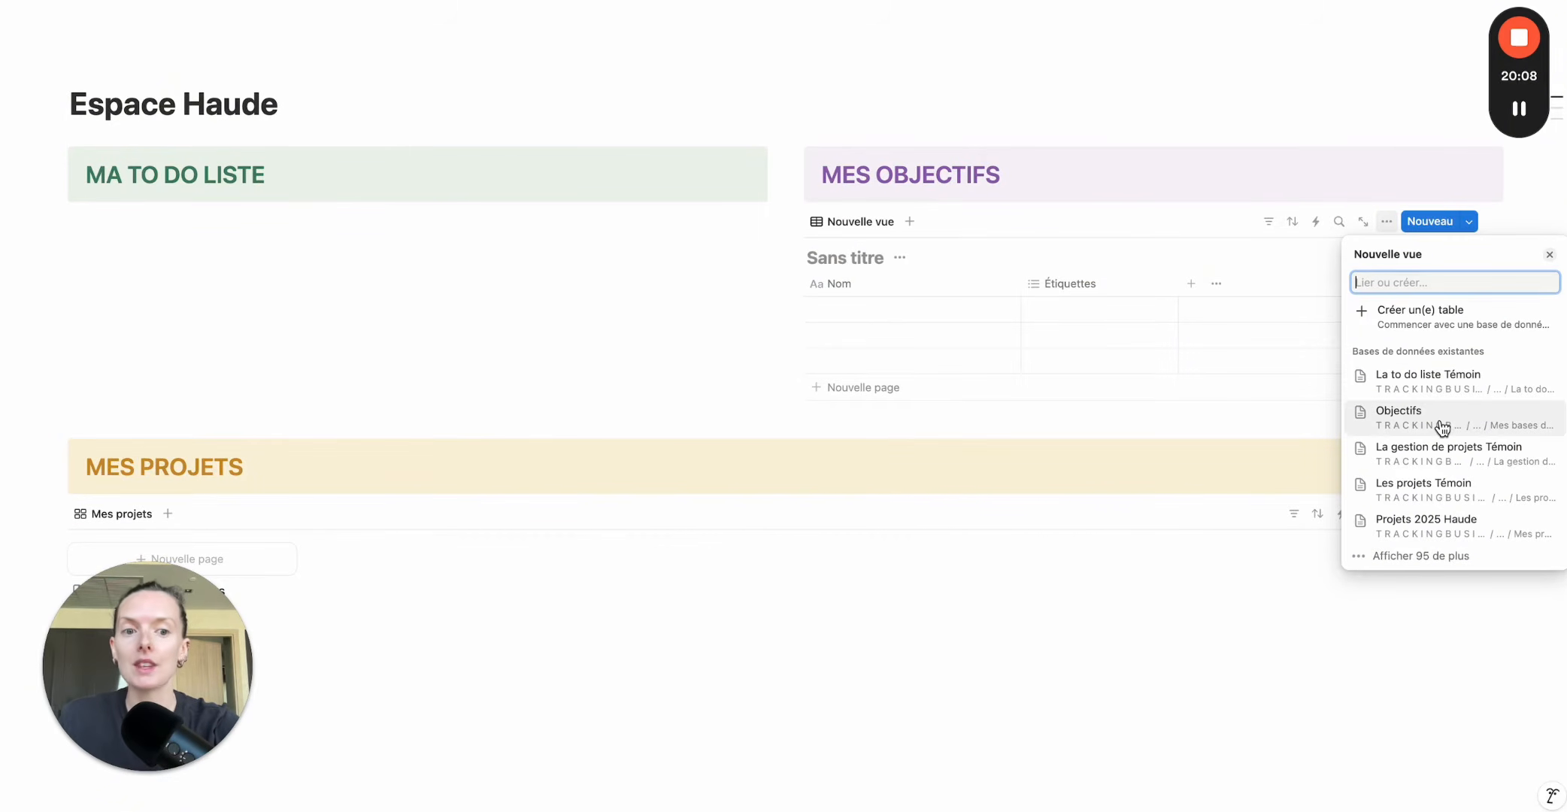
{"action": "left_click", "coordinate": [1440, 421]}
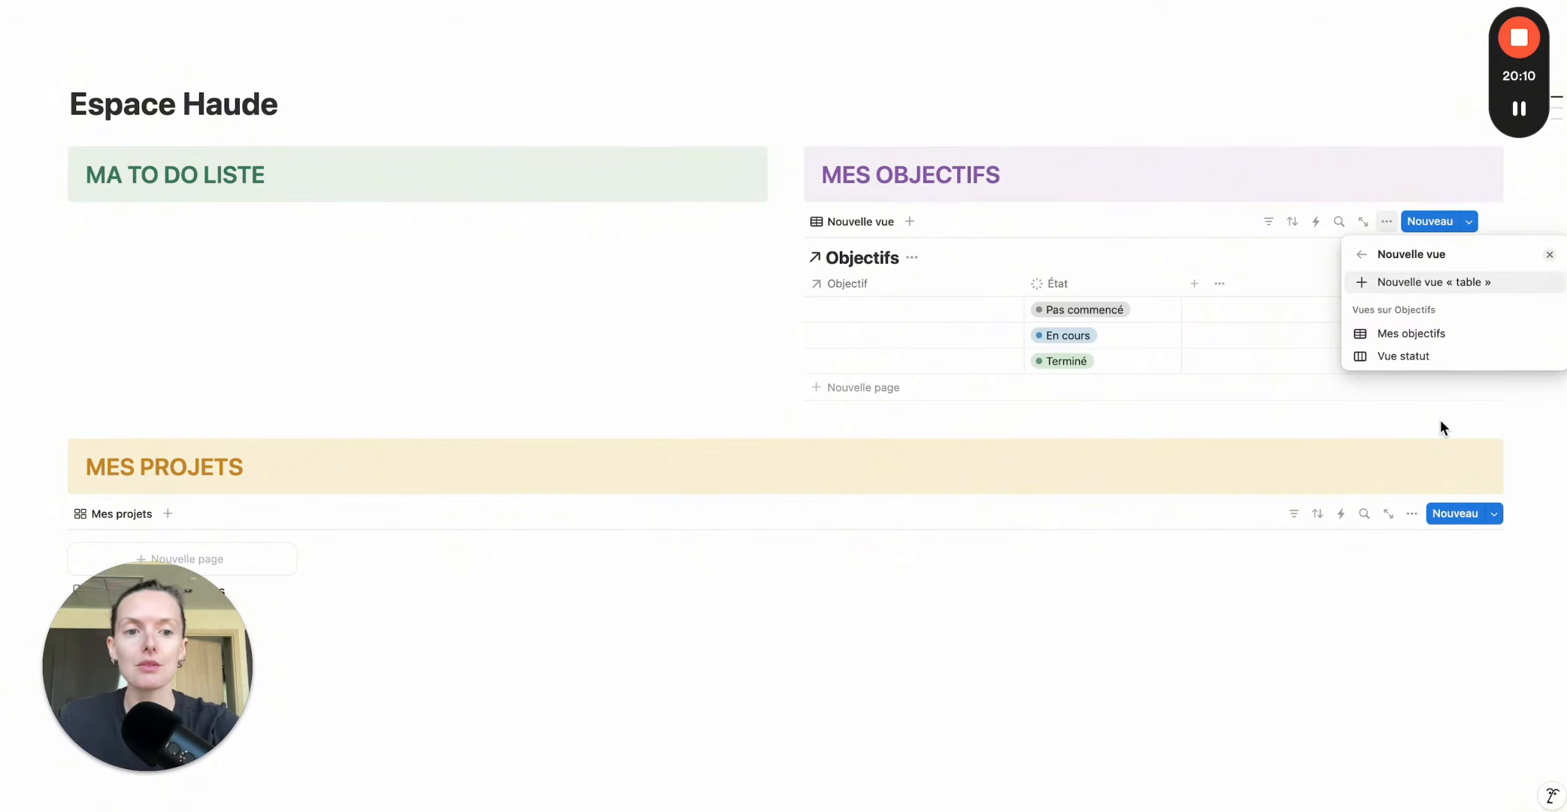
{"action": "left_click", "coordinate": [1442, 334]}
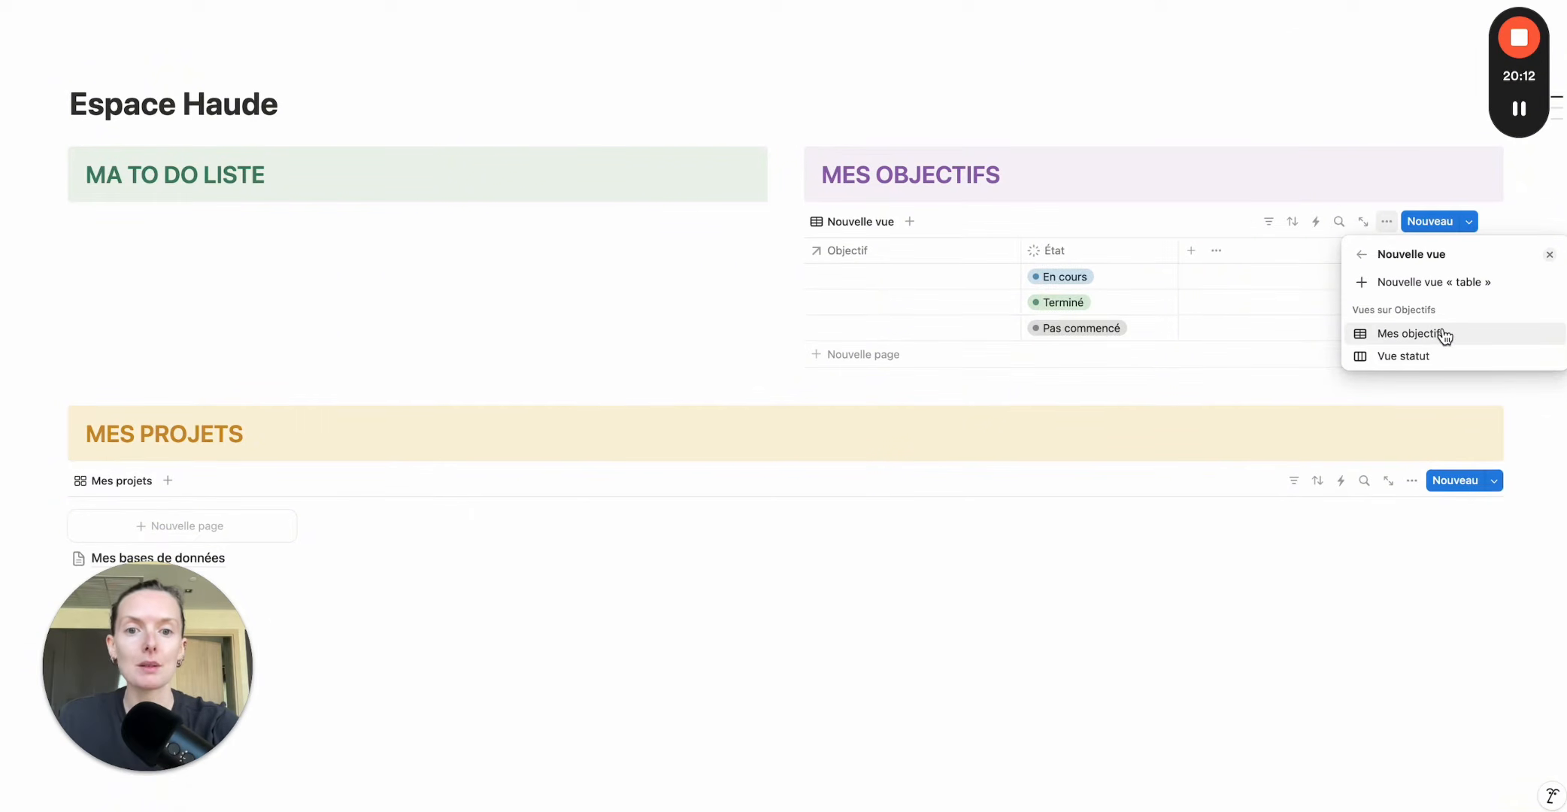
{"action": "left_click", "coordinate": [1427, 364]}
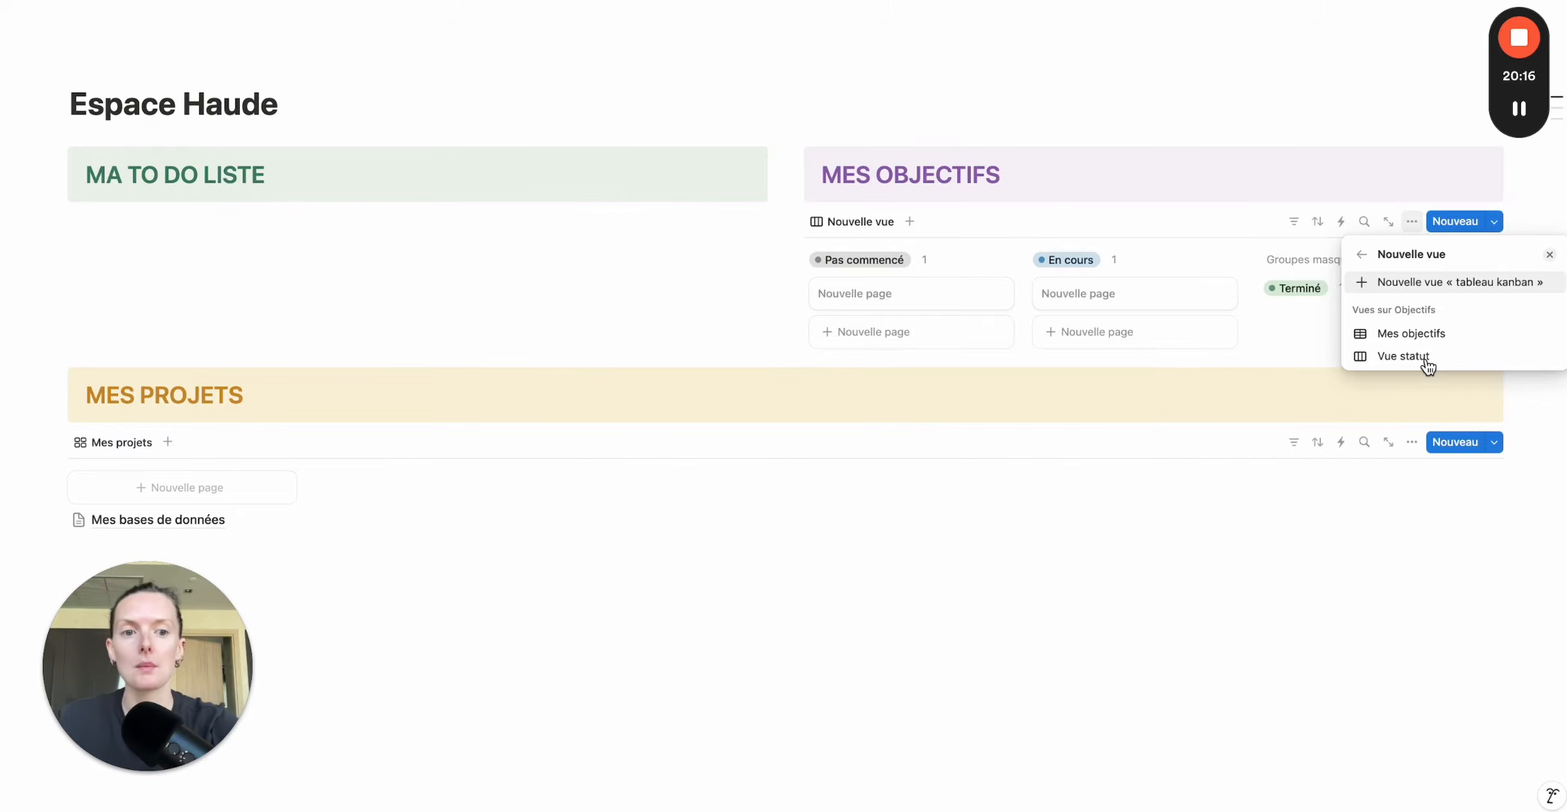
{"action": "left_click", "coordinate": [1426, 364]}
{"action": "left_click", "coordinate": [1161, 411]}
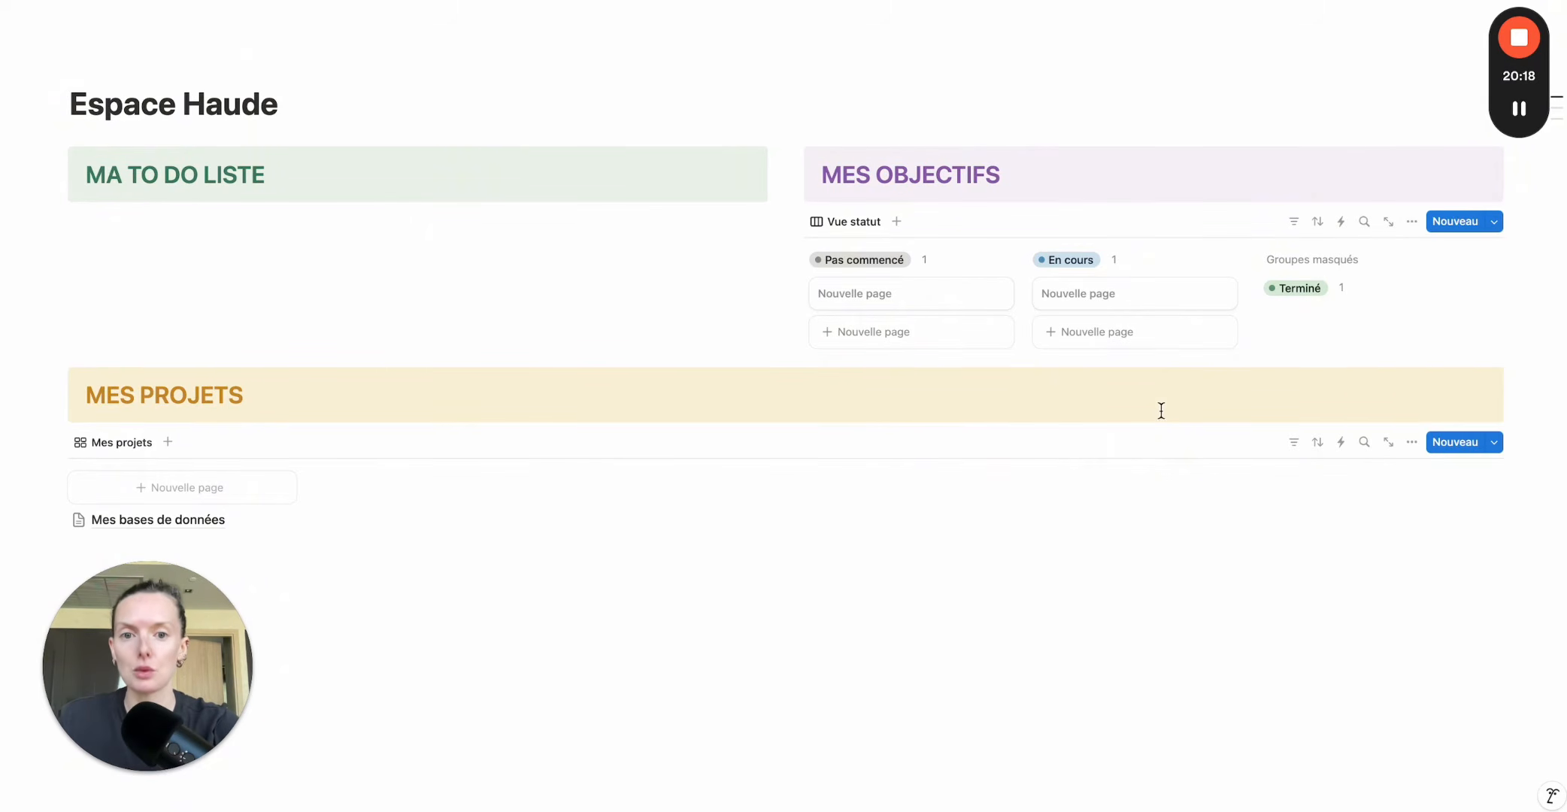
Insert a linked view of the To do liste database under the MA TO DO LISTE heading, using its existing To do liste view.
{"action": "left_click", "coordinate": [489, 233]}
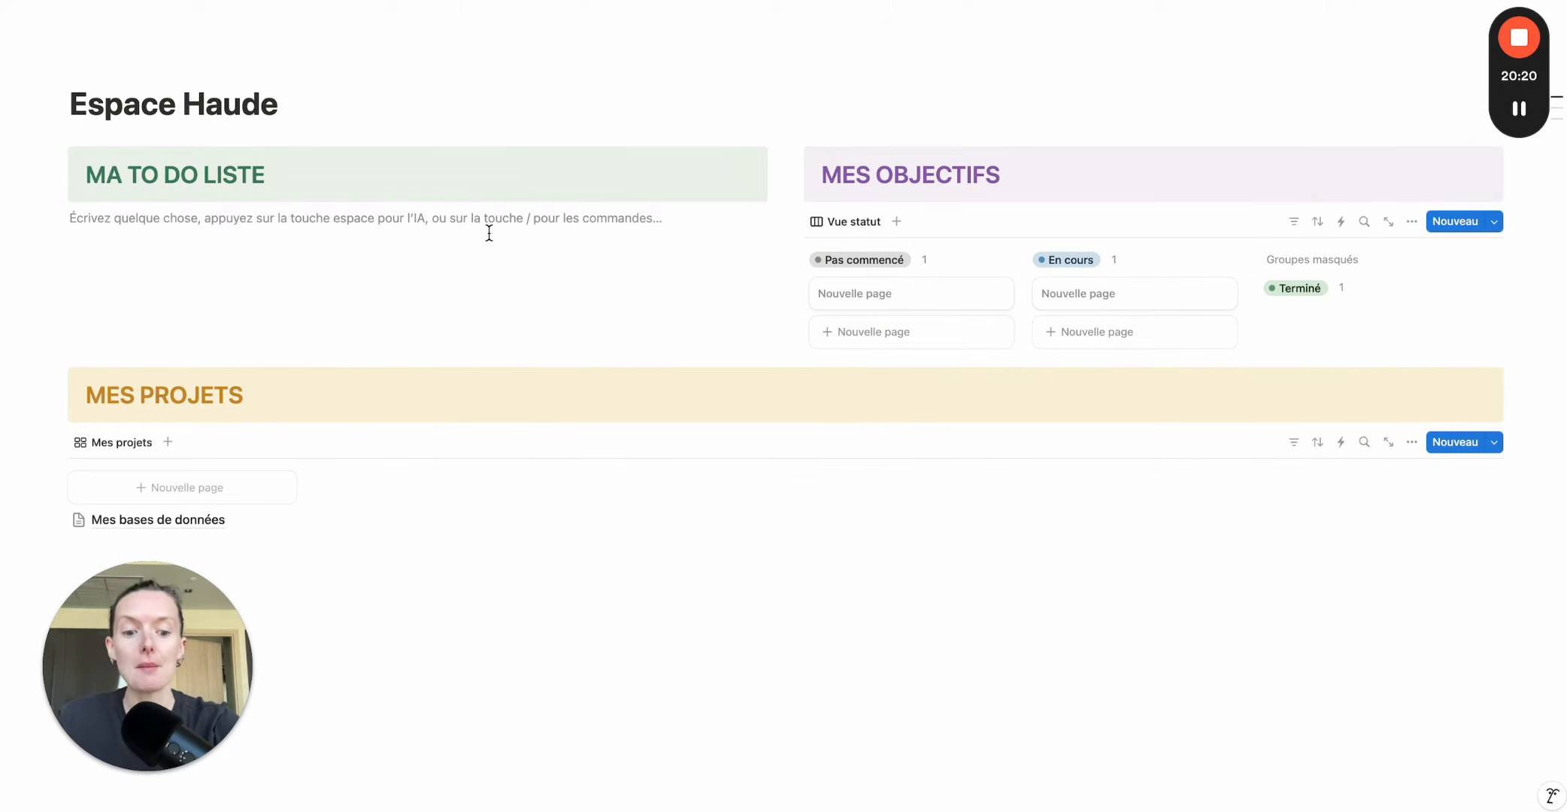
{"action": "type", "text": "/"}
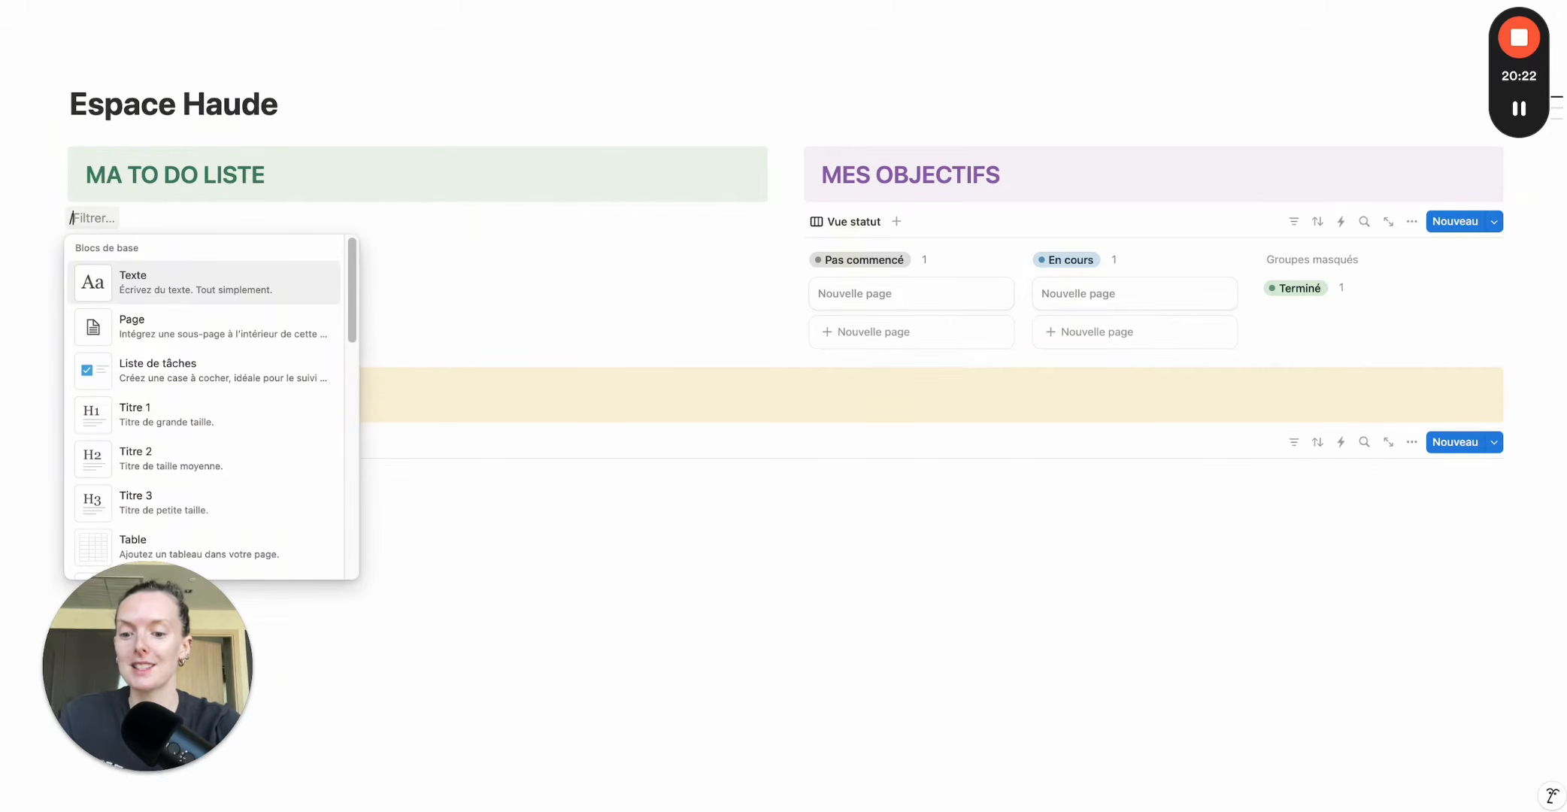
{"action": "type", "text": "data"}
{"action": "left_click", "coordinate": [231, 284]}
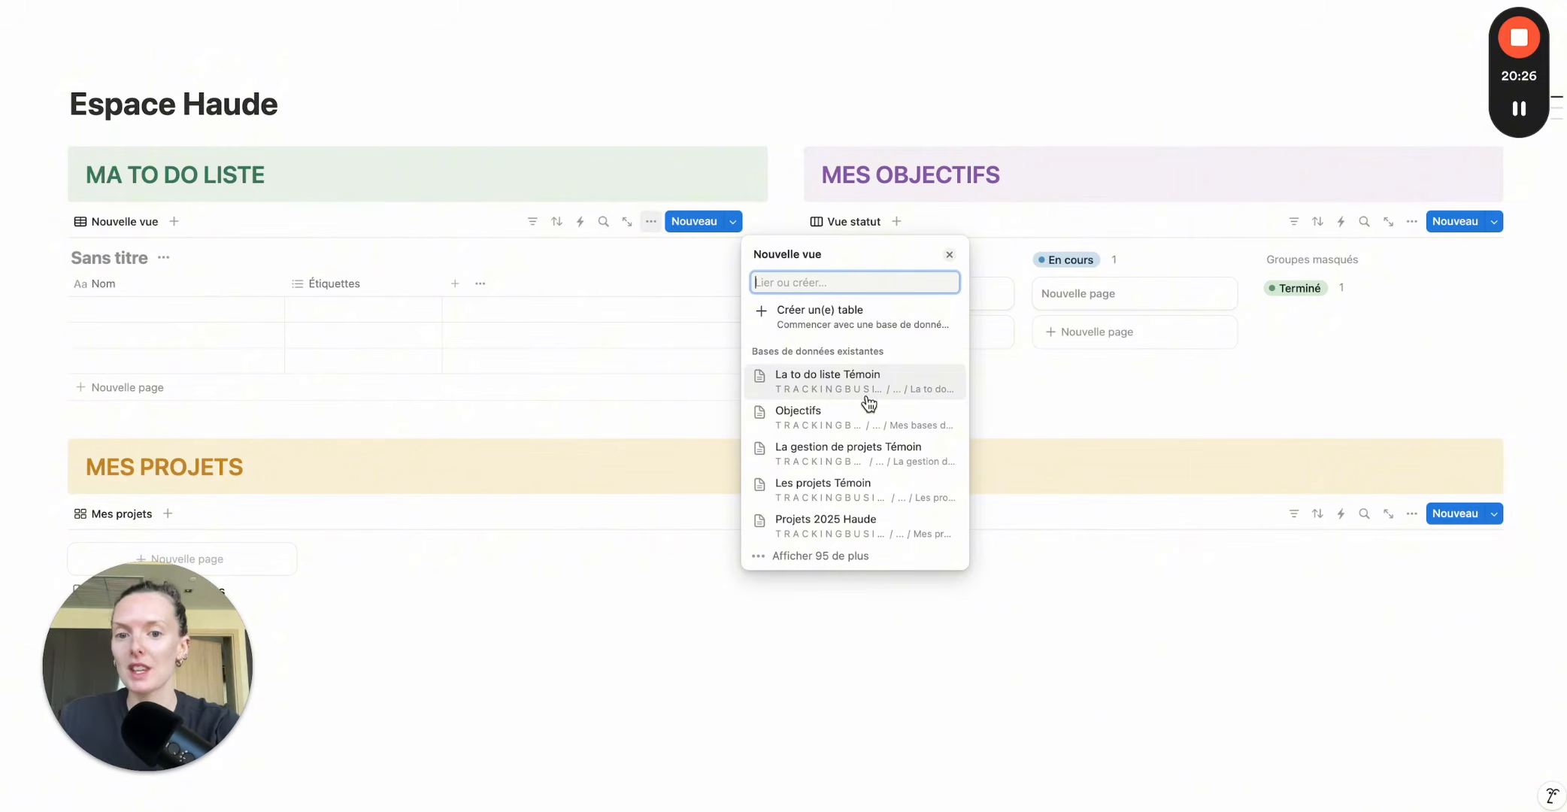
{"action": "type", "text": "to dli"}
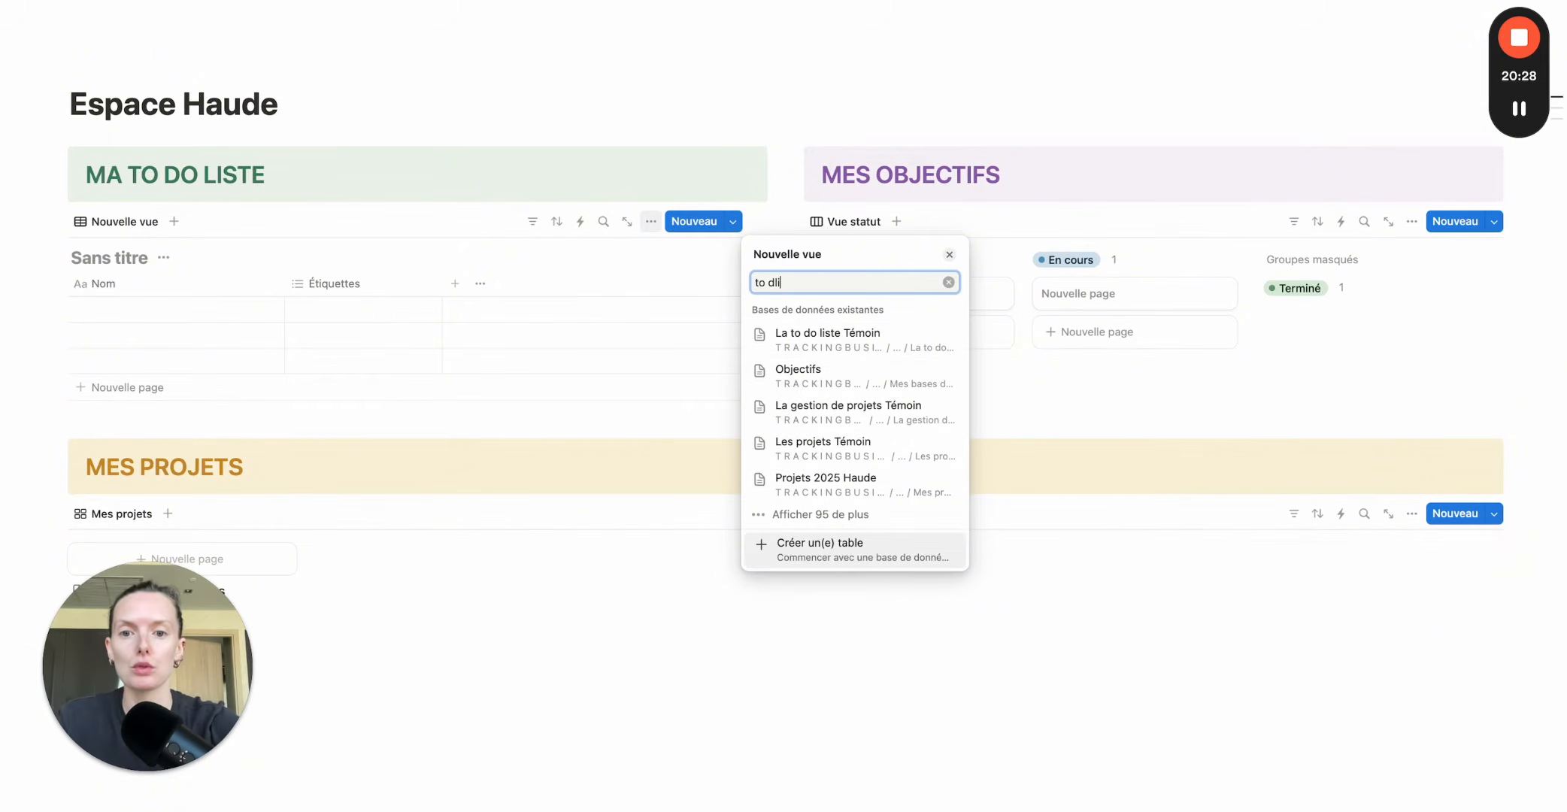
{"action": "type", "text": "ste"}
{"action": "key", "text": "BackSpace"}
{"action": "key", "text": "BackSpace"}
{"action": "type", "text": "o l"}
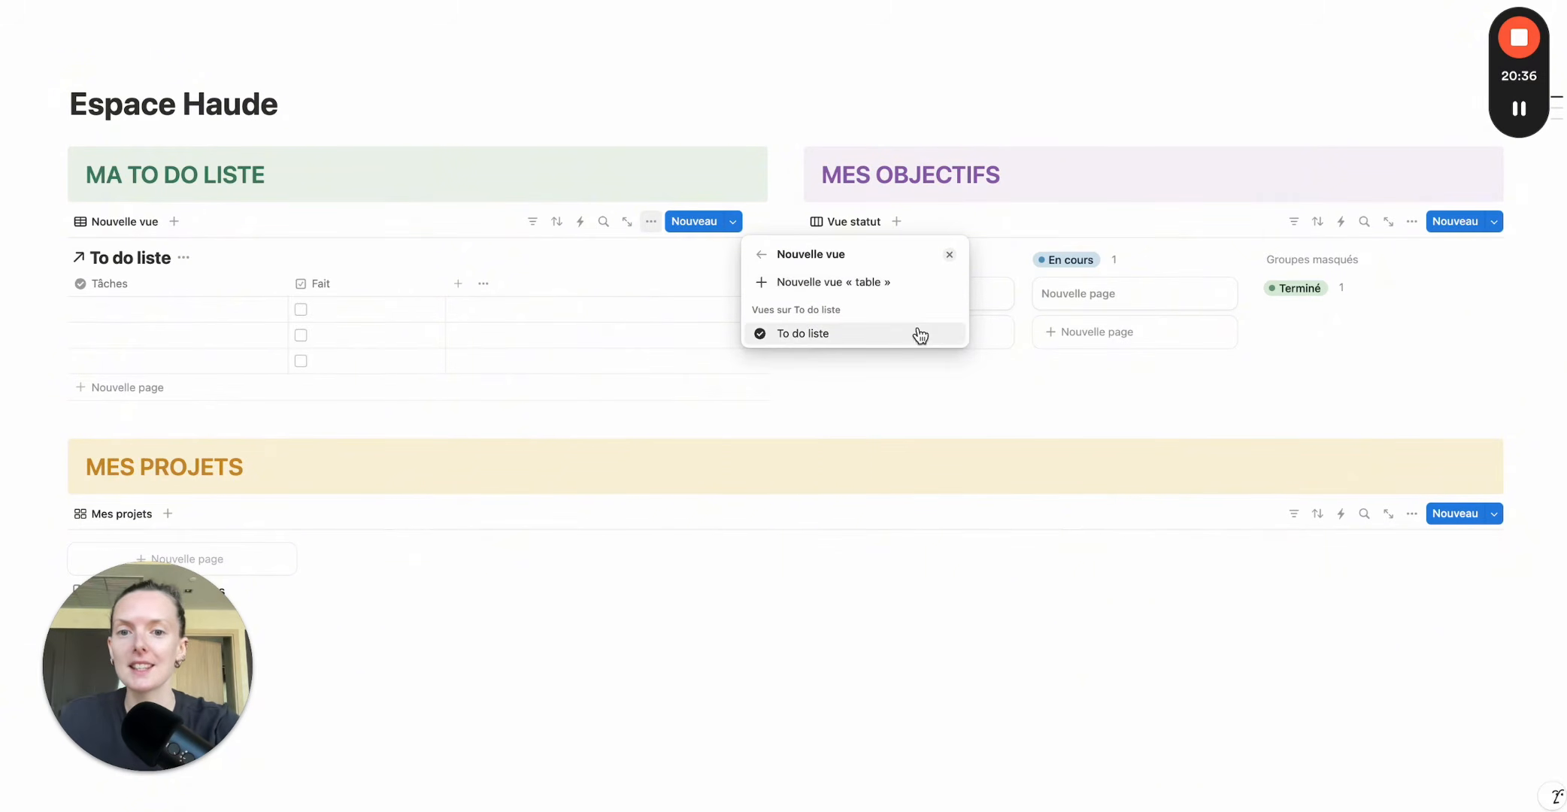
{"action": "left_click", "coordinate": [815, 341]}
{"action": "left_click", "coordinate": [828, 337]}
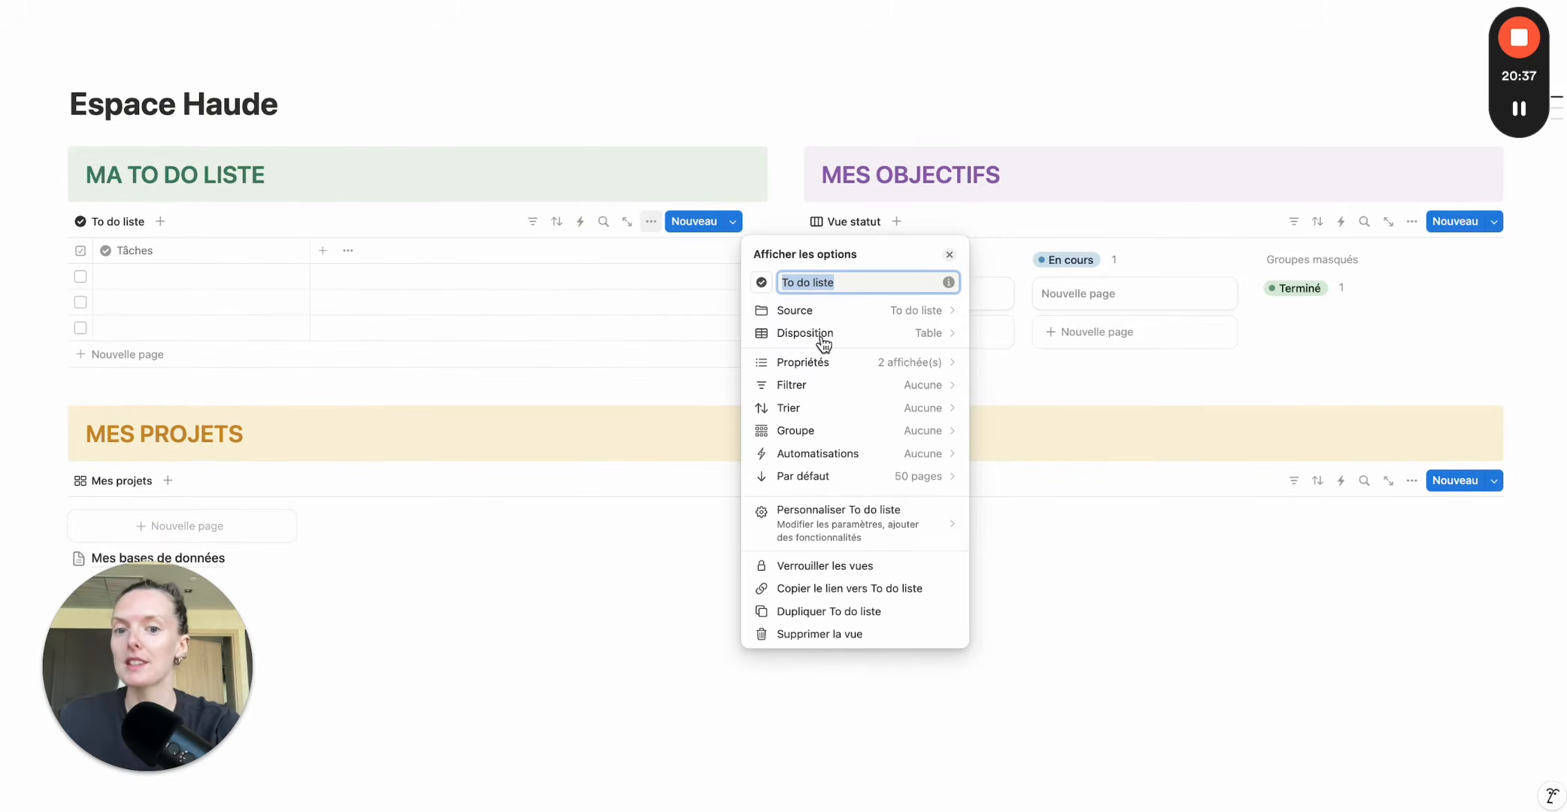
{"action": "left_click", "coordinate": [321, 181]}
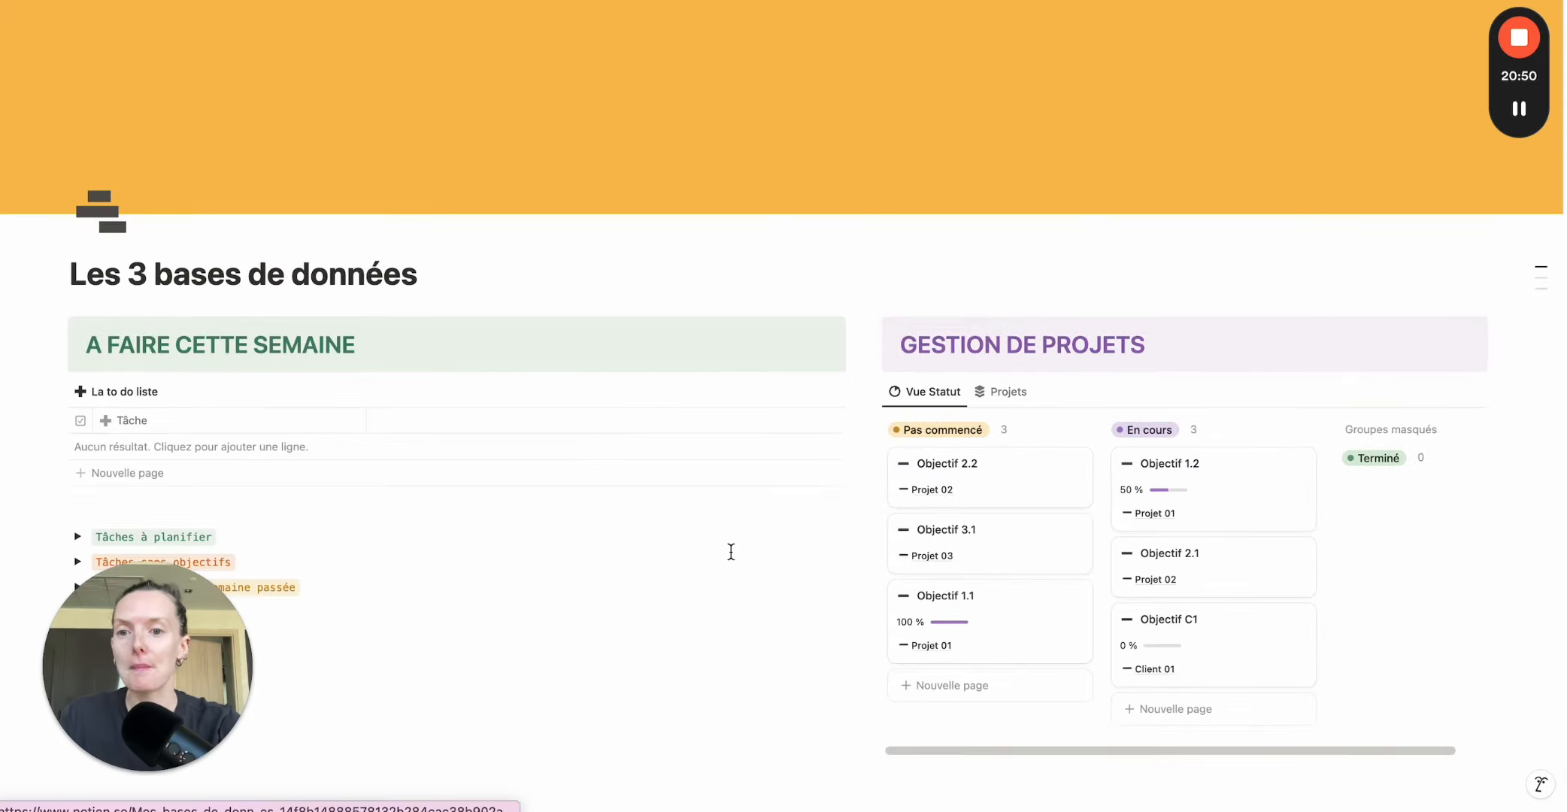
Examine the layout of the example page Les 3 bases de données and return to the main space page.
{"action": "scroll", "coordinate": [731, 552], "scroll_direction": "down", "scroll_amount": 3}
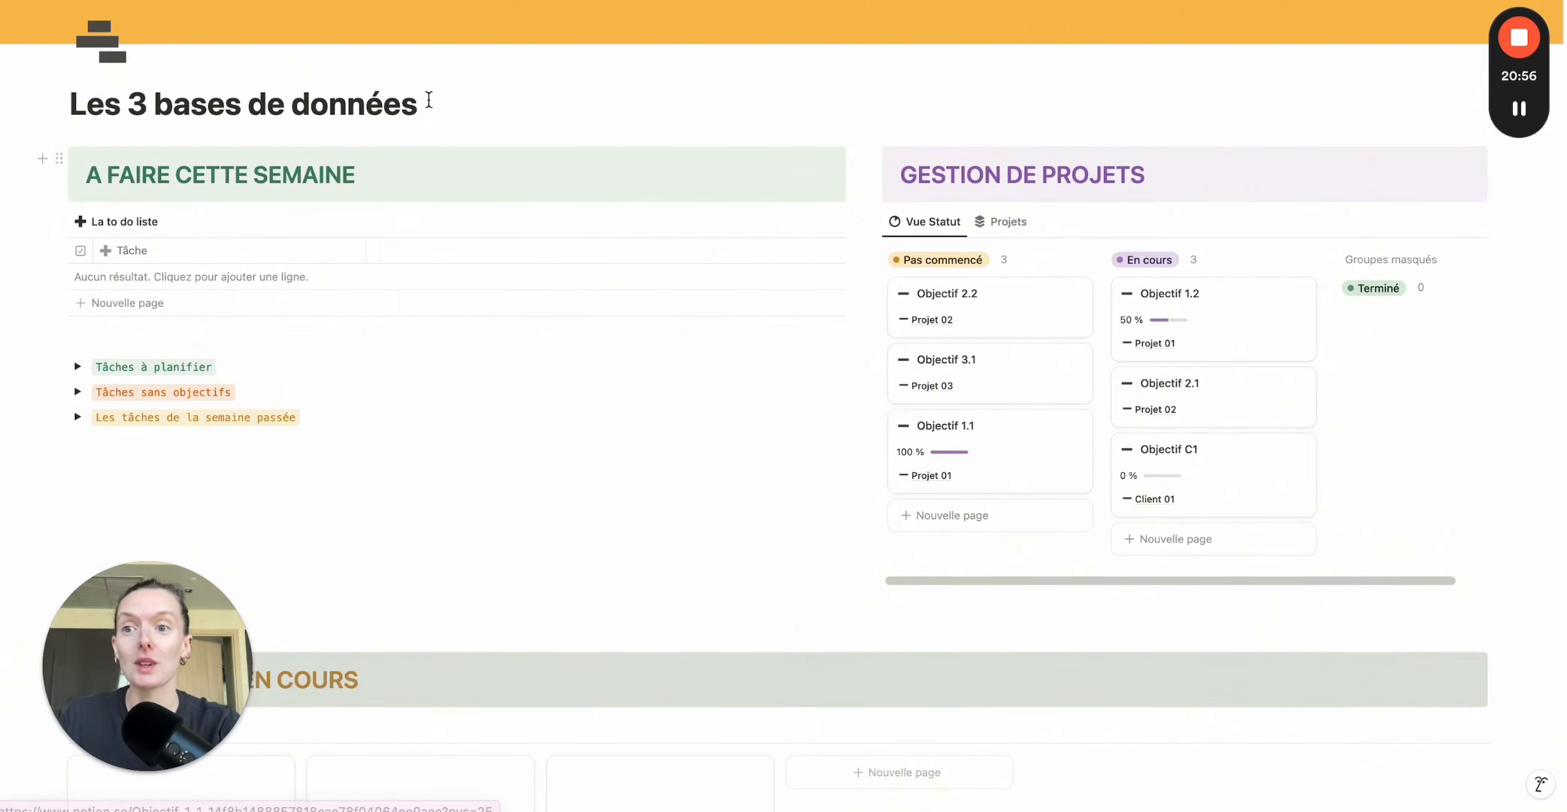
{"action": "left_click", "coordinate": [391, 1]}
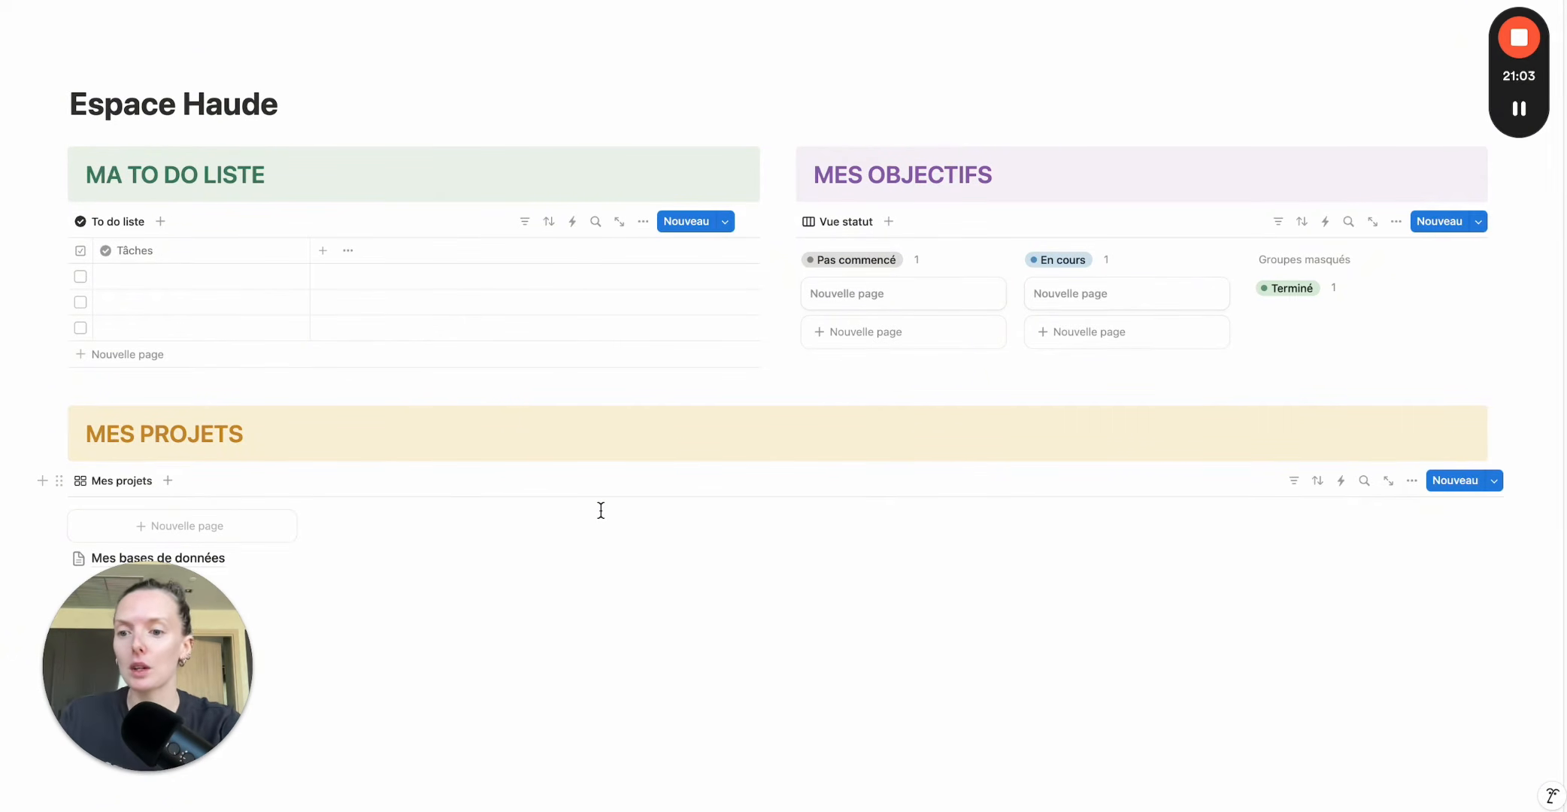
{"action": "scroll", "coordinate": [601, 510], "scroll_direction": "down", "scroll_amount": 1}
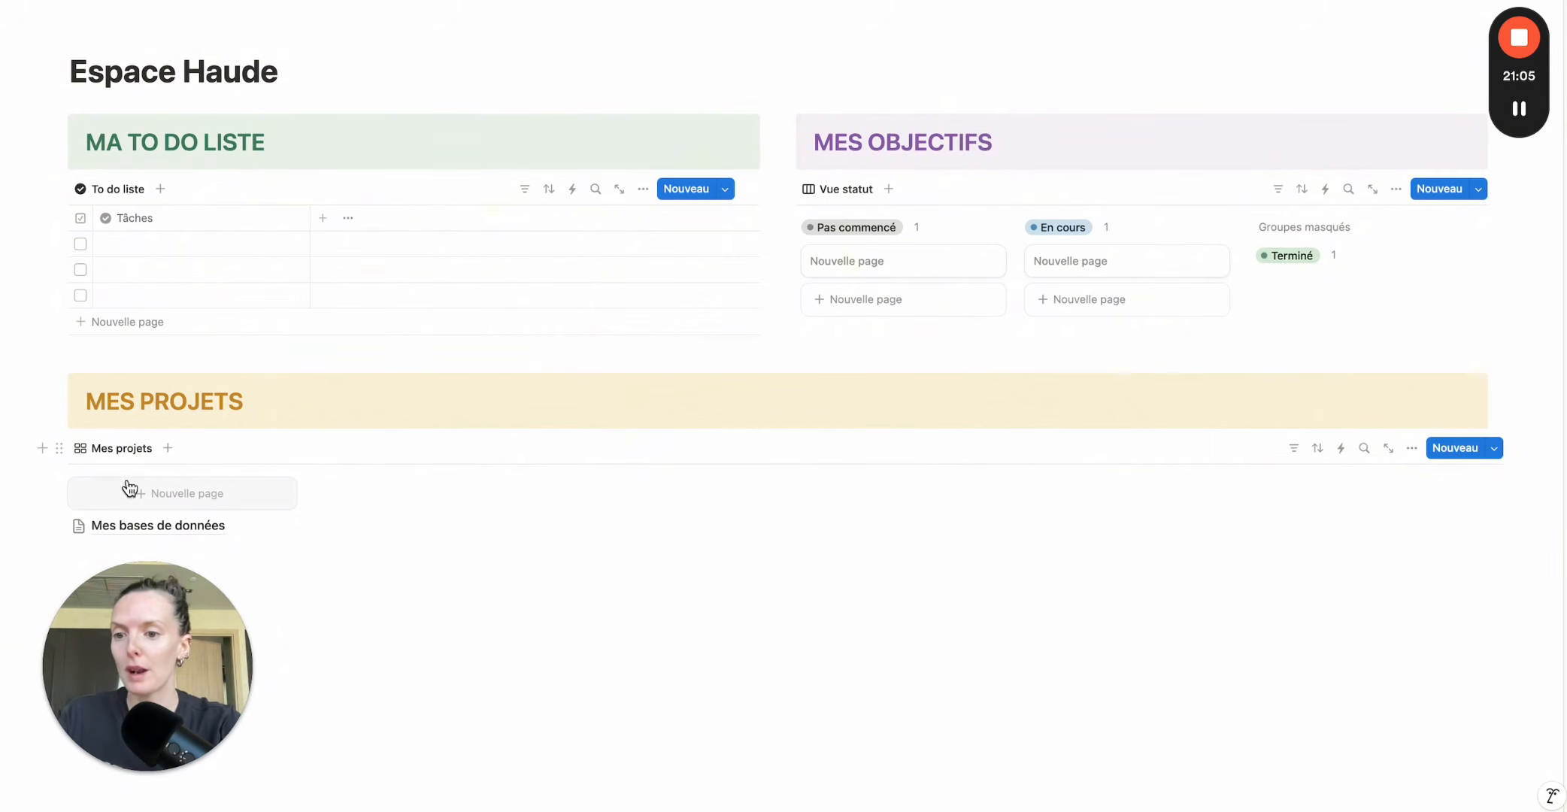
Create a new page in Mes projets and add a two-way relation property, Objectifs, linked to the Objectifs database.
{"action": "left_click", "coordinate": [180, 493]}
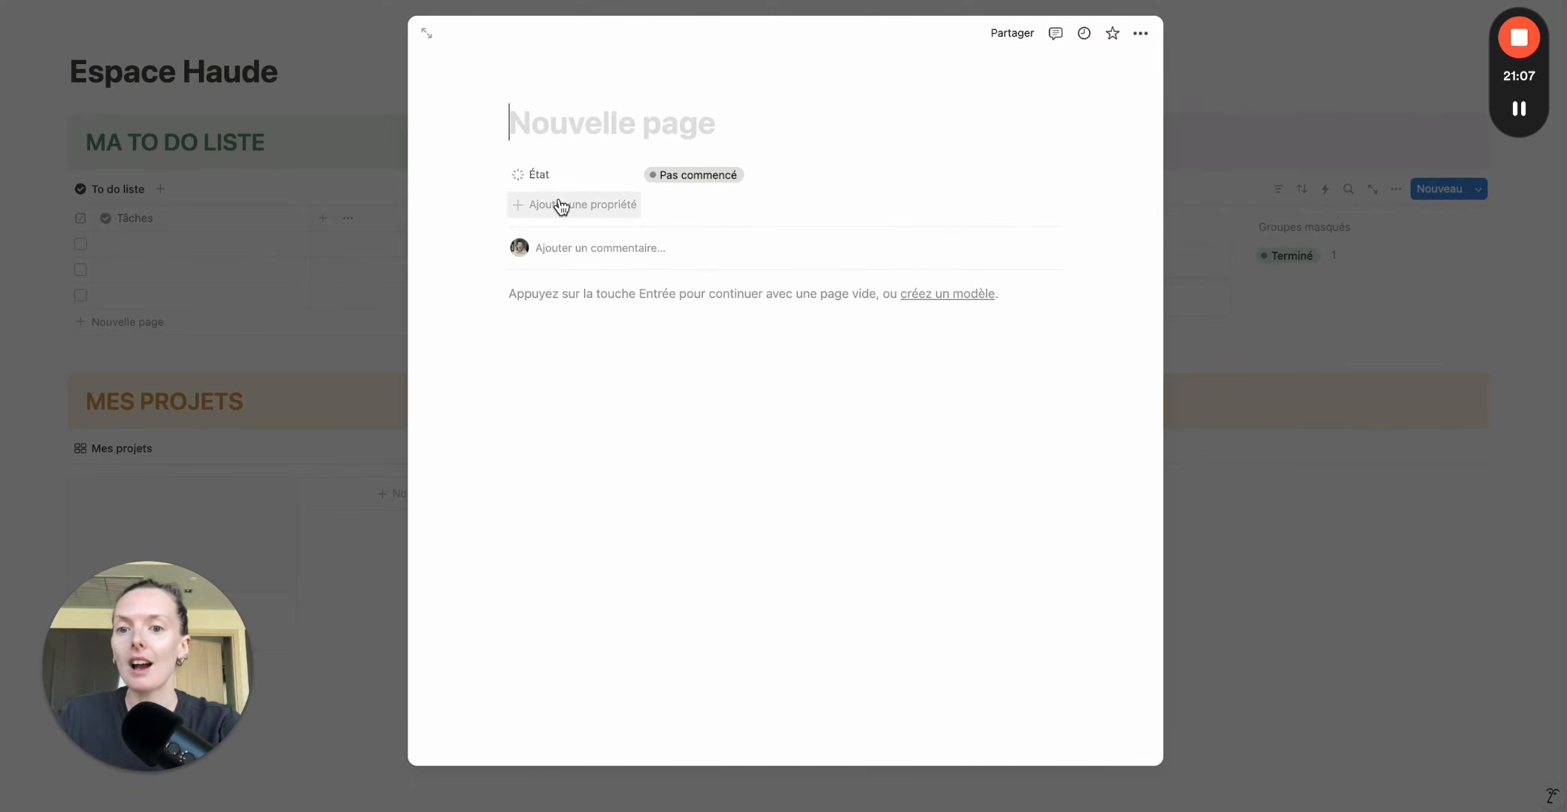
{"action": "left_click", "coordinate": [583, 211]}
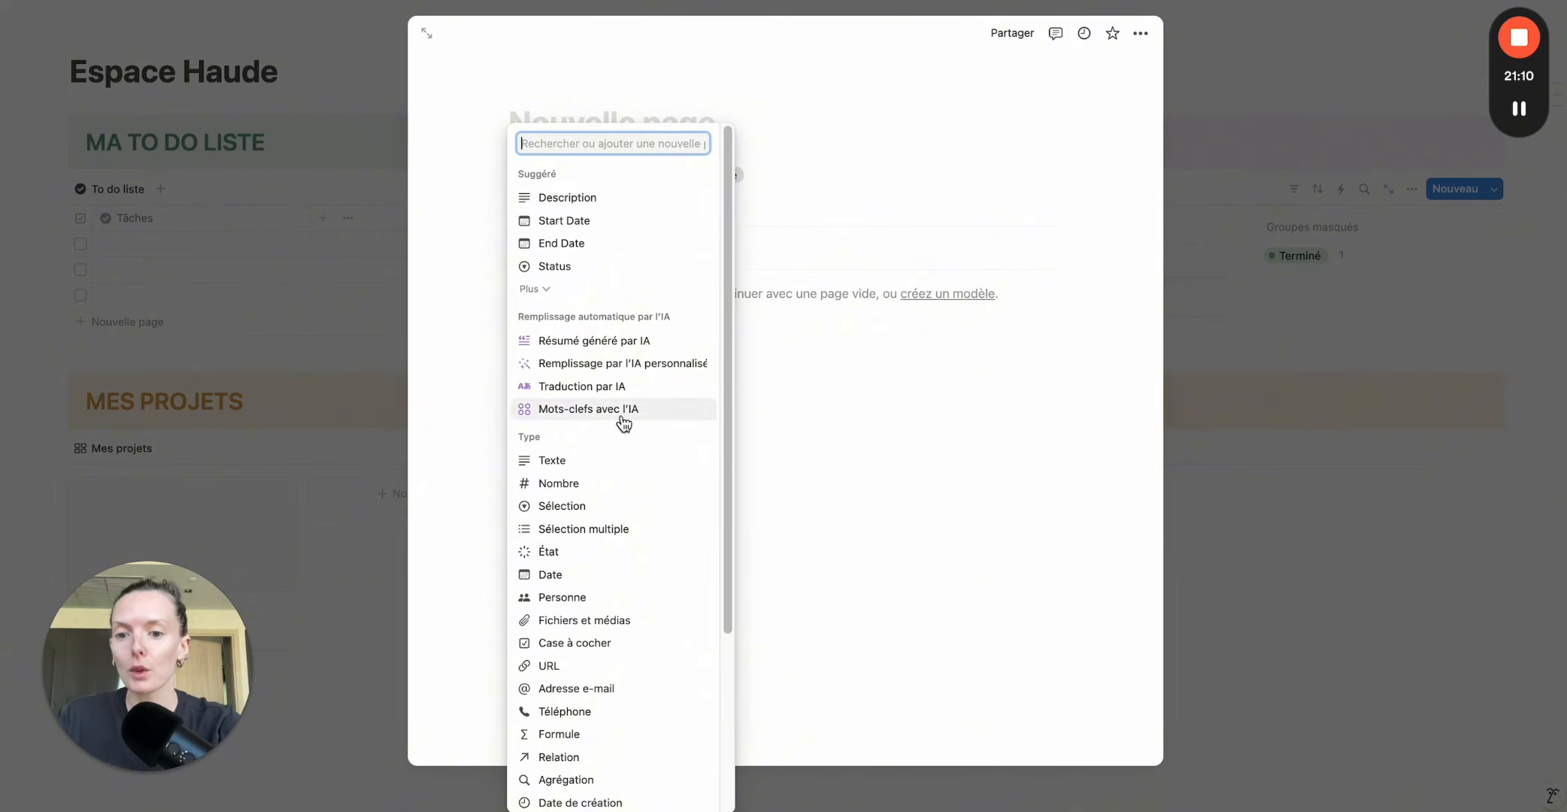
{"action": "scroll", "coordinate": [619, 423], "scroll_direction": "down", "scroll_amount": 5}
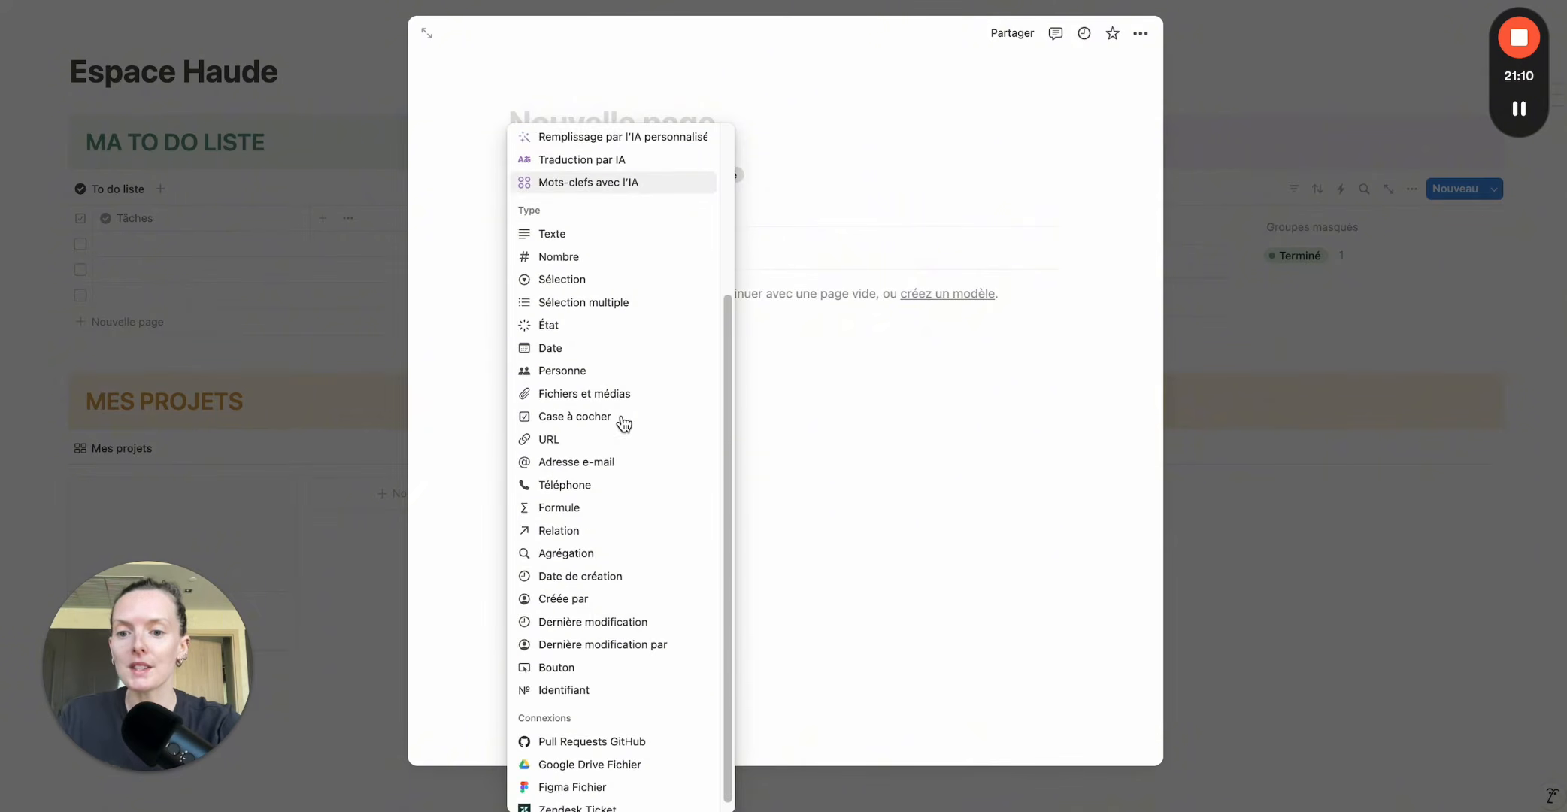
{"action": "left_click", "coordinate": [586, 529]}
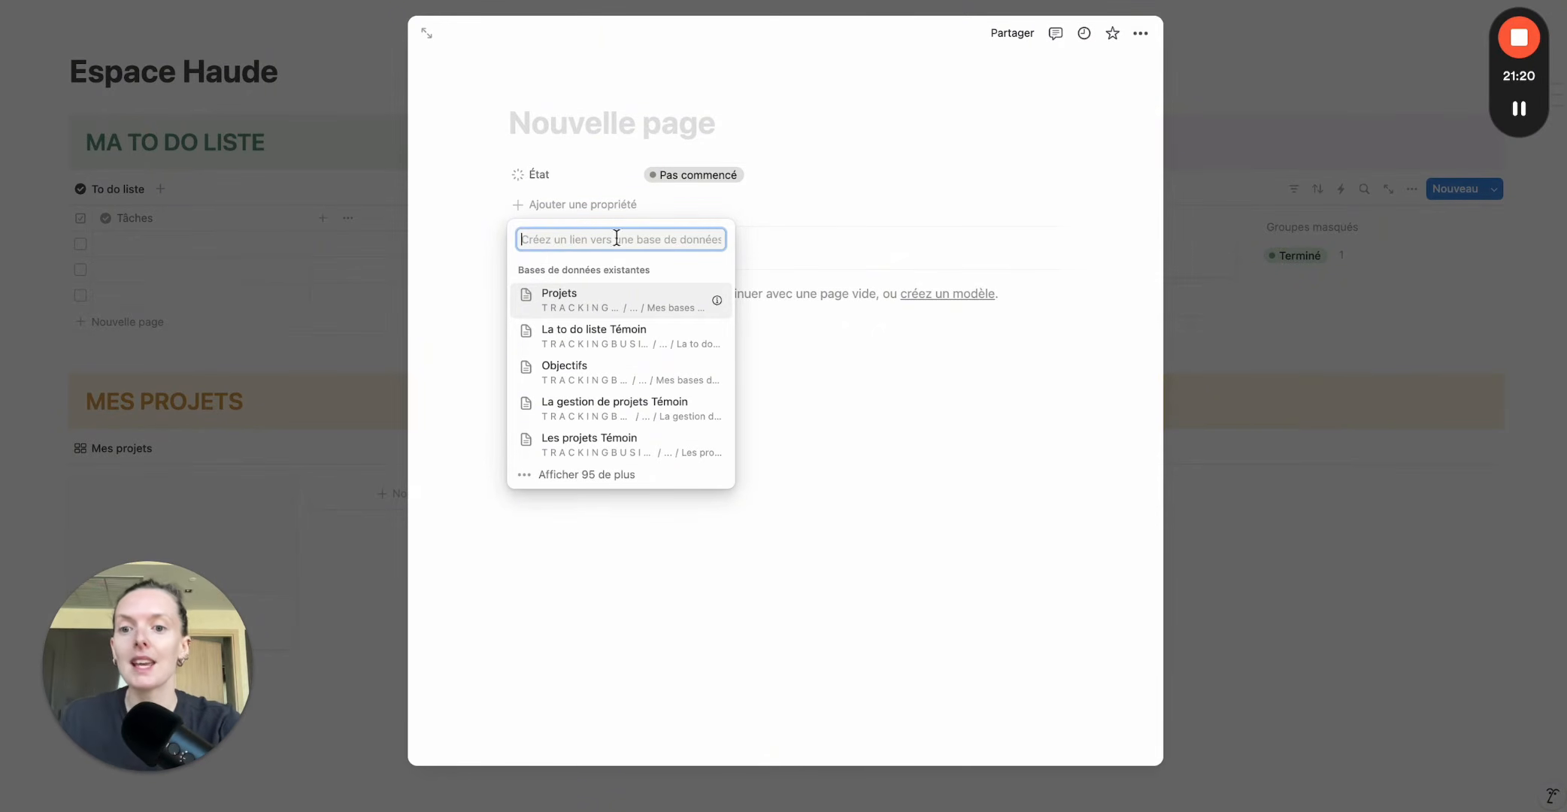
{"action": "left_click", "coordinate": [586, 380]}
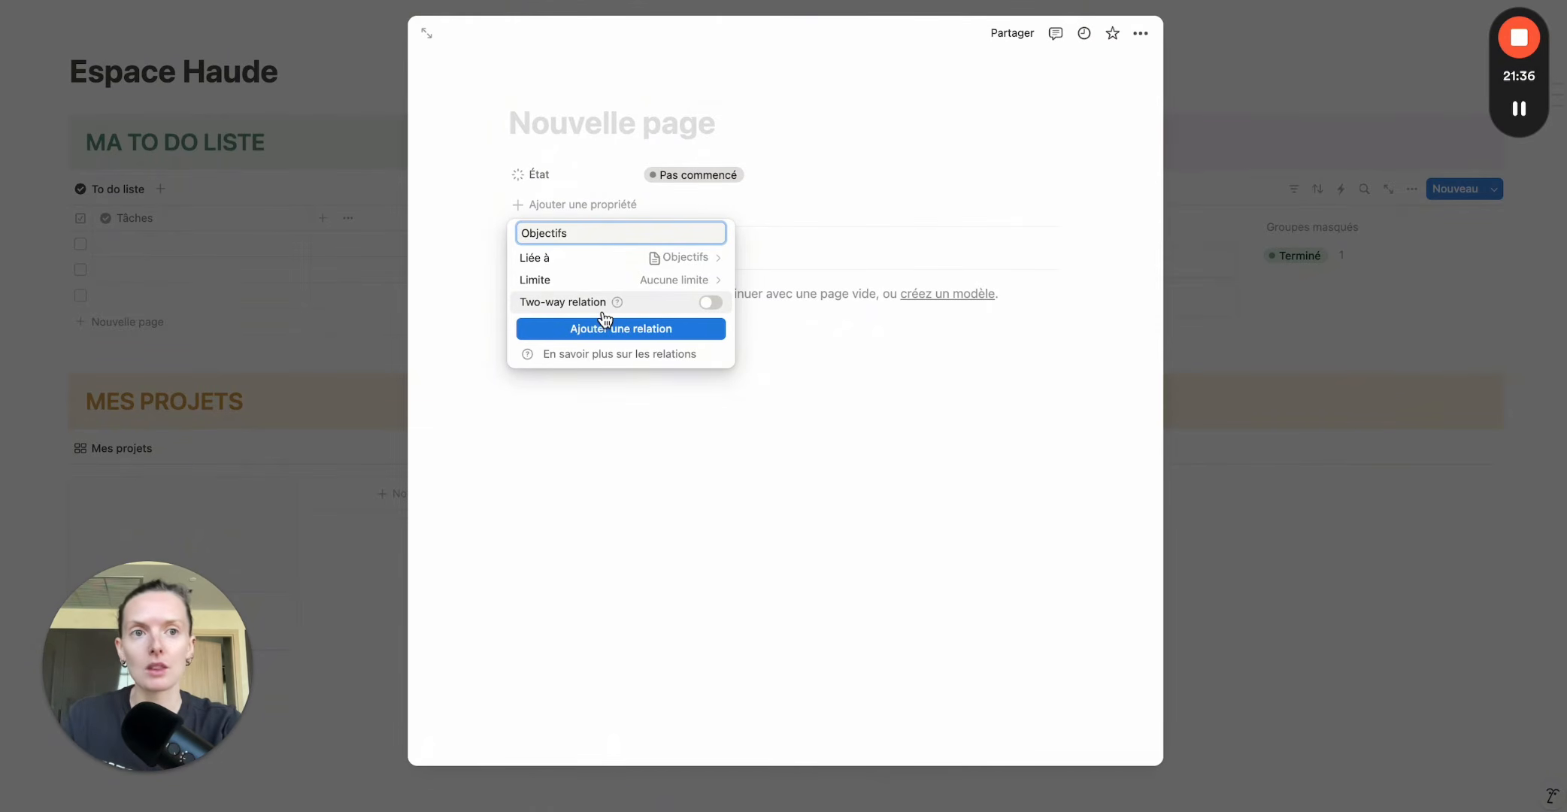
{"action": "left_click", "coordinate": [713, 303]}
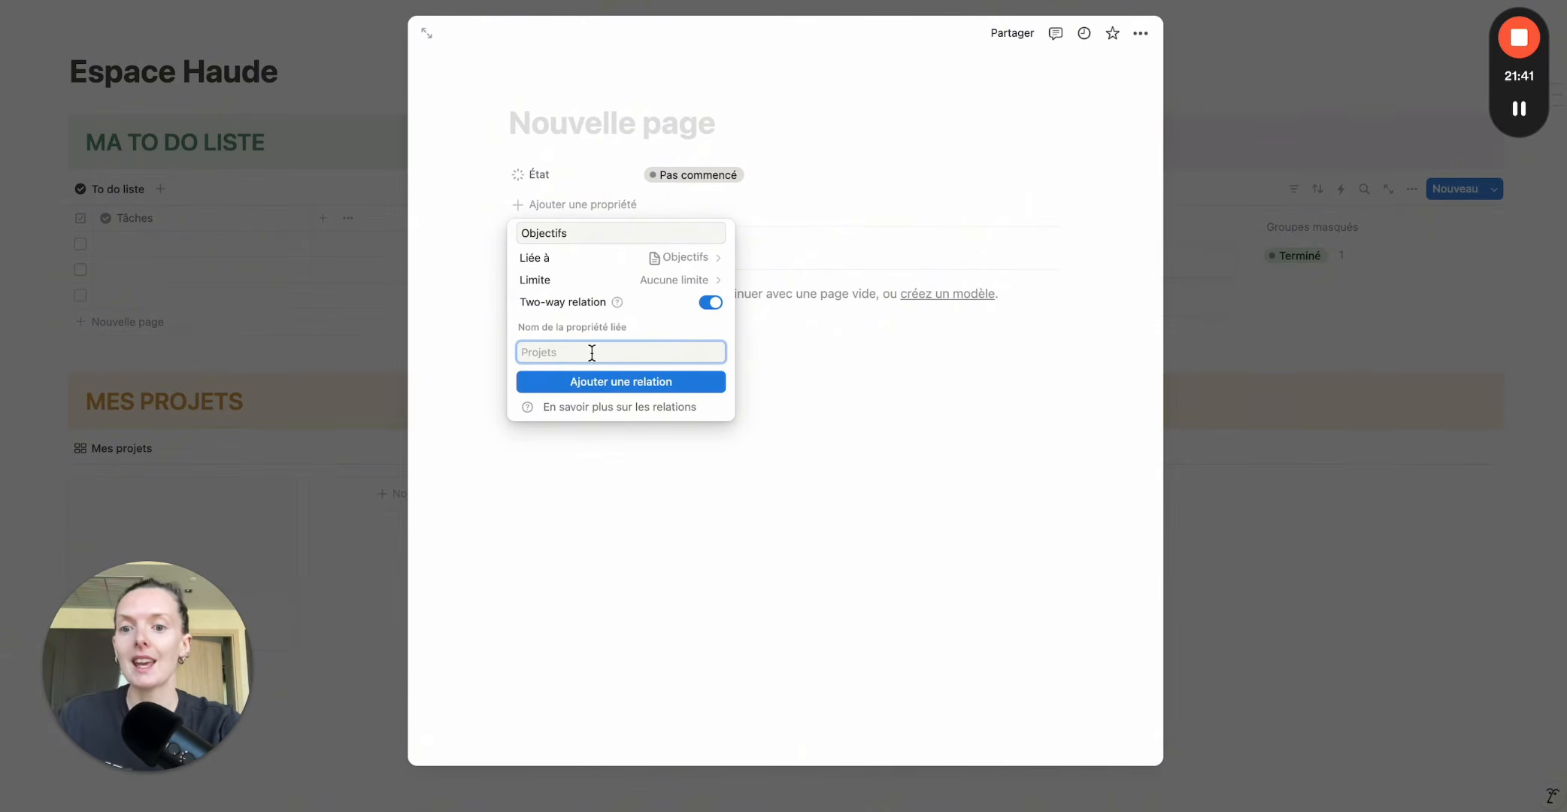
{"action": "left_click", "coordinate": [617, 384]}
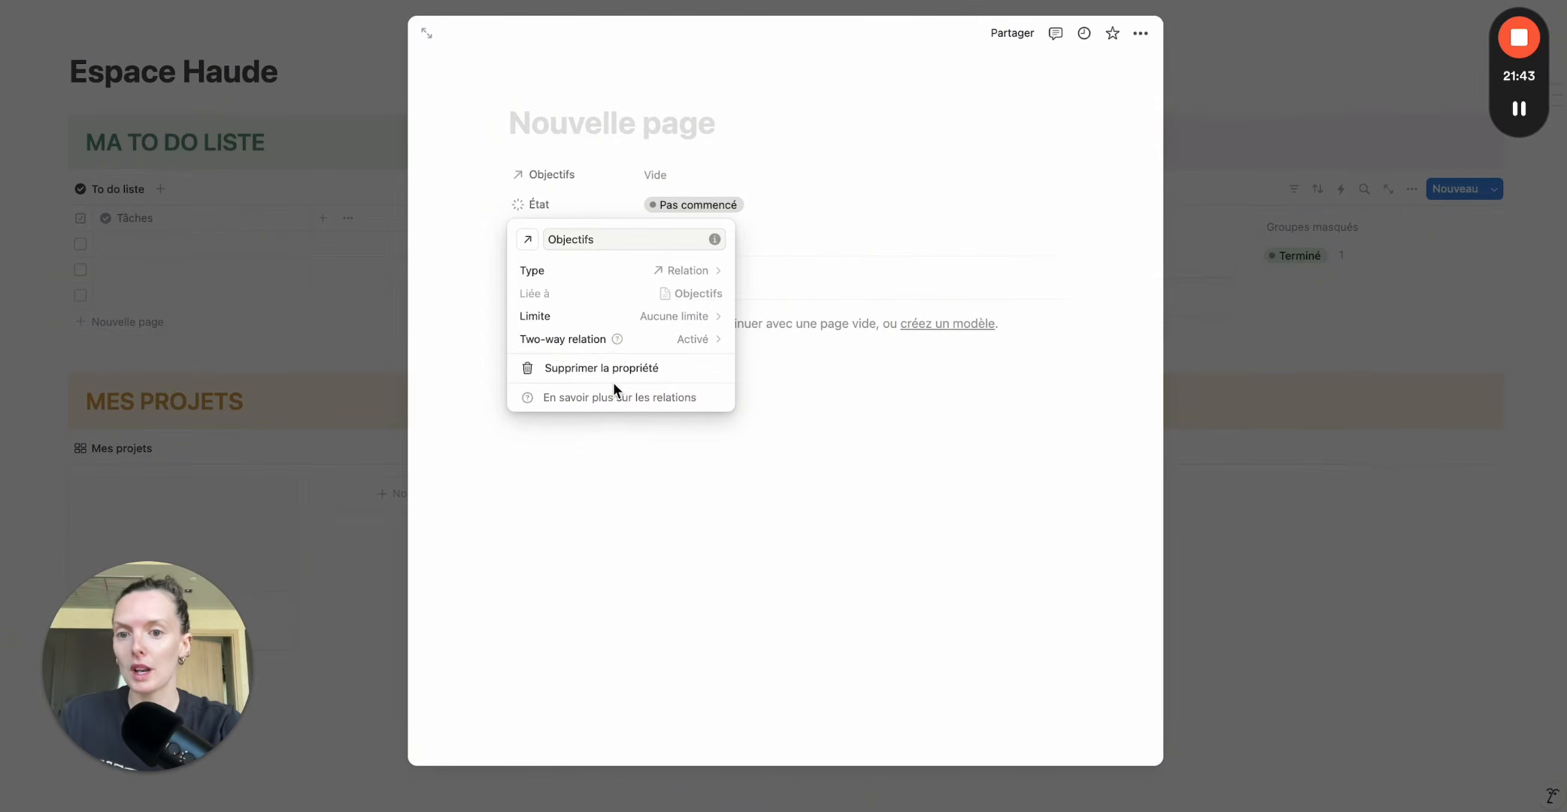
Move the Objectifs property below État on the new Mes projets page, check its linkable pages, and close the page.
{"action": "key", "text": "Escape"}
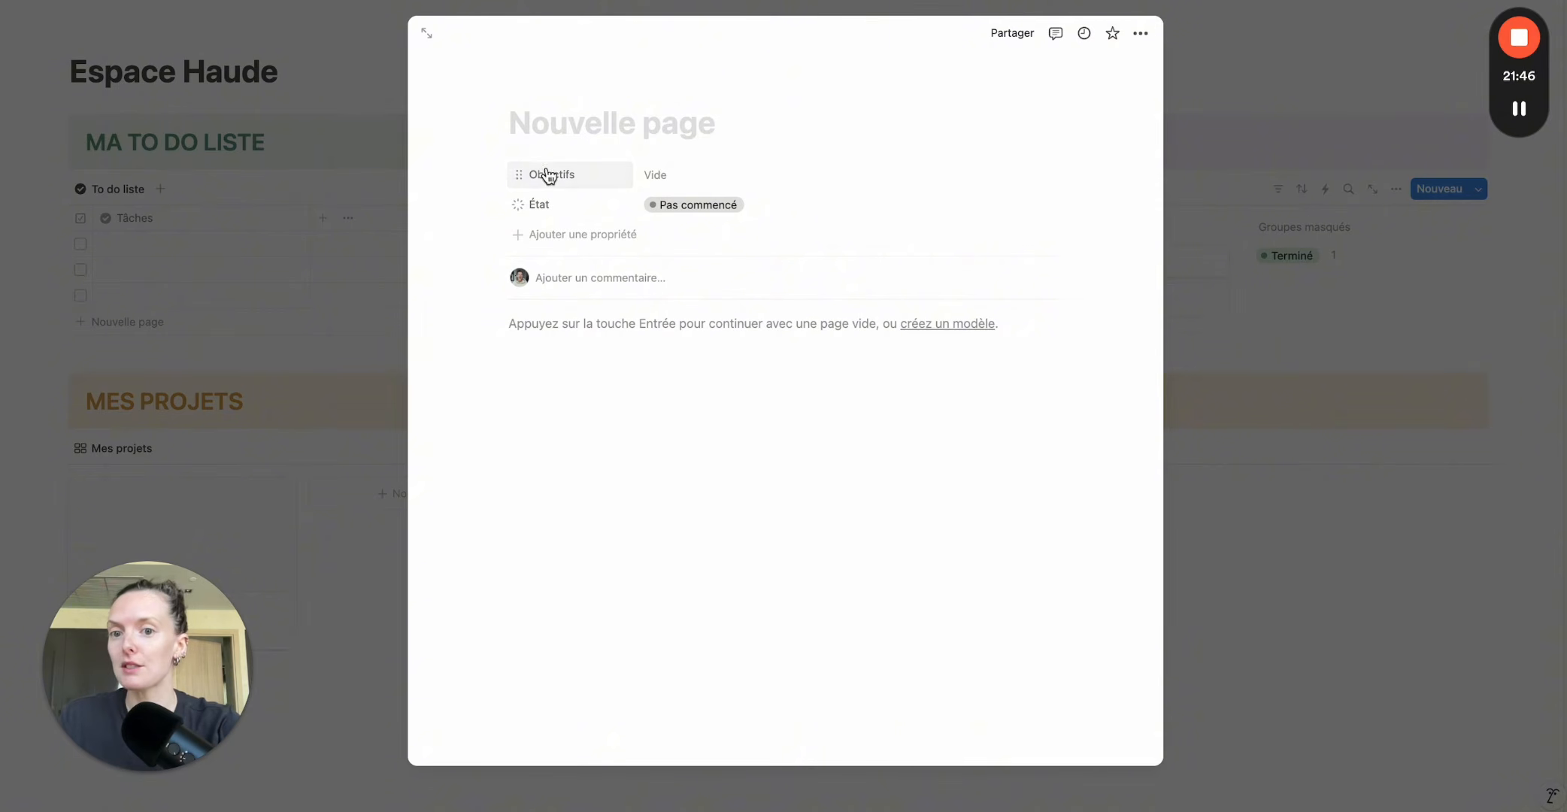
{"action": "left_click_drag", "start_coordinate": [517, 176], "coordinate": [519, 214]}
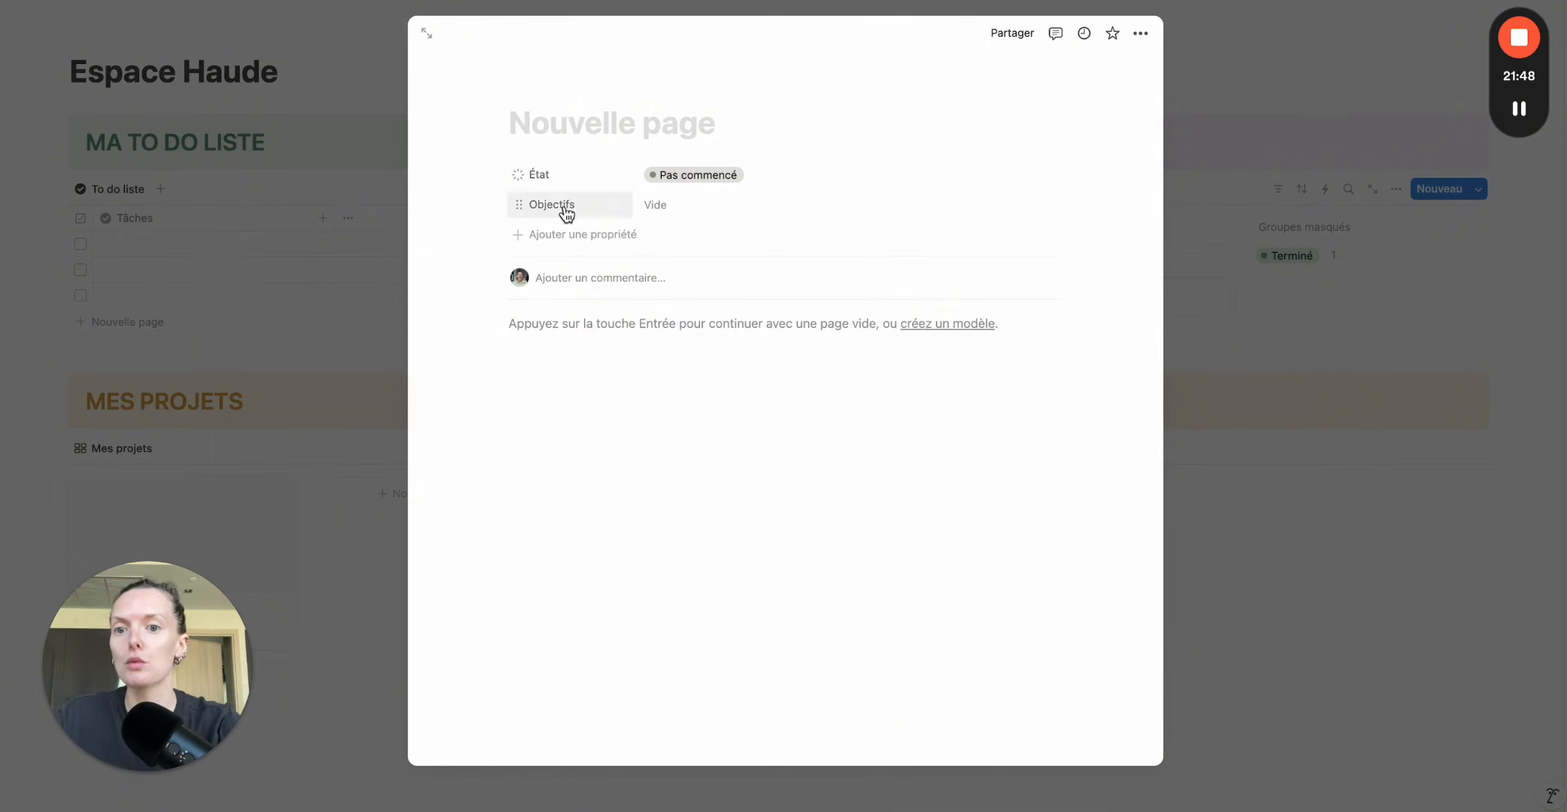
{"action": "left_click", "coordinate": [711, 218]}
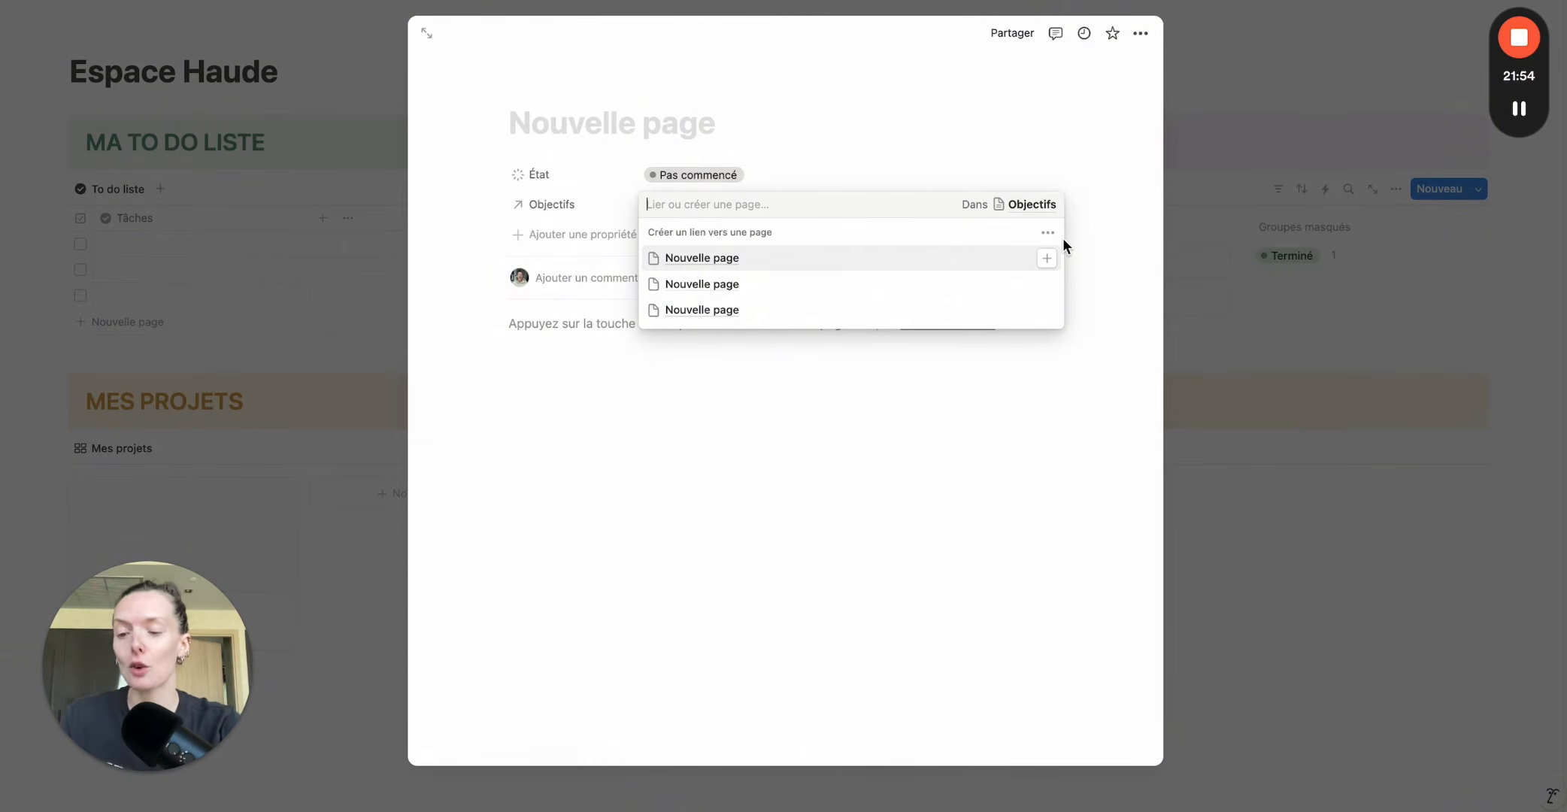
{"action": "left_click", "coordinate": [971, 449]}
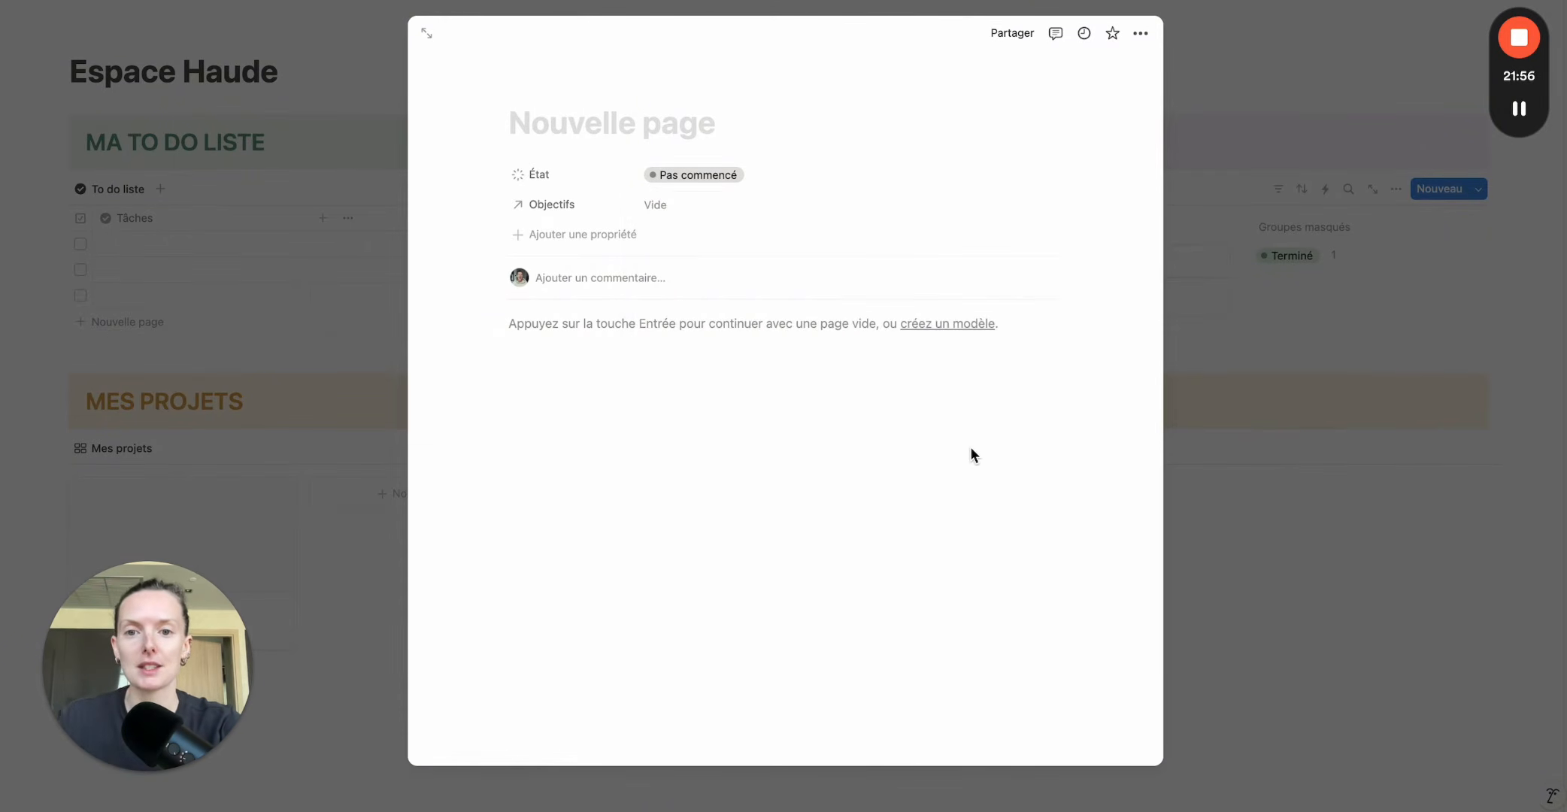
{"action": "left_click", "coordinate": [1363, 545]}
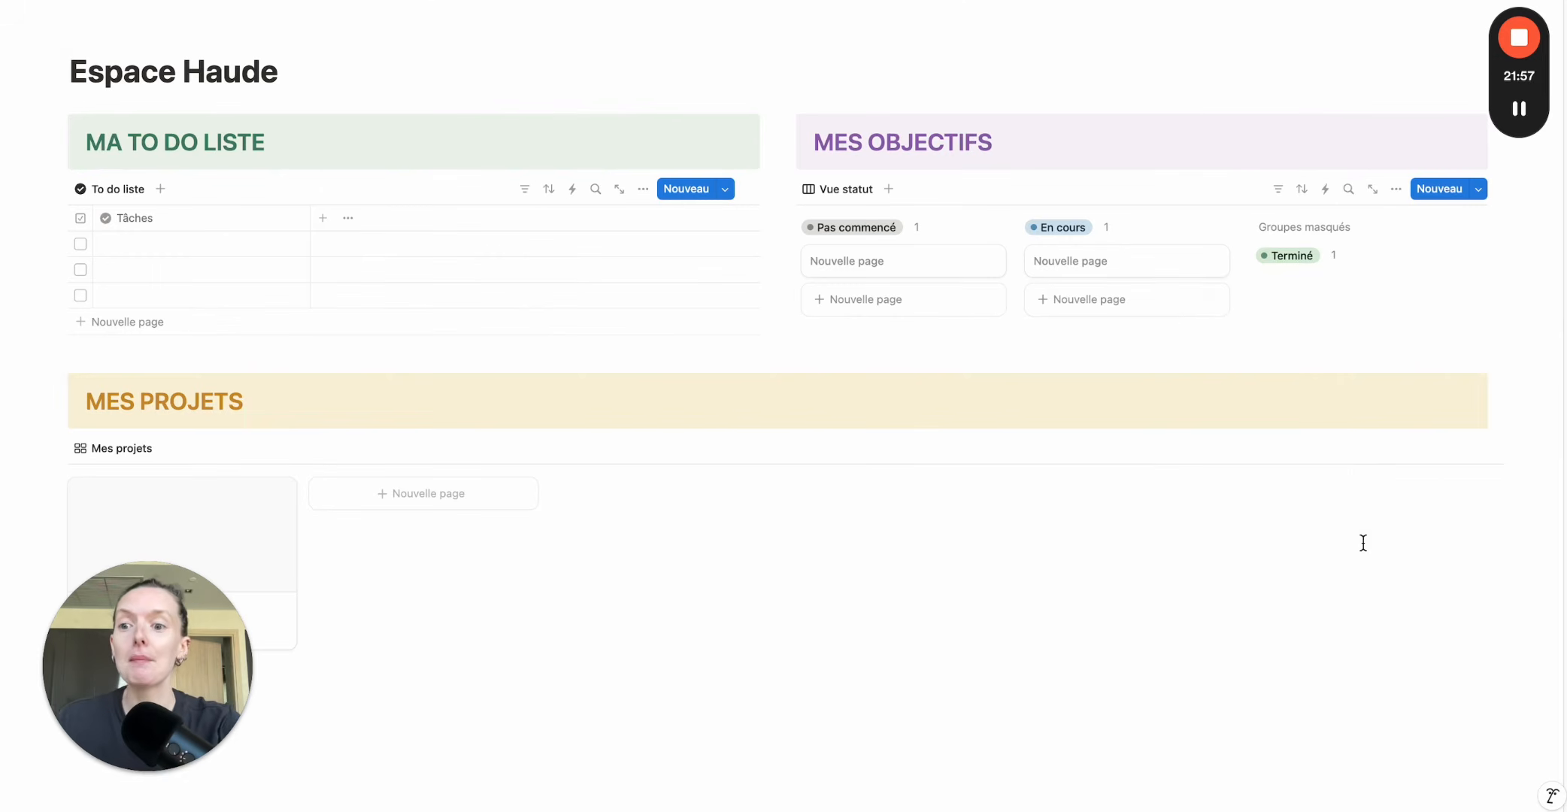
Move the Projets property below État on the Pas commencé objective's page and open its relation field.
{"action": "left_click", "coordinate": [878, 263]}
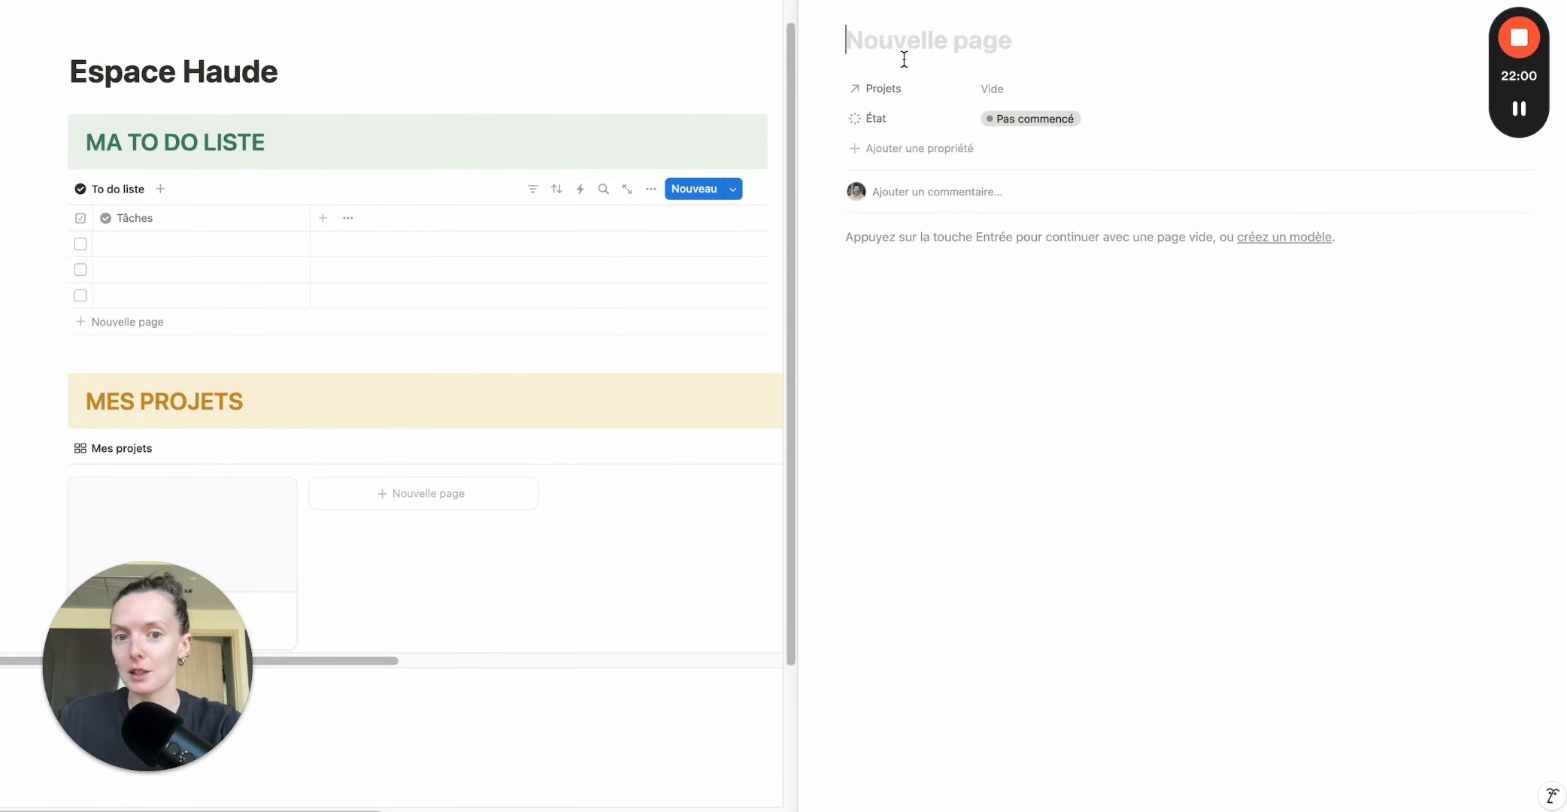
{"action": "left_click_drag", "start_coordinate": [920, 99], "coordinate": [917, 122]}
{"action": "left_click", "coordinate": [1000, 118]}
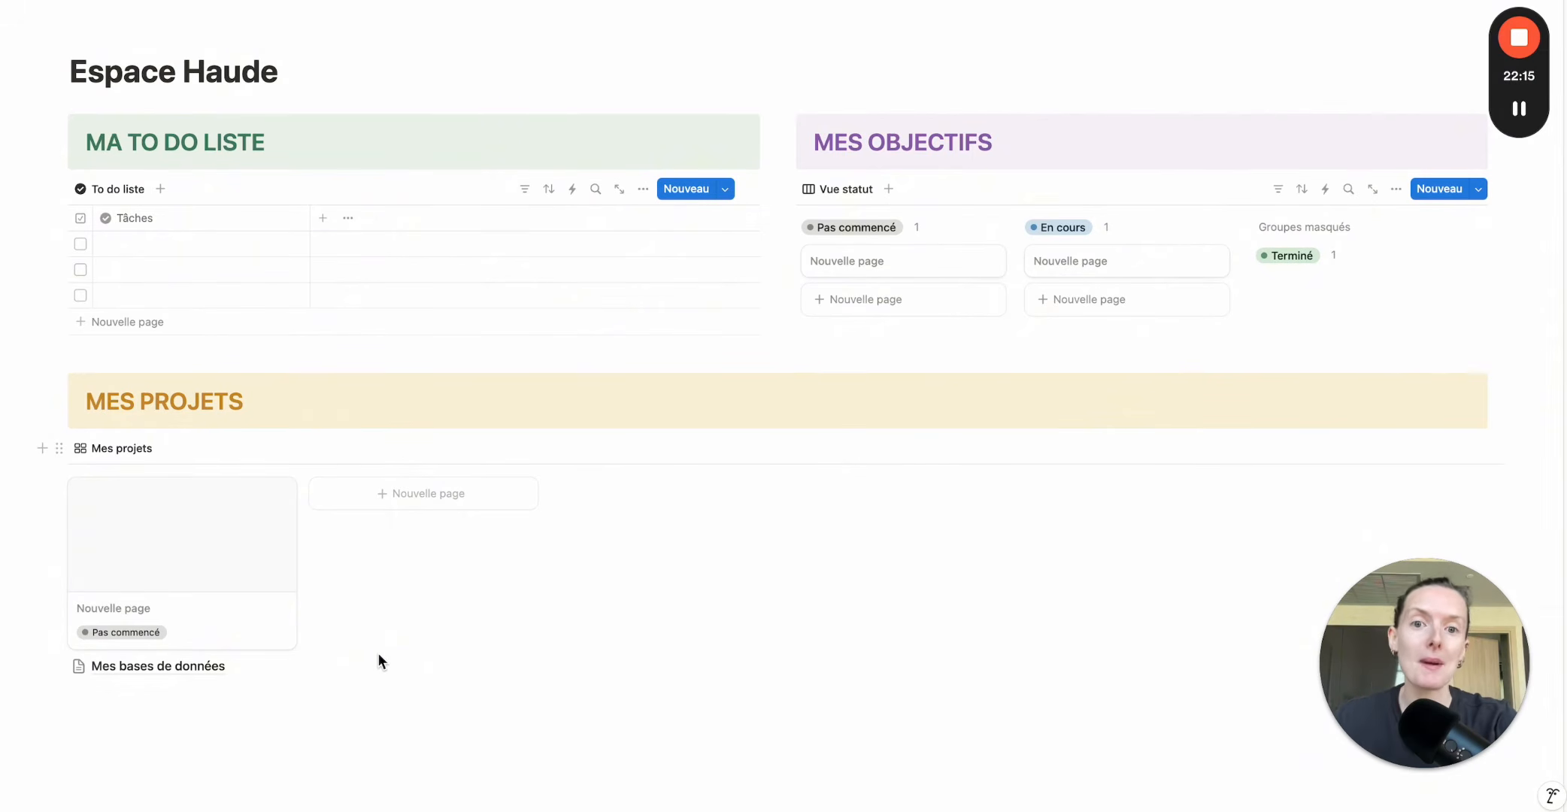
Add an Agrégation property to the blank project page, using the Objectifs relation and its État property.
{"action": "left_click", "coordinate": [210, 564]}
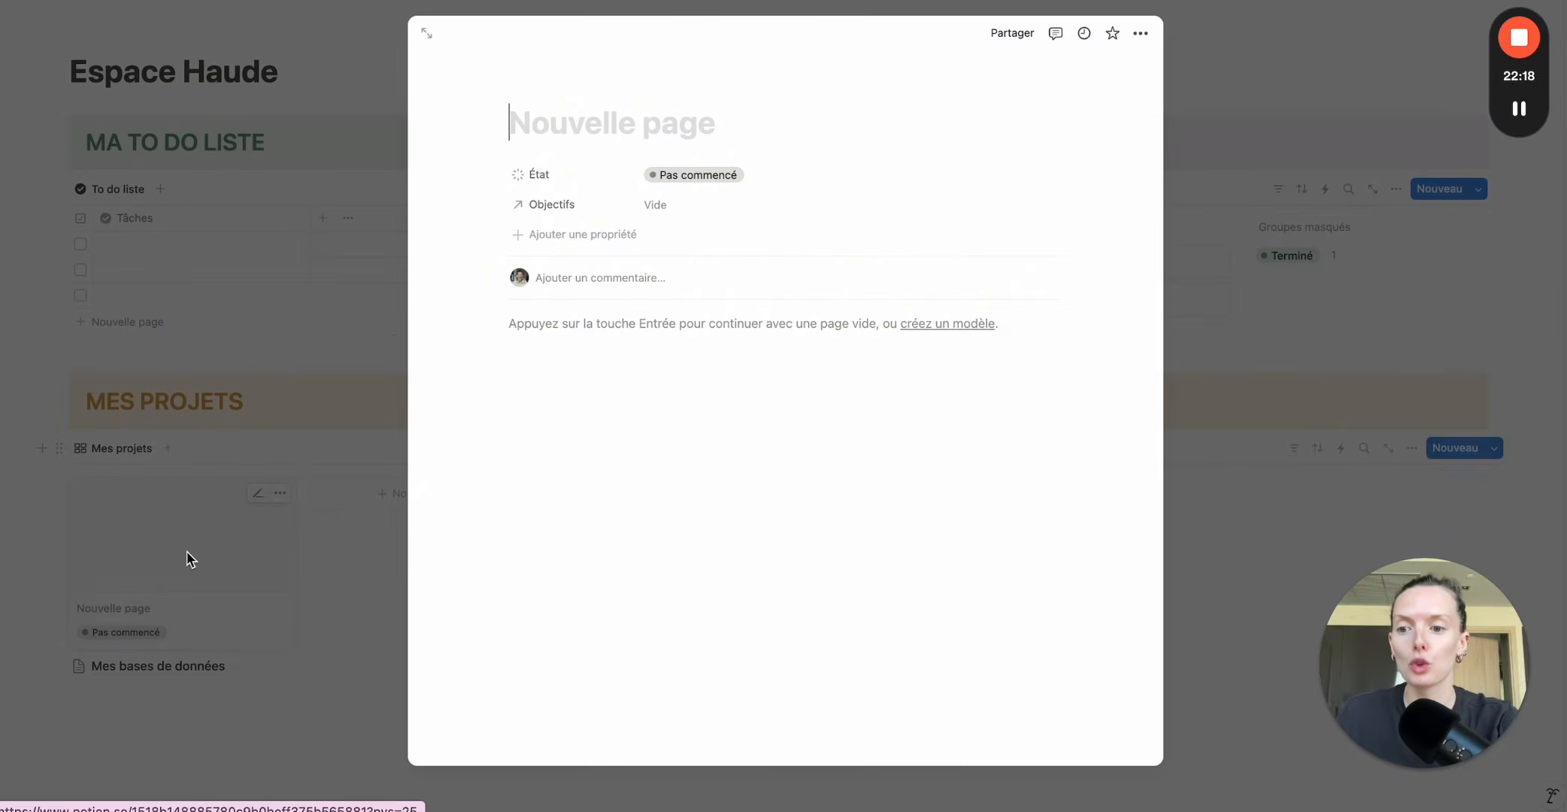
{"action": "left_click", "coordinate": [586, 242]}
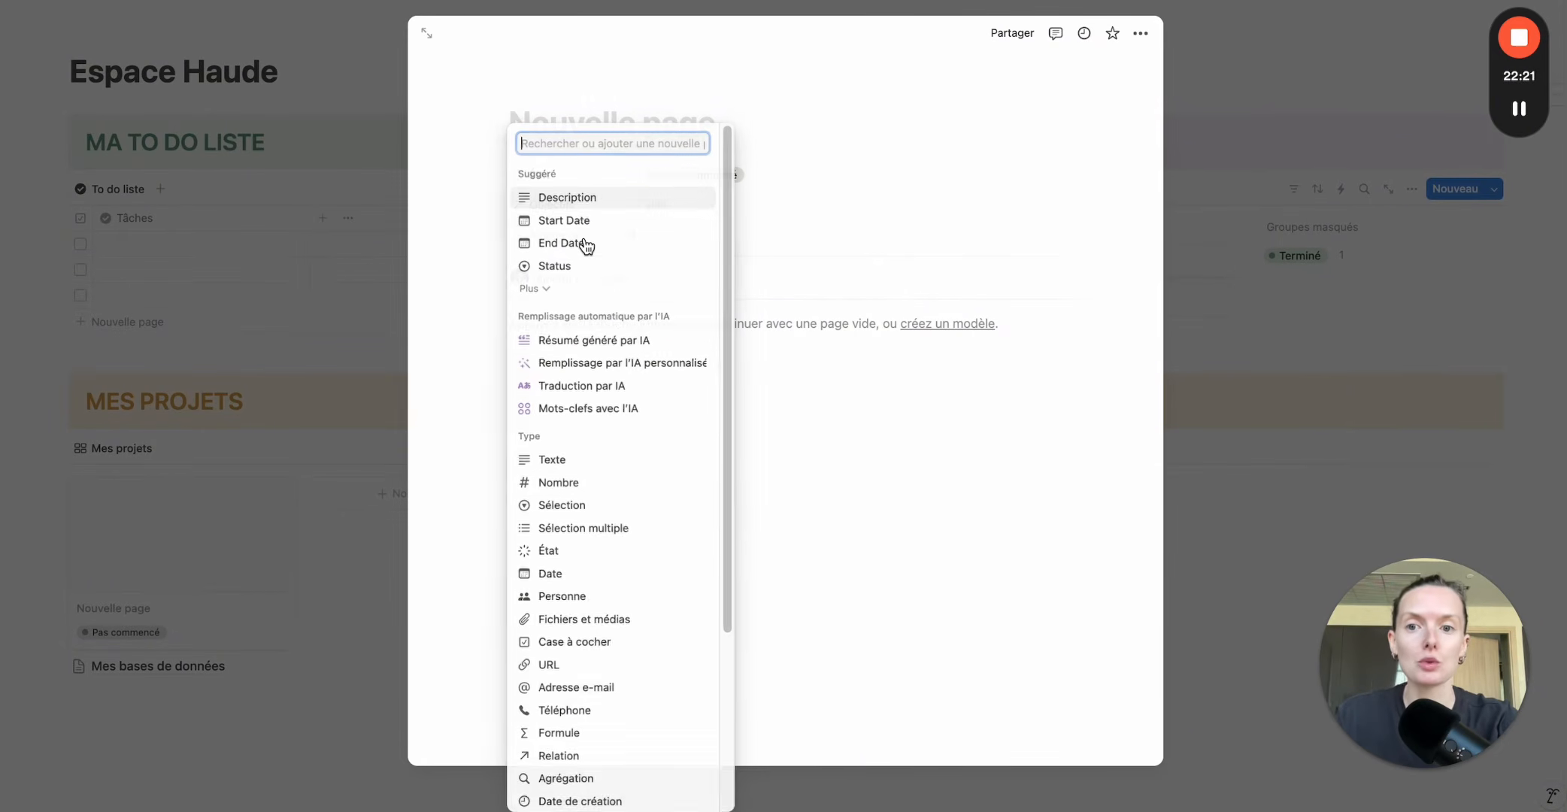
{"action": "scroll", "coordinate": [598, 485], "scroll_direction": "down", "scroll_amount": 5}
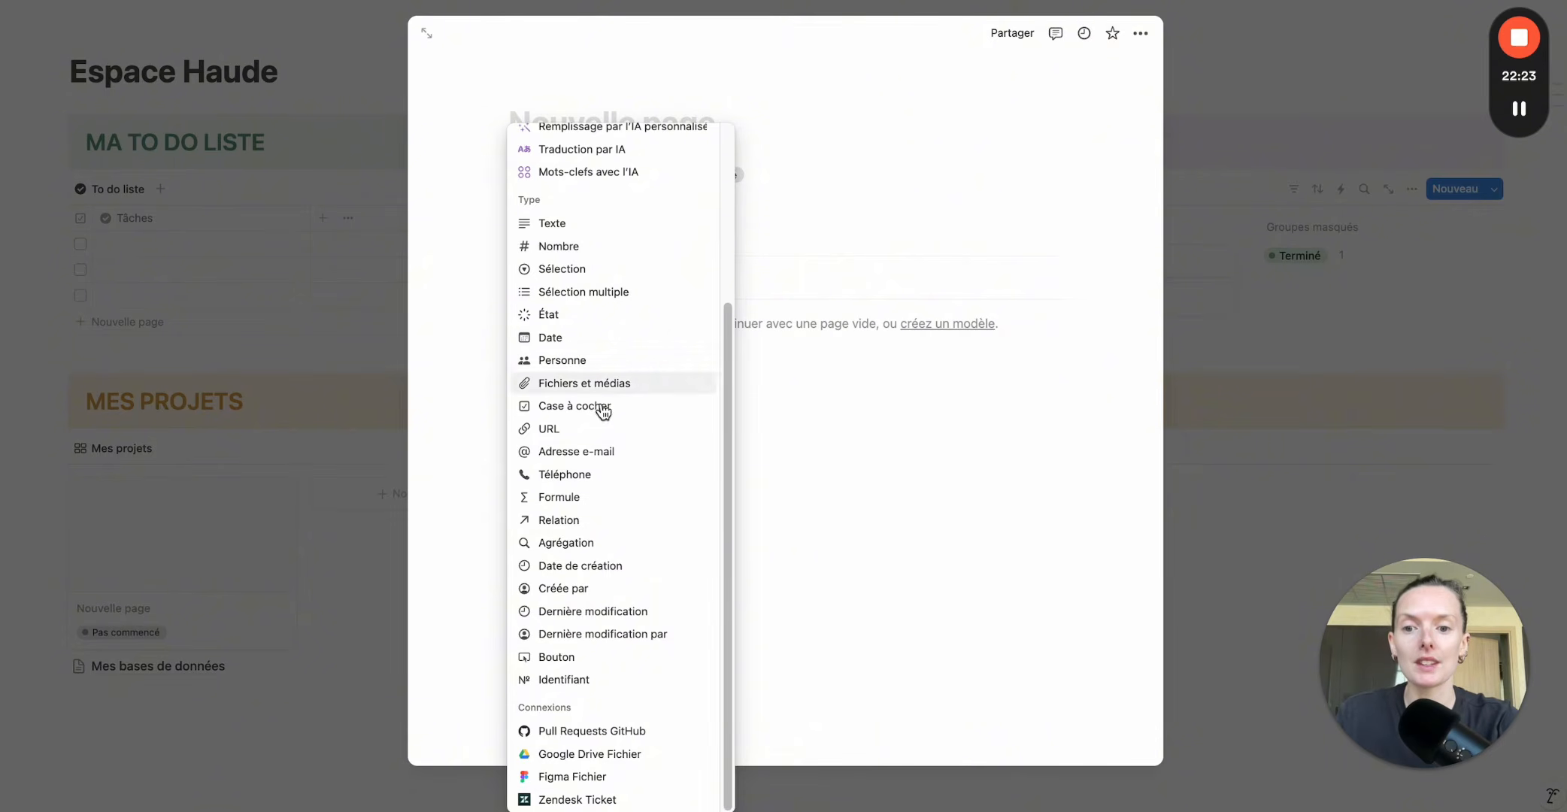
{"action": "left_click", "coordinate": [587, 543]}
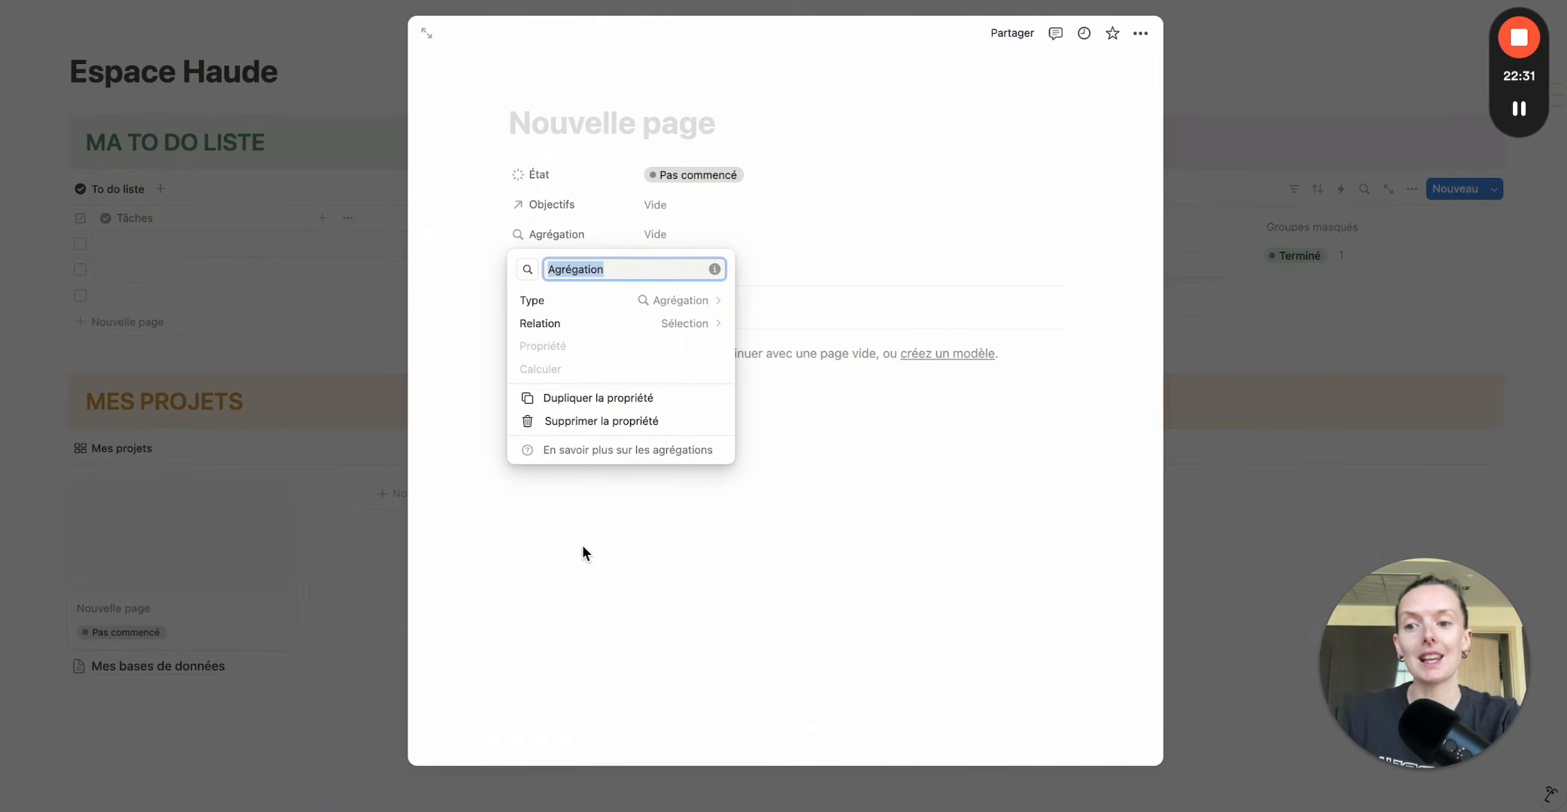
{"action": "left_click", "coordinate": [630, 322]}
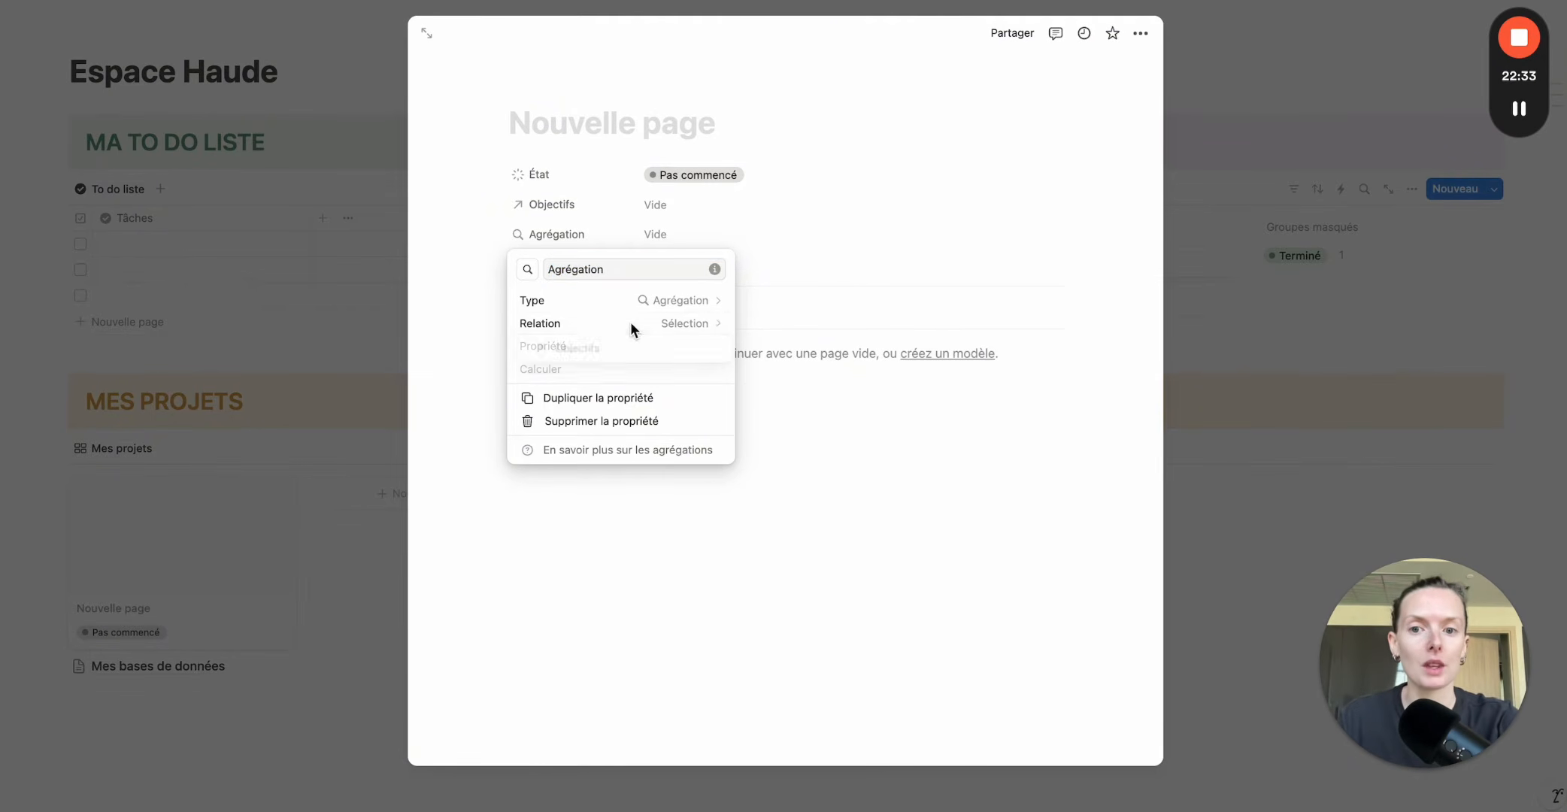
{"action": "left_click", "coordinate": [654, 319]}
{"action": "left_click", "coordinate": [640, 329]}
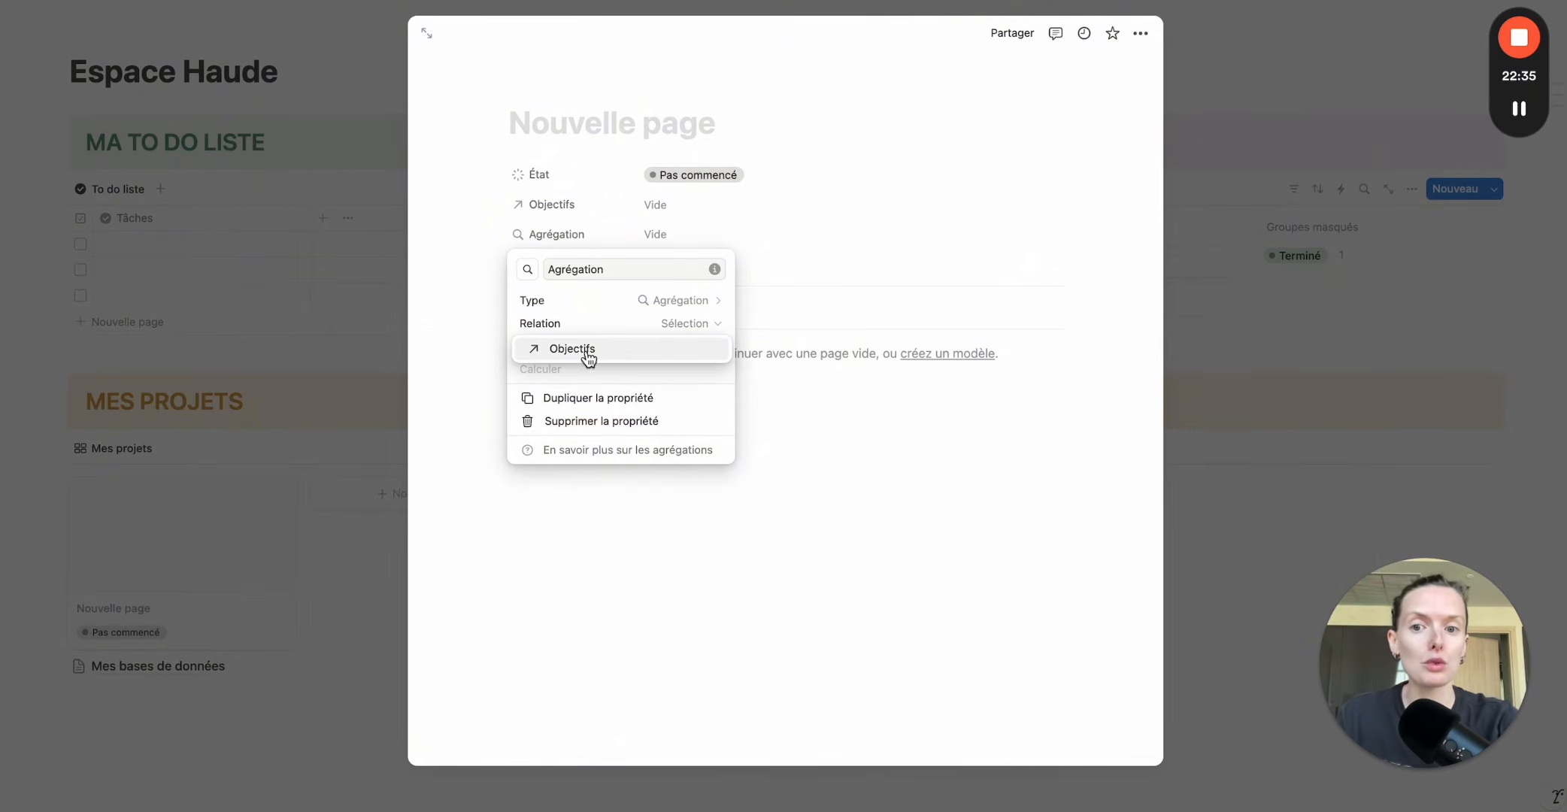
{"action": "left_click", "coordinate": [624, 351]}
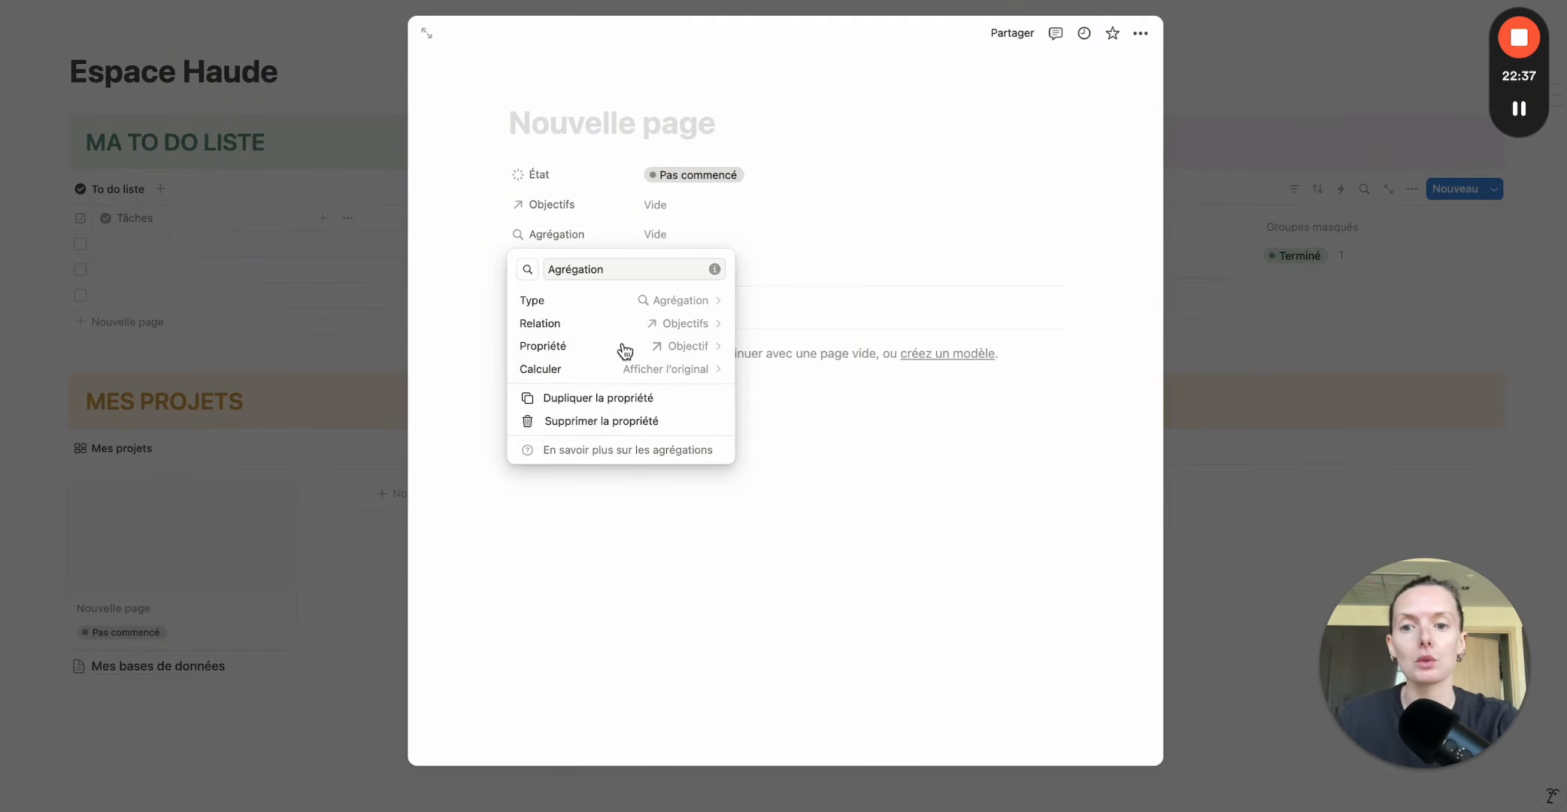
{"action": "left_click", "coordinate": [692, 347]}
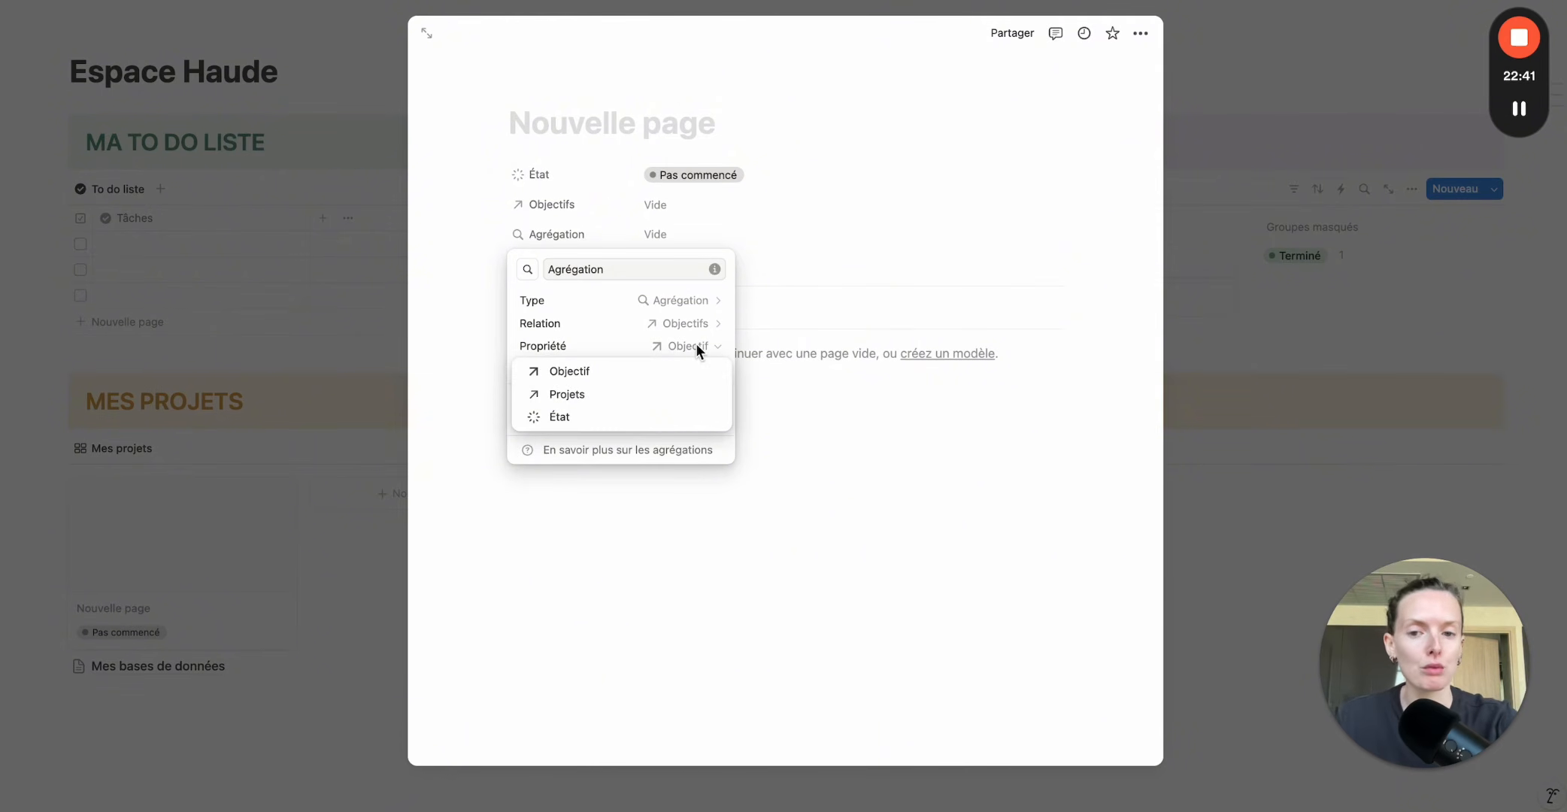
{"action": "left_click", "coordinate": [628, 418]}
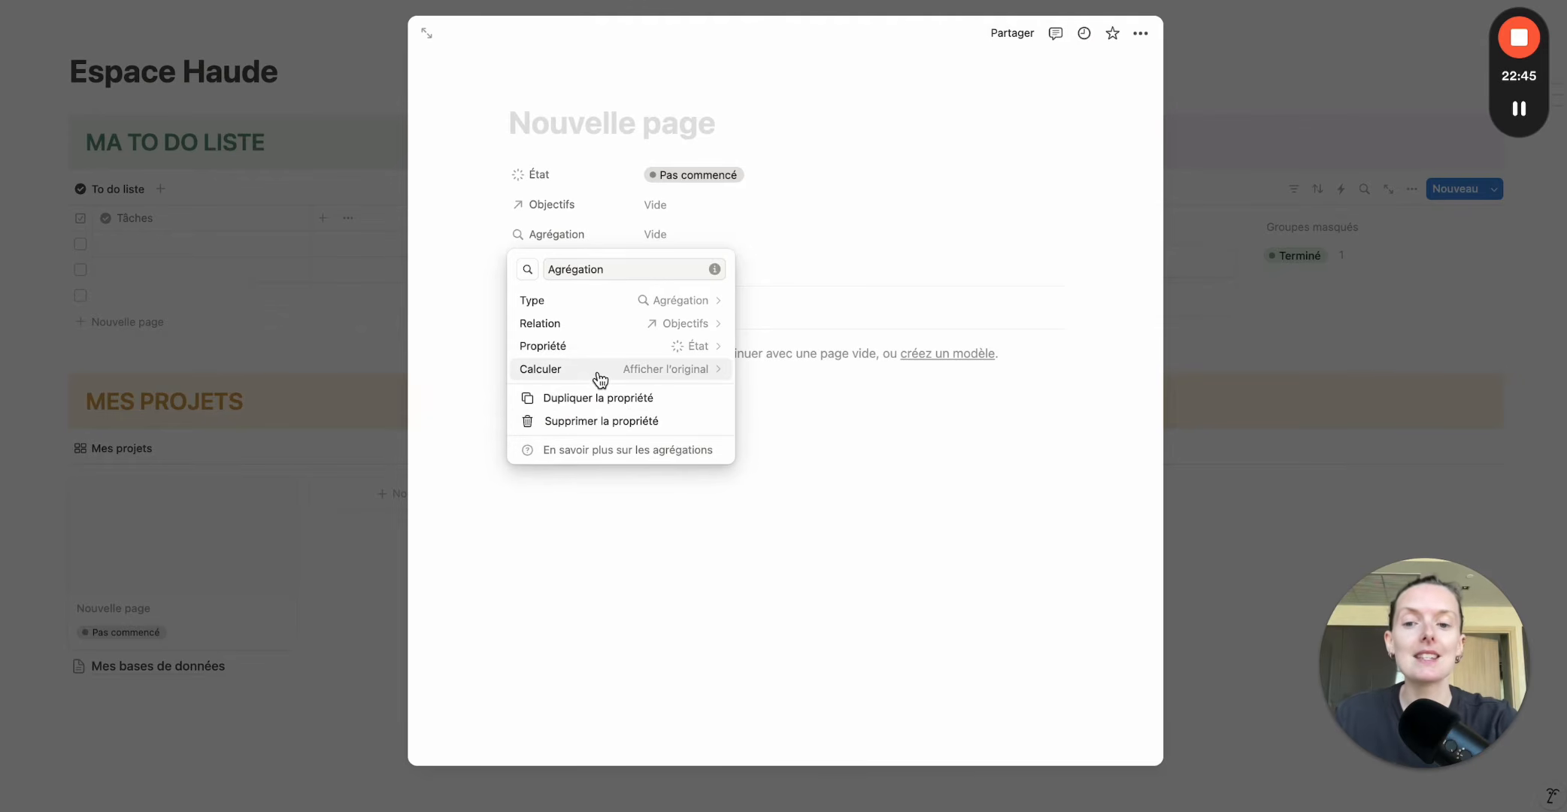
Set the rollup's calculation to Pourcentage par groupe for the Complete group.
{"action": "left_click", "coordinate": [657, 368]}
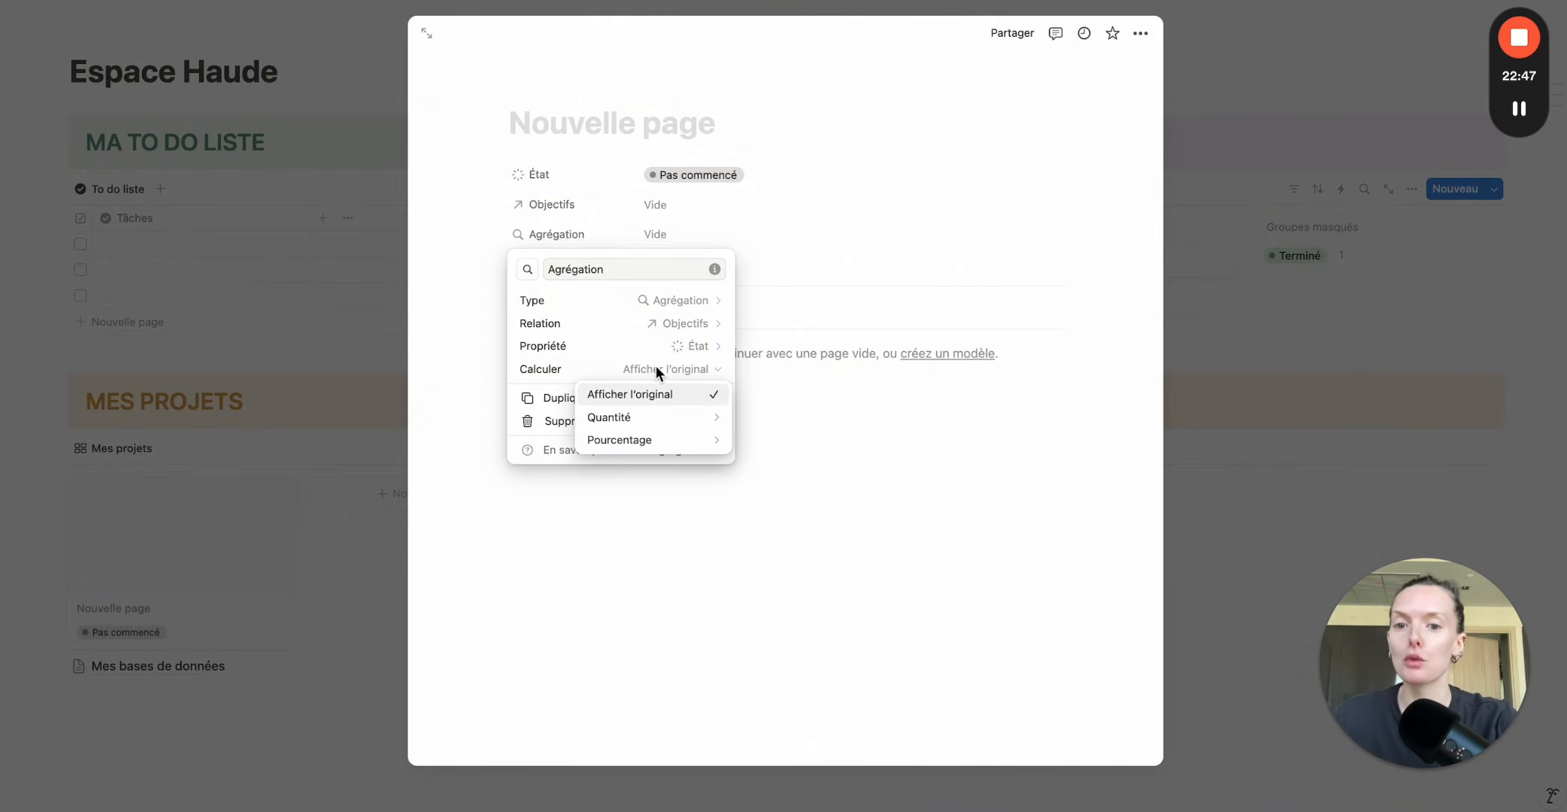
{"action": "mouse_move", "coordinate": [662, 446]}
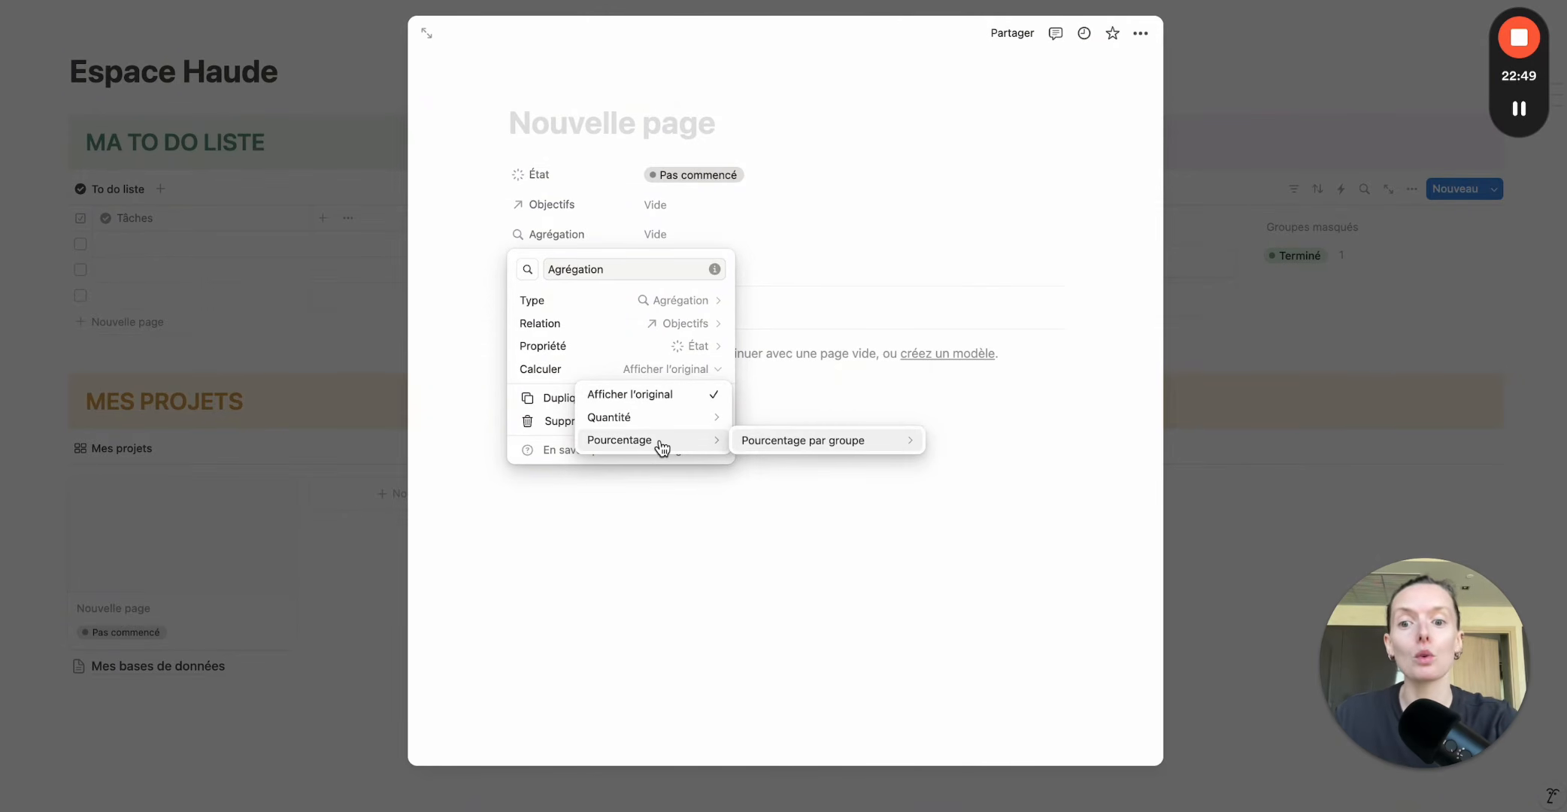
{"action": "mouse_move", "coordinate": [839, 447]}
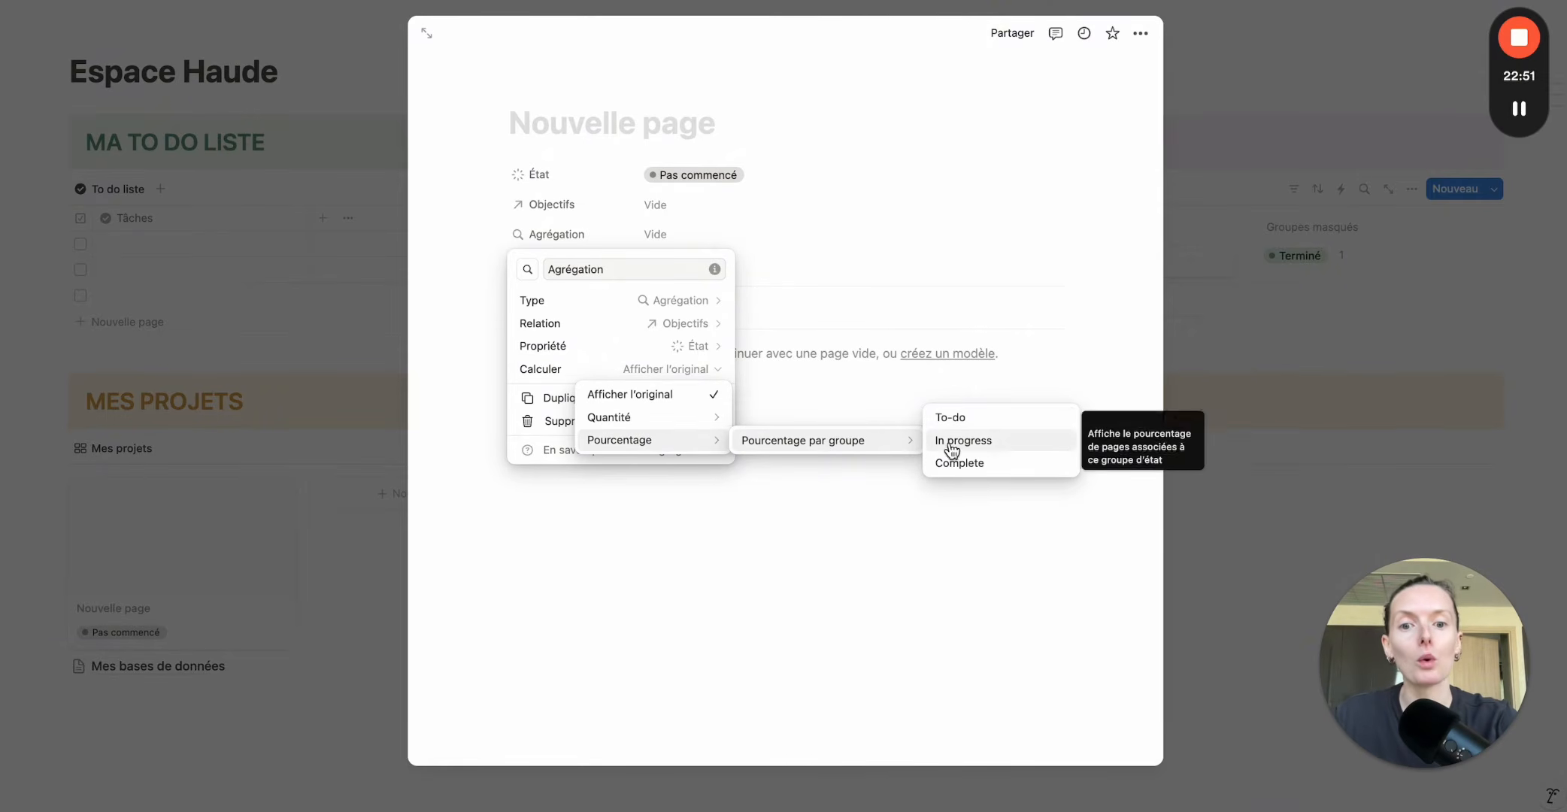
{"action": "left_click", "coordinate": [986, 466]}
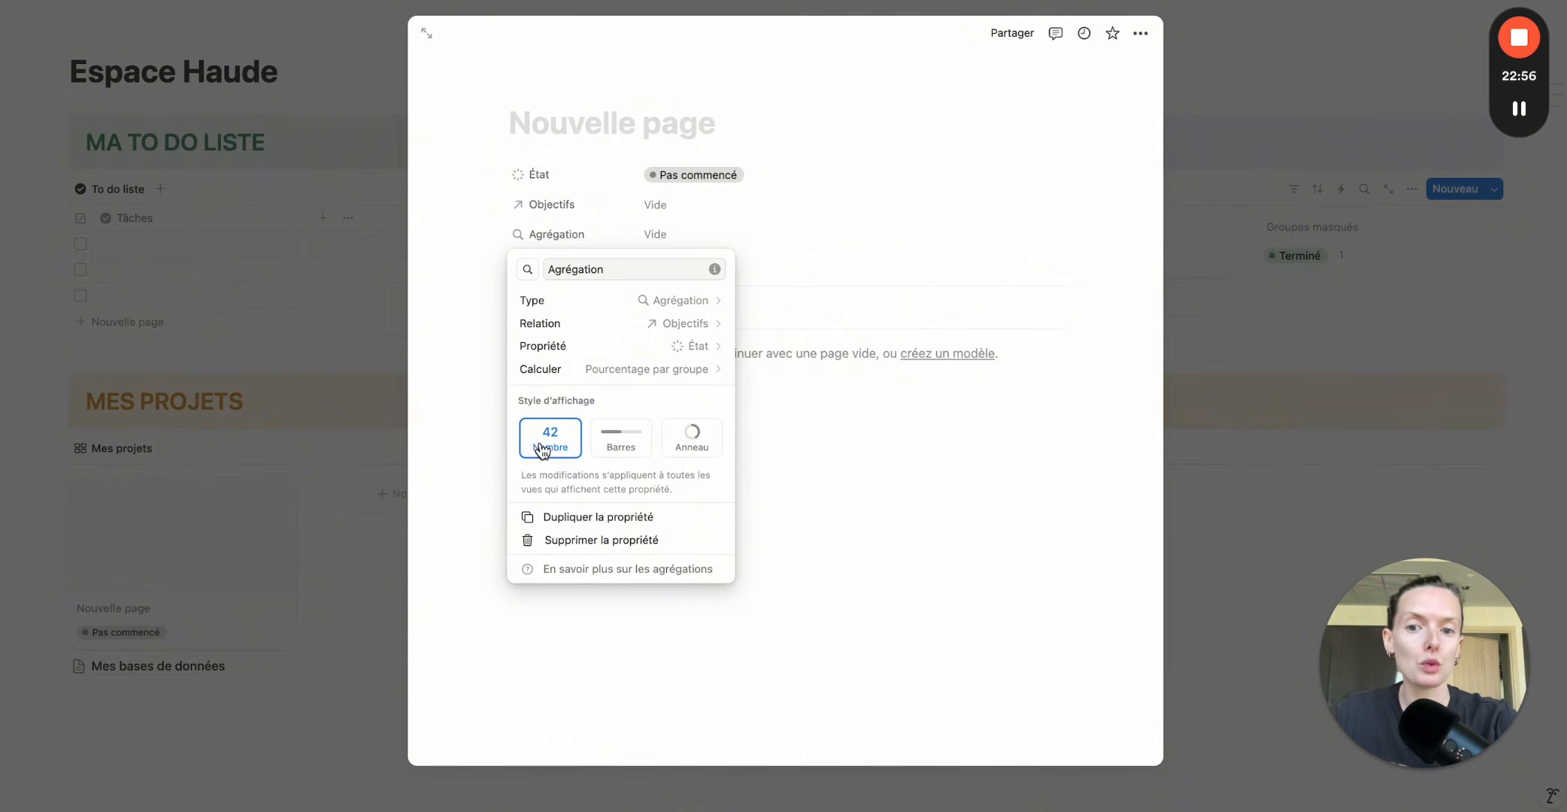
Set the rollup's display style to Barres and its colour to Jaune.
{"action": "left_click", "coordinate": [603, 433]}
{"action": "left_click", "coordinate": [673, 487]}
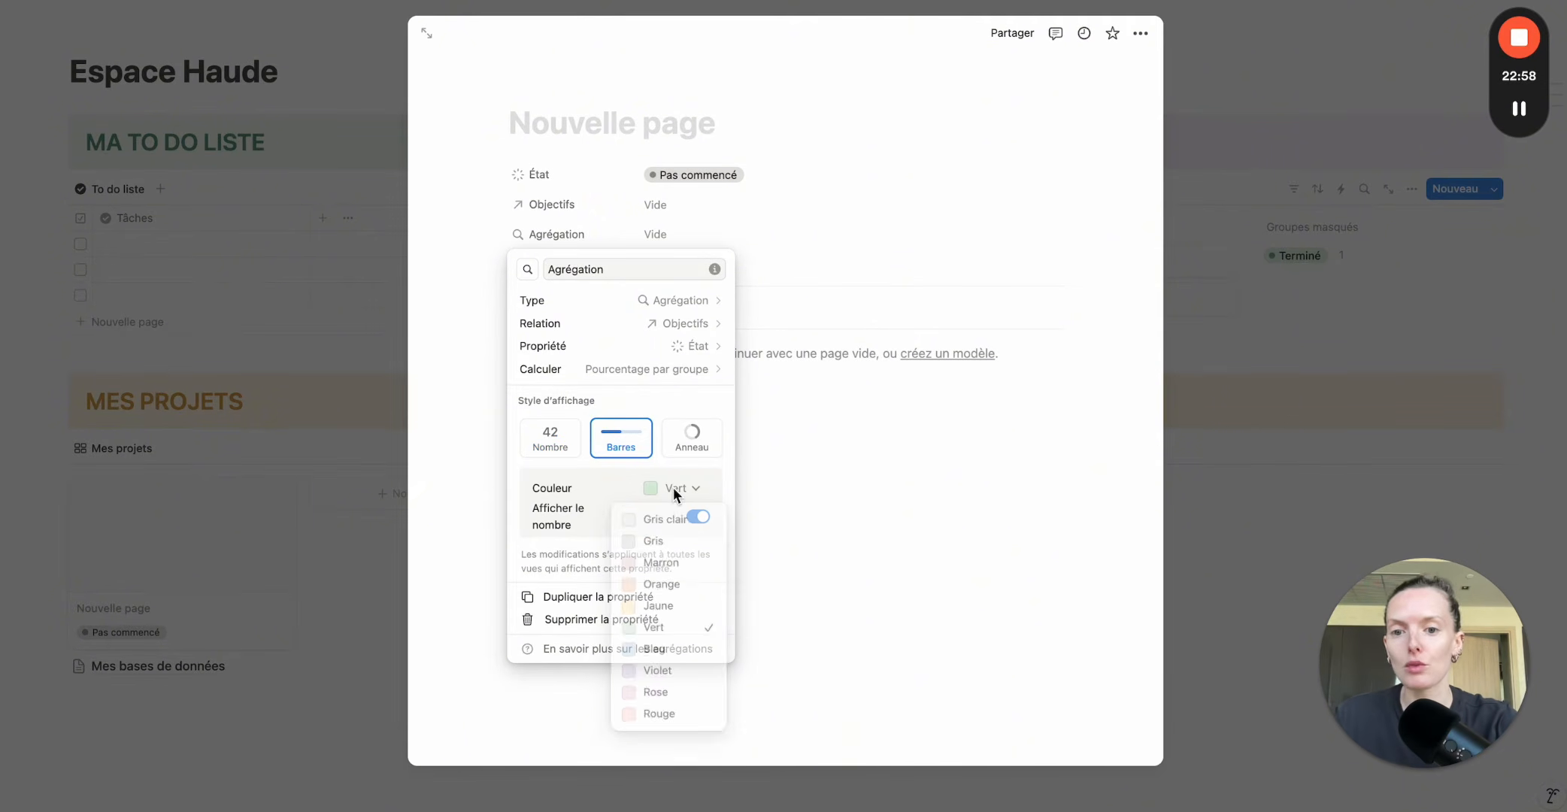
{"action": "left_click", "coordinate": [662, 606]}
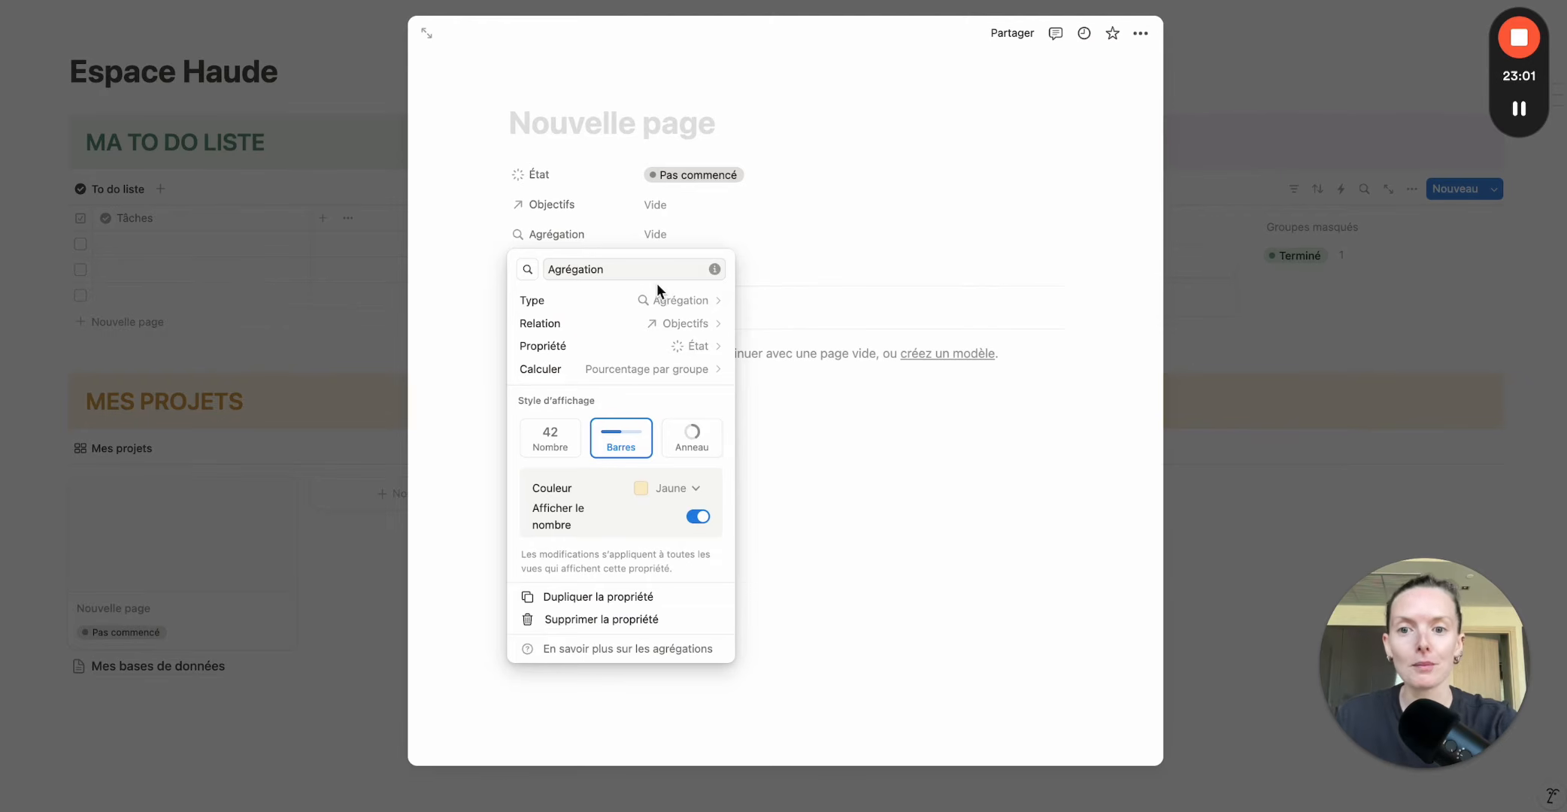
Rename the rollup property Progression, give it the staggered-bars icon, and close the project page.
{"action": "double_click", "coordinate": [584, 268]}
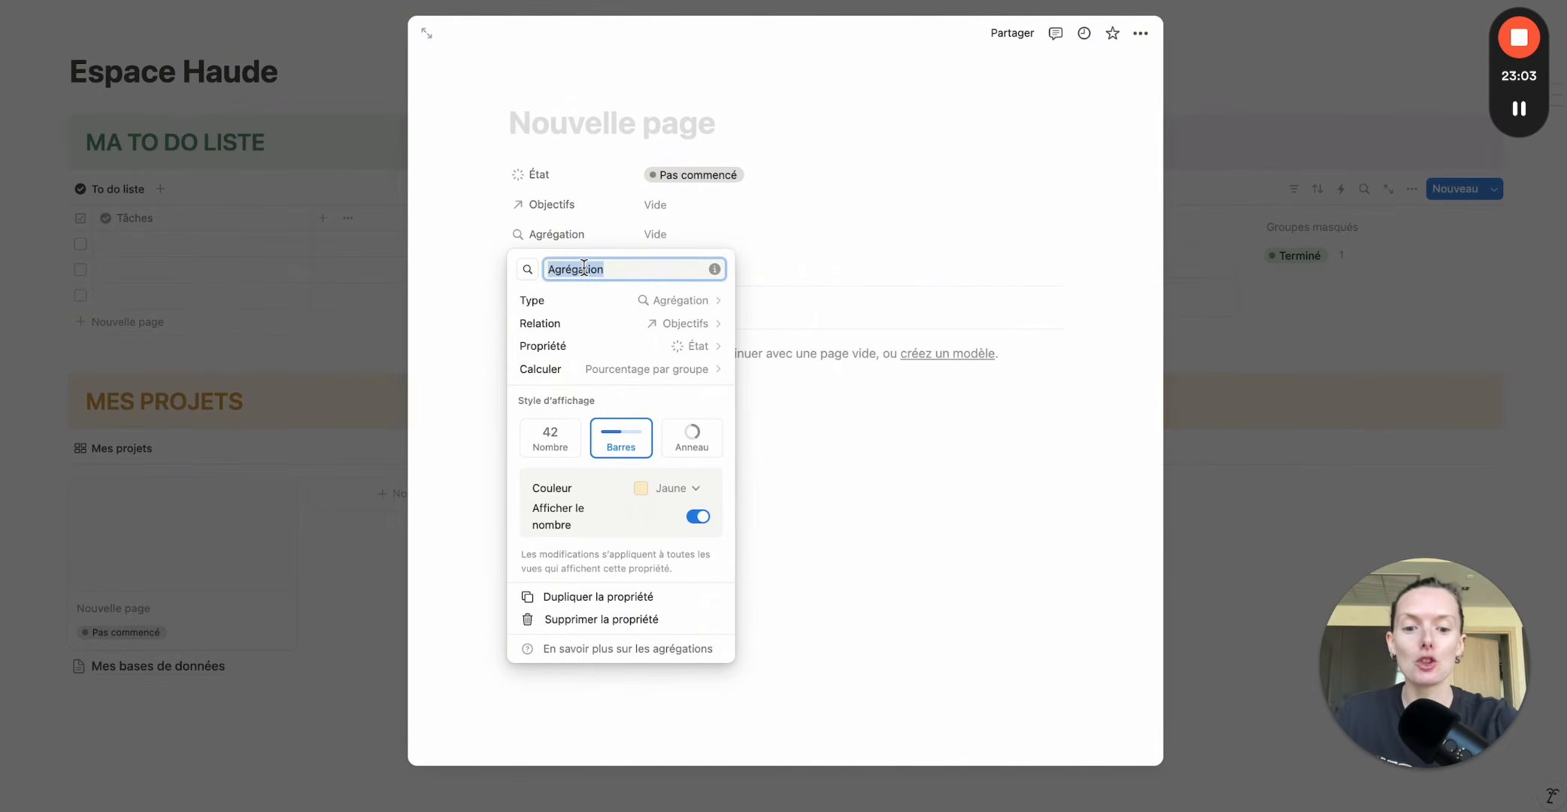
{"action": "type", "text": "Pog"}
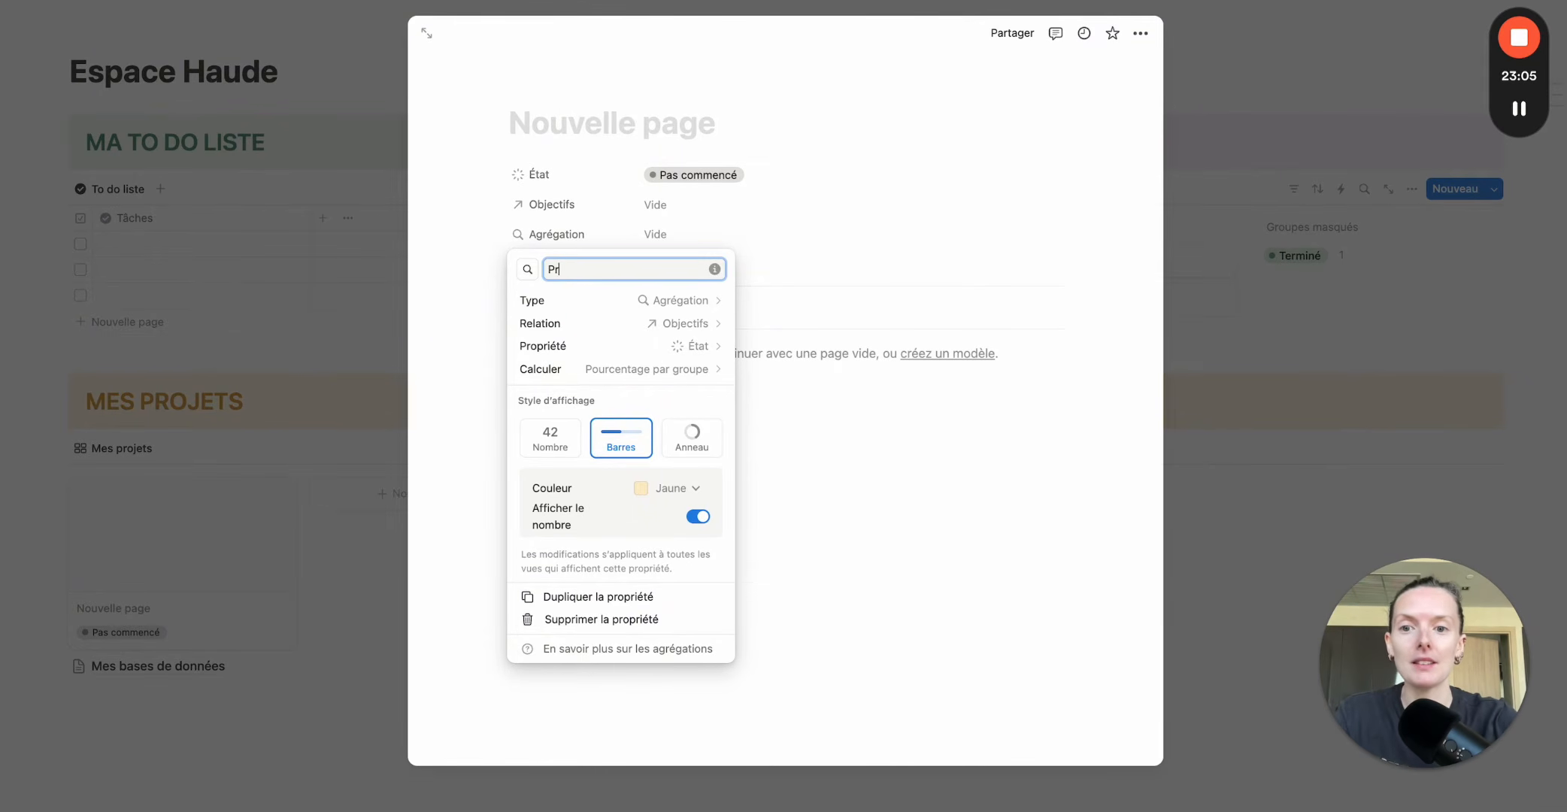
{"action": "type", "text": "ogression"}
{"action": "left_click", "coordinate": [528, 269]}
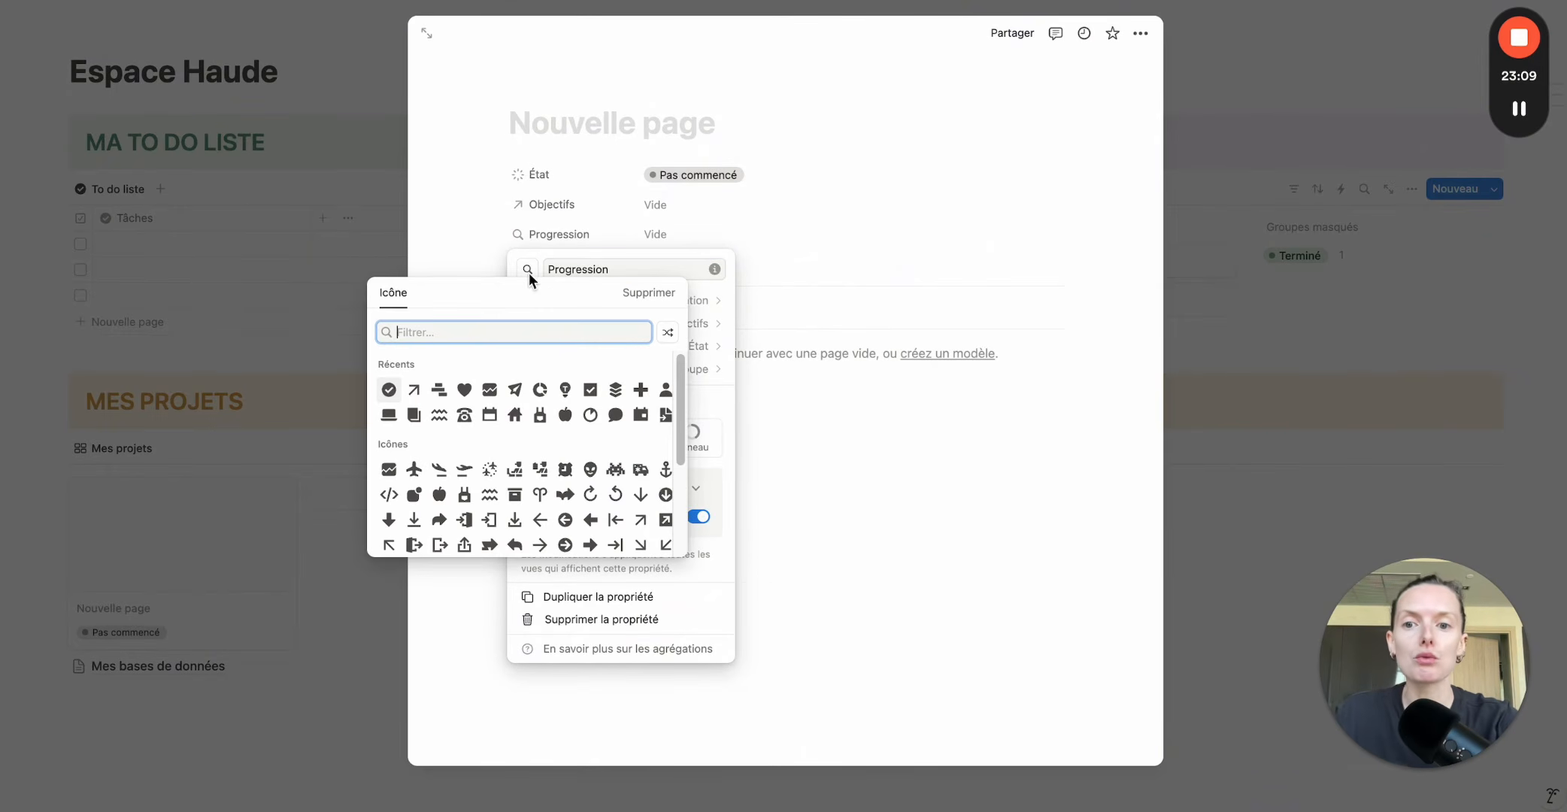
{"action": "left_click", "coordinate": [439, 392]}
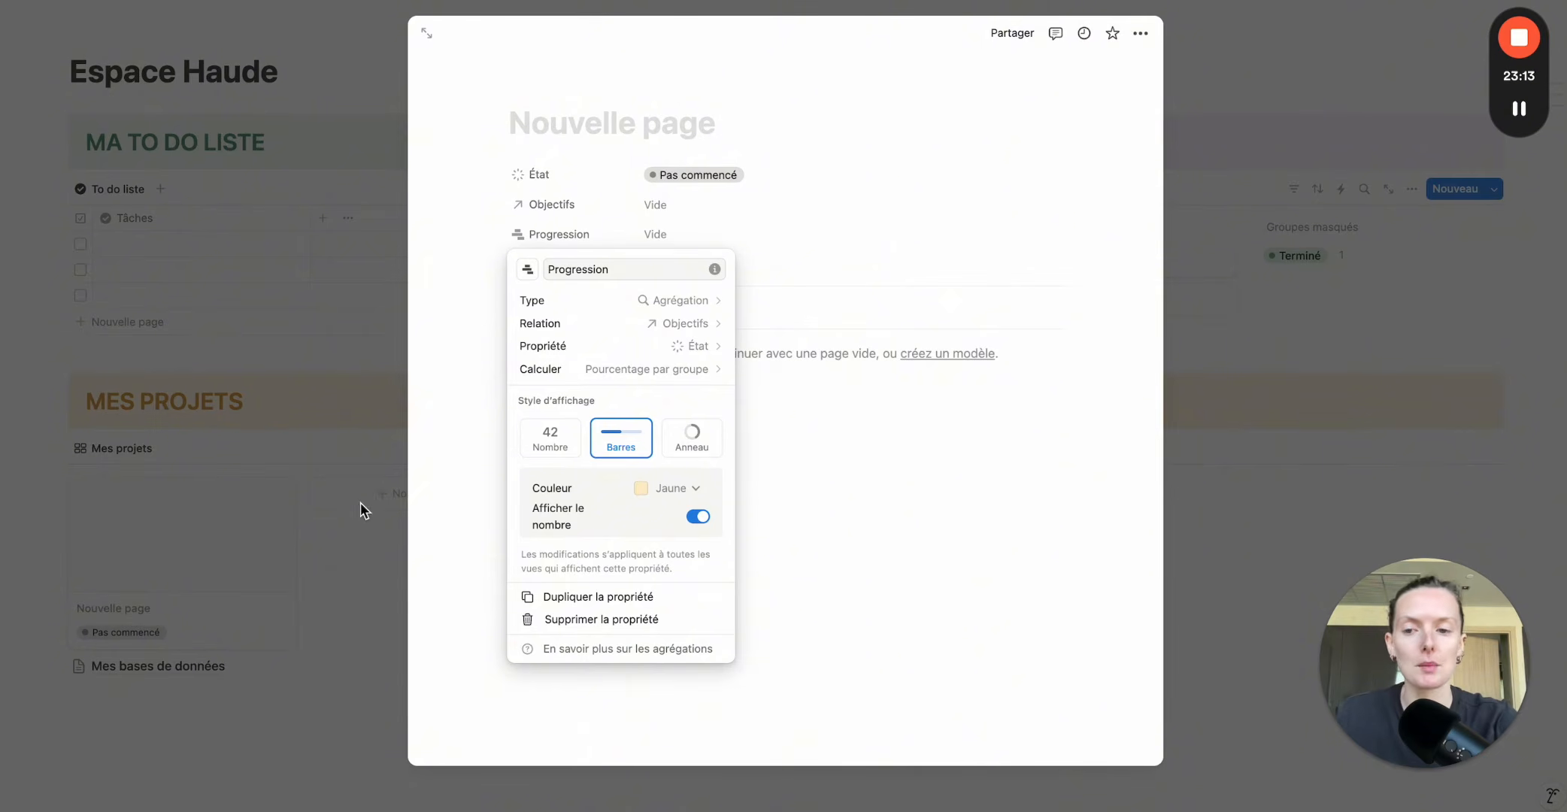
{"action": "left_click", "coordinate": [336, 553]}
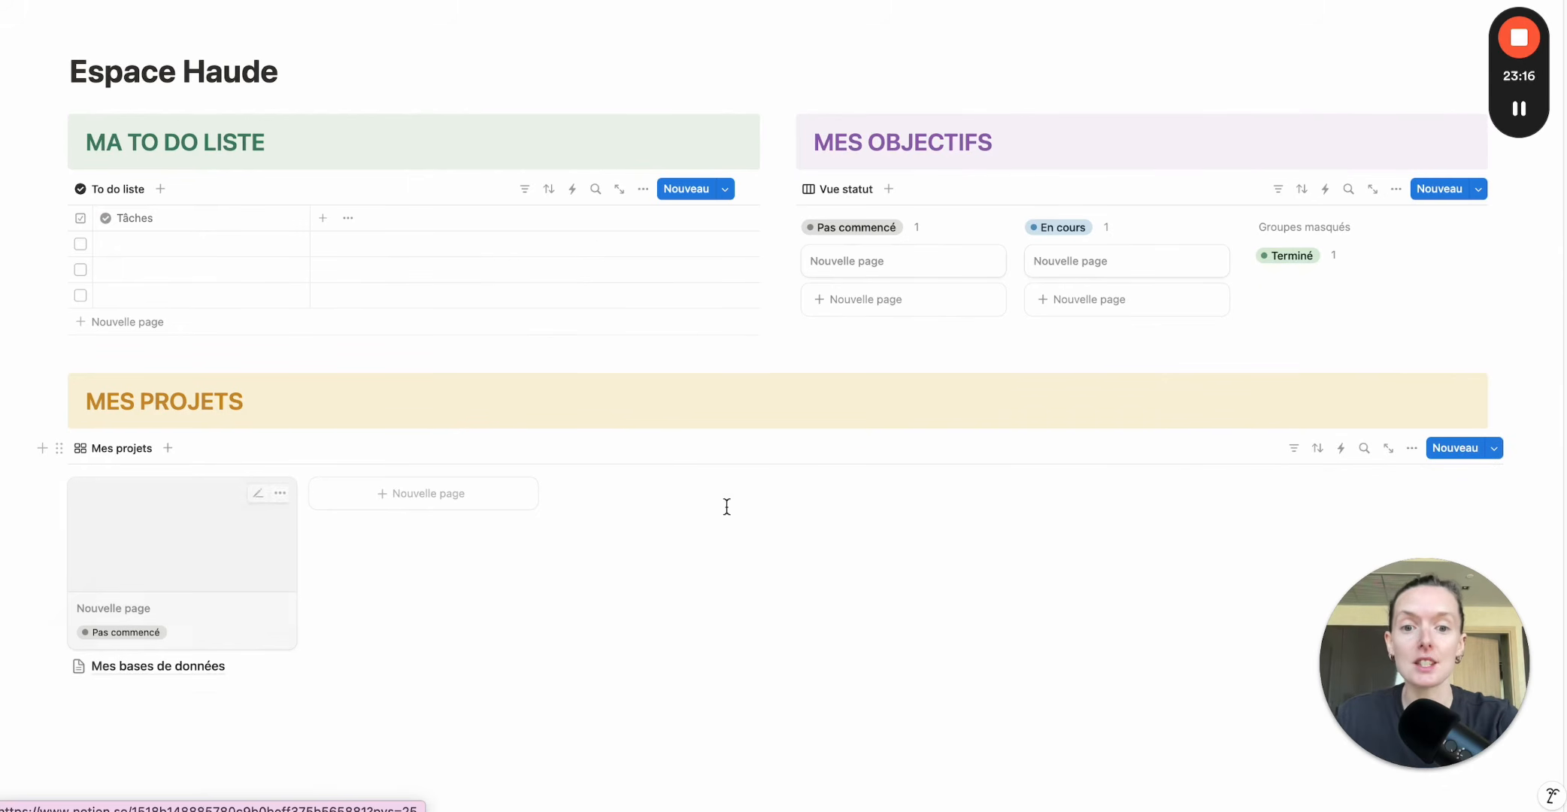
Show the Progression property on the Mes projets gallery cards and keep Objectifs hidden.
{"action": "left_click", "coordinate": [1413, 449]}
{"action": "left_click", "coordinate": [1467, 151]}
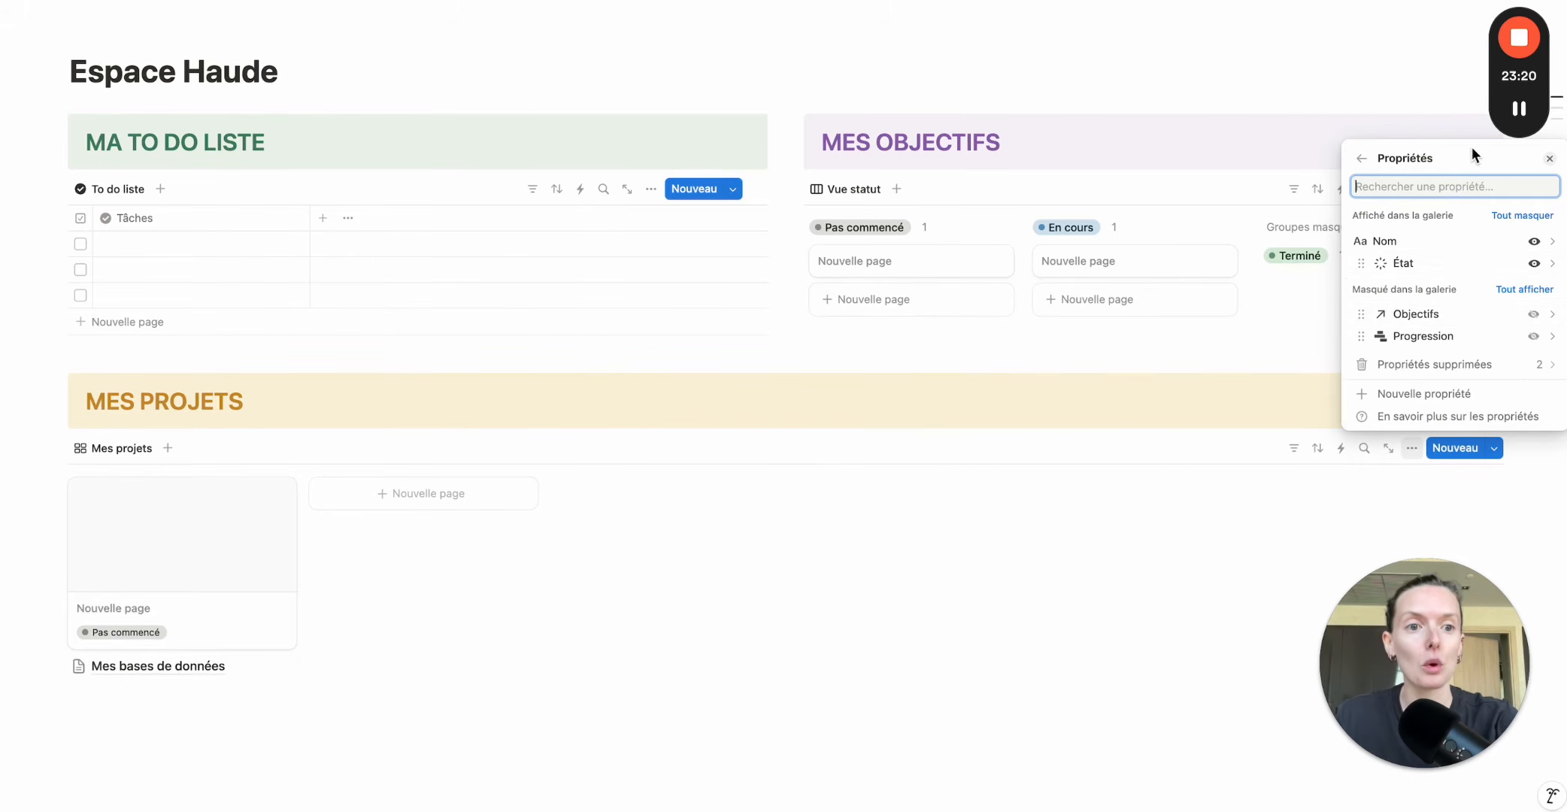
{"action": "left_click", "coordinate": [1534, 336]}
{"action": "left_click", "coordinate": [1534, 336]}
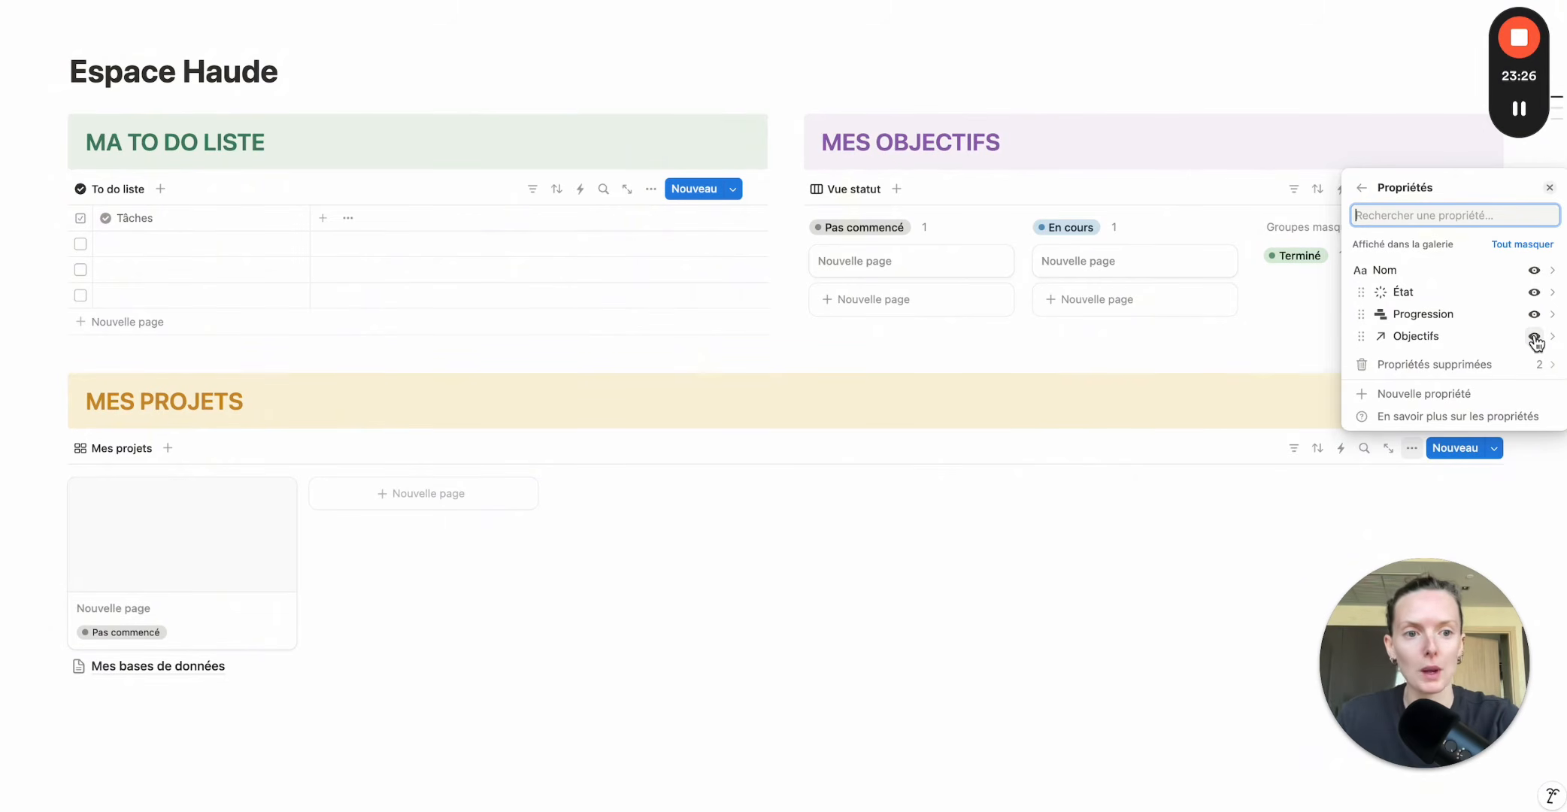
{"action": "left_click", "coordinate": [1534, 337]}
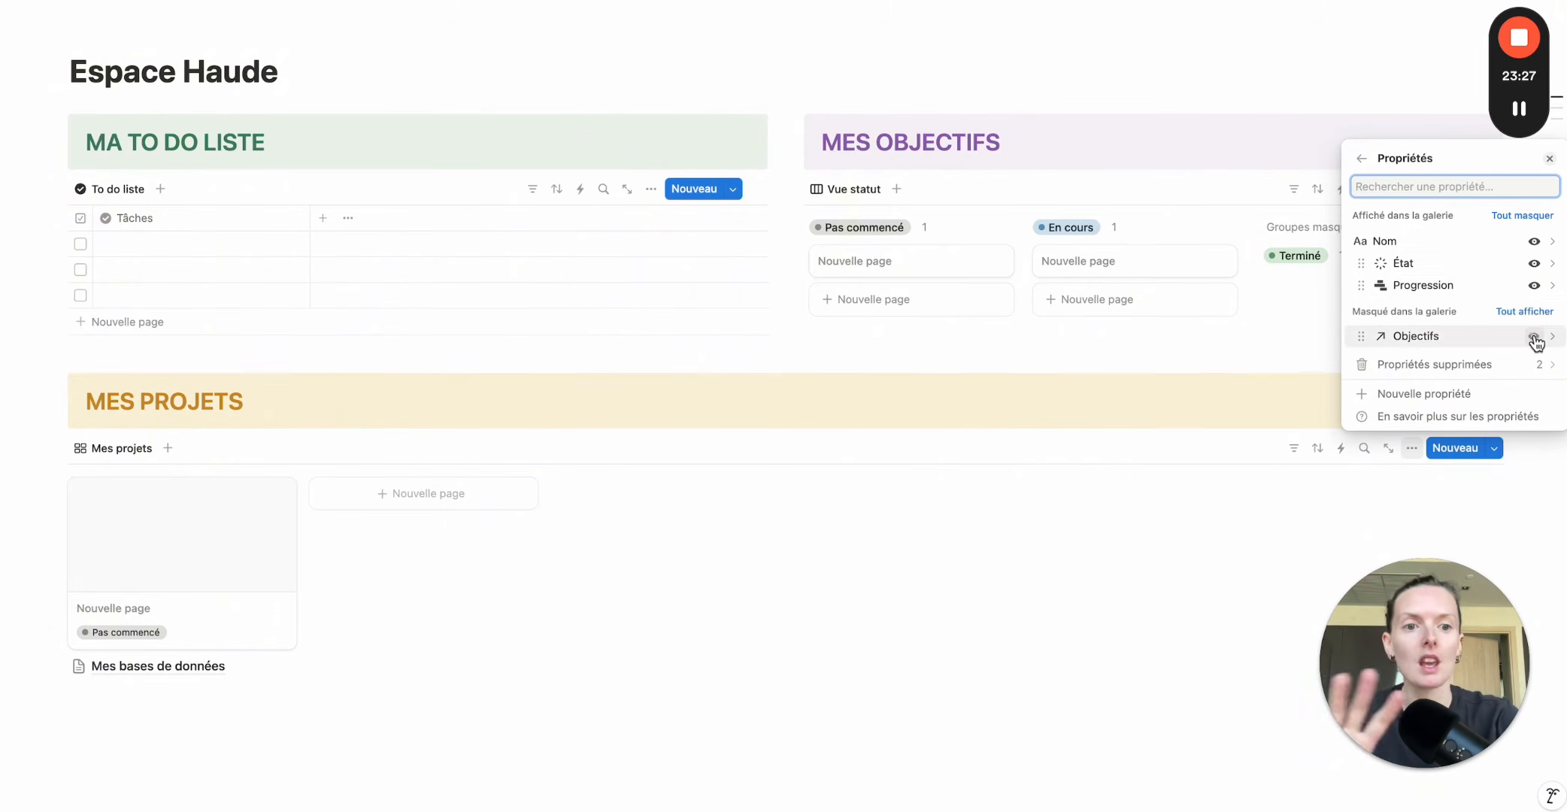
{"action": "left_click", "coordinate": [854, 687]}
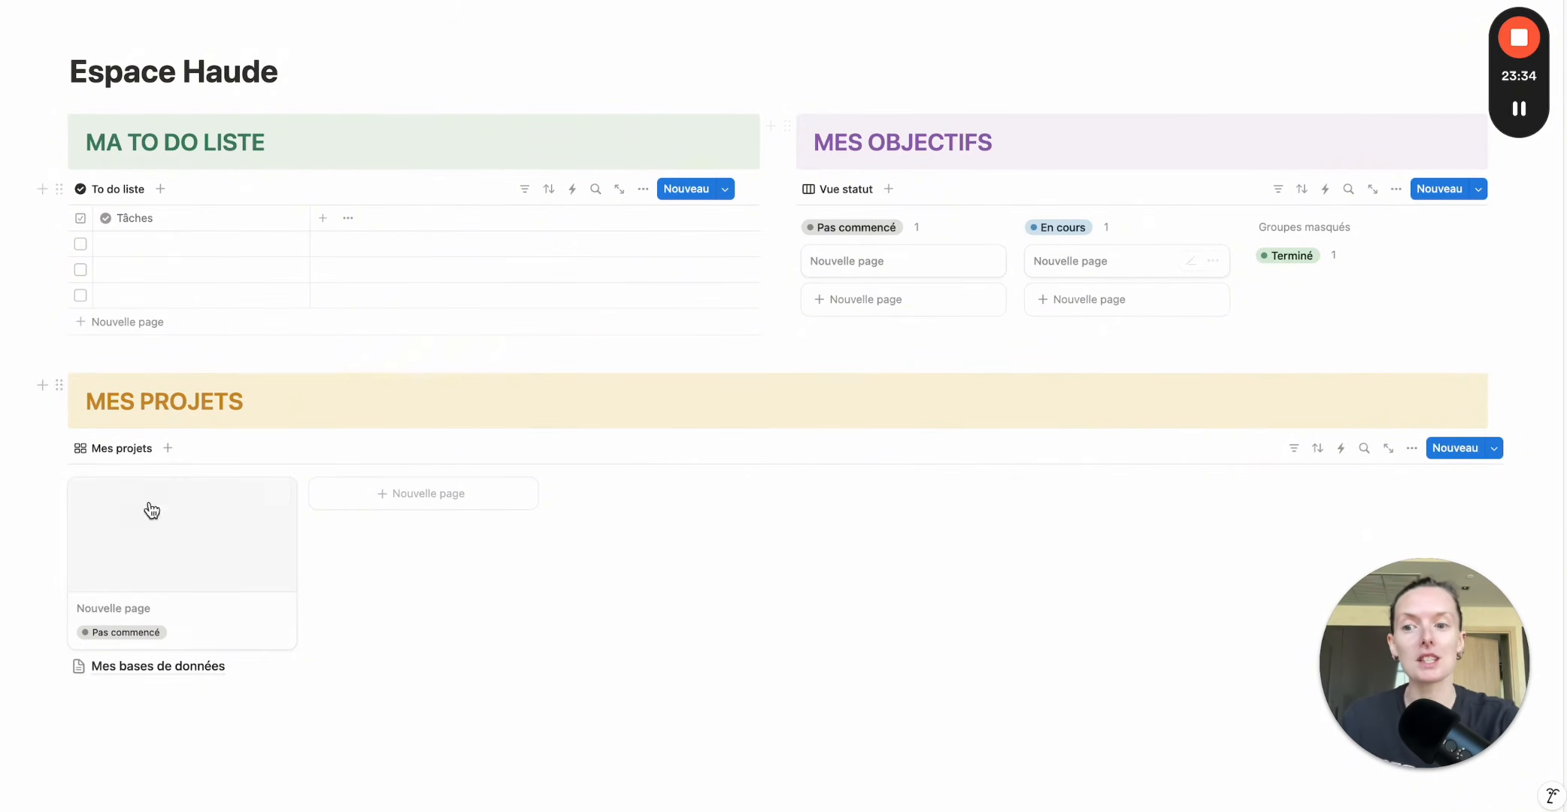
Title the blank page in the Mes projets gallery Projet 1 and close it.
{"action": "left_click", "coordinate": [218, 523]}
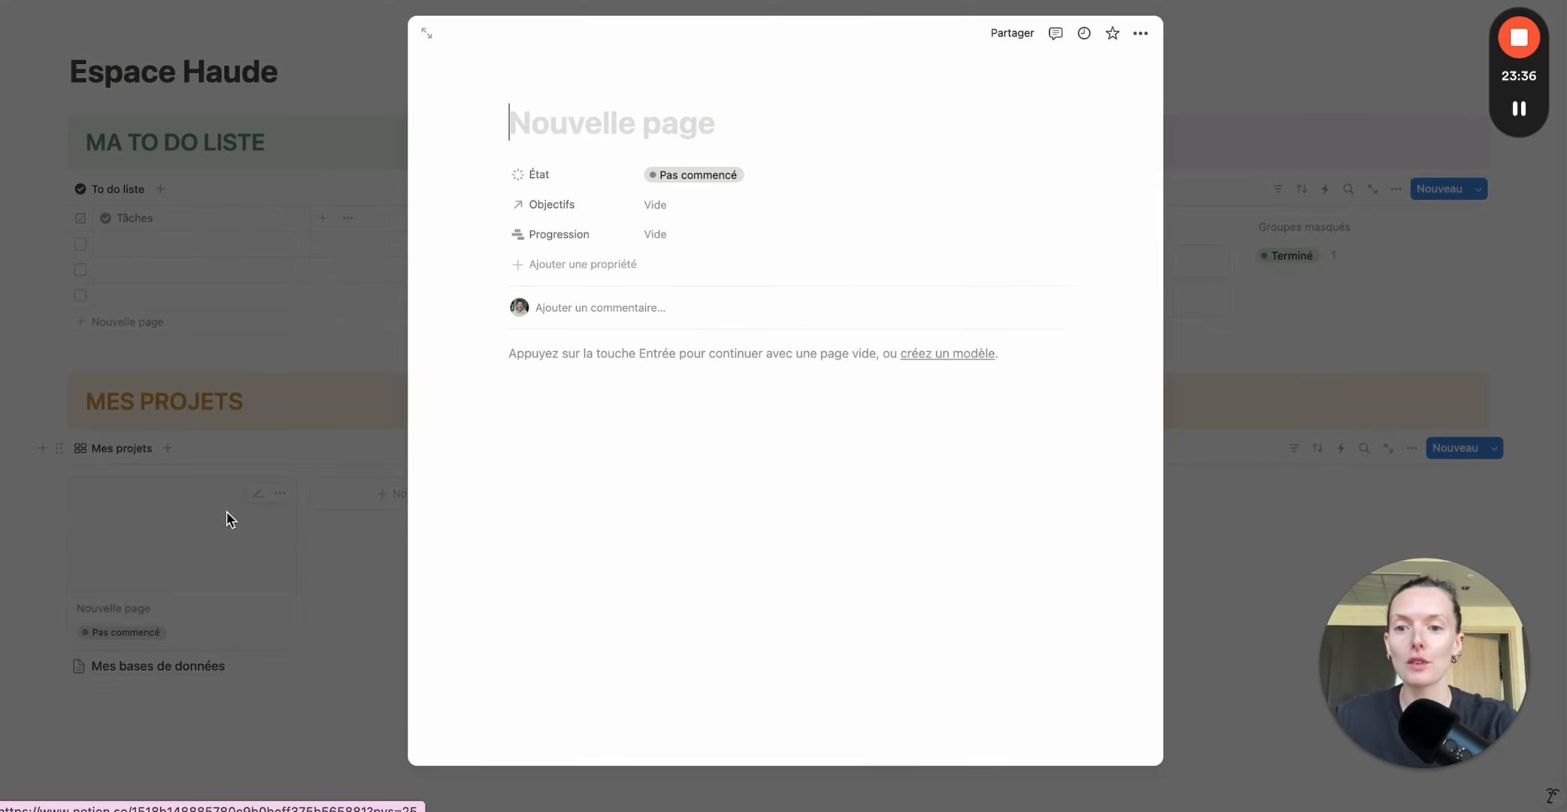
{"action": "type", "text": "Projet "}
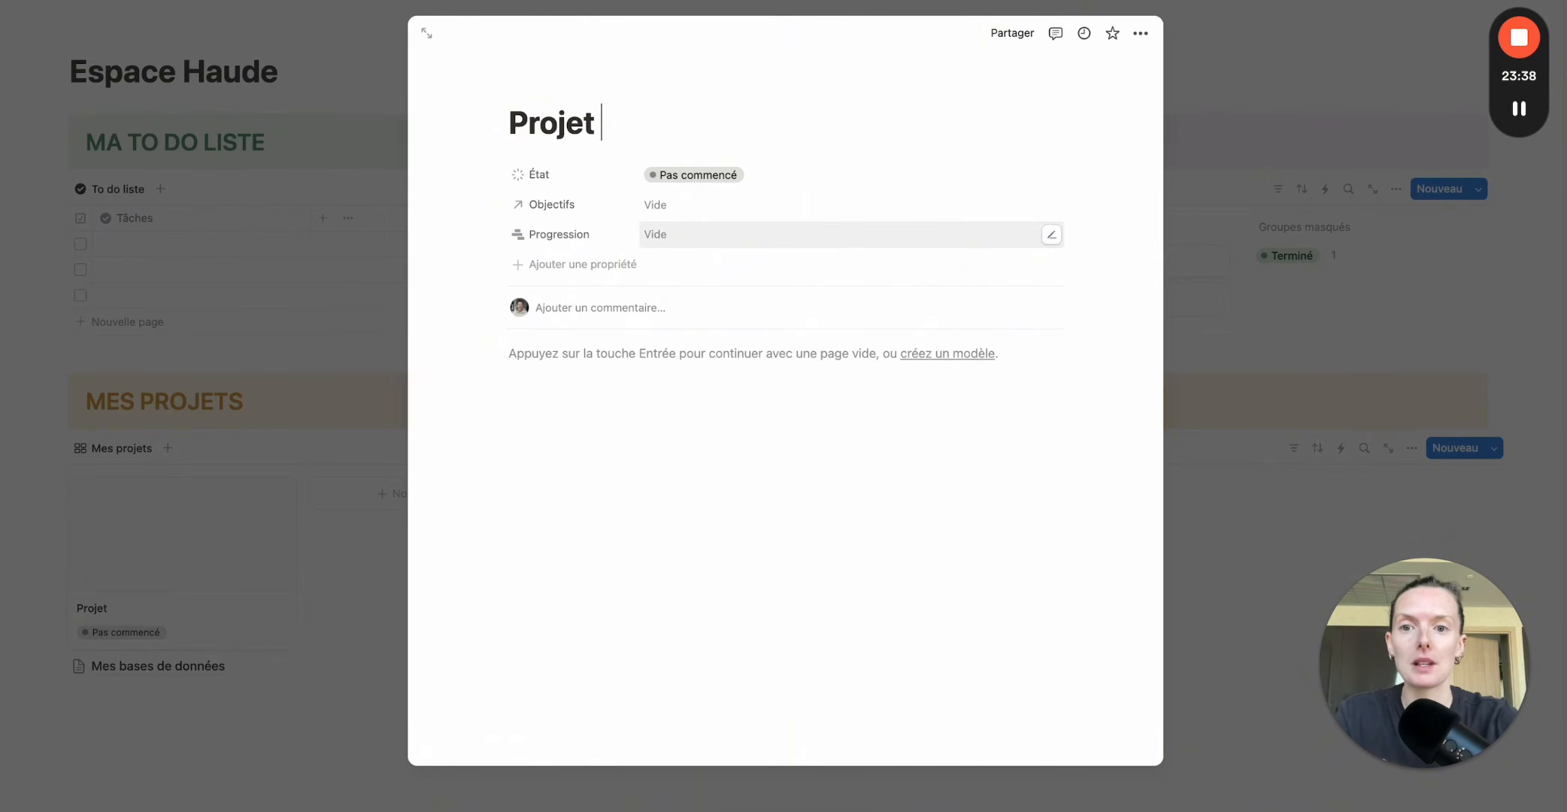
{"action": "type", "text": "1"}
{"action": "left_click", "coordinate": [189, 602]}
Title the blank Pas commencé objective Objectif 1, link it to Projet 1, and close its page.
{"action": "left_click", "coordinate": [871, 264]}
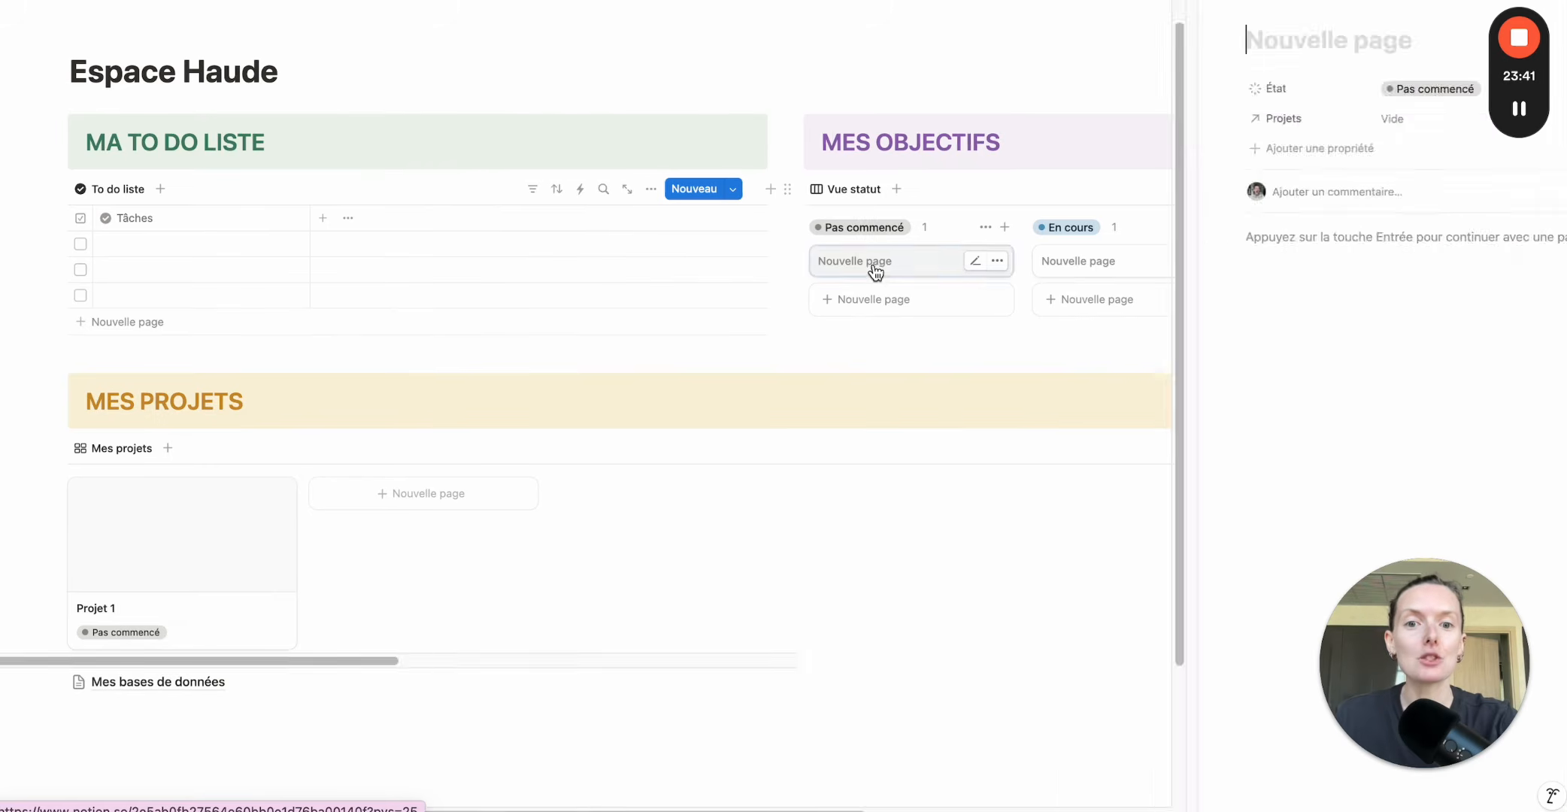
{"action": "type", "text": "Objec"}
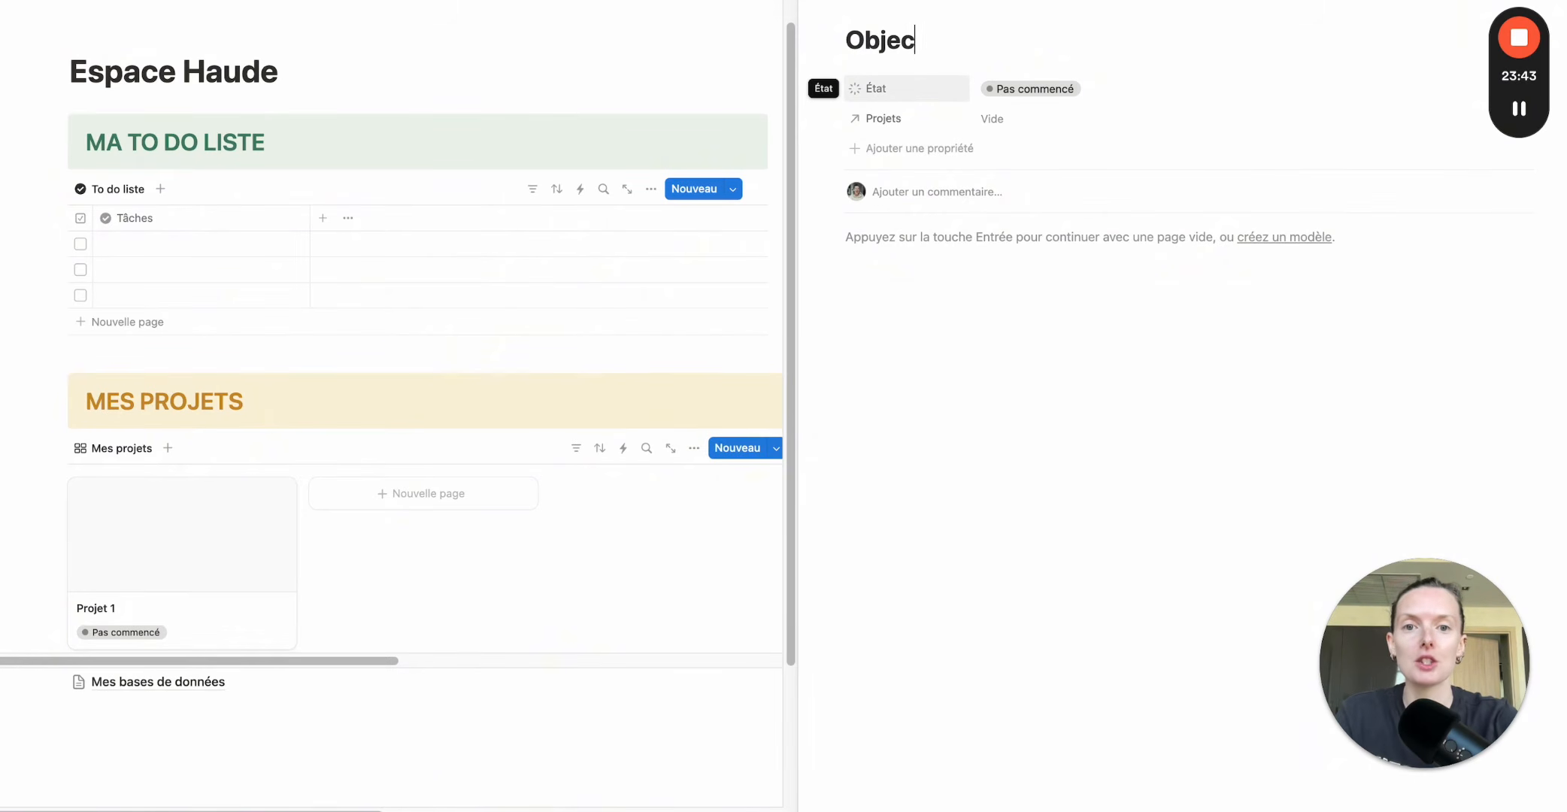
{"action": "type", "text": "tig"}
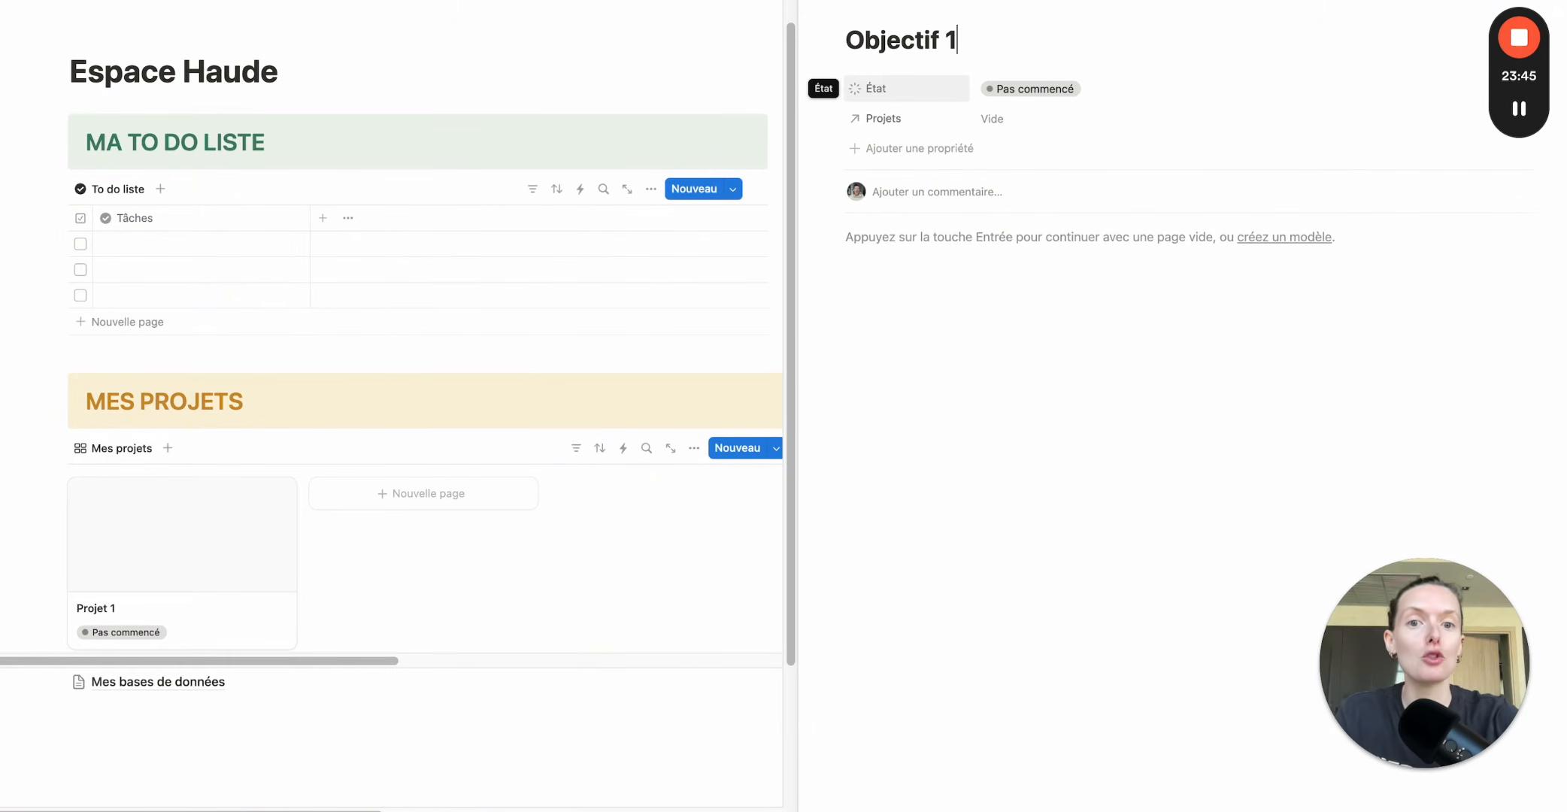
{"action": "left_click", "coordinate": [1064, 126]}
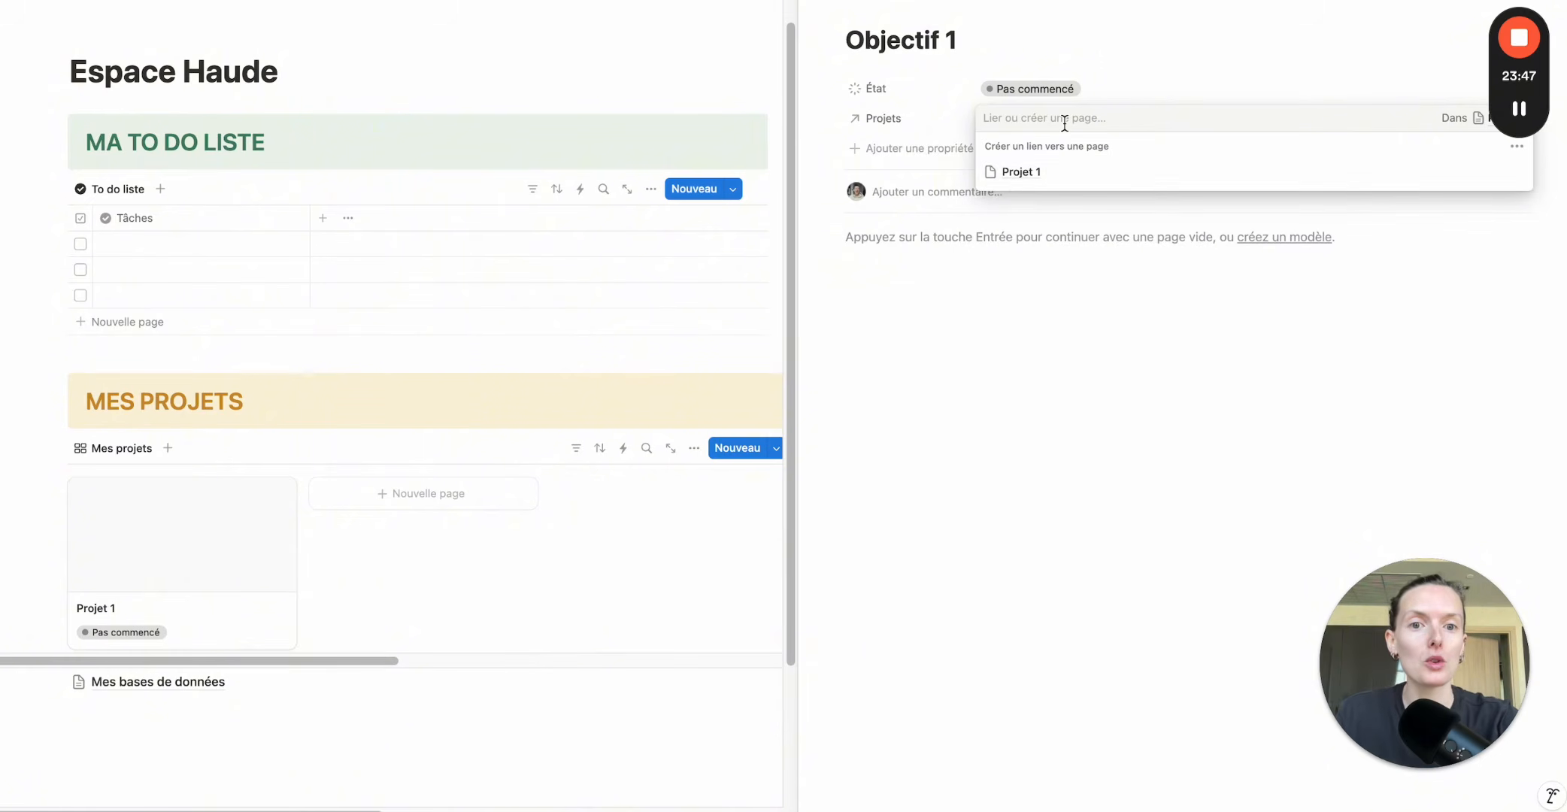
{"action": "left_click", "coordinate": [1035, 179]}
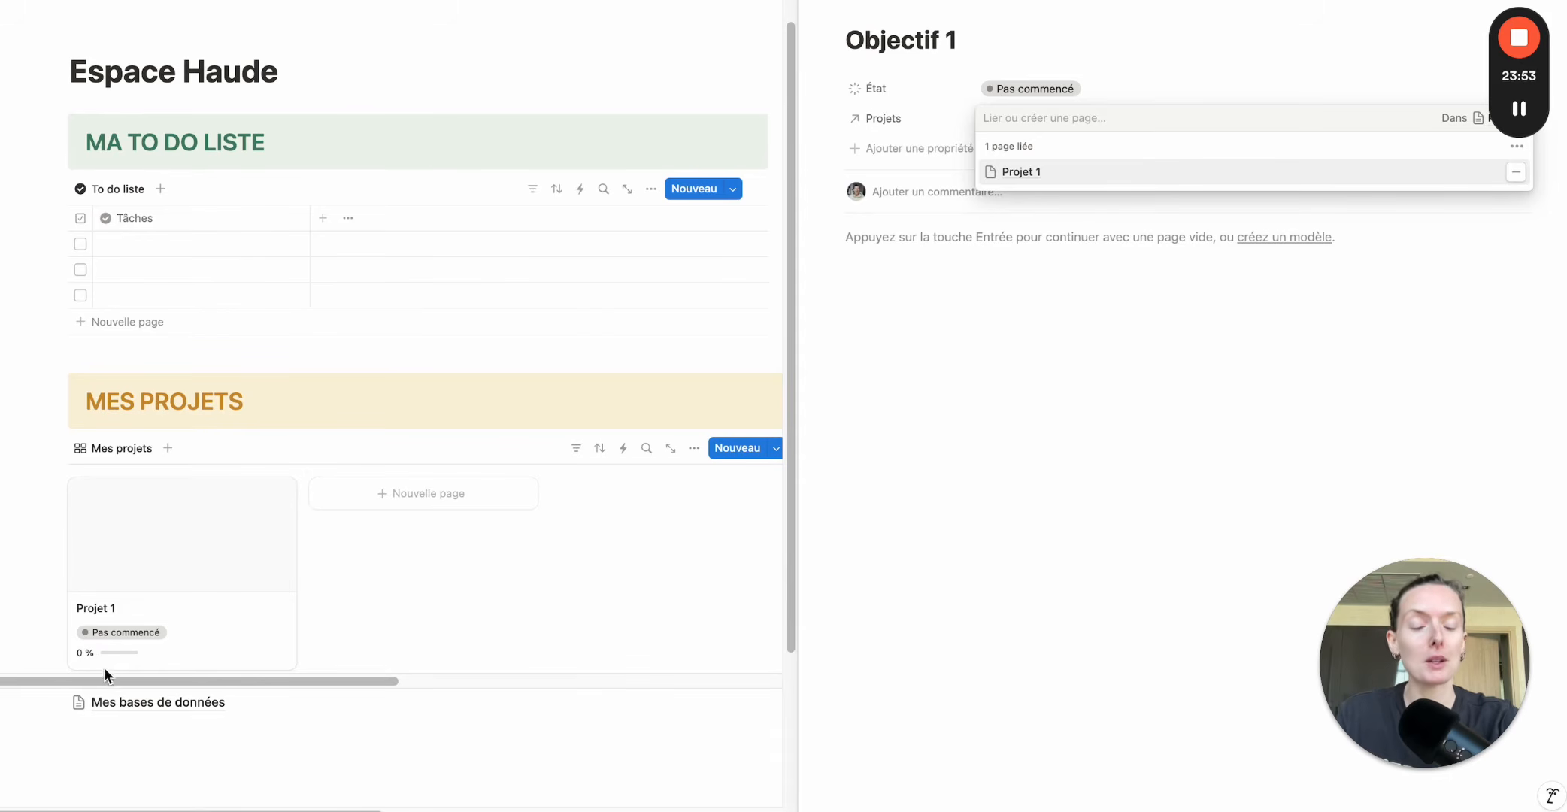
{"action": "key", "text": "Escape"}
{"action": "key", "text": "Escape"}
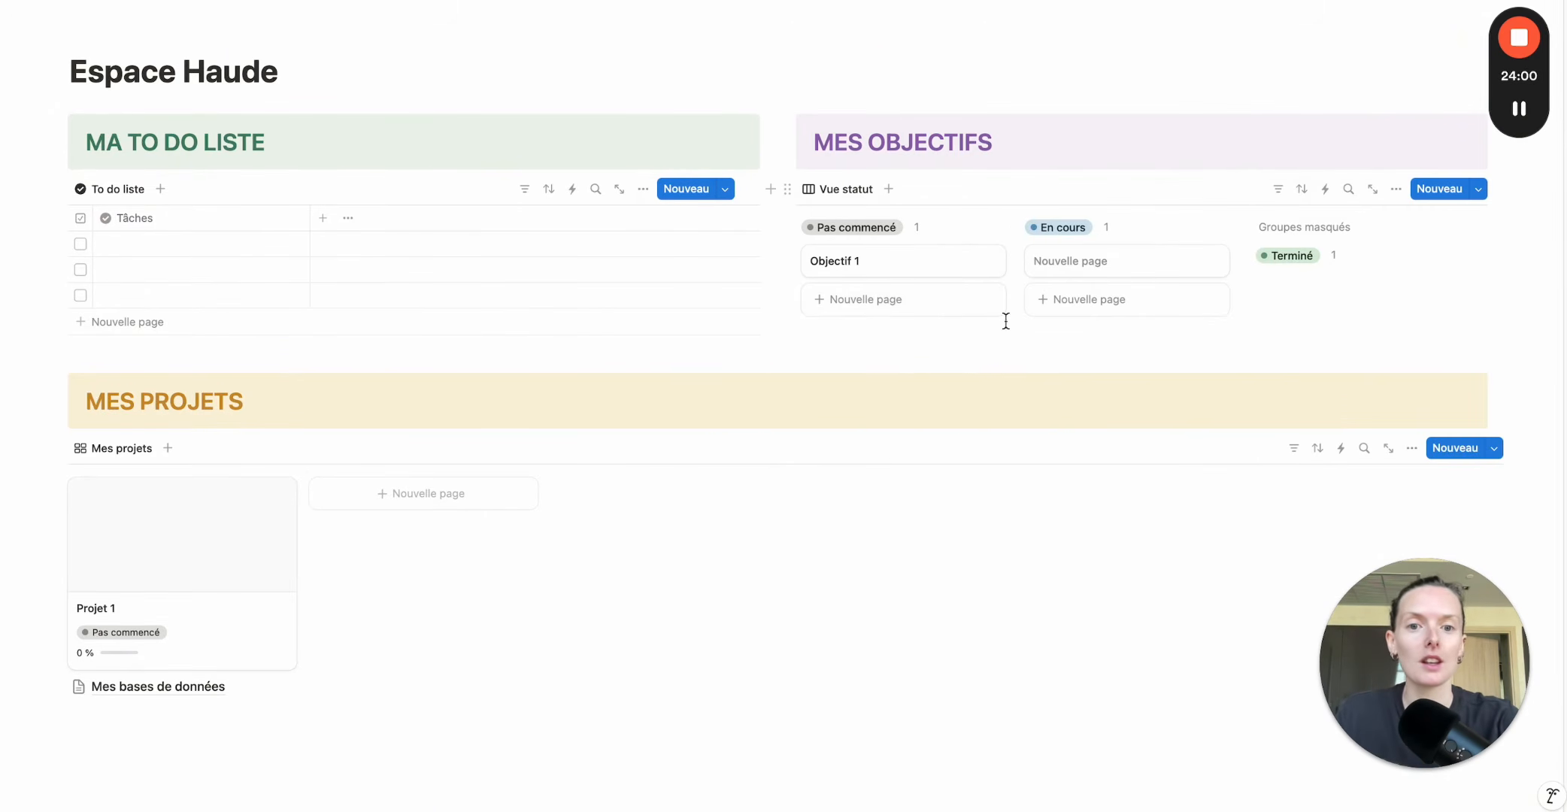
Title the blank En cours objective Objectif 2, link it to Projet 1, and close its page.
{"action": "left_click", "coordinate": [1094, 267]}
{"action": "type", "text": "O"}
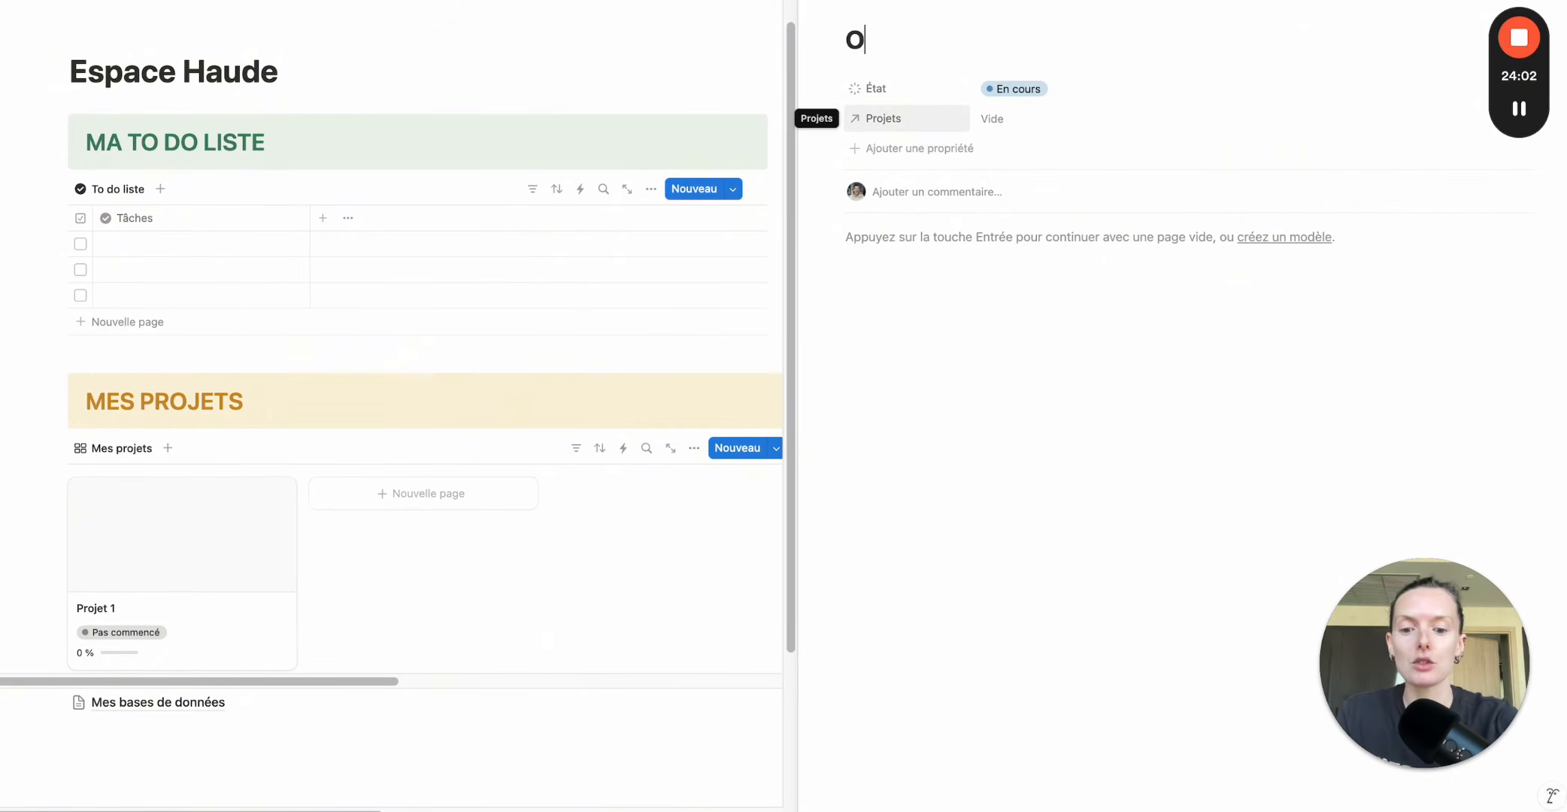
{"action": "type", "text": "bjectif 2"}
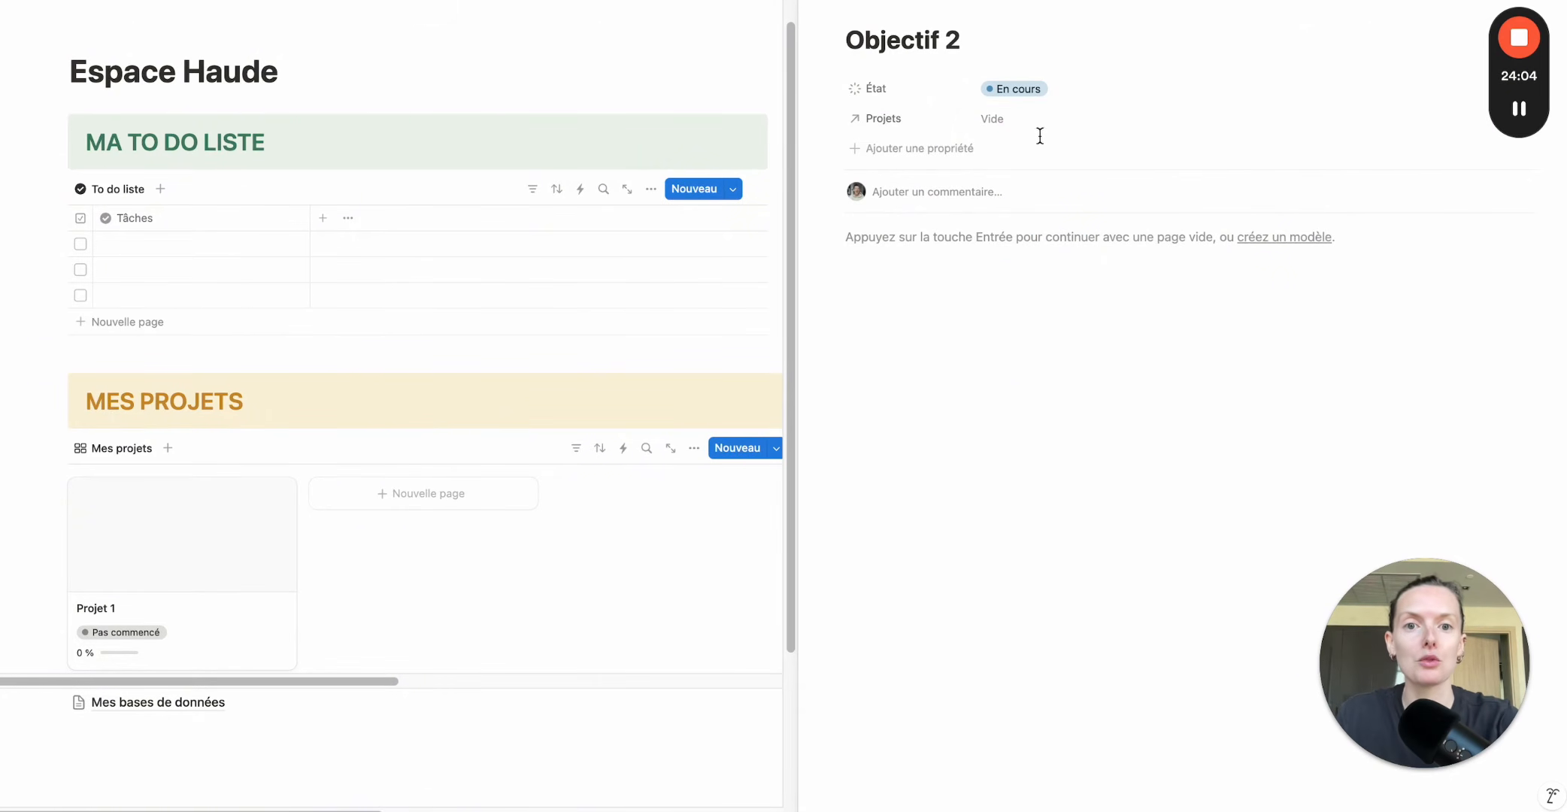
{"action": "left_click", "coordinate": [1057, 122]}
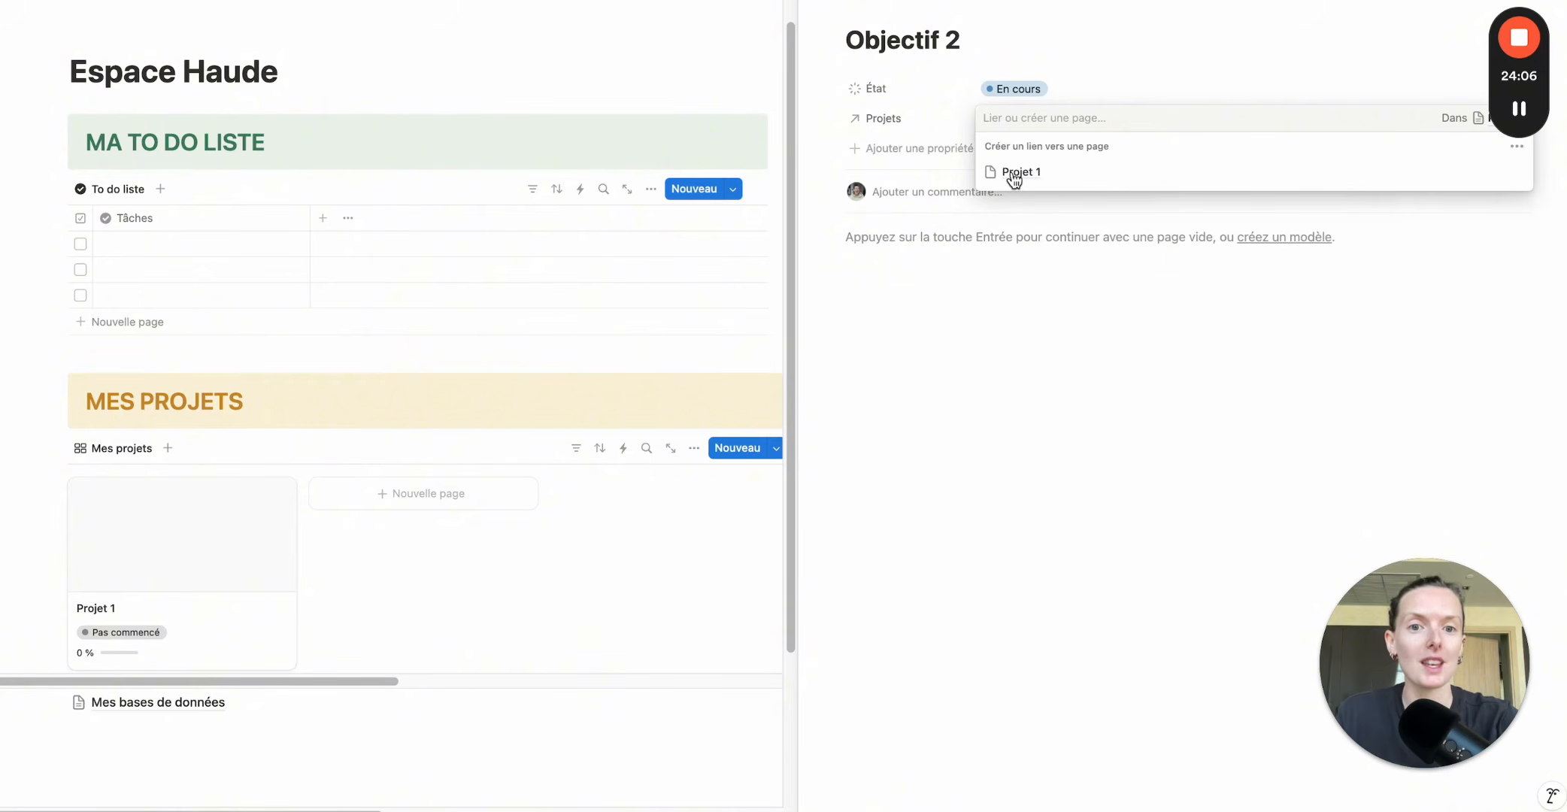
{"action": "left_click", "coordinate": [1017, 170]}
{"action": "key", "text": "Escape"}
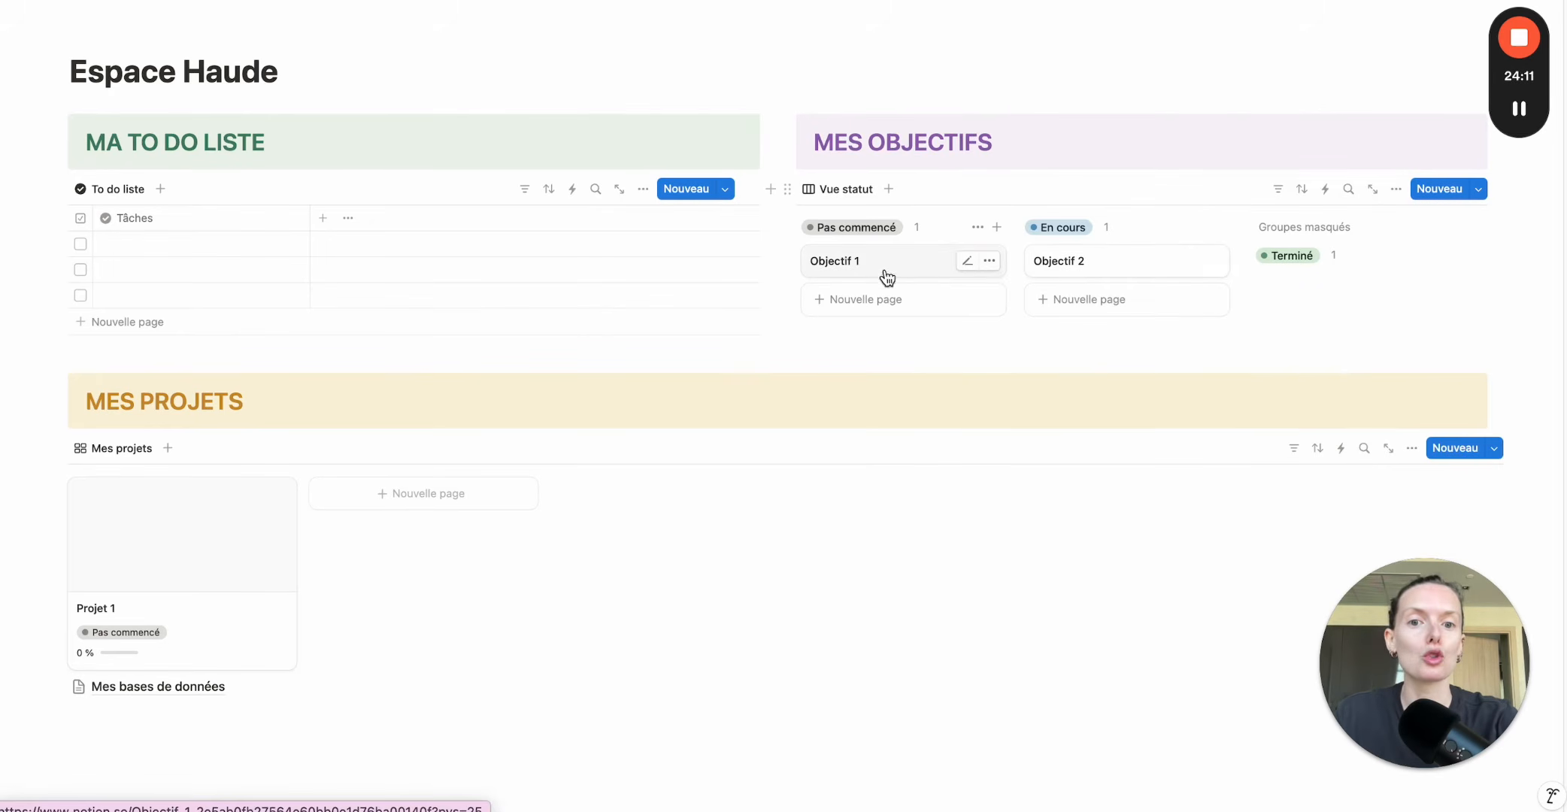
Move the Objectif 2 card into the Terminé group and return to the Espace Haude page.
{"action": "left_click_drag", "start_coordinate": [1102, 273], "coordinate": [1294, 259]}
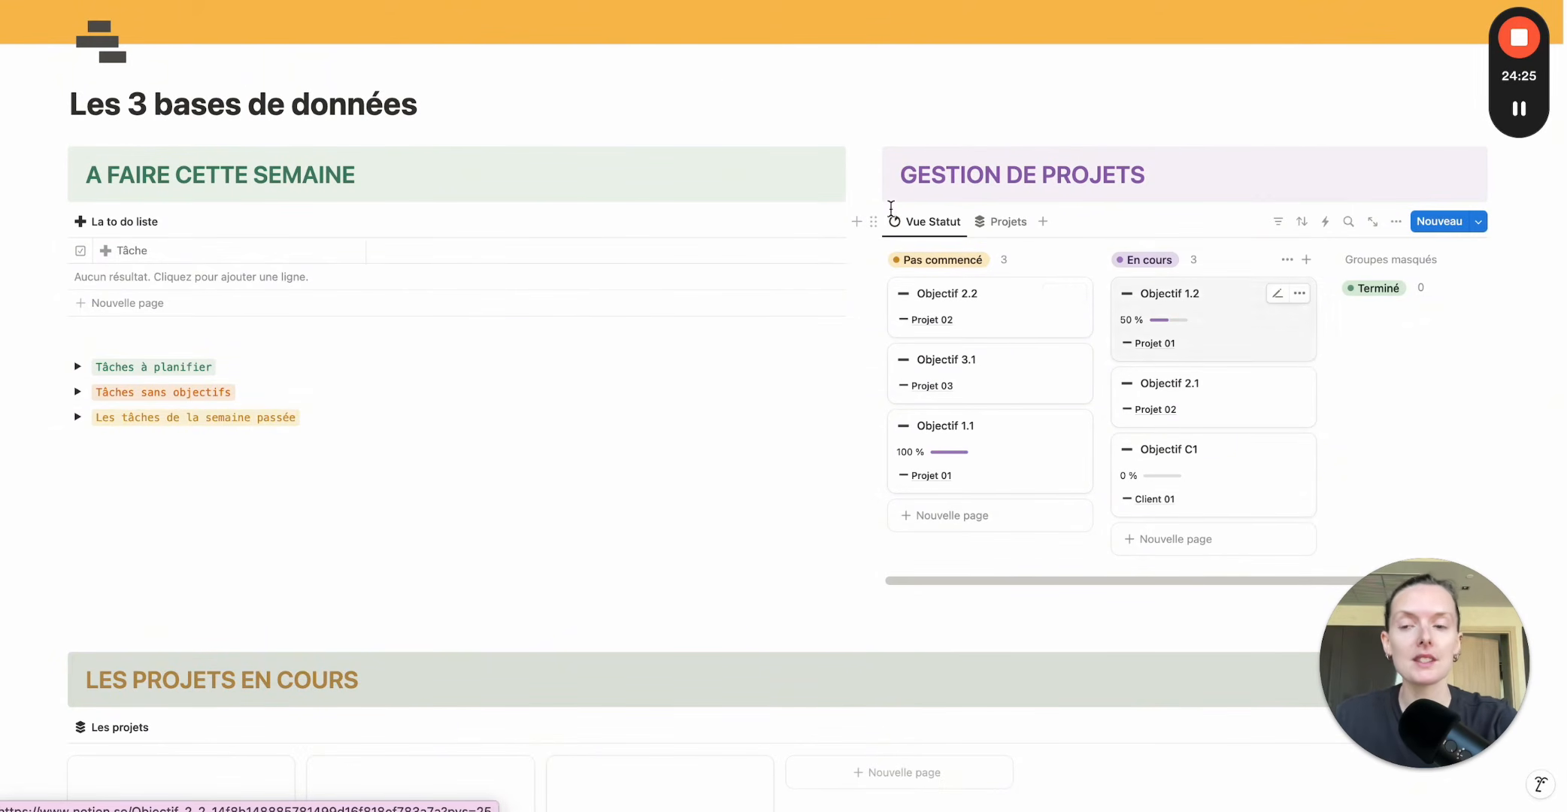
{"action": "key", "text": "ctrl+Tab"}
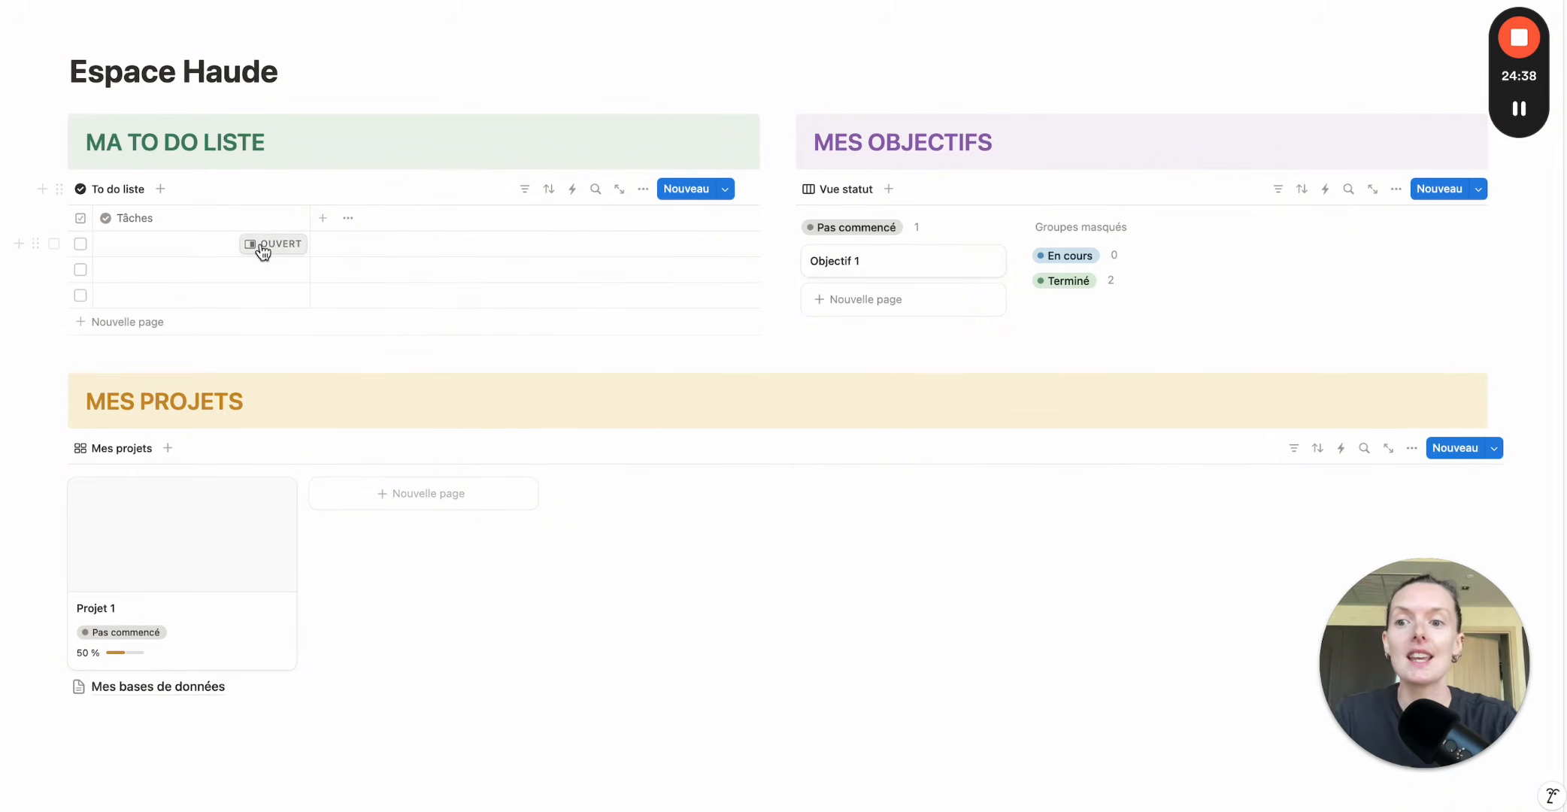
Name the three empty rows of the To do liste Tâche 1, Tâche 2 and Tâche 3.
{"action": "left_click", "coordinate": [198, 250]}
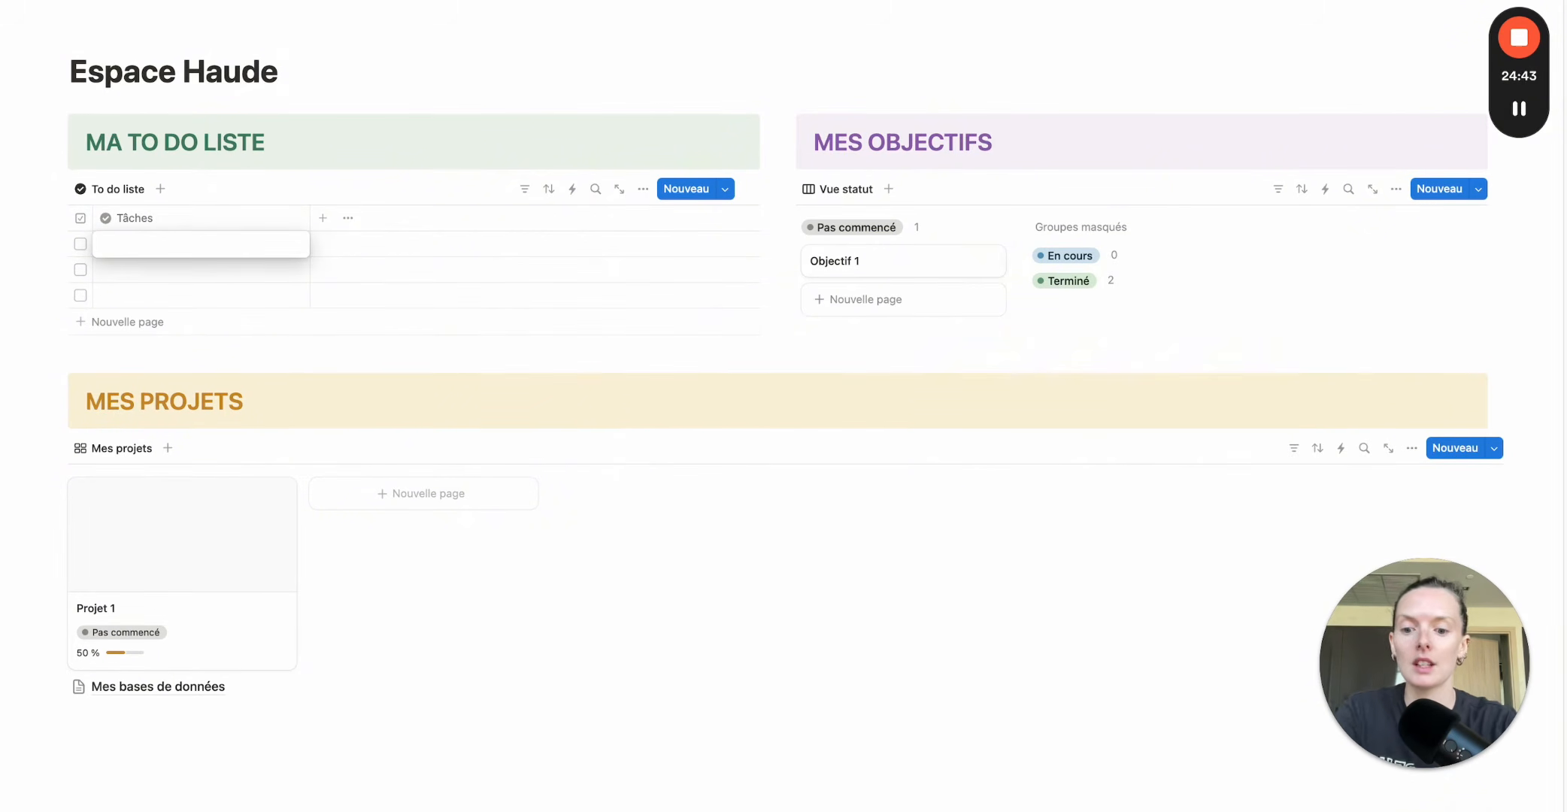
{"action": "type", "text": "Ta2ch"}
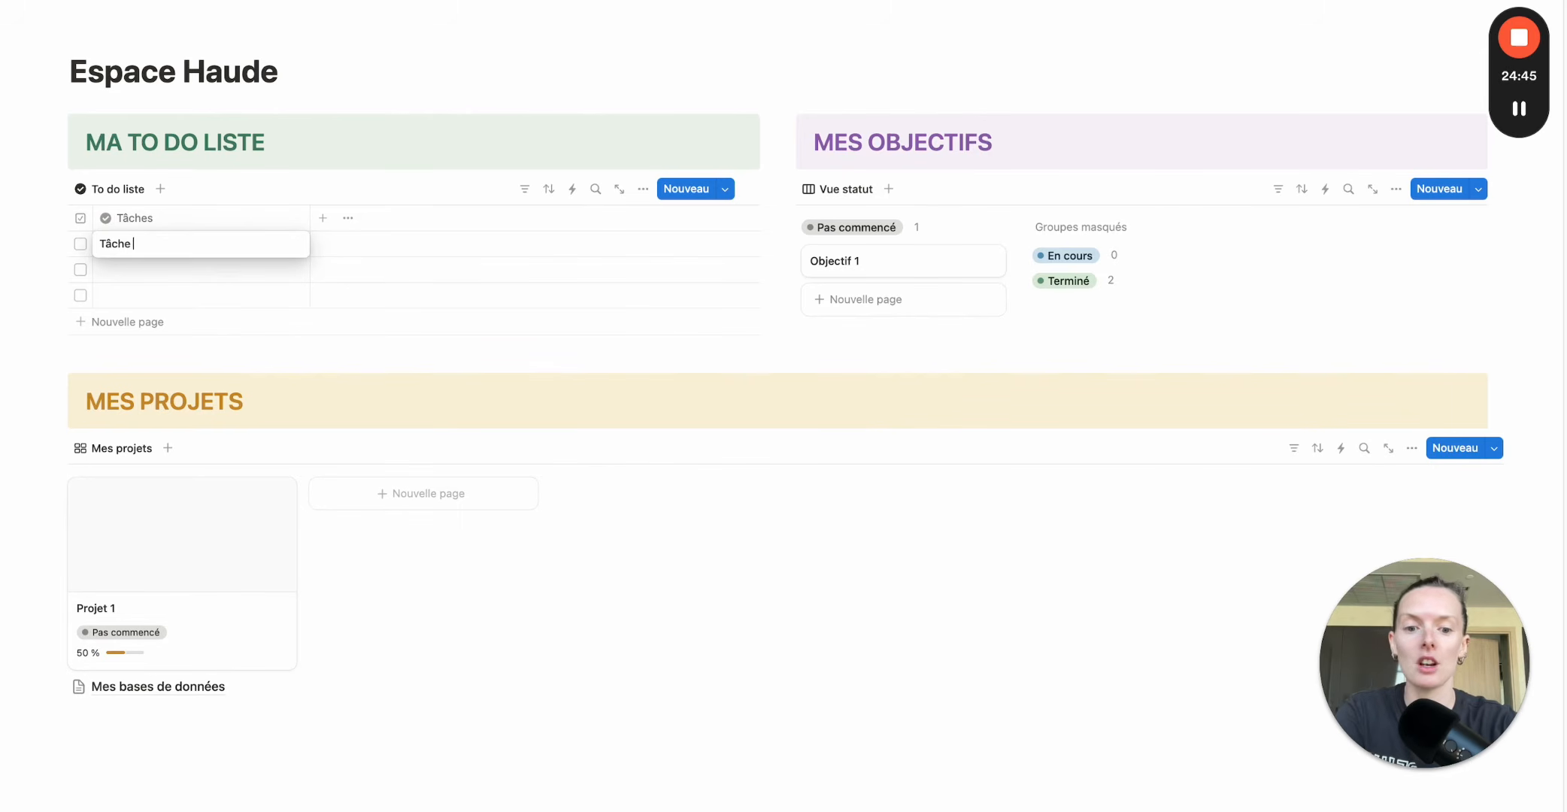
{"action": "key", "text": "super+c"}
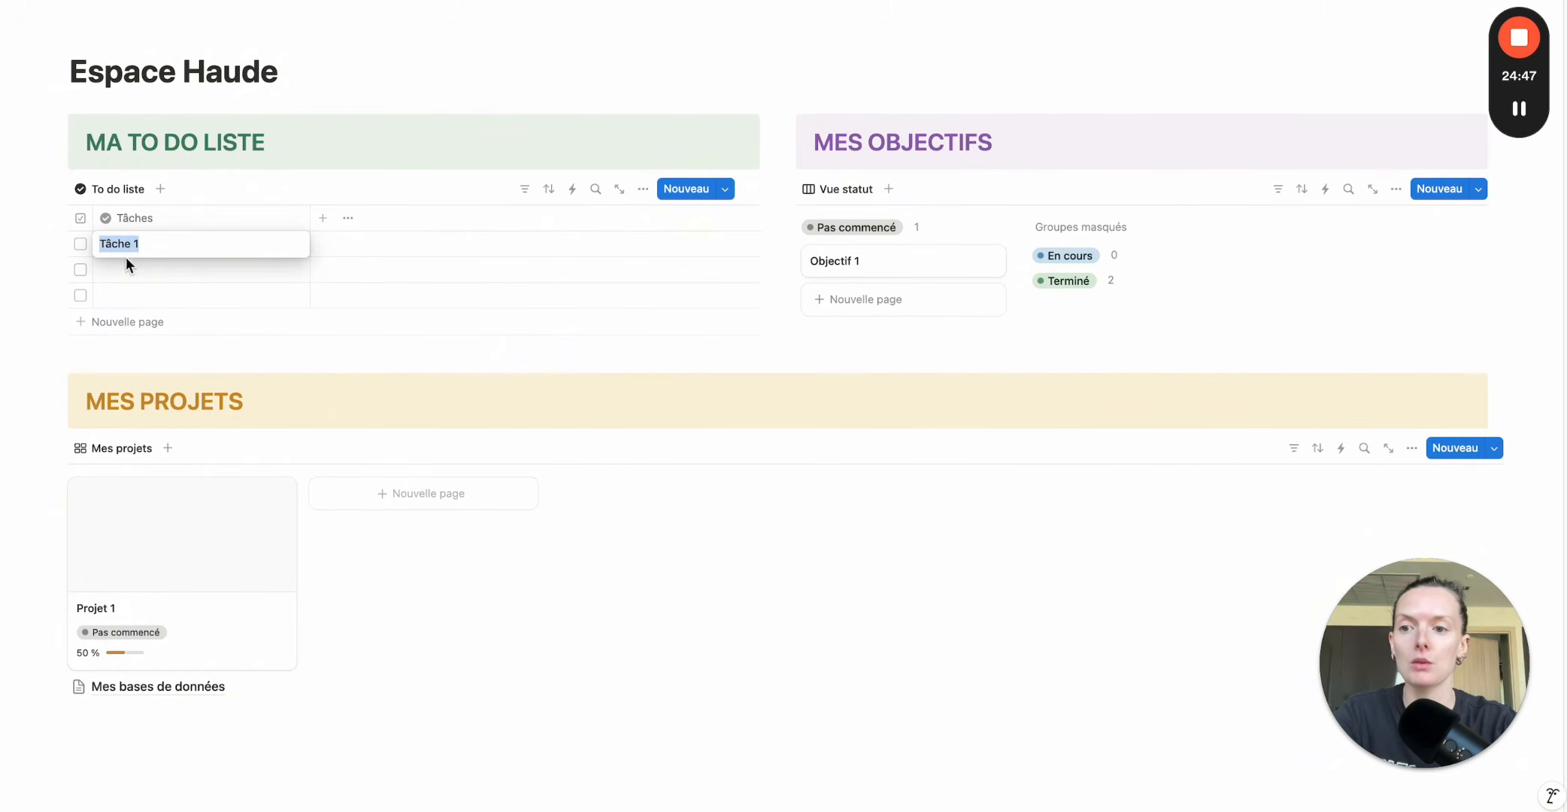
{"action": "left_click", "coordinate": [150, 272]}
{"action": "left_click", "coordinate": [149, 269]}
{"action": "key", "text": "super+v"}
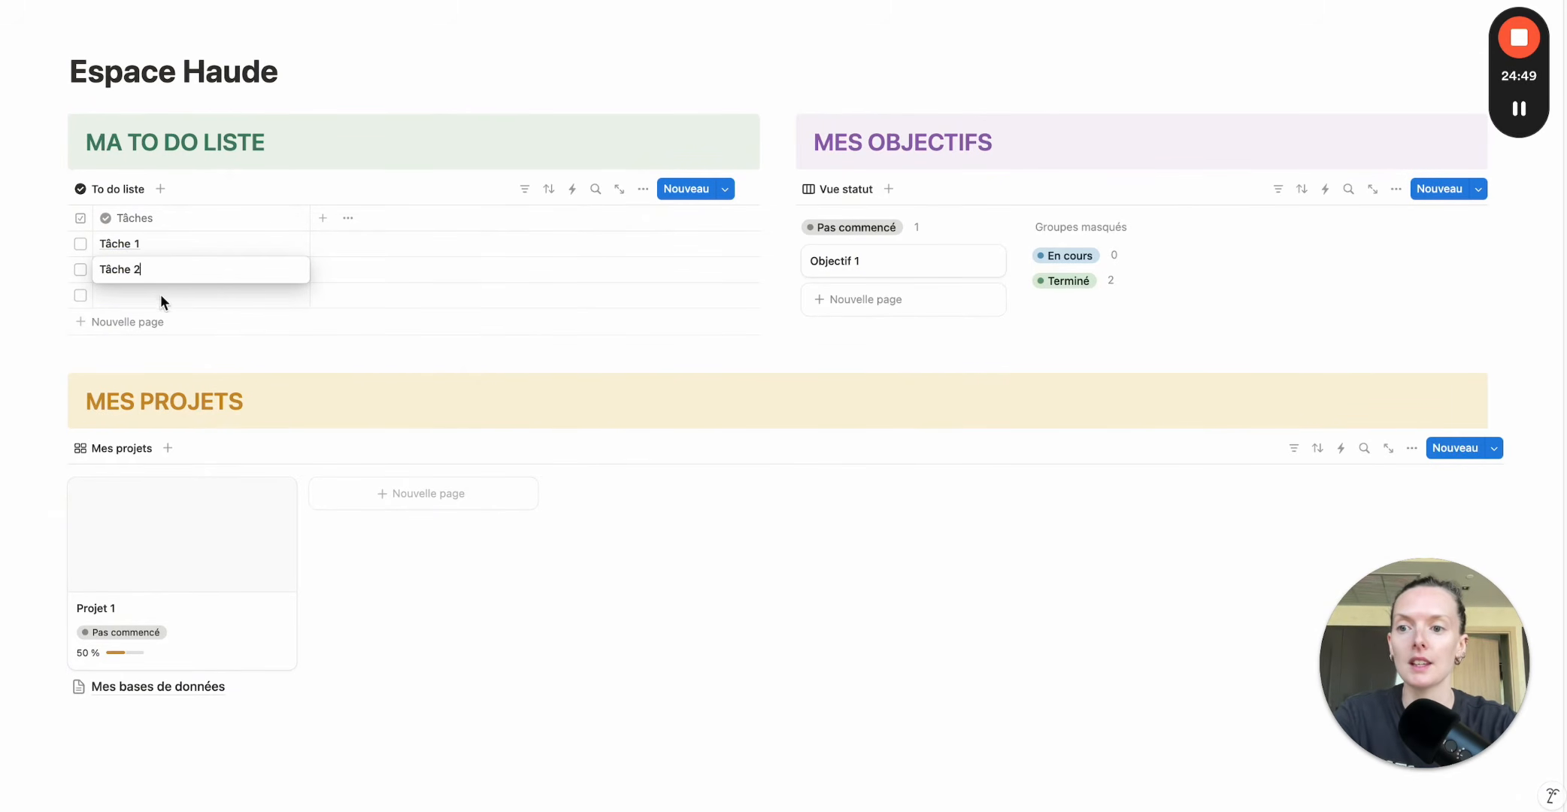
{"action": "left_click", "coordinate": [152, 294]}
{"action": "key", "text": "Escape"}
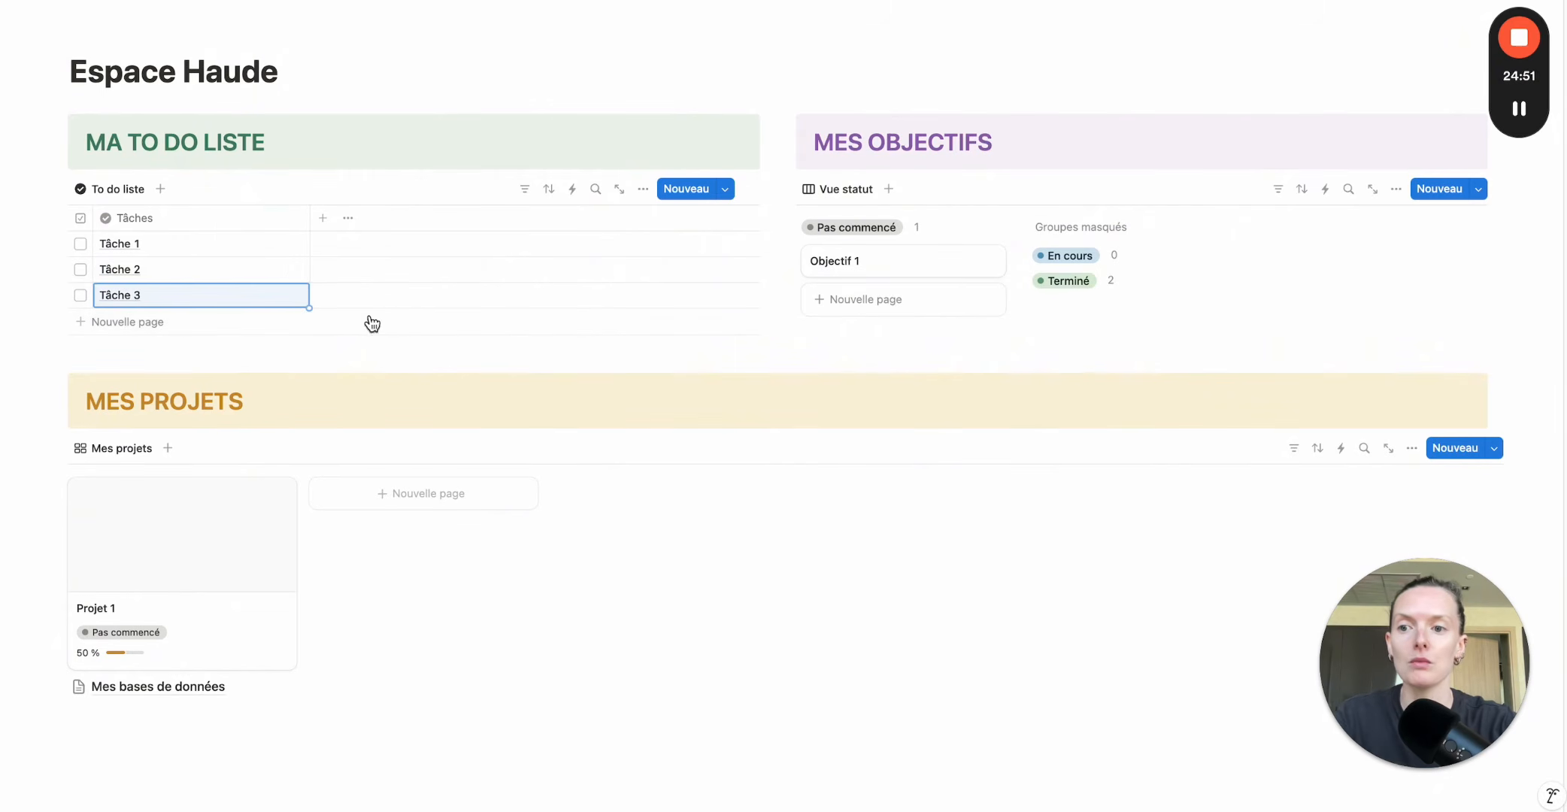
Add a two-way relation property from the tasks to the Objectifs database, starting from the Tâche 1 page.
{"action": "left_click", "coordinate": [274, 247]}
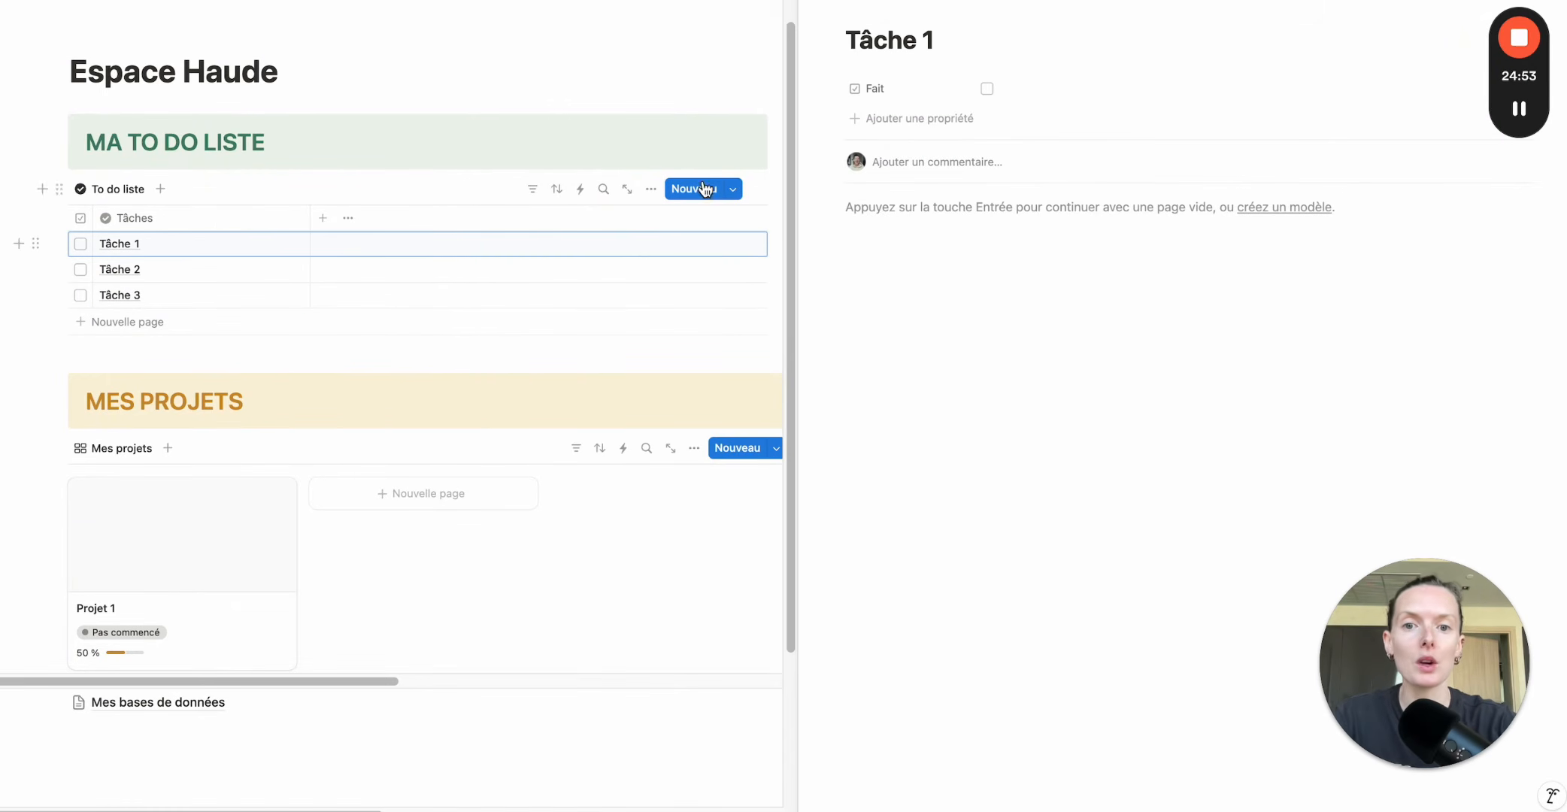
{"action": "left_click", "coordinate": [921, 123]}
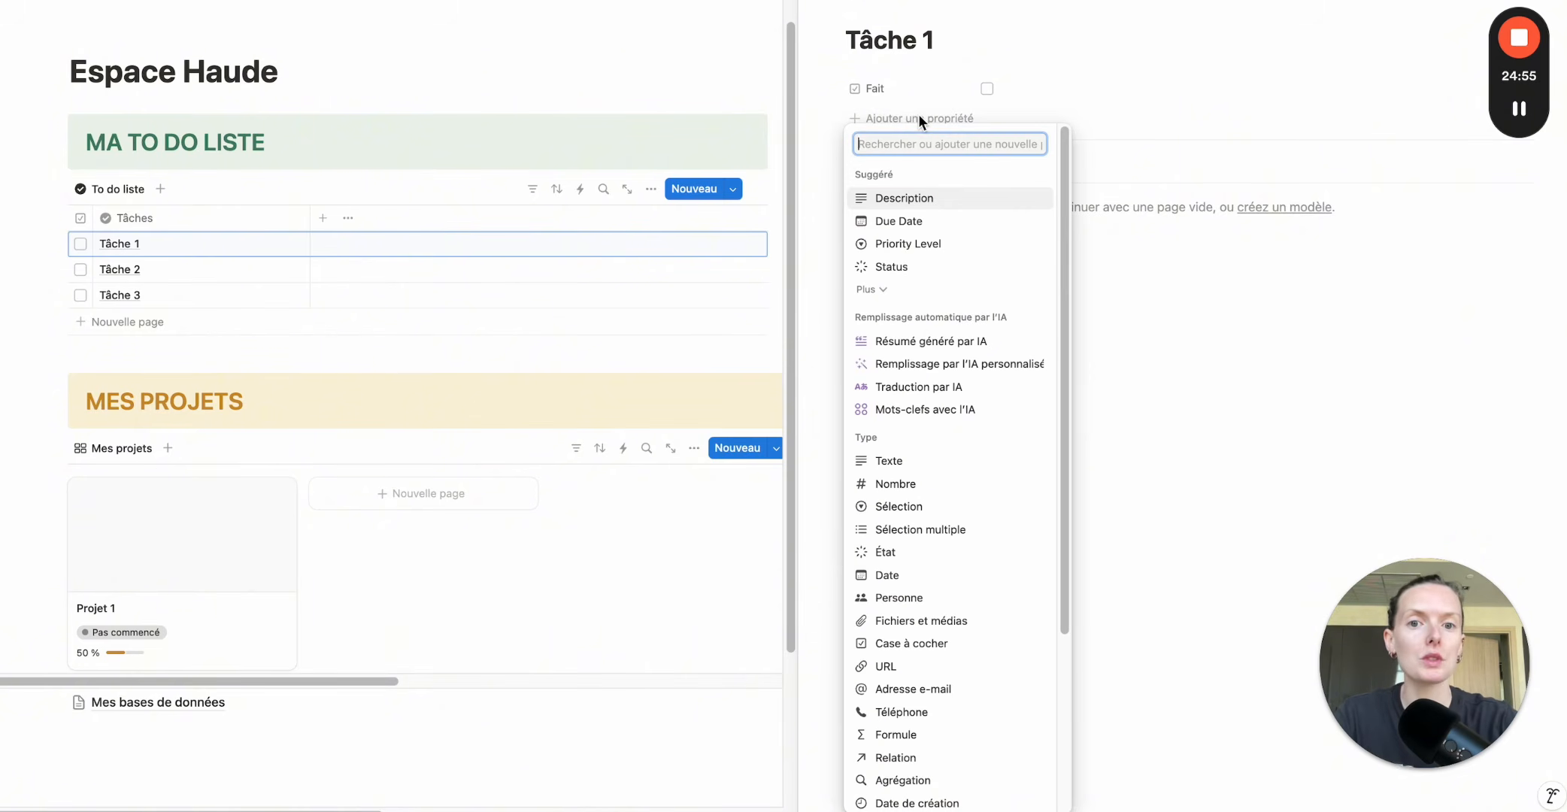
{"action": "scroll", "coordinate": [913, 425], "scroll_direction": "down", "scroll_amount": 5}
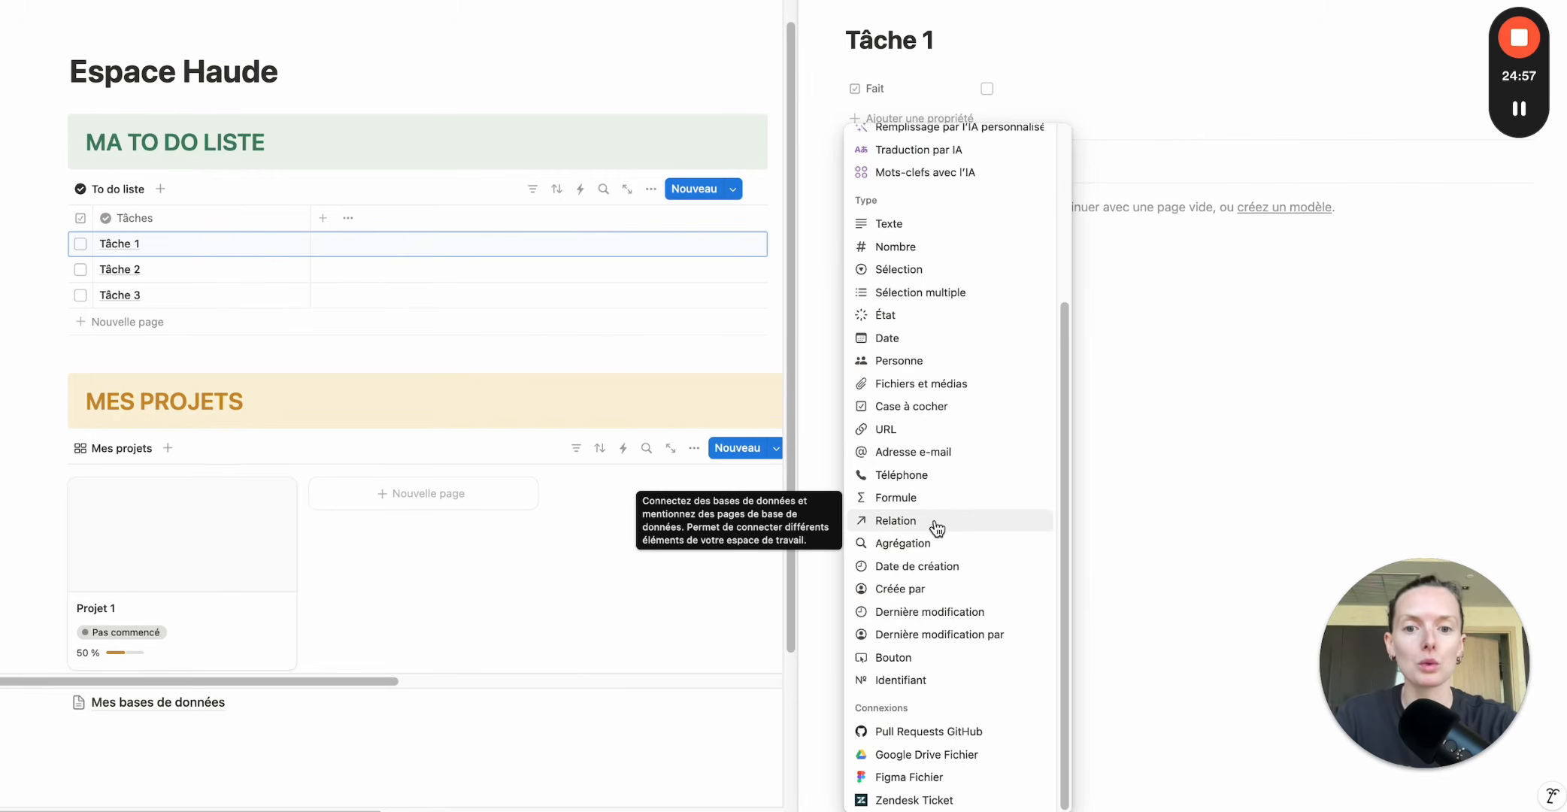
{"action": "left_click", "coordinate": [937, 525]}
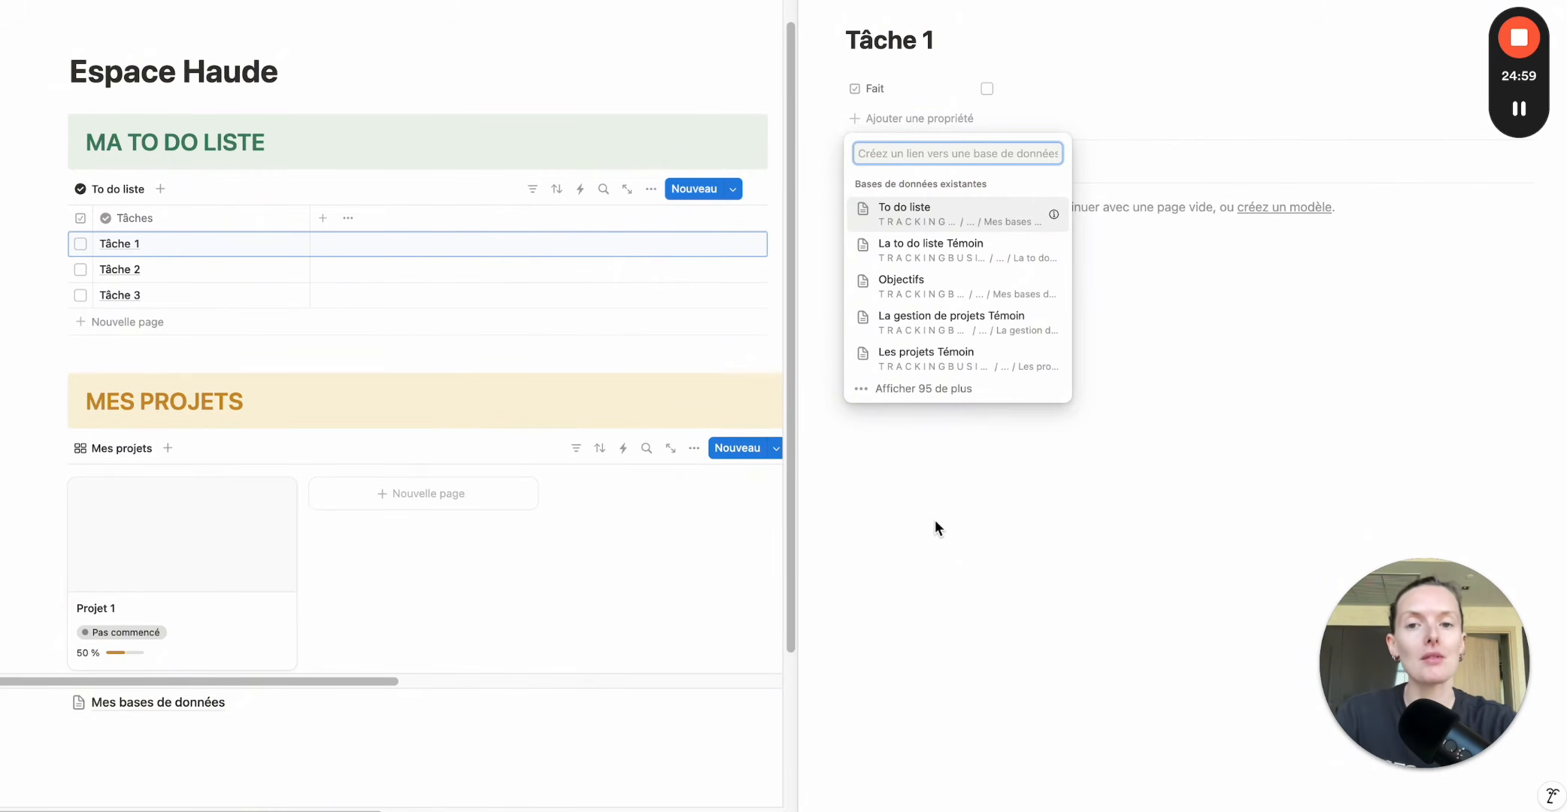
{"action": "left_click", "coordinate": [963, 301]}
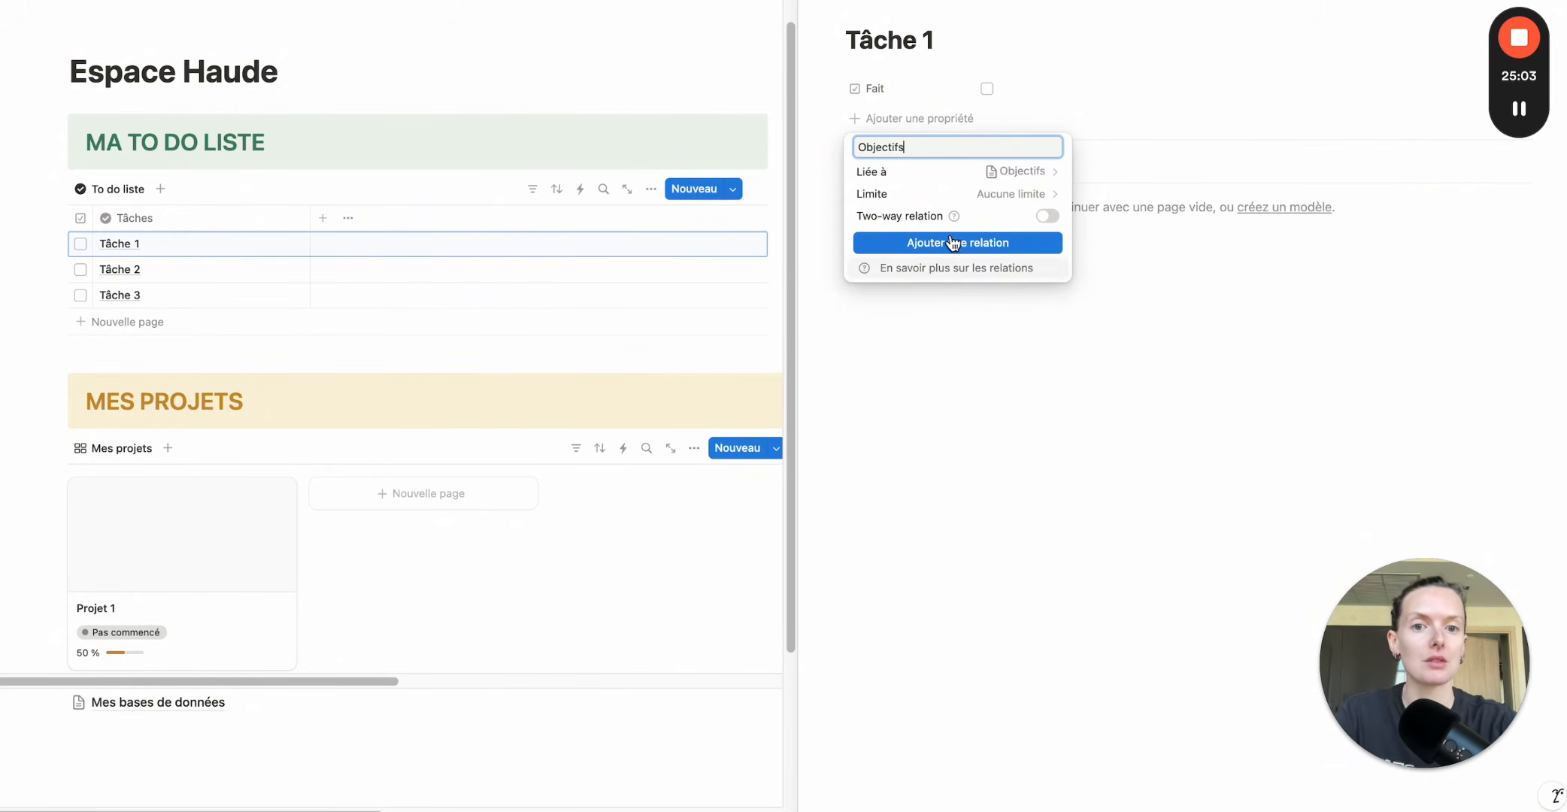
{"action": "left_click", "coordinate": [1047, 216]}
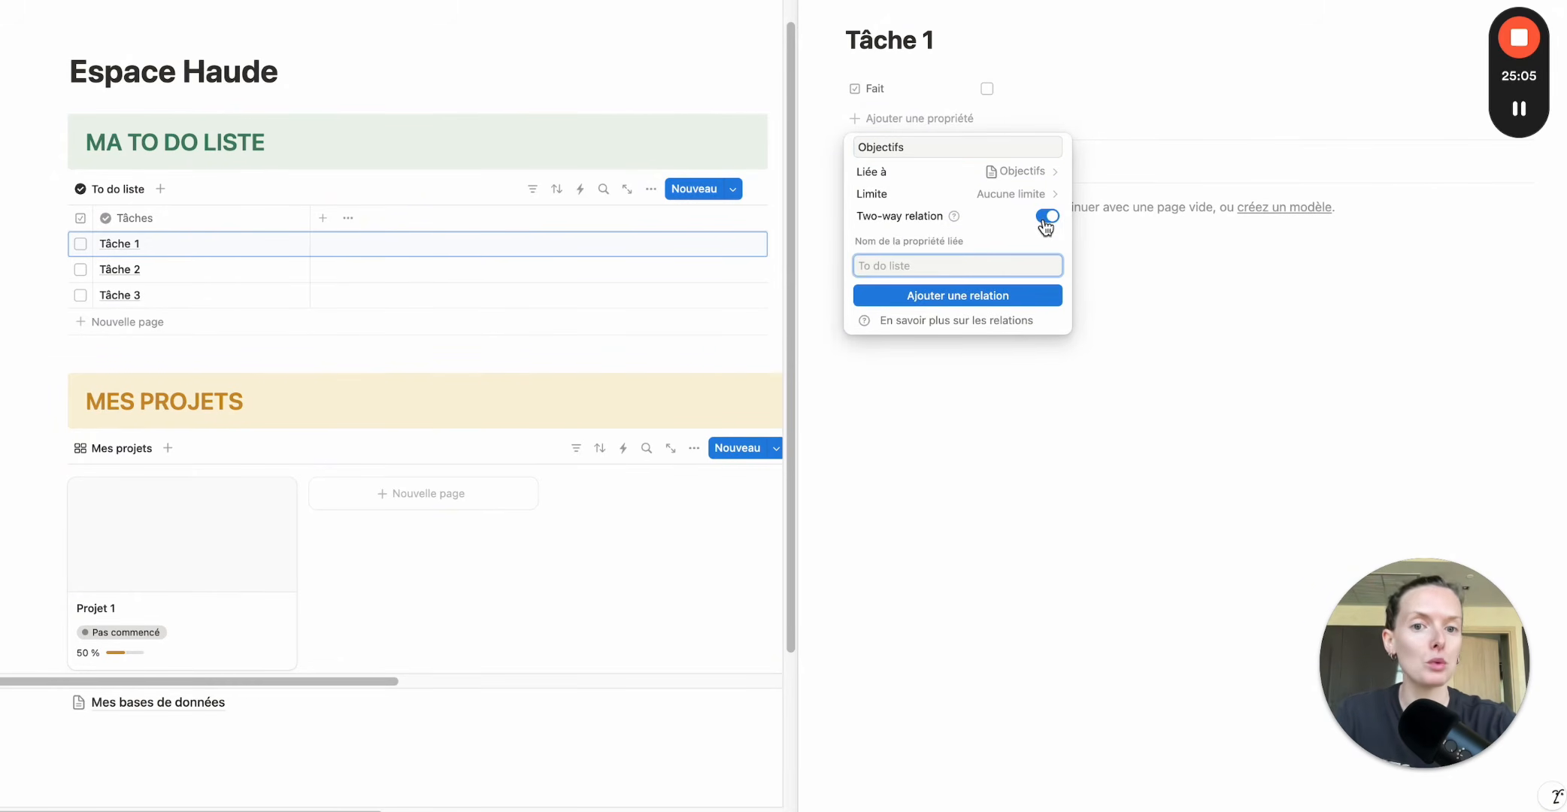
{"action": "left_click", "coordinate": [969, 297]}
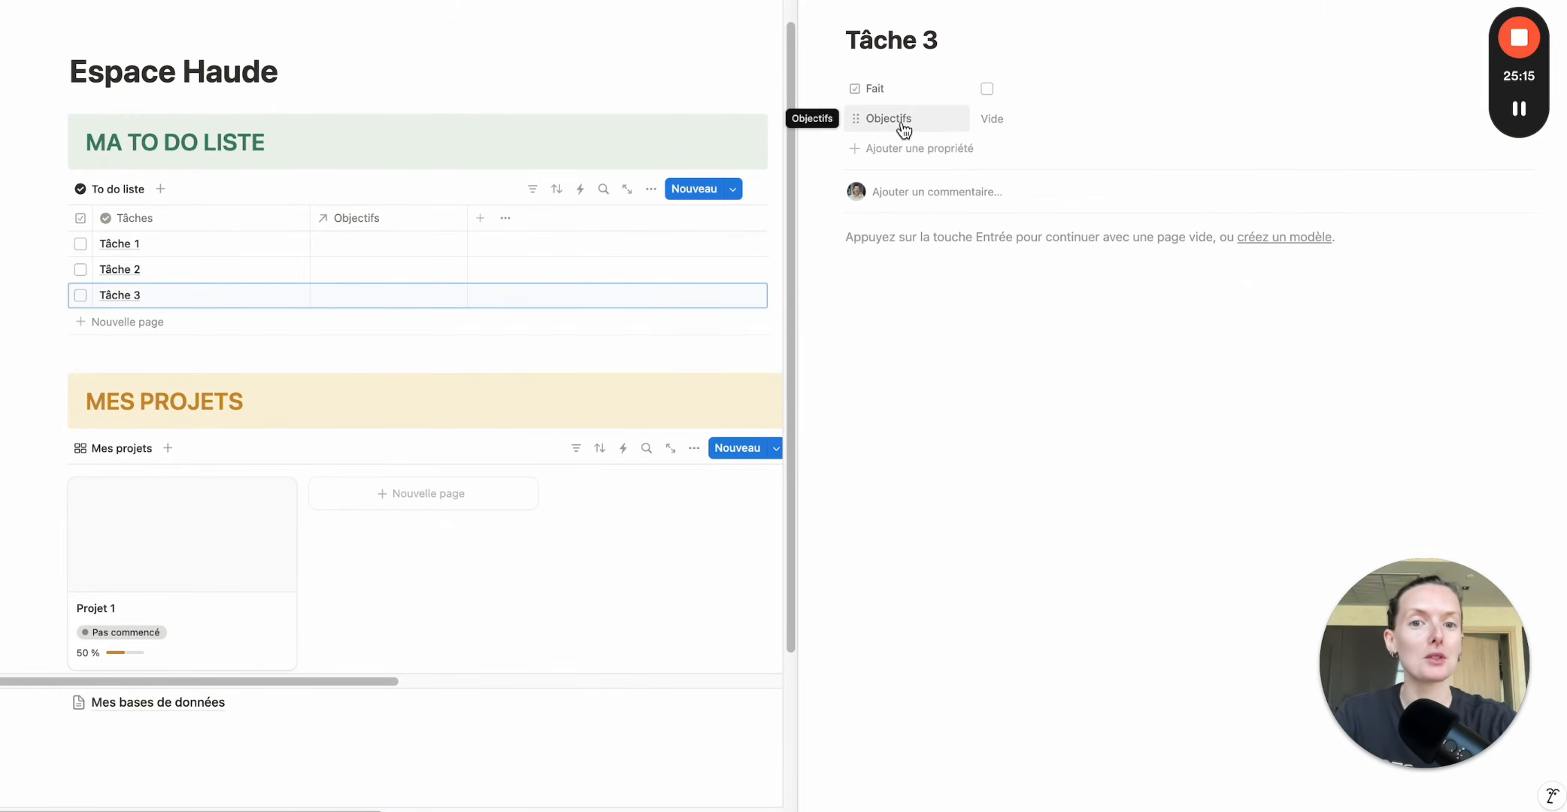
Link Tâche 3 to Objectif 1 through the Objectifs property on its page.
{"action": "left_click", "coordinate": [1024, 118]}
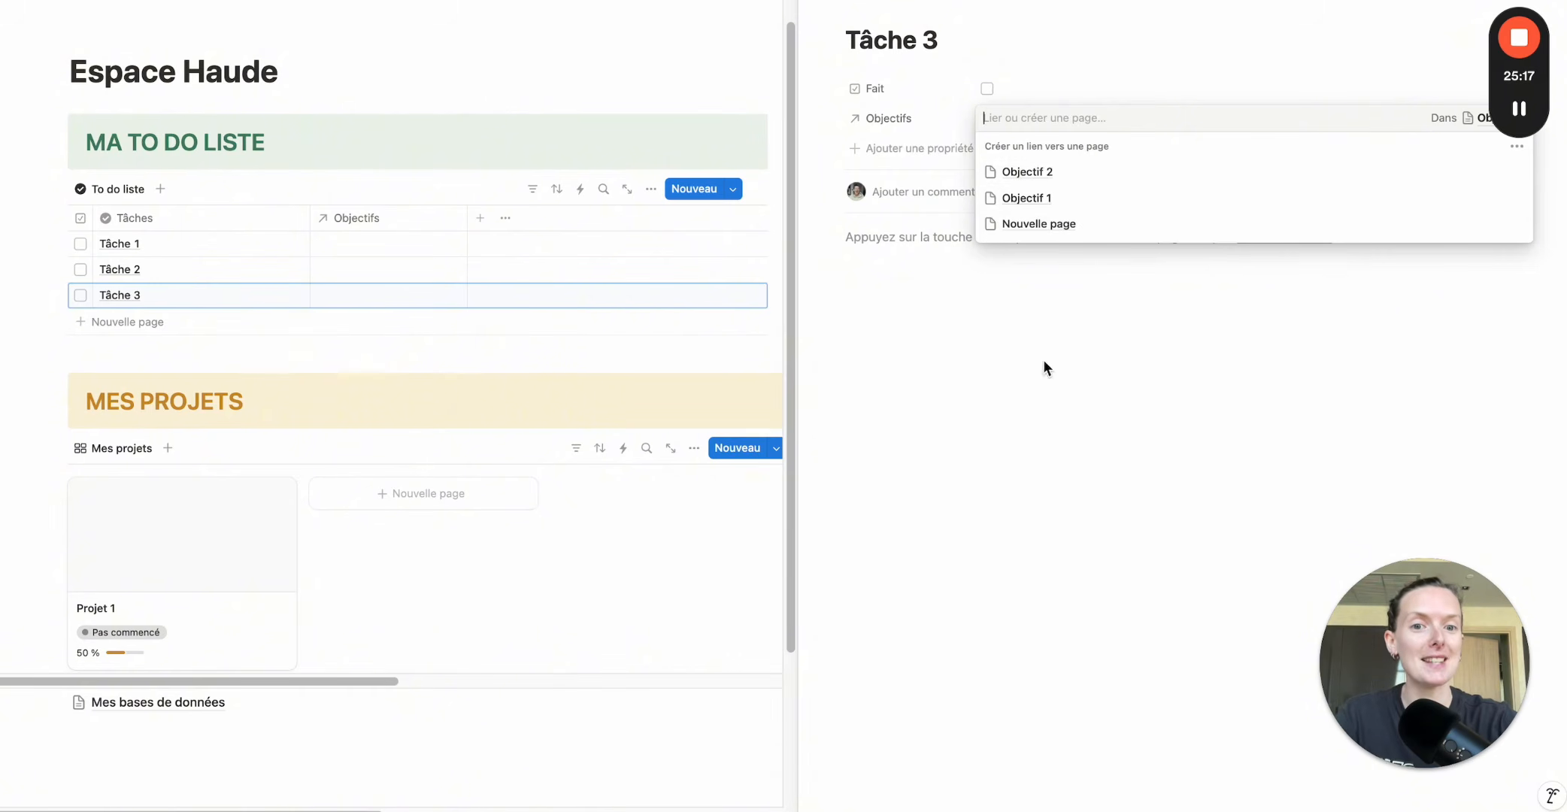
{"action": "left_click", "coordinate": [1047, 198]}
{"action": "left_click", "coordinate": [934, 312]}
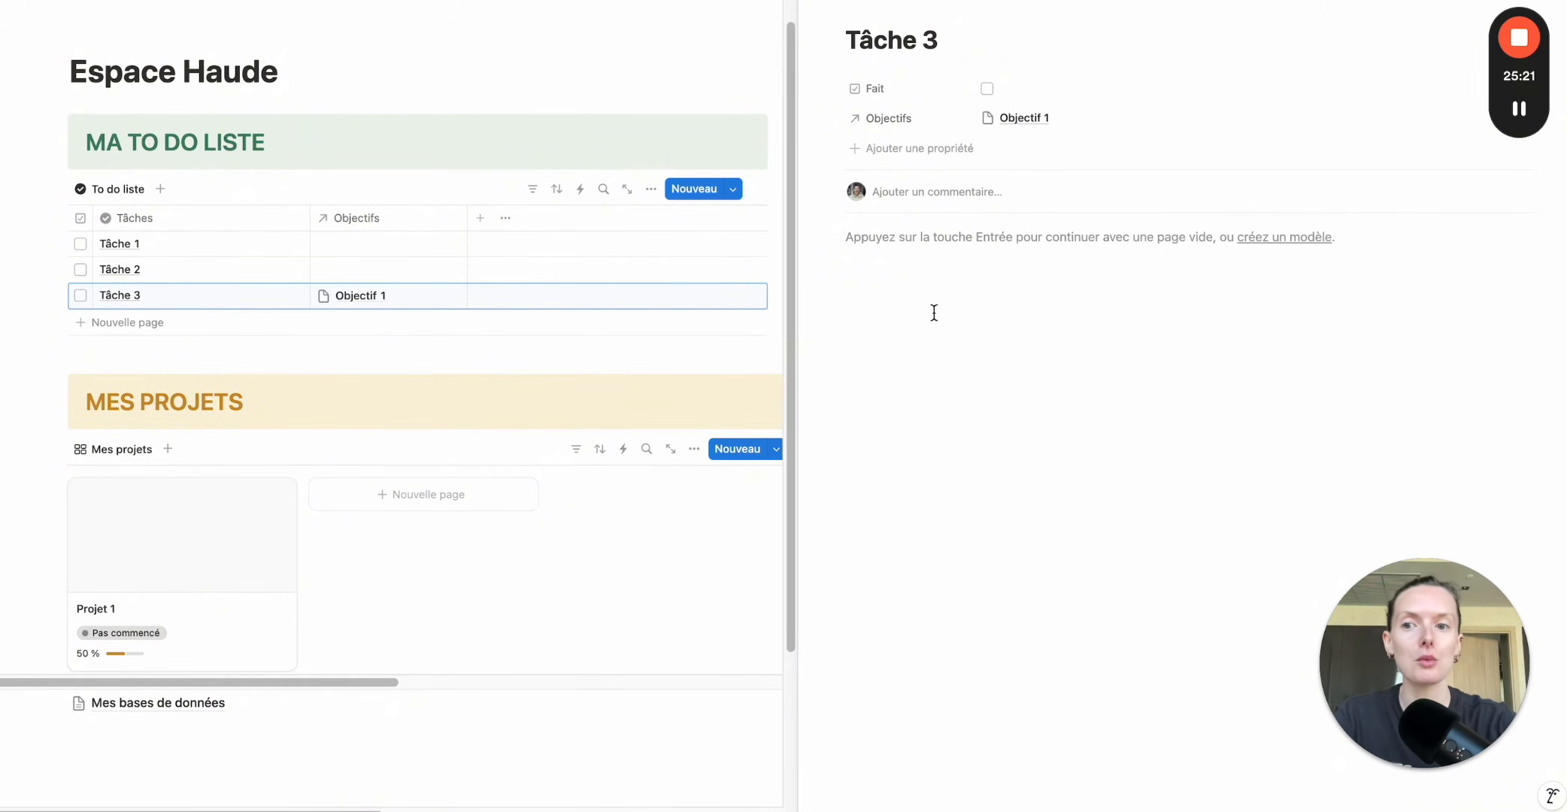
Link Tâche 2 to Objectif 2 and Tâche 1 to Objectif 1 in the task table, then close the side page.
{"action": "left_click", "coordinate": [421, 270]}
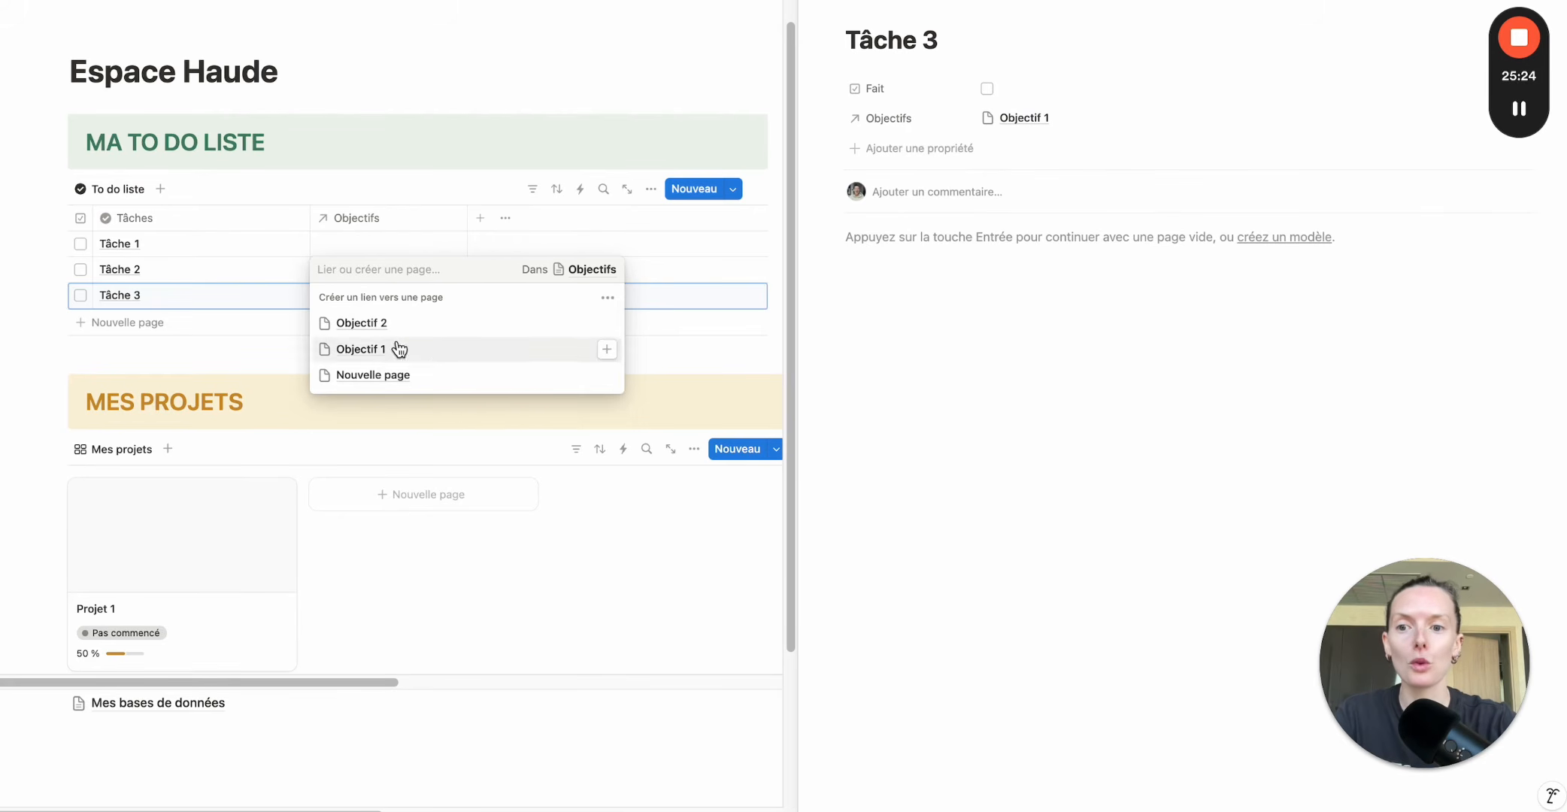
{"action": "left_click", "coordinate": [365, 323]}
{"action": "key", "text": "Escape"}
{"action": "left_click", "coordinate": [348, 251]}
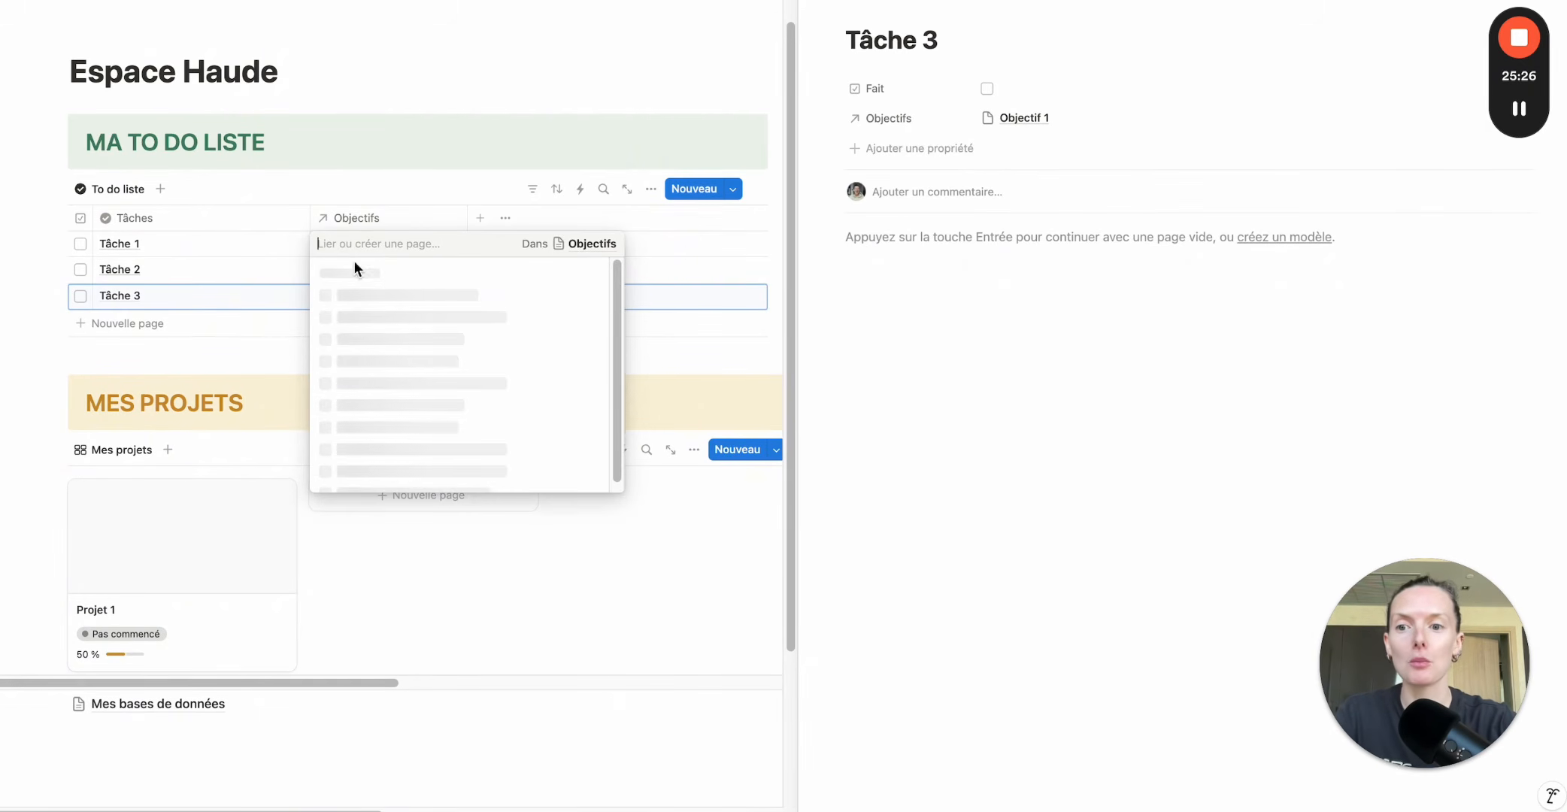
{"action": "left_click", "coordinate": [362, 321]}
{"action": "key", "text": "Escape"}
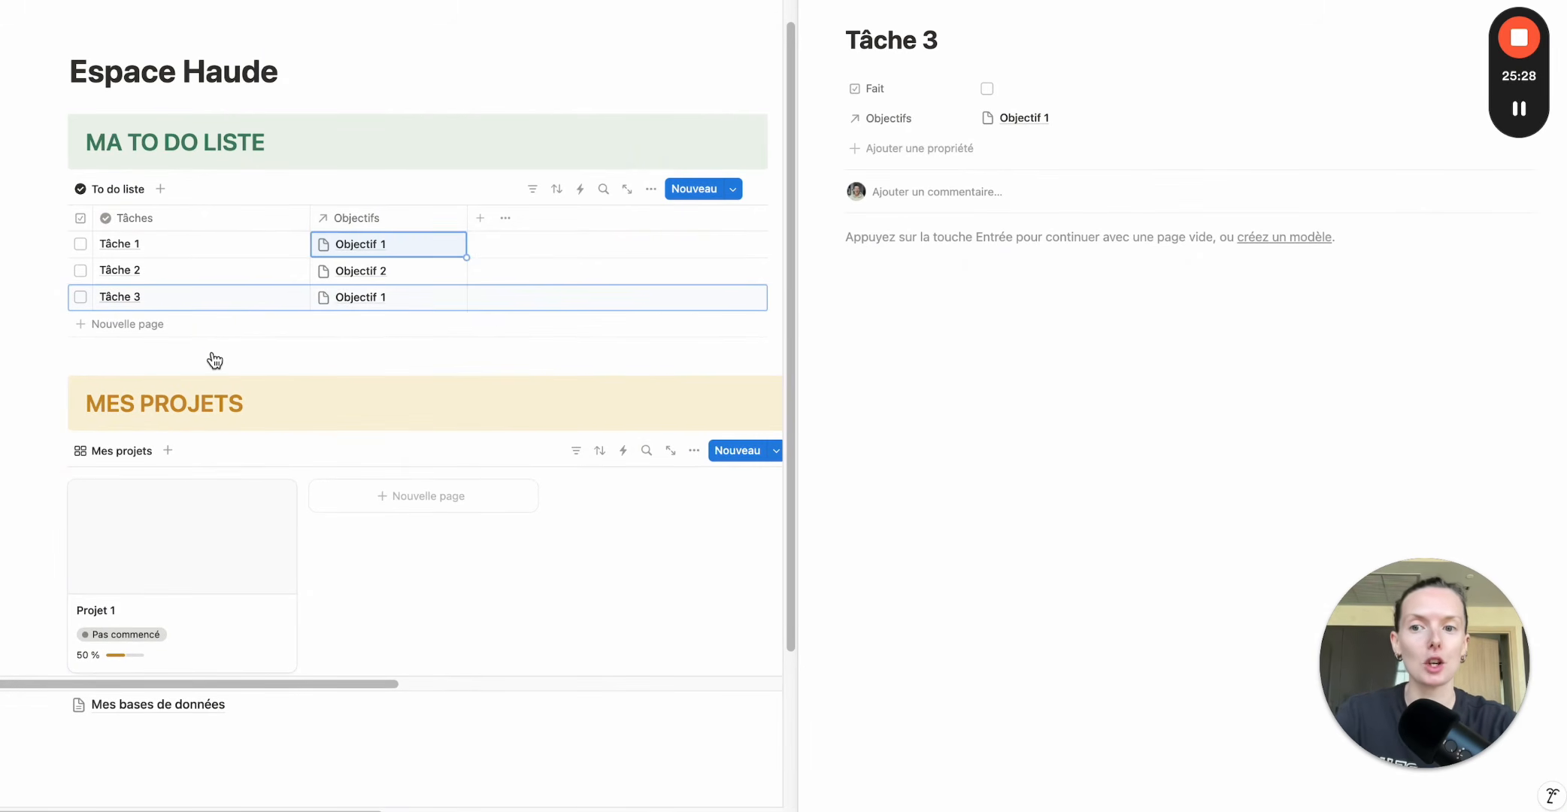
{"action": "left_click", "coordinate": [827, 15]}
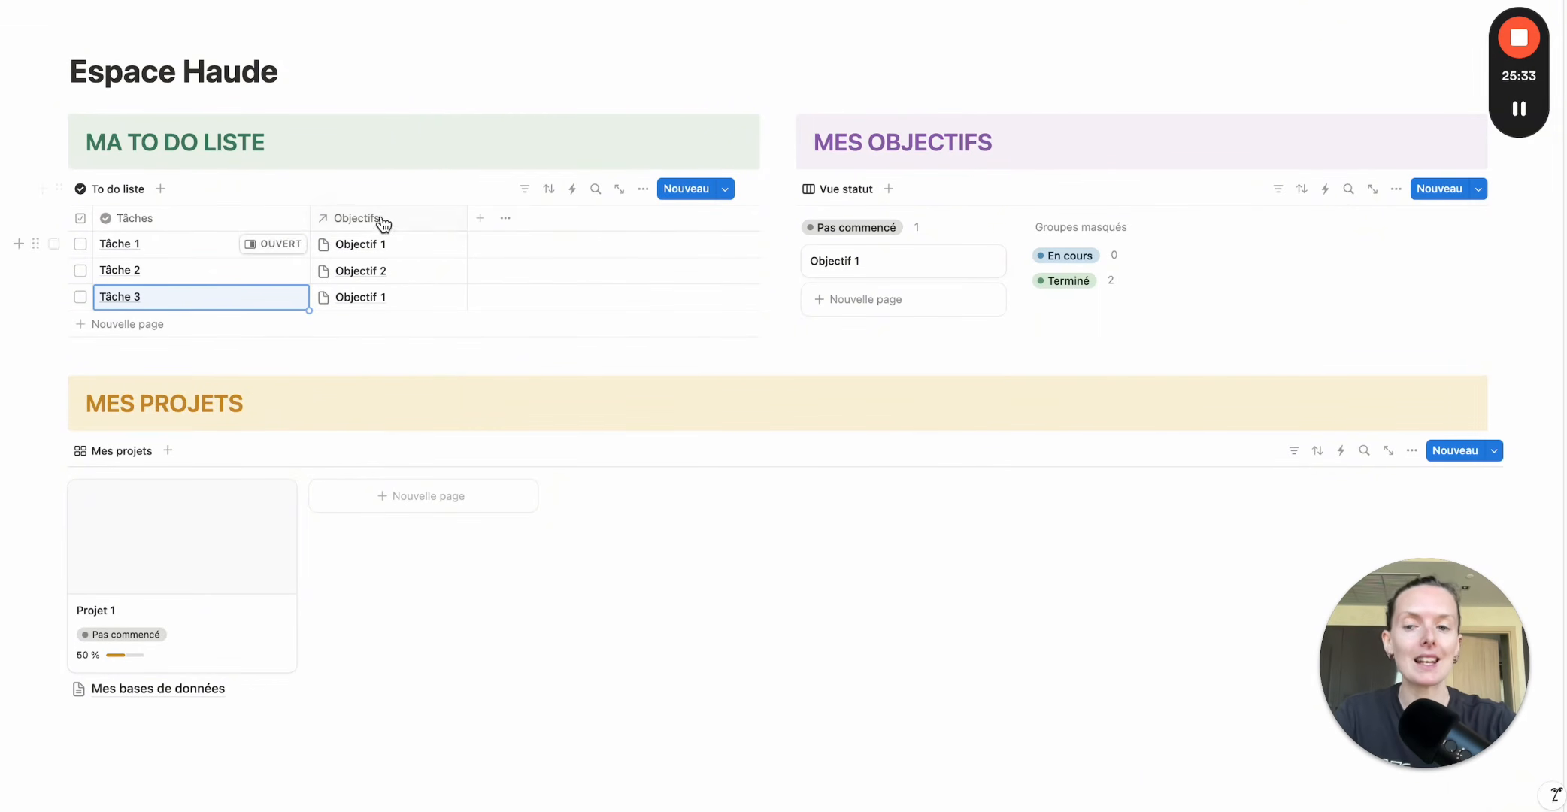
Hide the Objectifs column from the To do liste view.
{"action": "left_click", "coordinate": [414, 220]}
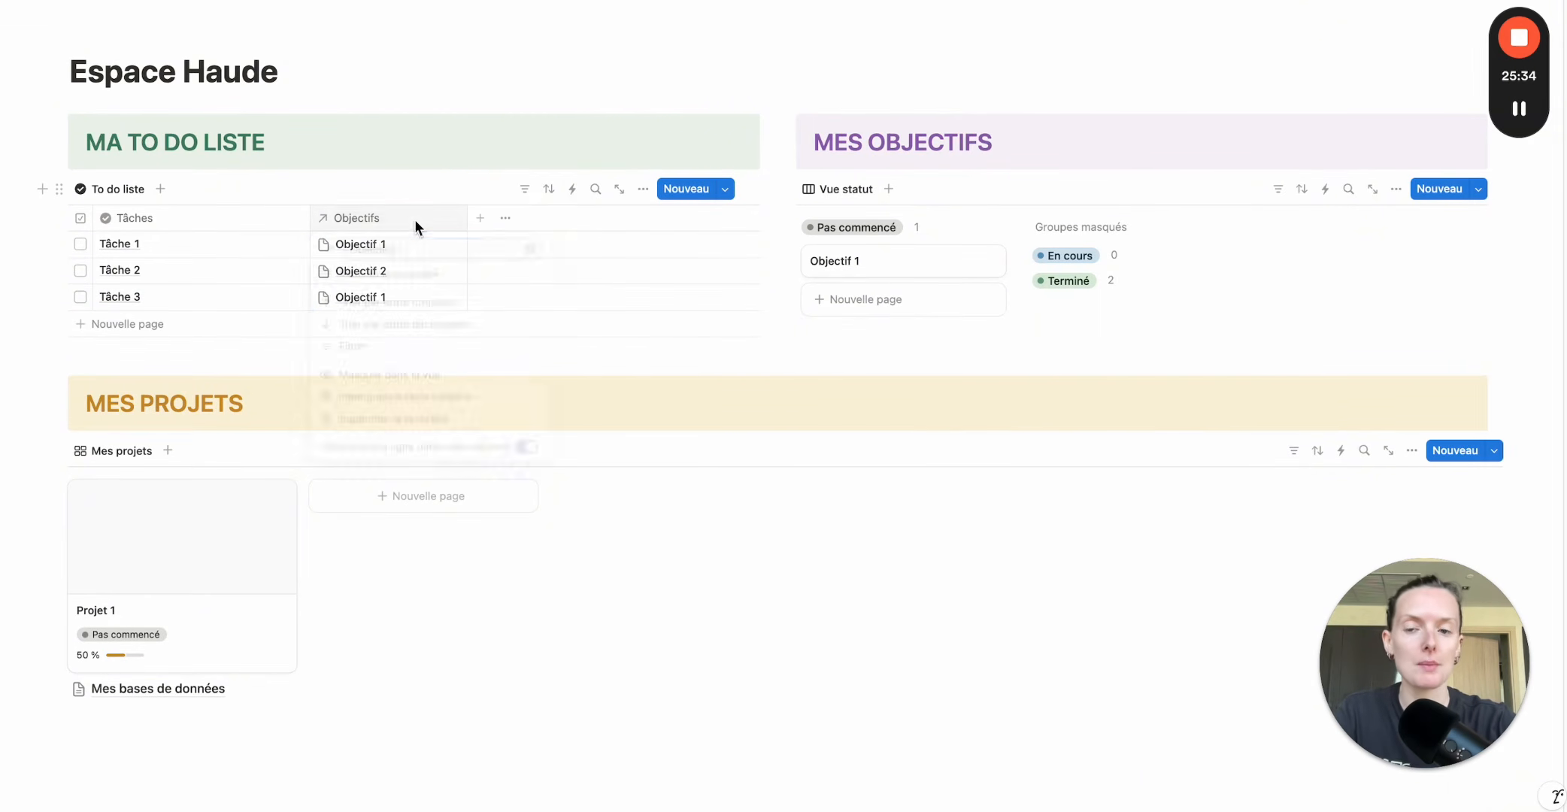
{"action": "left_click", "coordinate": [422, 380]}
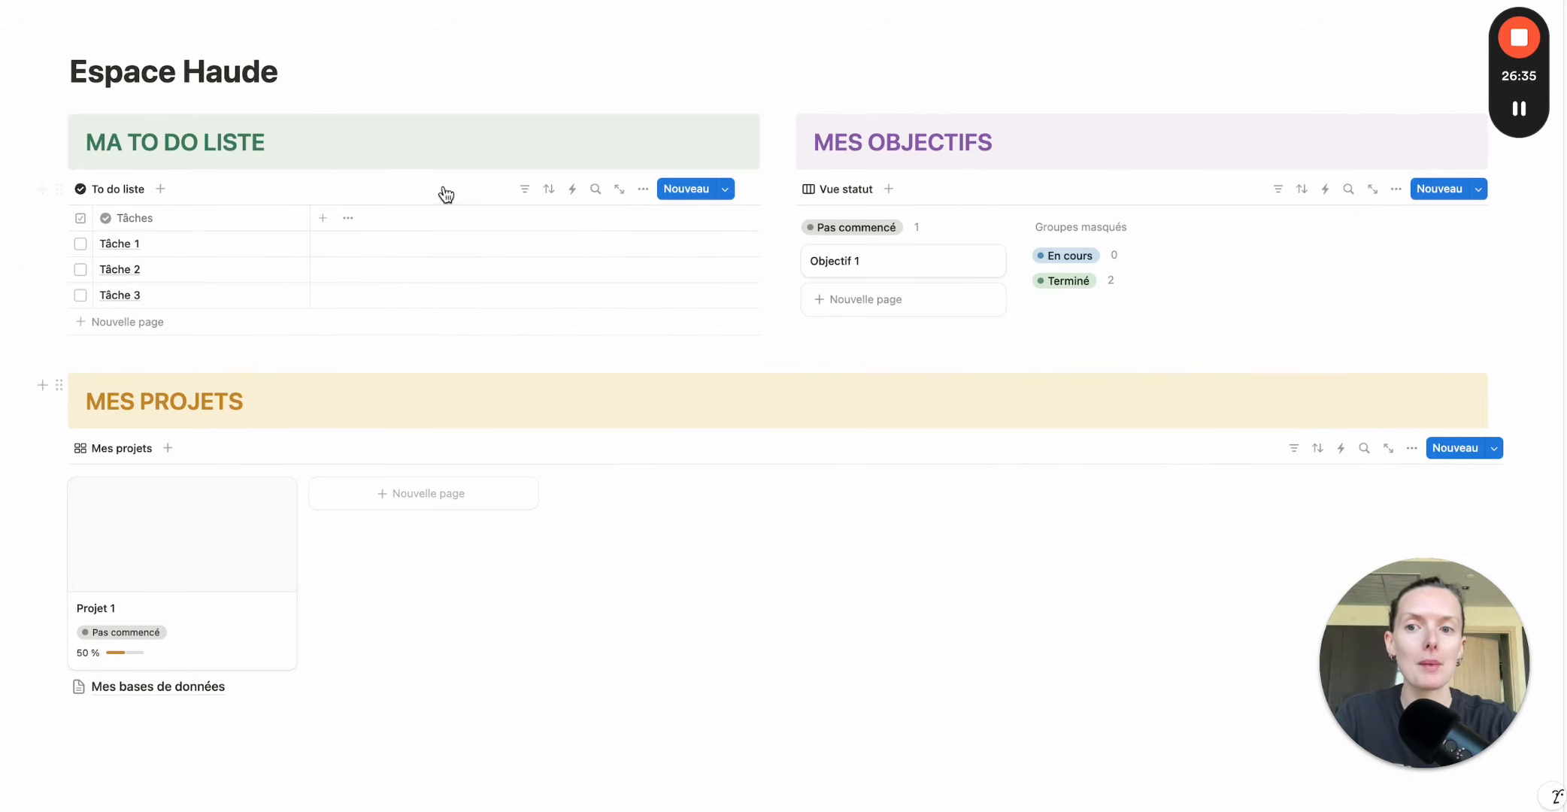
Open the Objectif 1 page and set its To do liste property to always be hidden.
{"action": "left_click", "coordinate": [887, 273]}
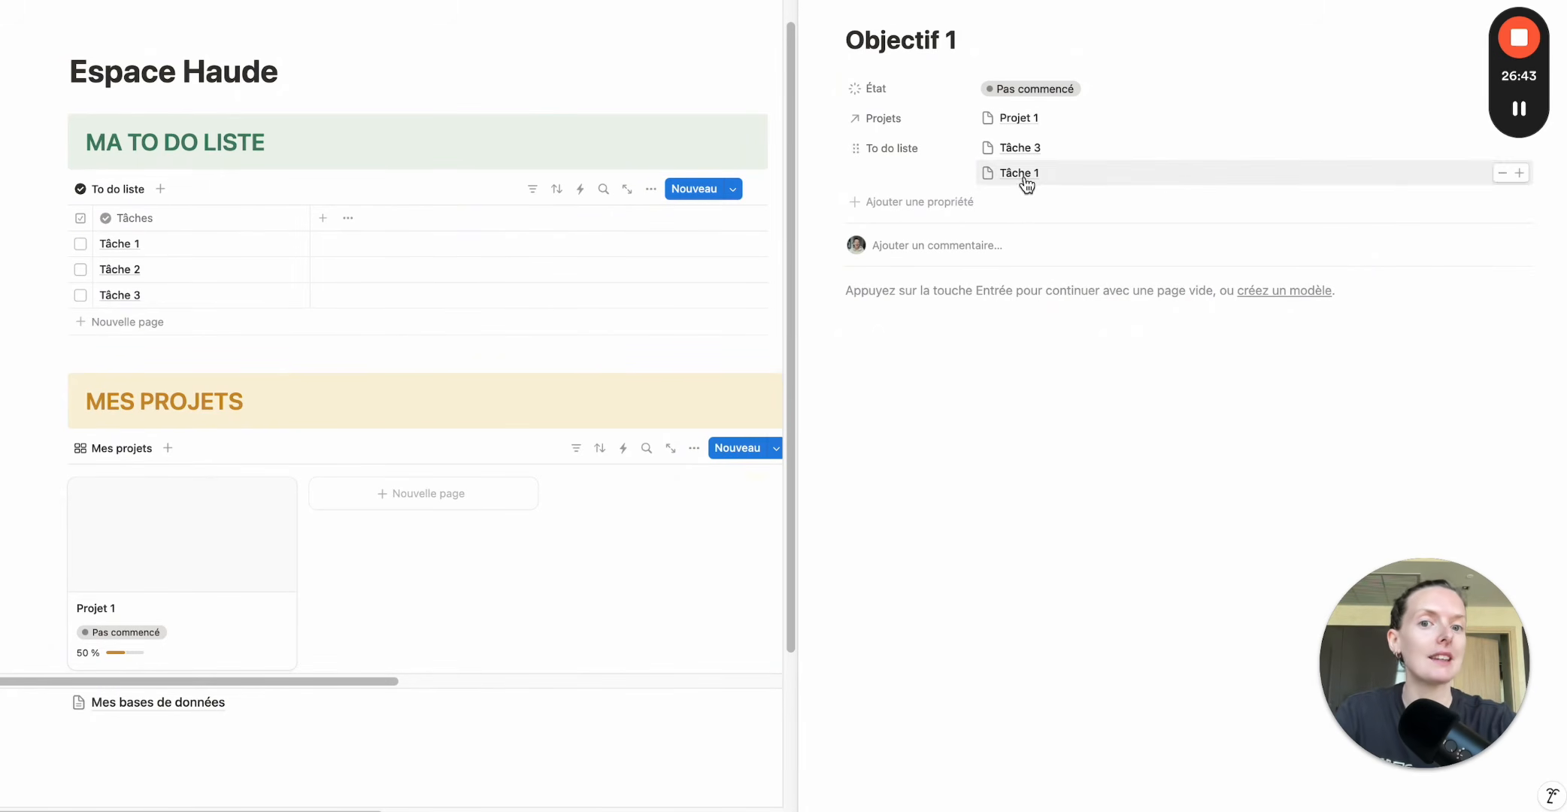
{"action": "left_click", "coordinate": [855, 150]}
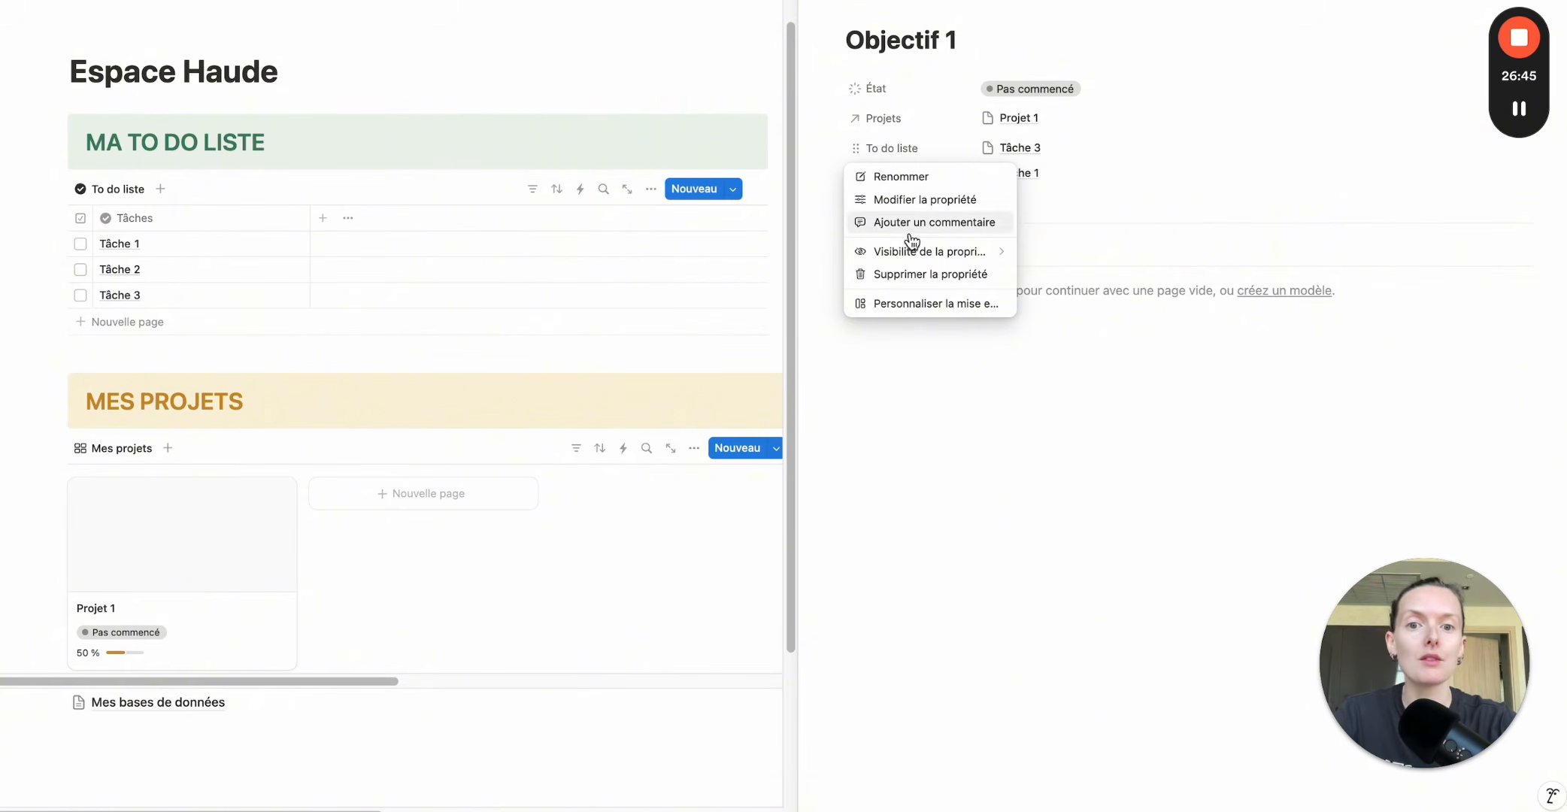
{"action": "mouse_move", "coordinate": [931, 253]}
{"action": "left_click", "coordinate": [1068, 271]}
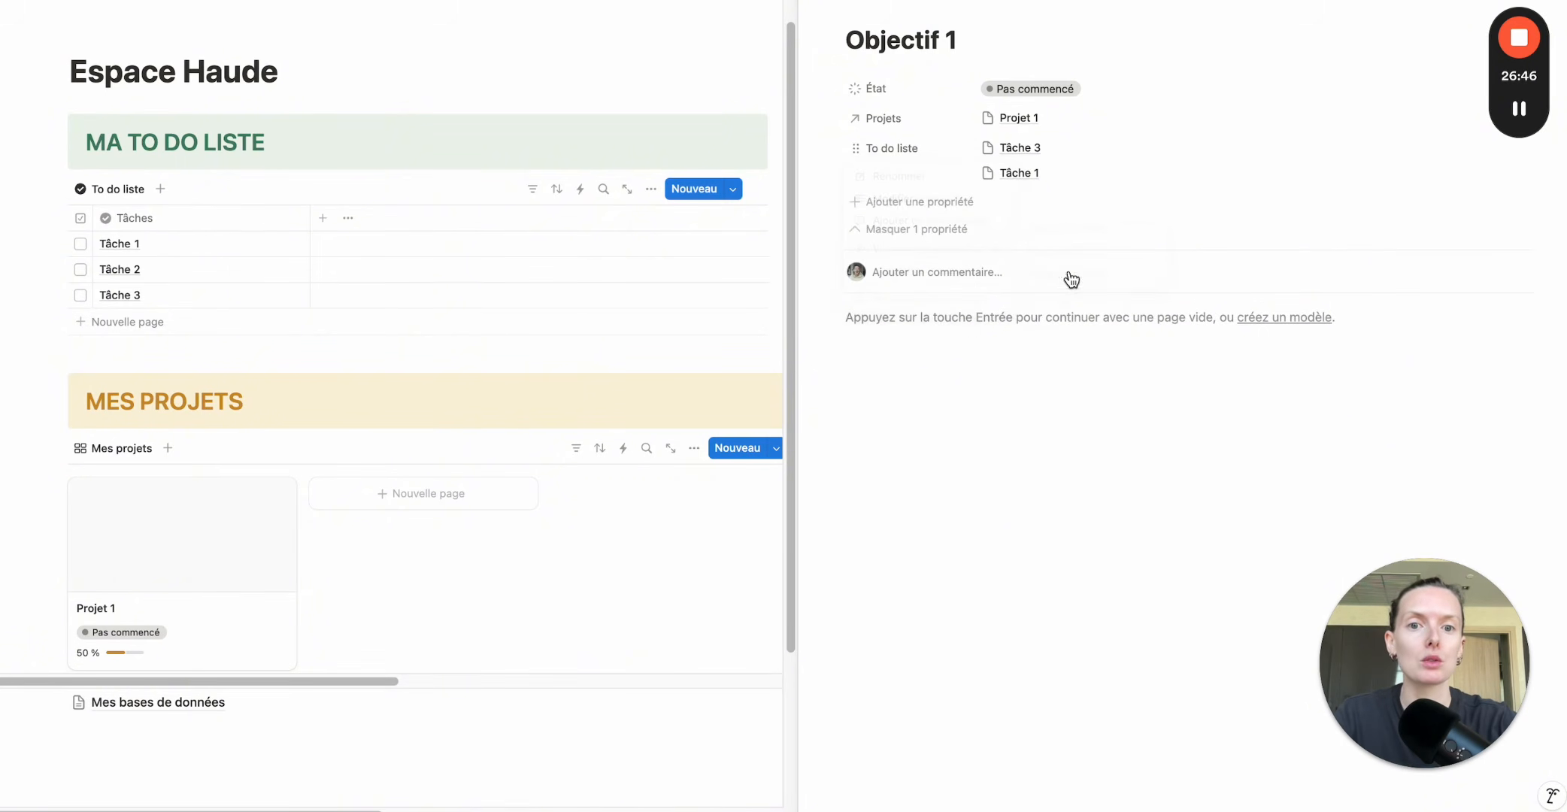
Set the Projets property on the Objectif 1 page to always be hidden, then collapse and re-expand the hidden properties.
{"action": "left_click", "coordinate": [858, 120]}
{"action": "mouse_move", "coordinate": [950, 221]}
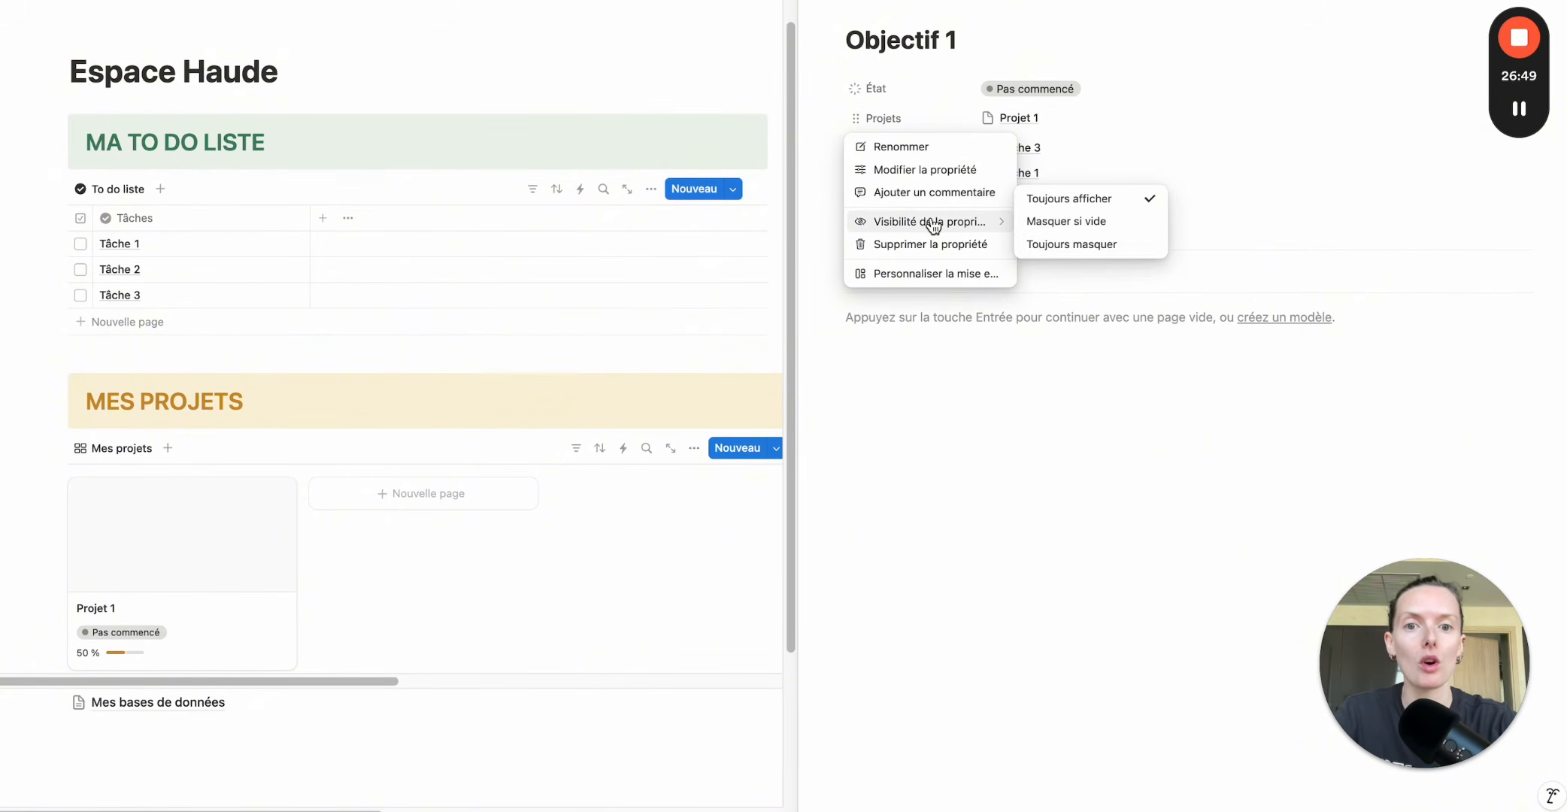
{"action": "left_click", "coordinate": [1065, 246]}
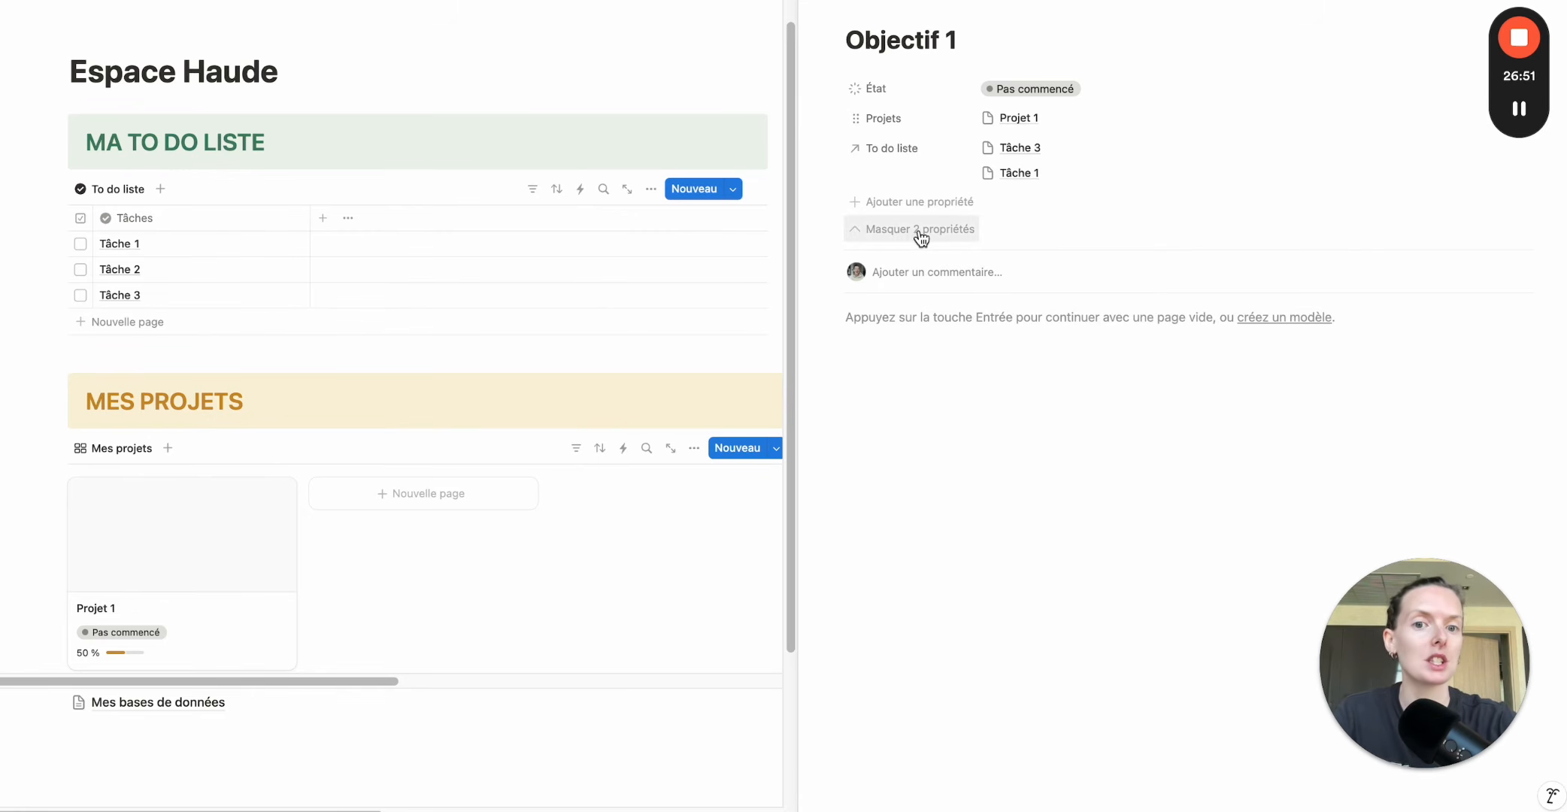
{"action": "left_click", "coordinate": [916, 234]}
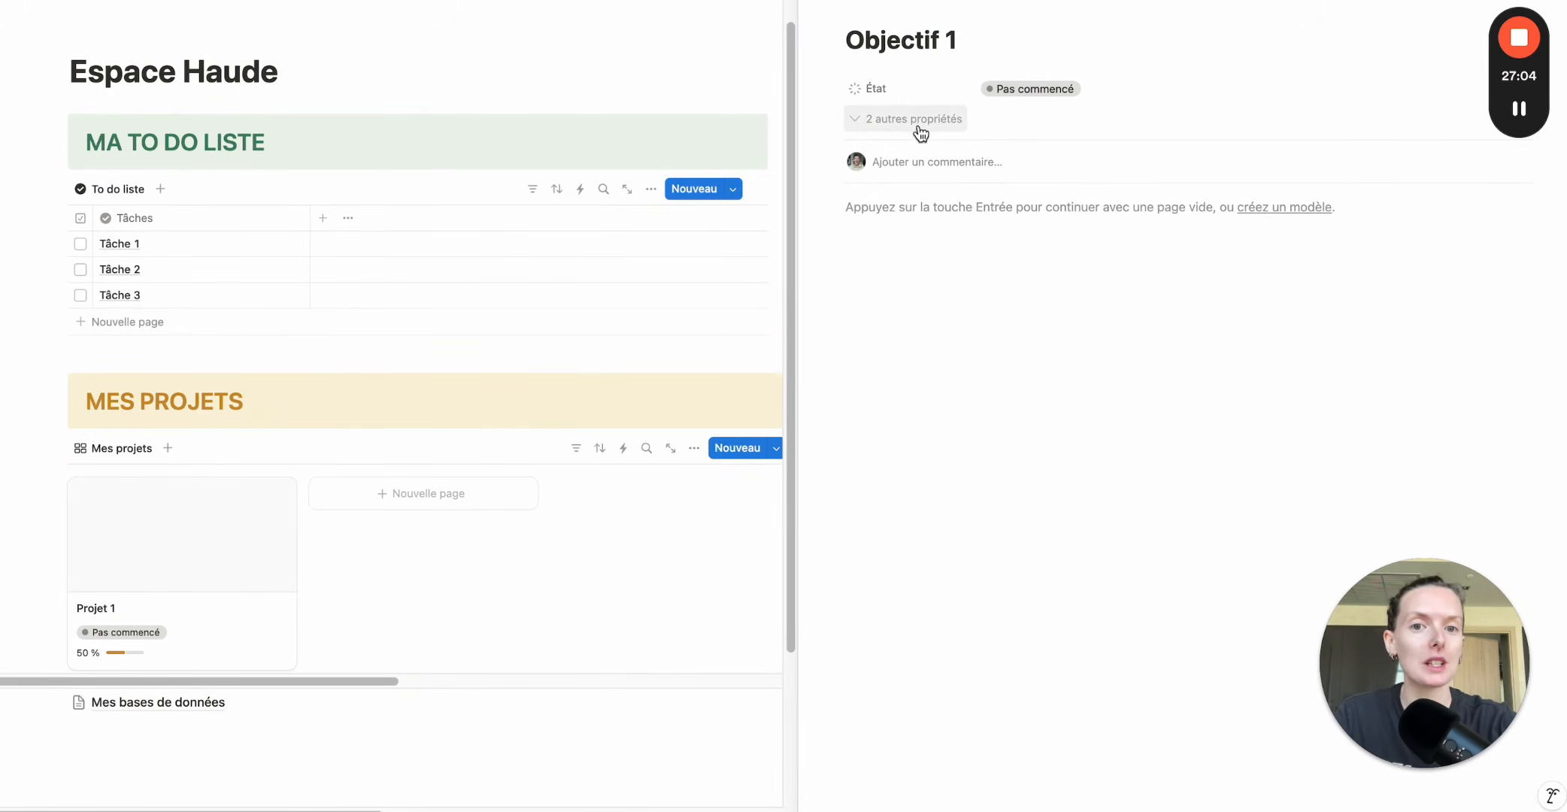
{"action": "left_click", "coordinate": [919, 128]}
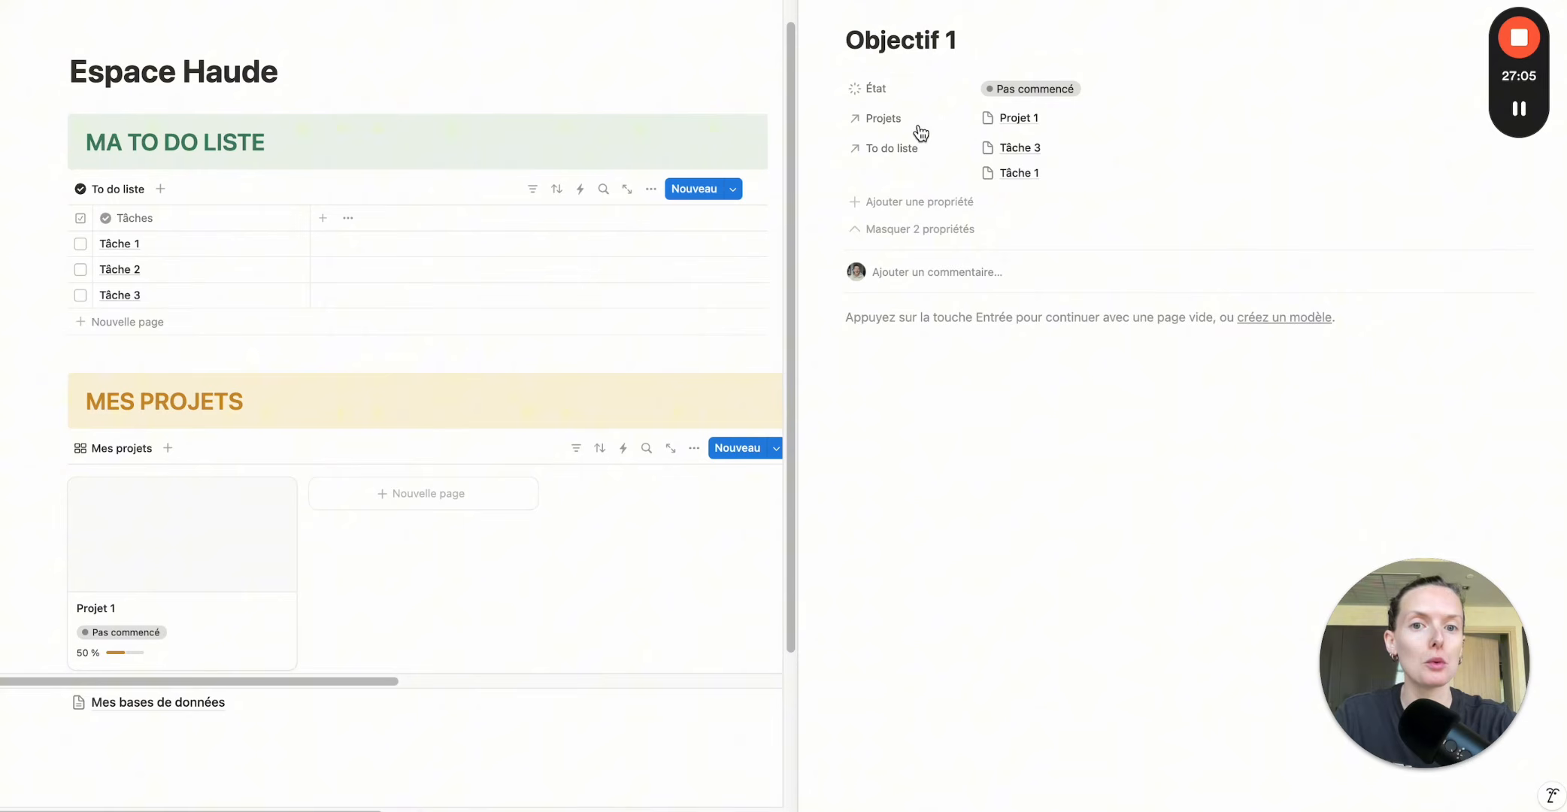
Add an Agrégation property to Objectif 1 based on the To do liste relation, calculating the % de cases cochées of Fait.
{"action": "left_click", "coordinate": [912, 203]}
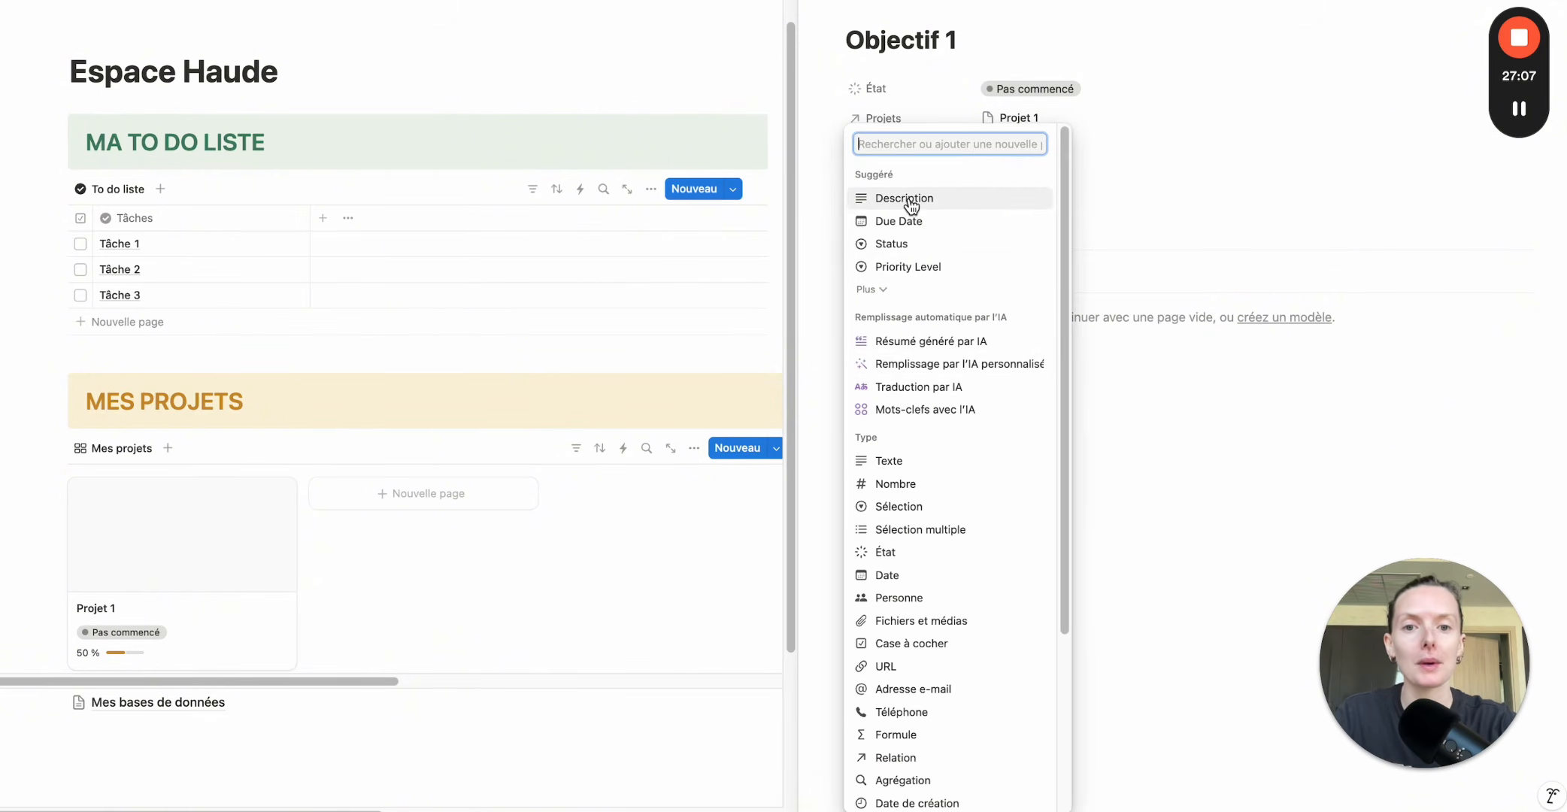
{"action": "scroll", "coordinate": [982, 530], "scroll_direction": "down", "scroll_amount": 5}
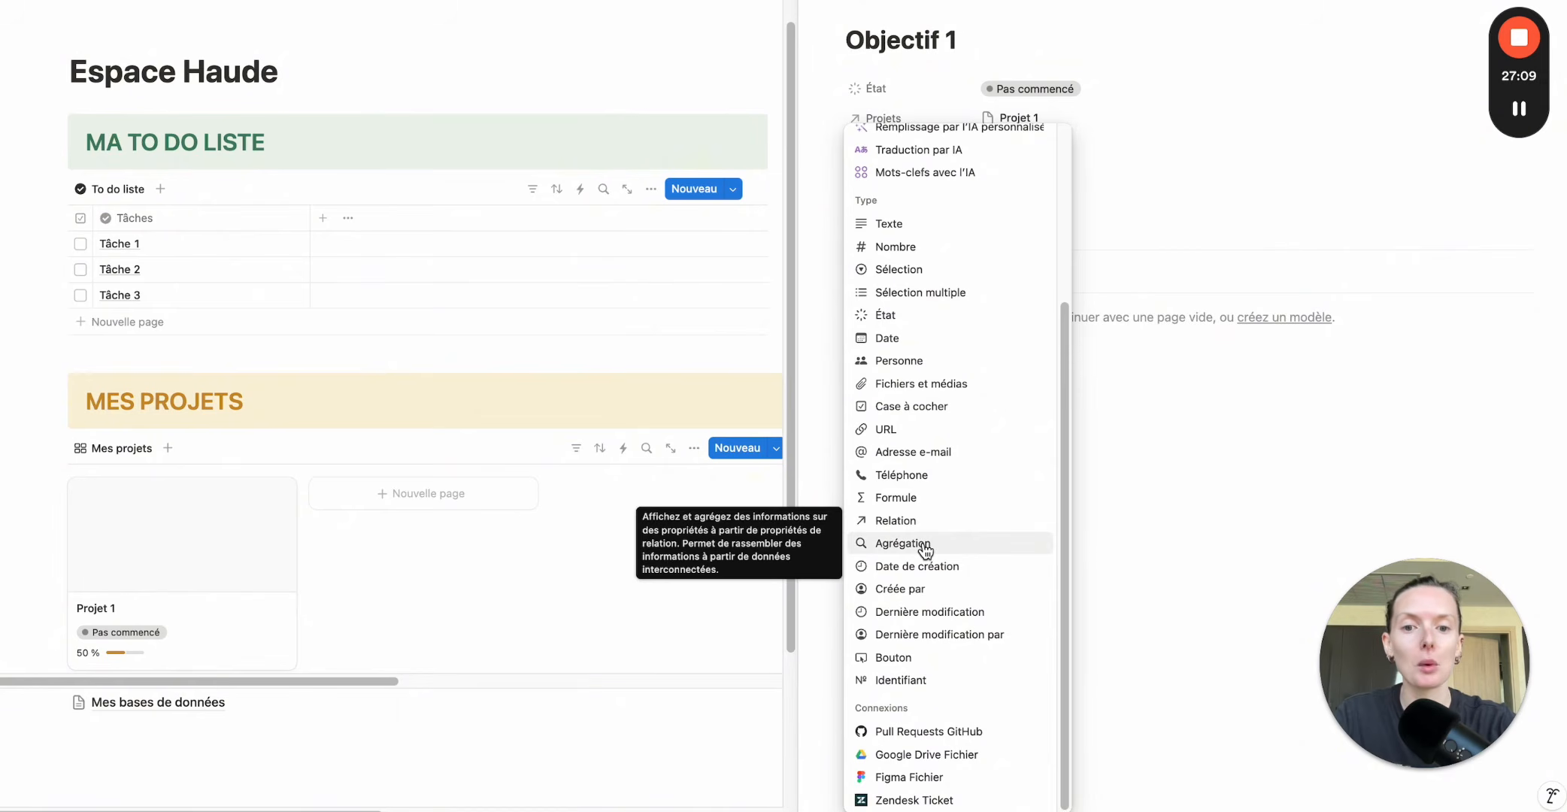
{"action": "left_click", "coordinate": [925, 545]}
{"action": "left_click", "coordinate": [1010, 236]}
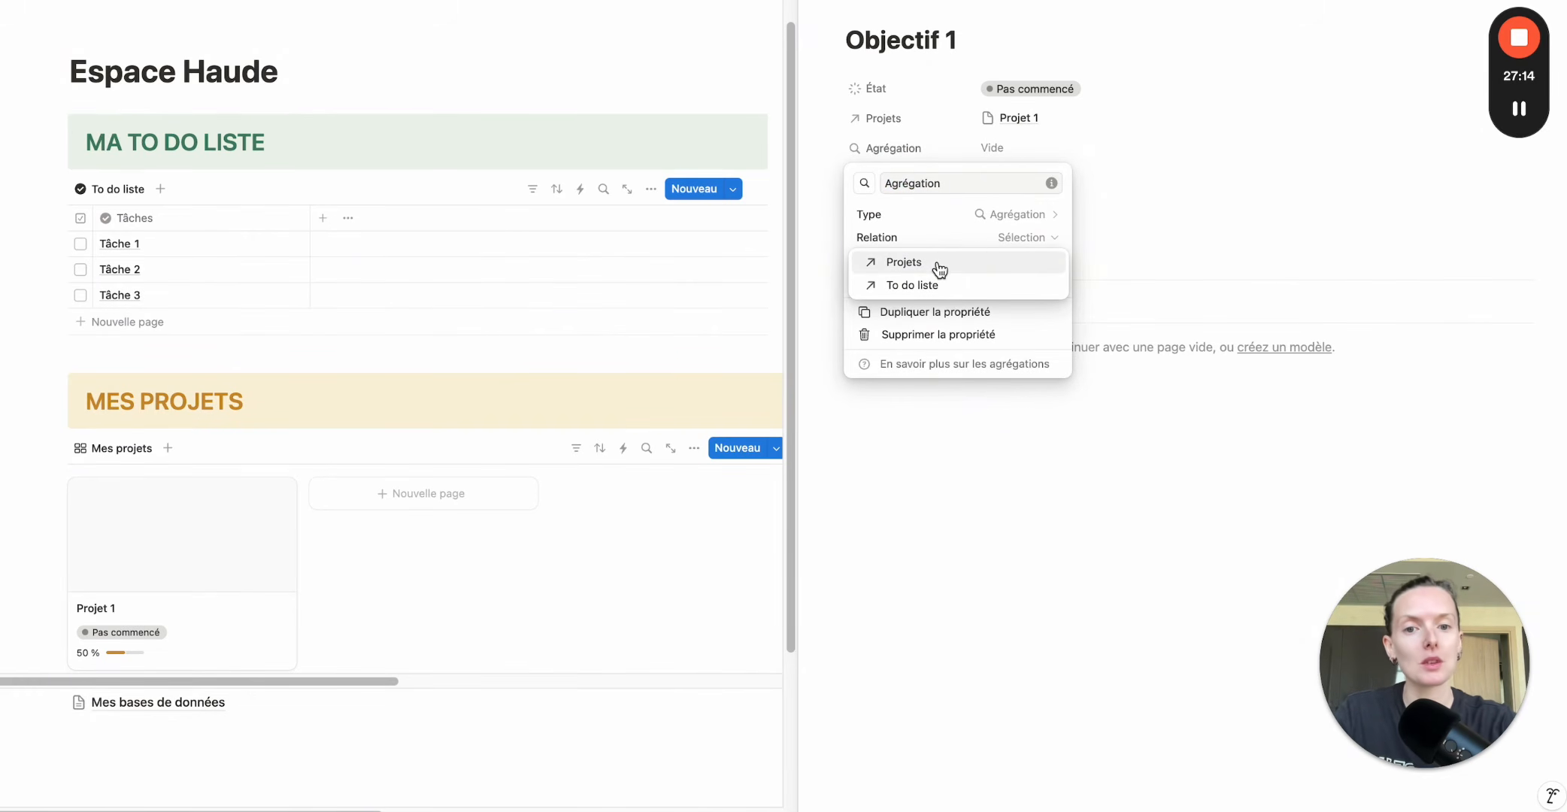
{"action": "left_click", "coordinate": [958, 286]}
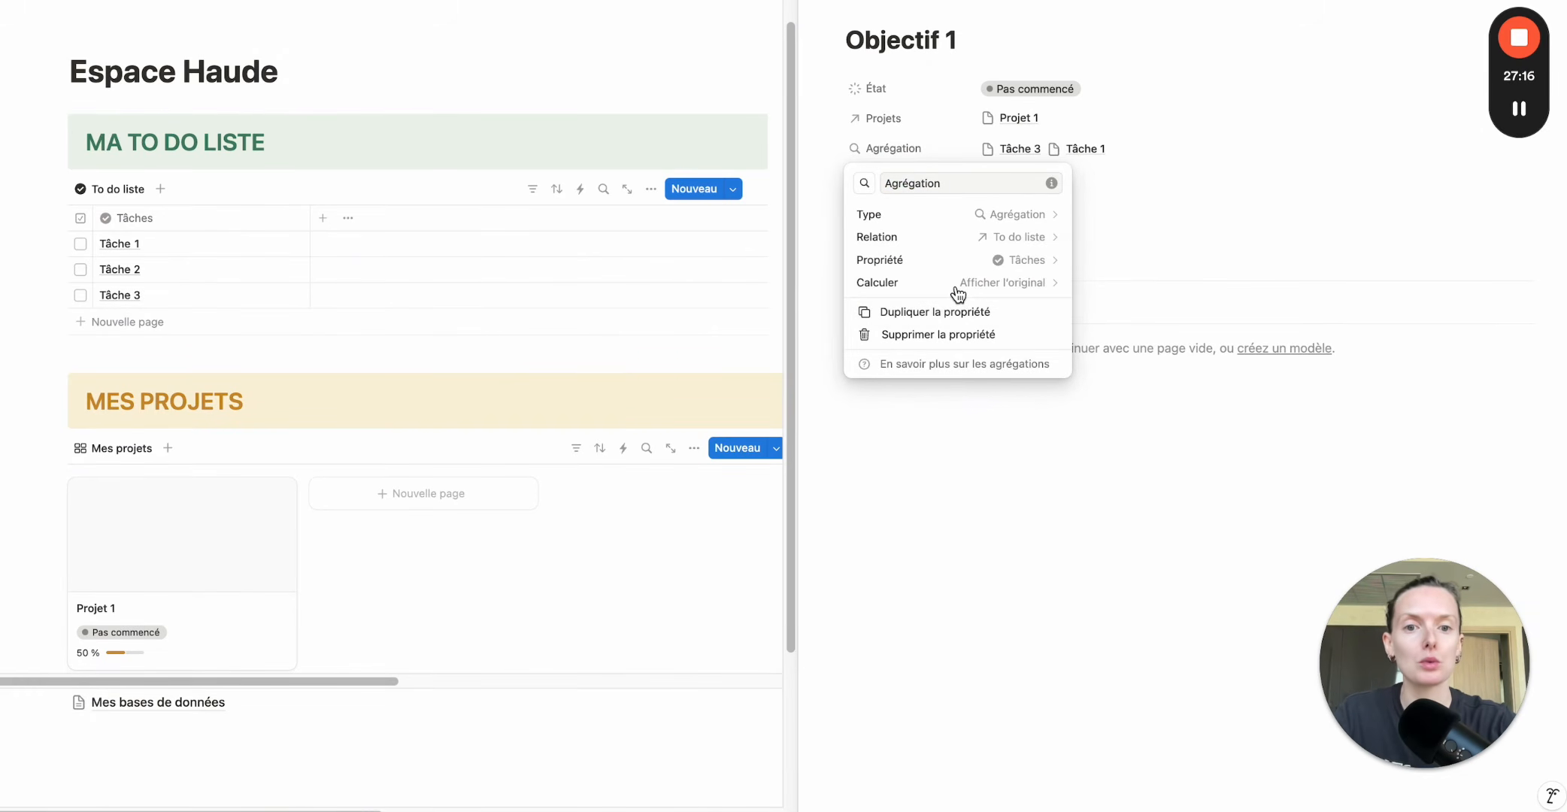
{"action": "left_click", "coordinate": [1006, 262]}
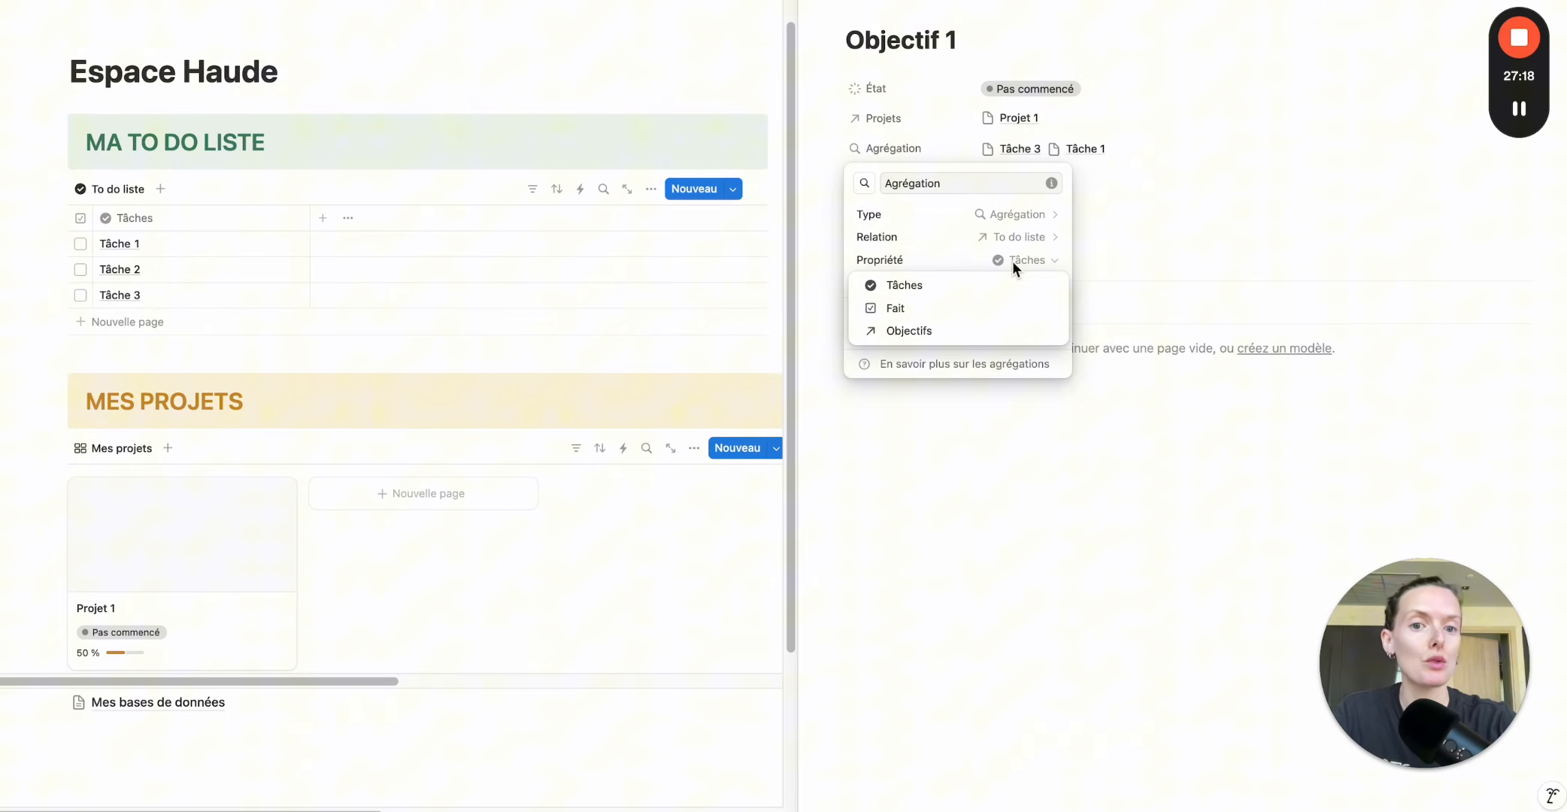
{"action": "left_click", "coordinate": [945, 310]}
{"action": "left_click", "coordinate": [973, 284]}
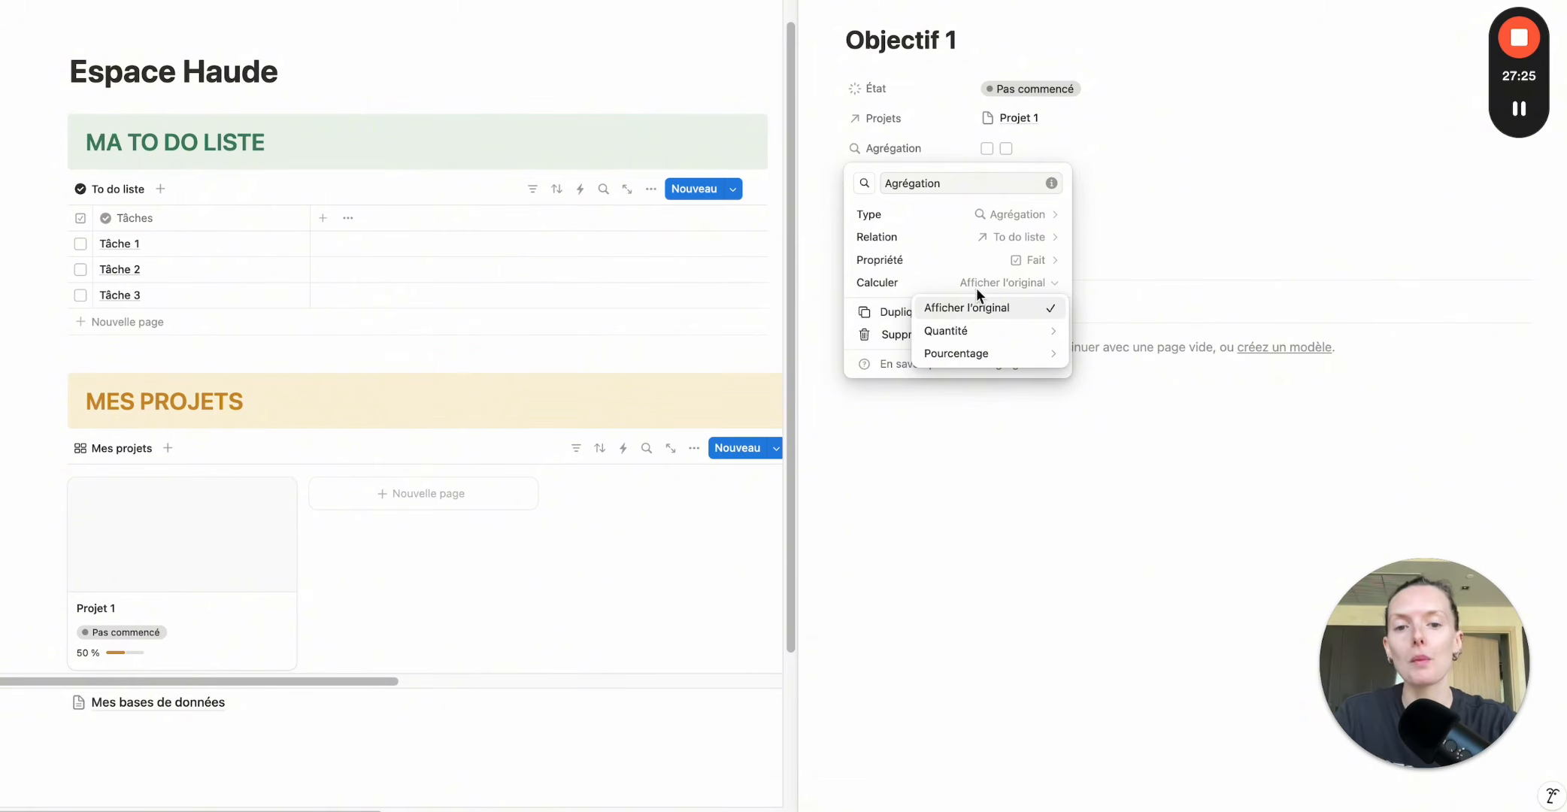
{"action": "mouse_move", "coordinate": [990, 354]}
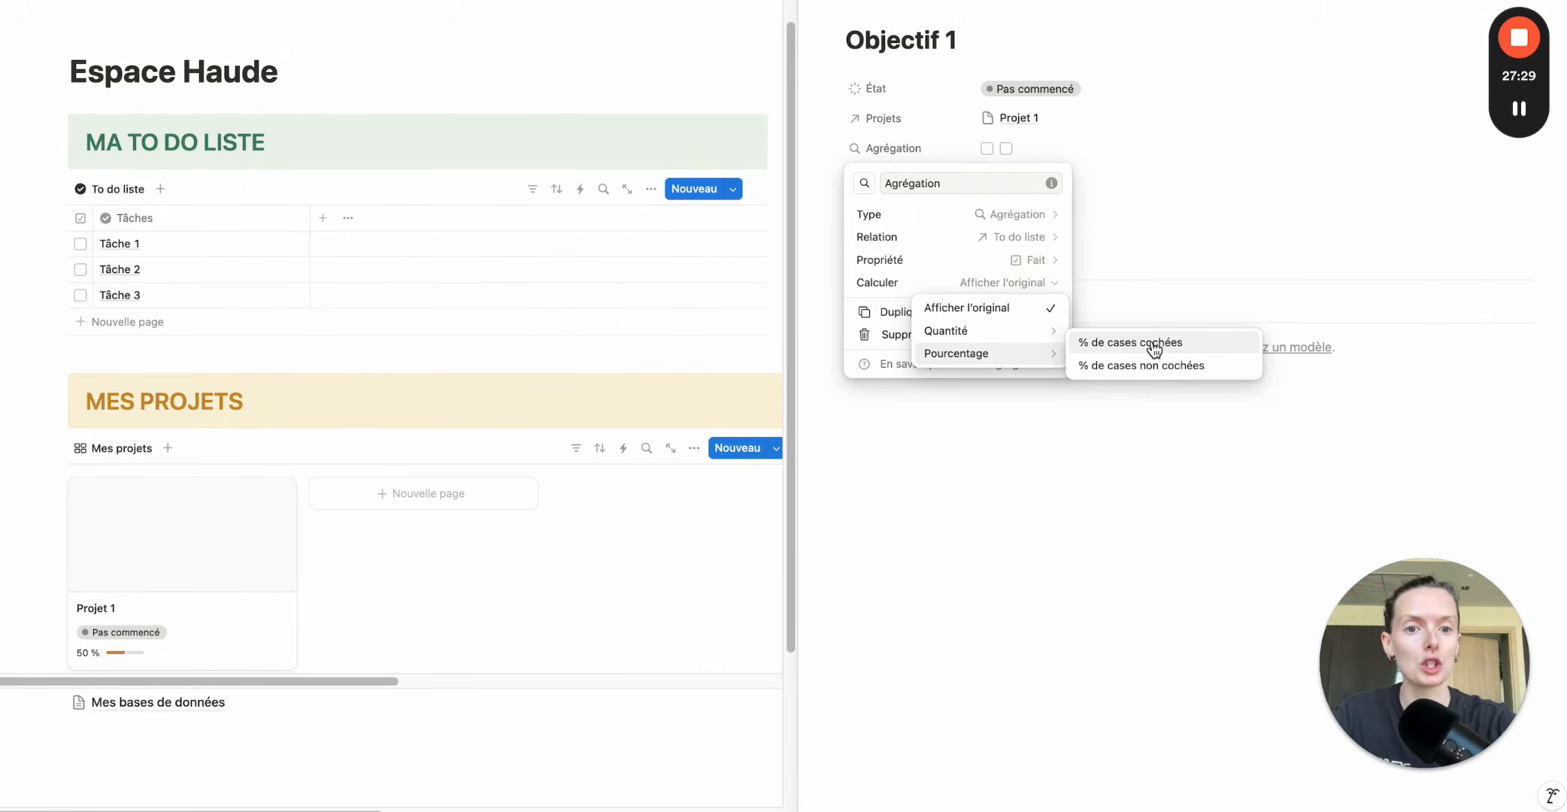
{"action": "left_click", "coordinate": [1154, 344]}
Display the Agrégation property as a bar in Violet.
{"action": "left_click", "coordinate": [984, 355]}
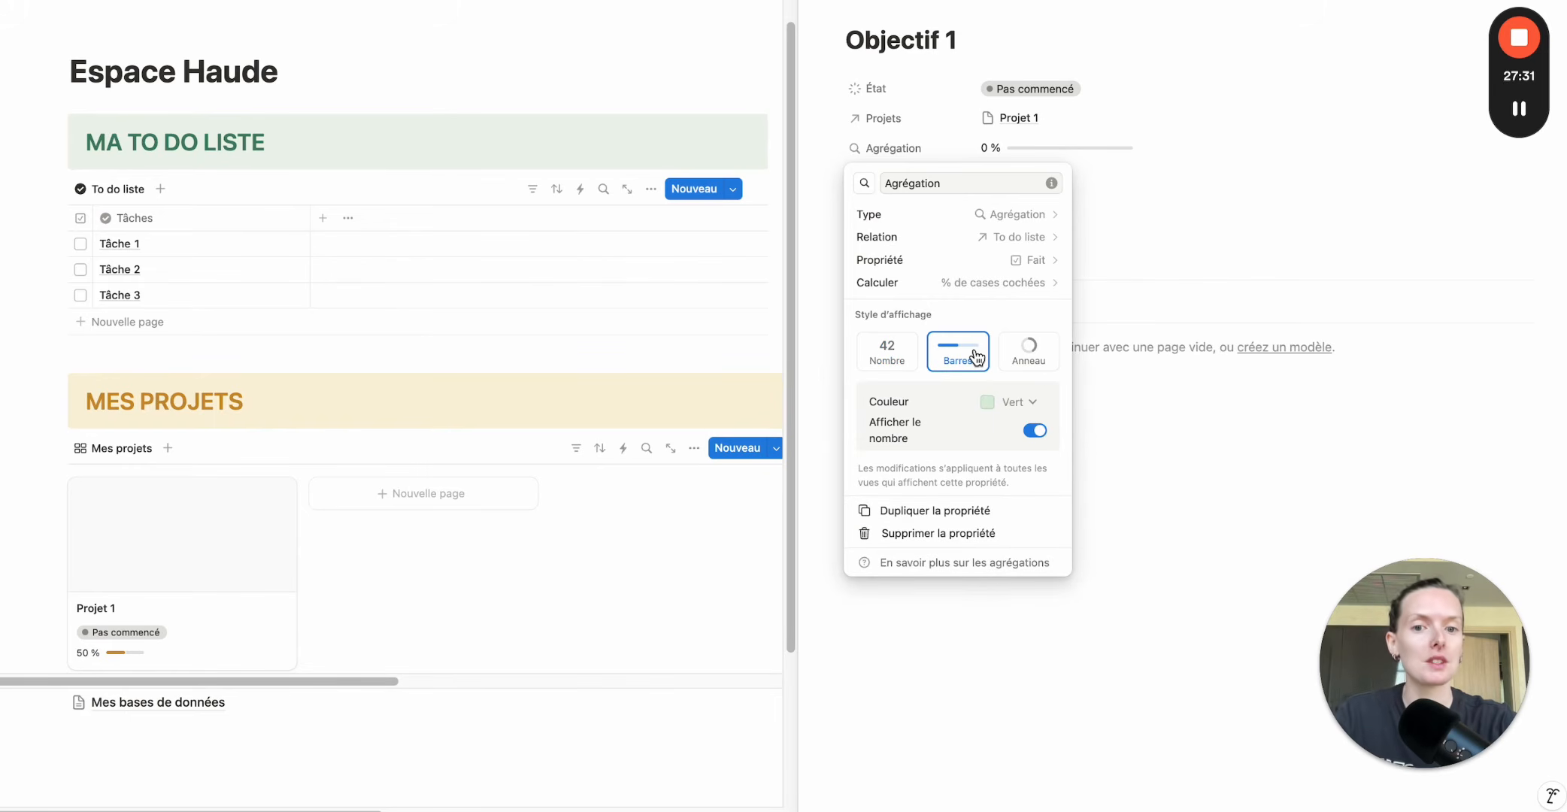
{"action": "left_click", "coordinate": [1004, 398]}
{"action": "left_click", "coordinate": [1007, 586]}
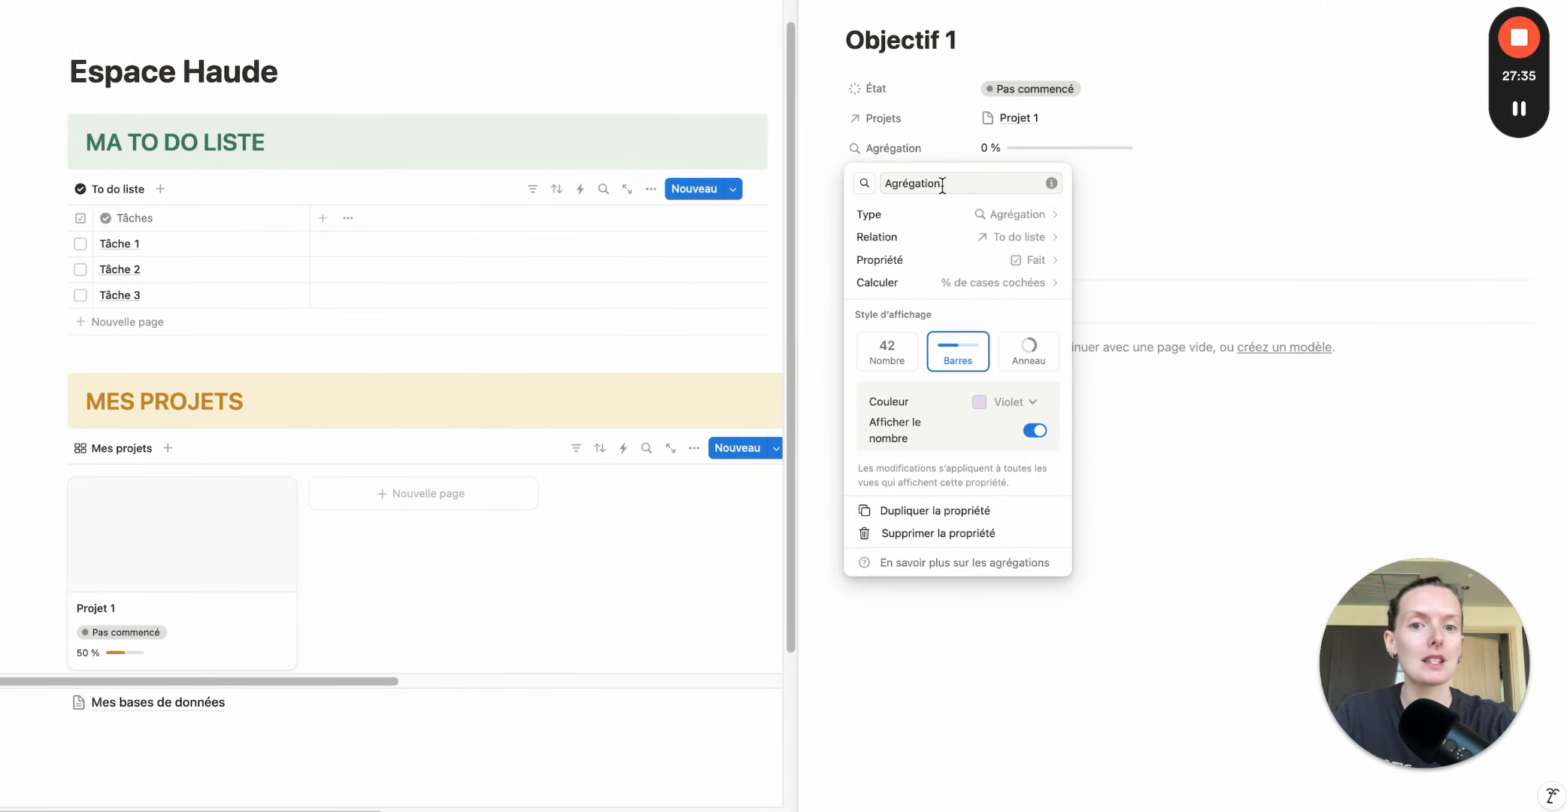
Rename the Agrégation property as Progression and close the Objectif 1 page.
{"action": "double_click", "coordinate": [917, 185]}
{"action": "type", "text": "Po"}
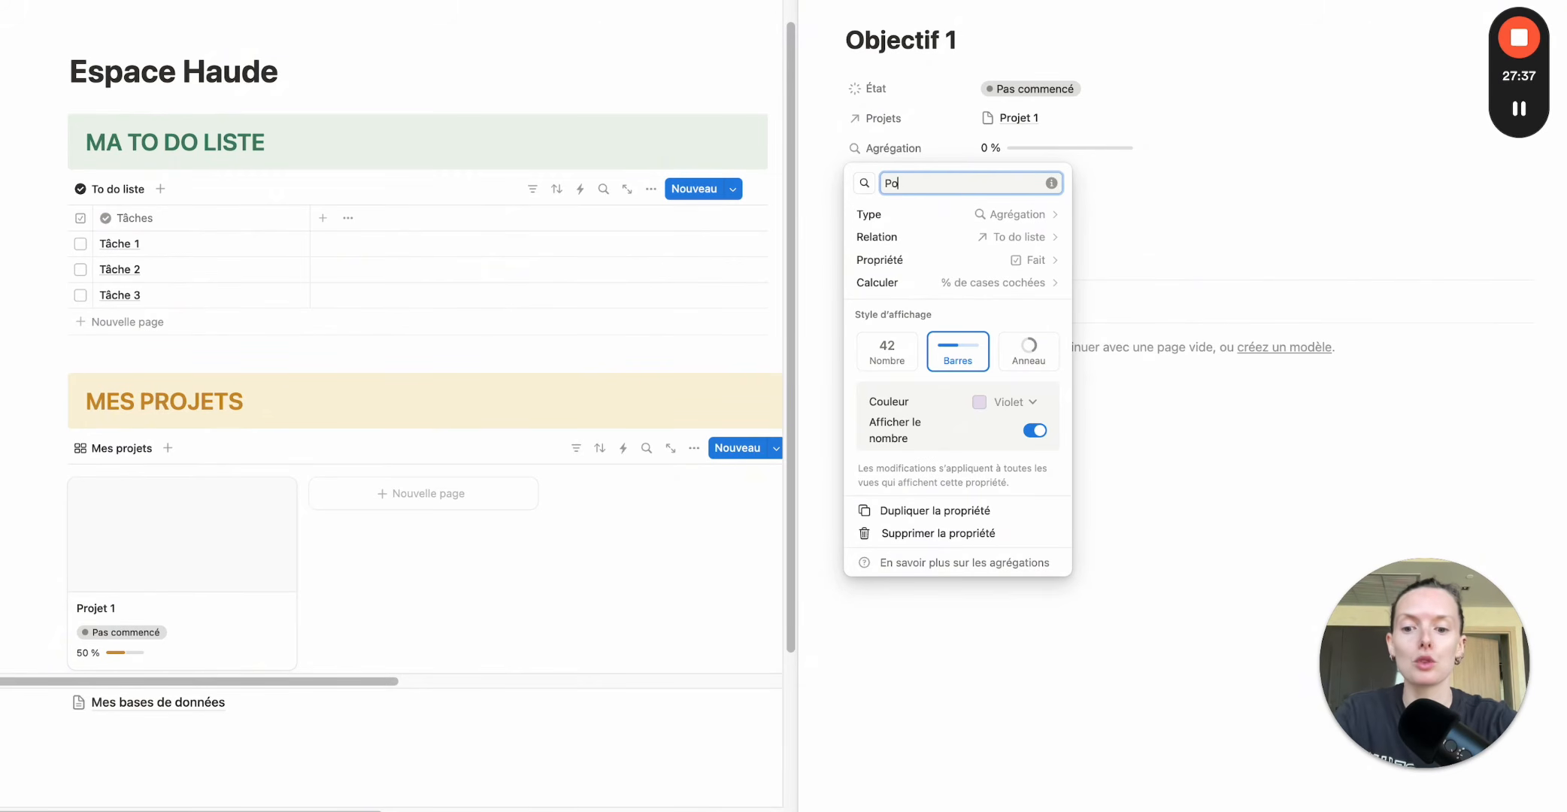
{"action": "type", "text": "g"}
{"action": "key", "text": "BackSpace"}
{"action": "key", "text": "BackSpace"}
{"action": "type", "text": "rogression"}
{"action": "left_click", "coordinate": [812, 4]}
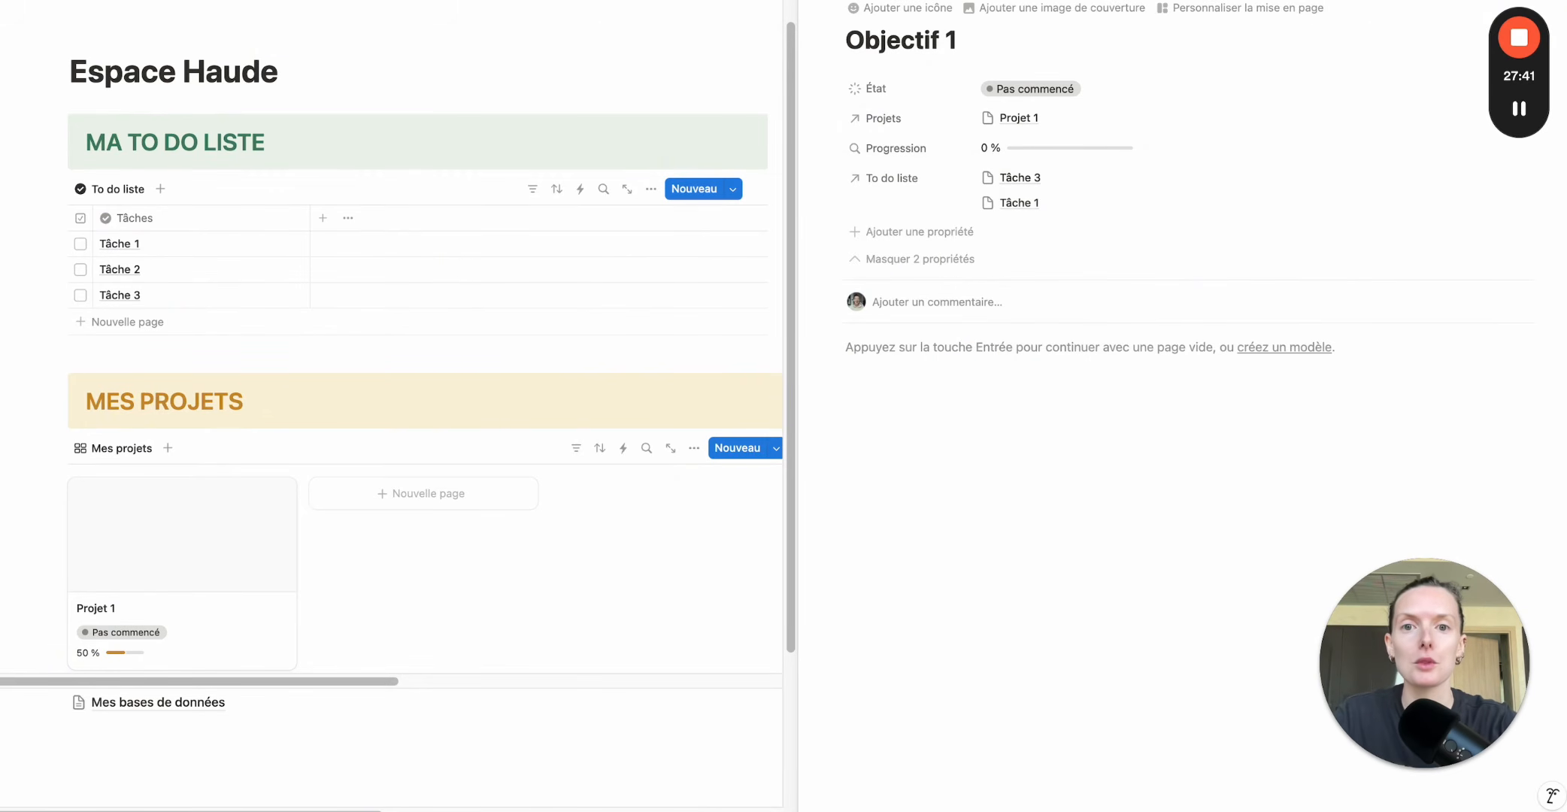
{"action": "left_click", "coordinate": [815, 5]}
Show the Progression property on the cards of the Vue statut board under MES OBJECTIFS.
{"action": "left_click", "coordinate": [1397, 189]}
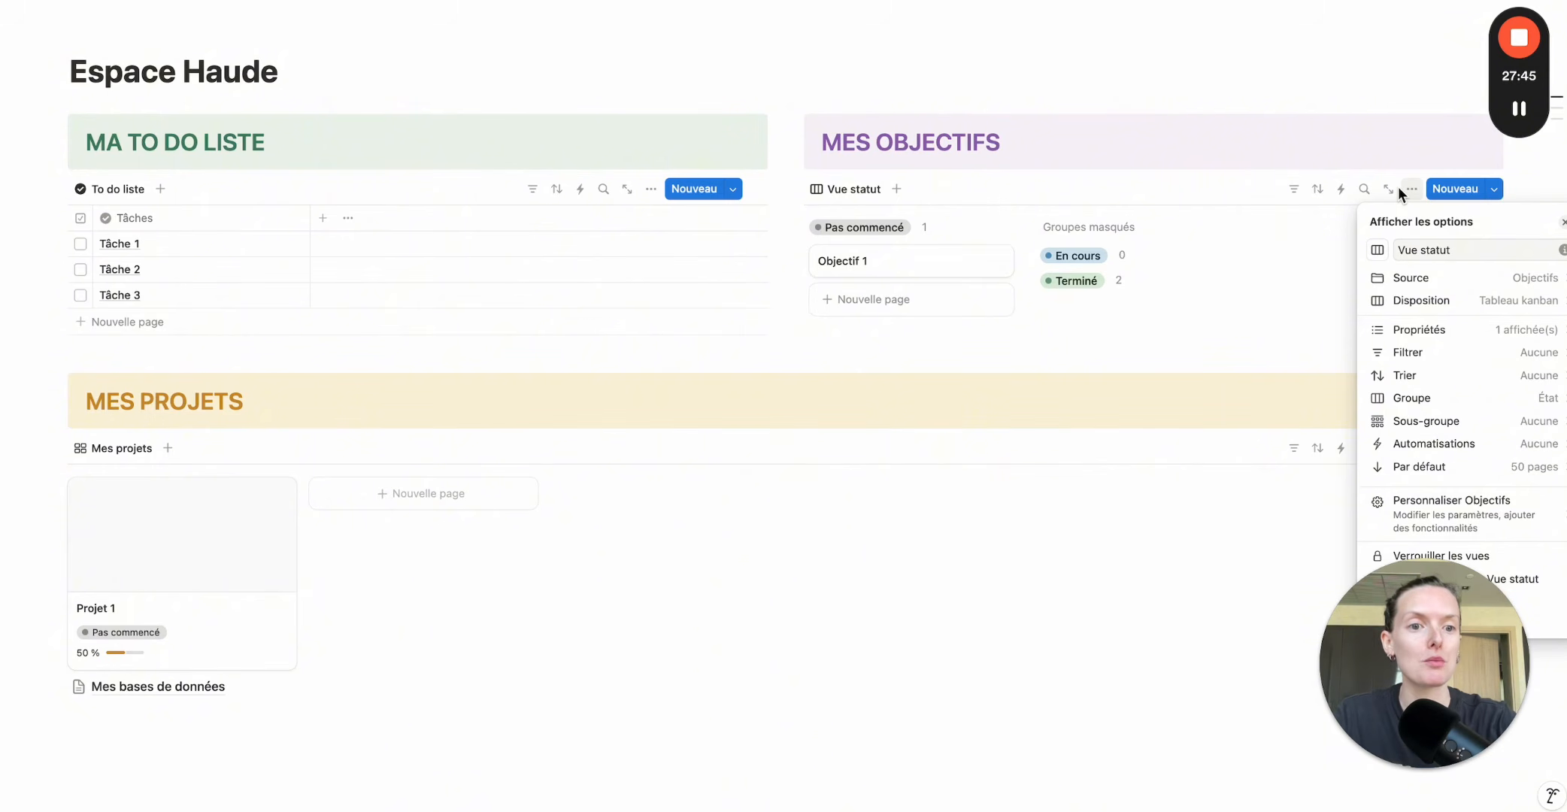
{"action": "left_click", "coordinate": [1459, 329]}
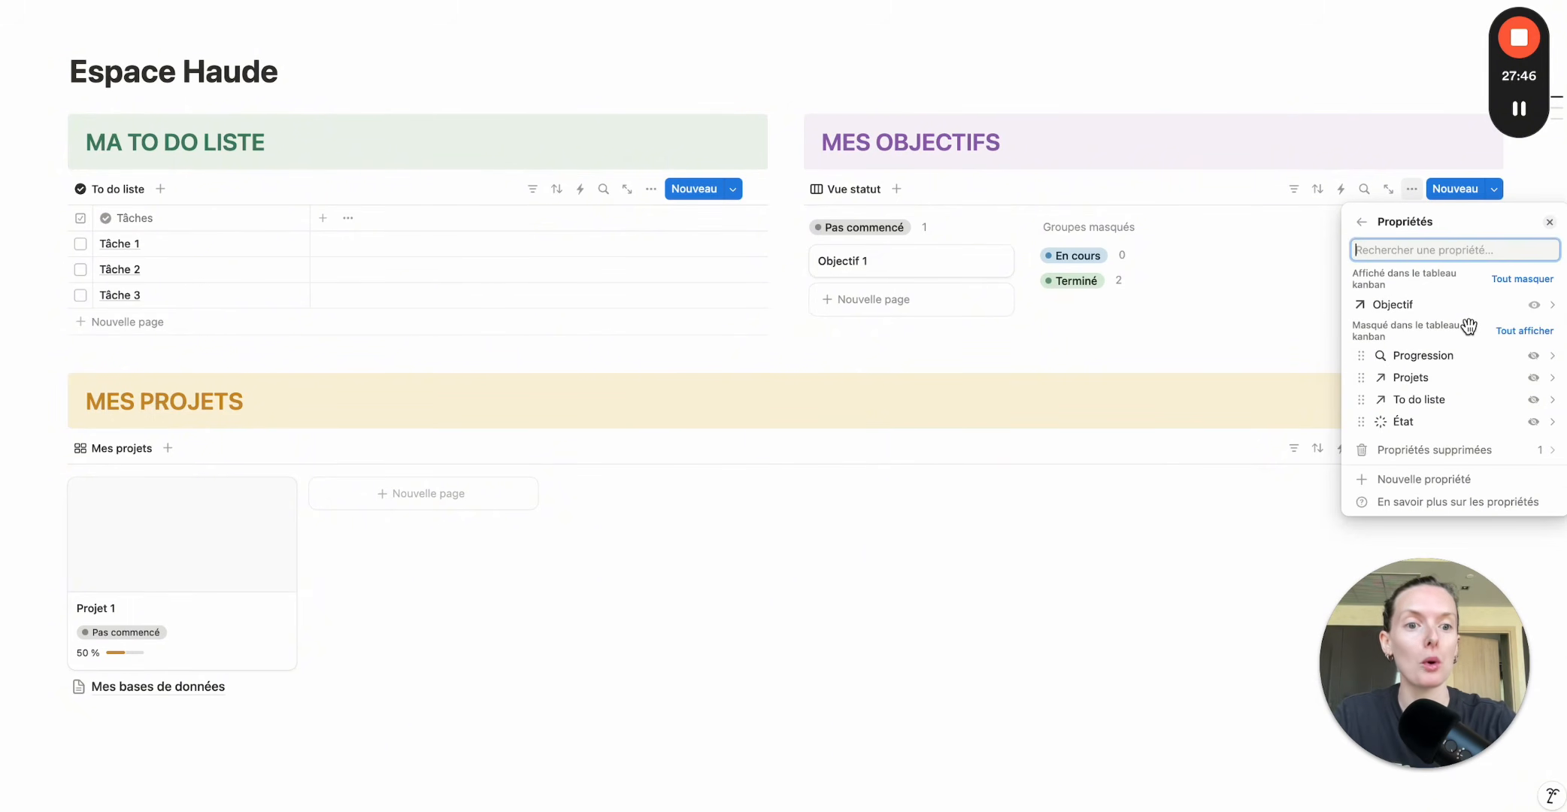
{"action": "left_click", "coordinate": [1534, 355]}
{"action": "left_click", "coordinate": [1183, 383]}
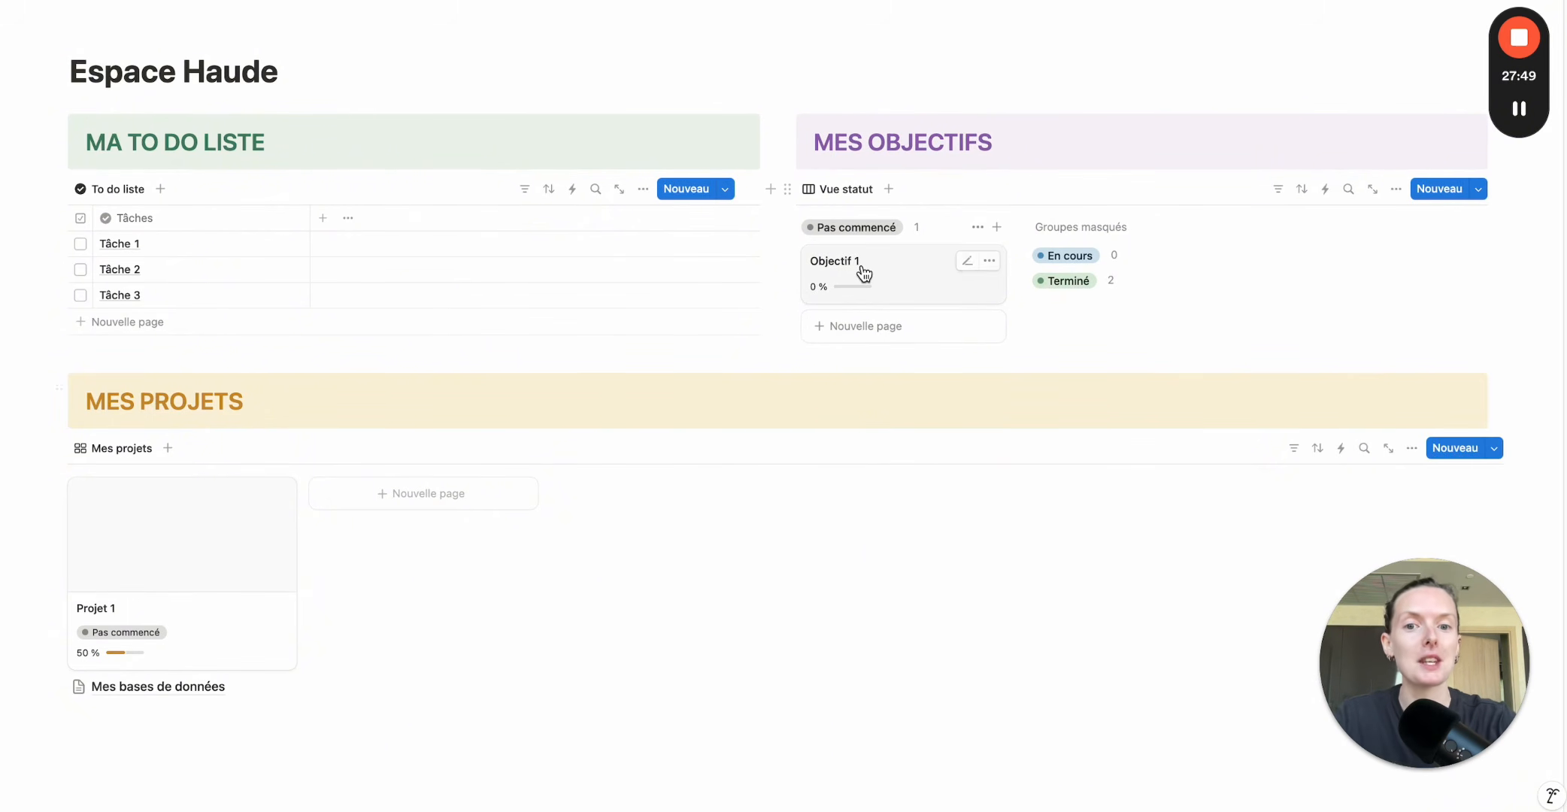
Check off Tâche 1, Tâche 2 and Tâche 3 in the To do liste view.
{"action": "left_click", "coordinate": [80, 243]}
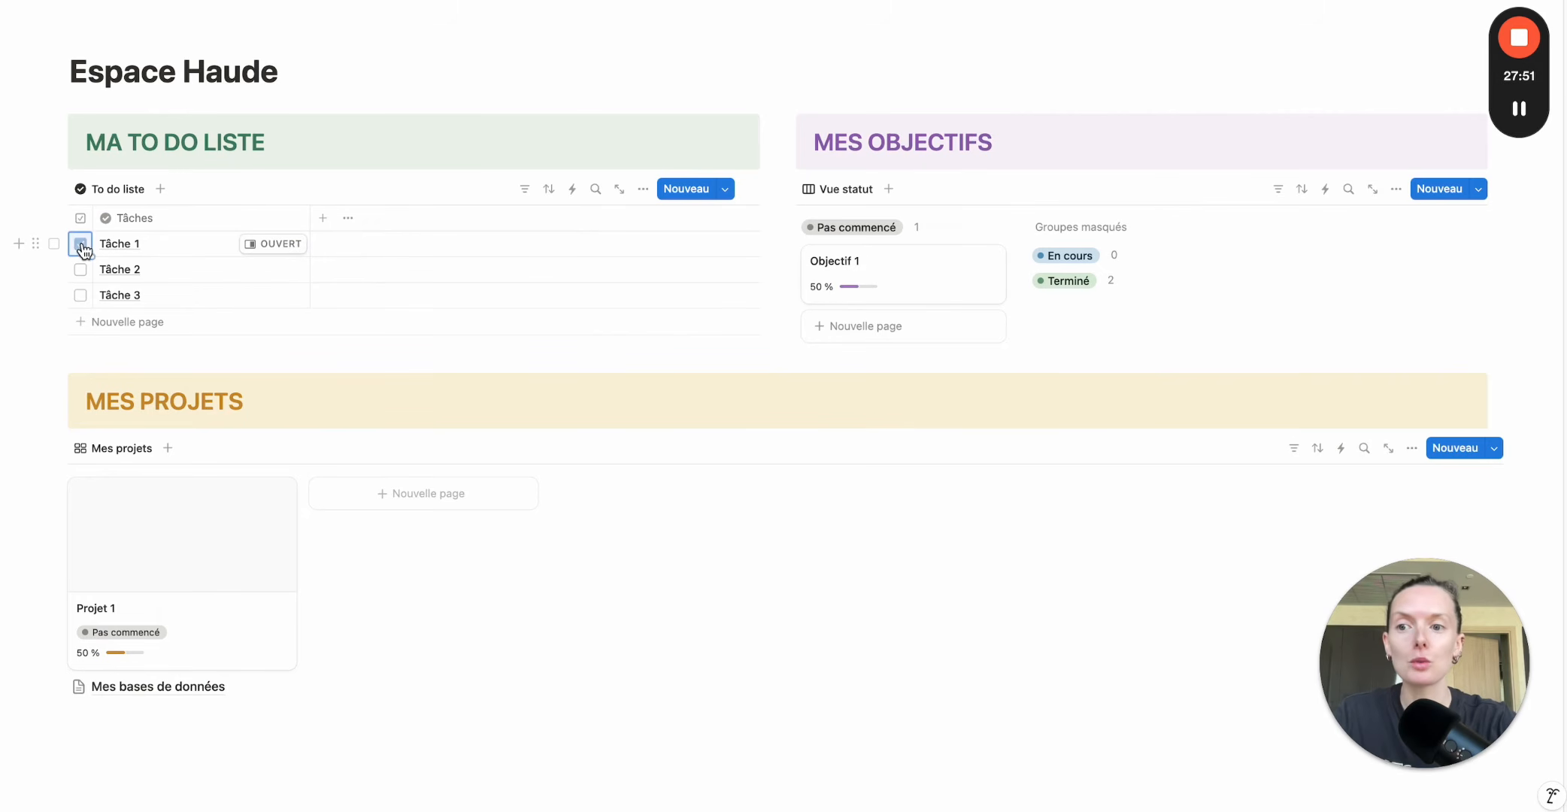
{"action": "left_click", "coordinate": [81, 295]}
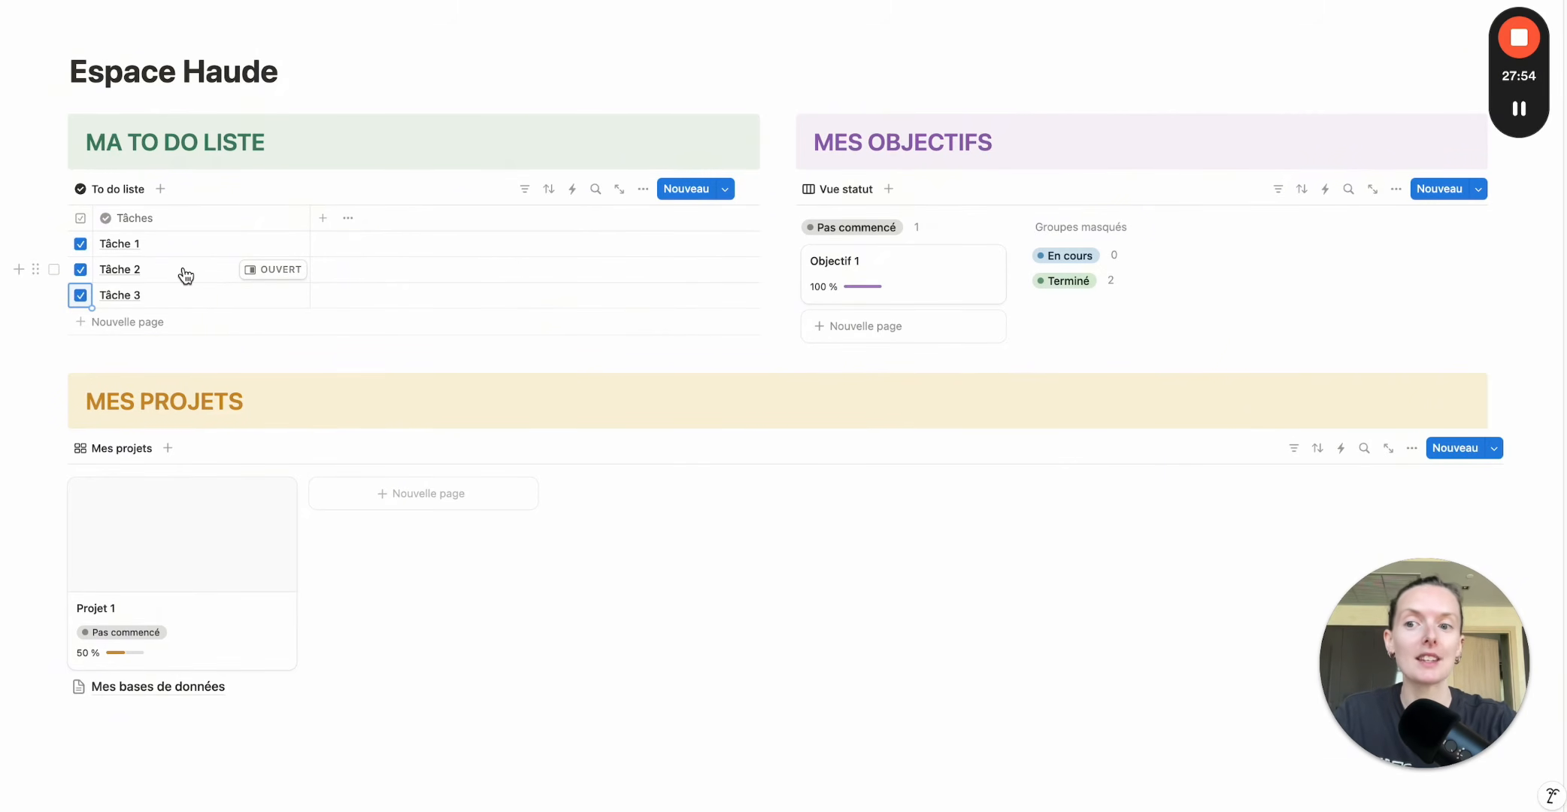
Move Objectif 2 from the hidden Terminé group to En cours on the objectives board.
{"action": "left_click", "coordinate": [1137, 281]}
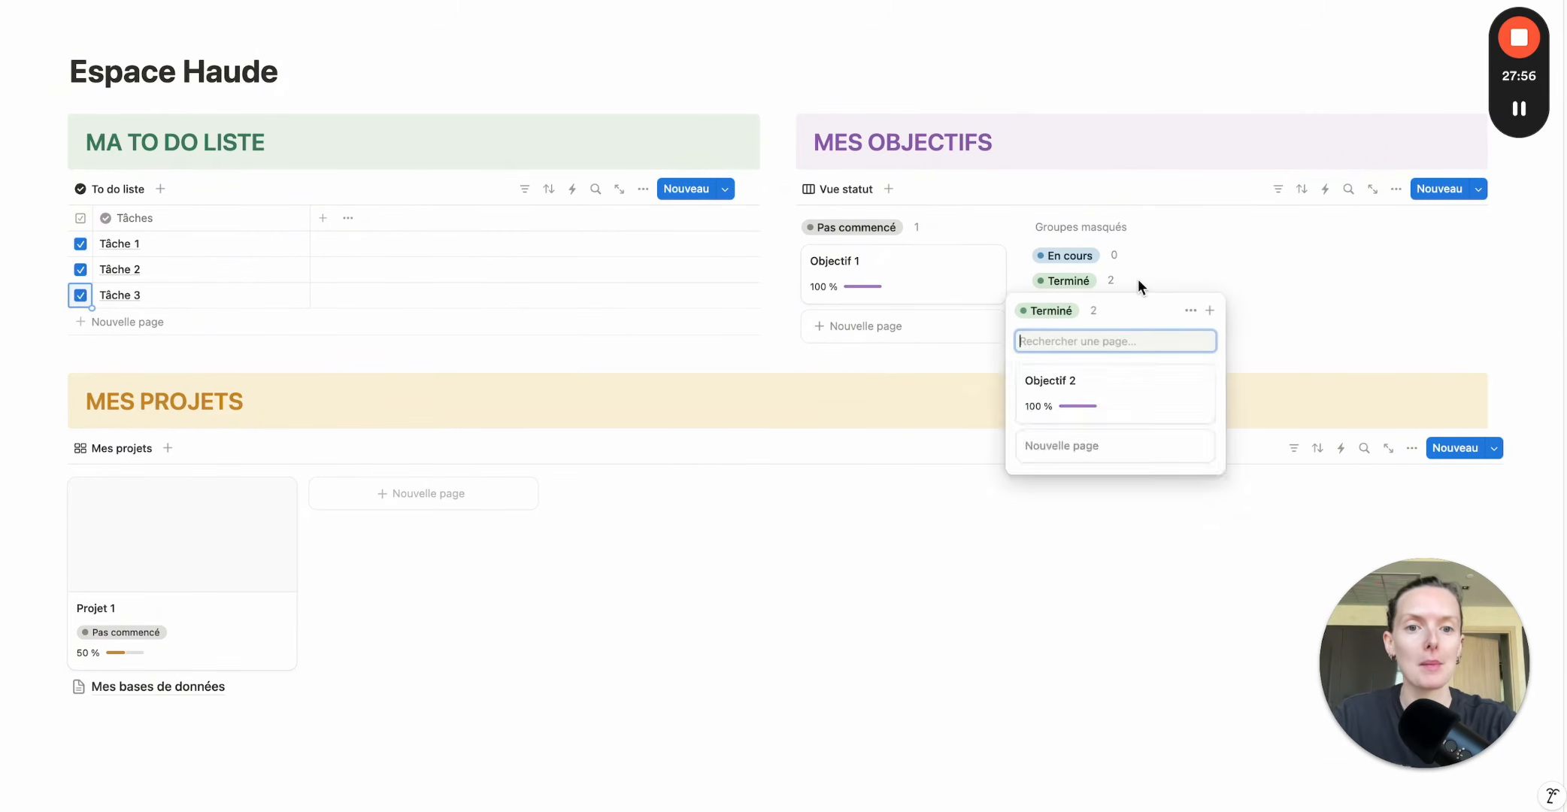
{"action": "left_click_drag", "start_coordinate": [1123, 392], "coordinate": [1097, 283]}
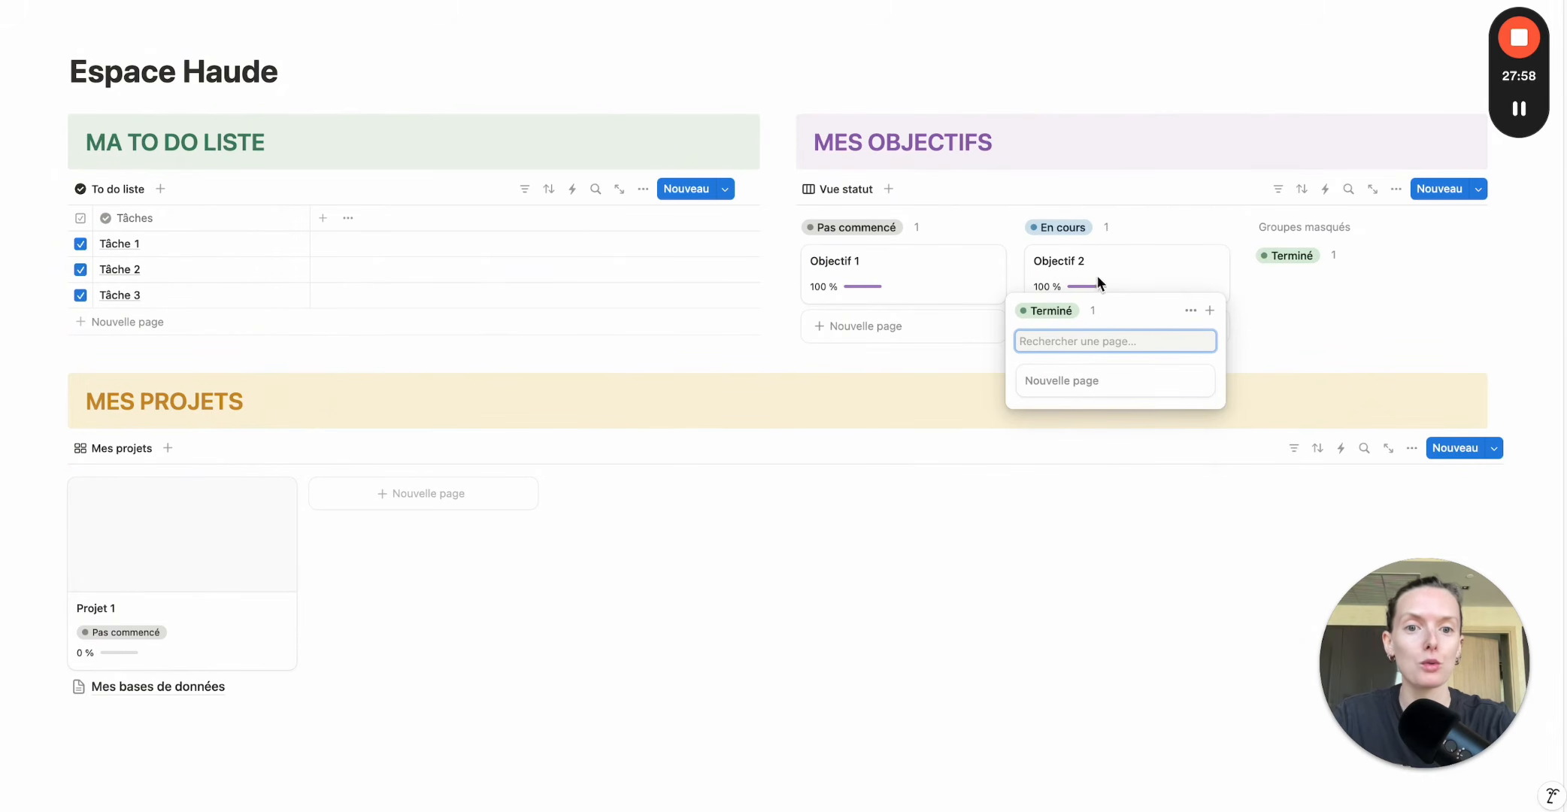
{"action": "left_click", "coordinate": [79, 277]}
Uncheck Tâche 2 and Tâche 3 in the To do liste view.
{"action": "left_click", "coordinate": [80, 273]}
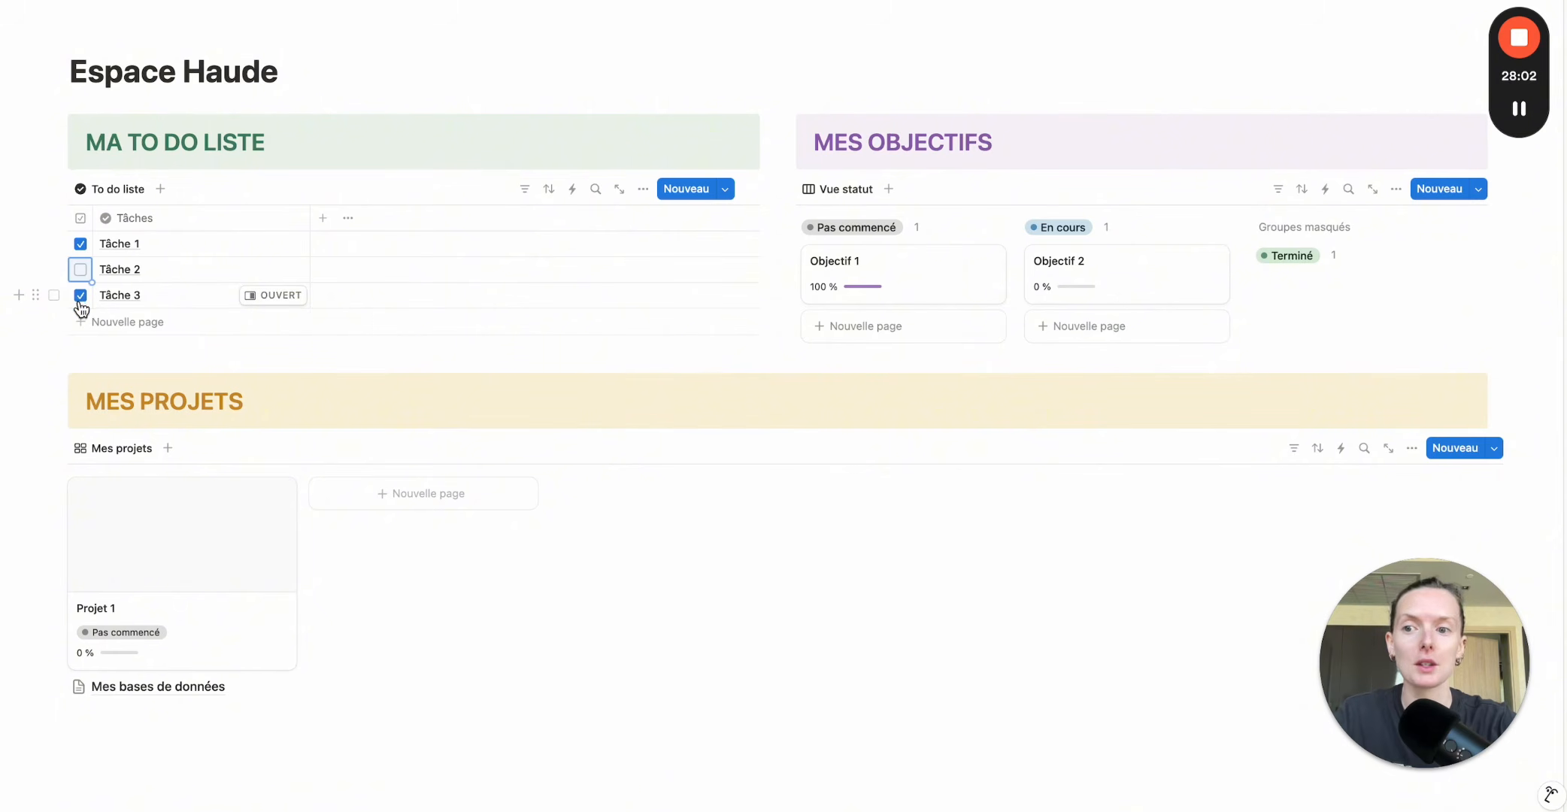
{"action": "left_click", "coordinate": [80, 295]}
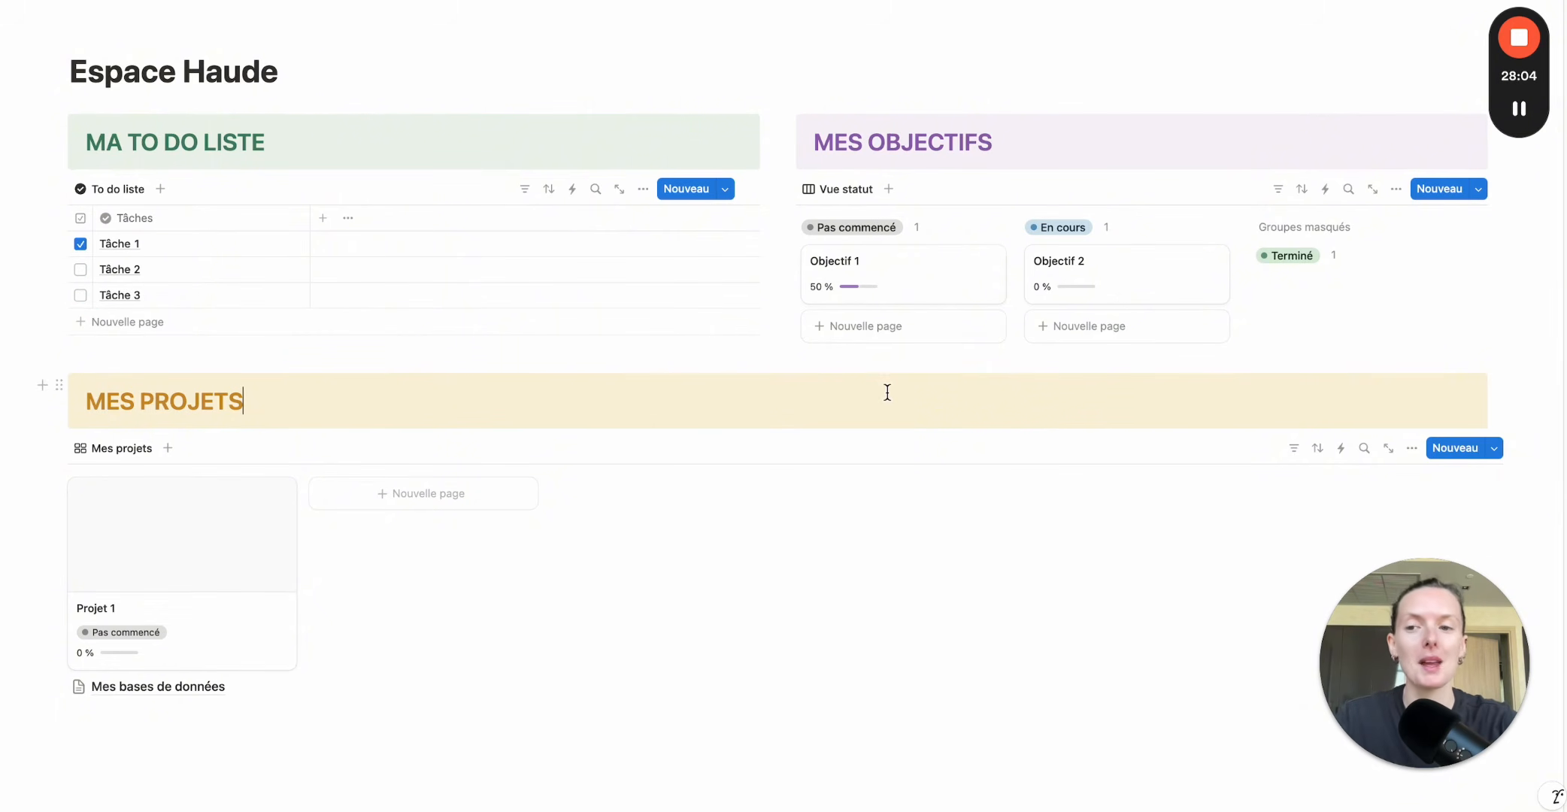
{"action": "scroll", "coordinate": [887, 392], "scroll_direction": "up", "scroll_amount": 1}
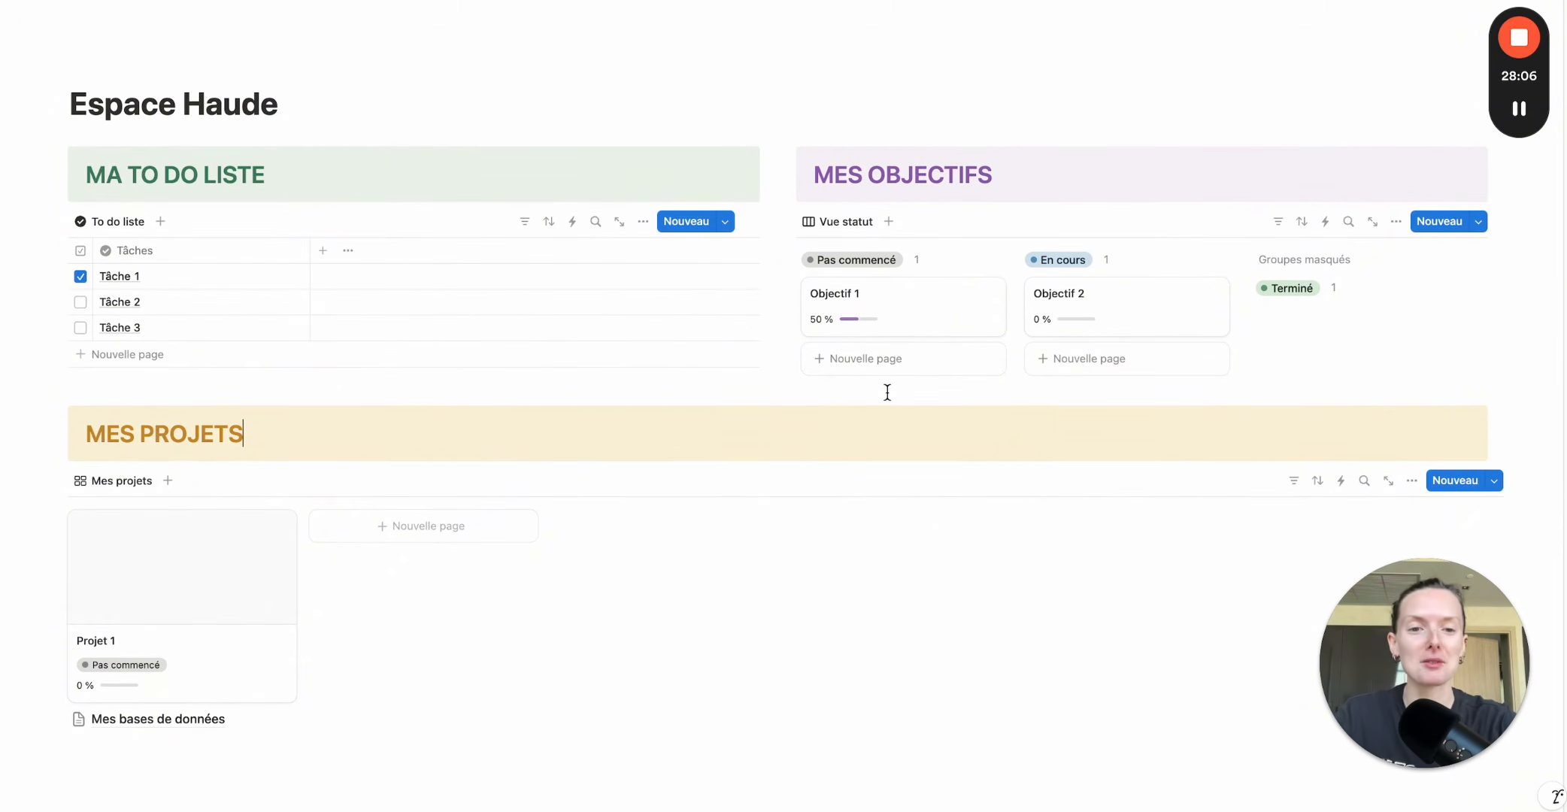
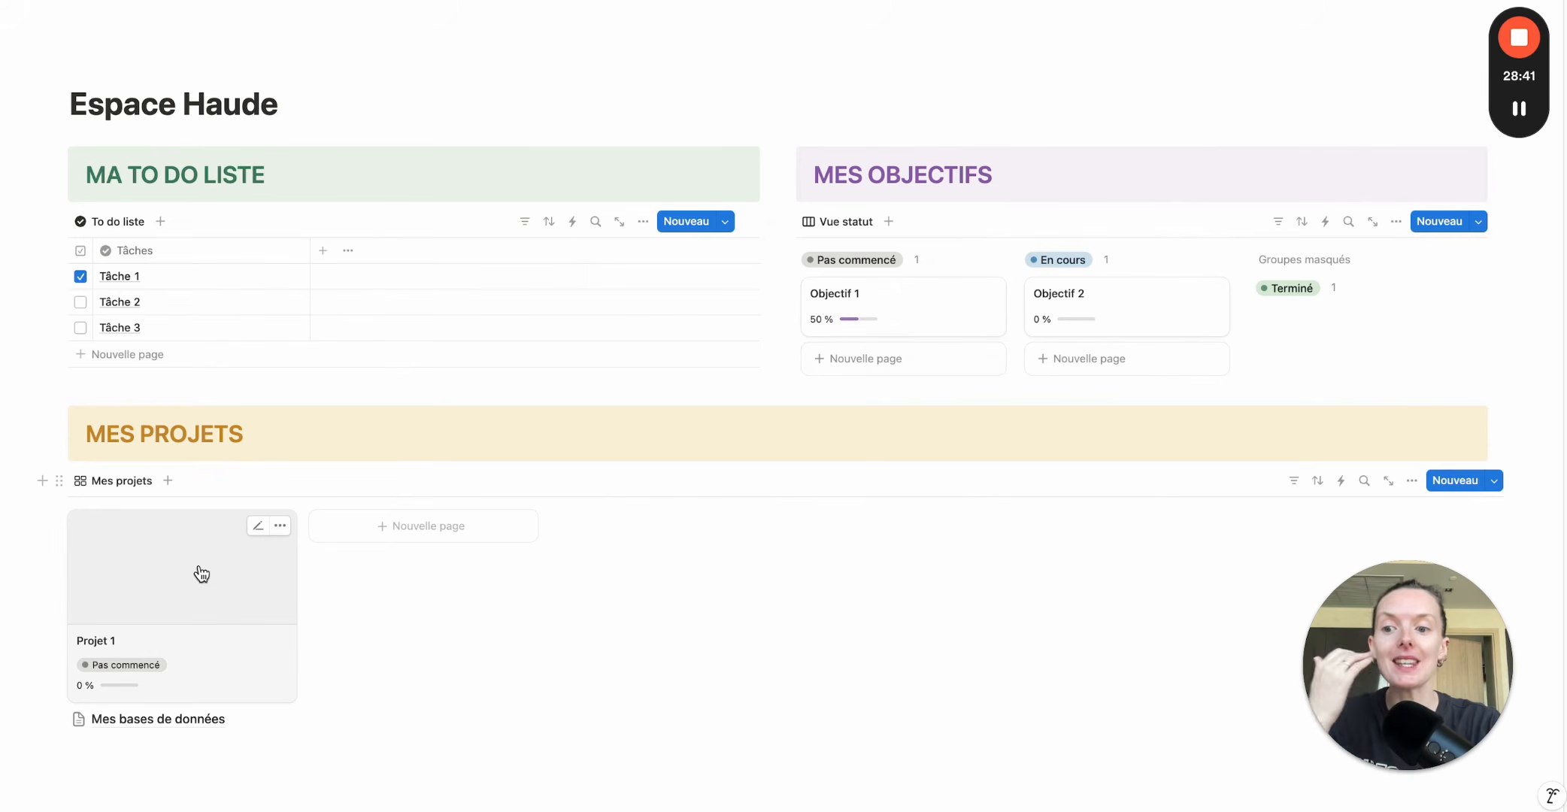
Open the Projet 1 page to look at its properties and empty body, then close it.
{"action": "left_click", "coordinate": [175, 600]}
{"action": "left_click", "coordinate": [595, 376]}
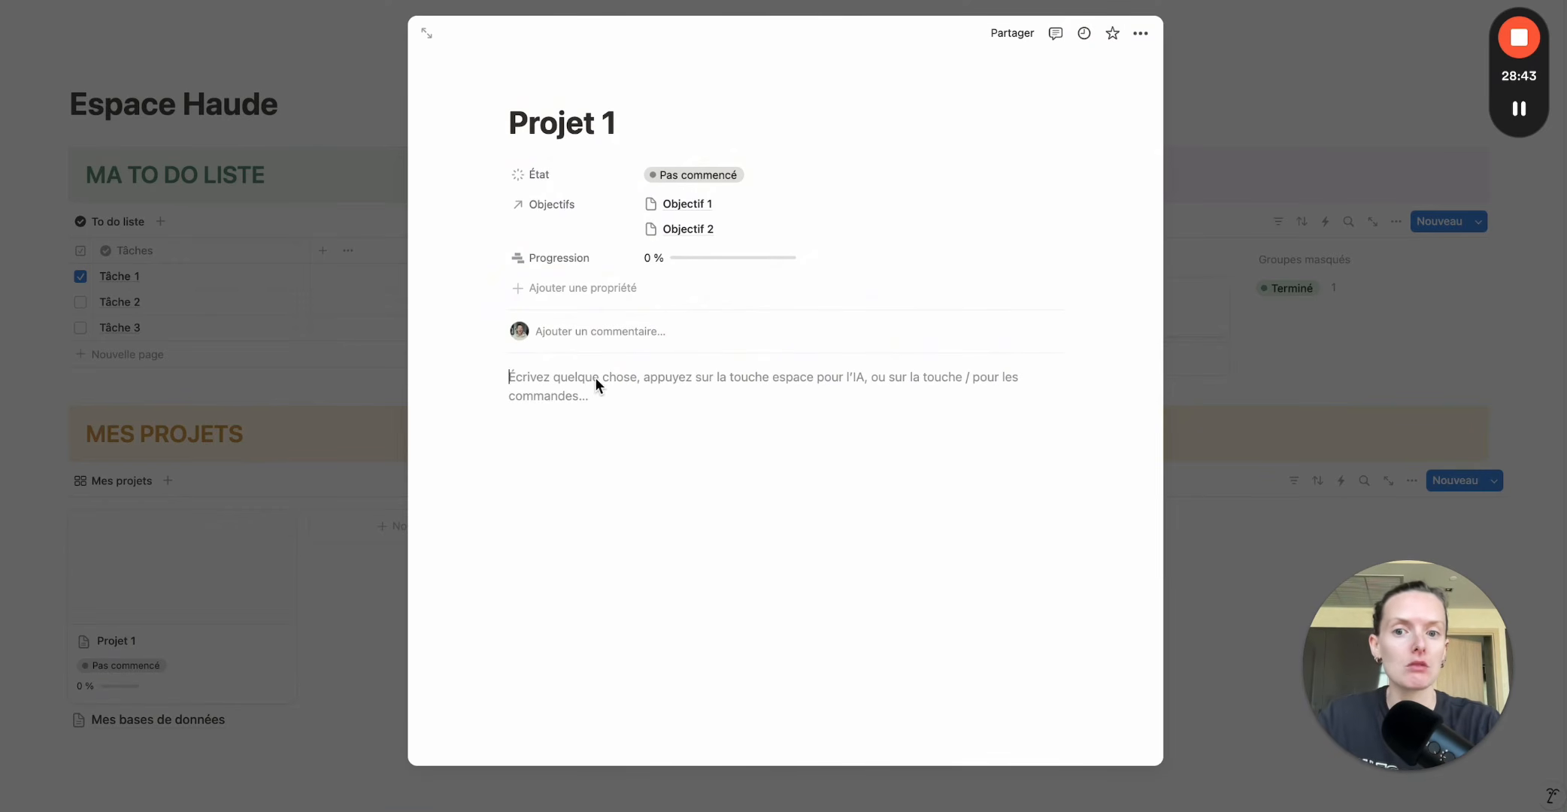
{"action": "left_click", "coordinate": [304, 504]}
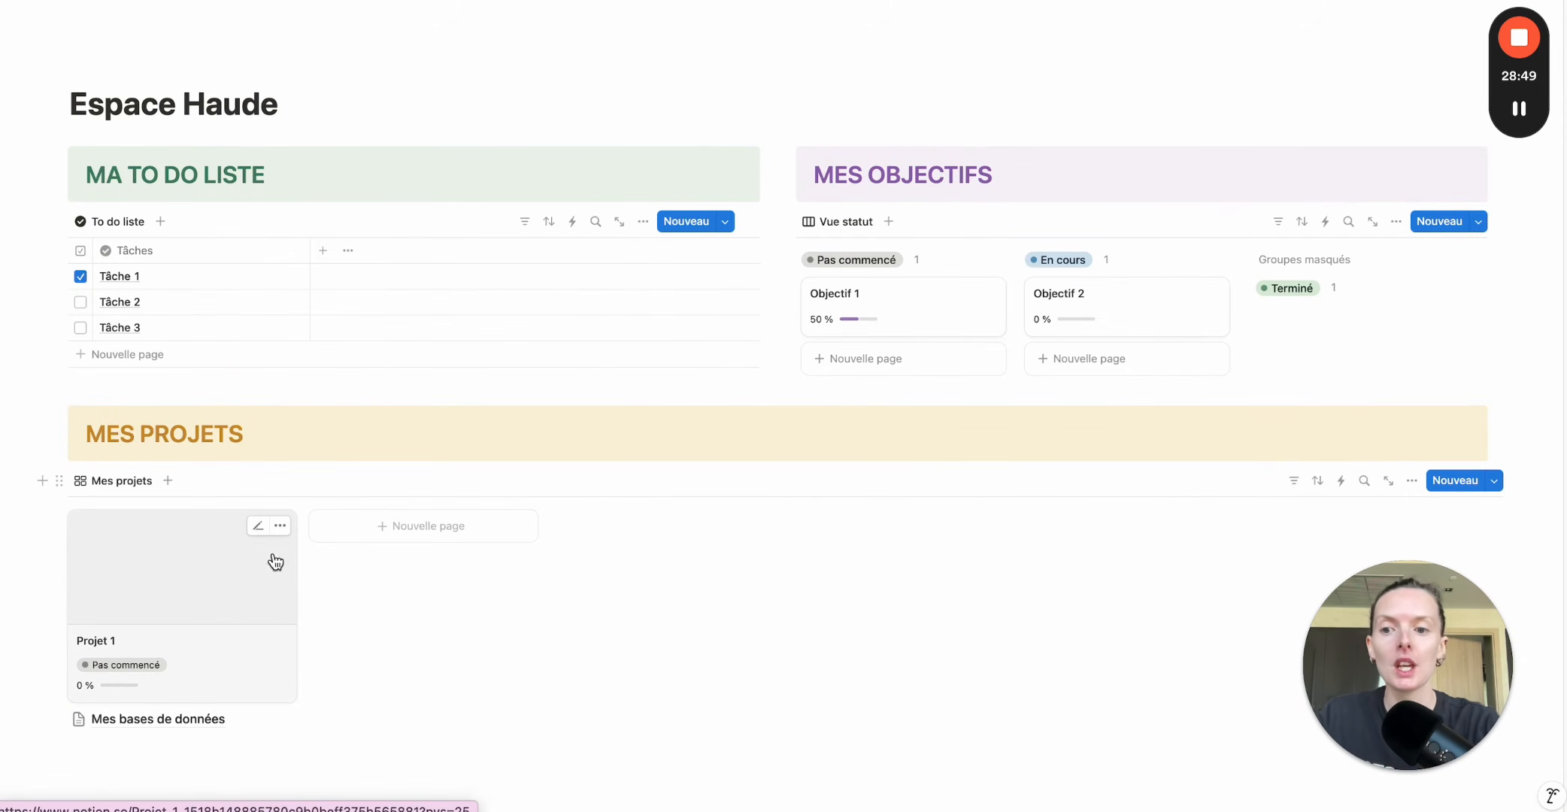
Create a new template for the Projets database titled "Nouveau projet".
{"action": "left_click", "coordinate": [1493, 485]}
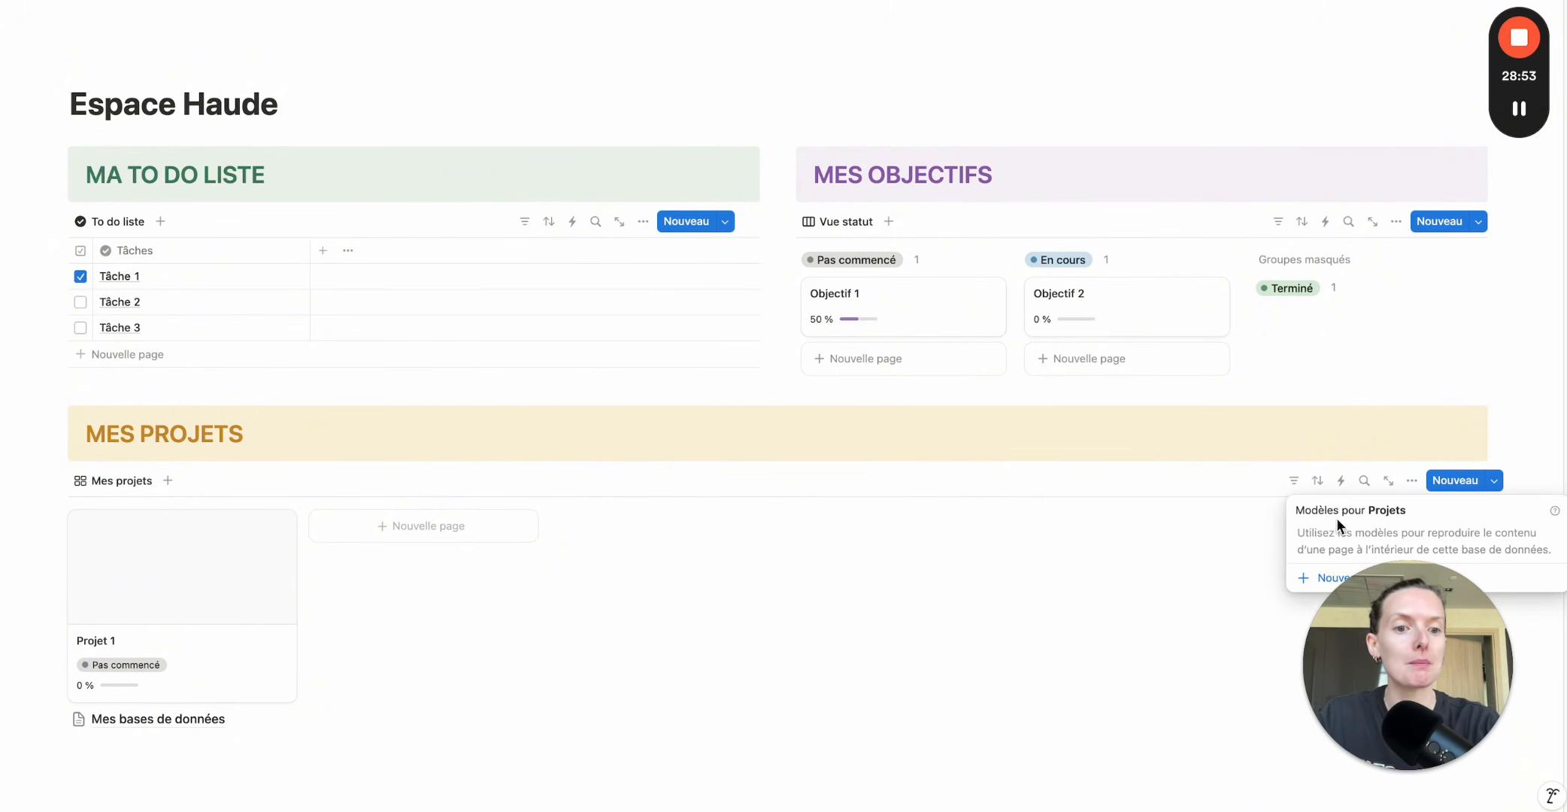
{"action": "left_click", "coordinate": [1326, 577]}
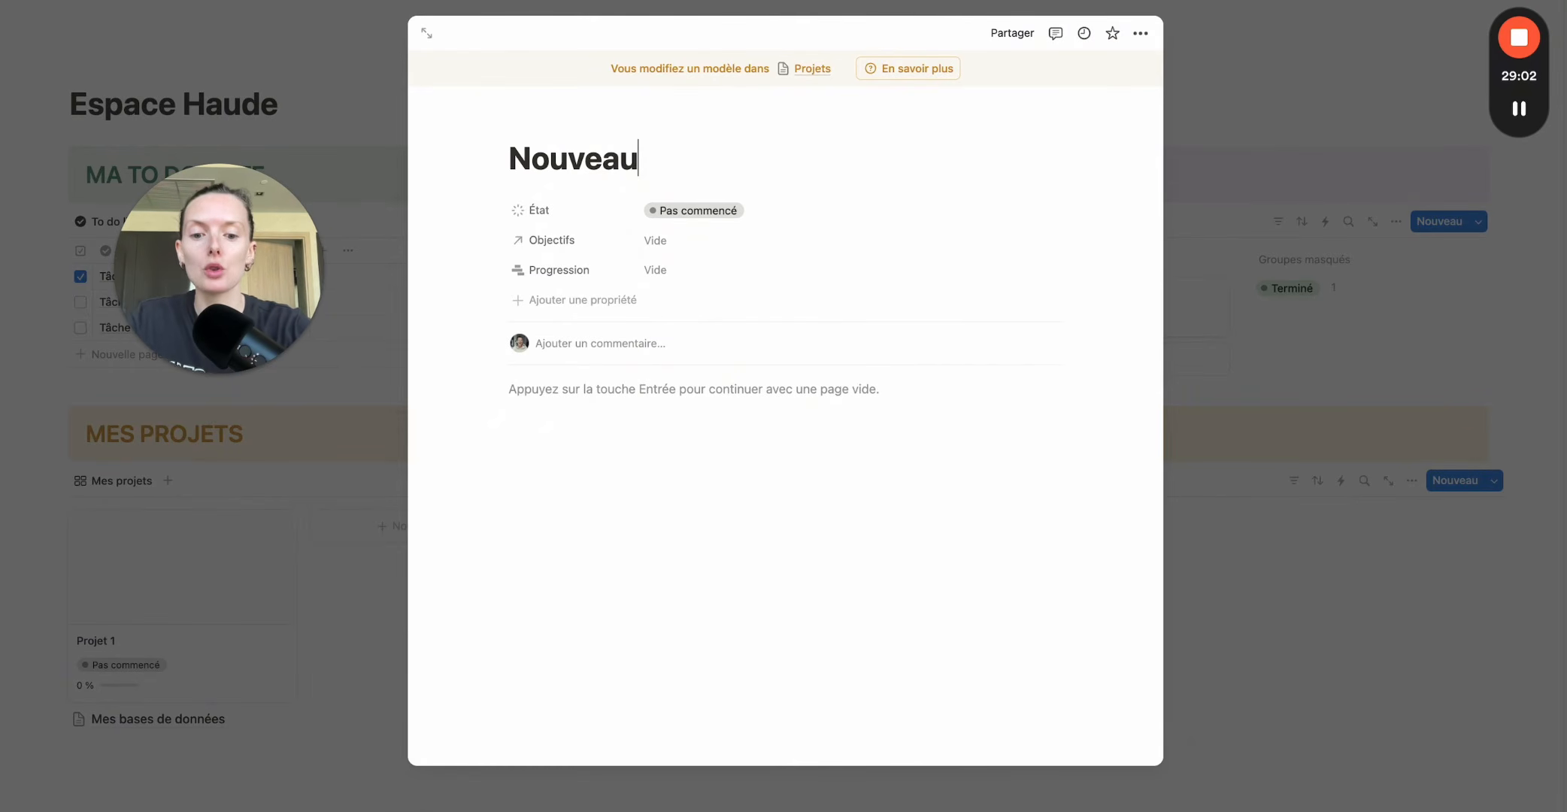
{"action": "type", "text": "projet"}
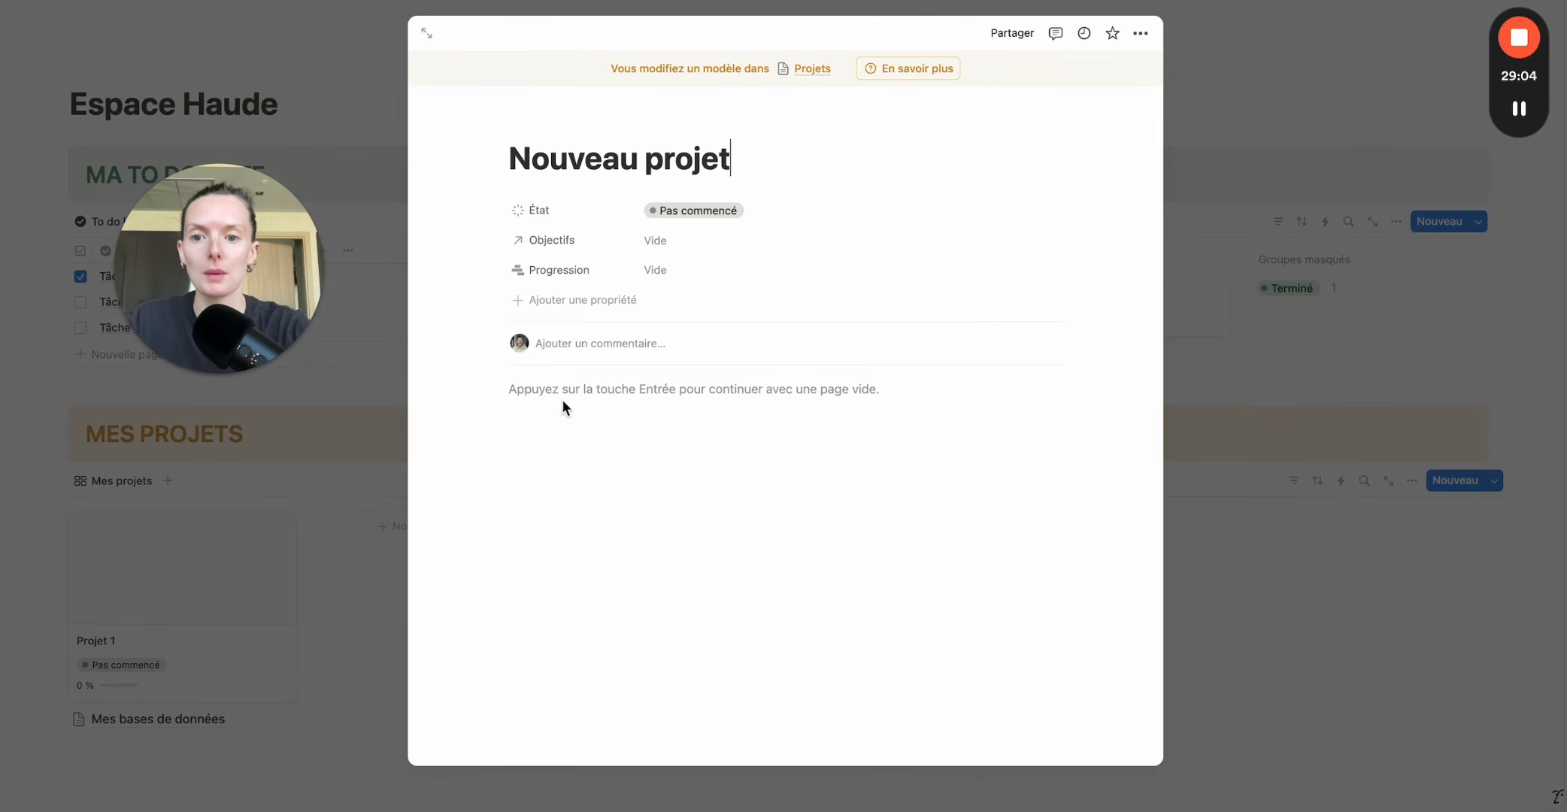
Embed a linked view of the Objectifs database in the Nouveau projet template body, using its existing Vue statut board, and close the template.
{"action": "left_click", "coordinate": [557, 392]}
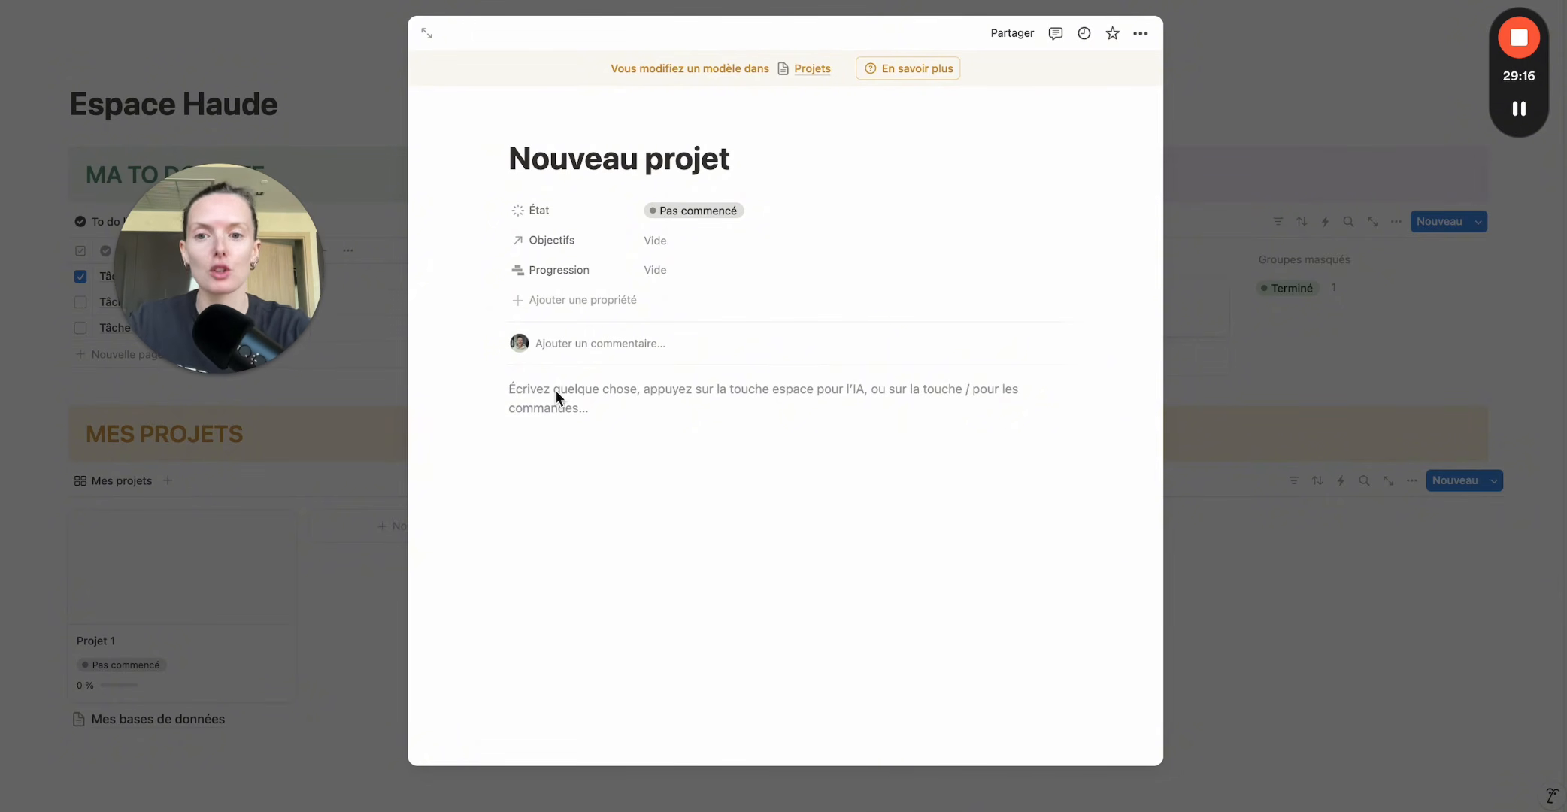
{"action": "type", "text": "/data"}
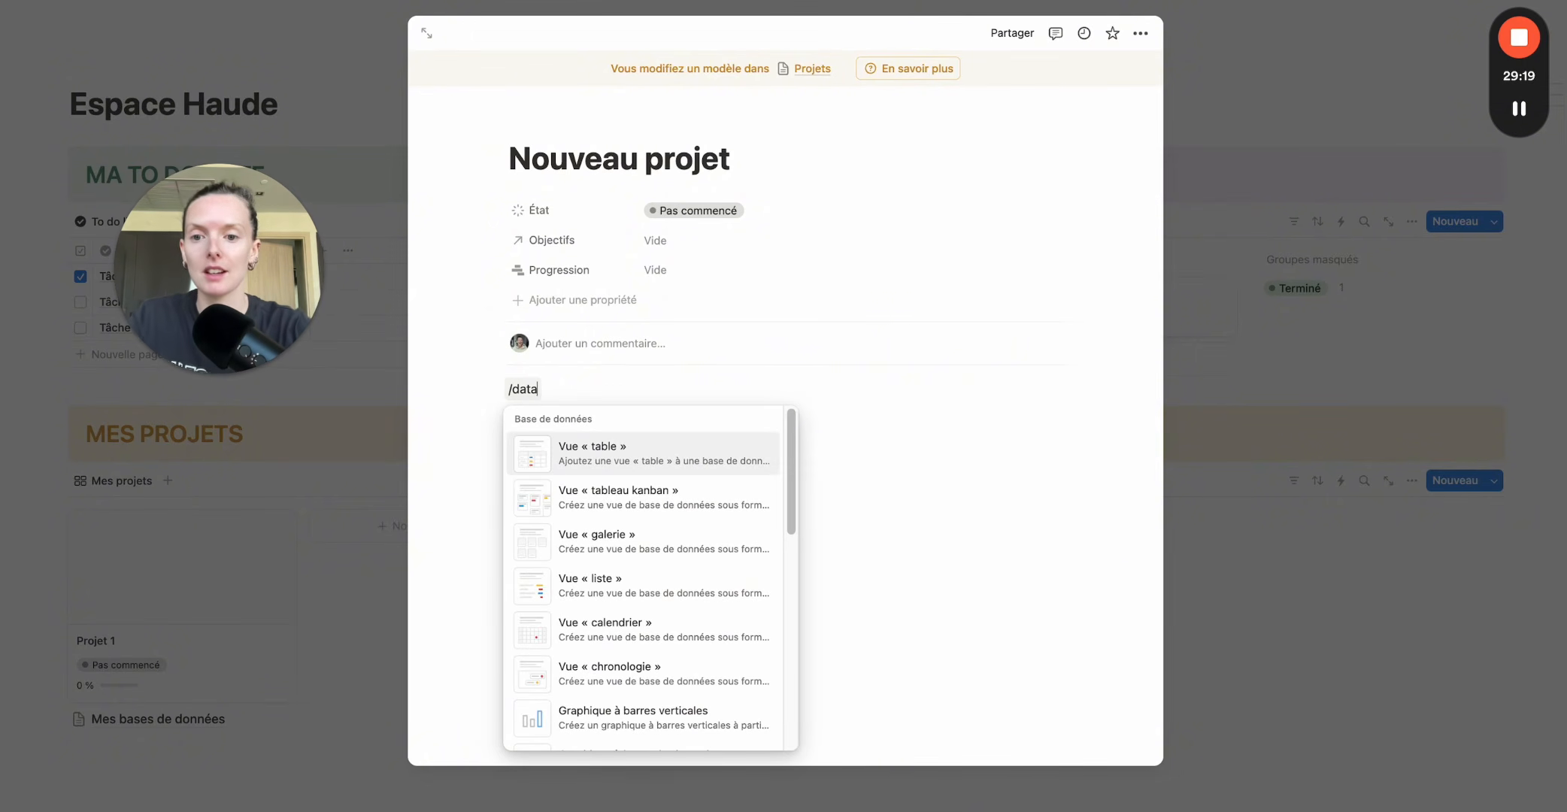
{"action": "left_click", "coordinate": [614, 454]}
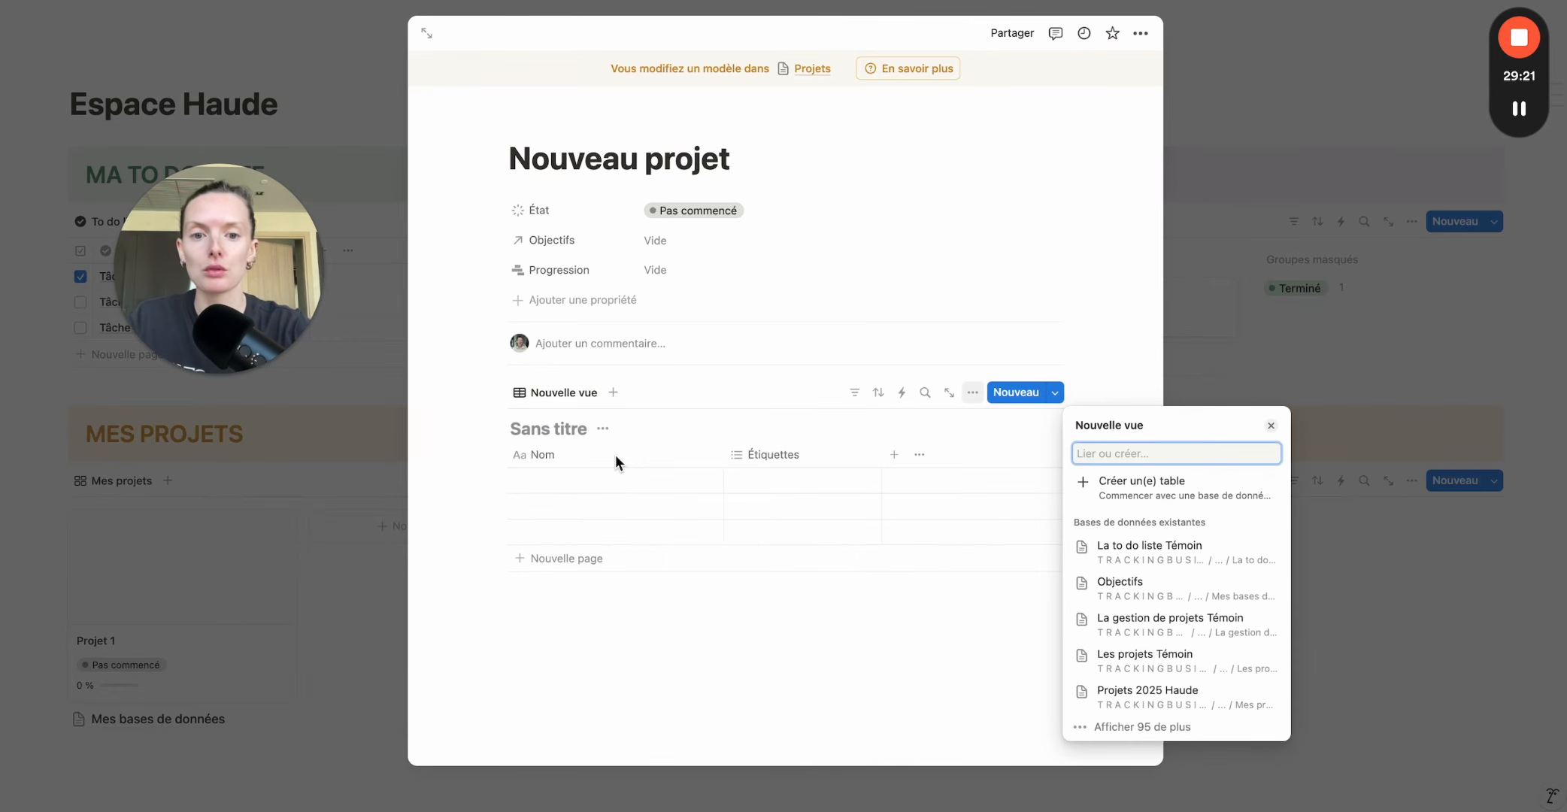
{"action": "left_click", "coordinate": [1147, 589]}
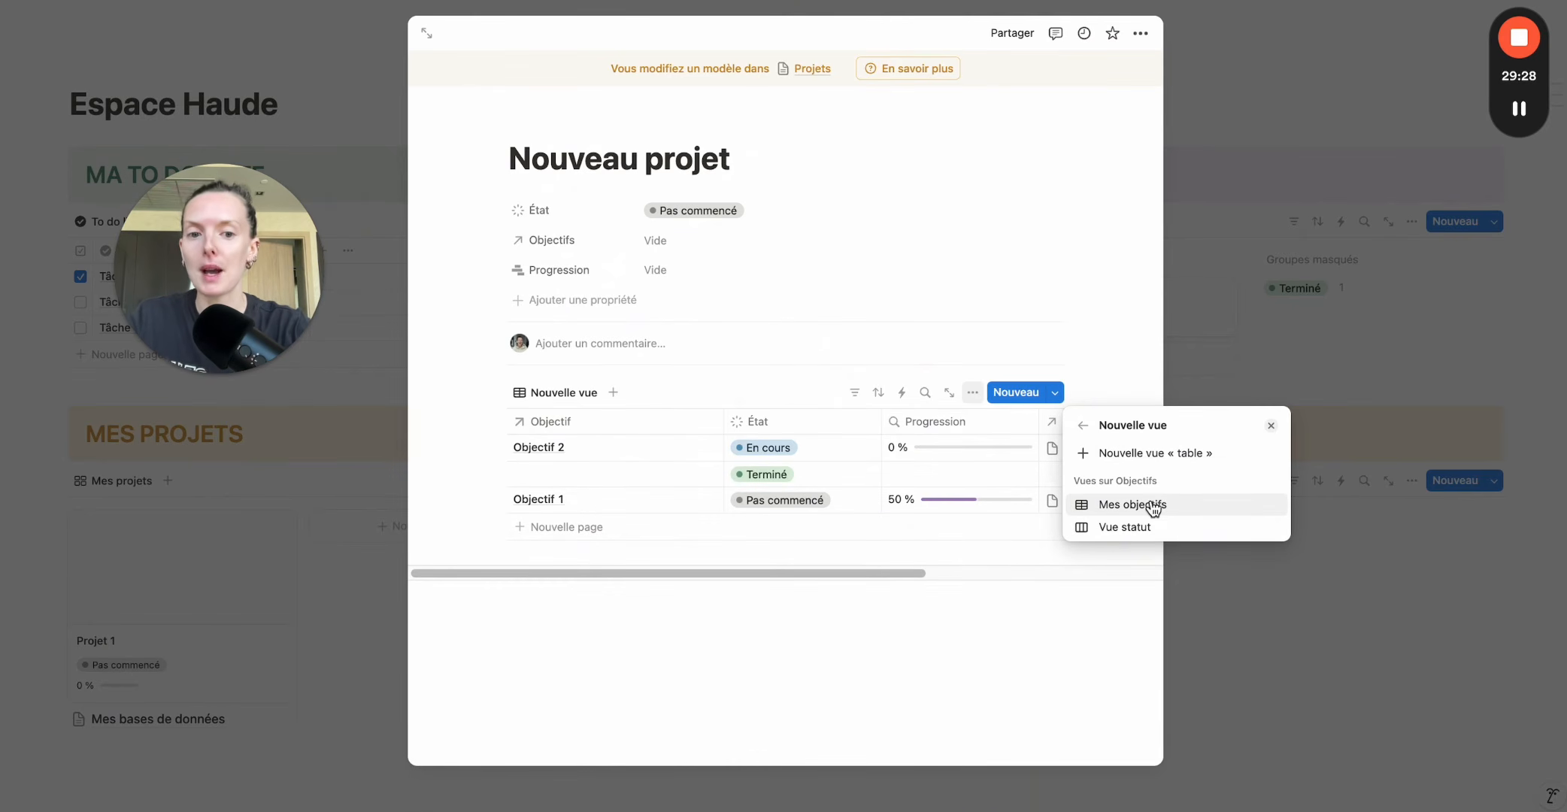
{"action": "left_click", "coordinate": [1135, 531]}
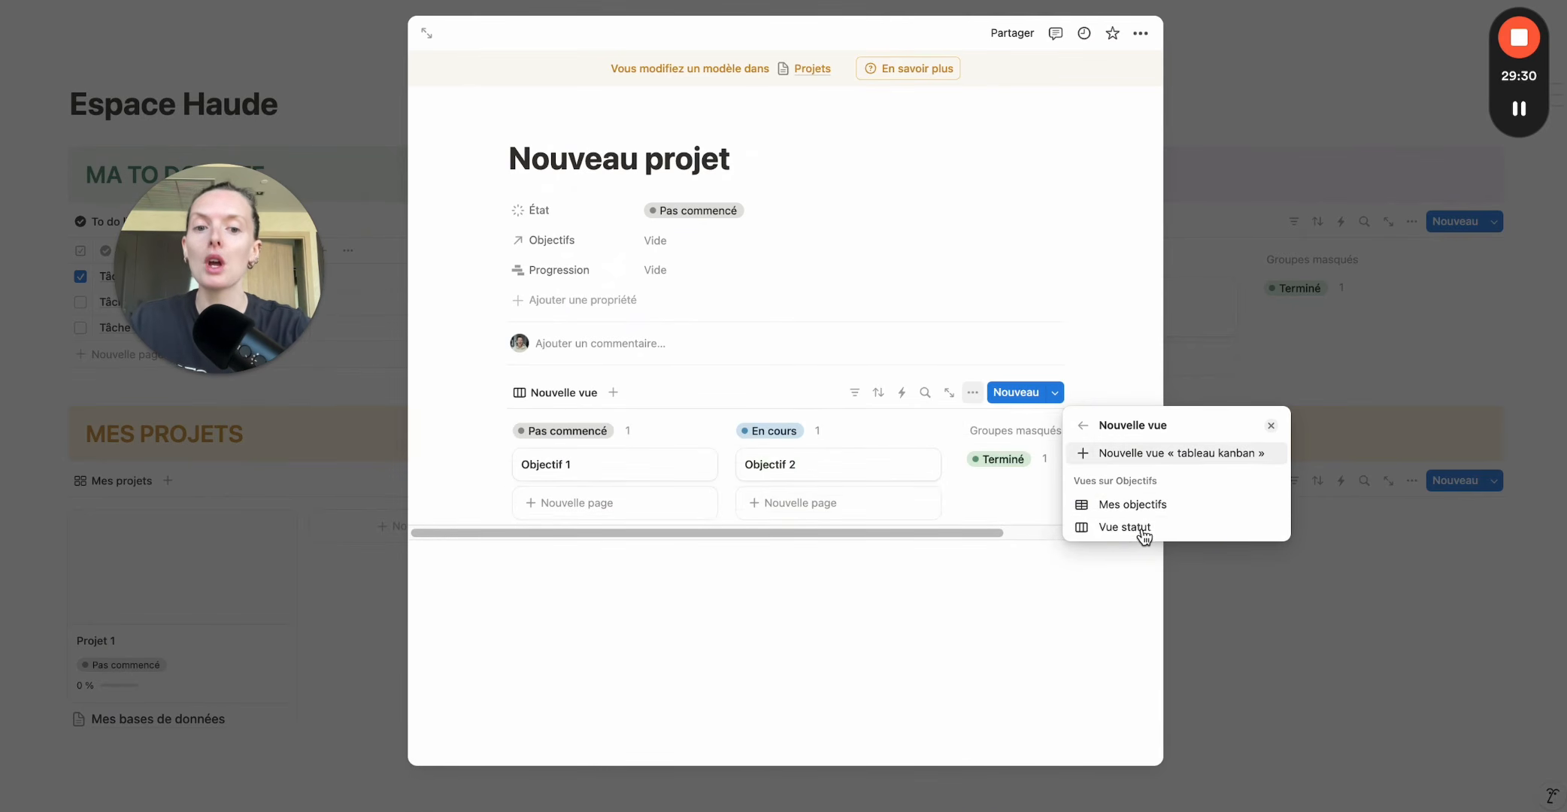
{"action": "left_click", "coordinate": [1142, 529]}
{"action": "left_click", "coordinate": [933, 607]}
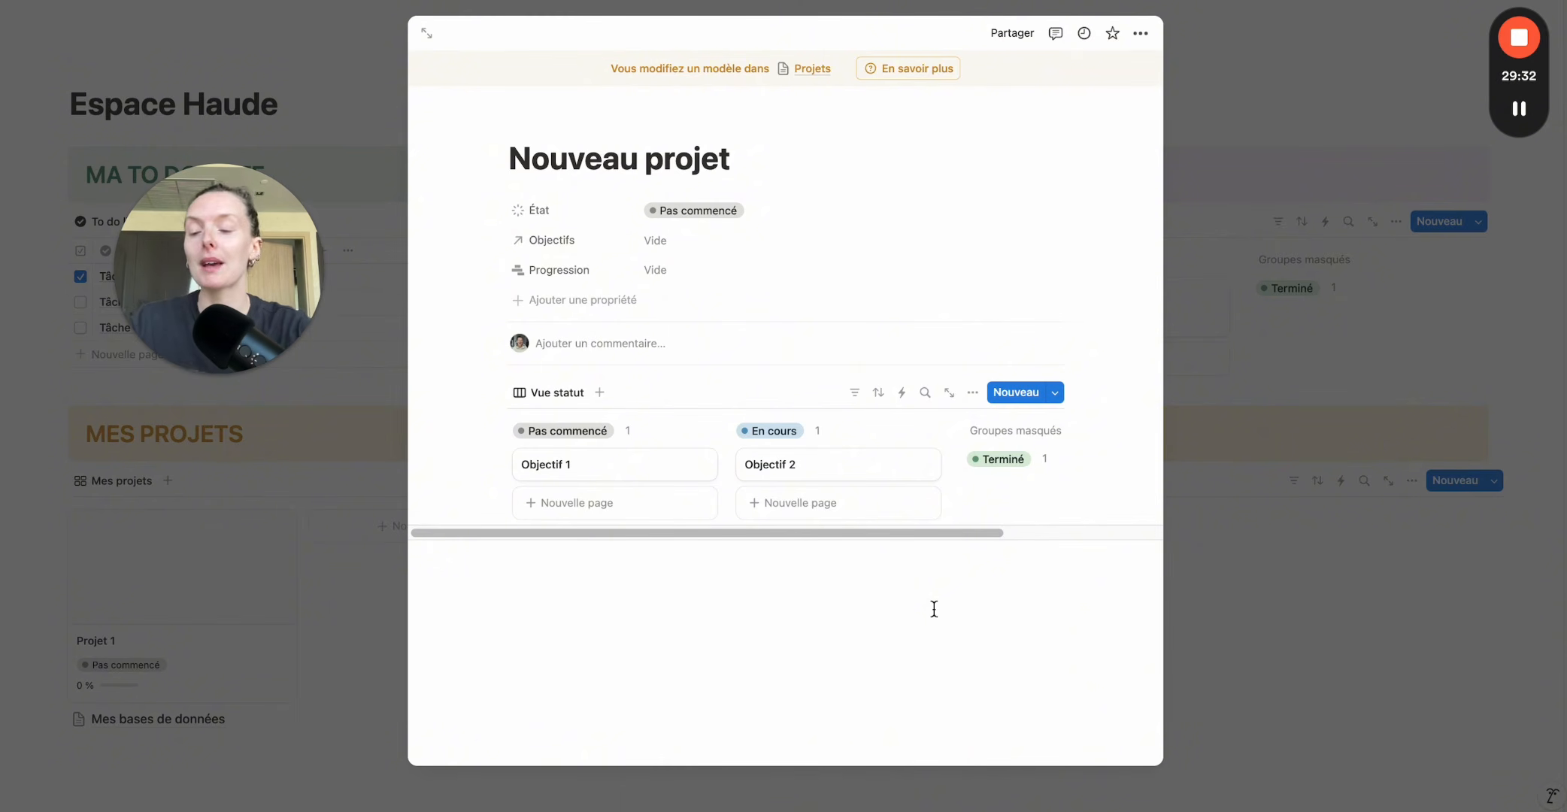
{"action": "left_click", "coordinate": [1312, 690]}
Apply the Nouveau projet template to the Projet 1 page and filter its embedded objectives board to Projets containing Projet 1.
{"action": "left_click", "coordinate": [186, 595]}
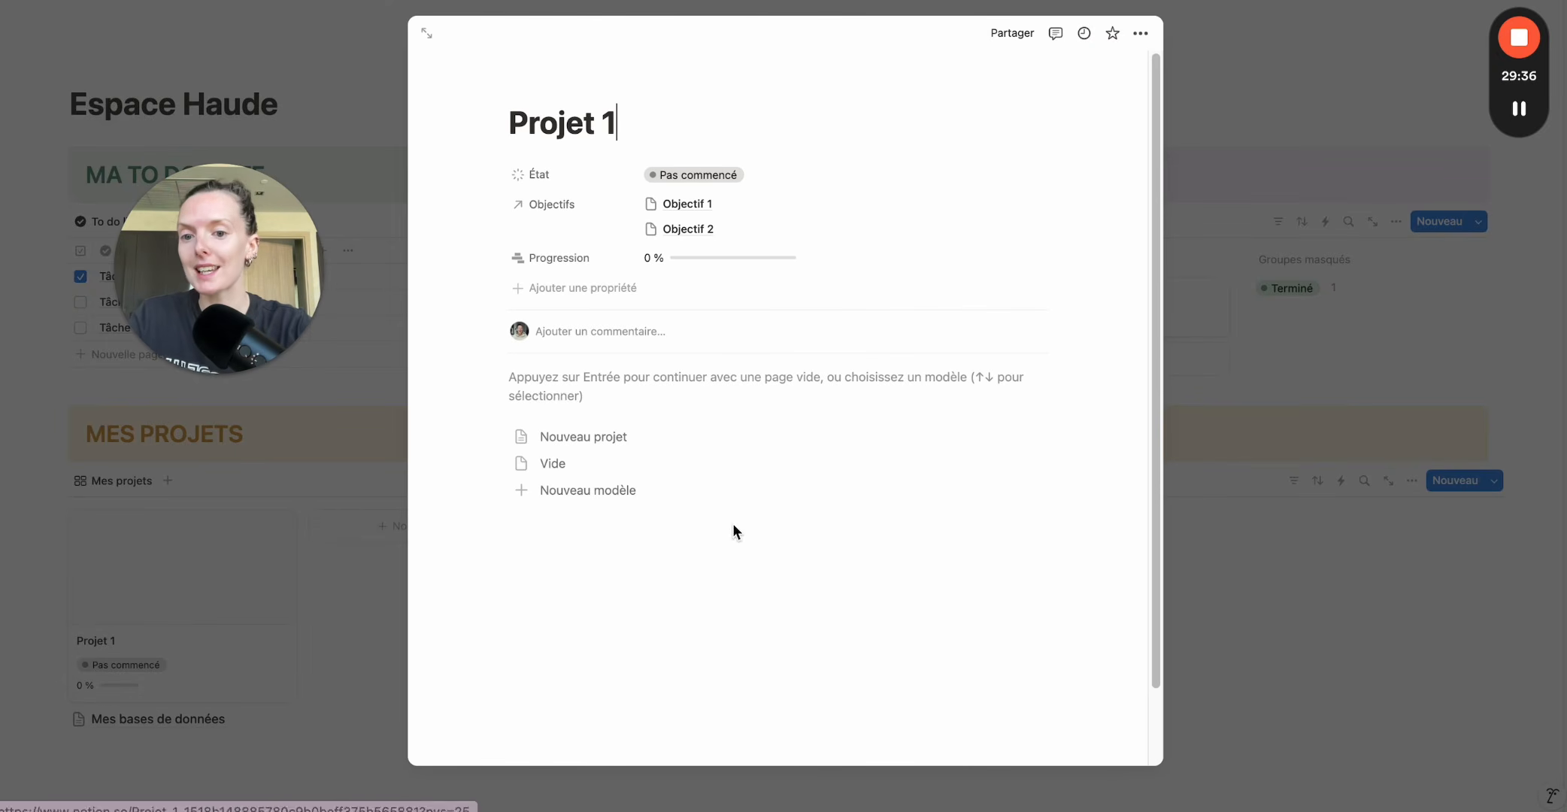
{"action": "left_click", "coordinate": [583, 436]}
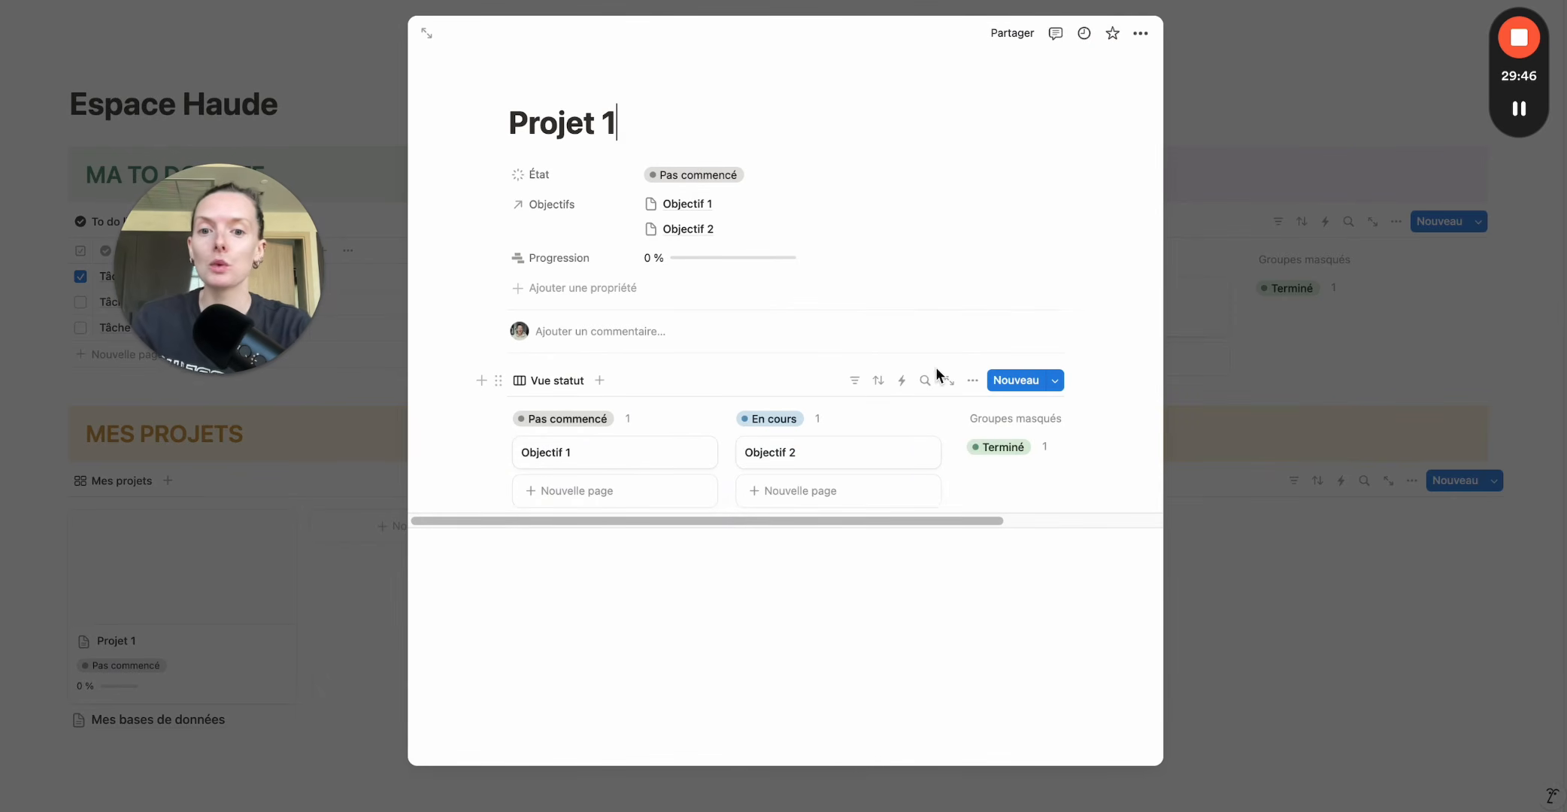
{"action": "left_click", "coordinate": [854, 380]}
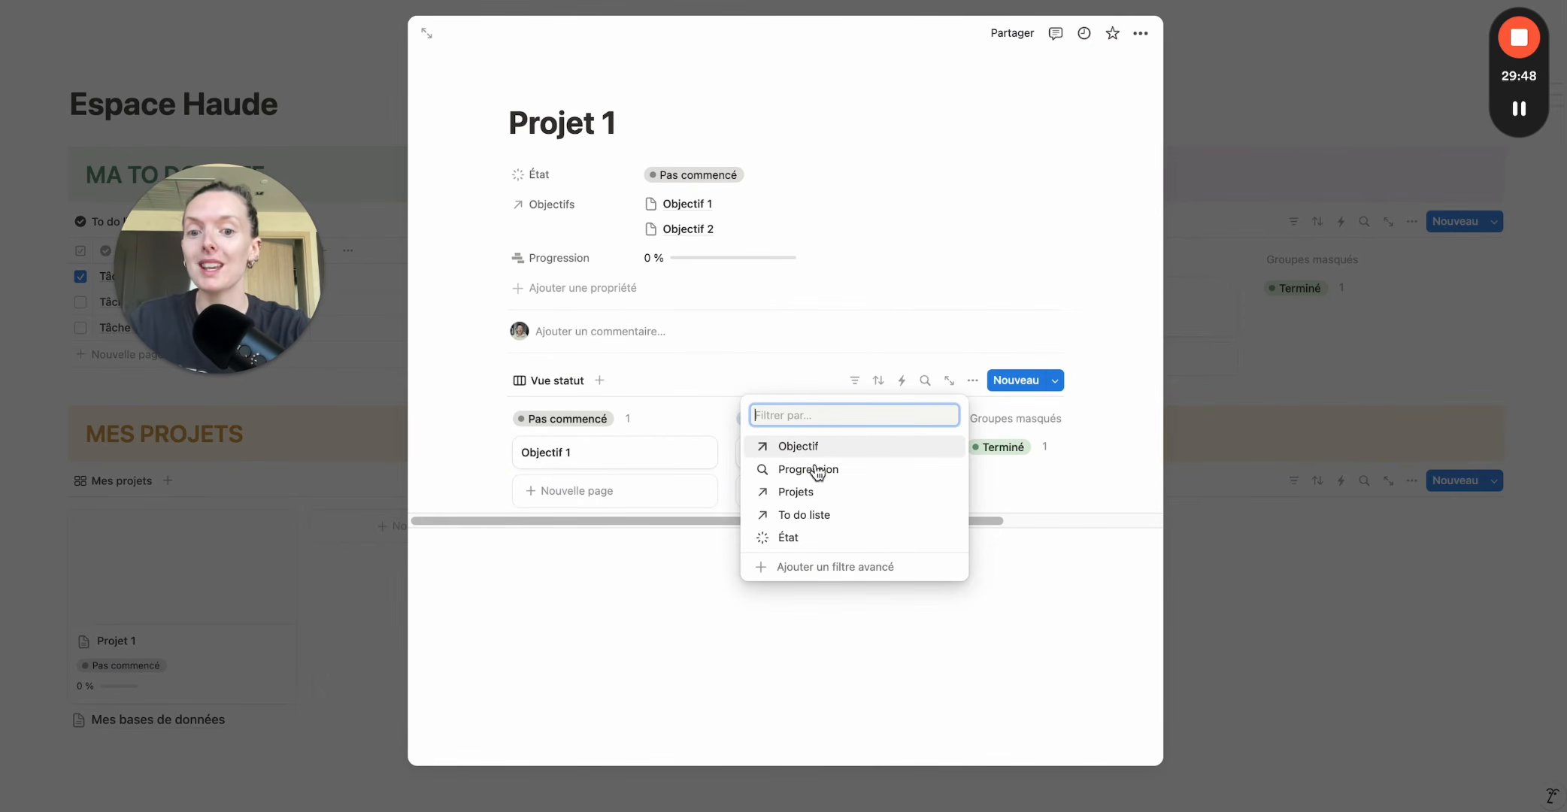
{"action": "left_click", "coordinate": [802, 493]}
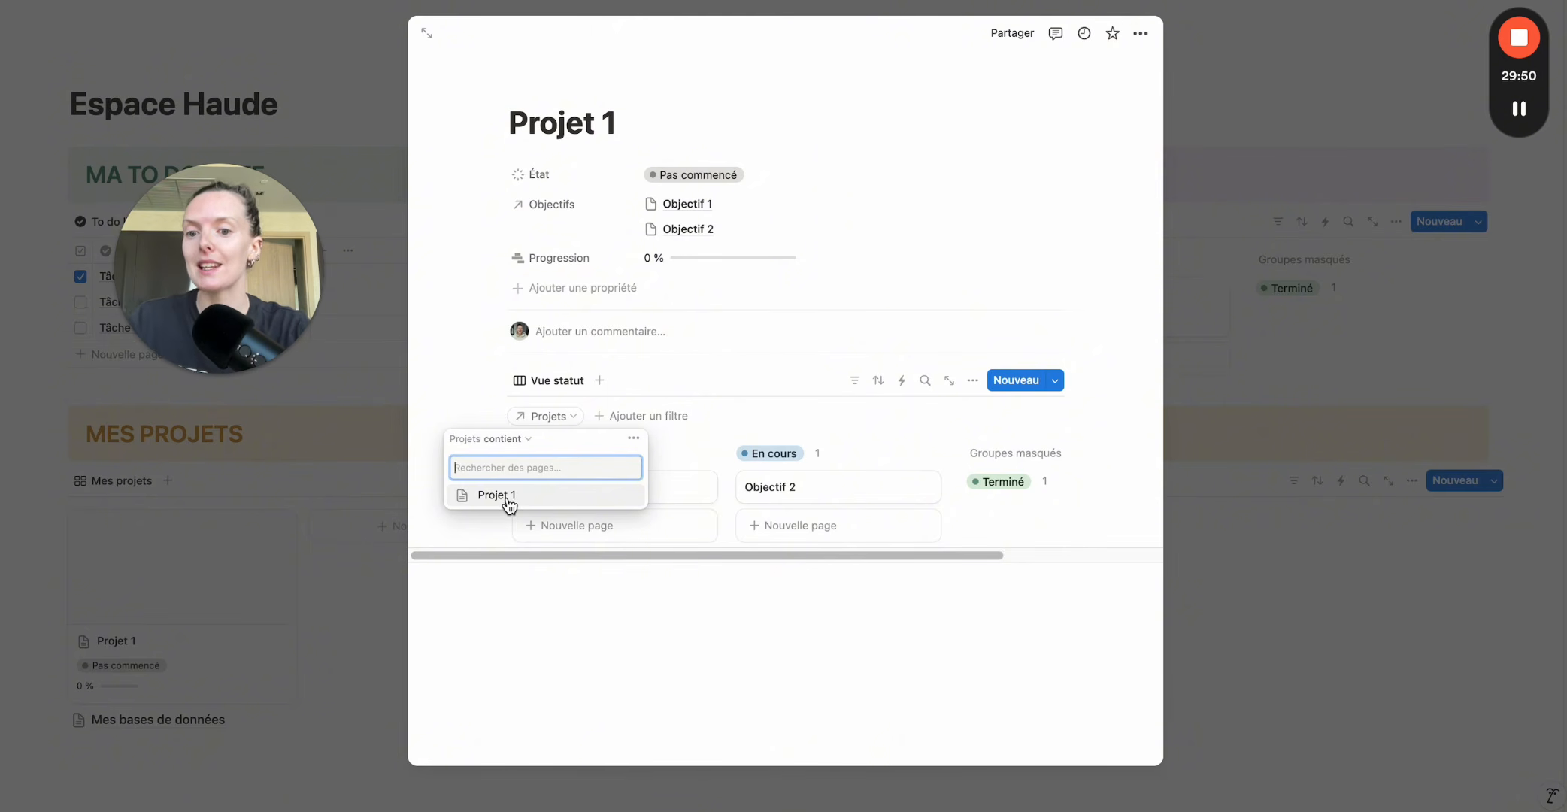
{"action": "left_click", "coordinate": [512, 498]}
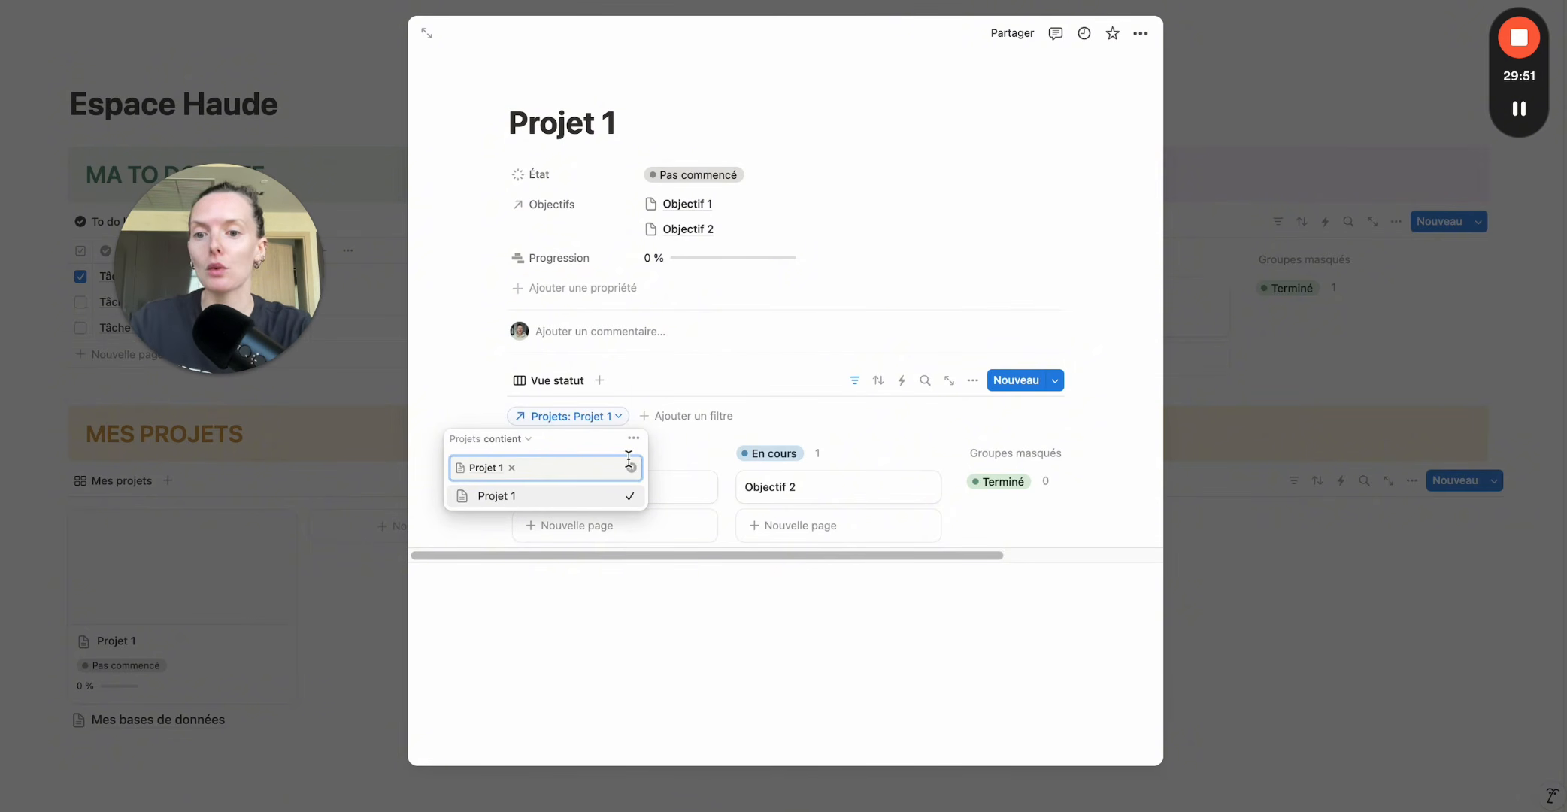
{"action": "left_click", "coordinate": [765, 374]}
{"action": "left_click", "coordinate": [855, 380]}
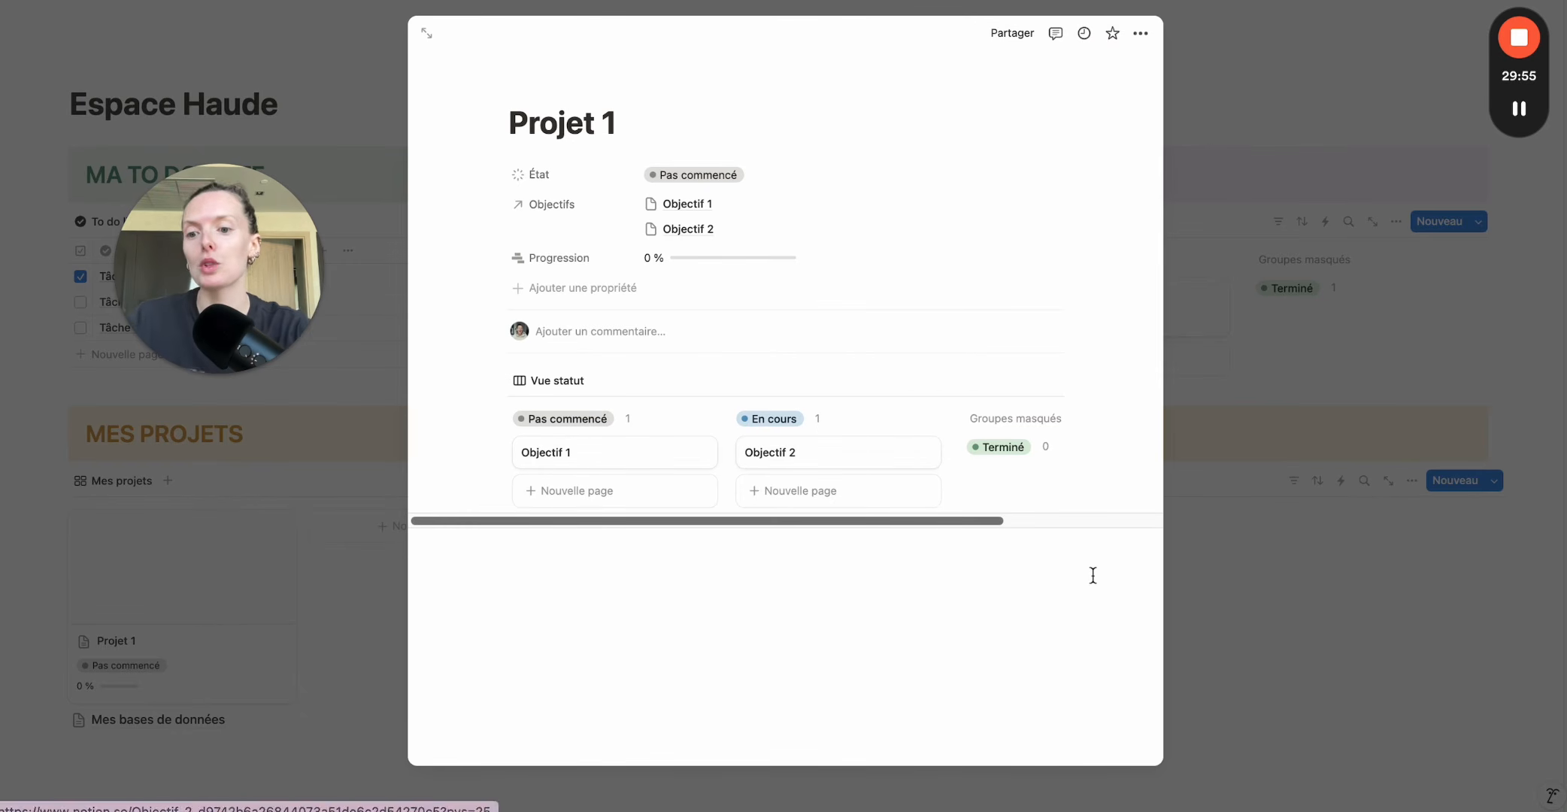
{"action": "left_click", "coordinate": [1312, 640]}
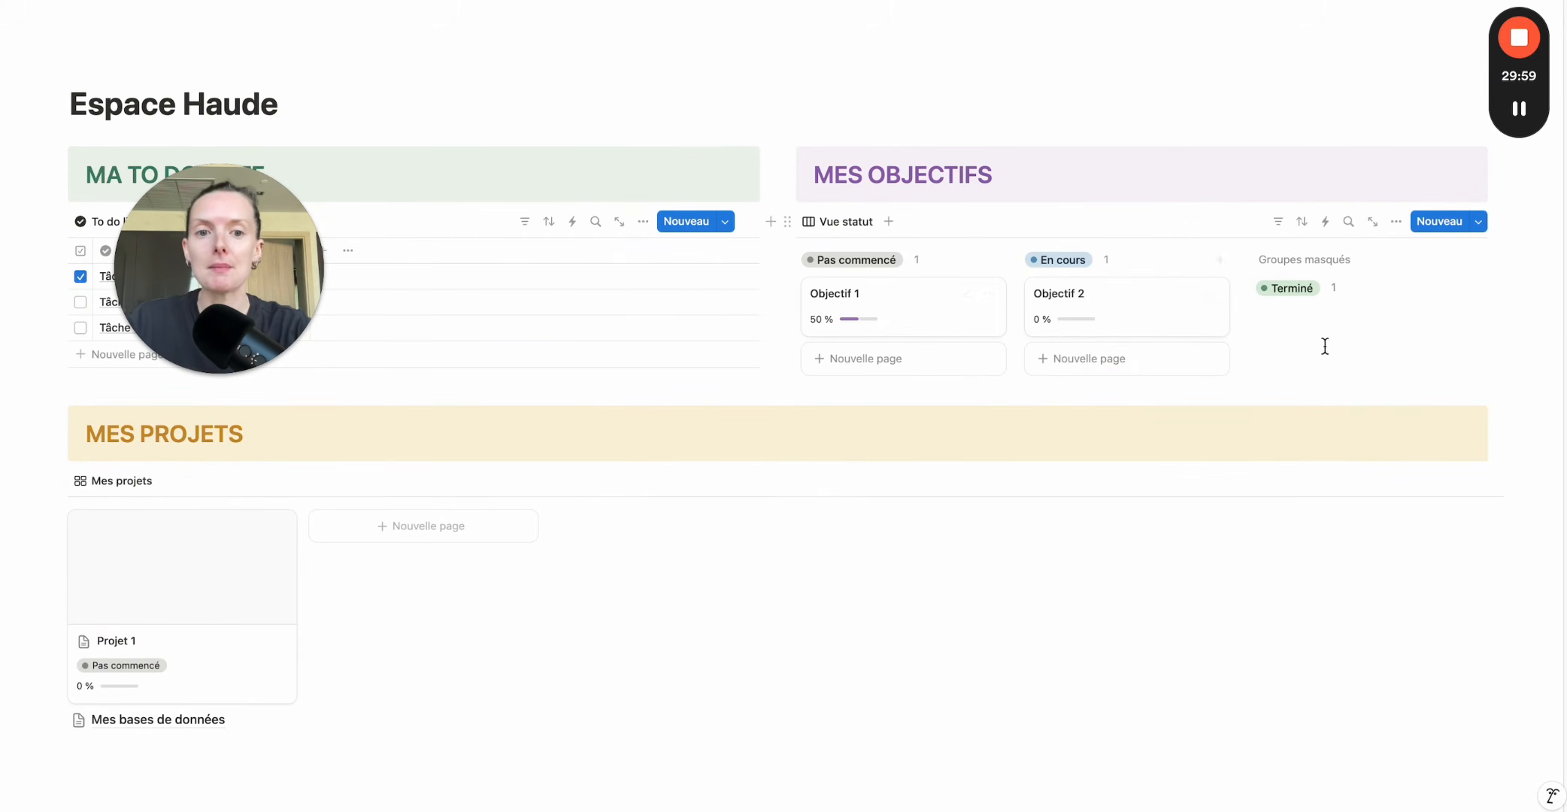
Create a new template for the Objectifs database titled "Nouveau objectif".
{"action": "left_click", "coordinate": [1480, 228]}
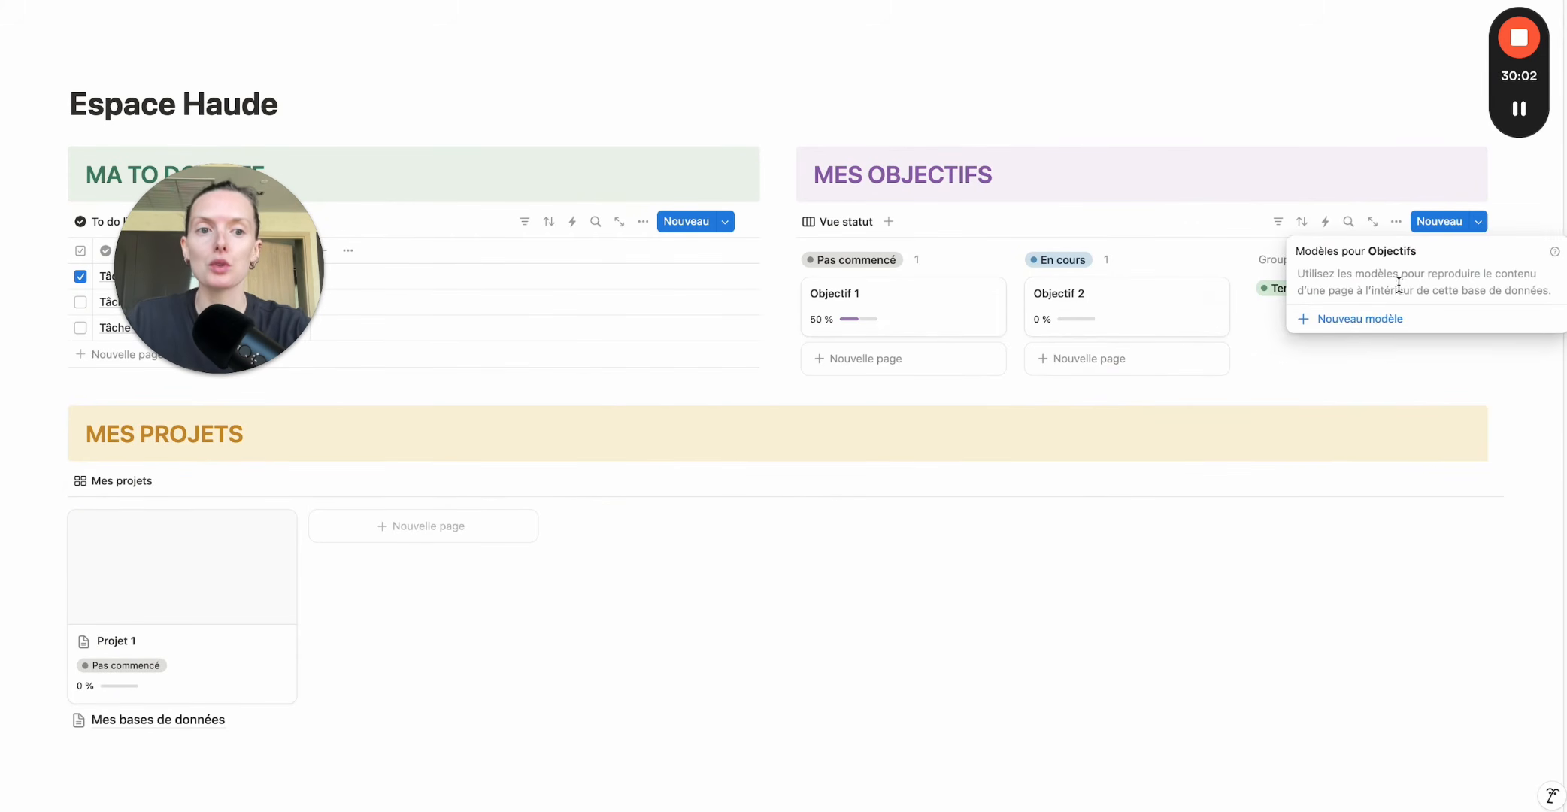
{"action": "left_click", "coordinate": [1350, 330]}
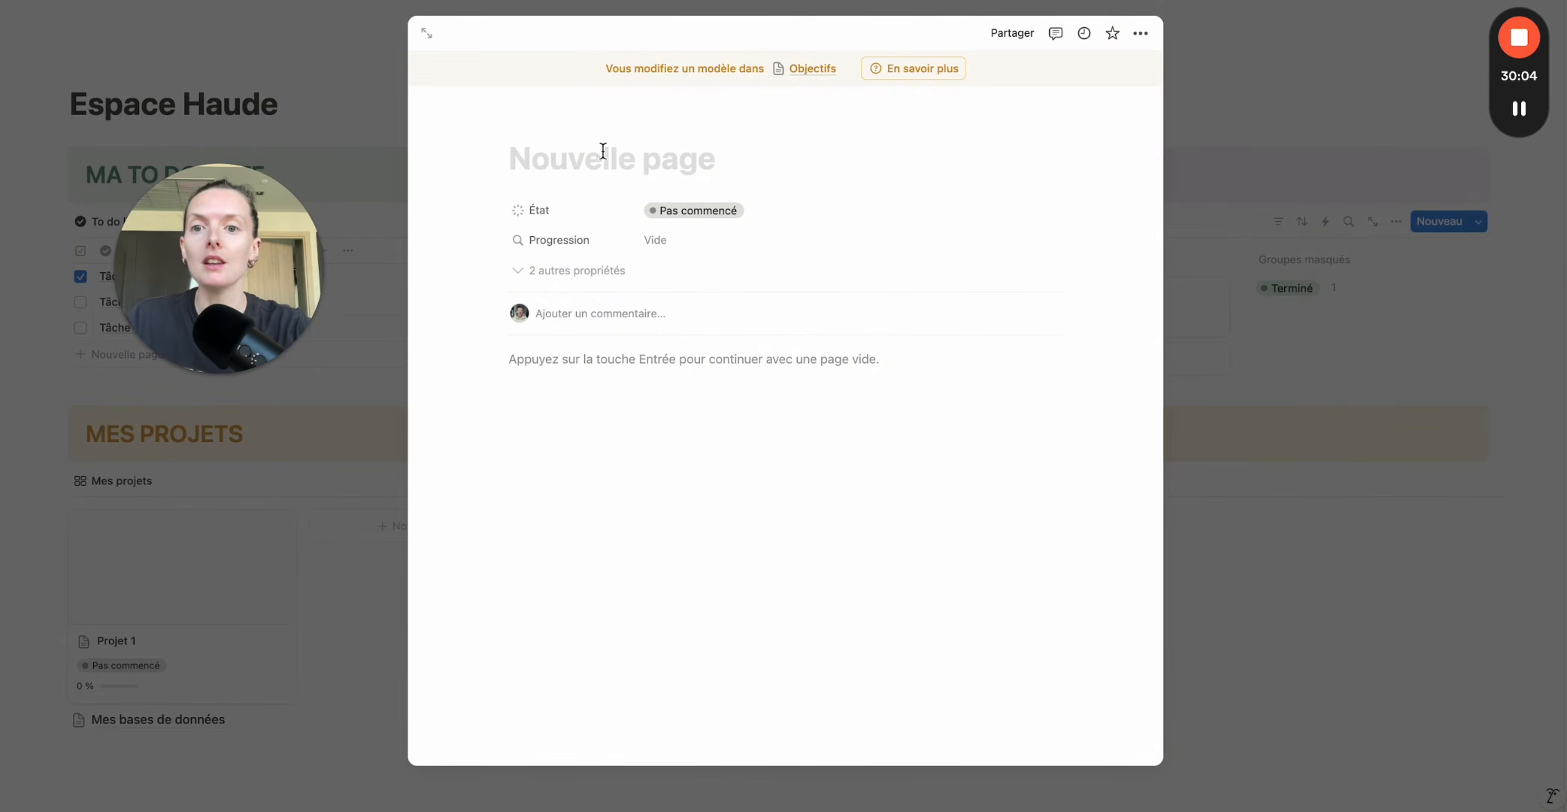
{"action": "type", "text": "Nouveau objectif"}
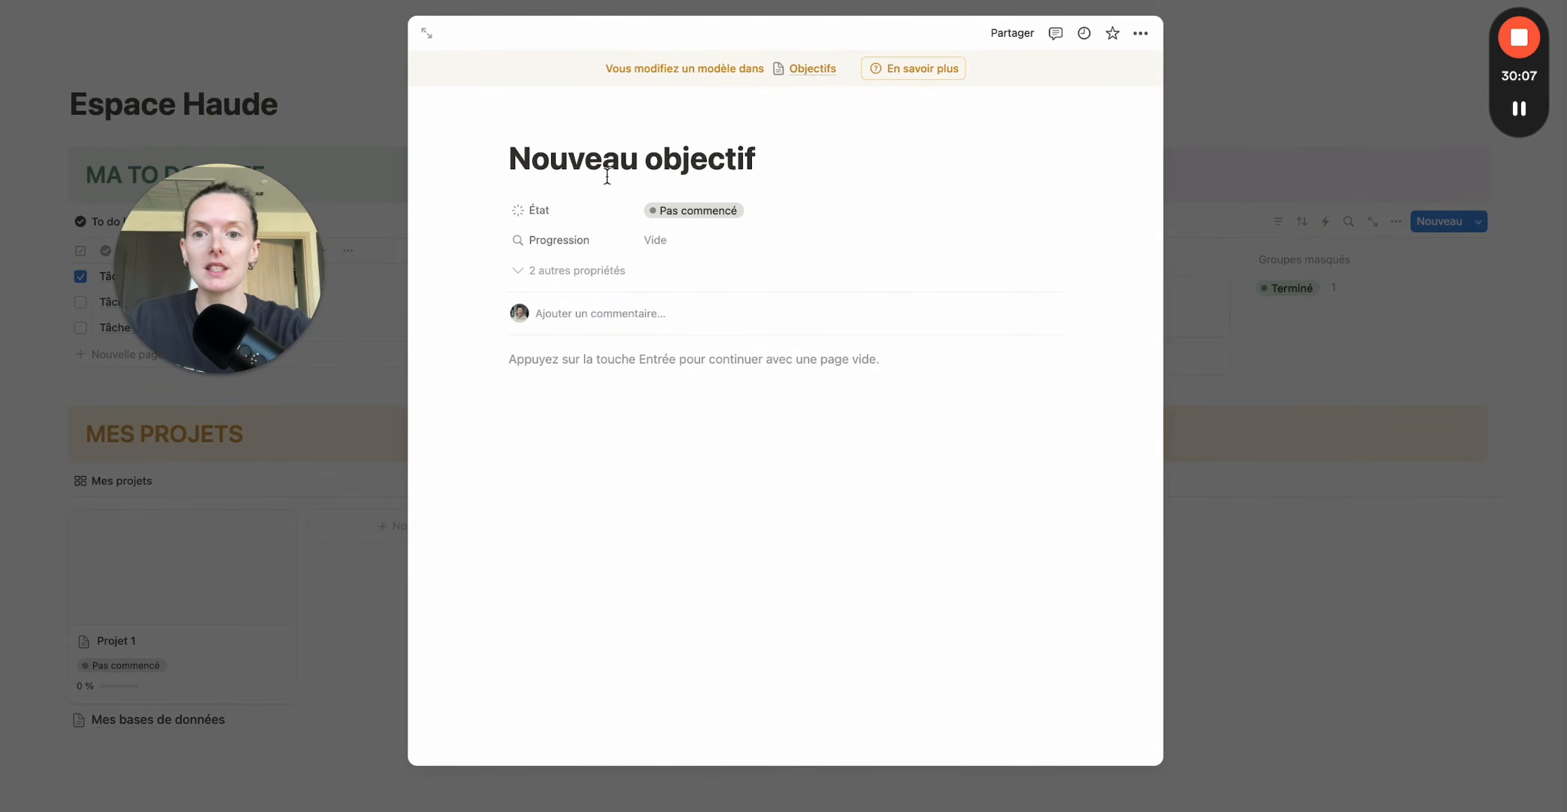
Embed a linked view of the To do liste database in the Nouveau objectif template body, using its existing To do liste view.
{"action": "left_click", "coordinate": [596, 373]}
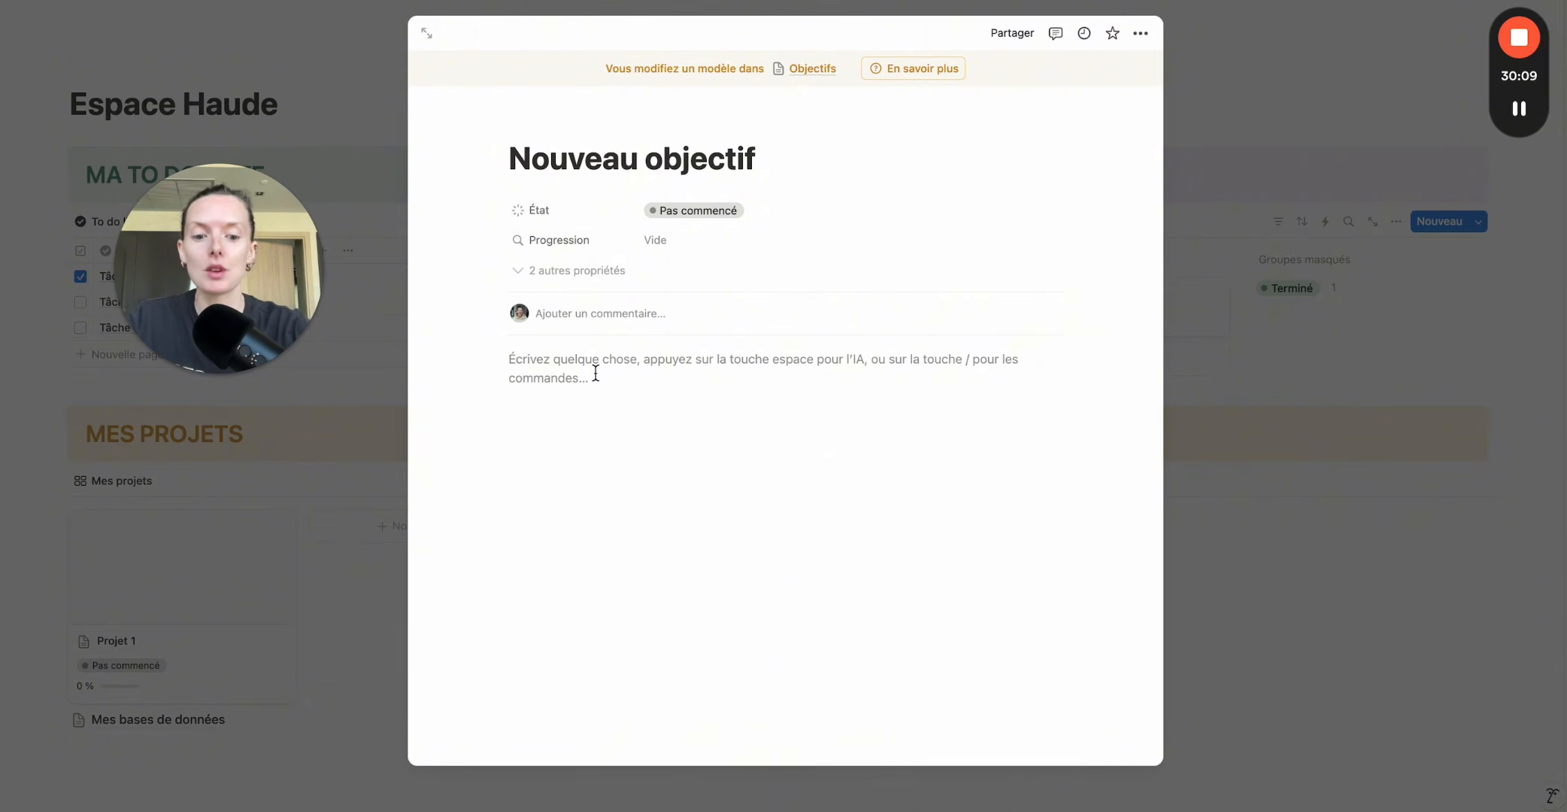
{"action": "type", "text": "/data"}
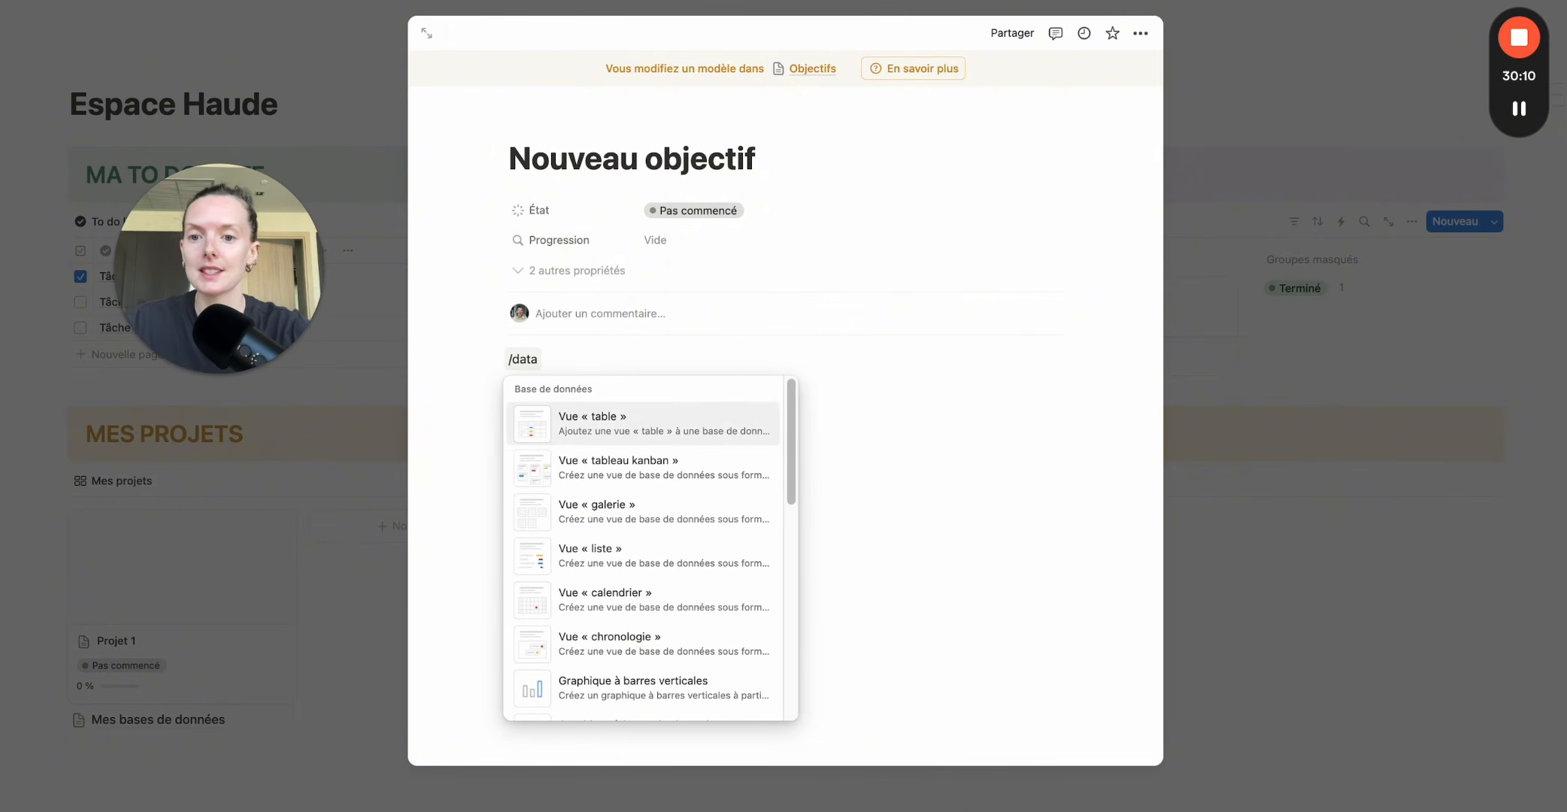
{"action": "left_click", "coordinate": [644, 425]}
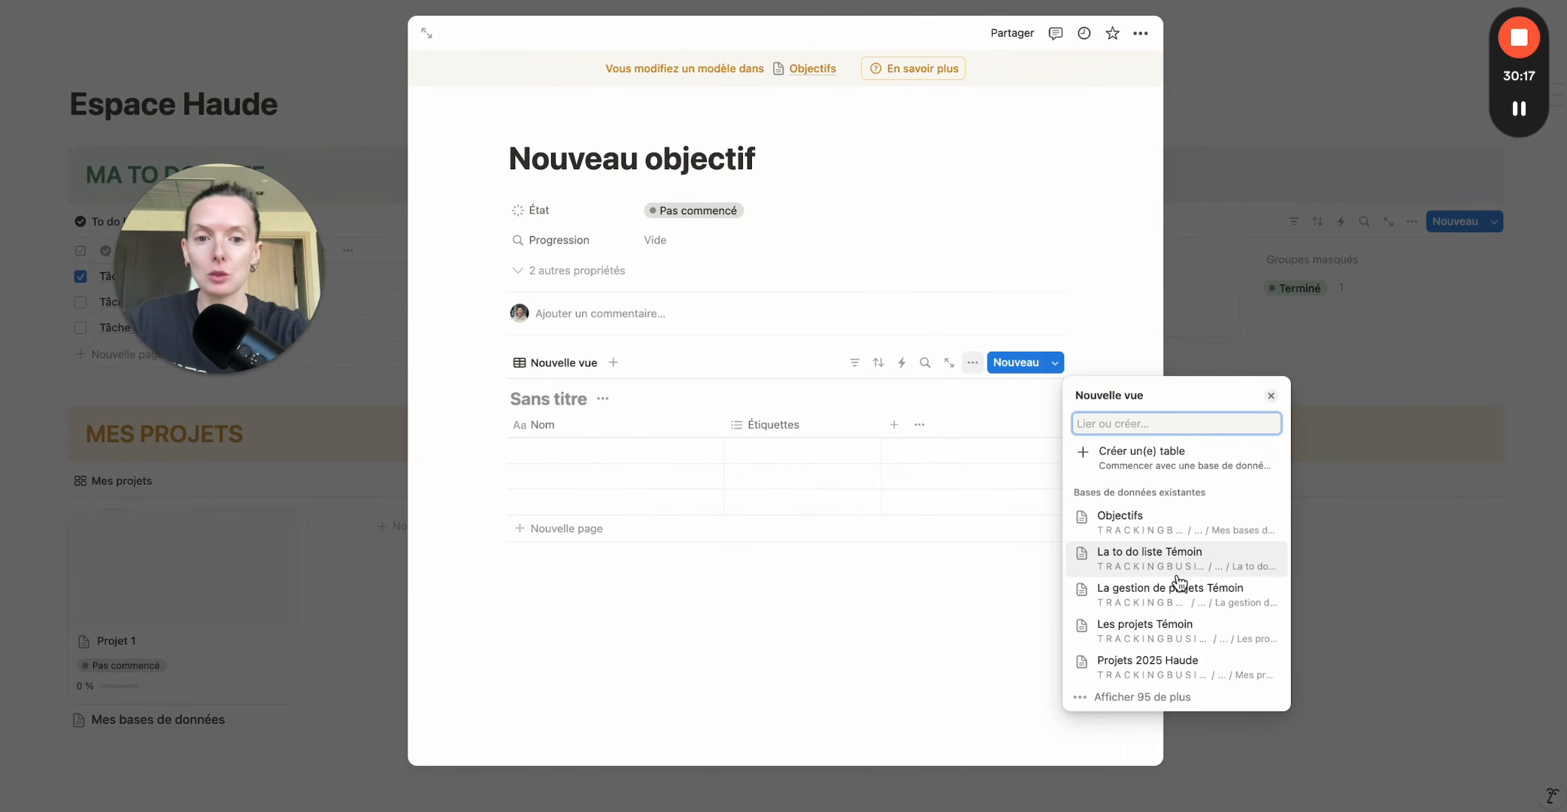
{"action": "type", "text": "to do liste"}
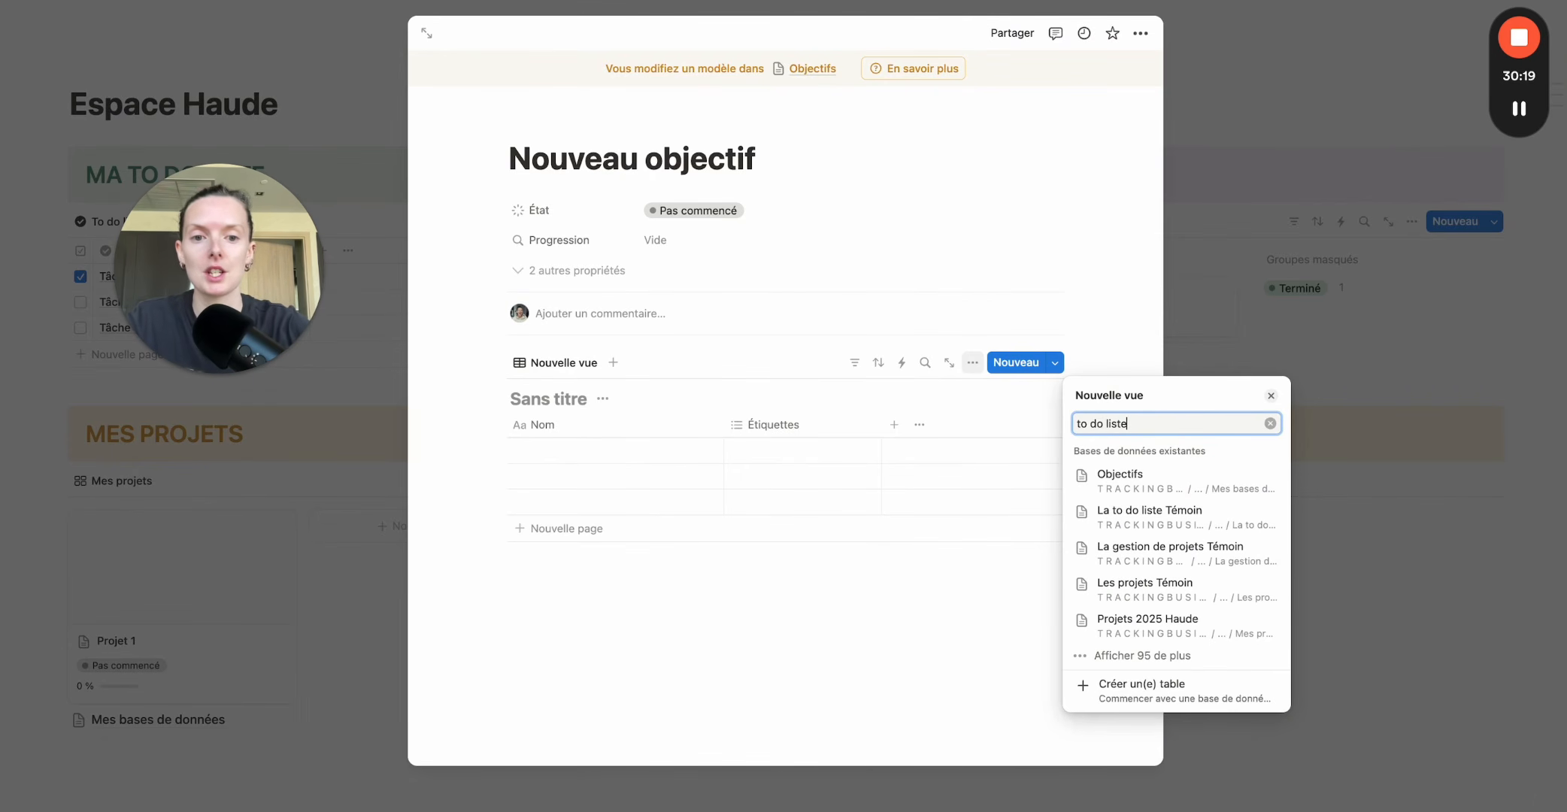
{"action": "left_click", "coordinate": [1176, 237]}
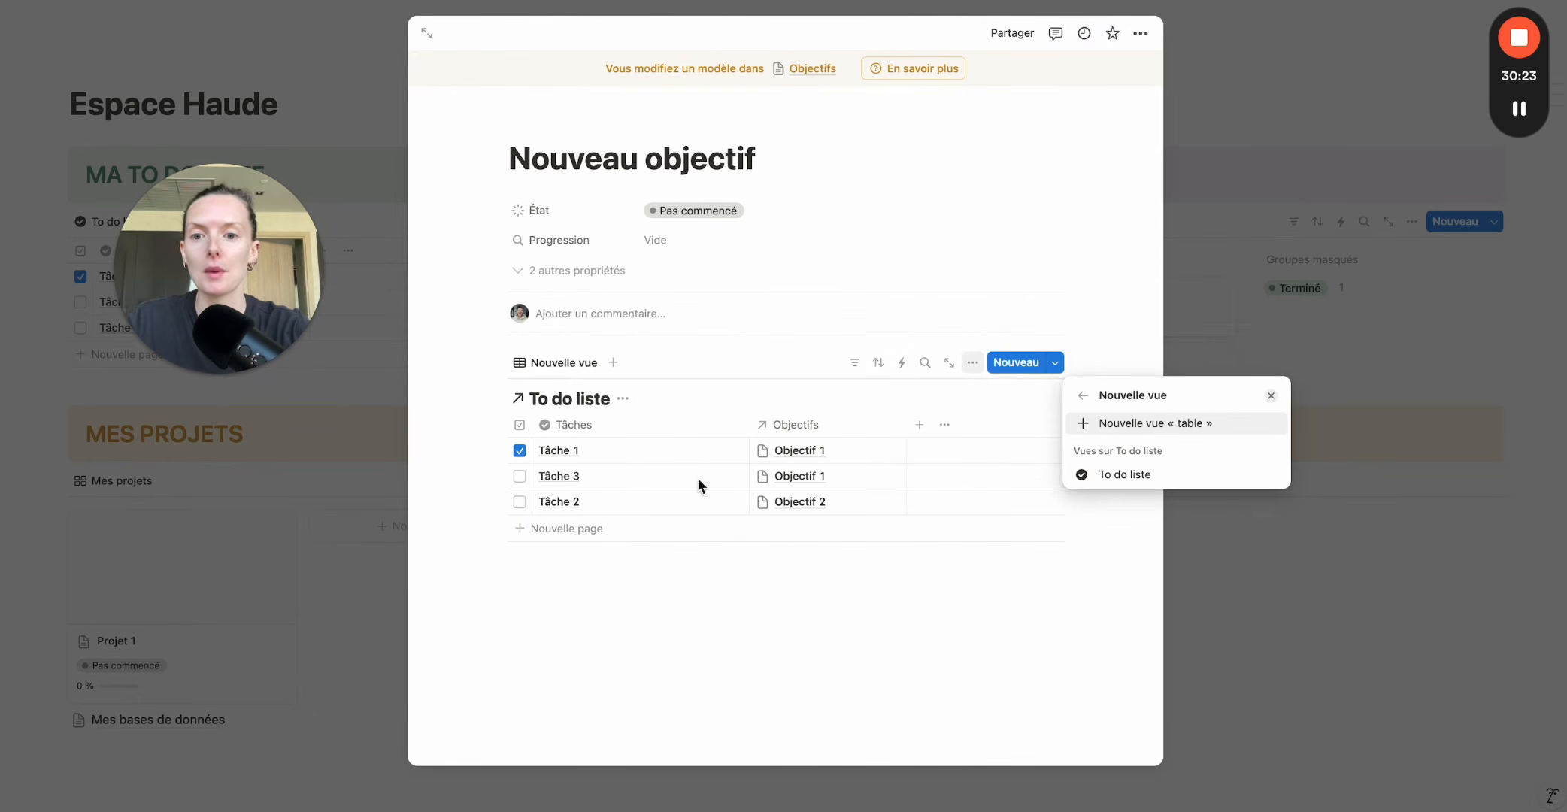
{"action": "left_click", "coordinate": [1142, 482]}
{"action": "left_click", "coordinate": [996, 552]}
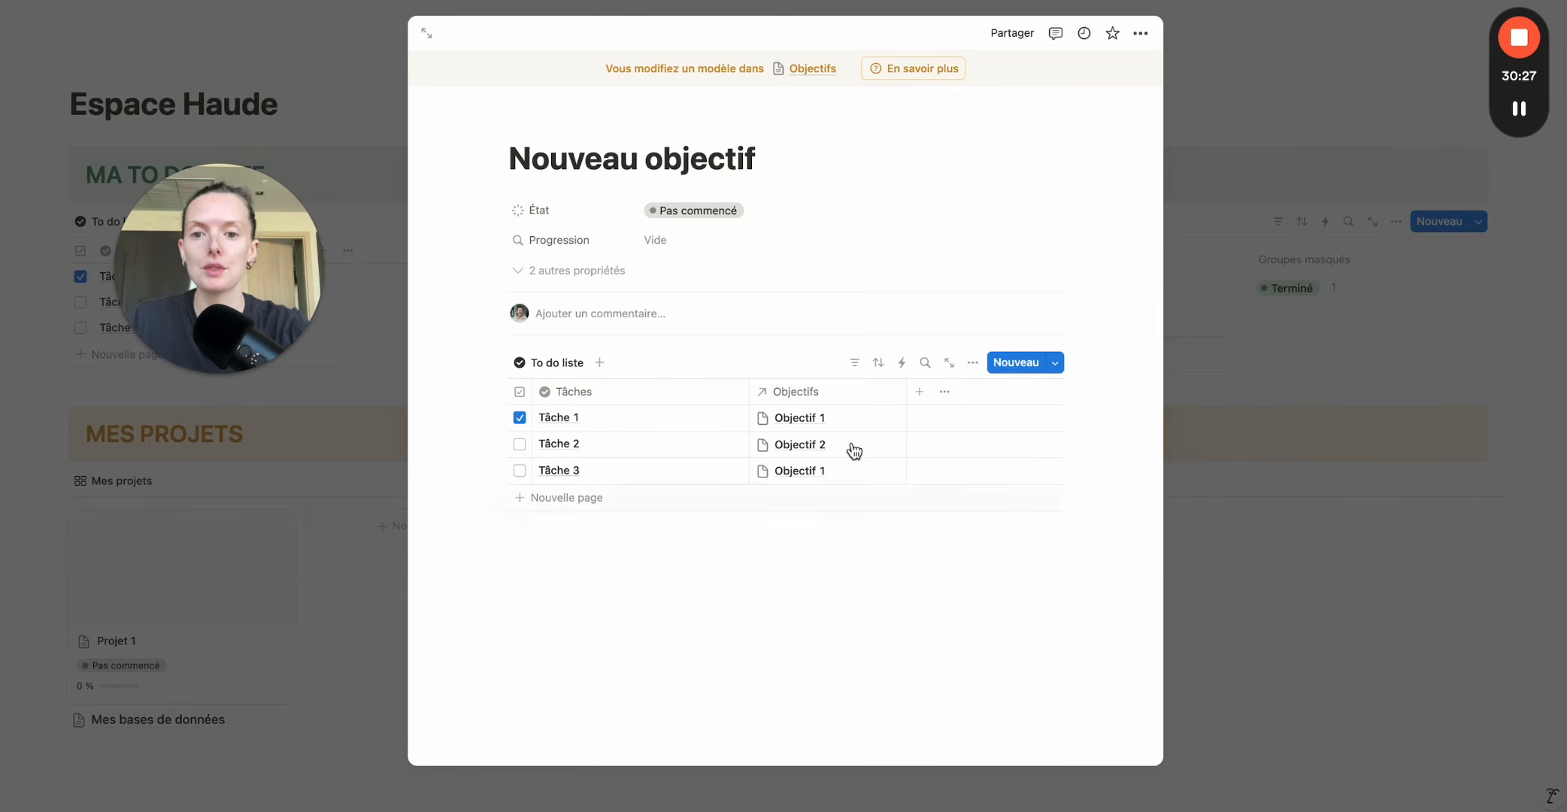
Hide the Objectifs column in the template's To do liste view, add an Objectifs filter without a value, and close the template.
{"action": "left_click", "coordinate": [805, 392]}
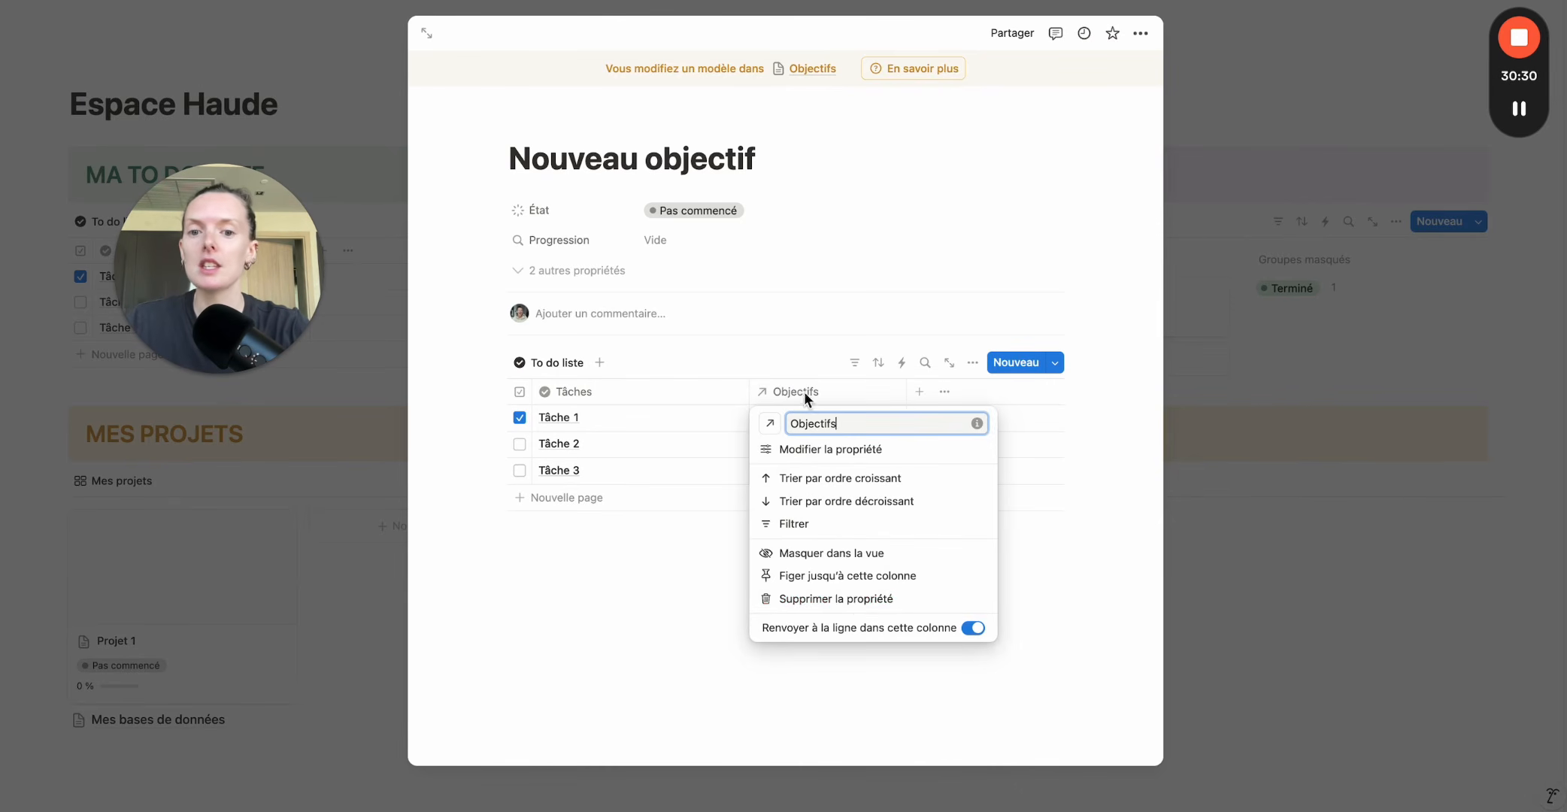
{"action": "left_click", "coordinate": [824, 553]}
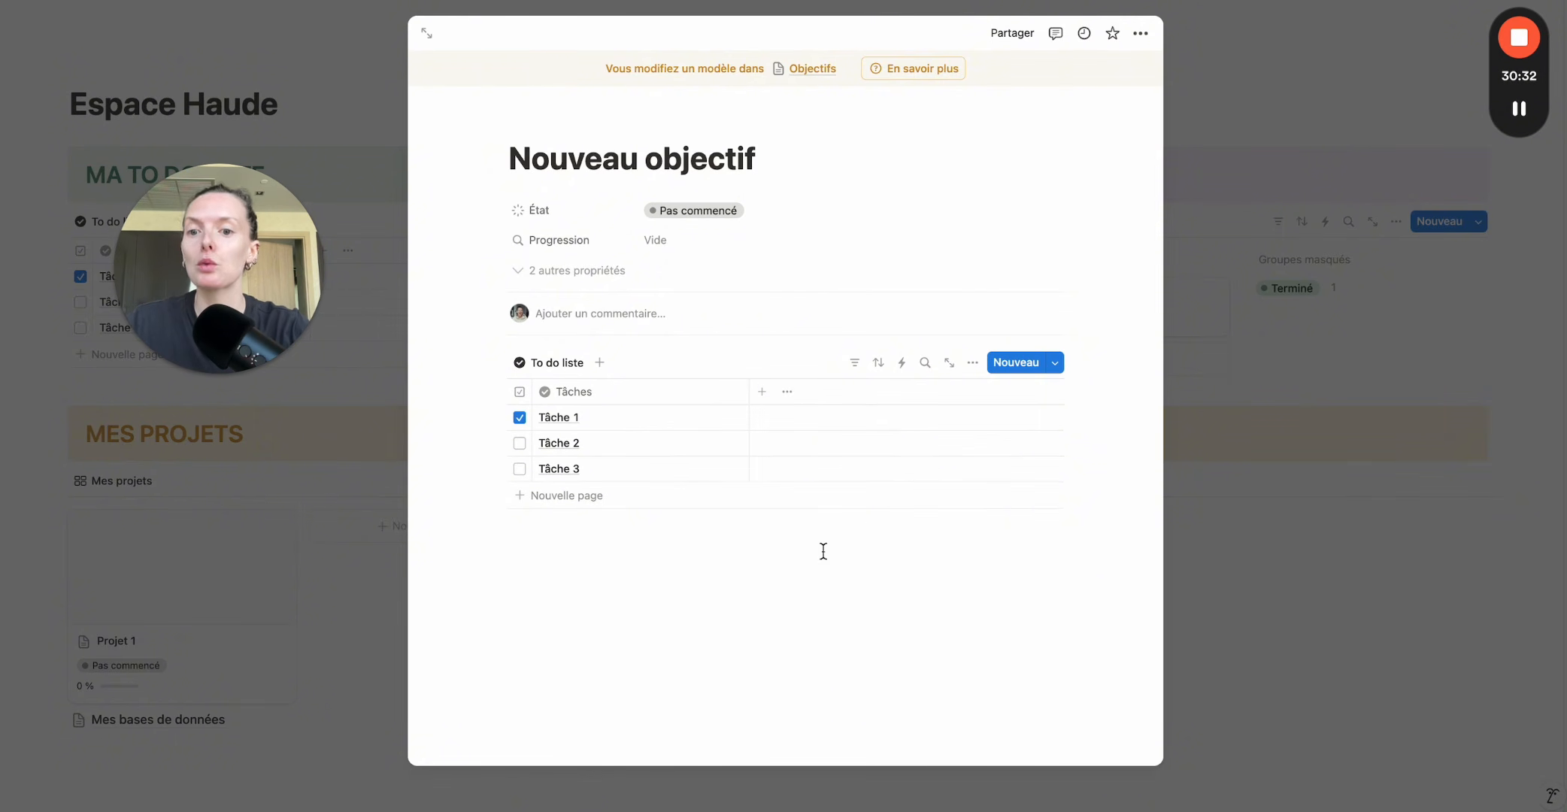
{"action": "left_click", "coordinate": [856, 364]}
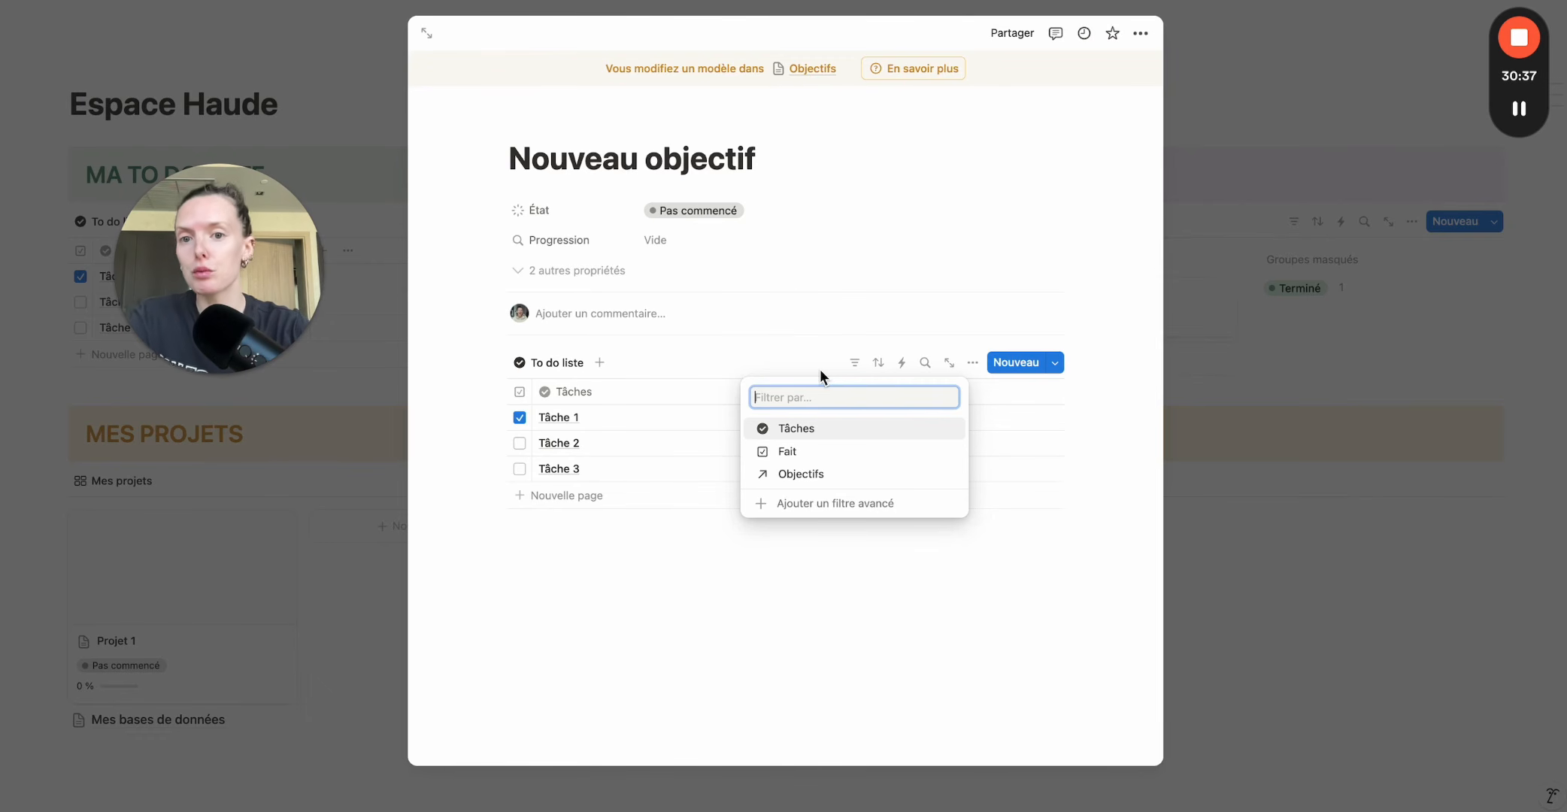
{"action": "left_click", "coordinate": [837, 475]}
{"action": "left_click", "coordinate": [729, 334]}
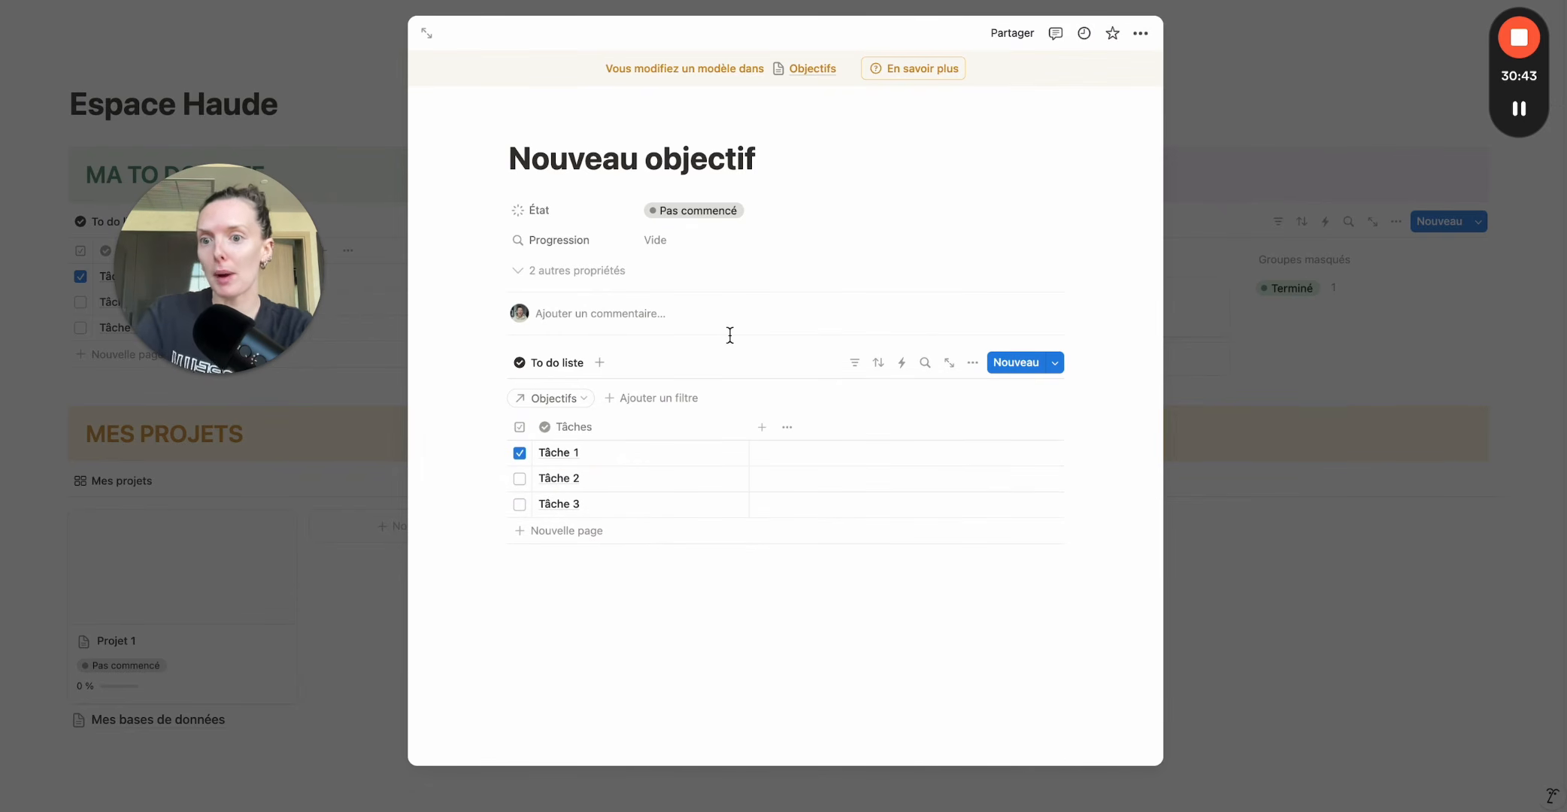
{"action": "left_click", "coordinate": [1286, 610]}
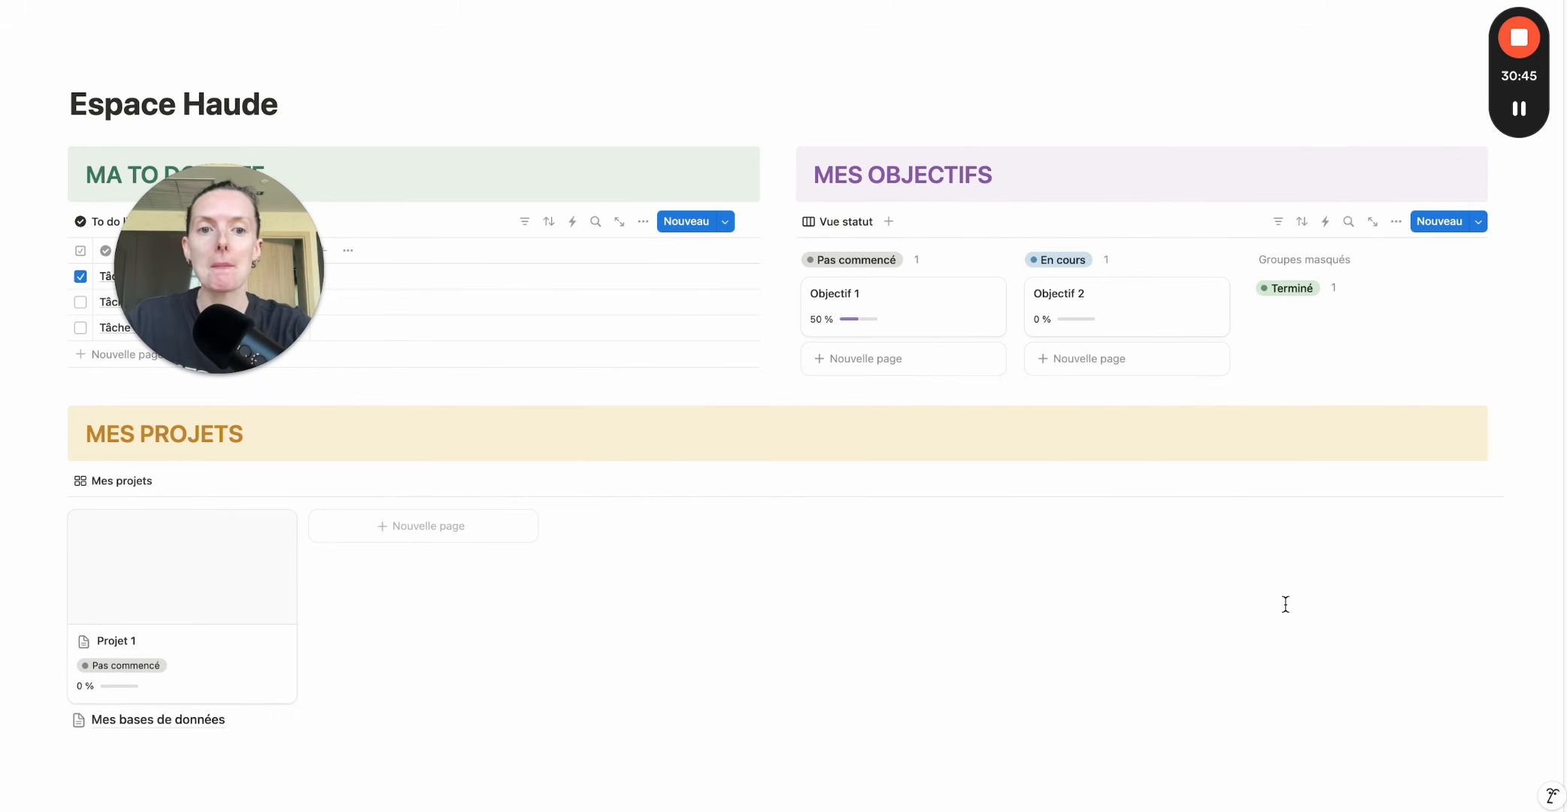
Apply the Nouveau objectif template to the Objectif 1 page and filter its embedded task list to Objectifs containing Objectif 1.
{"action": "left_click", "coordinate": [917, 322]}
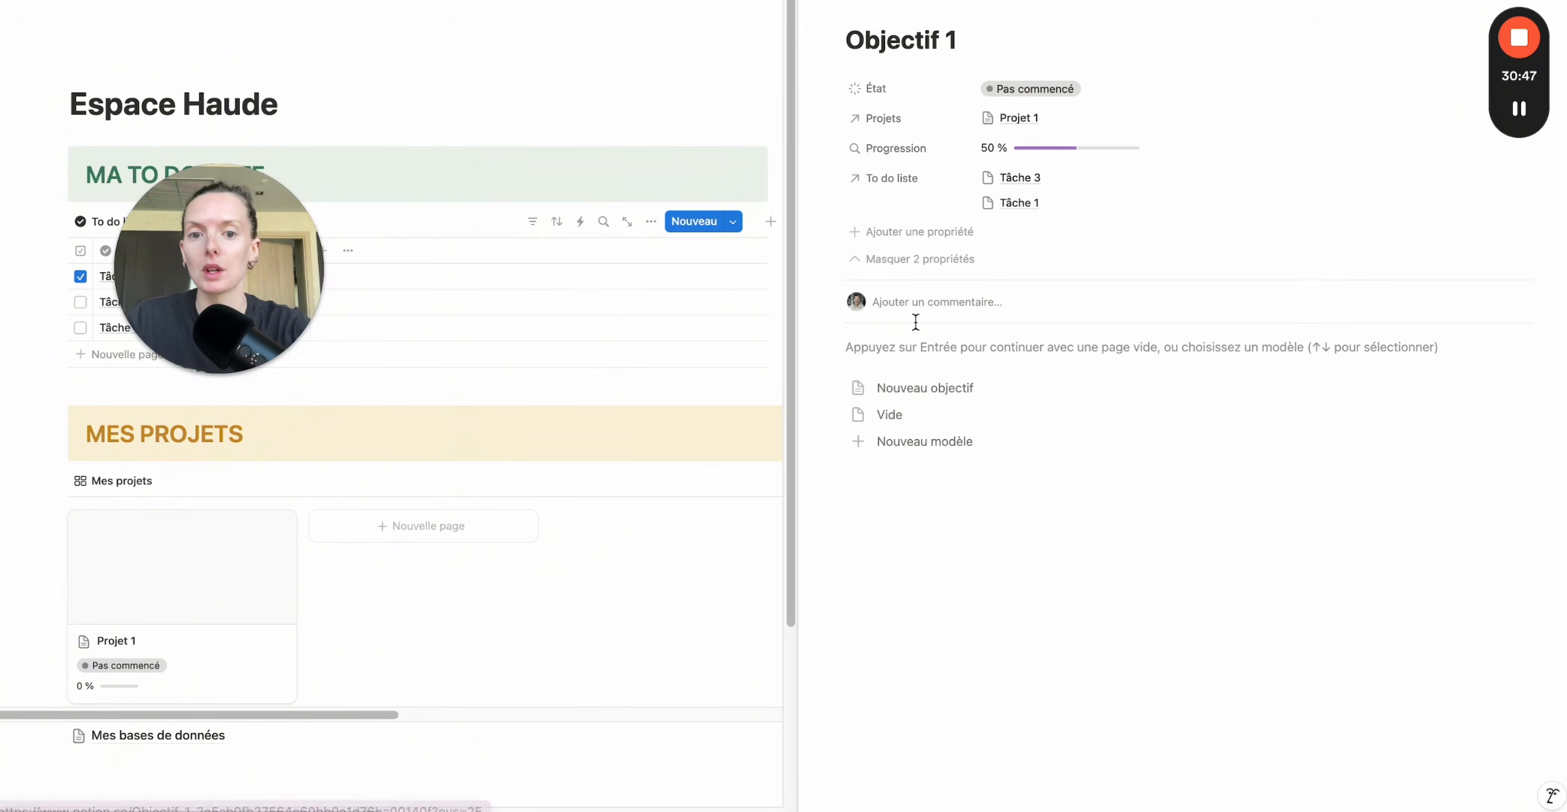
{"action": "left_click", "coordinate": [924, 389]}
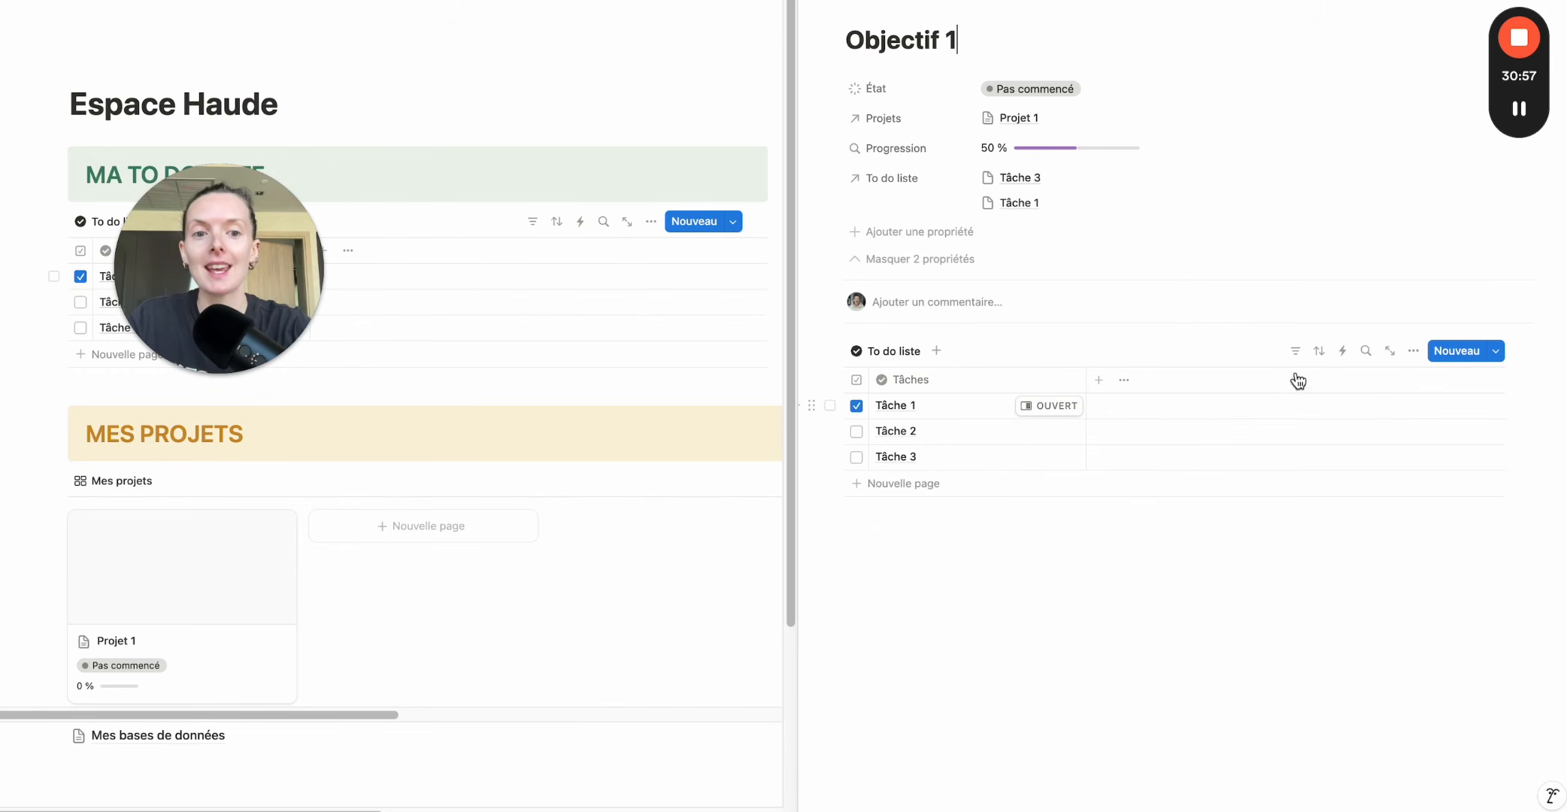
{"action": "left_click", "coordinate": [1296, 352]}
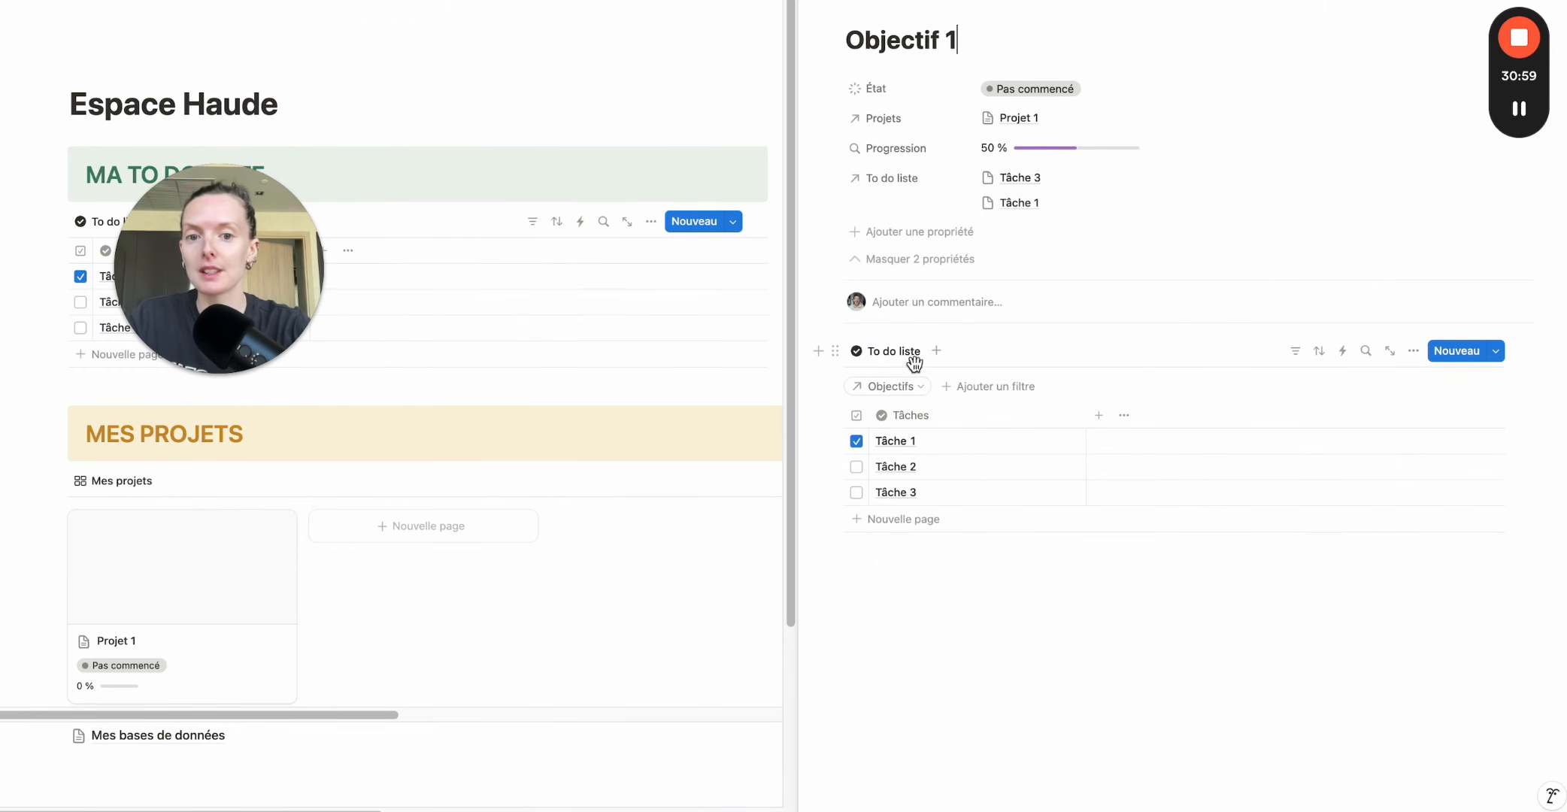
{"action": "left_click", "coordinate": [890, 388]}
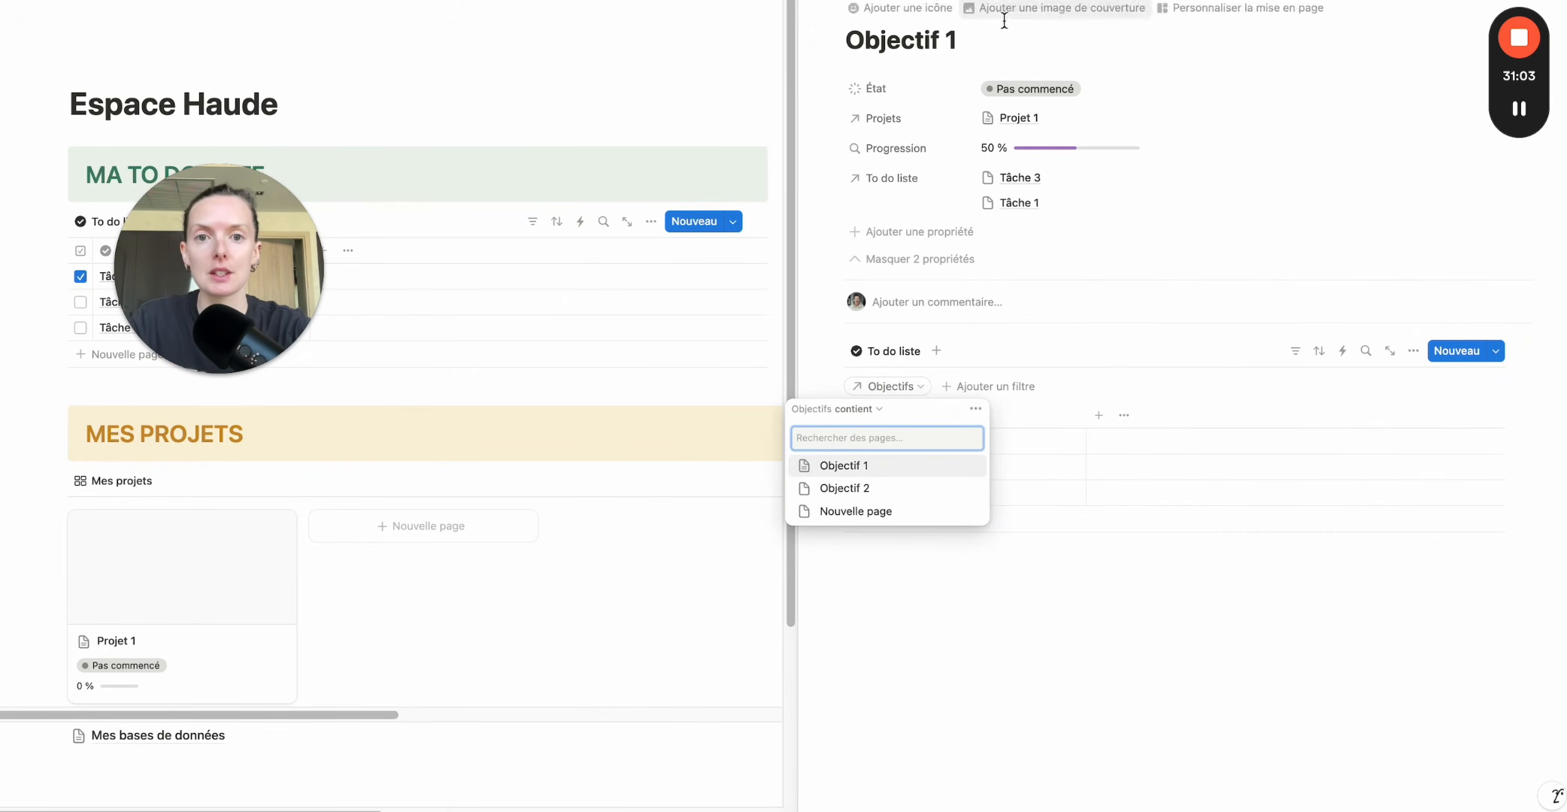
{"action": "left_click", "coordinate": [861, 467]}
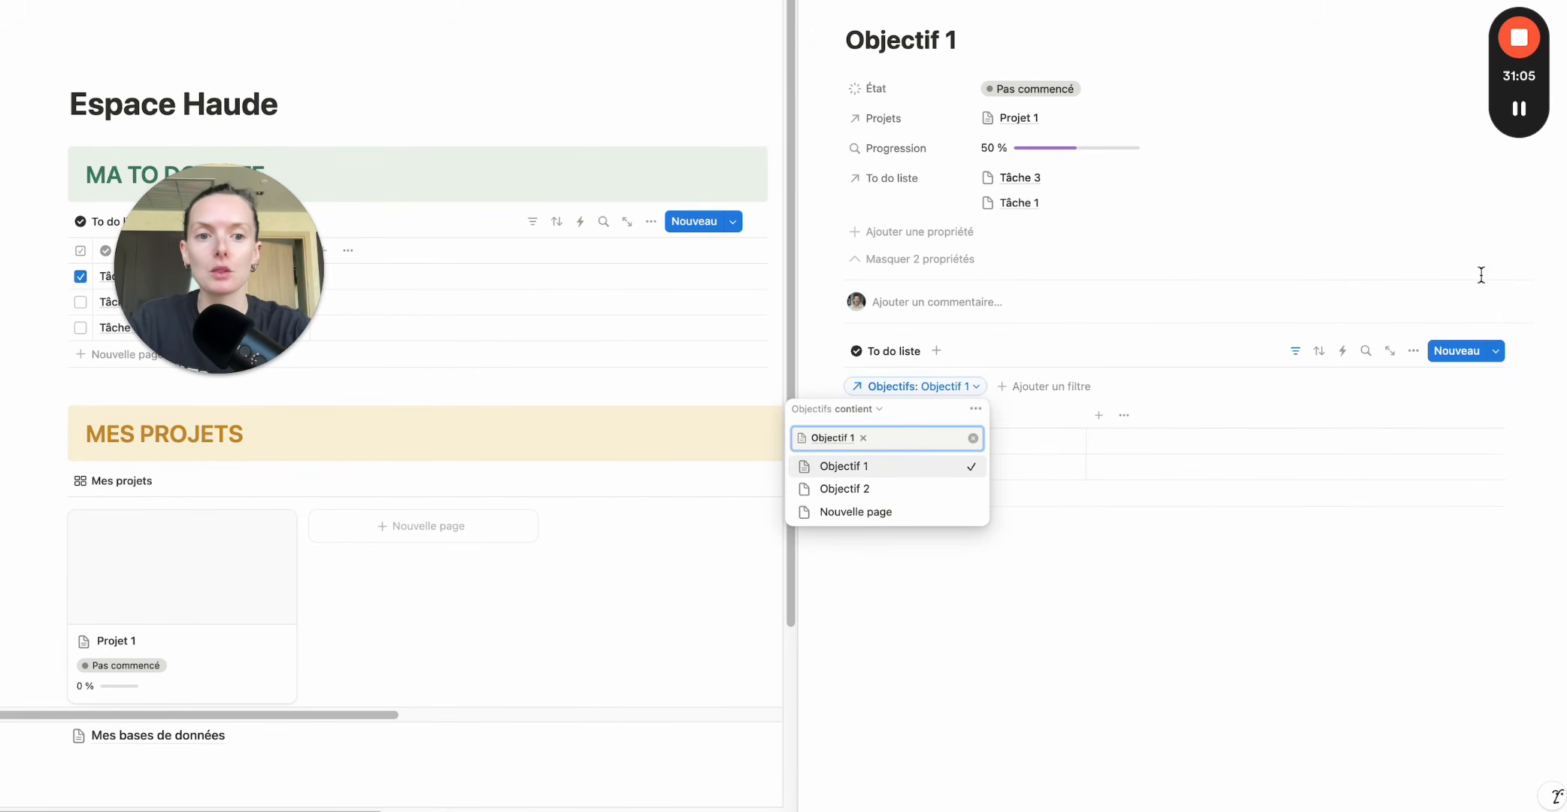
{"action": "left_click", "coordinate": [1297, 352]}
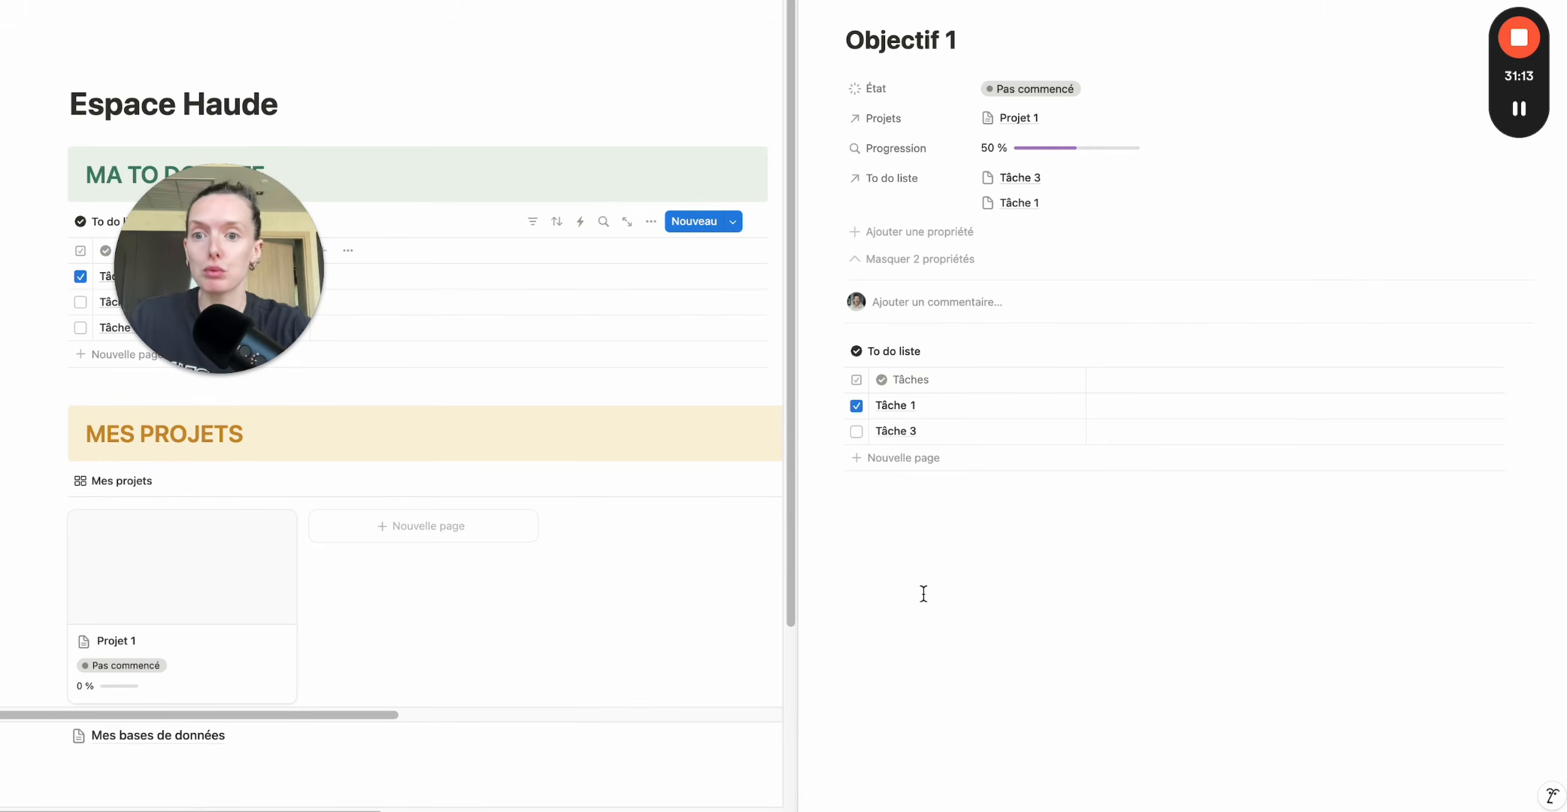
{"action": "key", "text": "Escape"}
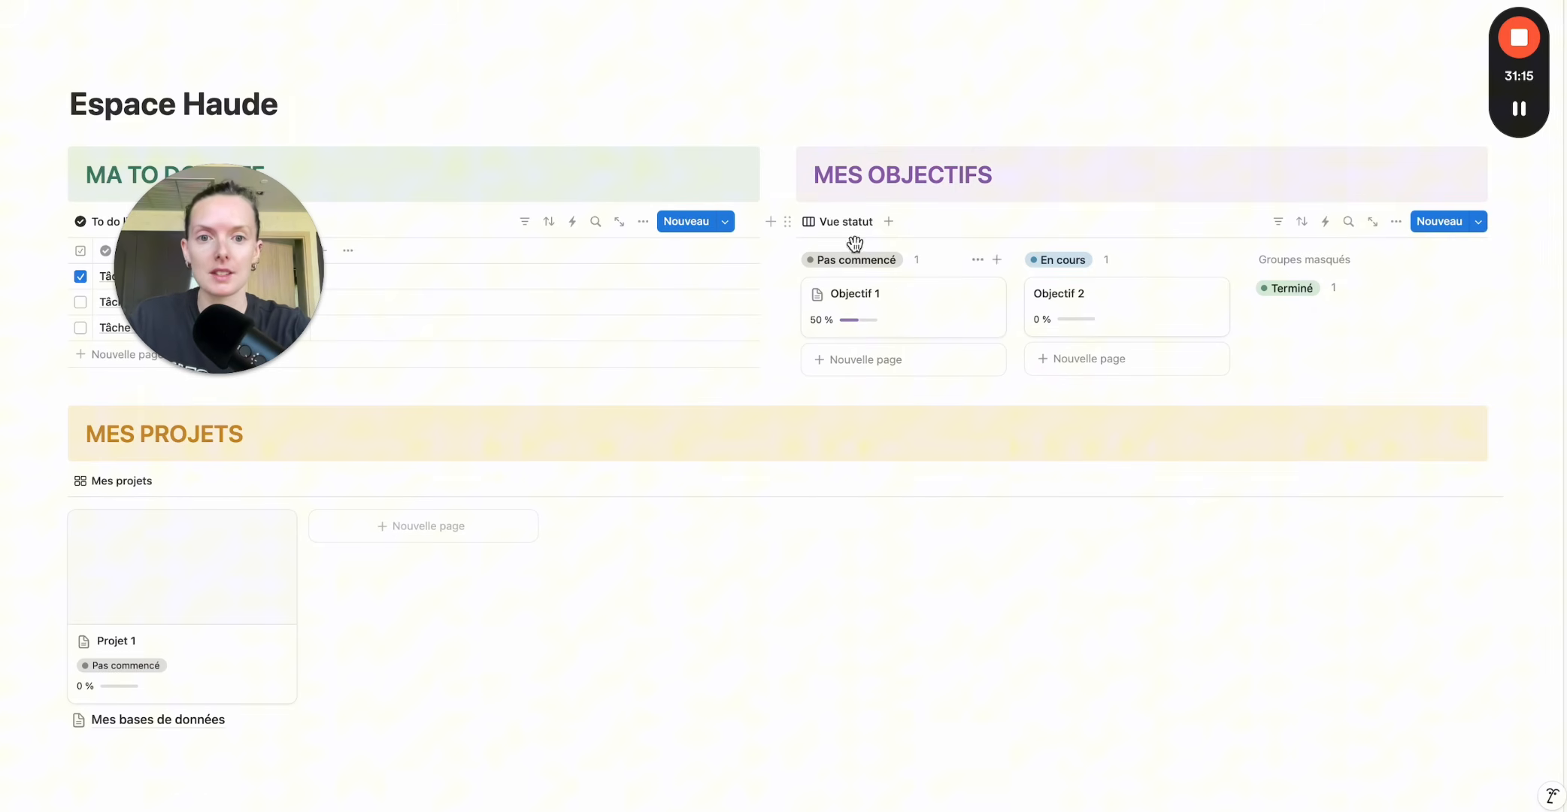
Apply the Nouveau objectif template to the Objectif 2 page, filter its embedded task list to Objectif 2, and hide the filter bar.
{"action": "left_click", "coordinate": [1141, 315]}
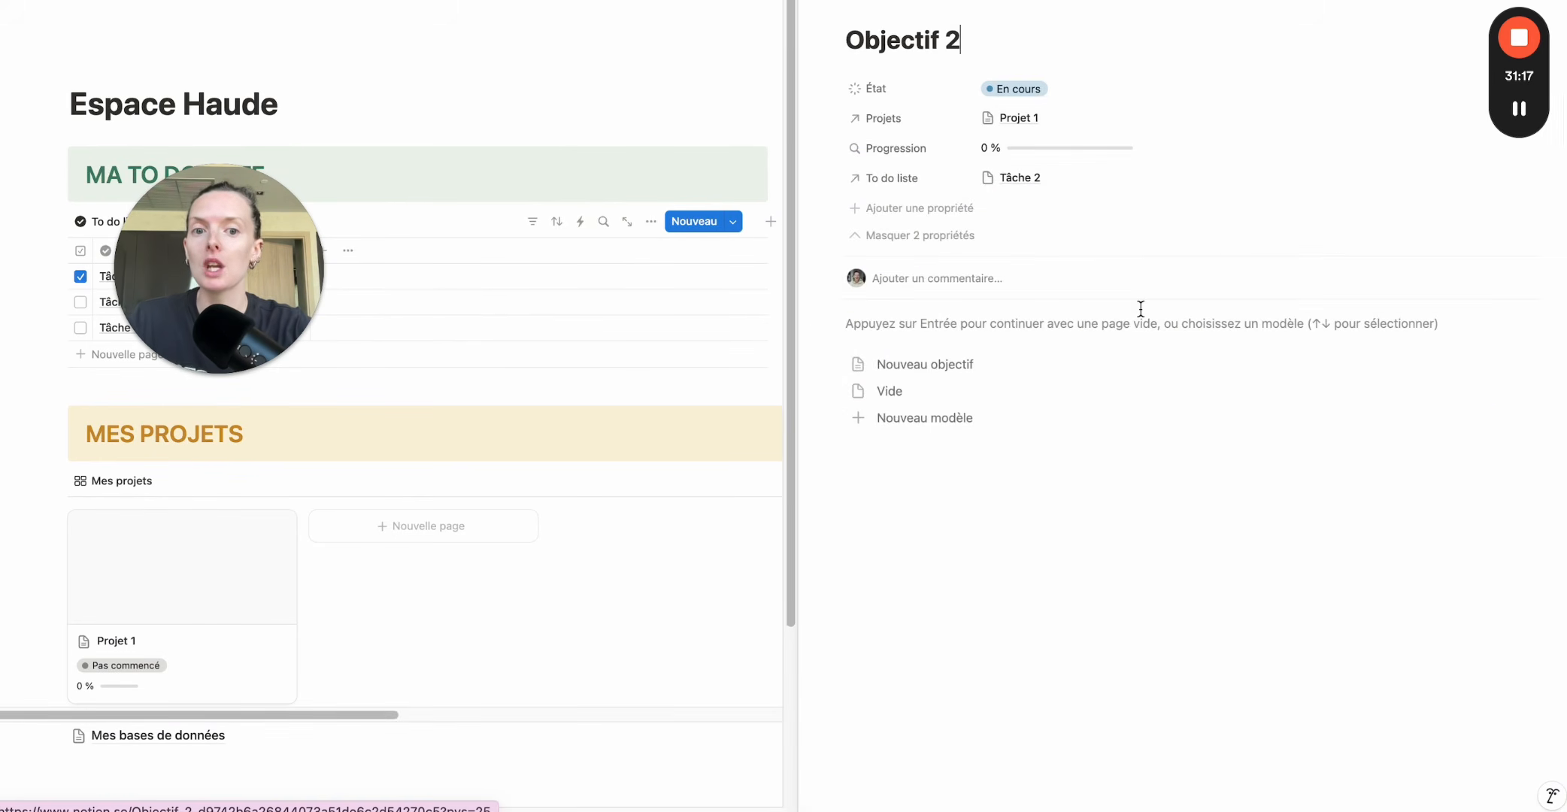
{"action": "left_click", "coordinate": [963, 364]}
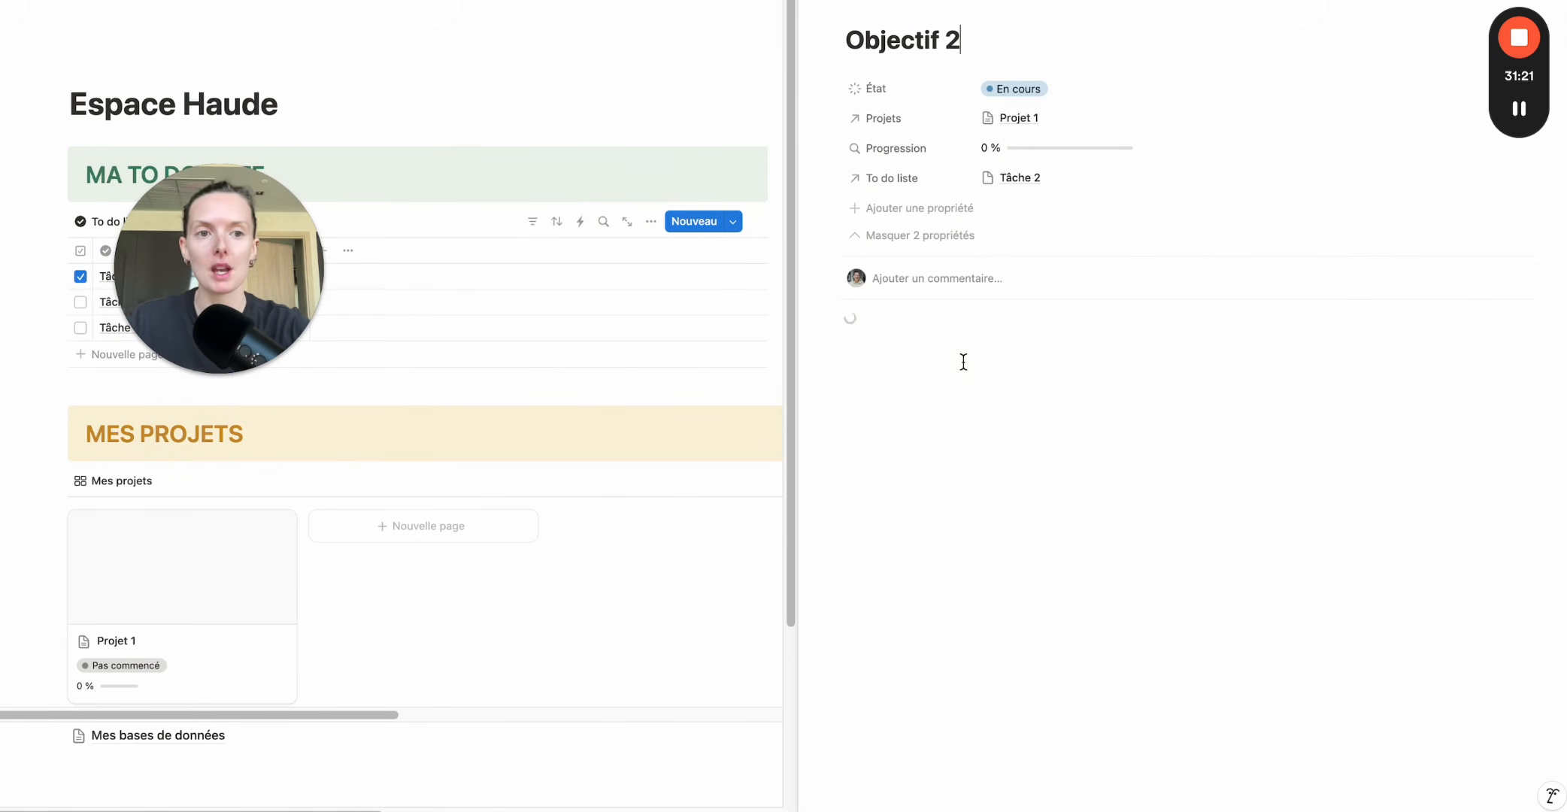
{"action": "left_click", "coordinate": [900, 363]}
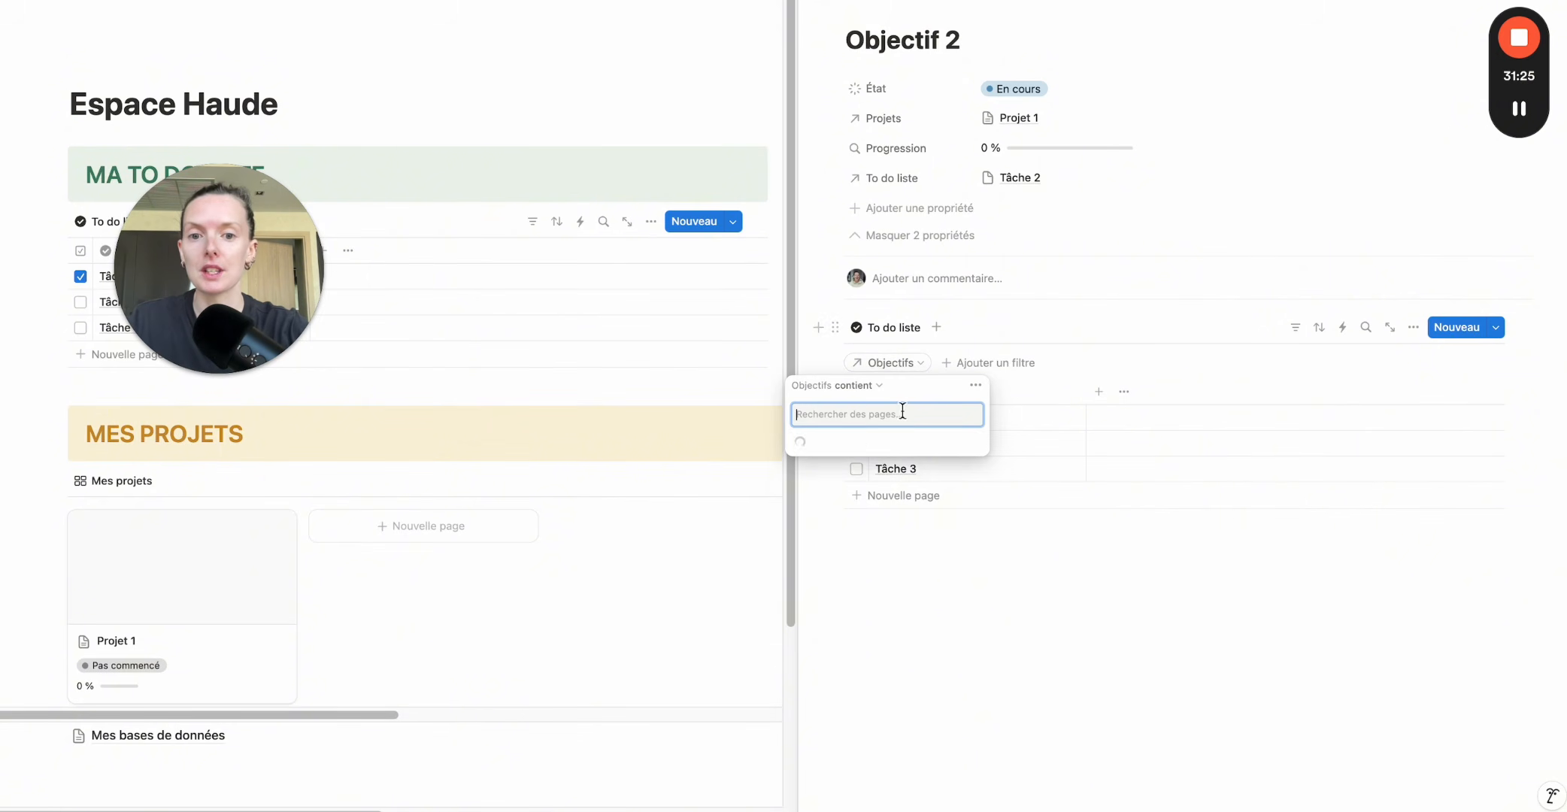
{"action": "left_click", "coordinate": [869, 465]}
{"action": "left_click", "coordinate": [1305, 328]}
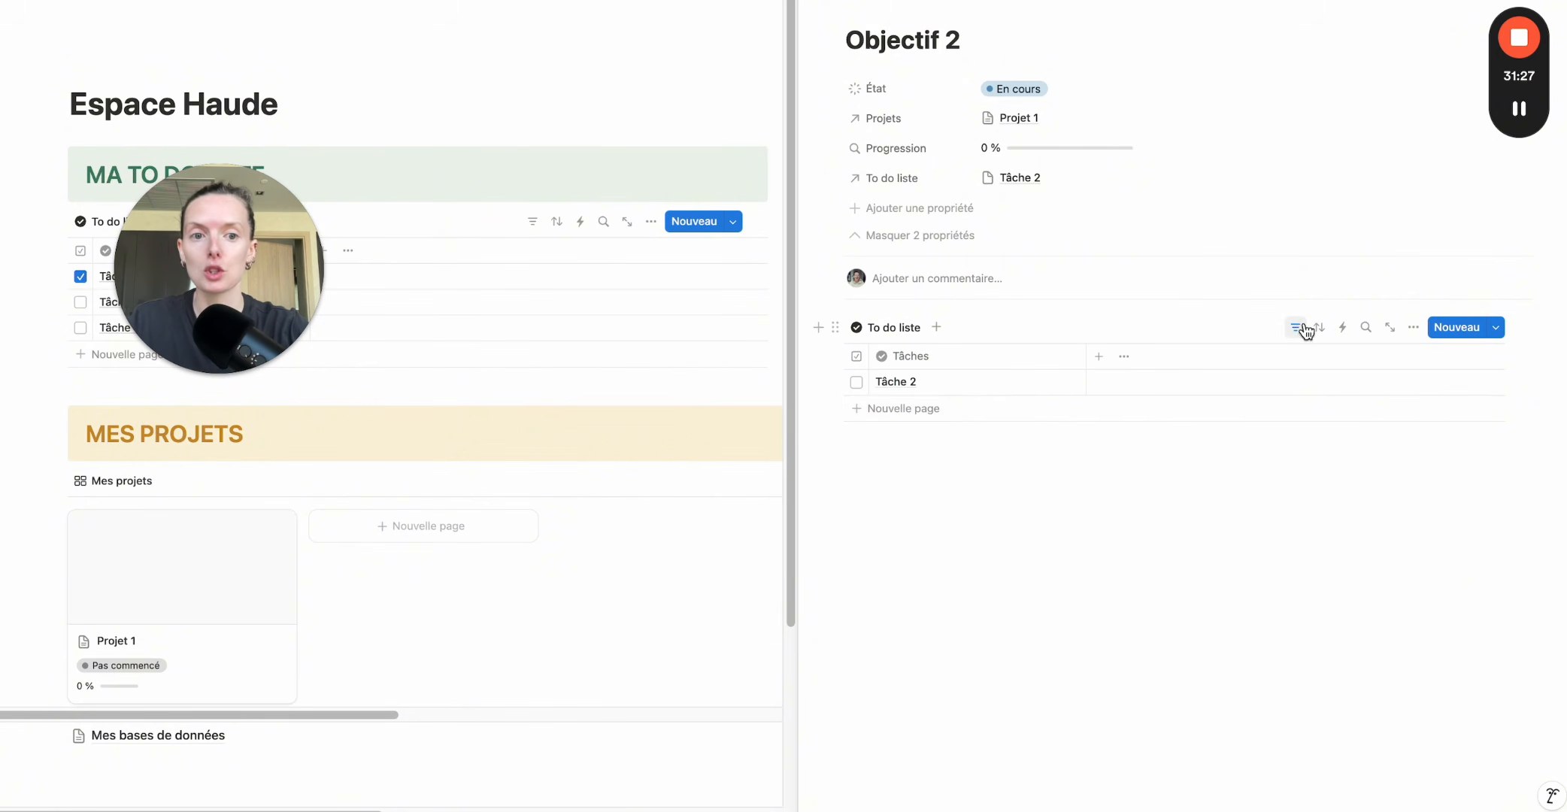
Add a task named "Tache 4" to the embedded To do liste of Objectif 2 and close the page.
{"action": "left_click", "coordinate": [900, 409]}
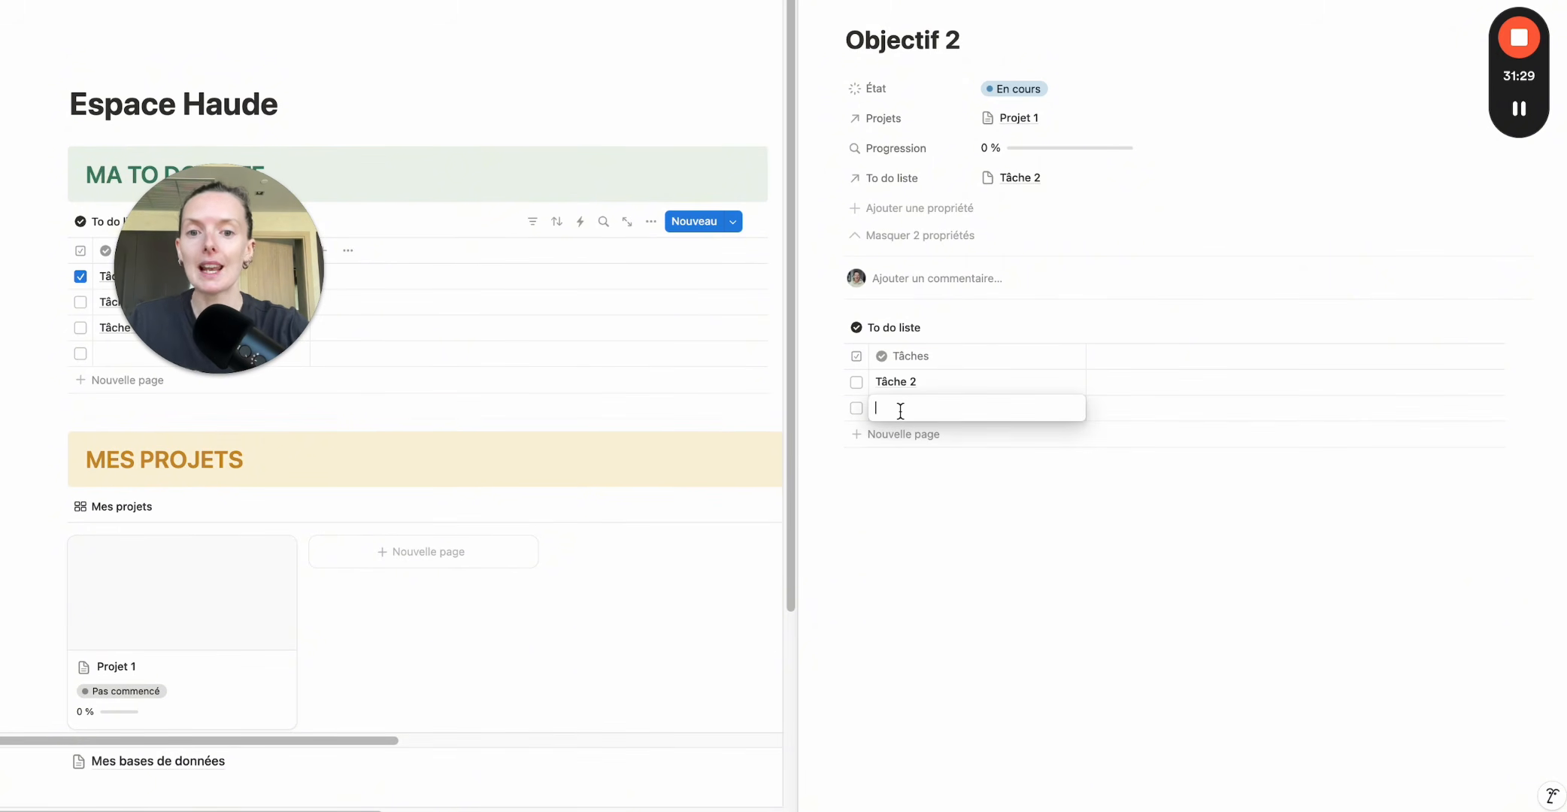
{"action": "type", "text": "Tache"}
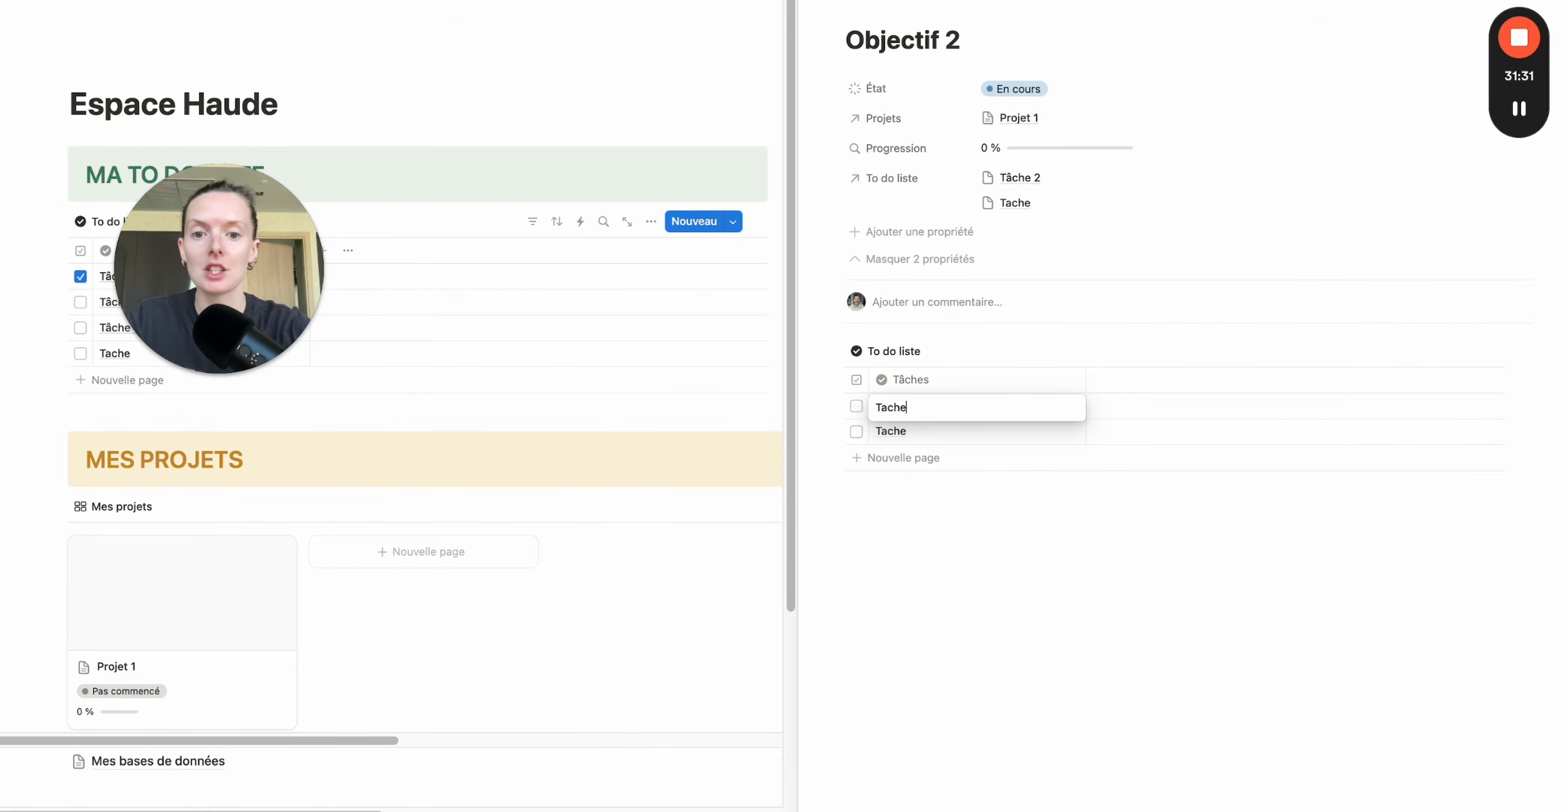
{"action": "type", "text": " 4"}
{"action": "key", "text": "Escape"}
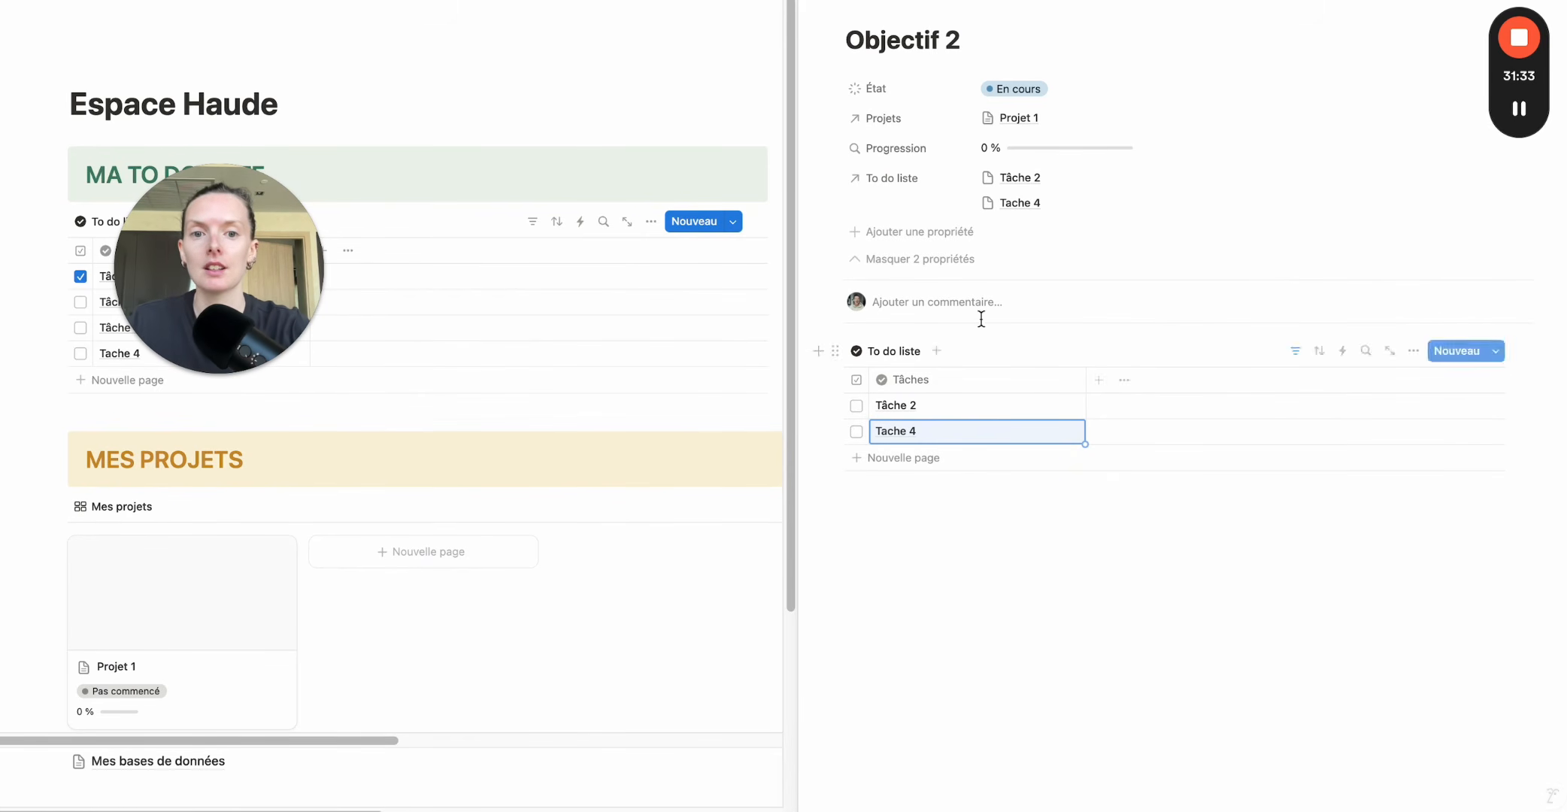
{"action": "left_click_drag", "start_coordinate": [222, 266], "coordinate": [417, 227]}
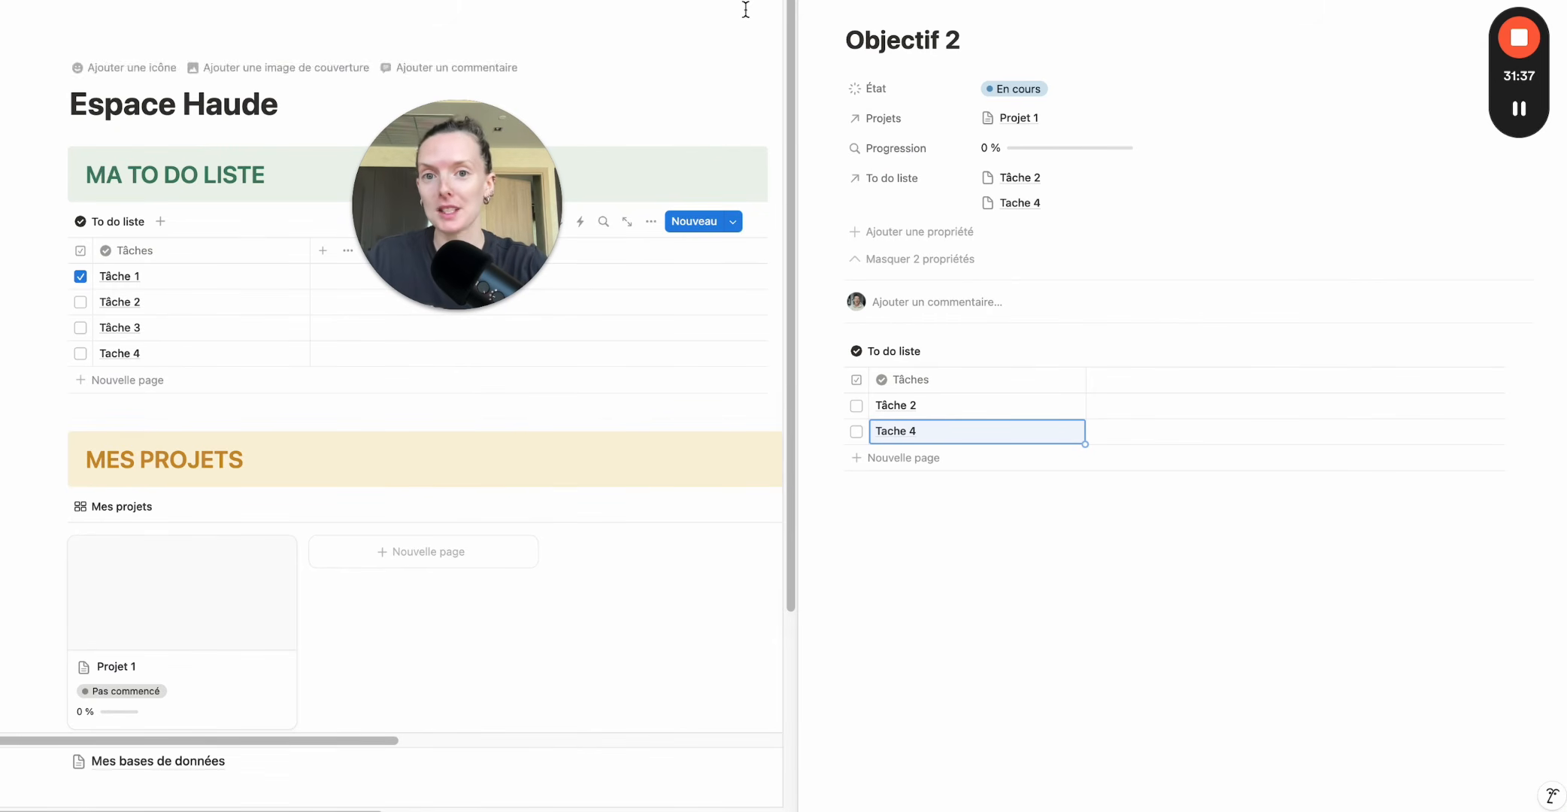
{"action": "left_click", "coordinate": [745, 458]}
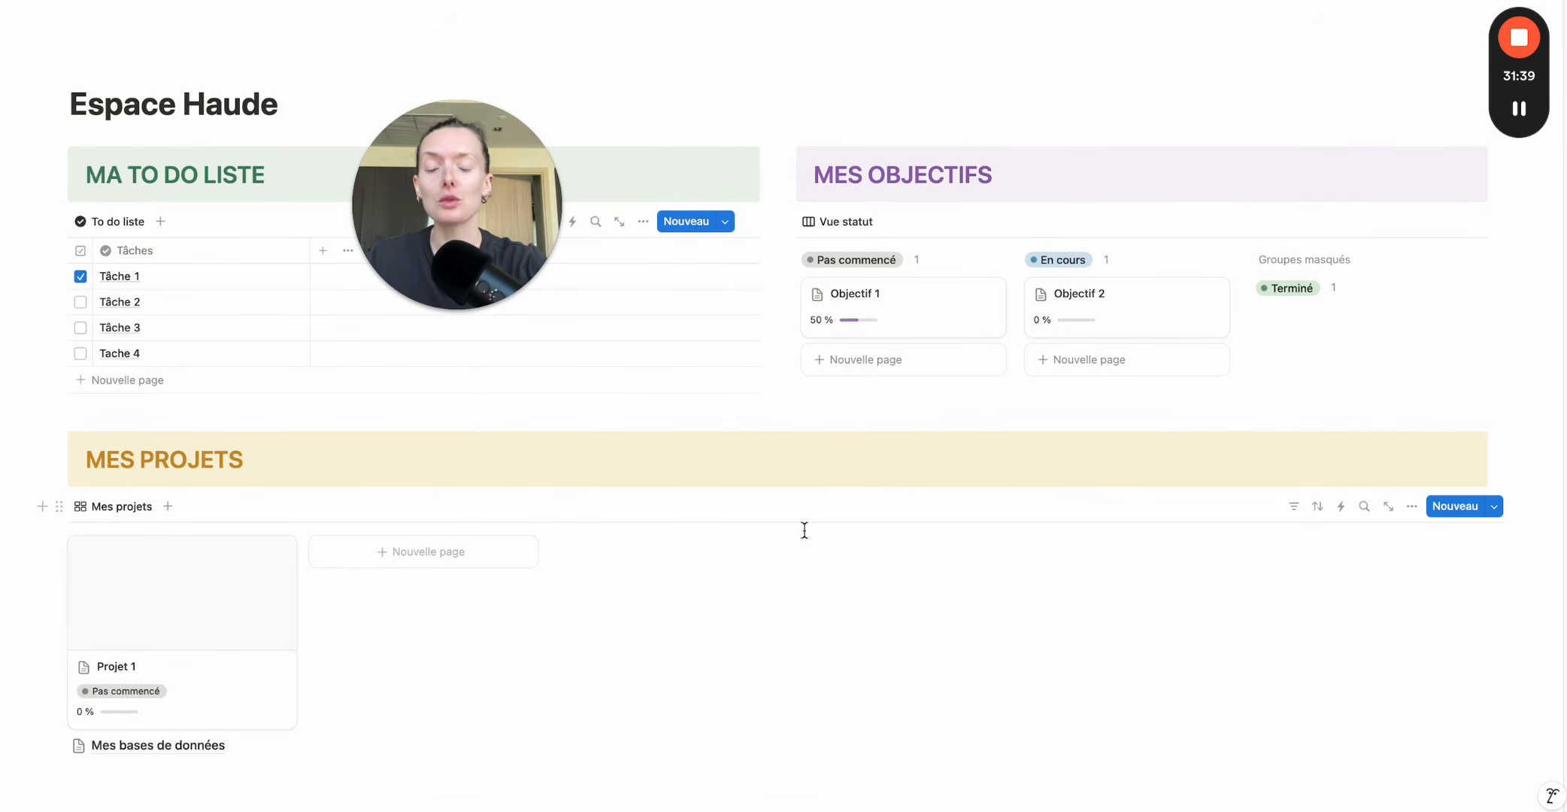
Examine the Gestion de projets board and the current projects section of the Les 3 bases de données page, then return to Espace Haude.
{"action": "left_click_drag", "start_coordinate": [473, 216], "coordinate": [745, 213]}
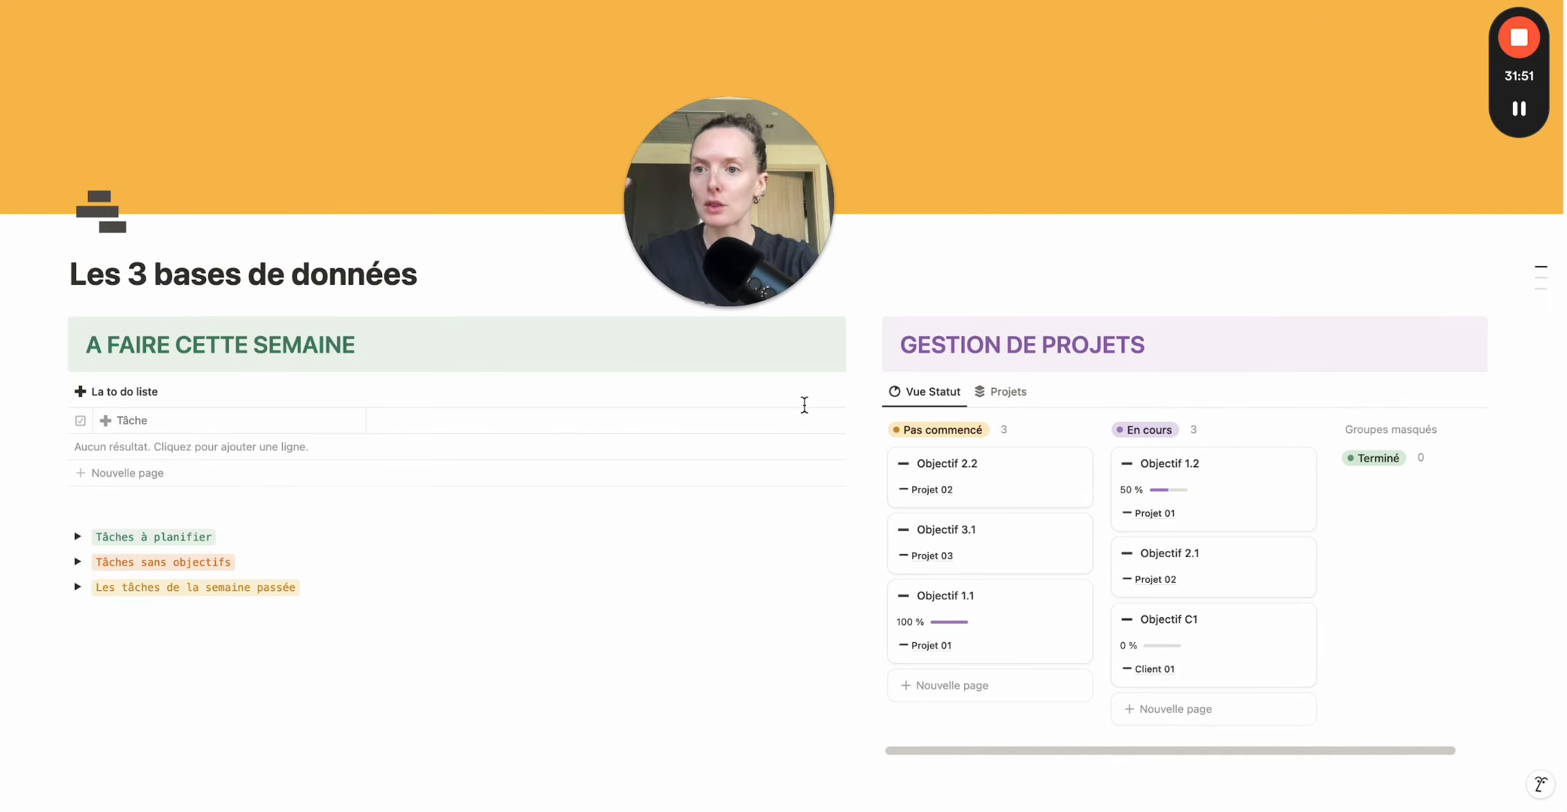
{"action": "left_click", "coordinate": [721, 314]}
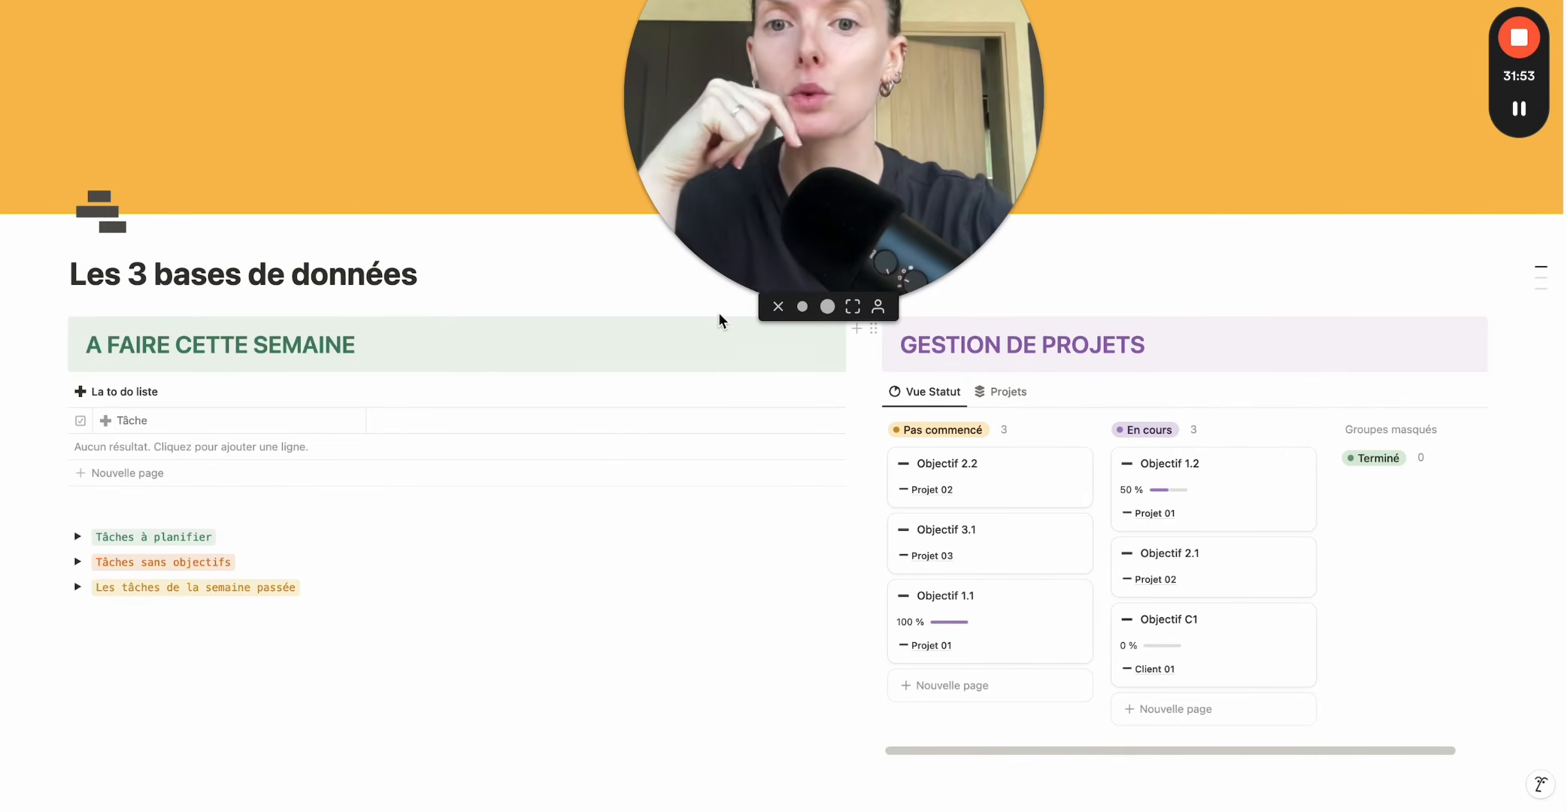
{"action": "left_click_drag", "start_coordinate": [743, 159], "coordinate": [470, 374]}
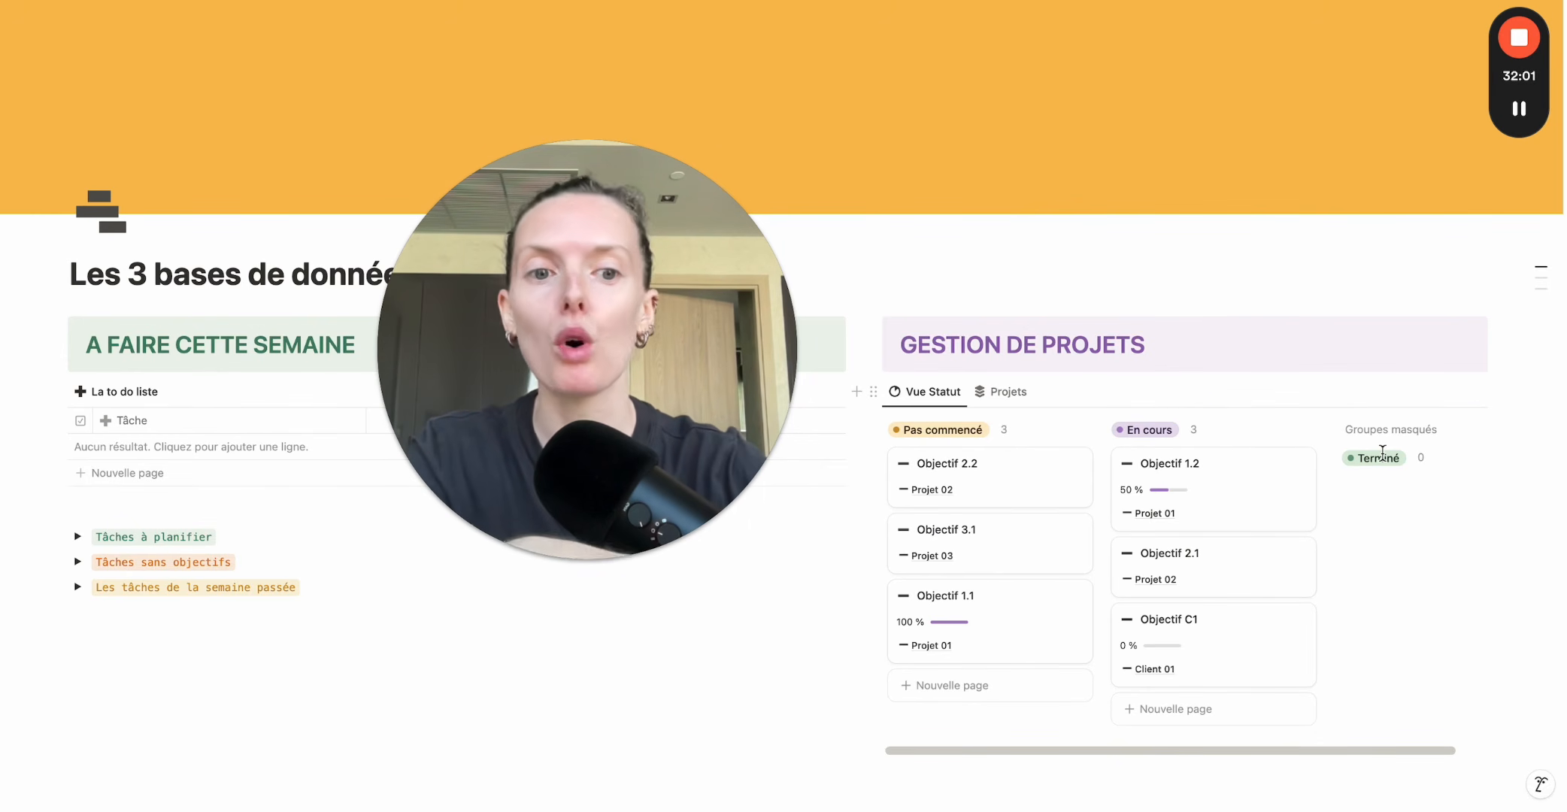
{"action": "left_click", "coordinate": [1280, 392]}
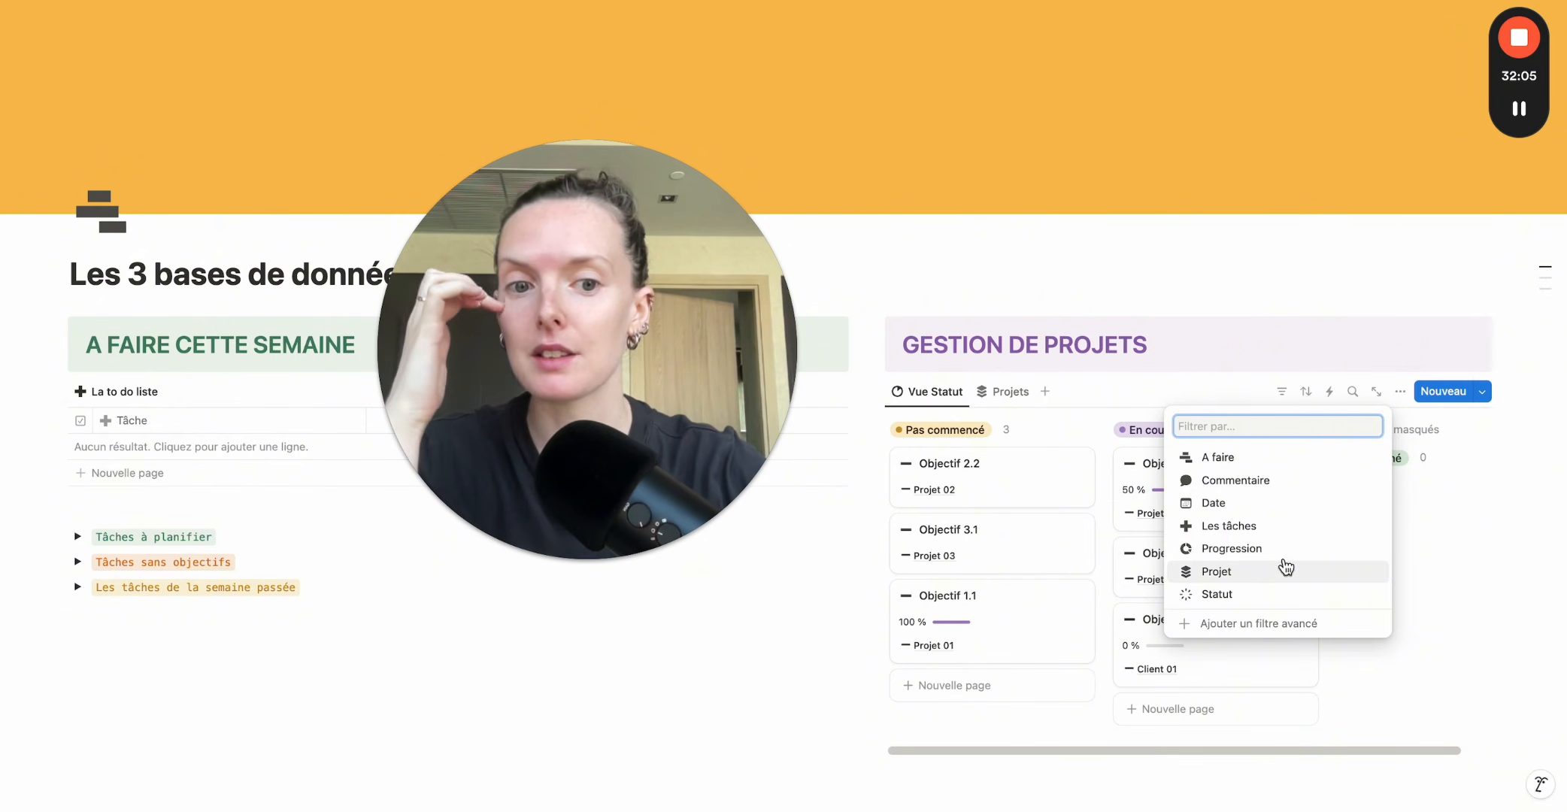
{"action": "left_click", "coordinate": [1123, 273]}
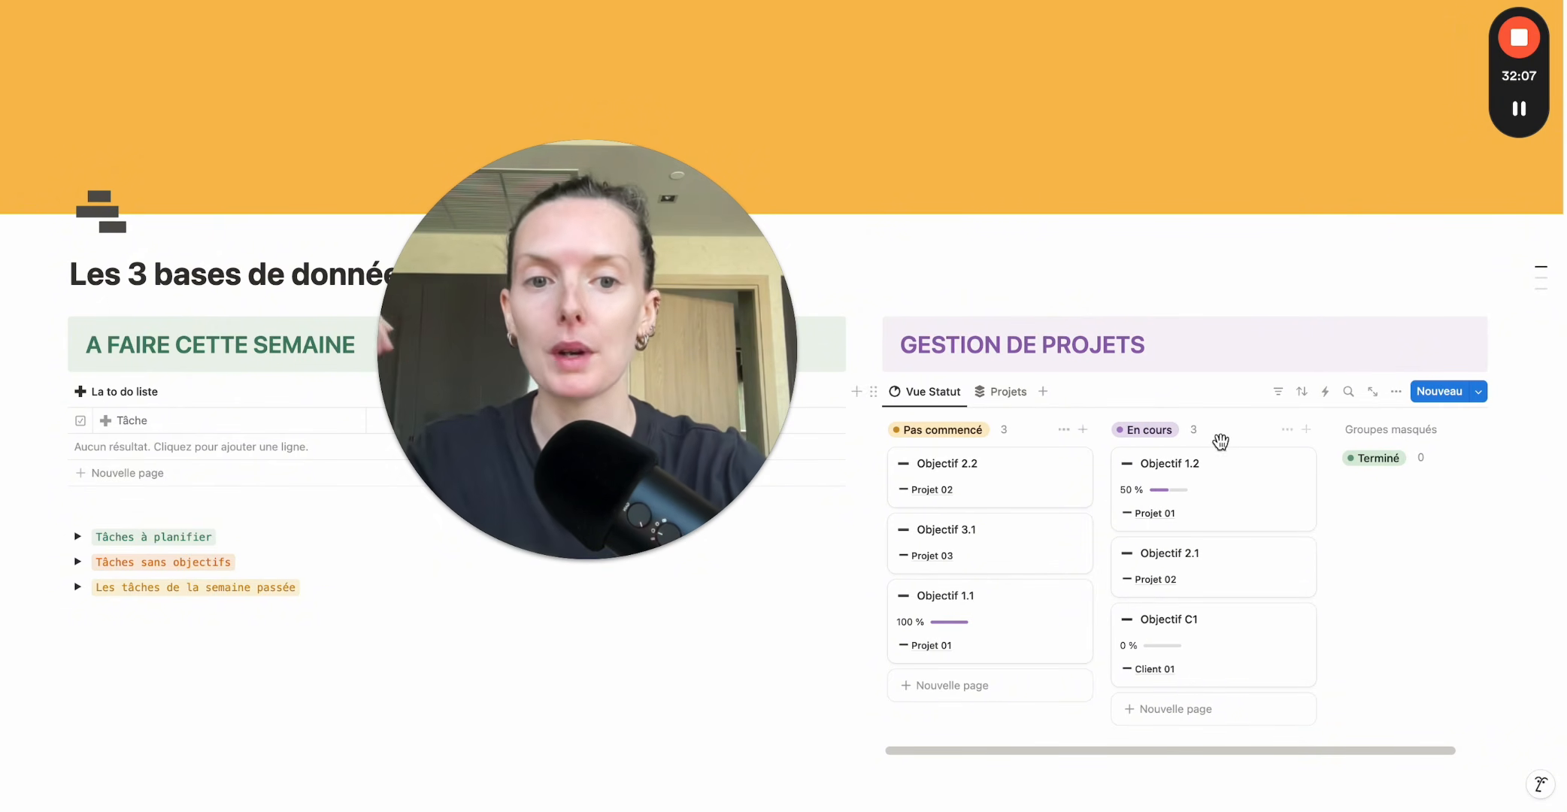
{"action": "scroll", "coordinate": [756, 333], "scroll_direction": "down", "scroll_amount": 8}
{"action": "left_click", "coordinate": [364, 261]}
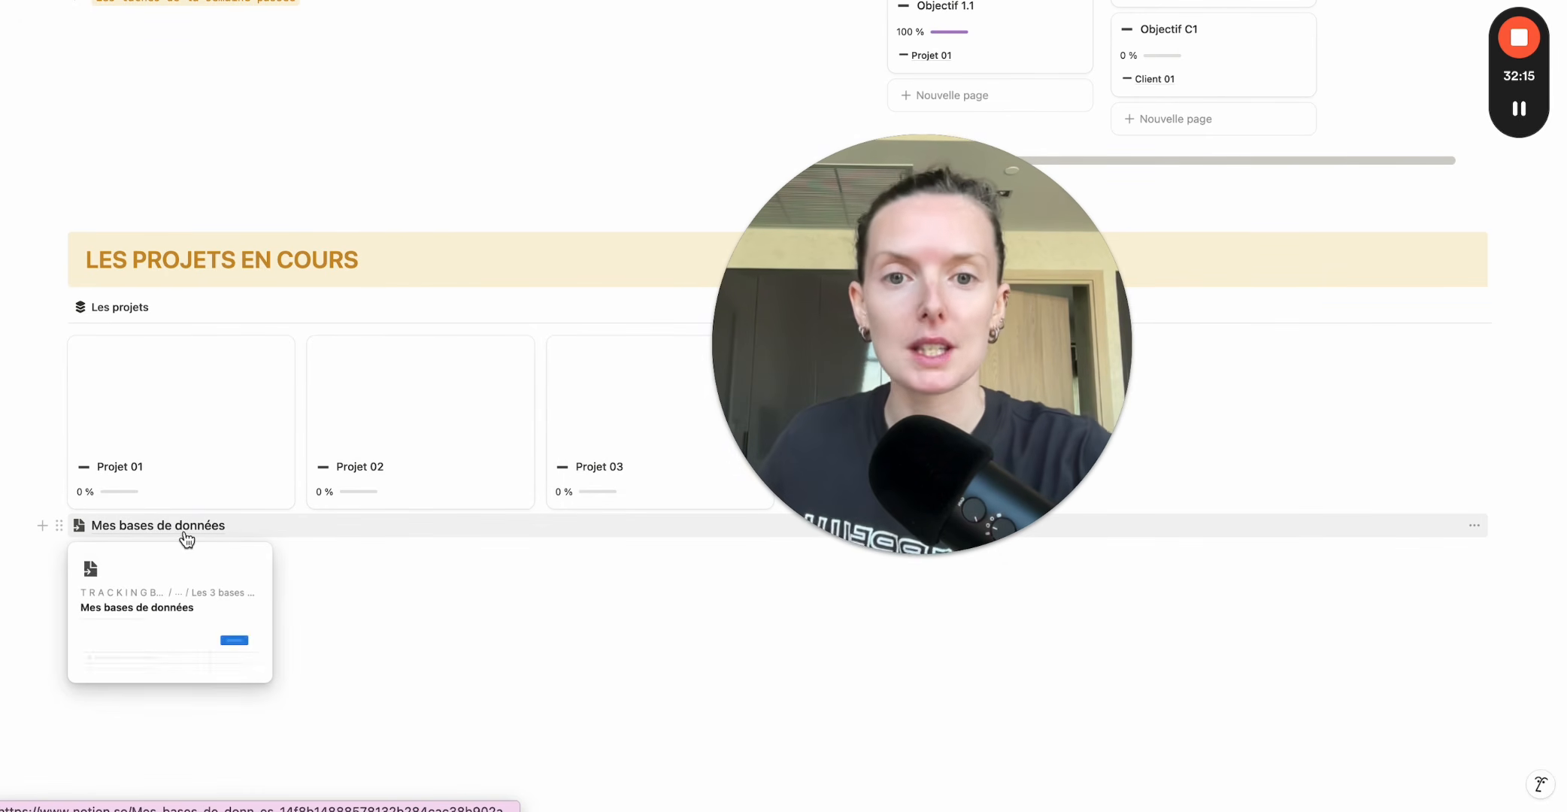
{"action": "scroll", "coordinate": [466, 552], "scroll_direction": "up", "scroll_amount": 8}
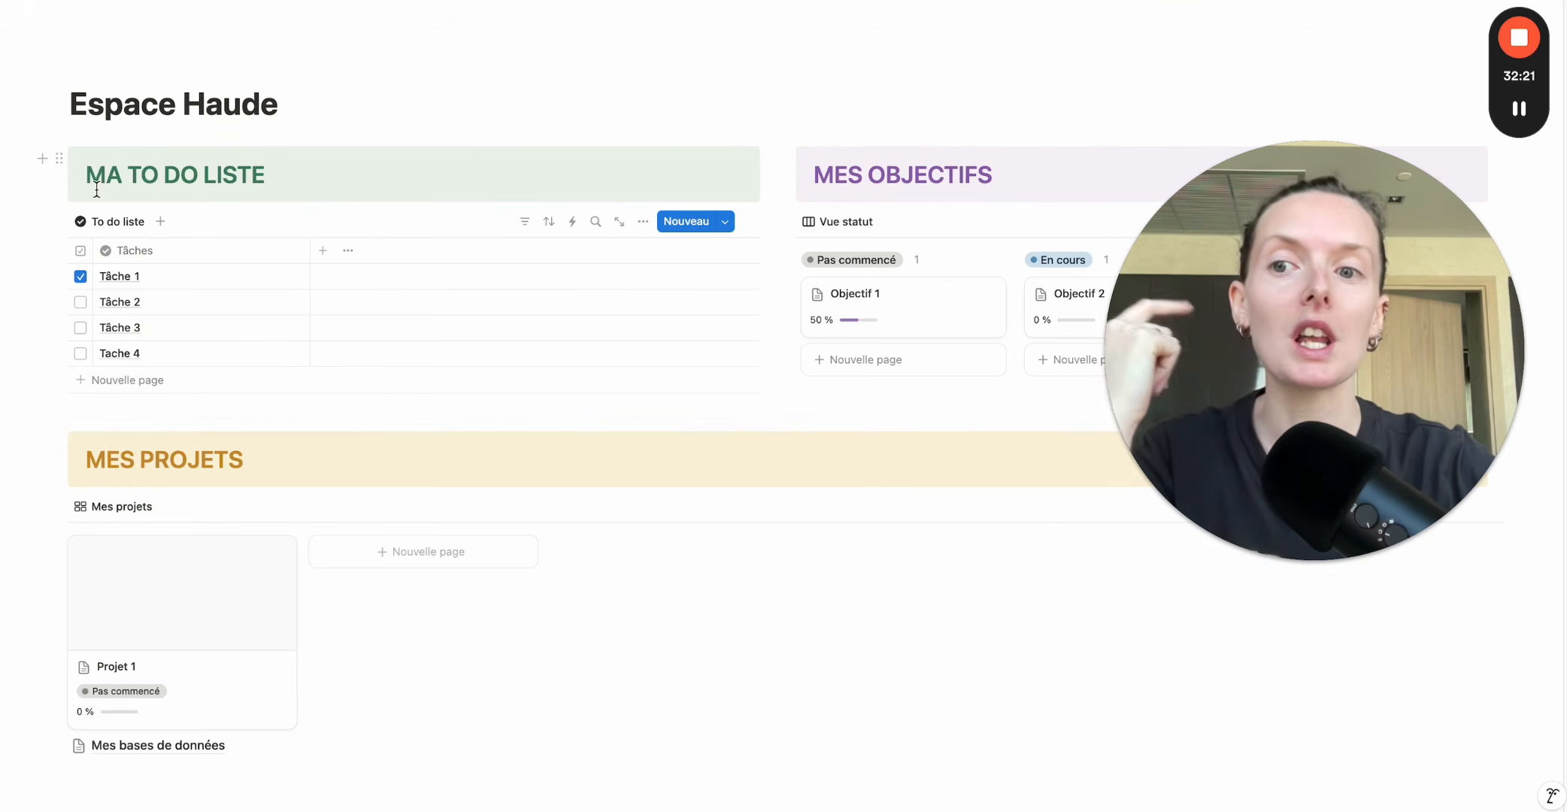
Go back to the Les 3 bases de données page and examine the Tâche sort and Date filter of the weekly to-do list.
{"action": "left_click", "coordinate": [316, 3]}
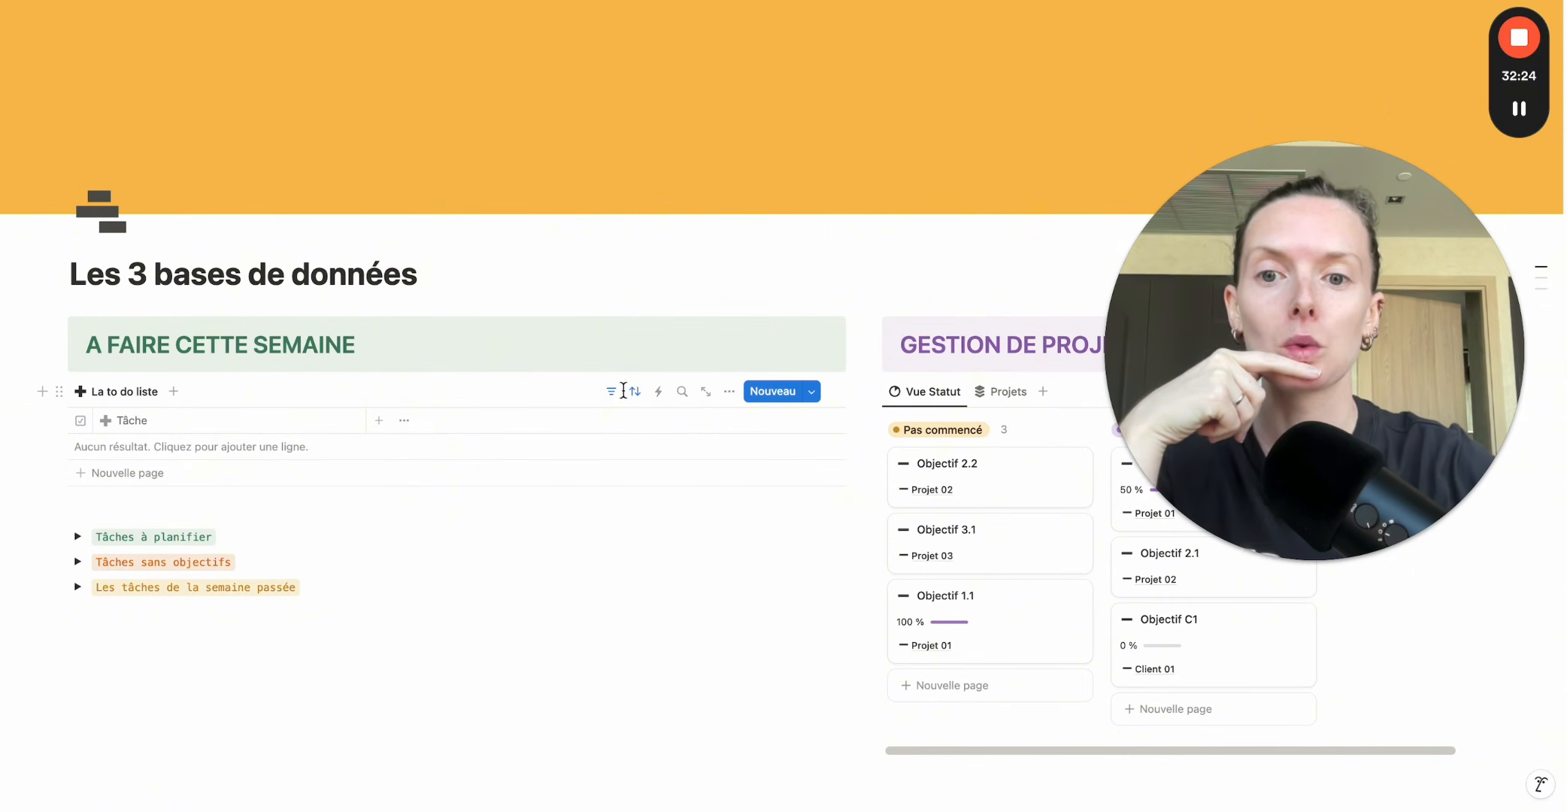
{"action": "left_click", "coordinate": [612, 394]}
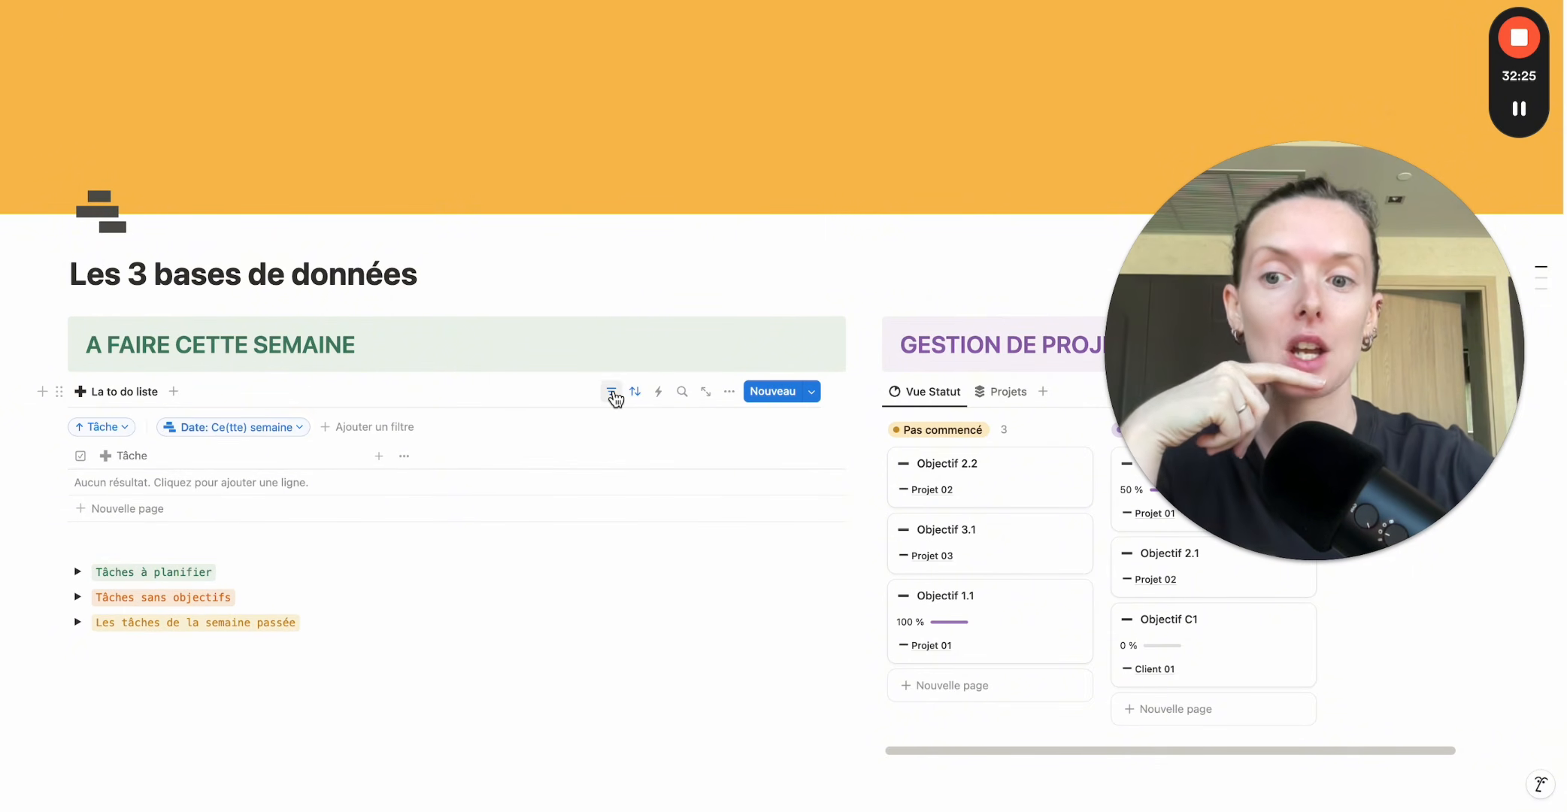
{"action": "left_click", "coordinate": [122, 432]}
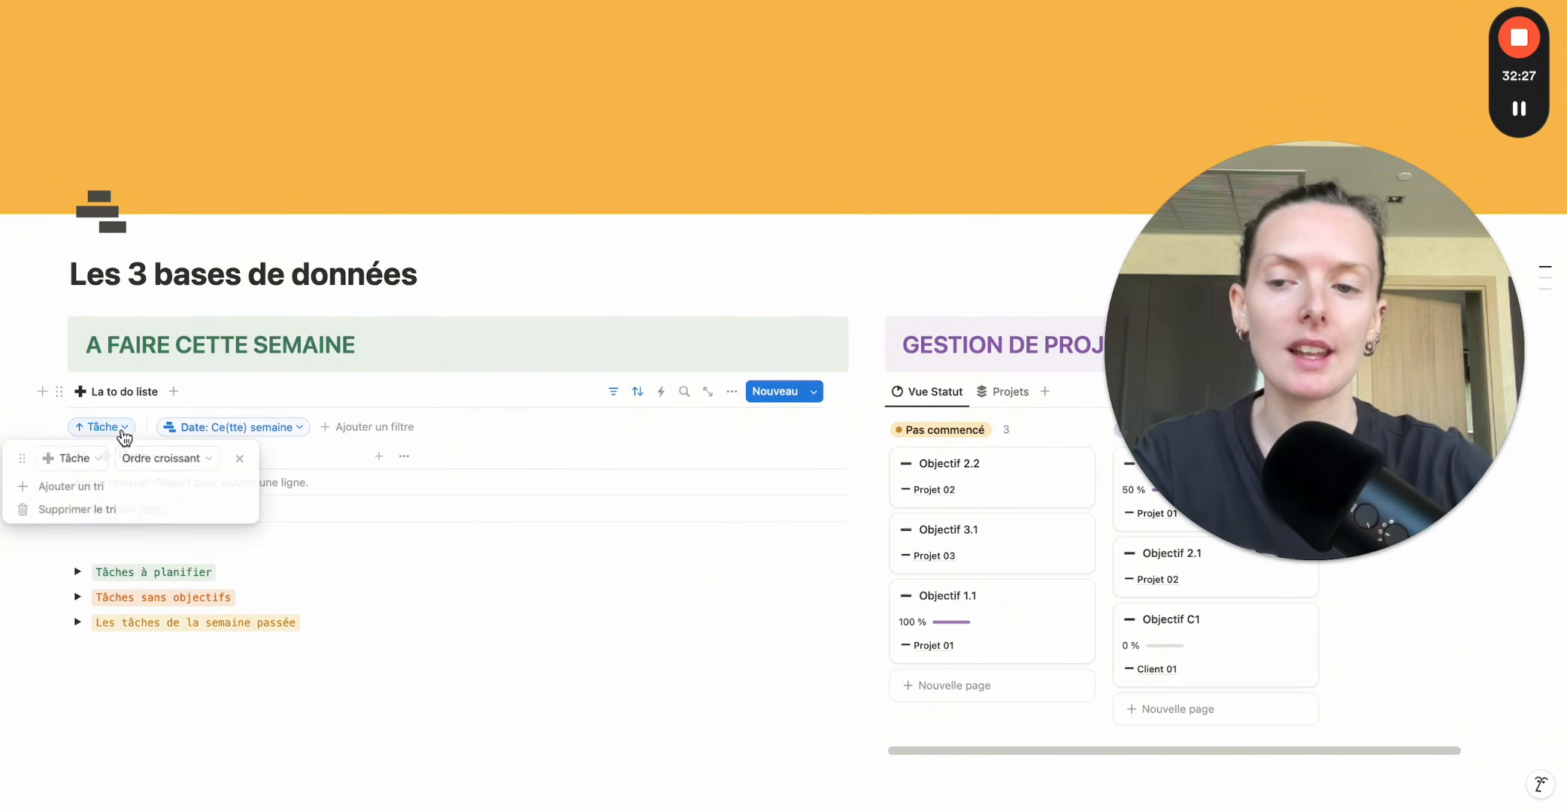
{"action": "left_click", "coordinate": [191, 374]}
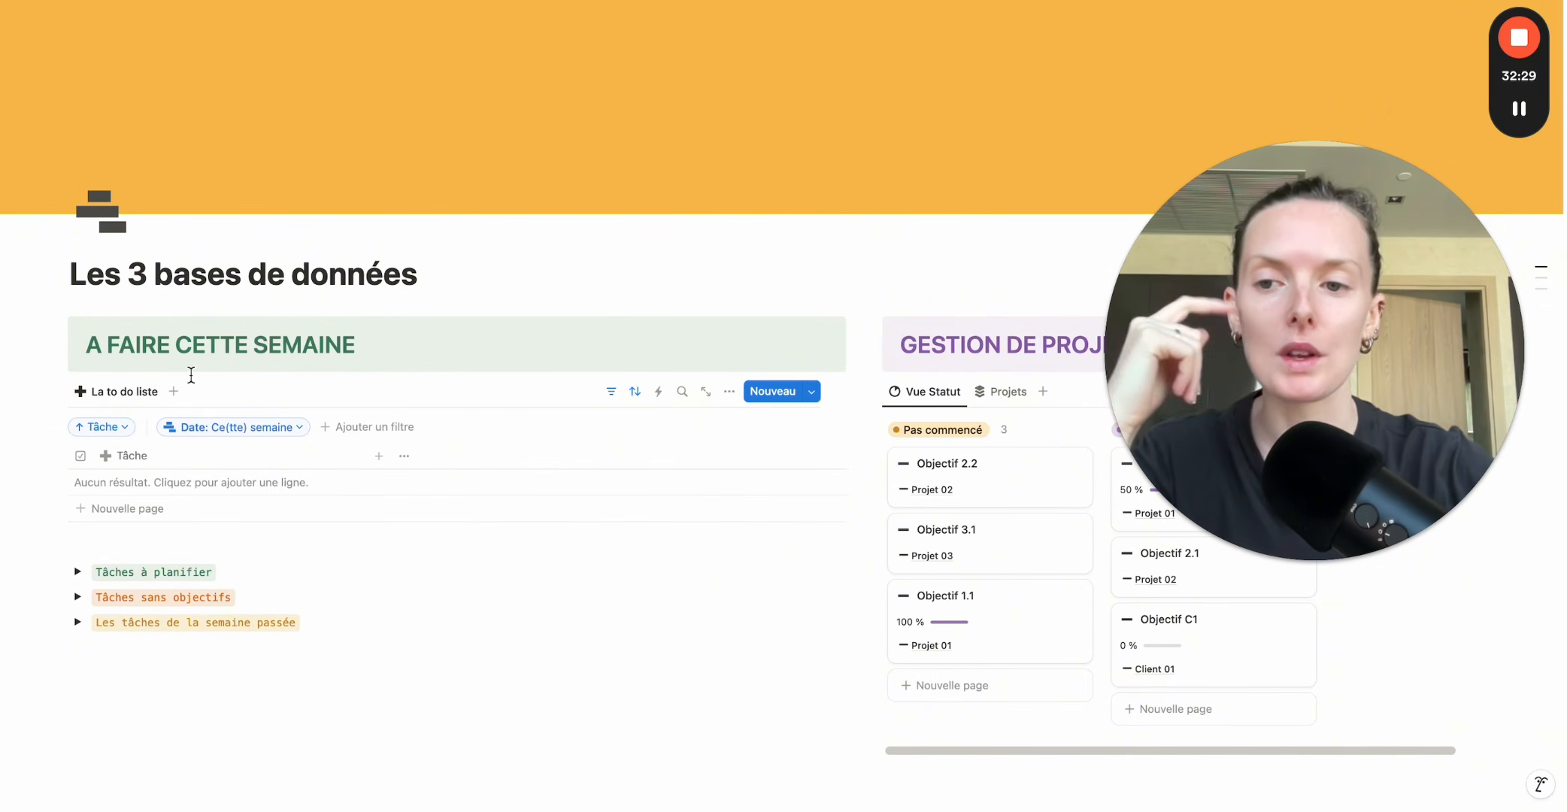
{"action": "left_click", "coordinate": [261, 429]}
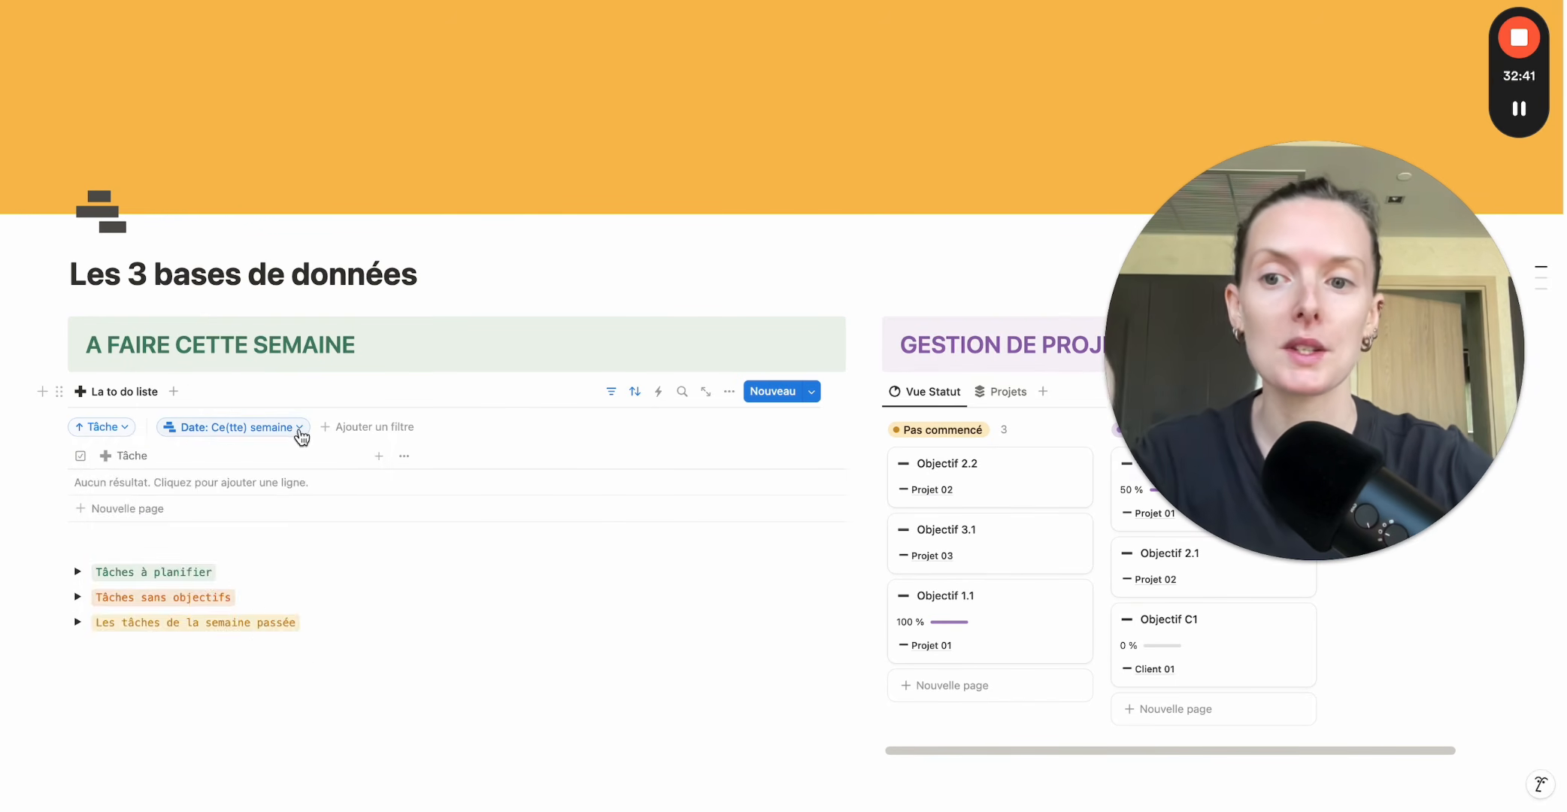
Remove the Date filter from the weekly to-do list, add it again as this week relative to today, and hide the filter bar.
{"action": "left_click", "coordinate": [301, 433]}
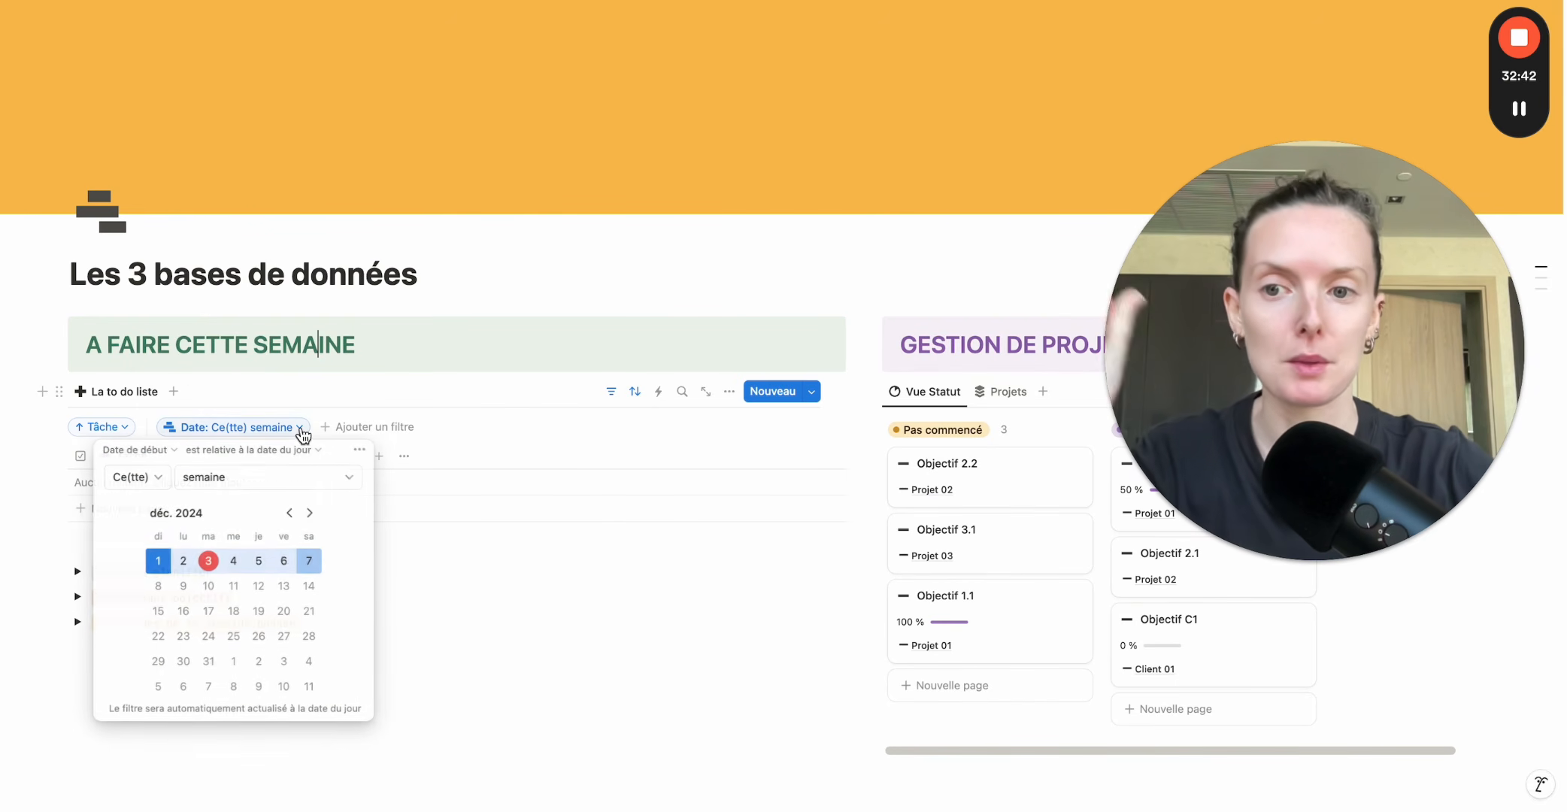
{"action": "left_click", "coordinate": [360, 451]}
{"action": "left_click", "coordinate": [430, 459]}
{"action": "left_click", "coordinate": [348, 374]}
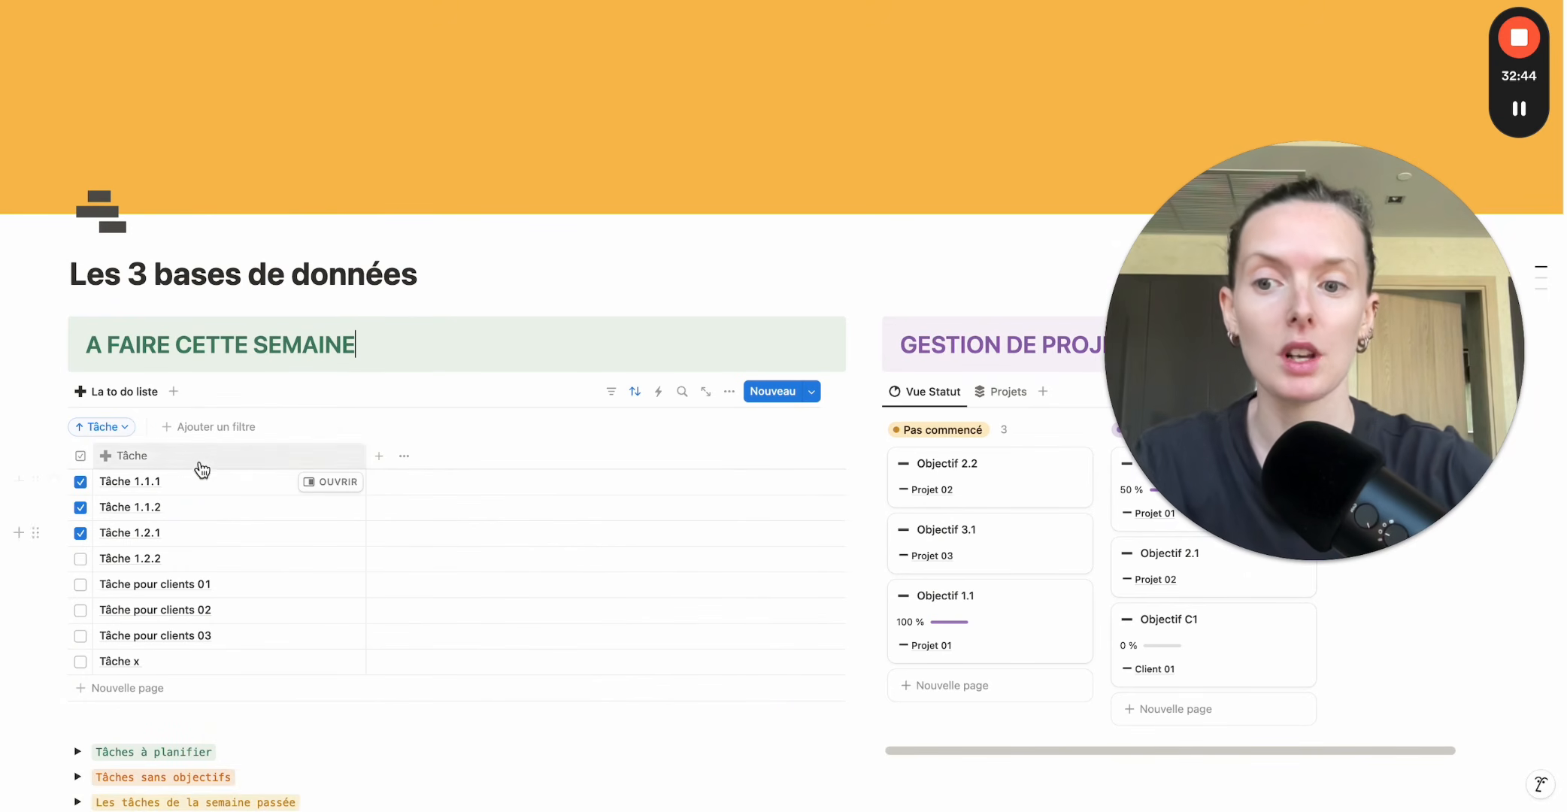
{"action": "left_click", "coordinate": [611, 391]}
{"action": "left_click", "coordinate": [590, 527]}
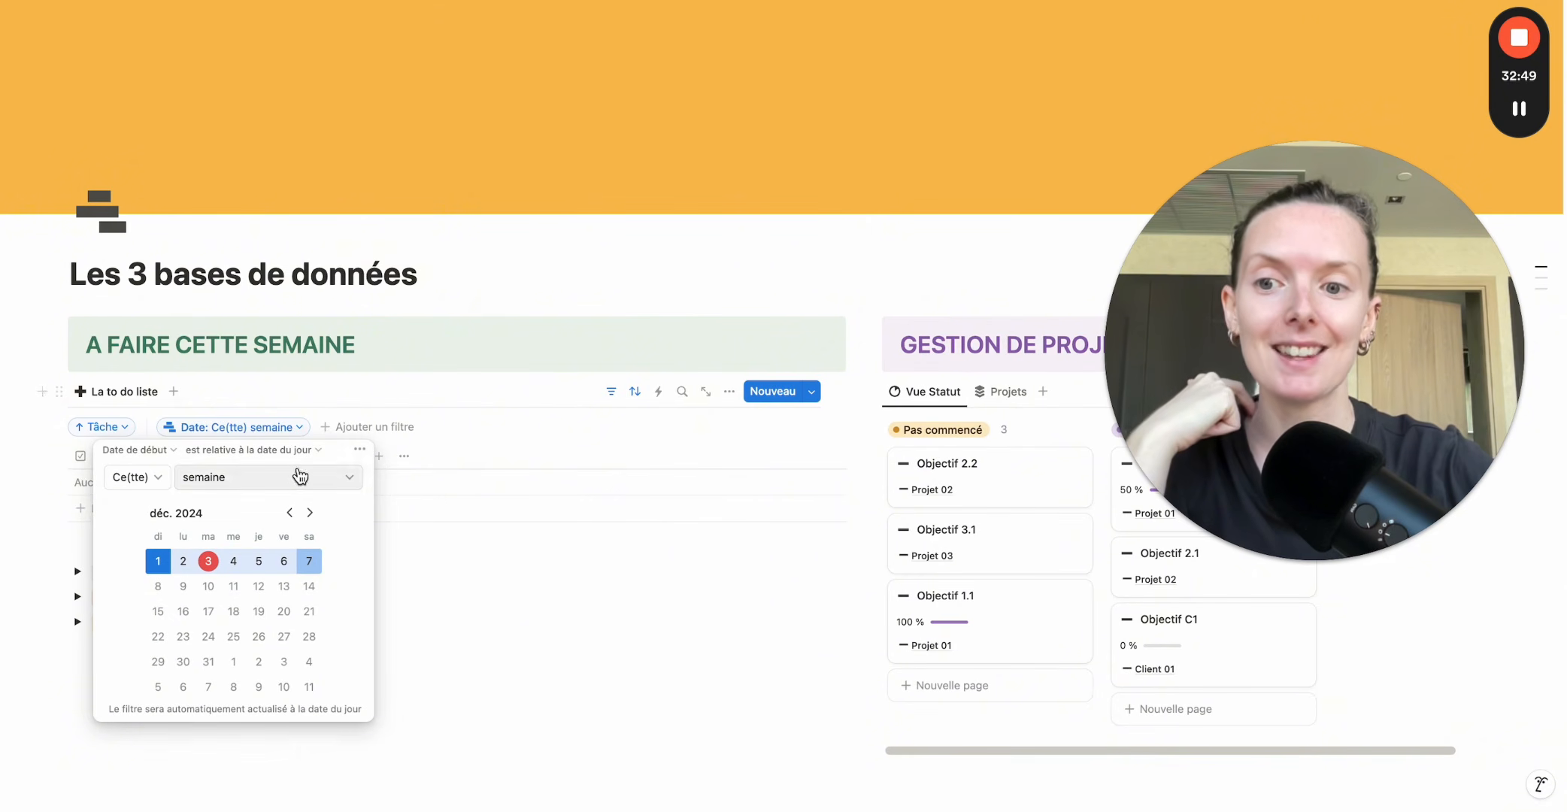
{"action": "left_click", "coordinate": [240, 449]}
{"action": "left_click", "coordinate": [411, 314]}
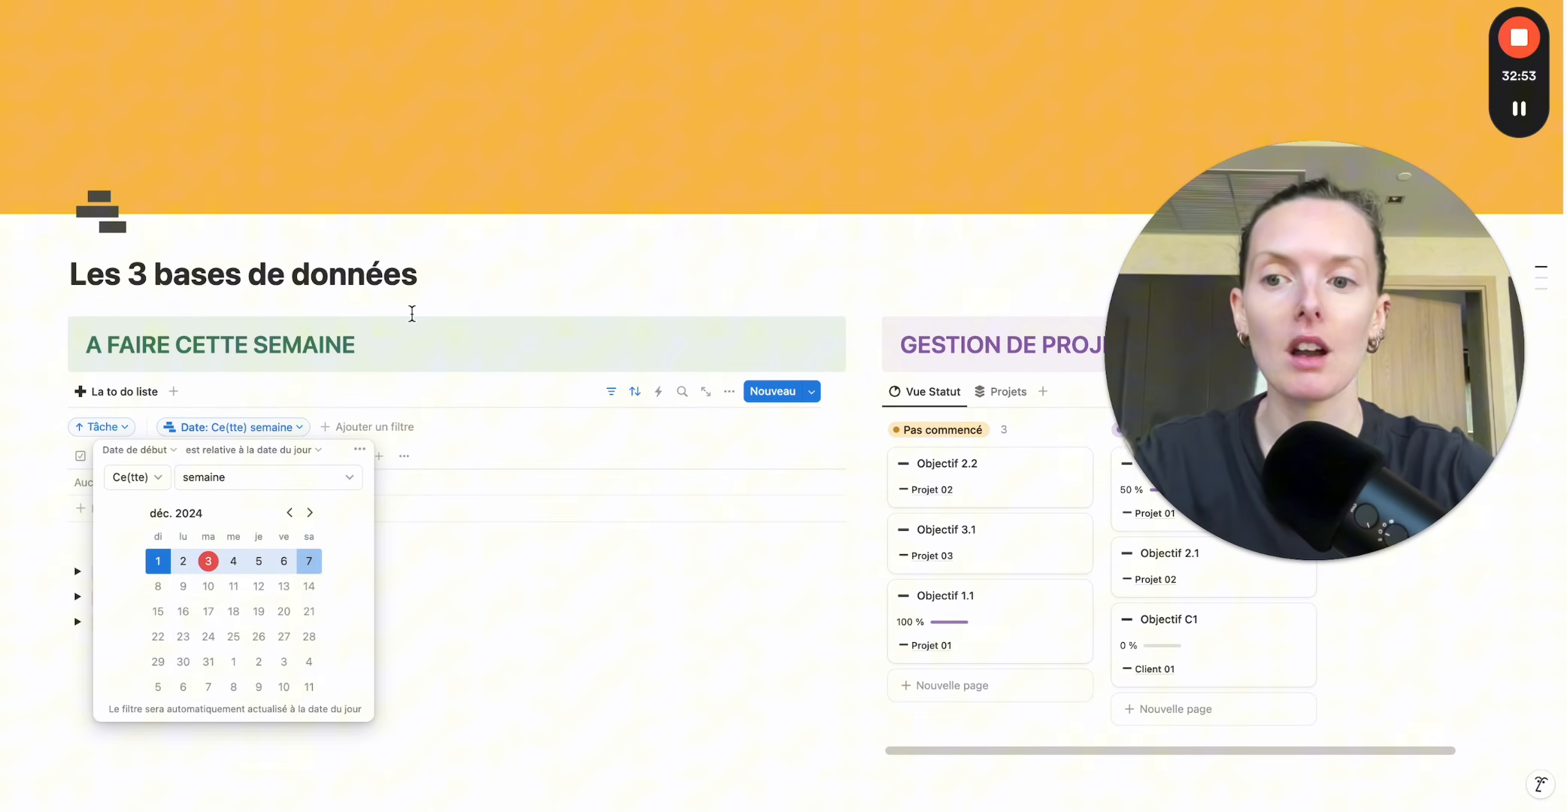
{"action": "left_click", "coordinate": [611, 393]}
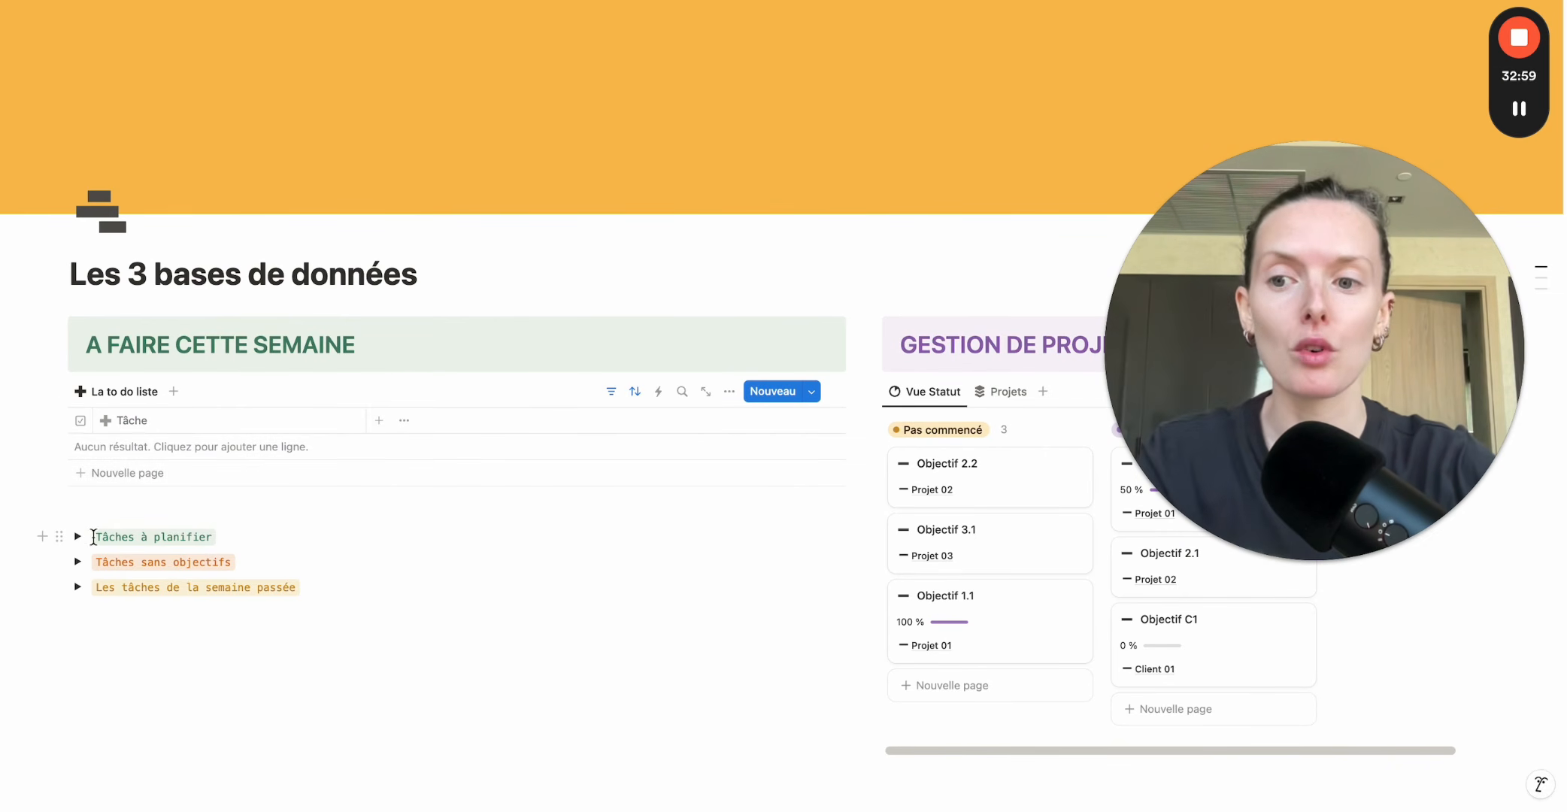
Expand the Tâches à planifier toggle and examine the Date and Fait filters of its task list.
{"action": "left_click", "coordinate": [81, 537]}
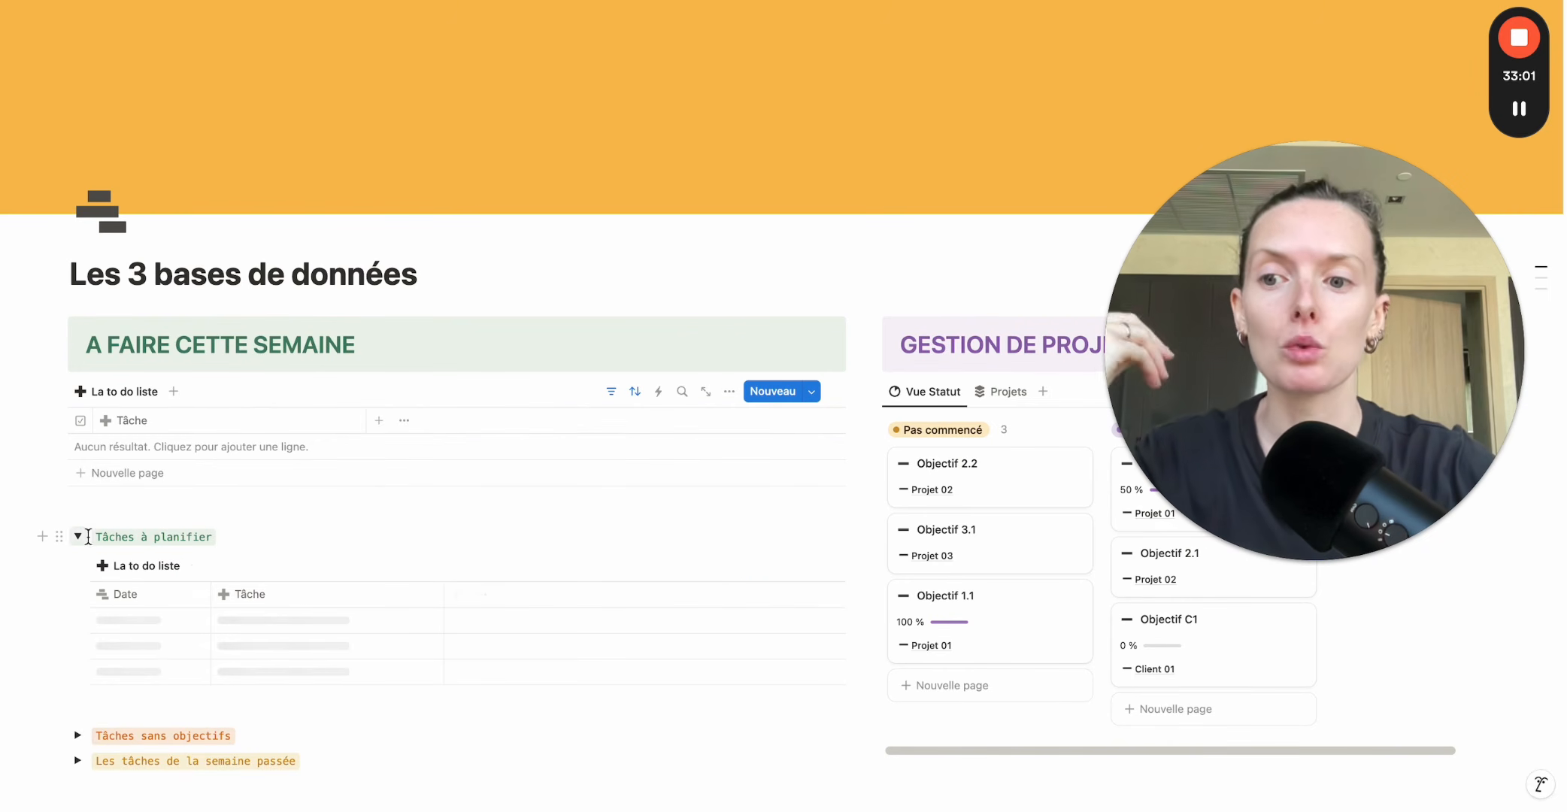
{"action": "scroll", "coordinate": [298, 547], "scroll_direction": "down", "scroll_amount": 3}
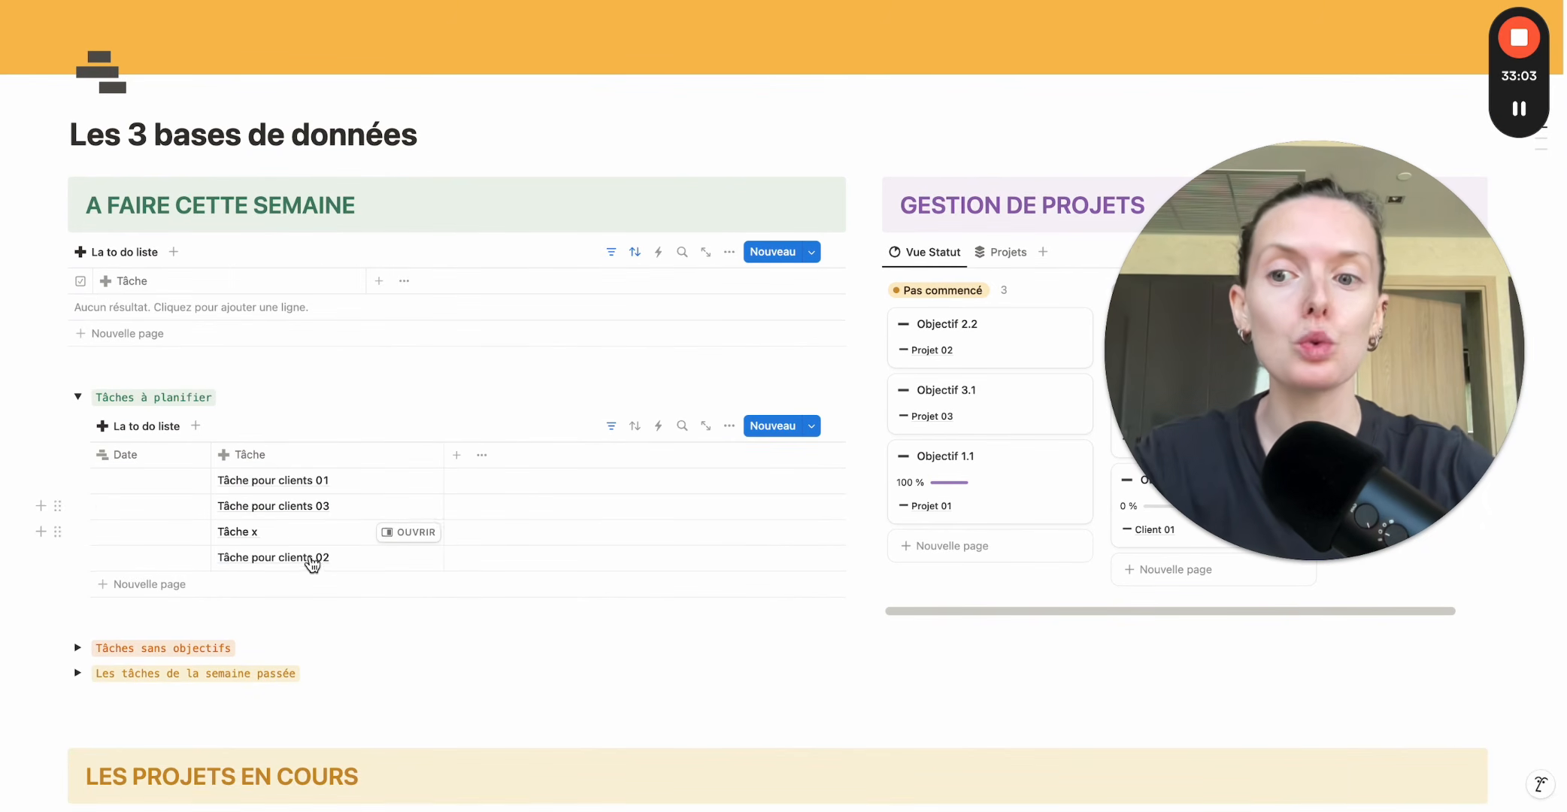
{"action": "left_click", "coordinate": [613, 427]}
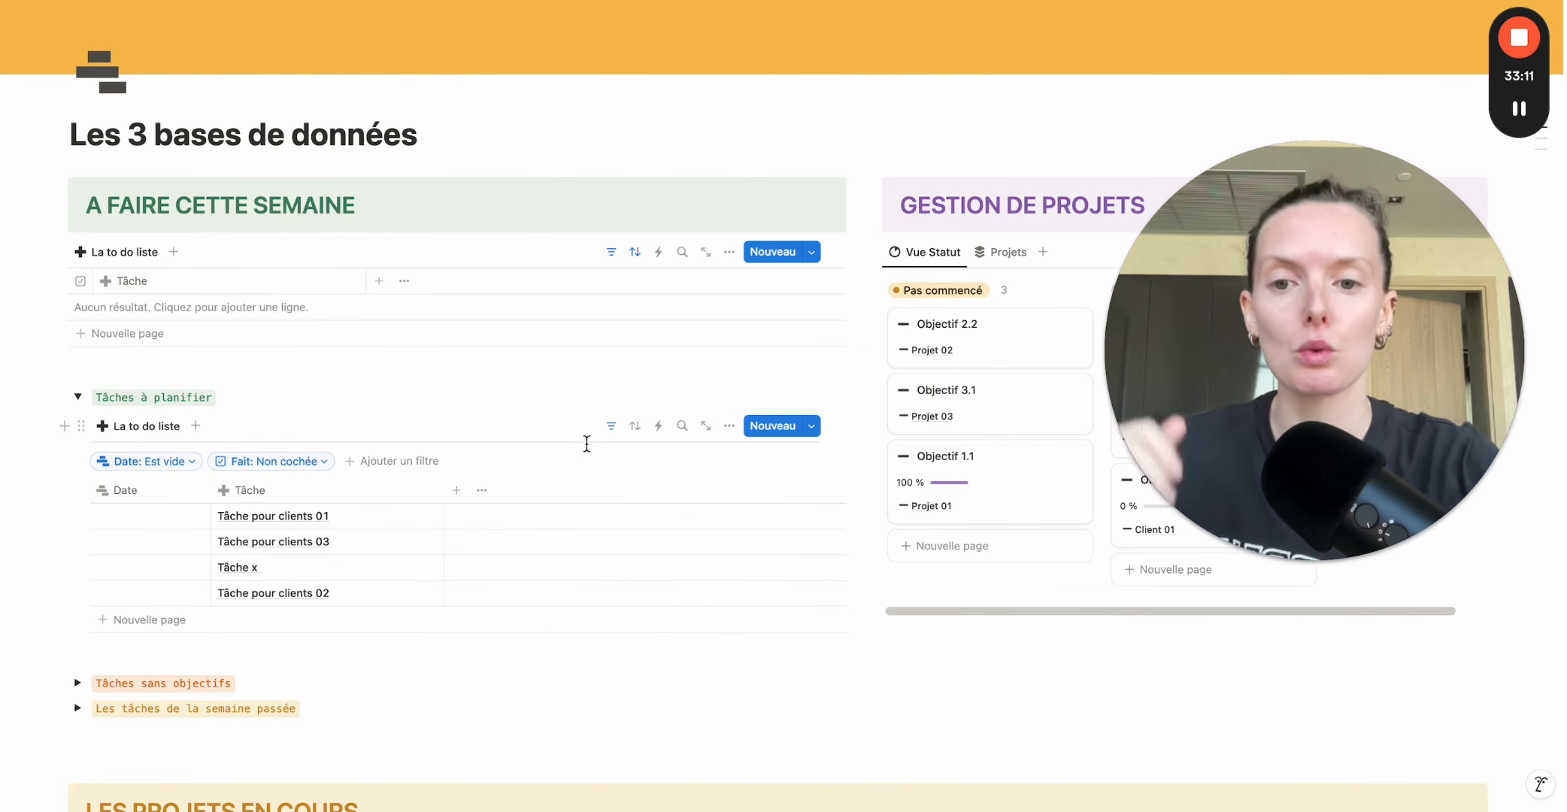
{"action": "left_click", "coordinate": [613, 427]}
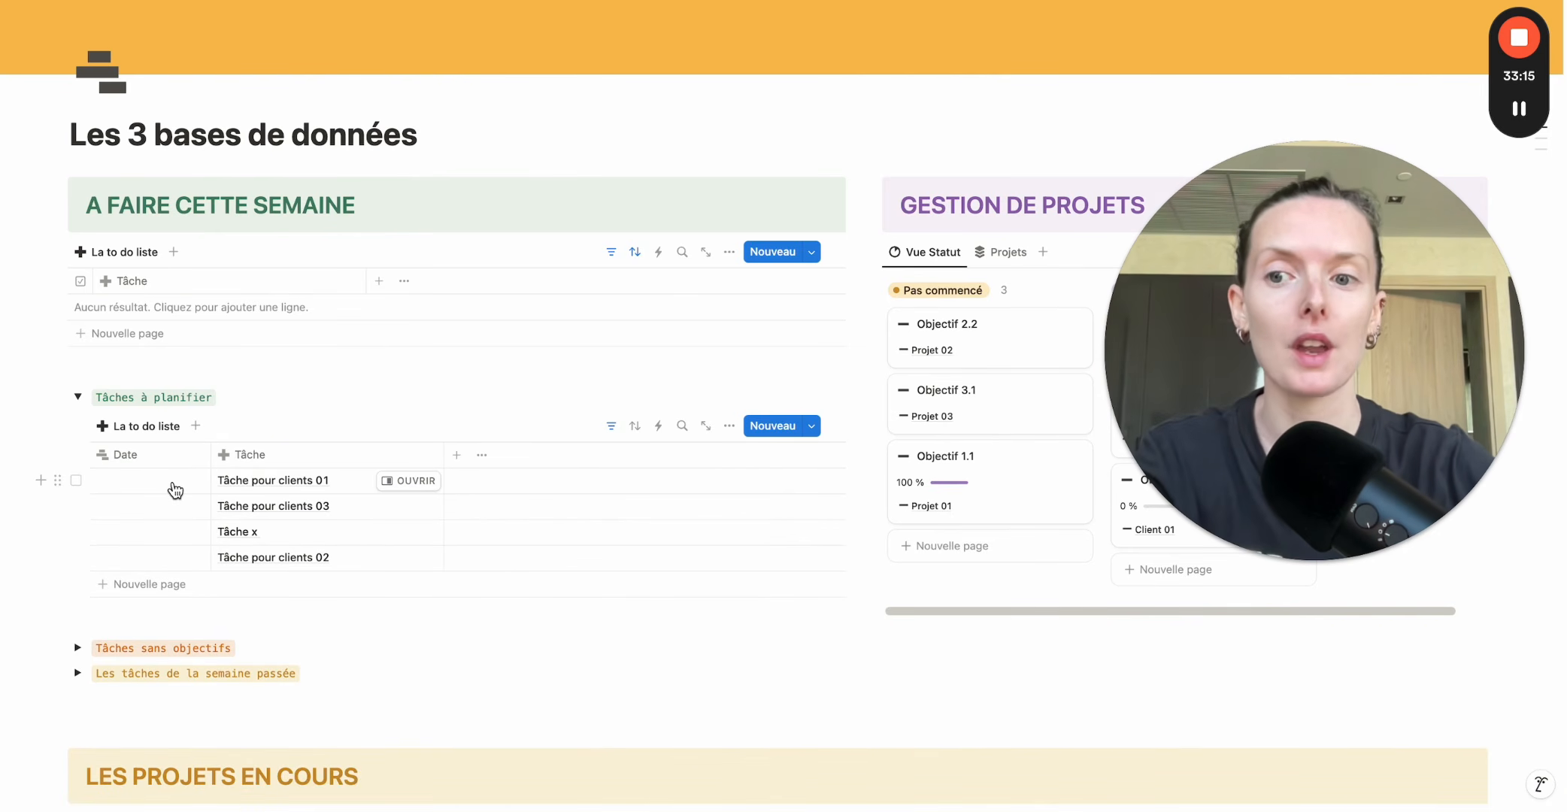
Schedule the undated tasks in Tâches à planifier within this week, dating Tâche pour clients 03 to 5 December 2024, and collapse the toggle.
{"action": "left_click", "coordinate": [175, 490]}
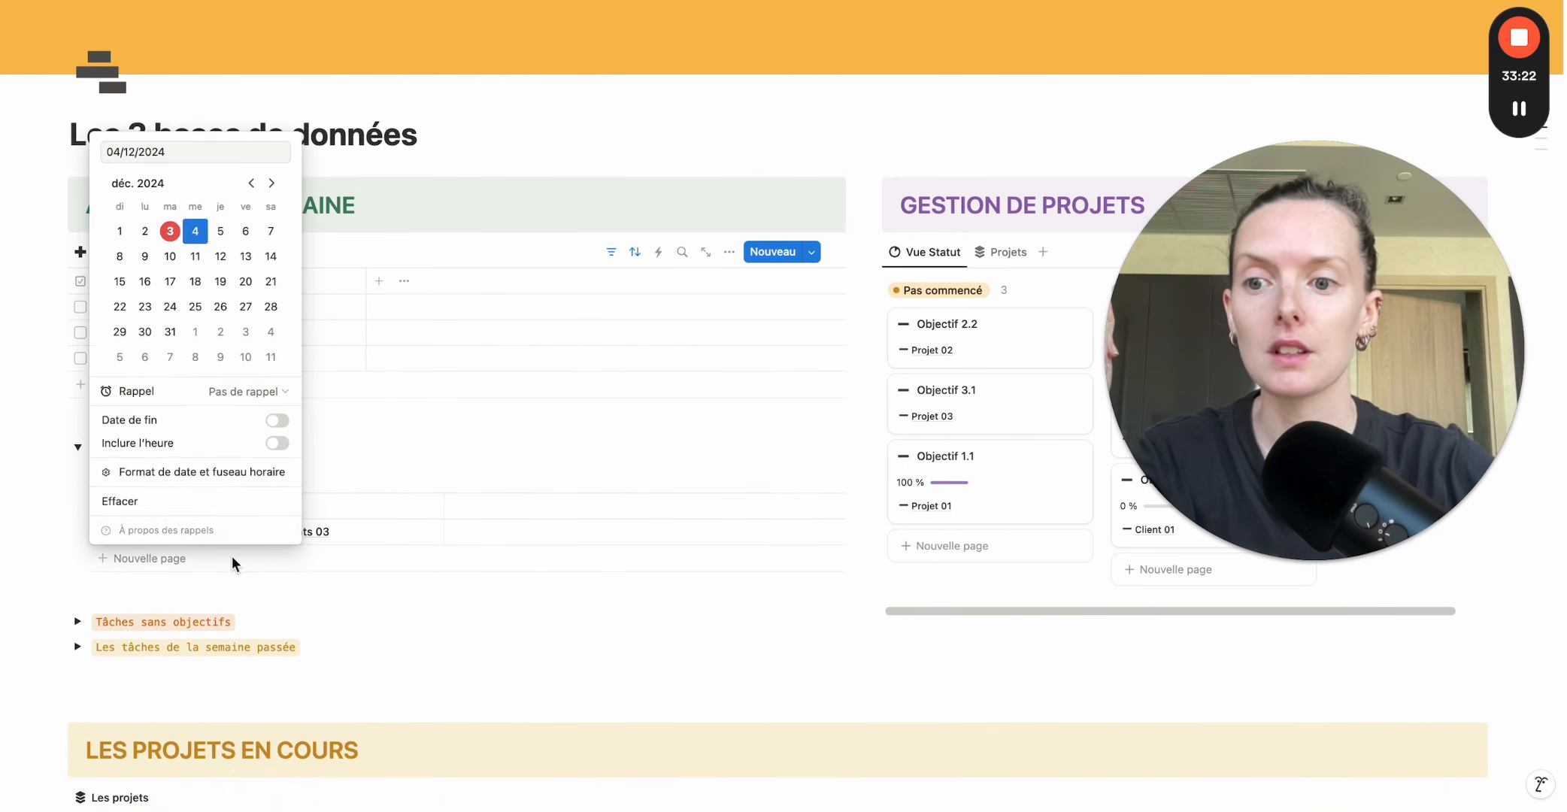
{"action": "key", "text": "Escape"}
{"action": "left_click", "coordinate": [178, 534]}
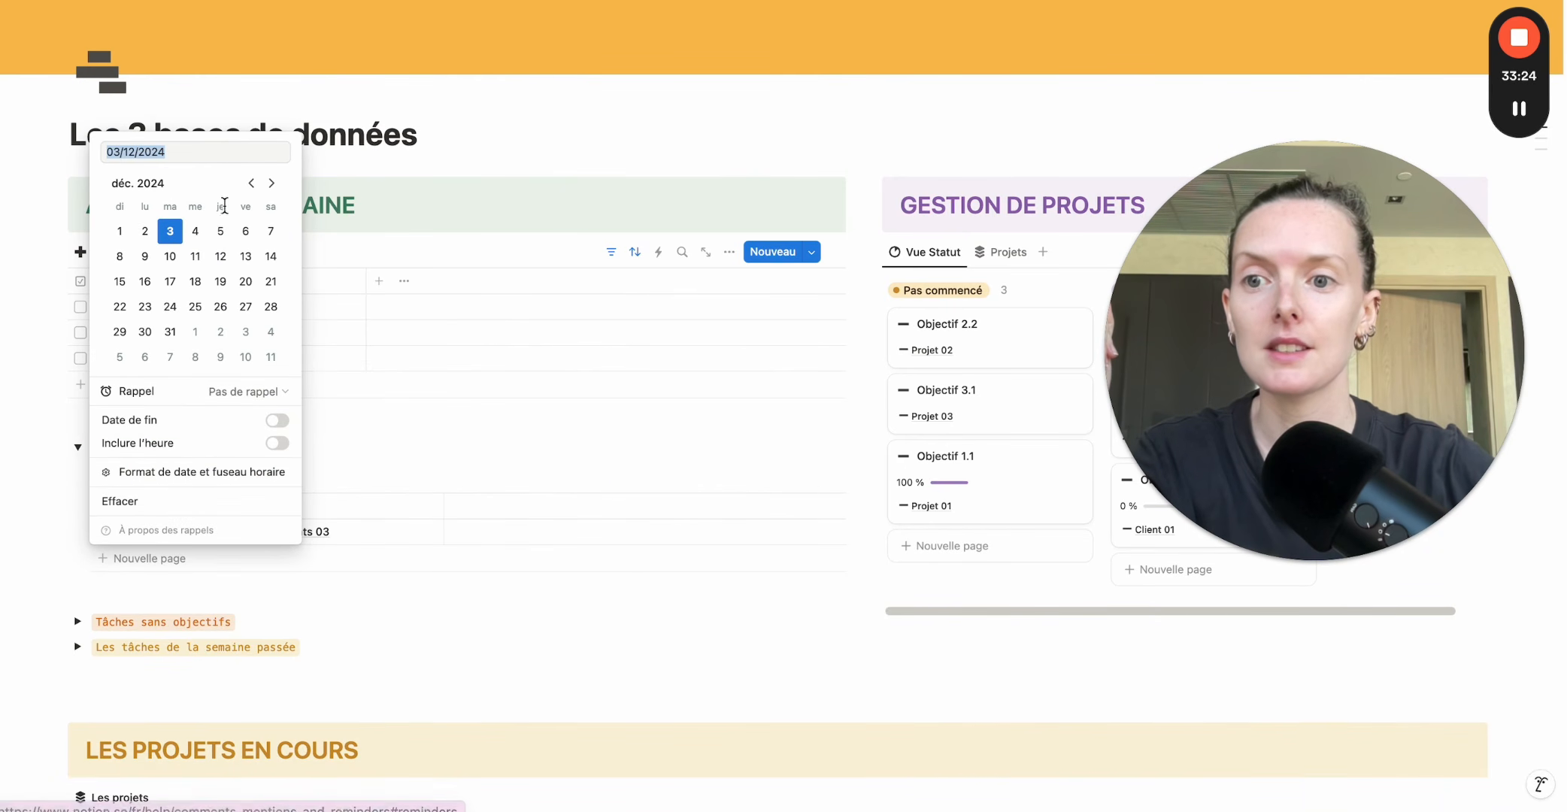
{"action": "left_click", "coordinate": [220, 234]}
{"action": "left_click", "coordinate": [381, 604]}
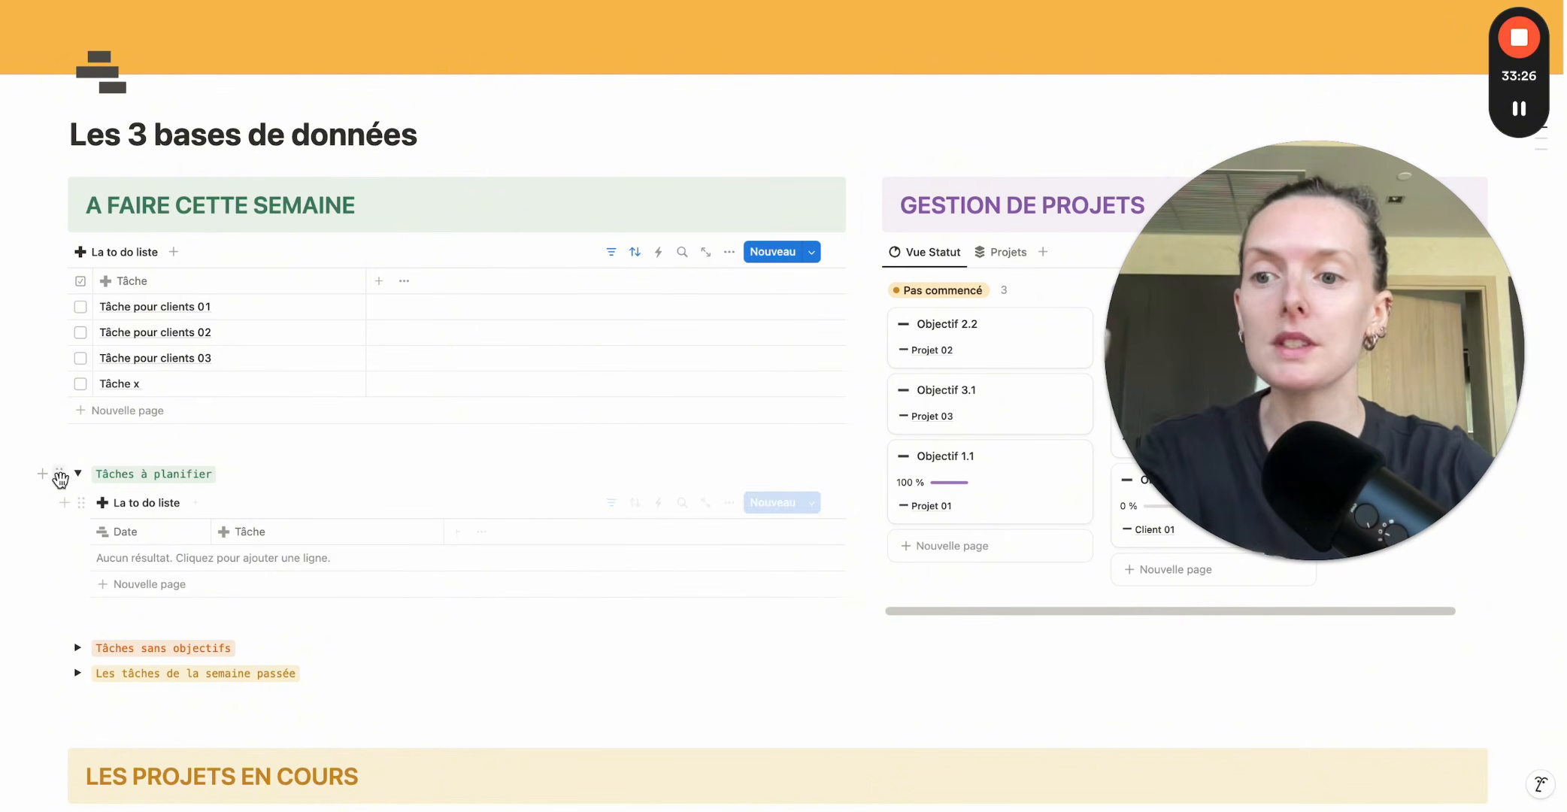
{"action": "left_click", "coordinate": [78, 473]}
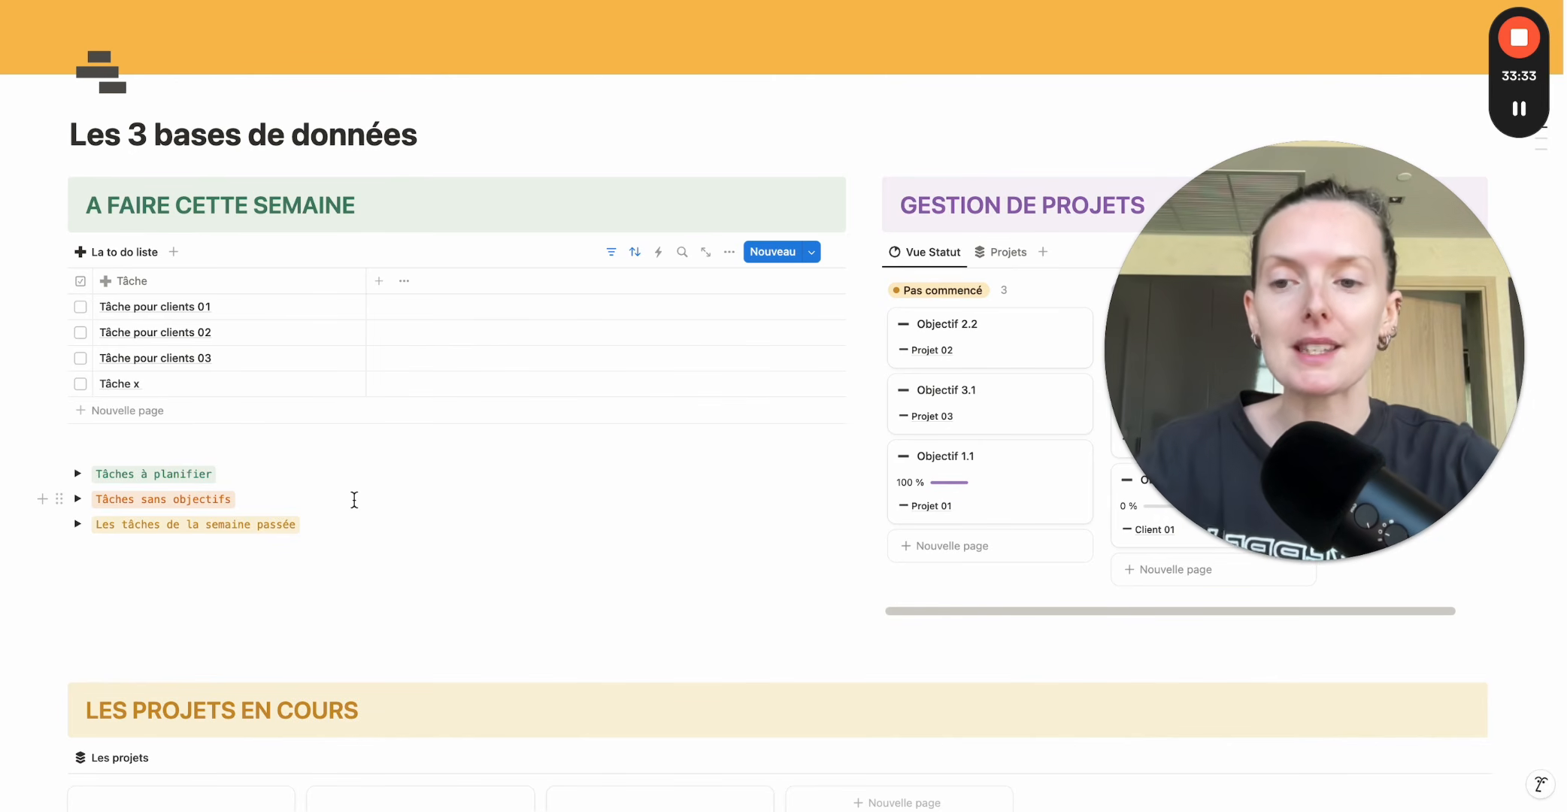
Add a new task named Tache 5 to the weekly to-do list under A FAIRE CETTE SEMAINE.
{"action": "left_click", "coordinate": [148, 412]}
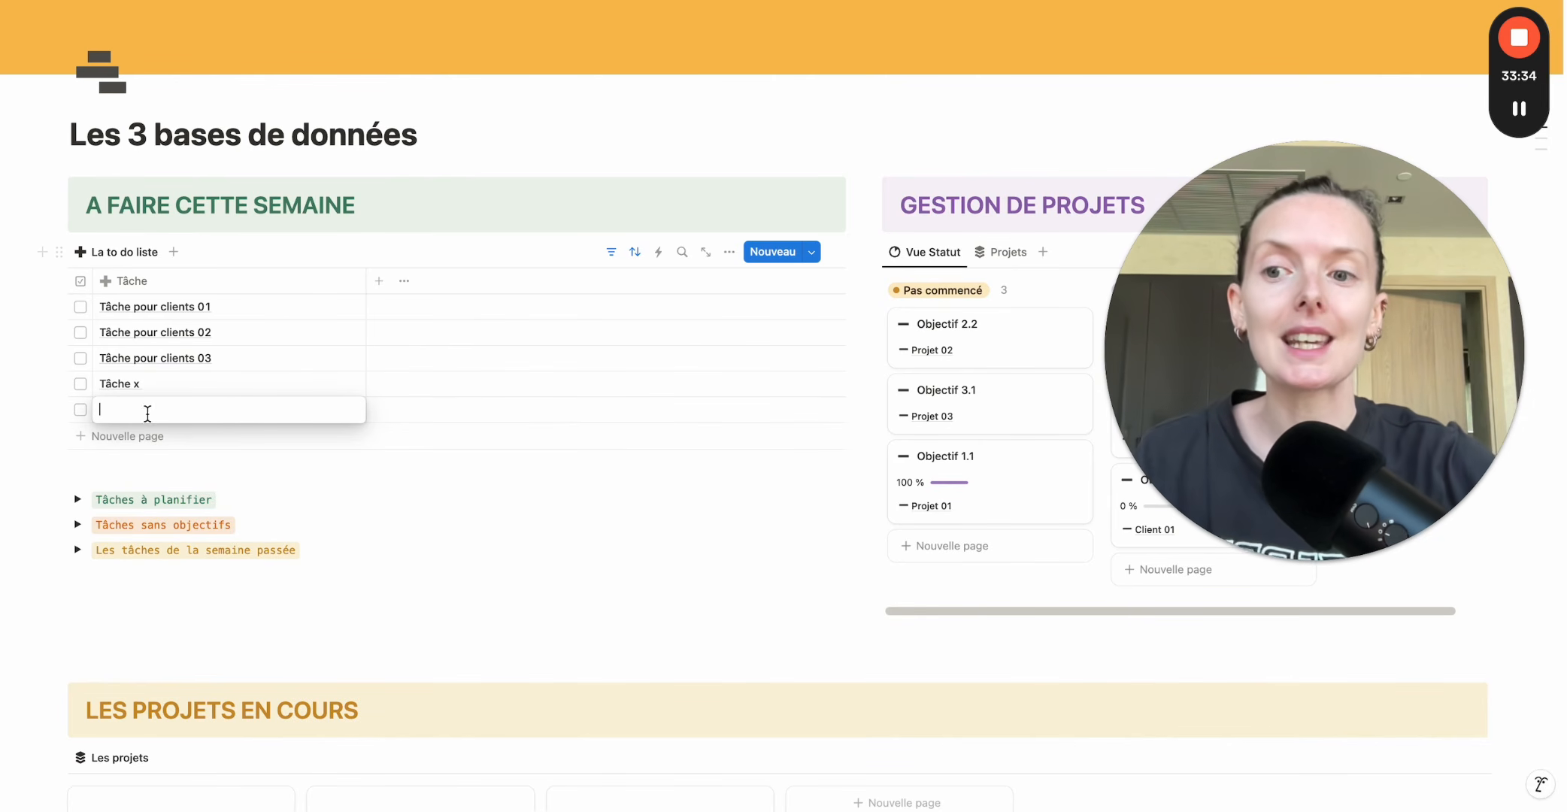
{"action": "left_click", "coordinate": [444, 441]}
{"action": "left_click", "coordinate": [255, 411]}
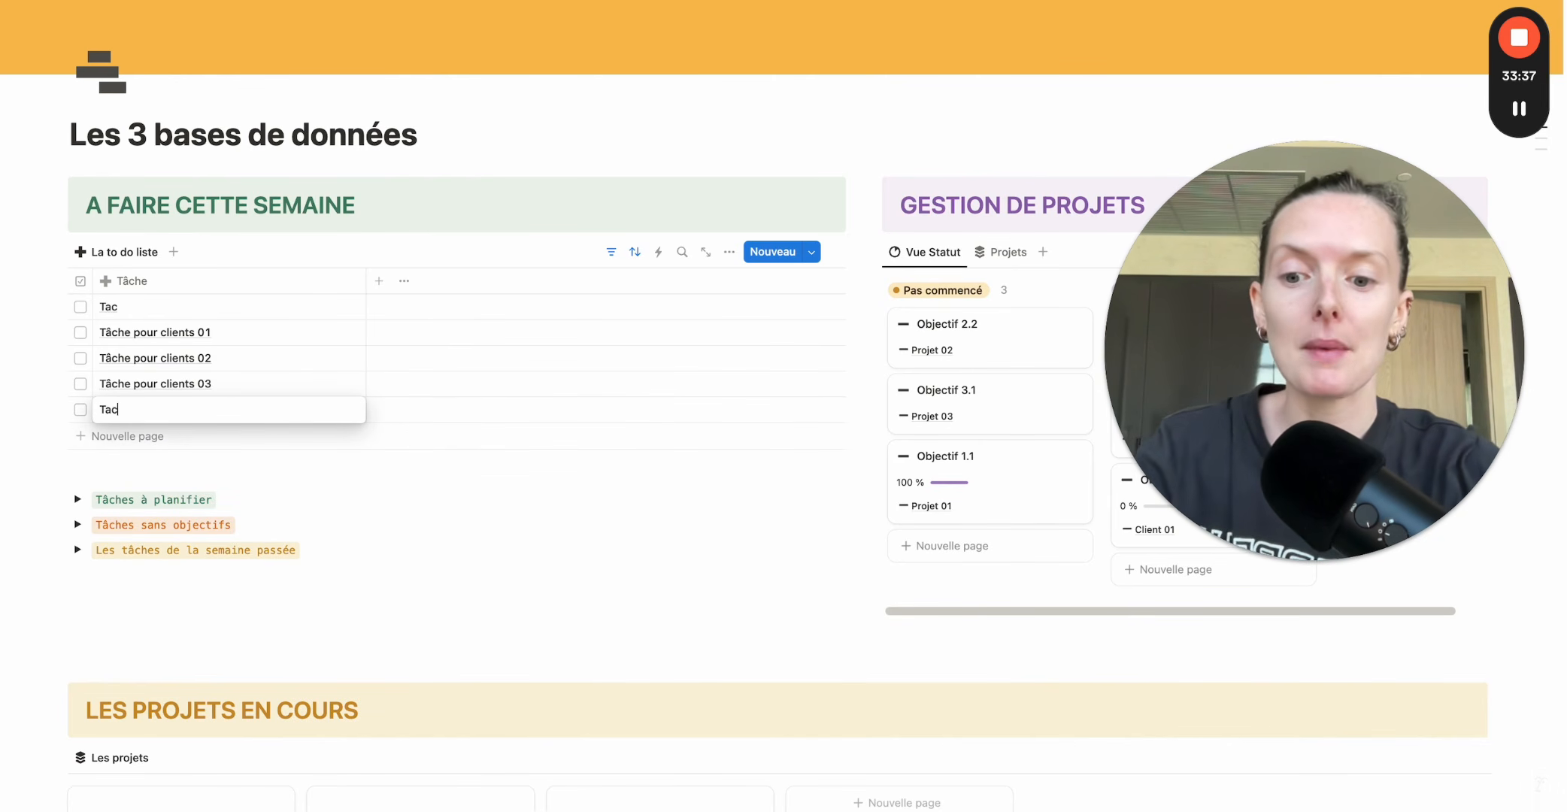
{"action": "type", "text": "Tache 5"}
{"action": "key", "text": "Return"}
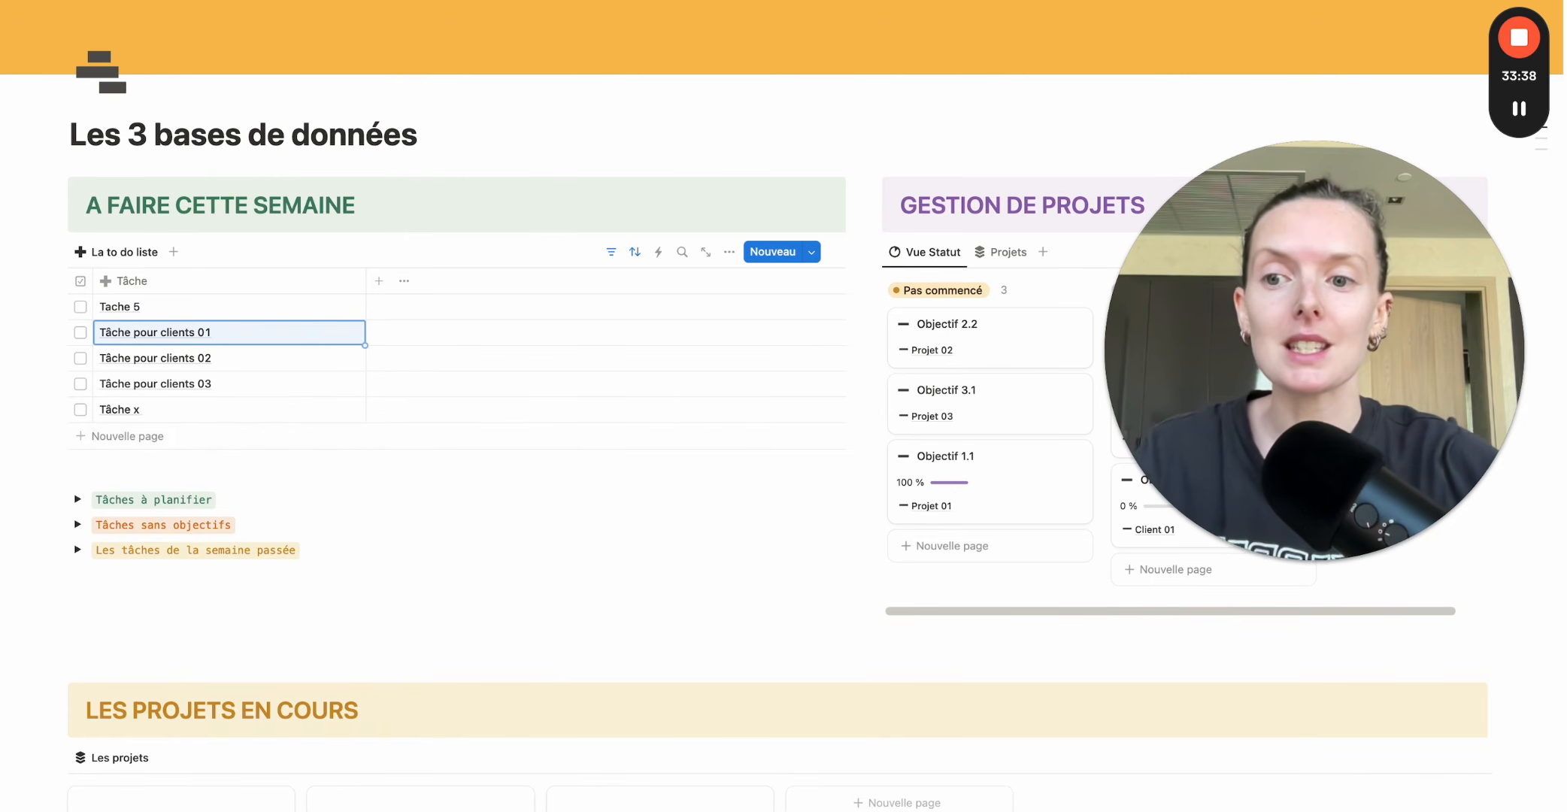
Link Tache 5 to Objectif 1.1 in the Tâches sans objectifs toggle, display that list's filters, and collapse the toggle.
{"action": "left_click", "coordinate": [80, 525]}
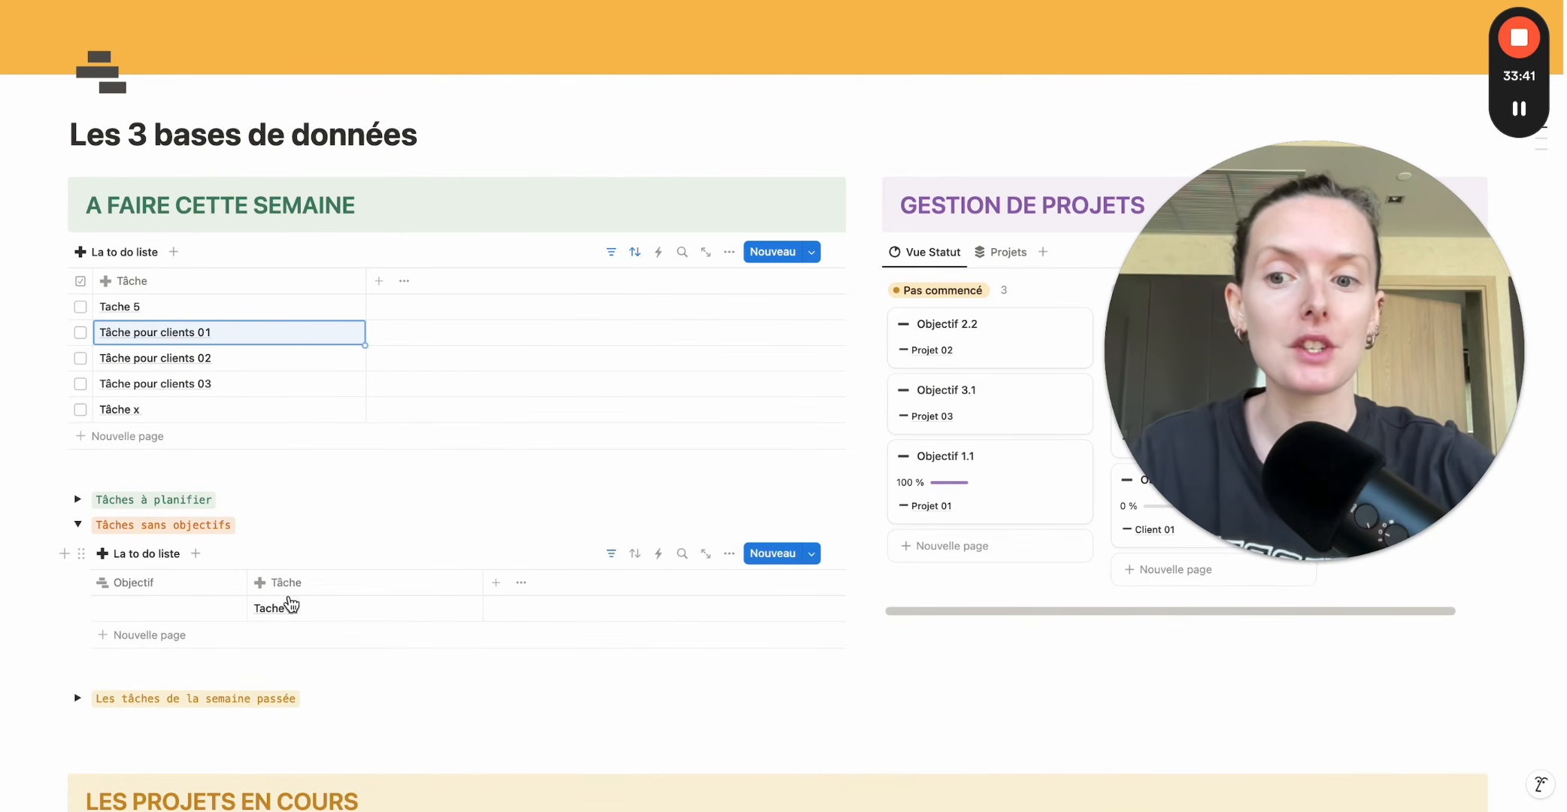
{"action": "left_click", "coordinate": [187, 617]}
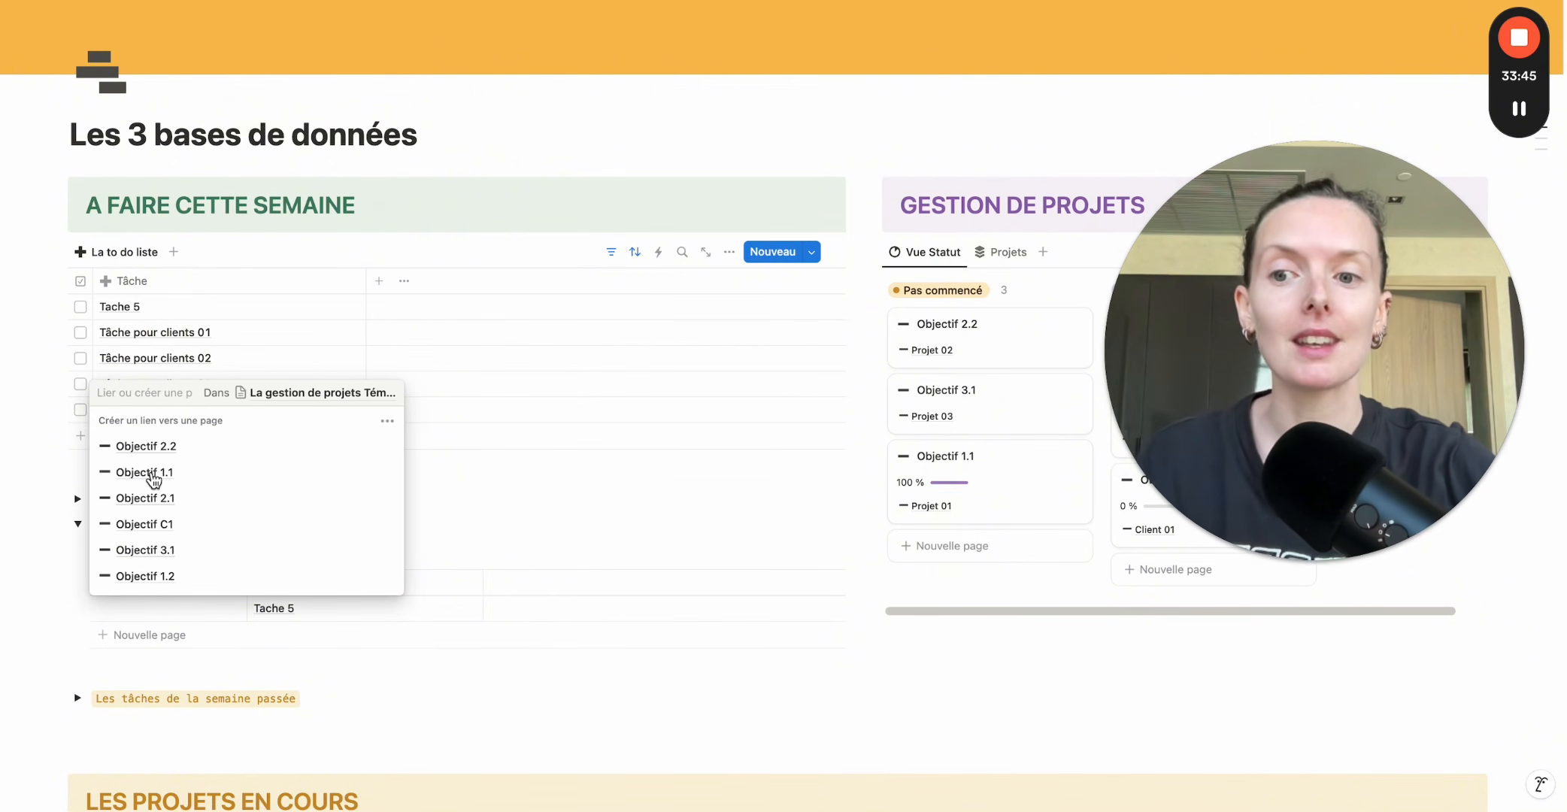
{"action": "left_click", "coordinate": [153, 474]}
{"action": "left_click", "coordinate": [385, 424]}
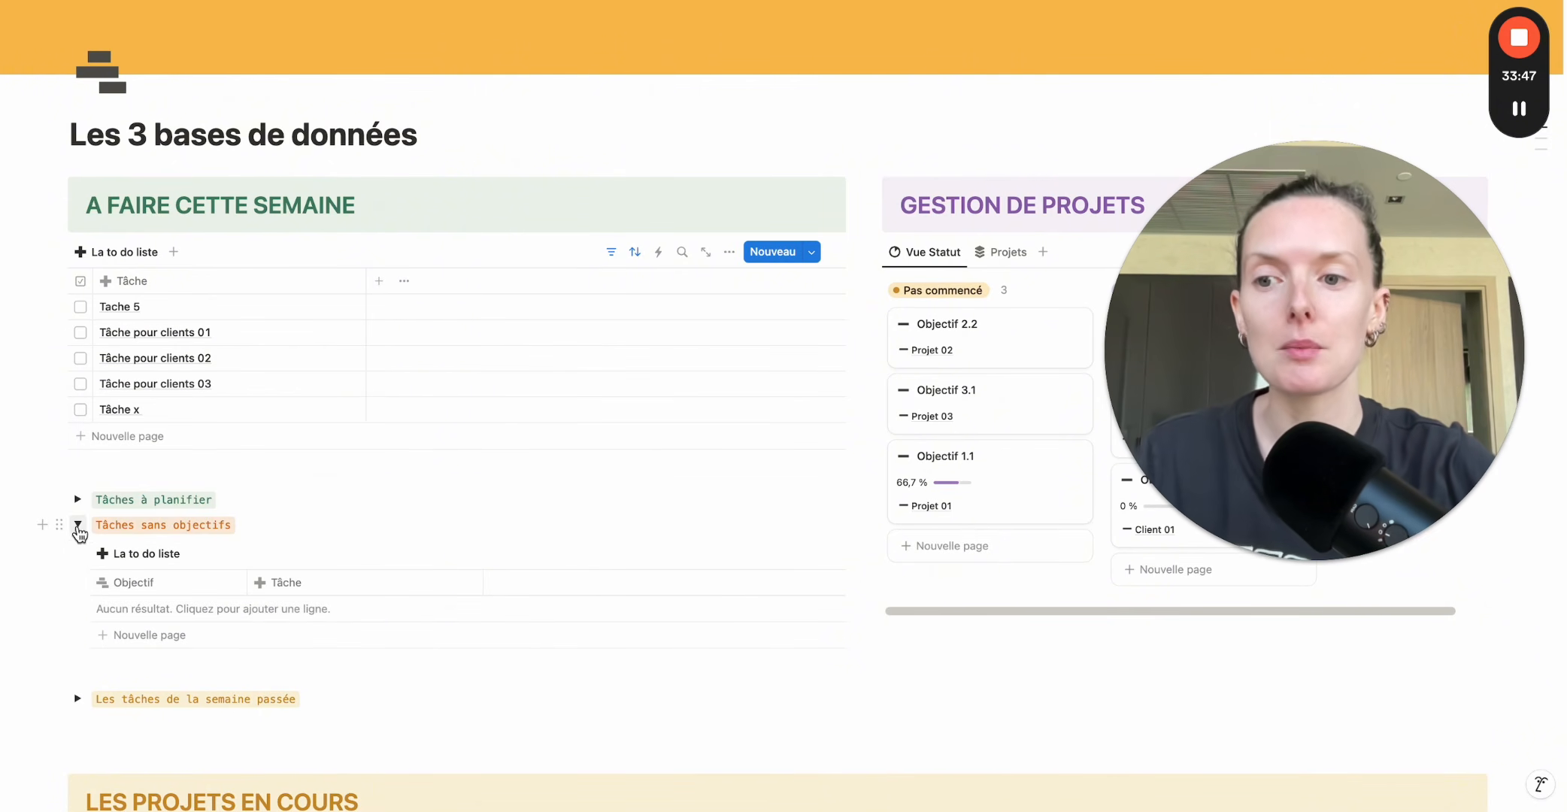
{"action": "left_click", "coordinate": [611, 554]}
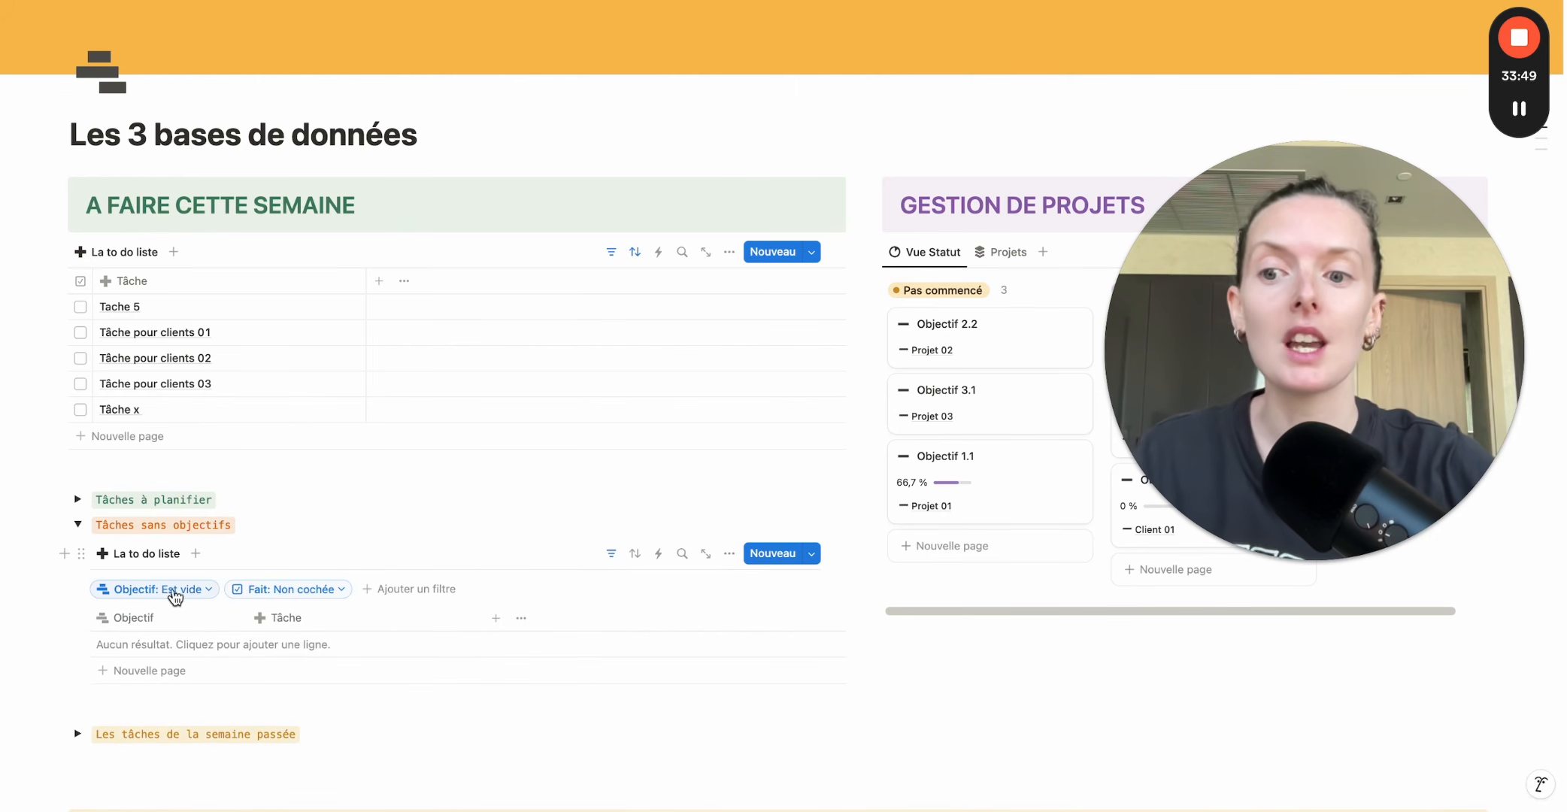
{"action": "left_click", "coordinate": [78, 524]}
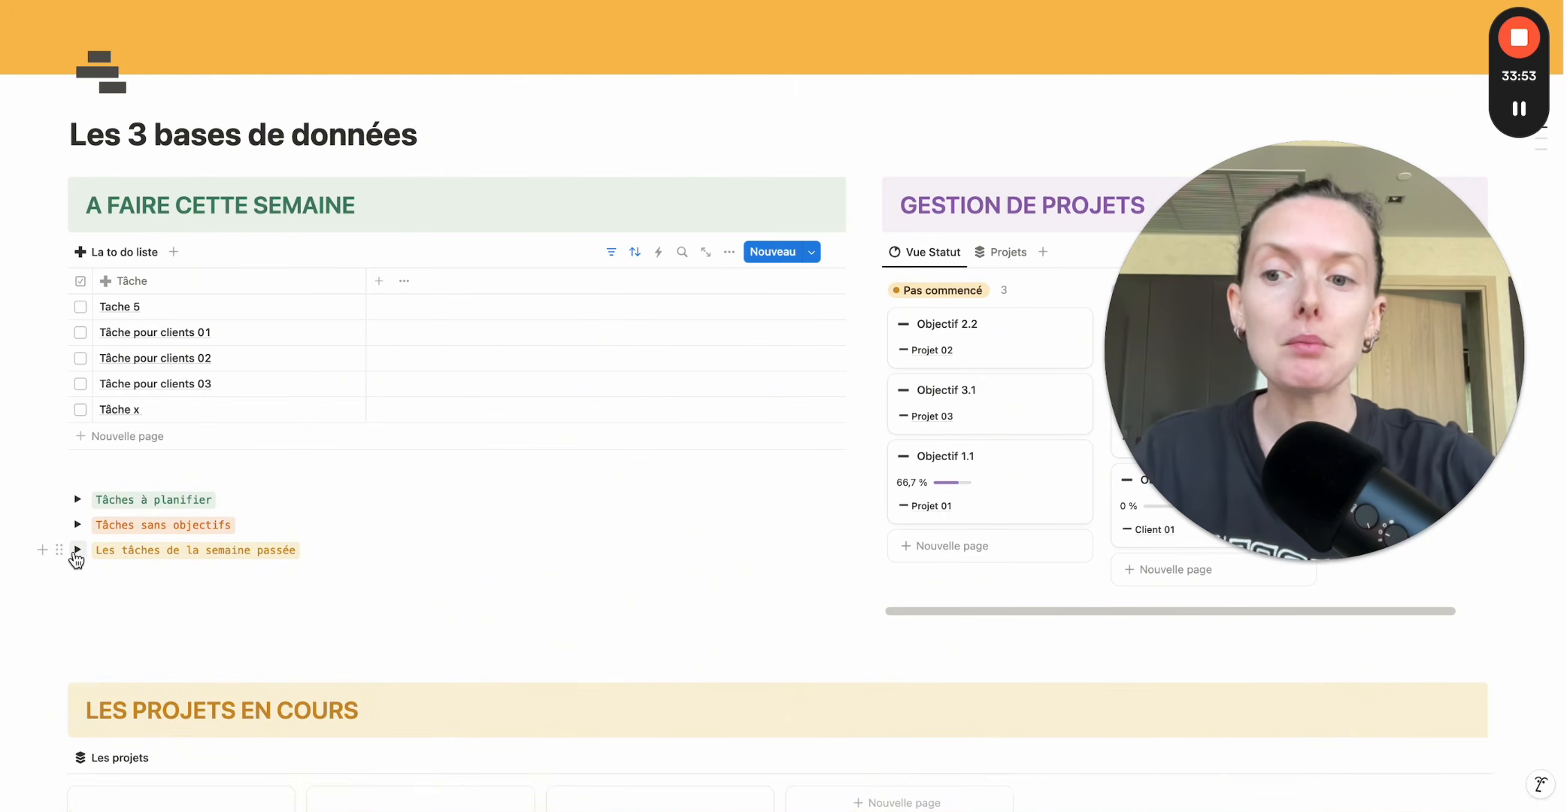
Expand the Les tâches de la semaine passée toggle and examine Tache 5's date and the list's Fait and Date filters.
{"action": "left_click", "coordinate": [78, 550]}
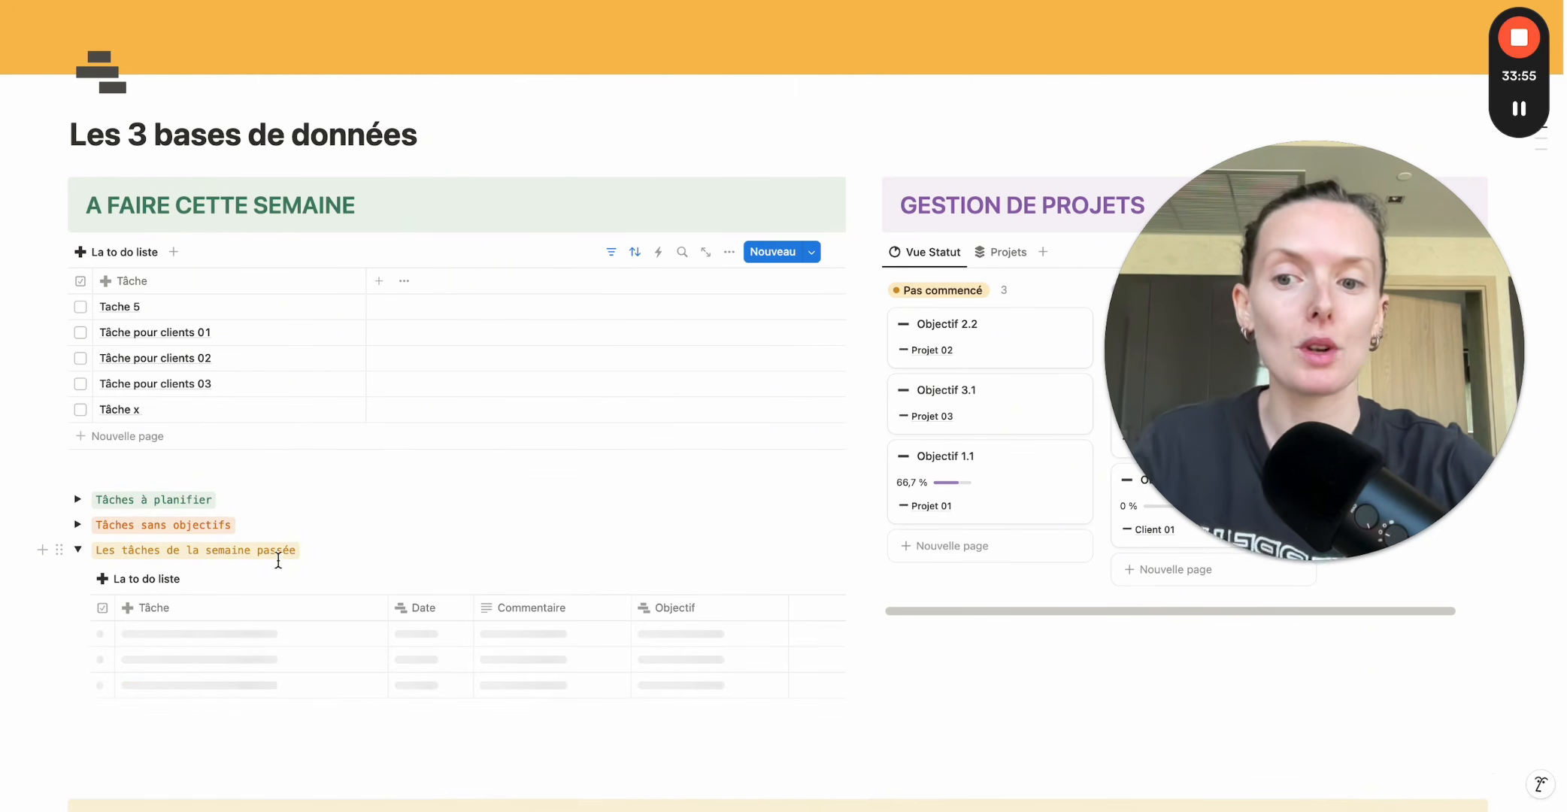
{"action": "scroll", "coordinate": [413, 670], "scroll_direction": "down", "scroll_amount": 2}
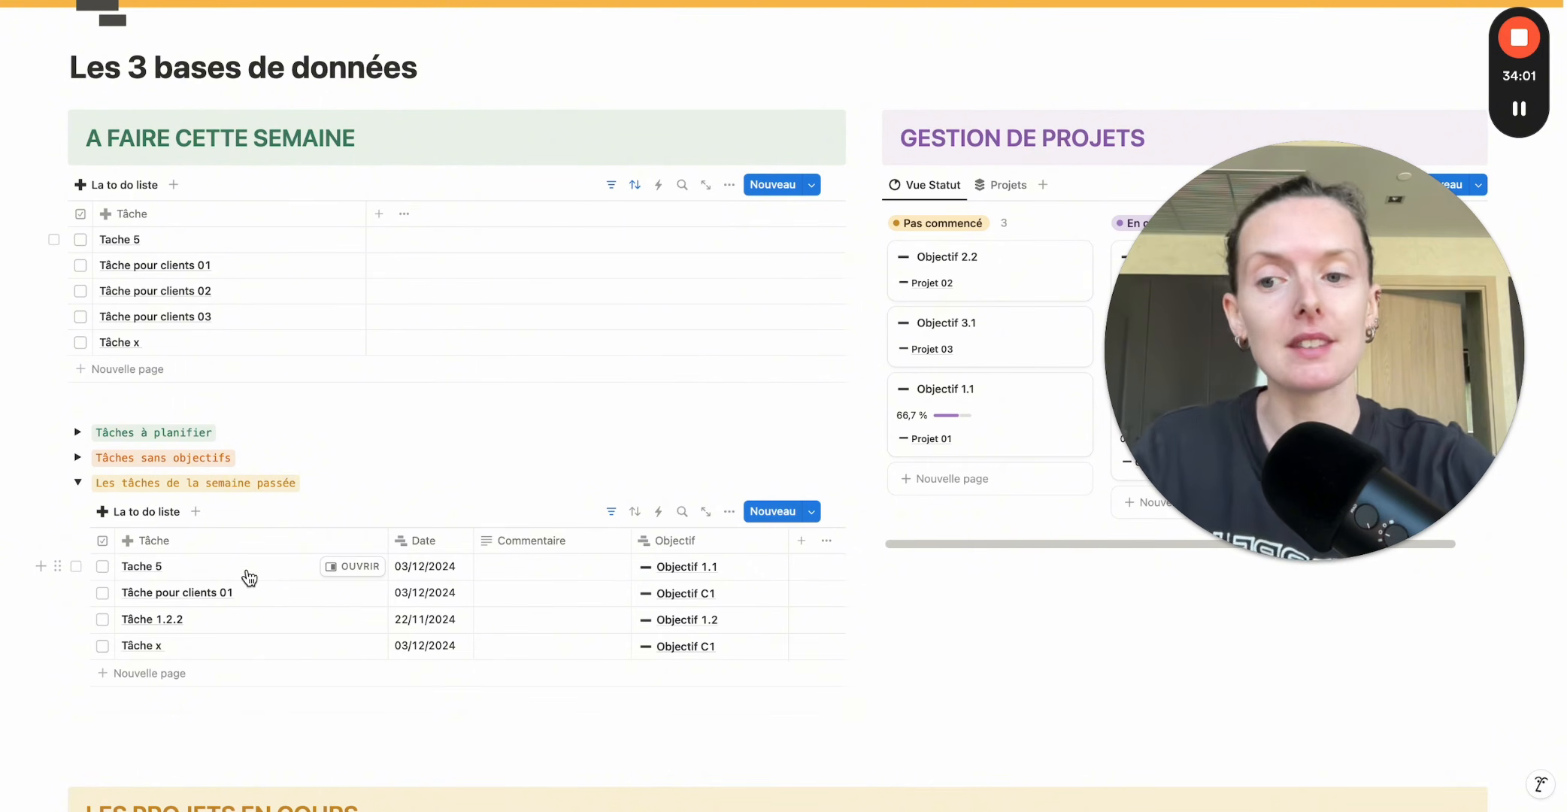
{"action": "left_click", "coordinate": [434, 578]}
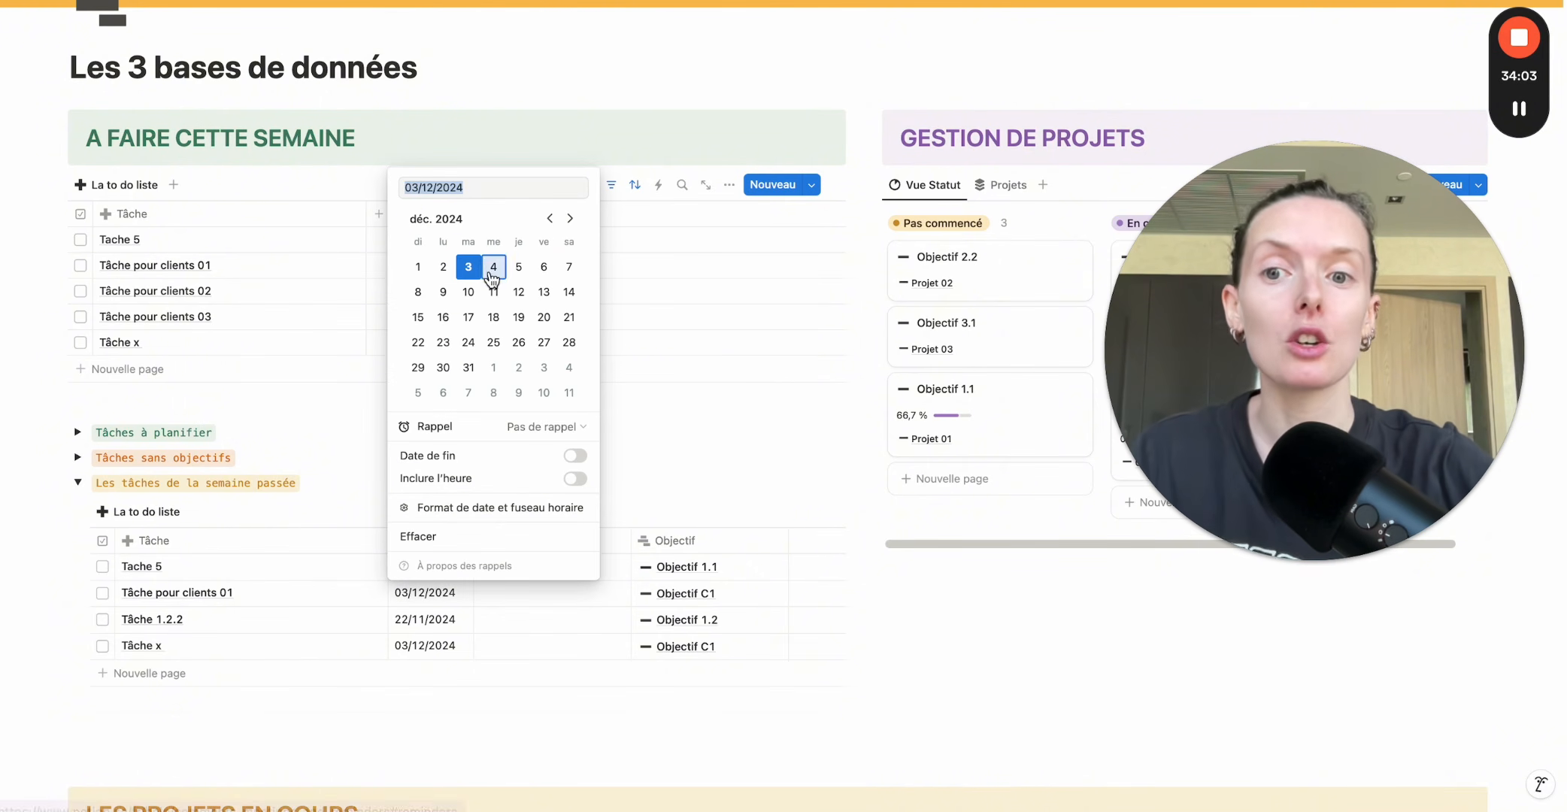
{"action": "left_click", "coordinate": [332, 482]}
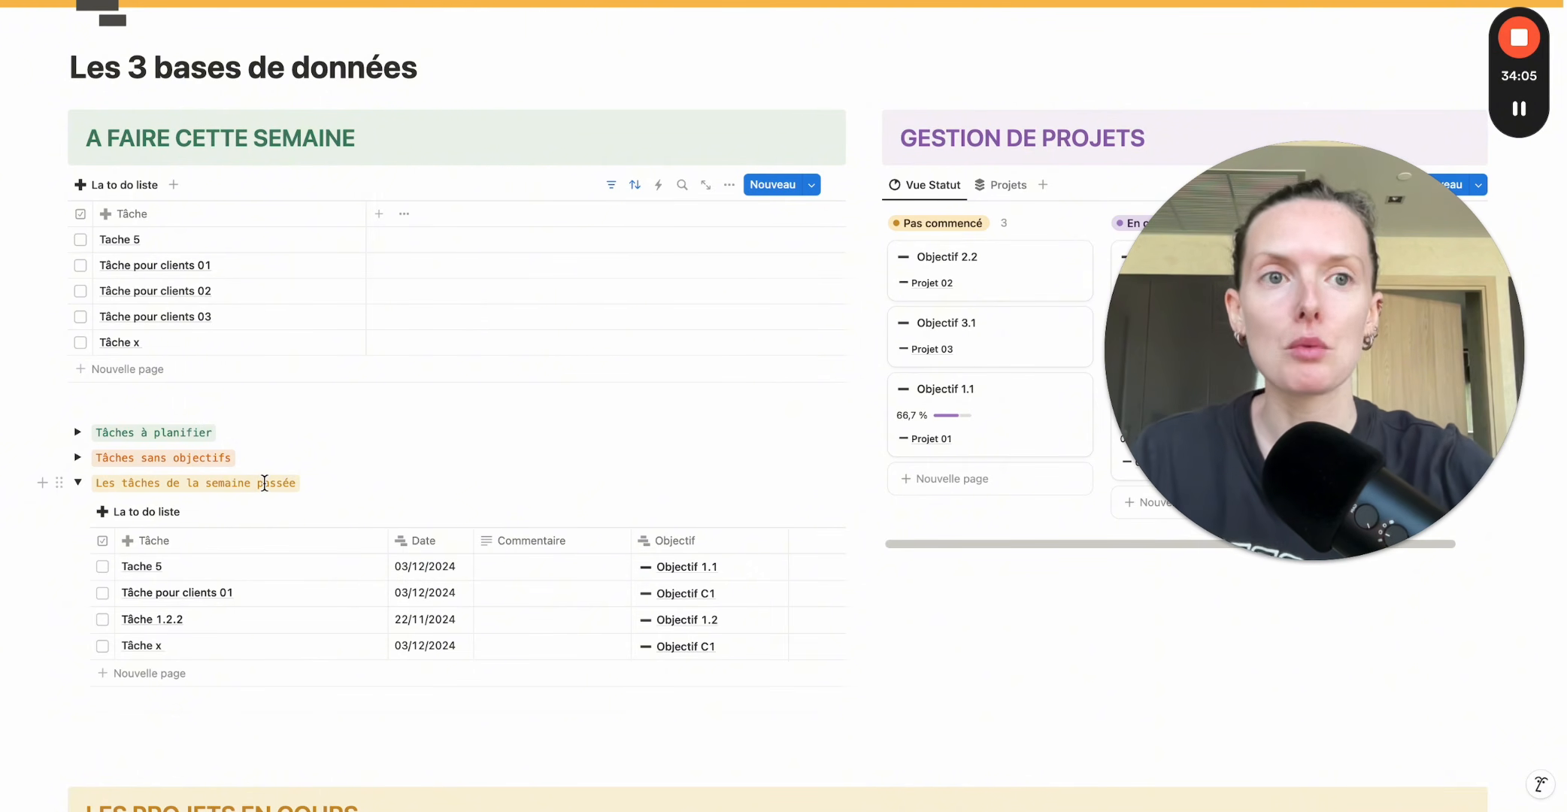
{"action": "left_click", "coordinate": [414, 575]}
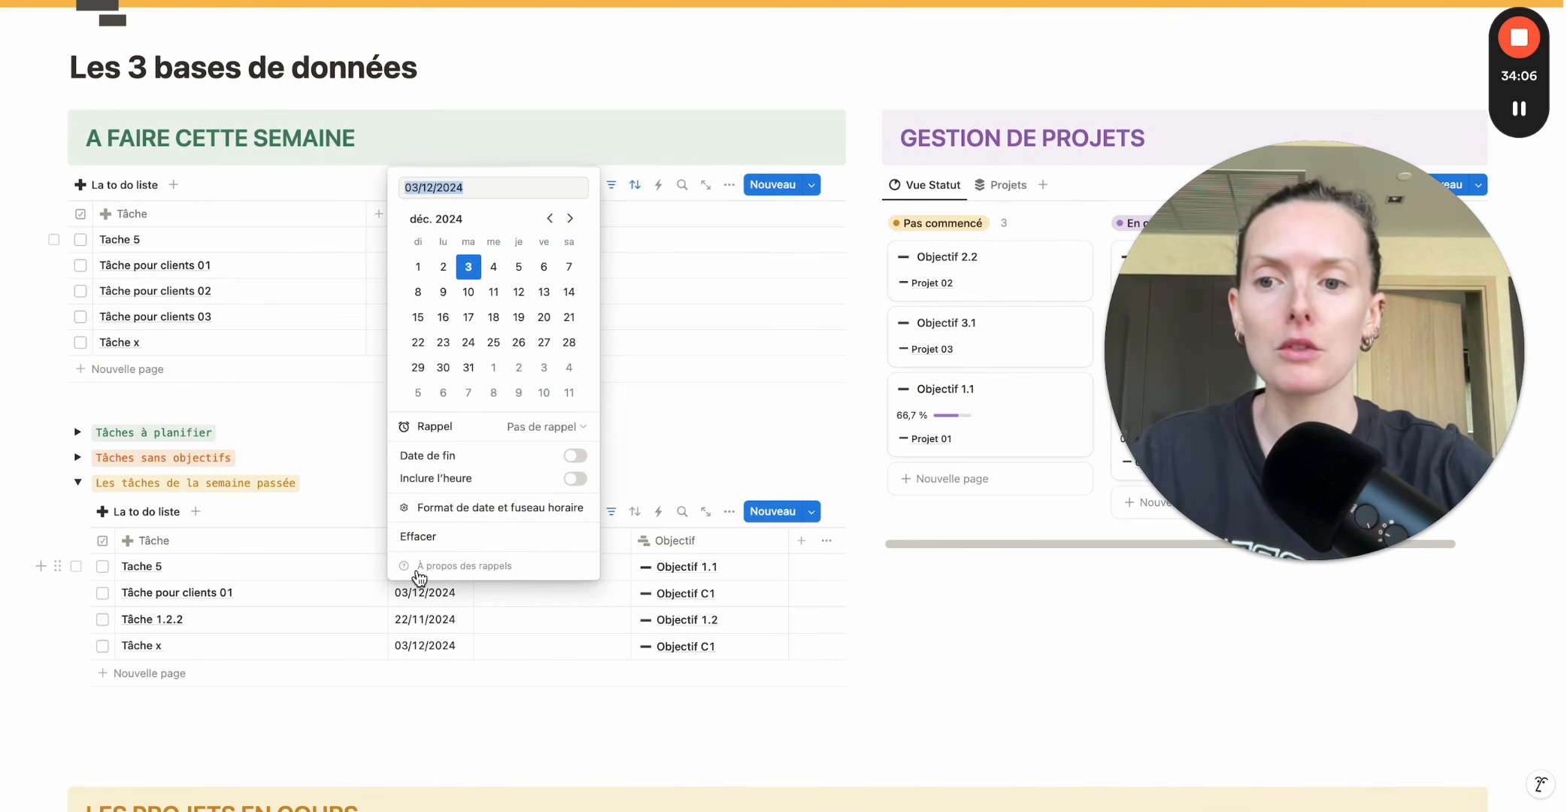
{"action": "left_click", "coordinate": [267, 543]}
{"action": "left_click", "coordinate": [612, 511]}
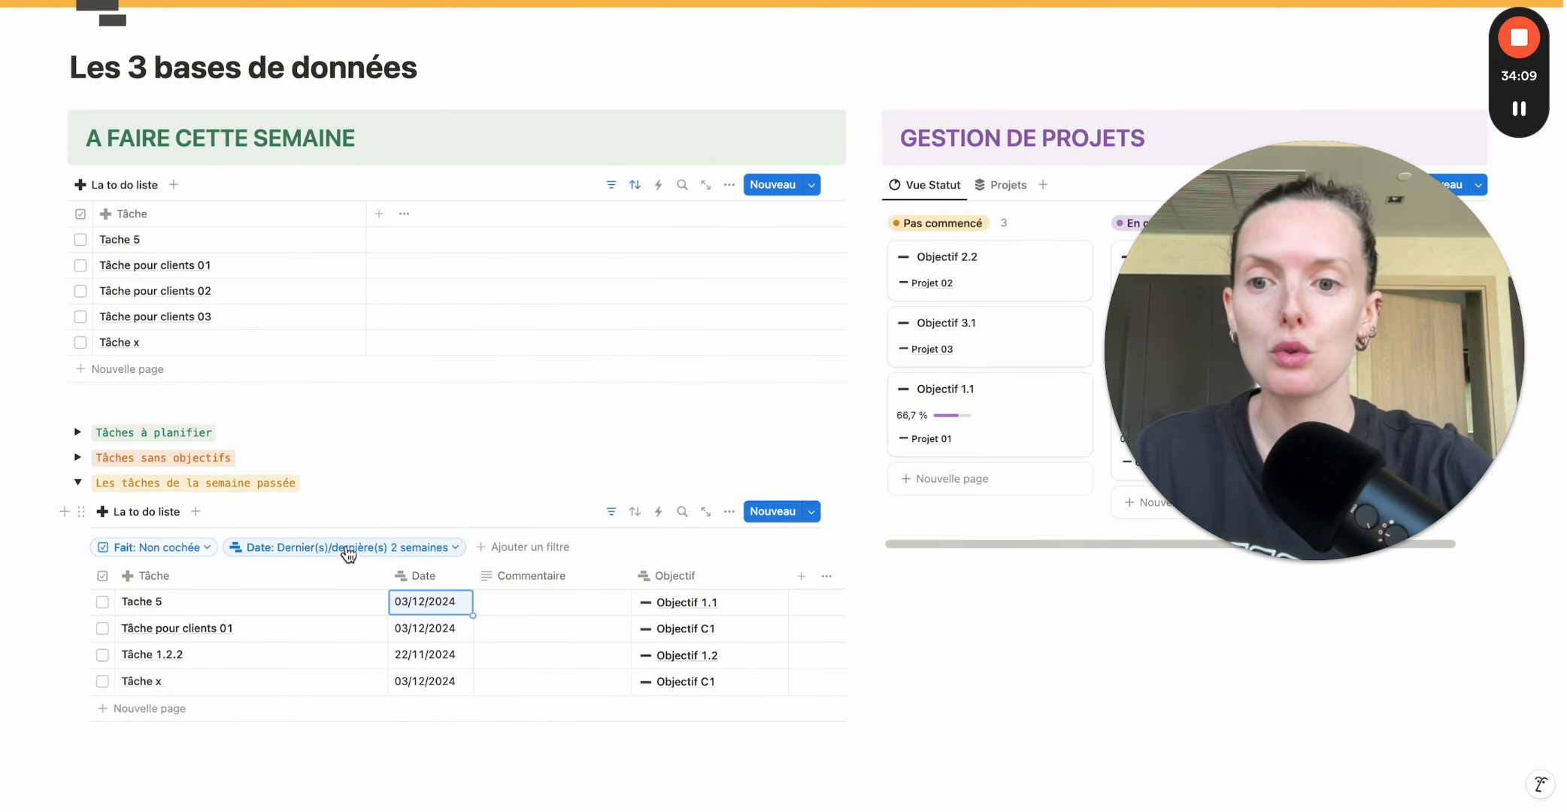
{"action": "left_click", "coordinate": [611, 511]}
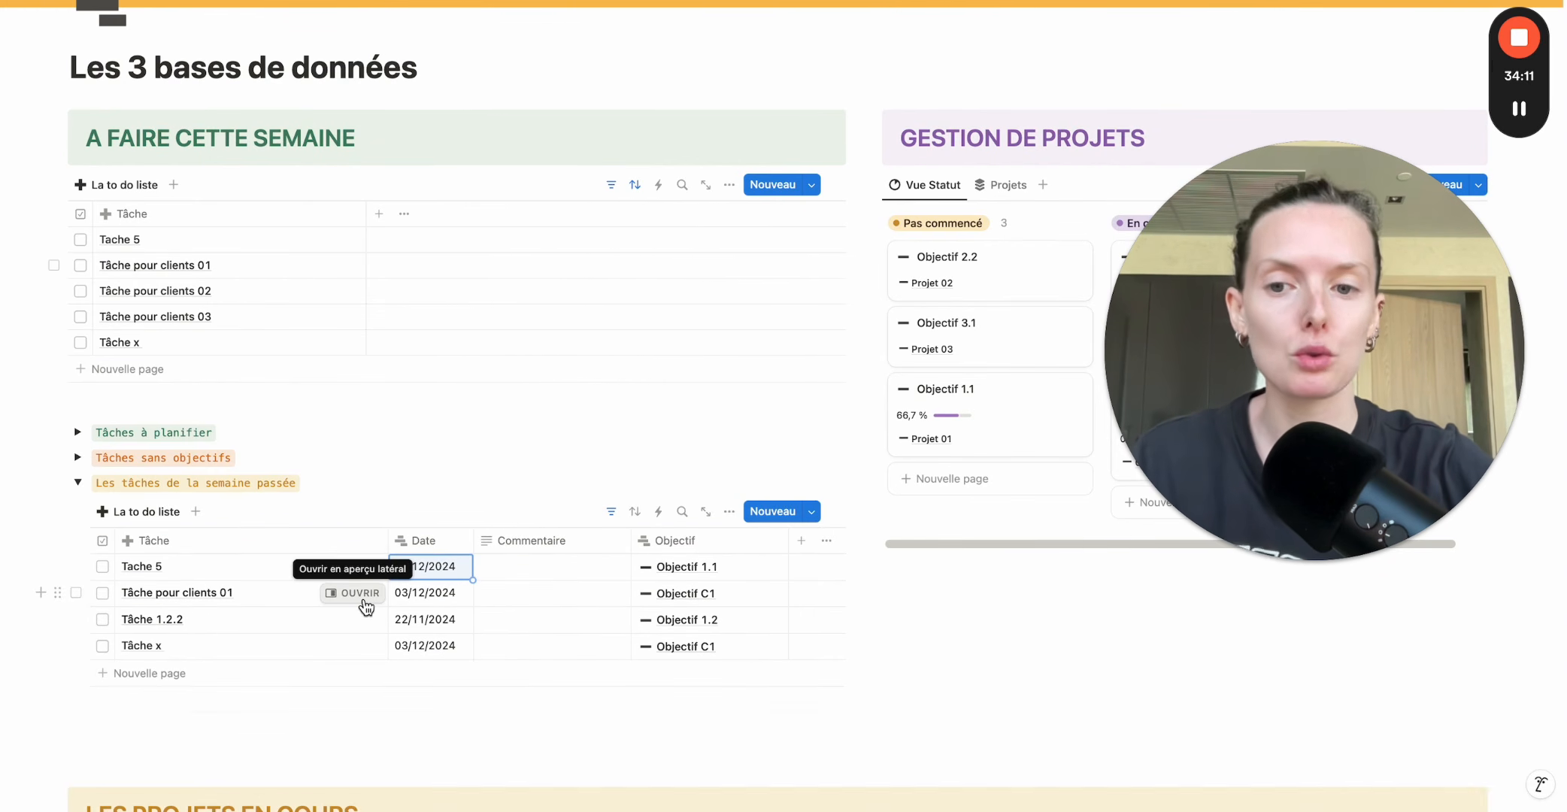
Reschedule Tâche 1.2.2 to 5 December 2024 in Les tâches de la semaine passée and collapse the toggle.
{"action": "left_click", "coordinate": [420, 628]}
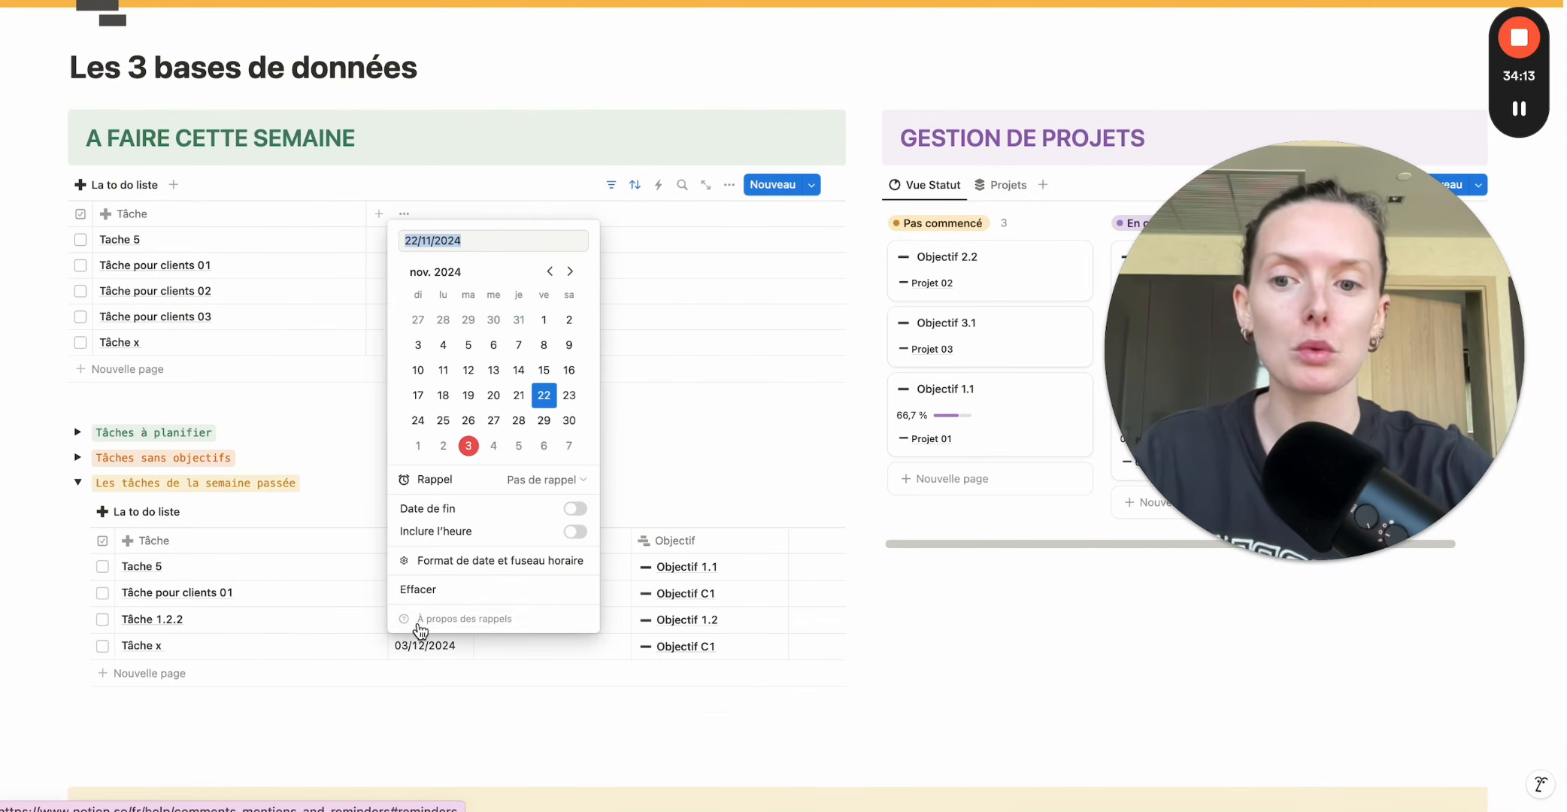
{"action": "left_click", "coordinate": [519, 445]}
{"action": "left_click", "coordinate": [259, 452]}
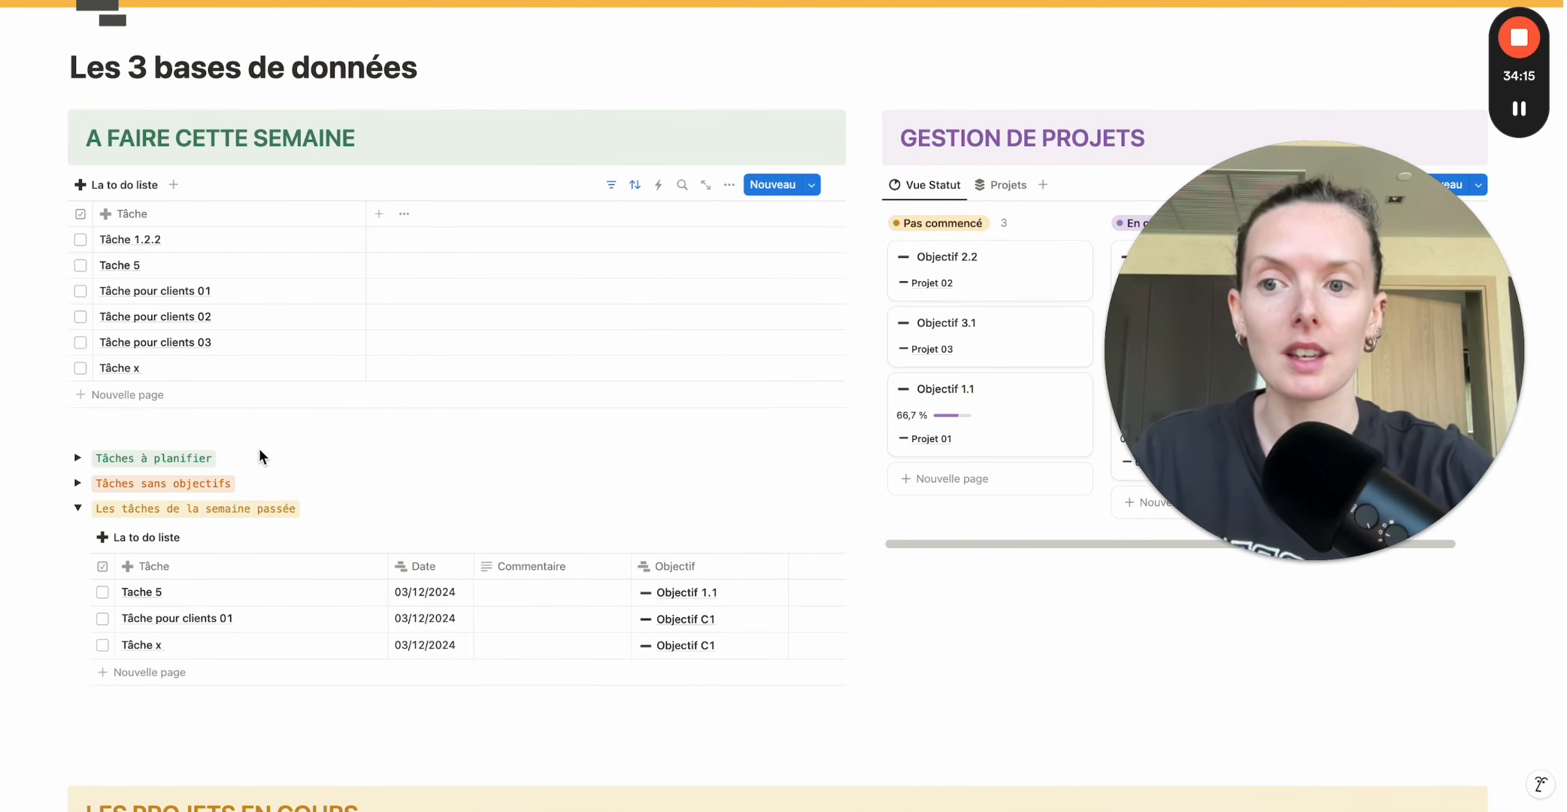
{"action": "left_click", "coordinate": [78, 509]}
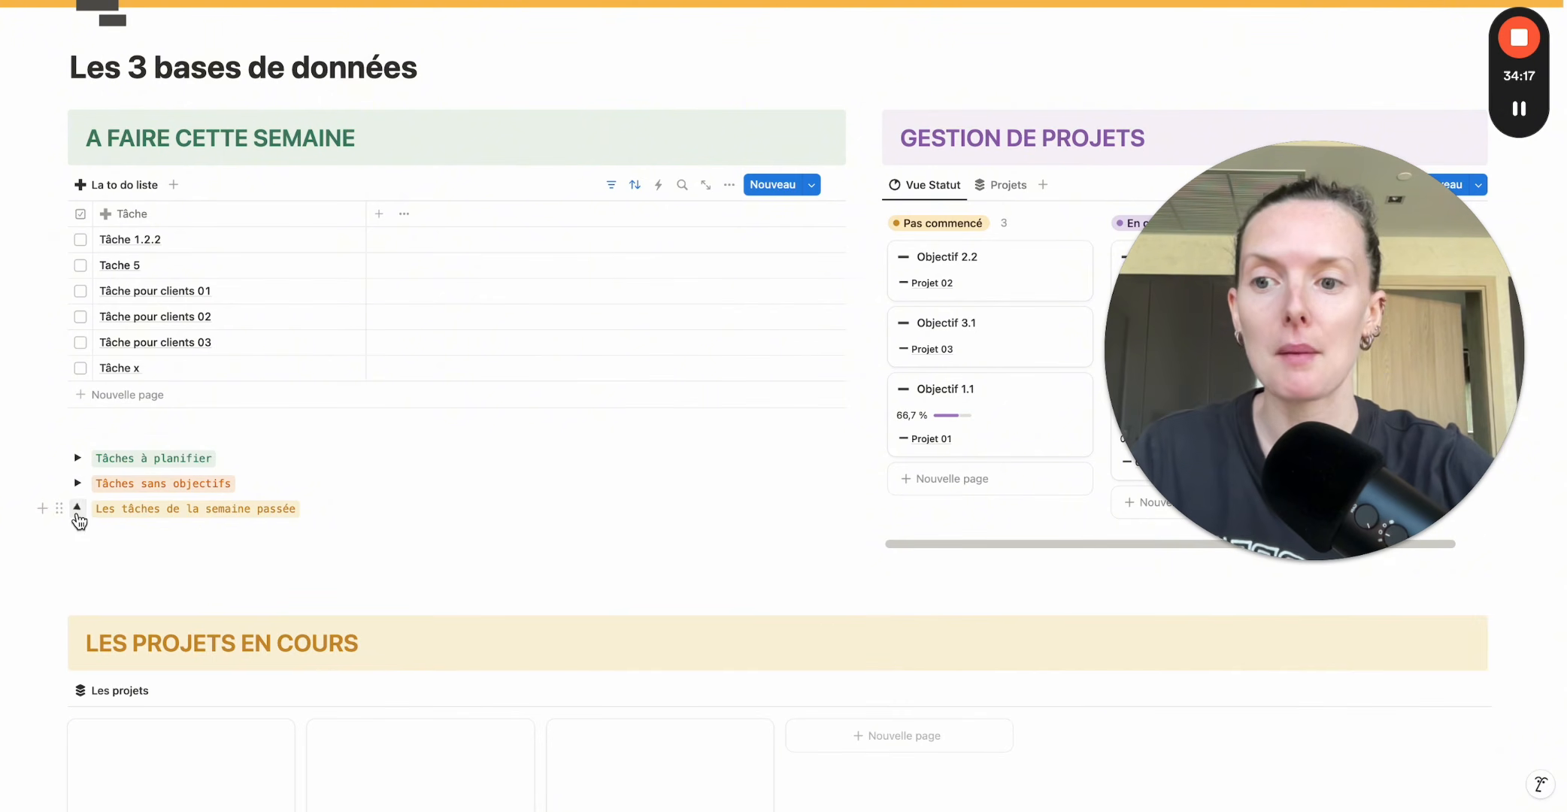